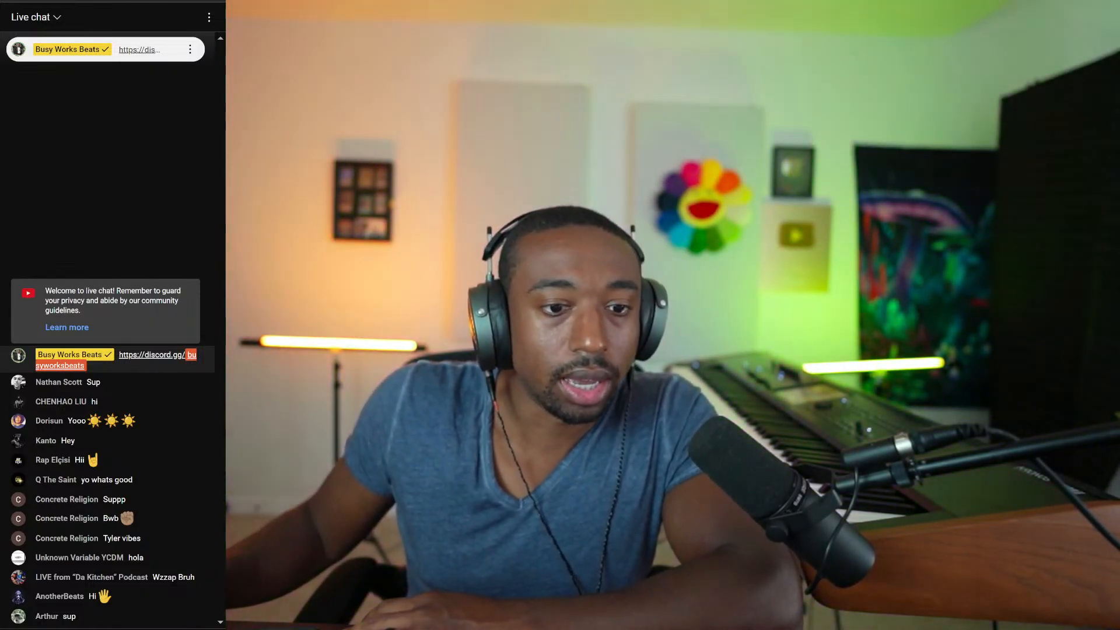
# Step: Switch the stream to the Tutorial scene in OBS and bring the Melody Making Pt 4 project forward in FL Studio
pyautogui.click(480, 366)
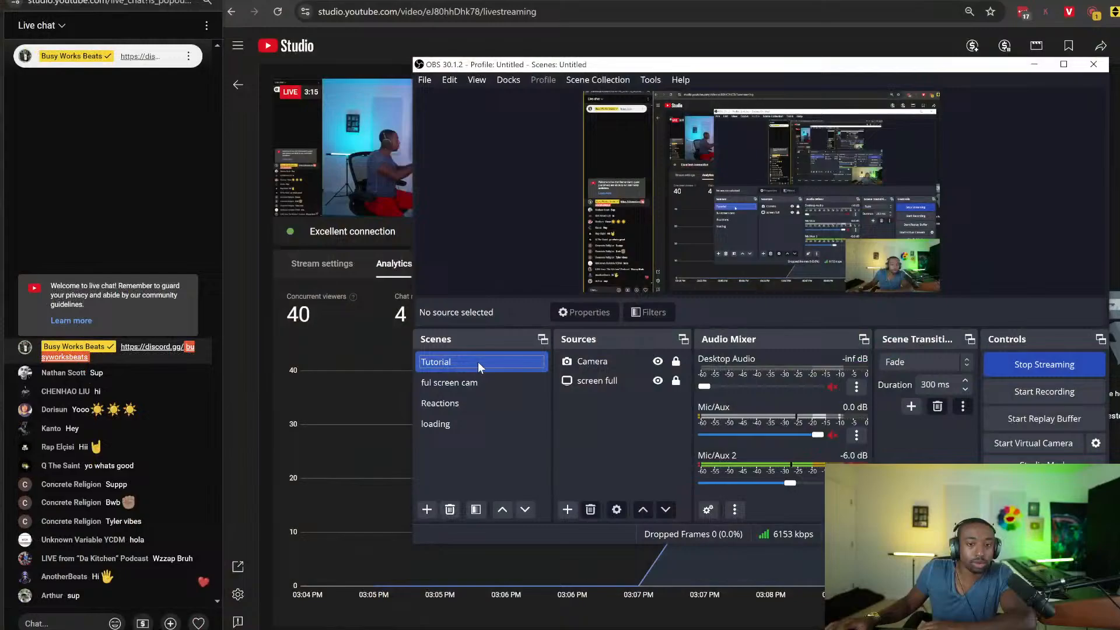
pyautogui.rightClick(864, 146)
pyautogui.click(887, 153)
pyautogui.click(1034, 64)
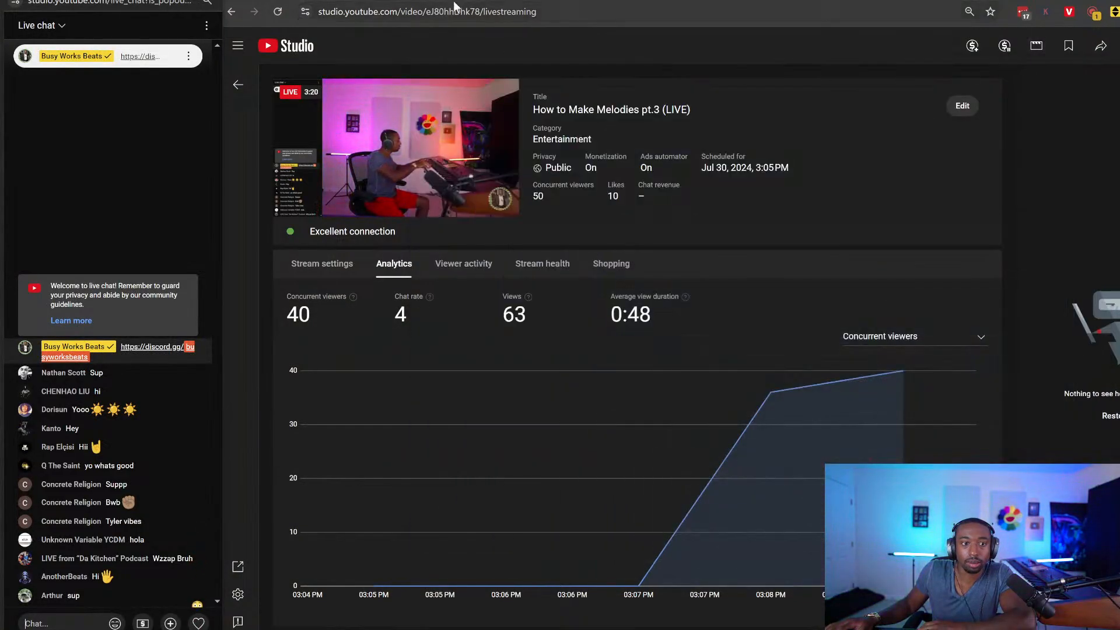
pyautogui.hotkey('alt', 'Tab')
pyautogui.press('F9')
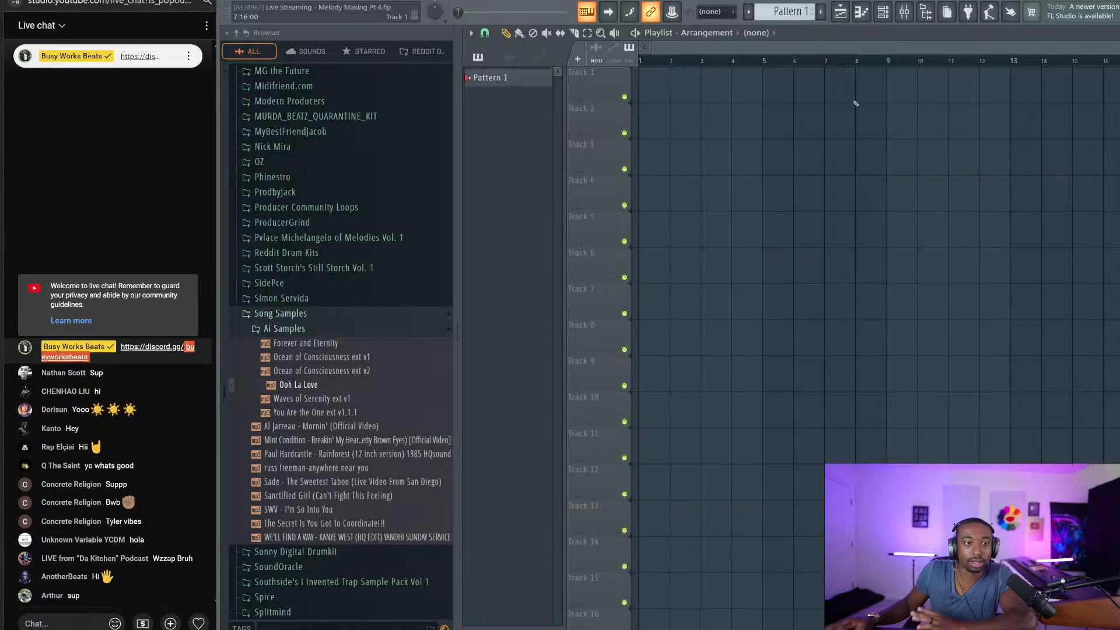
pyautogui.click(883, 12)
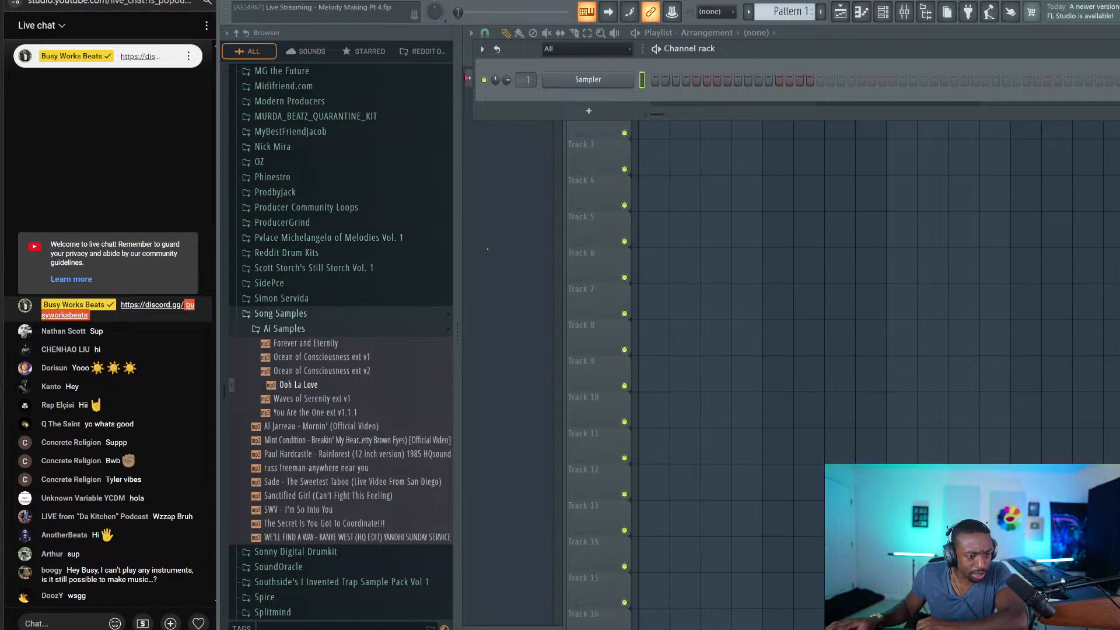
pyautogui.click(687, 258)
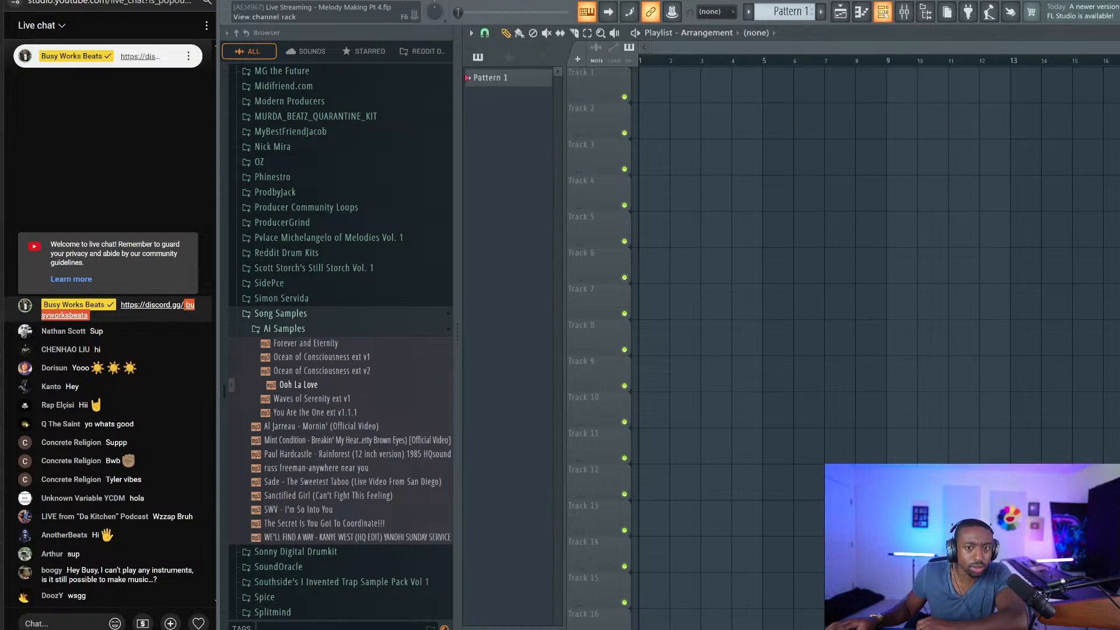
pyautogui.click(883, 12)
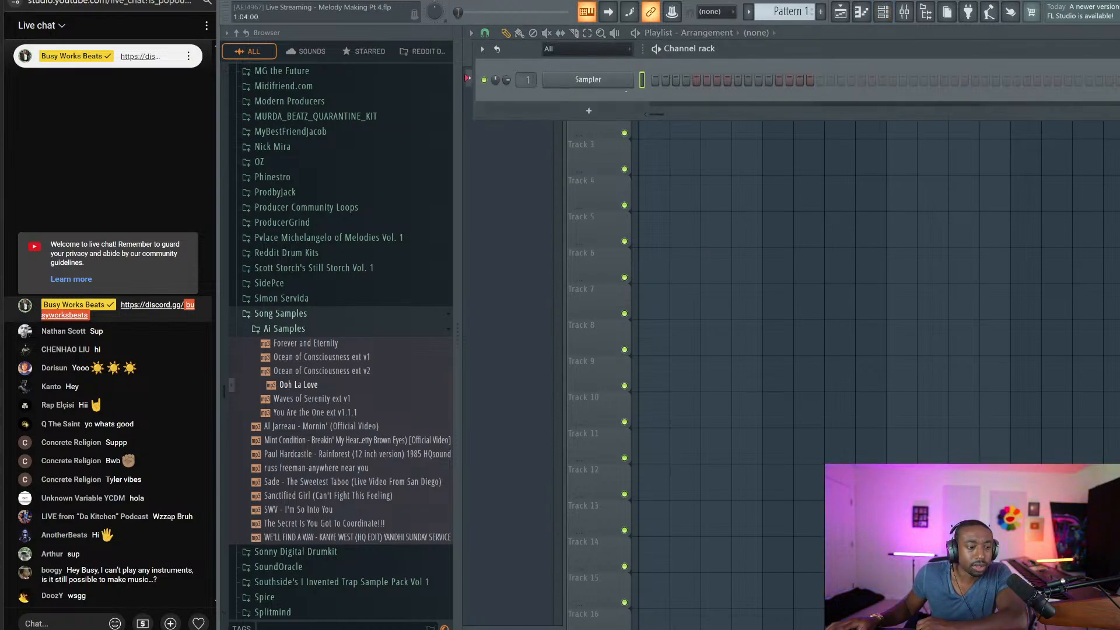
pyautogui.rightClick(588, 79)
pyautogui.click(742, 278)
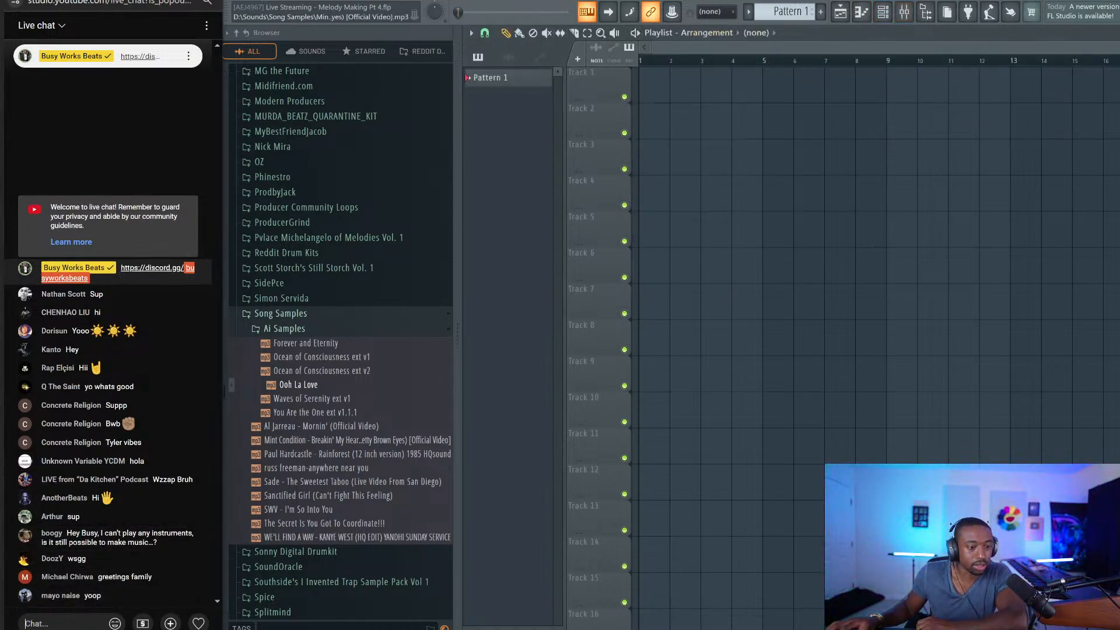
# Step: Post "VIBEEEEEE" in the live chat
pyautogui.write('VIBE')
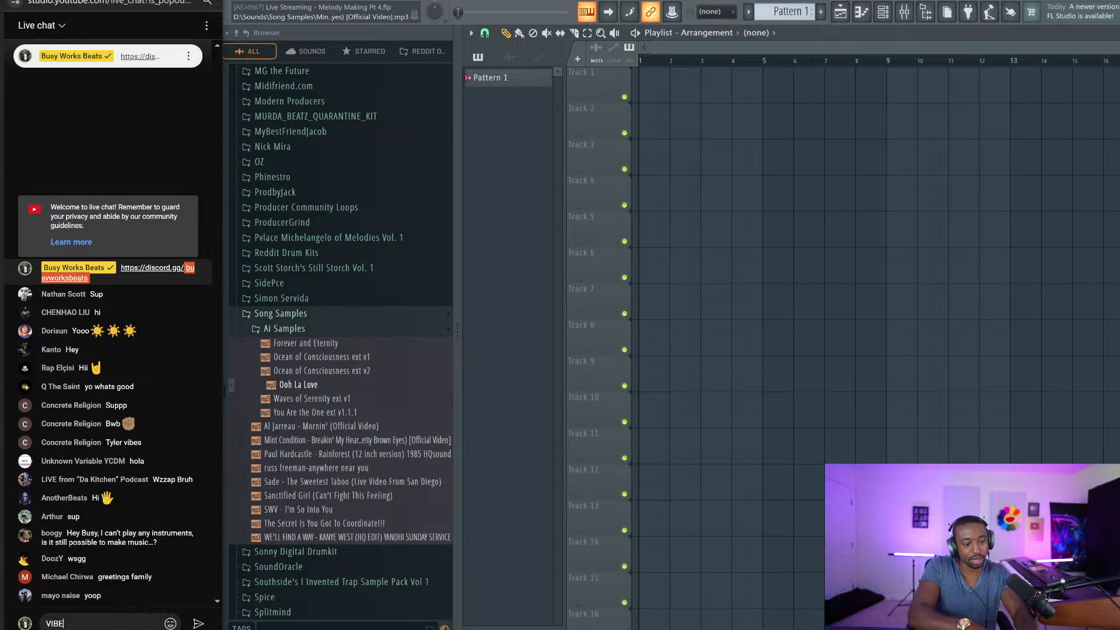
pyautogui.write('EEEEE')
pyautogui.press('Return')
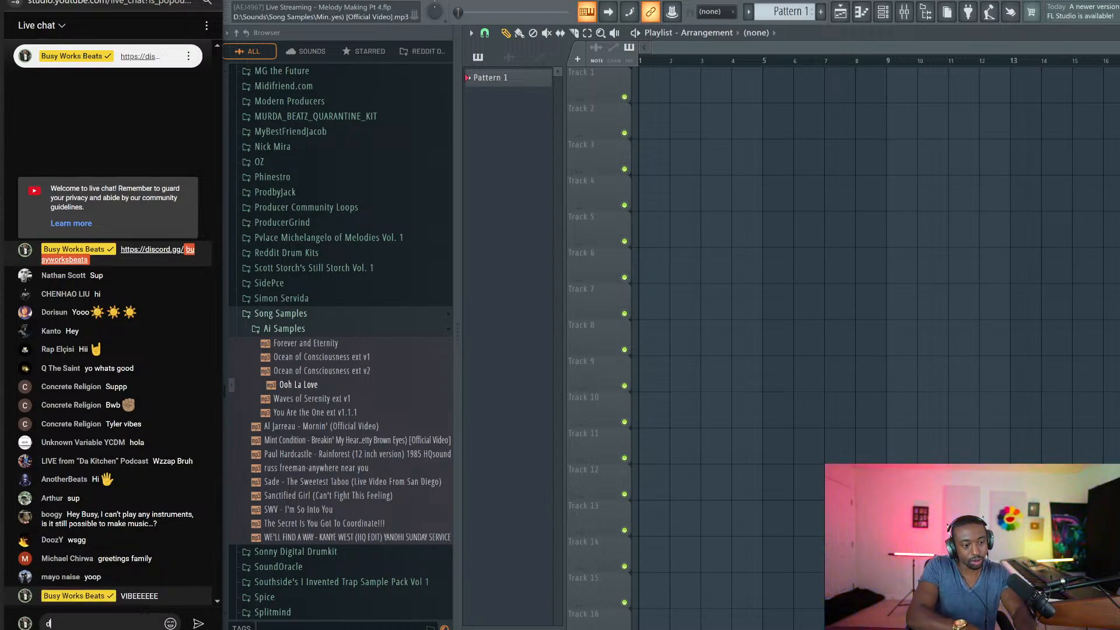
# Step: Post the vibe options "dark, happy, soul, ken carson/osamason, playboi carti, YEAT, metro, guitar" in the live chat
pyautogui.write('dark, happy,')
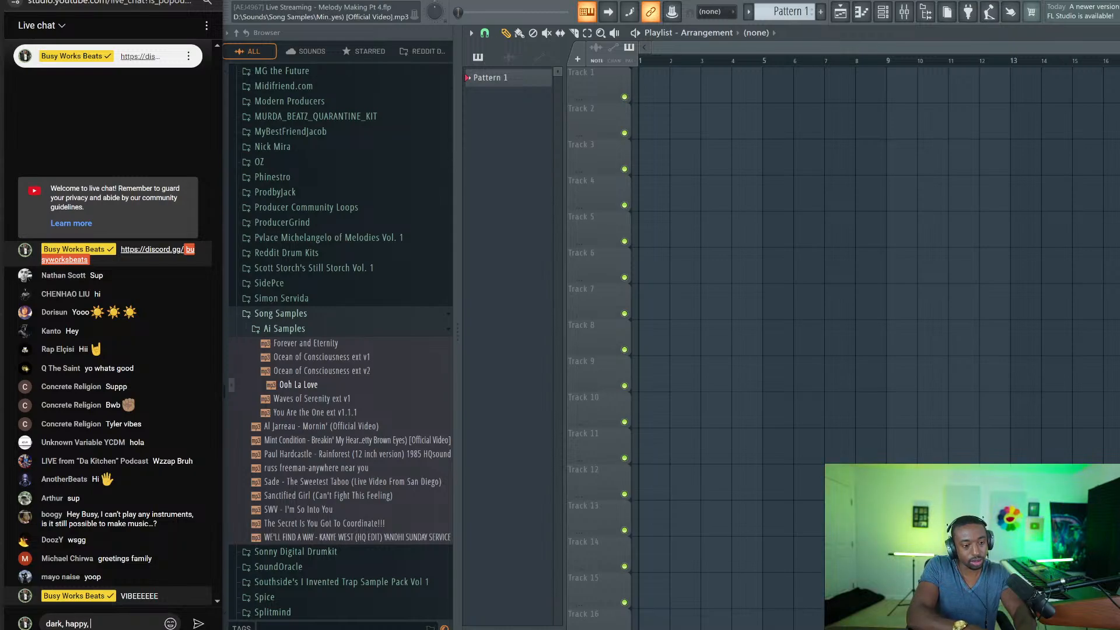
pyautogui.write(' soul,')
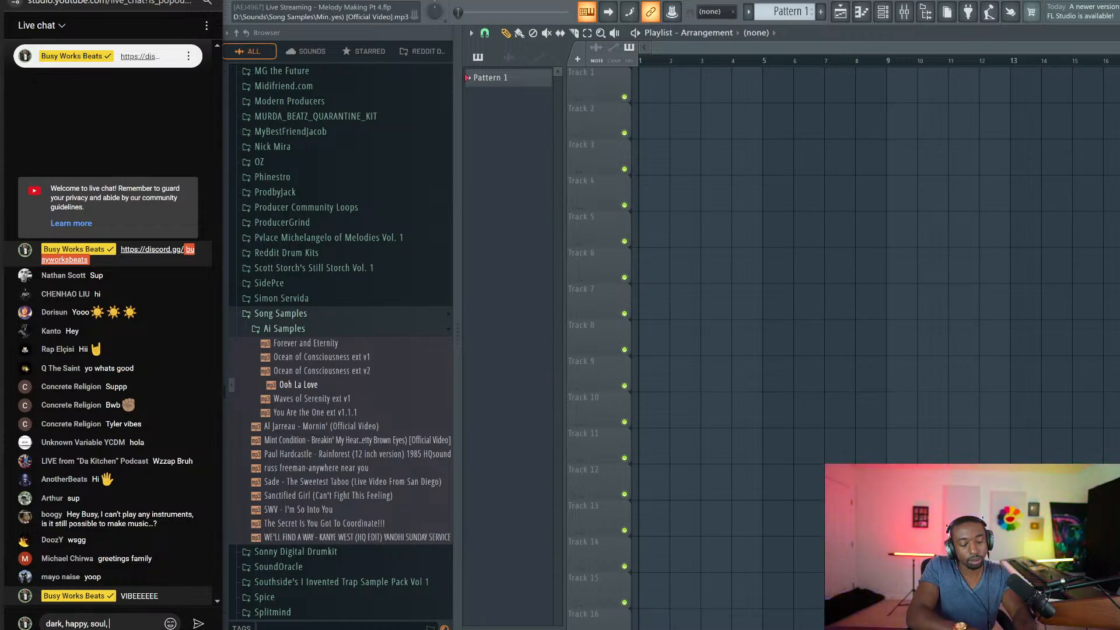
pyautogui.write('ken carson')
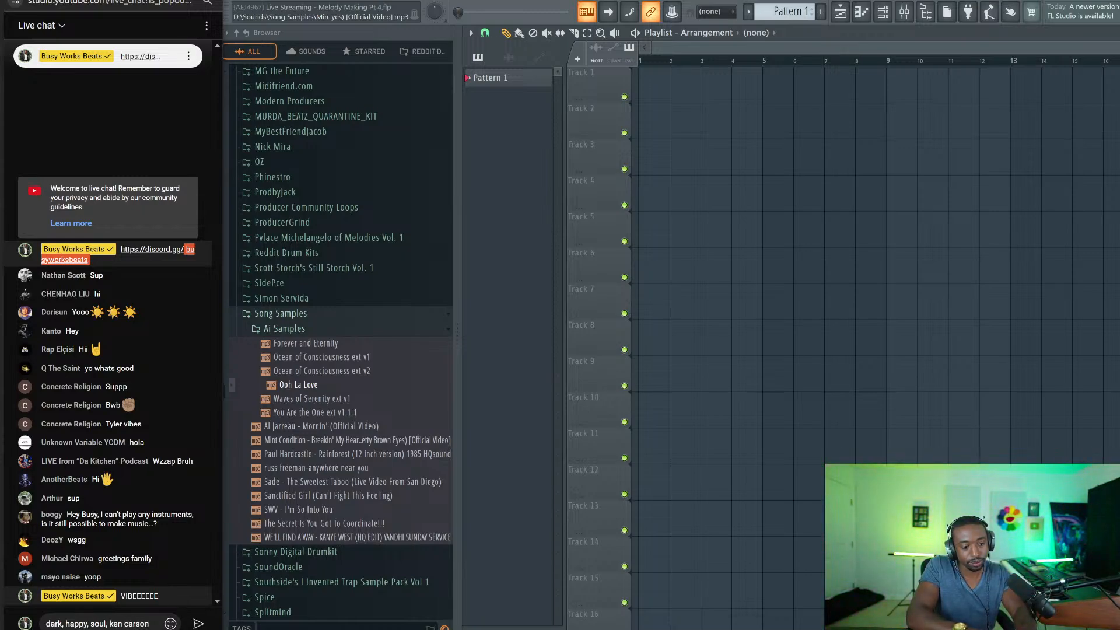
pyautogui.write('/osama')
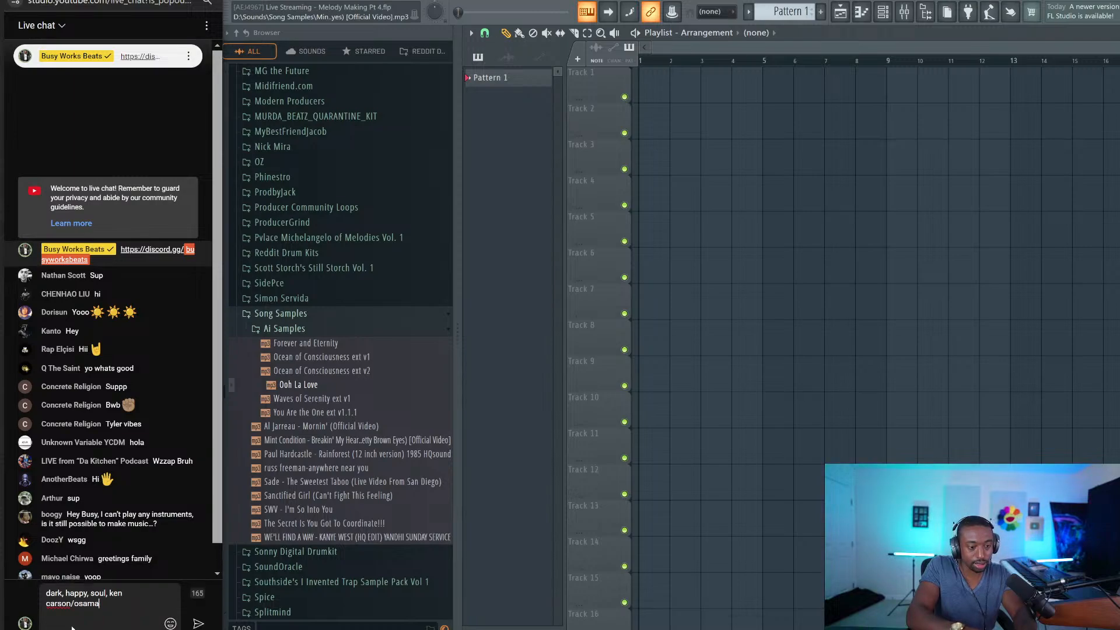
pyautogui.write('son, ')
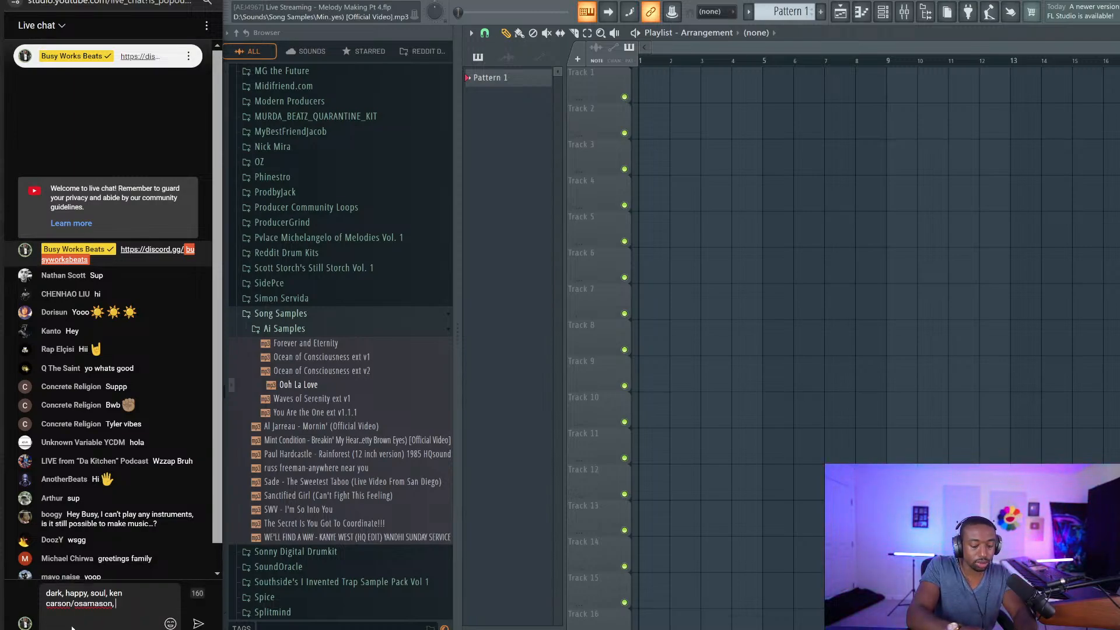
pyautogui.write('playboi car')
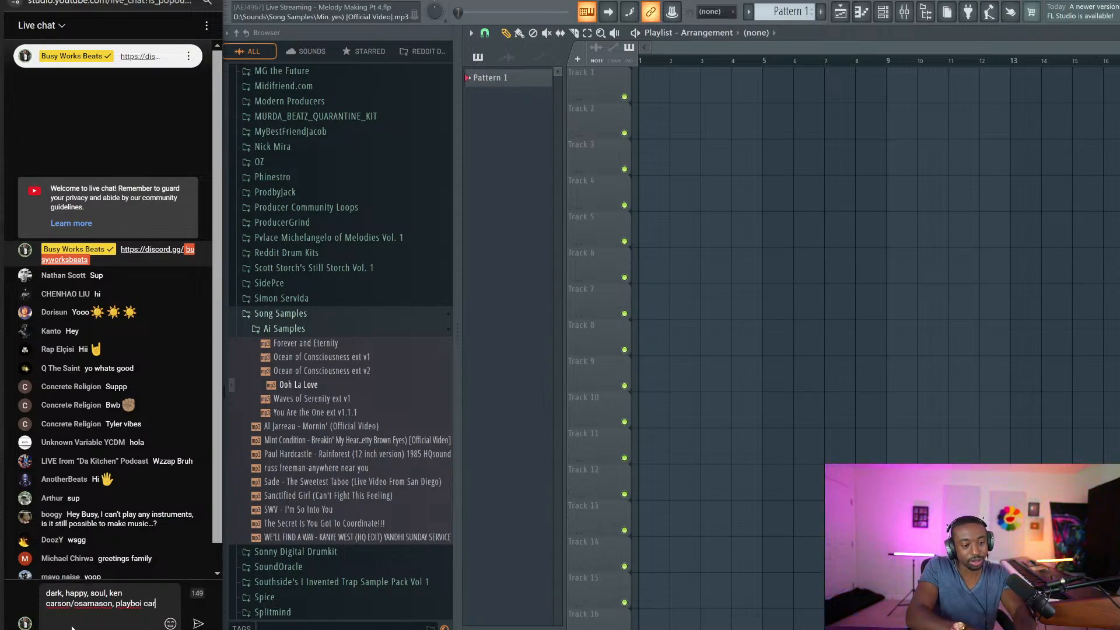
pyautogui.write('ti, Y')
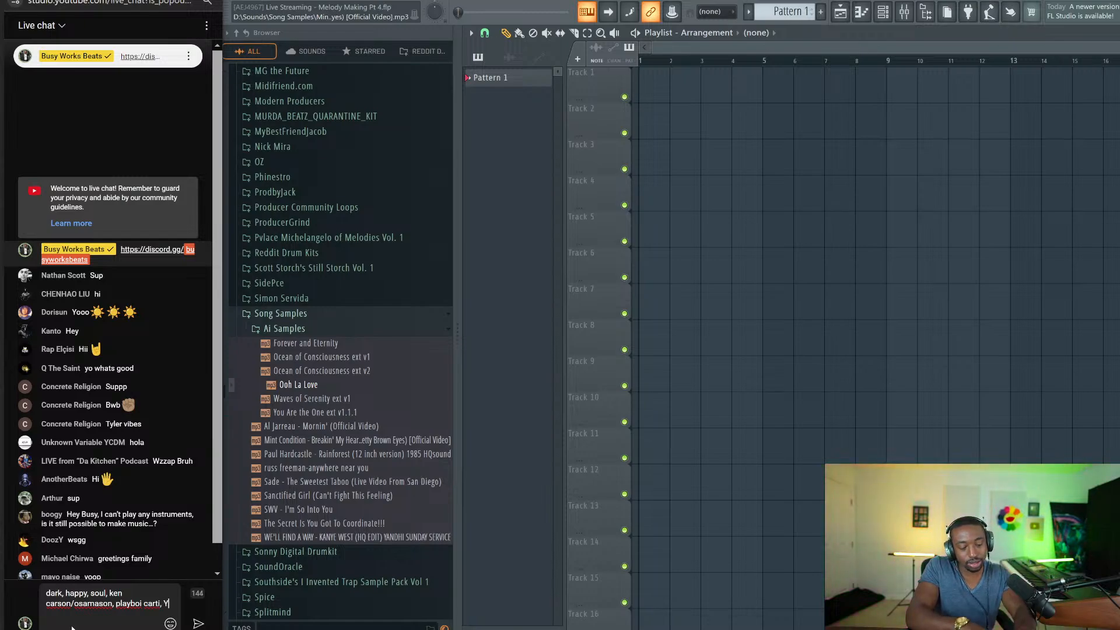
pyautogui.write('EAT, metro, g')
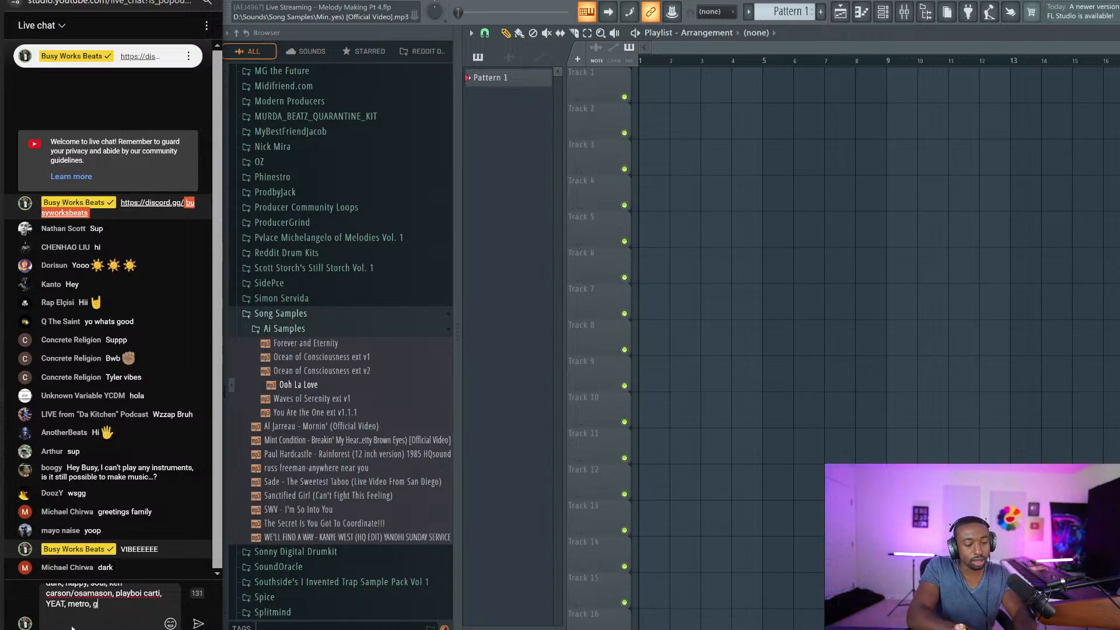
pyautogui.write('r')
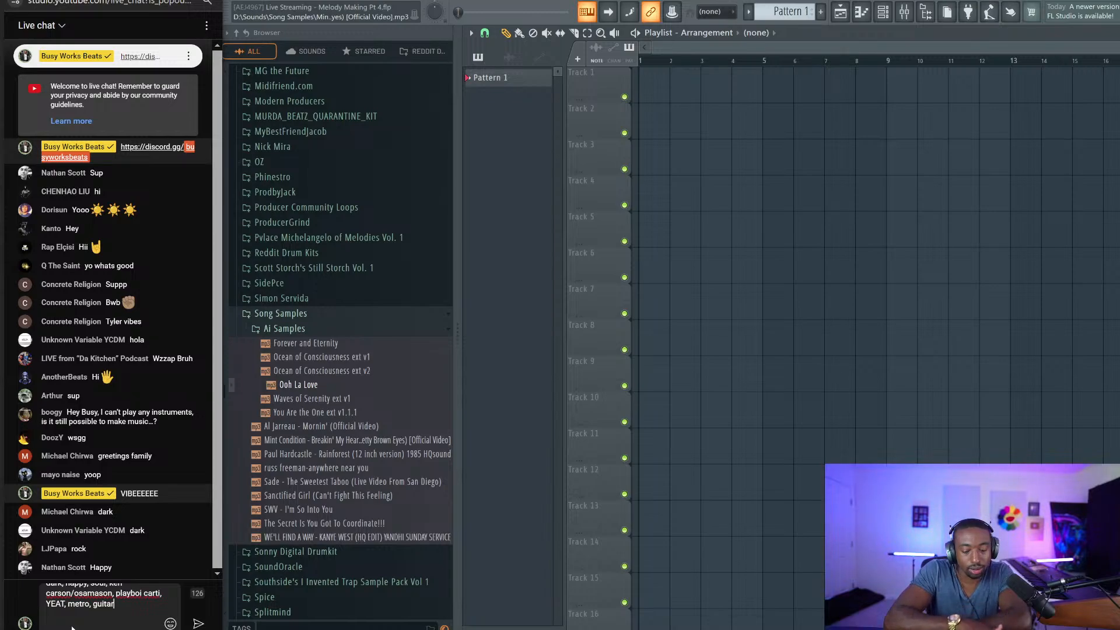
pyautogui.press('Return')
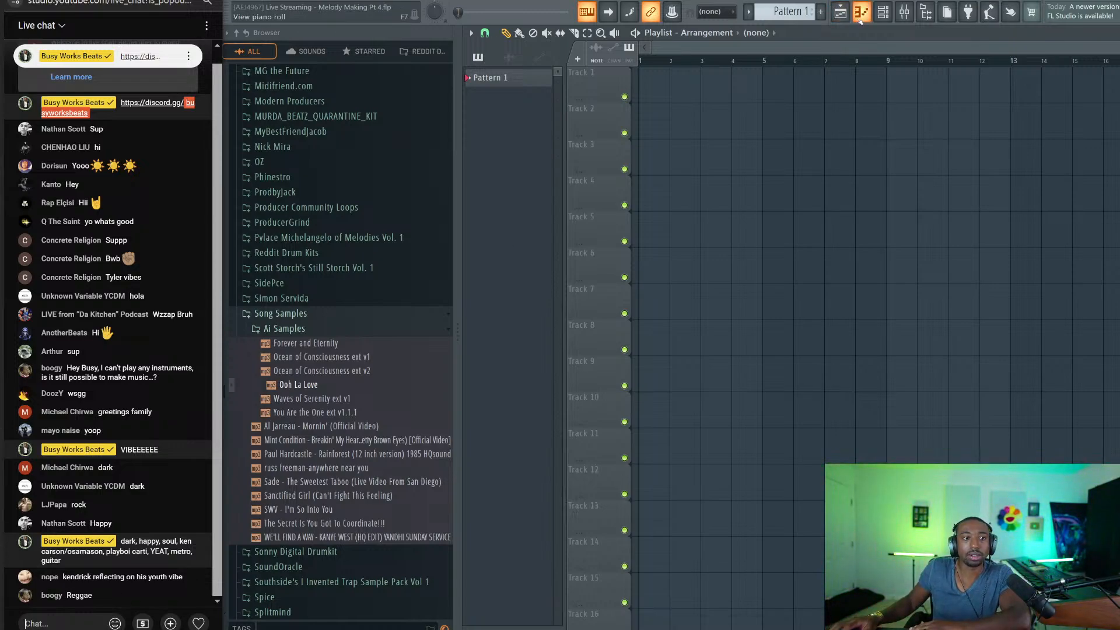
pyautogui.click(861, 13)
pyautogui.click(862, 13)
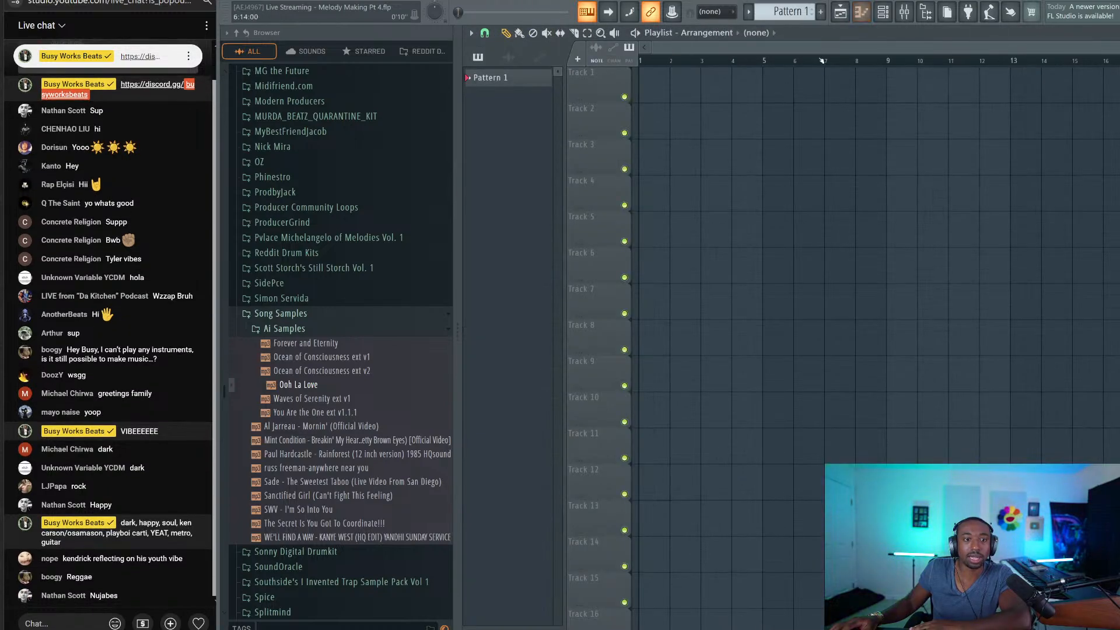
pyautogui.click(892, 17)
pyautogui.click(891, 16)
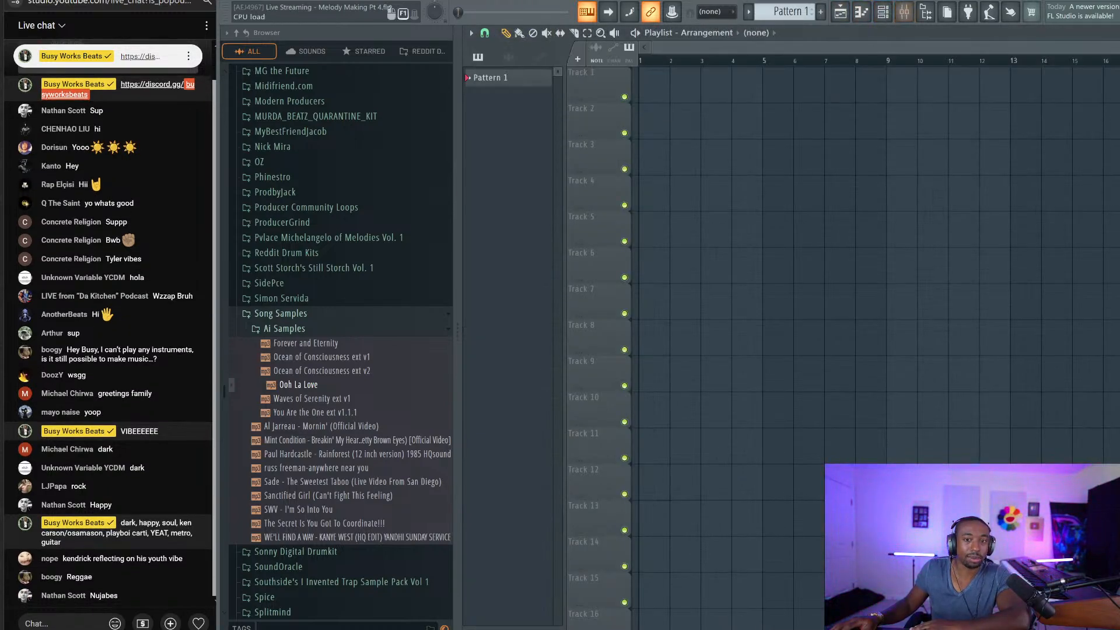
pyautogui.click(883, 12)
pyautogui.press('F6')
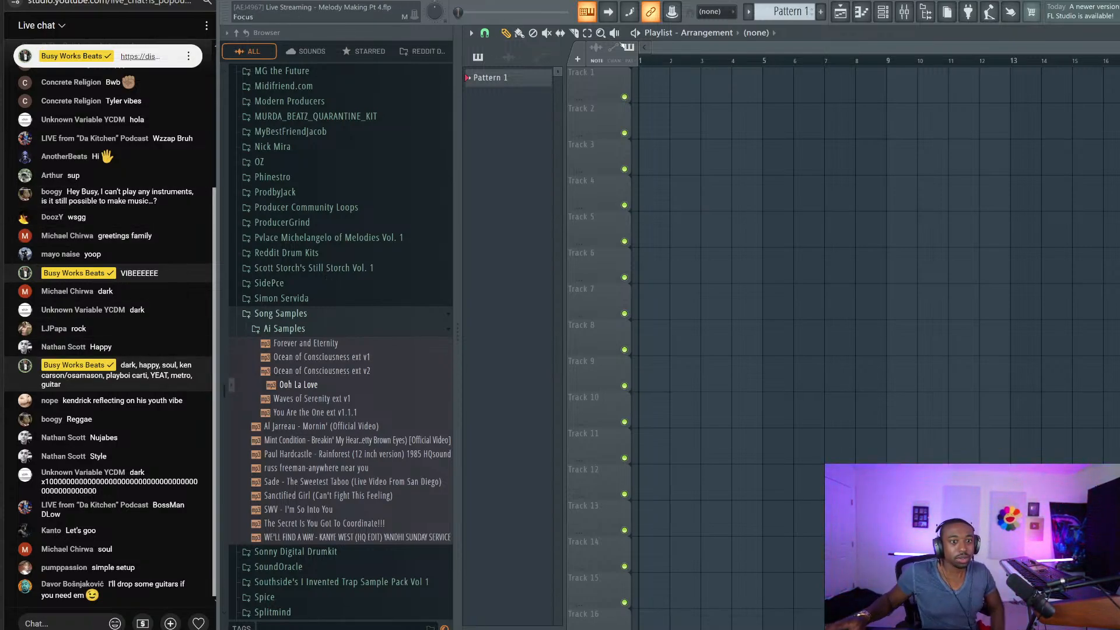
# Step: In the mixer, disarm recording on Insert 1 and select Insert 2, leaving it as the only armed track
pyautogui.click(903, 11)
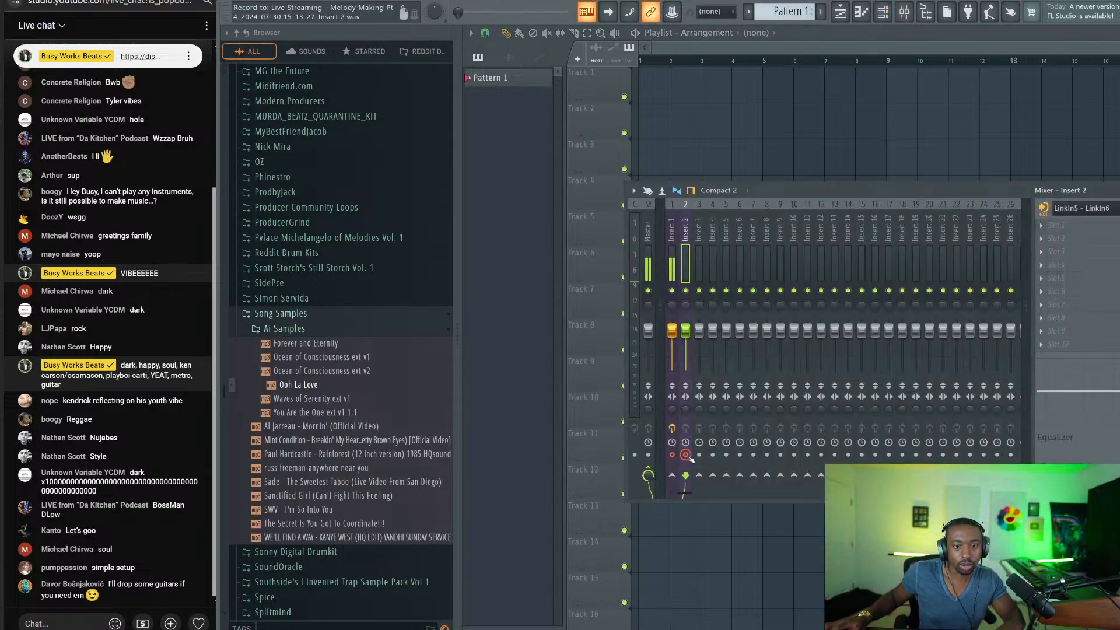
pyautogui.click(672, 455)
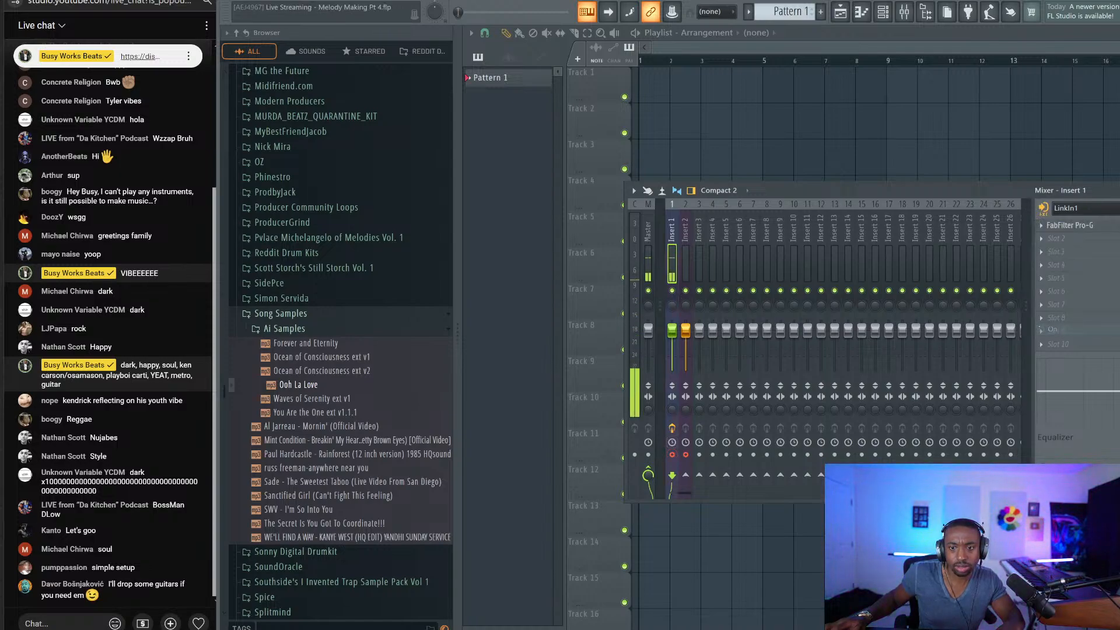
pyautogui.click(671, 455)
pyautogui.click(686, 262)
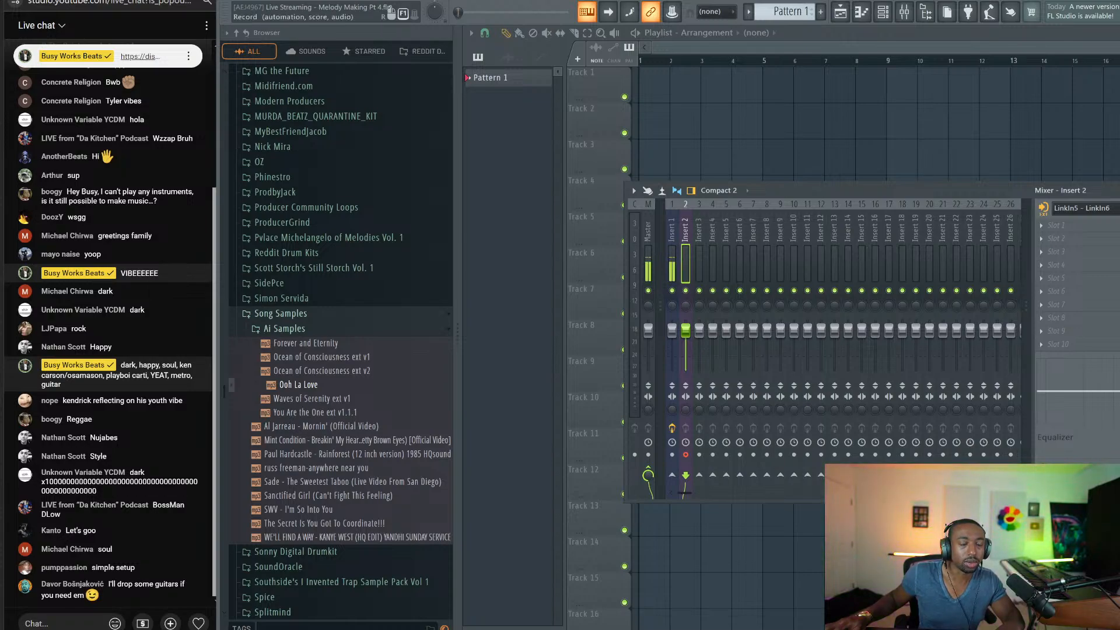
pyautogui.press('F9')
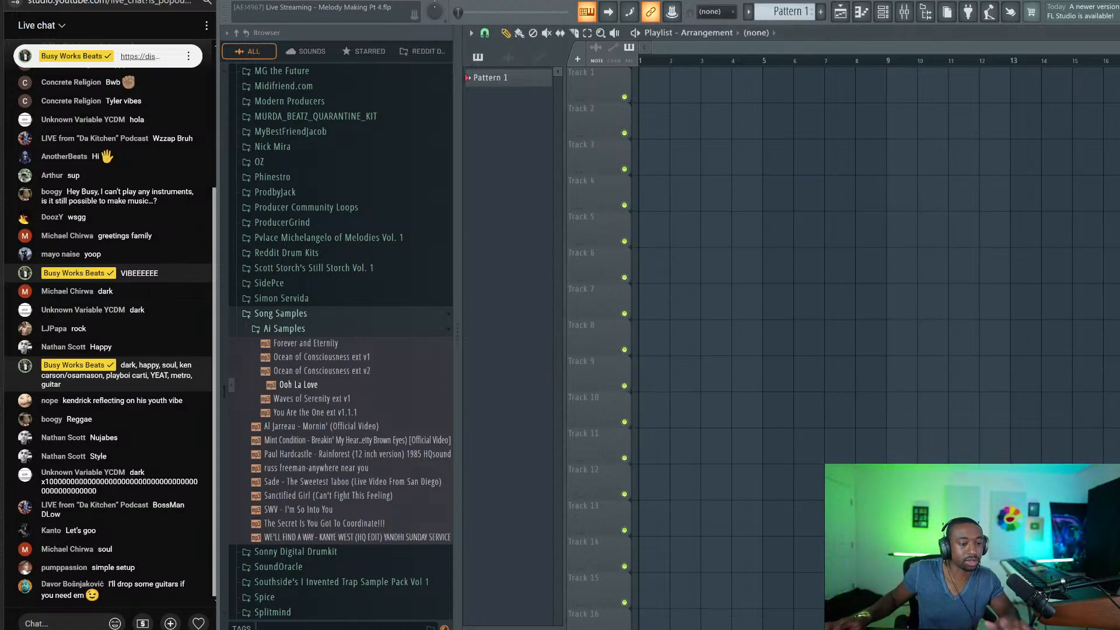
# Step: Record a live keyboard audio take through mixer track Insert 2, then close the mixer
pyautogui.press('F9')
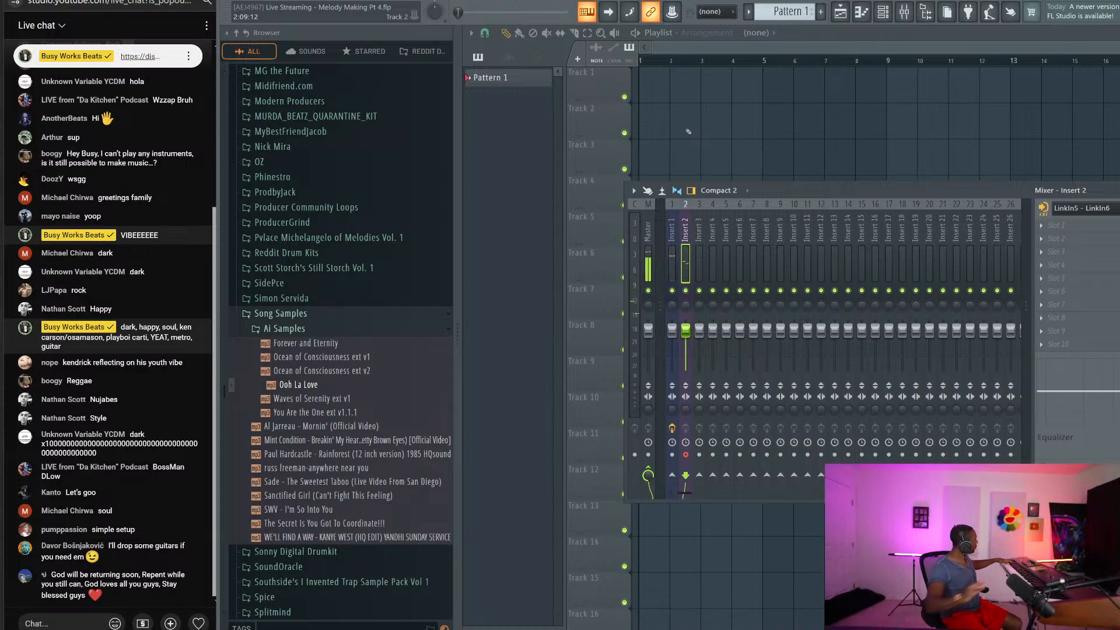
pyautogui.press('space')
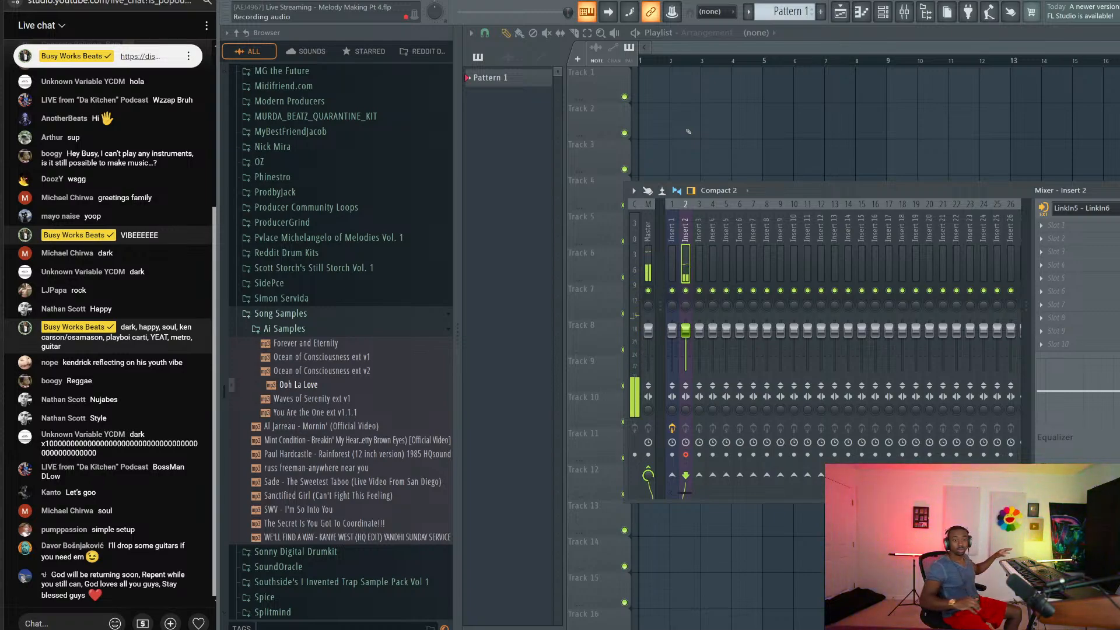
pyautogui.press('space')
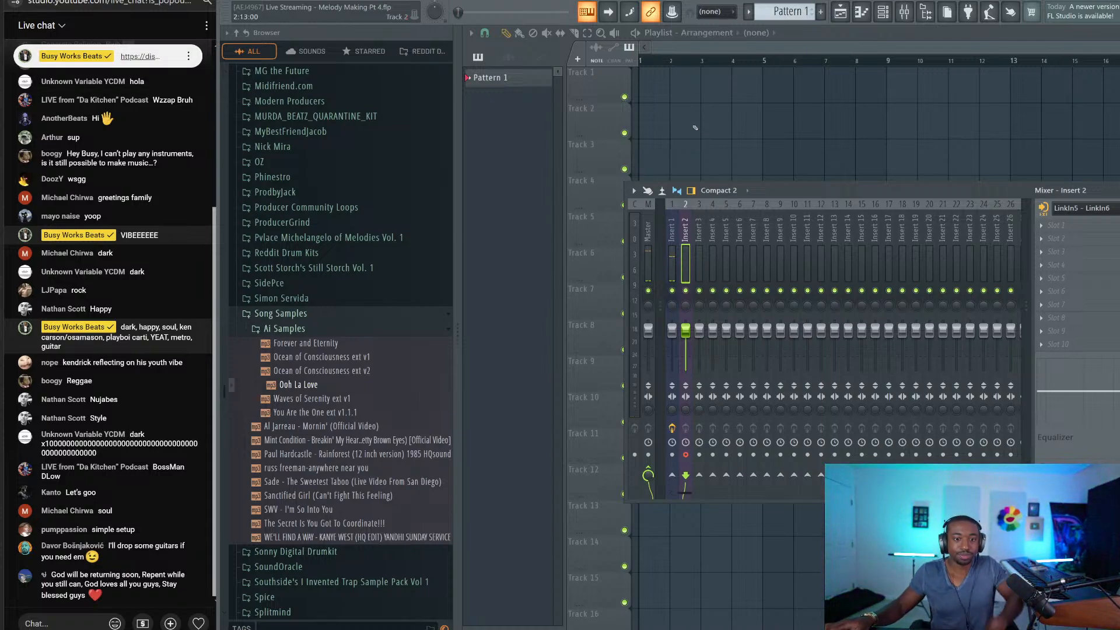
pyautogui.press('F9')
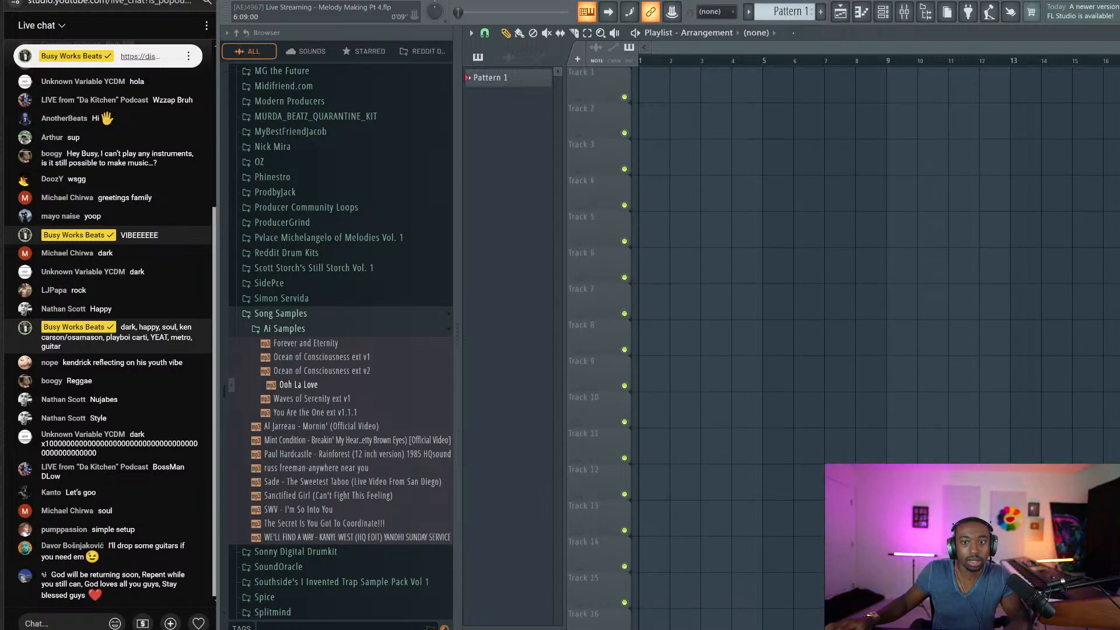
pyautogui.rightClick(525, 1)
pyautogui.click(732, 218)
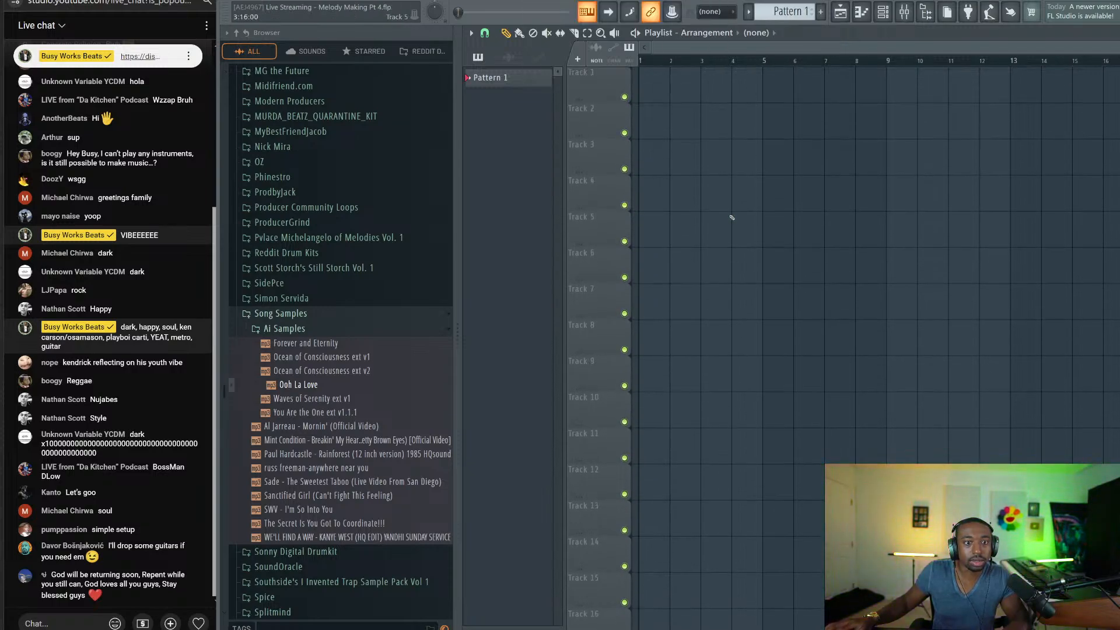
# Step: Place the recorded Insert 2 audio from its channel into the playlist and align it with the start of Track 1
pyautogui.click(883, 11)
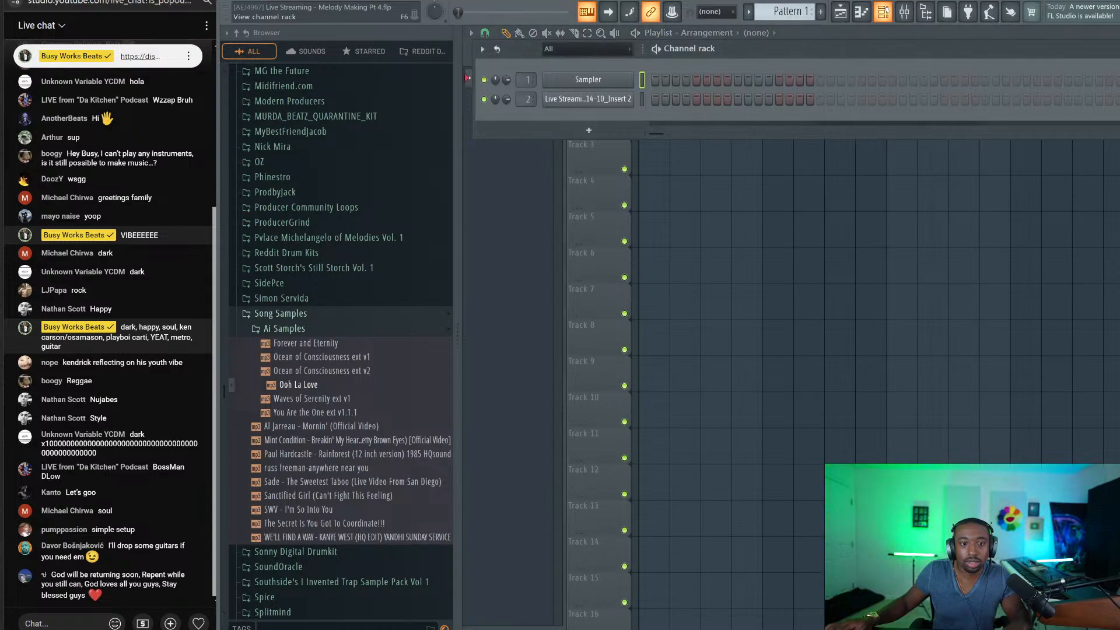
pyautogui.click(589, 99)
pyautogui.moveTo(770, 291); pyautogui.dragTo(829, 205)
pyautogui.scroll(-3, 818, 158)
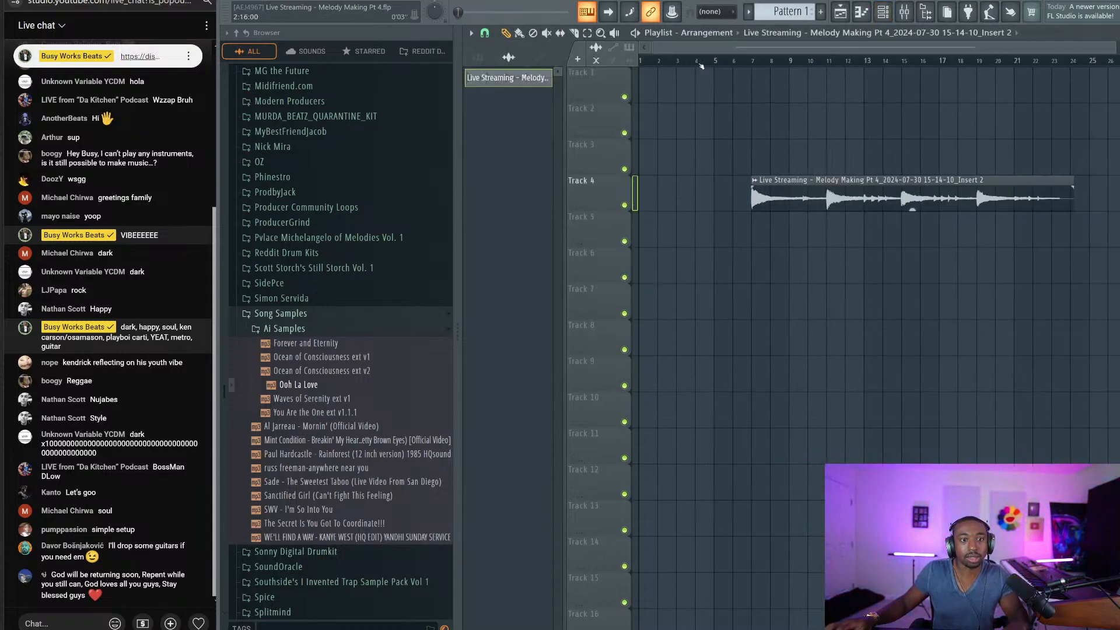
pyautogui.moveTo(817, 188); pyautogui.dragTo(729, 79)
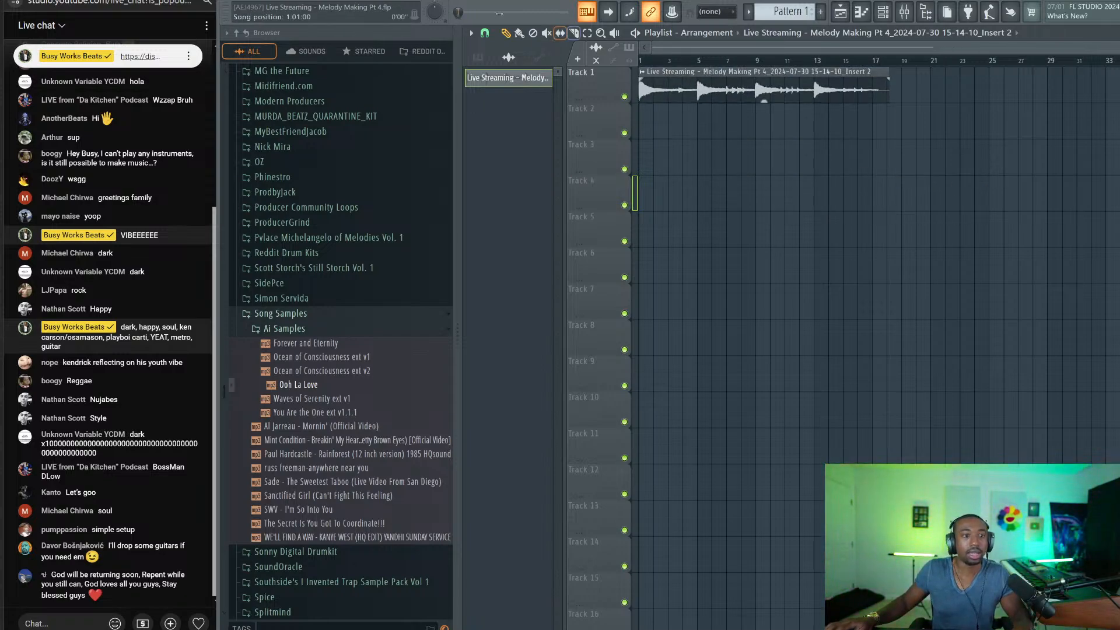
# Step: Slice the recorded clip on Track 1 at bar 17 and remove the excess after the cut
pyautogui.click(574, 33)
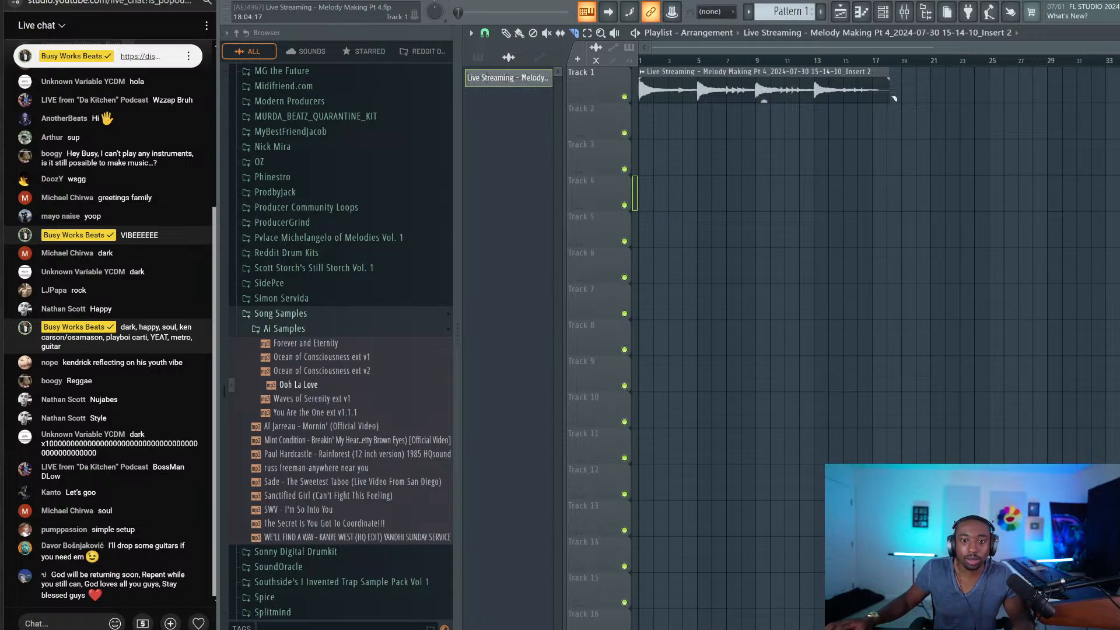
pyautogui.moveTo(873, 142); pyautogui.dragTo(872, 69)
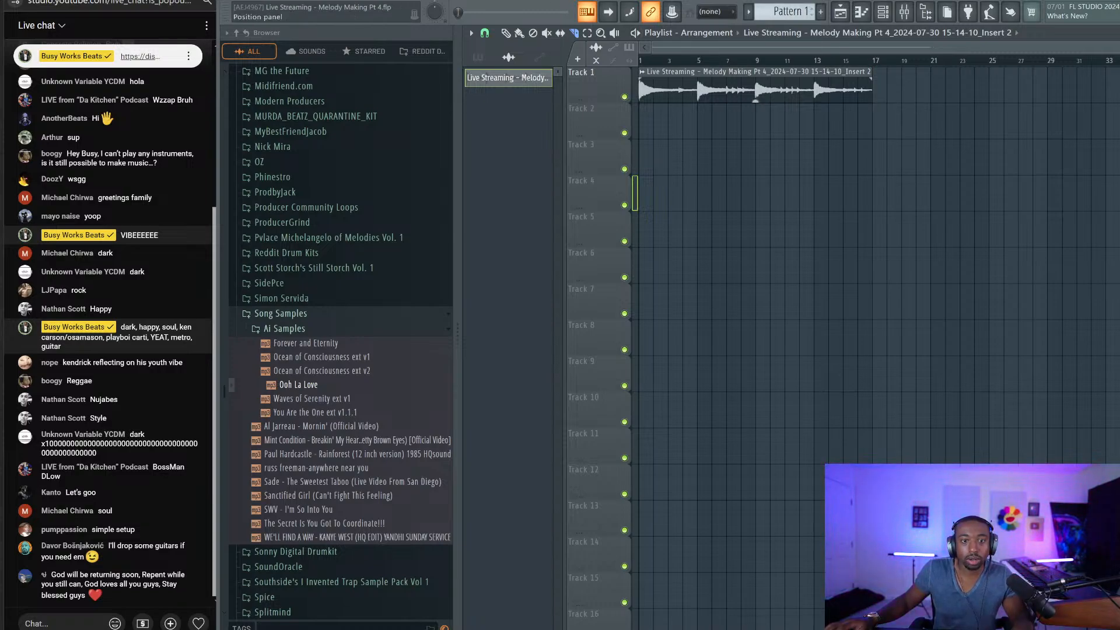
pyautogui.click(505, 33)
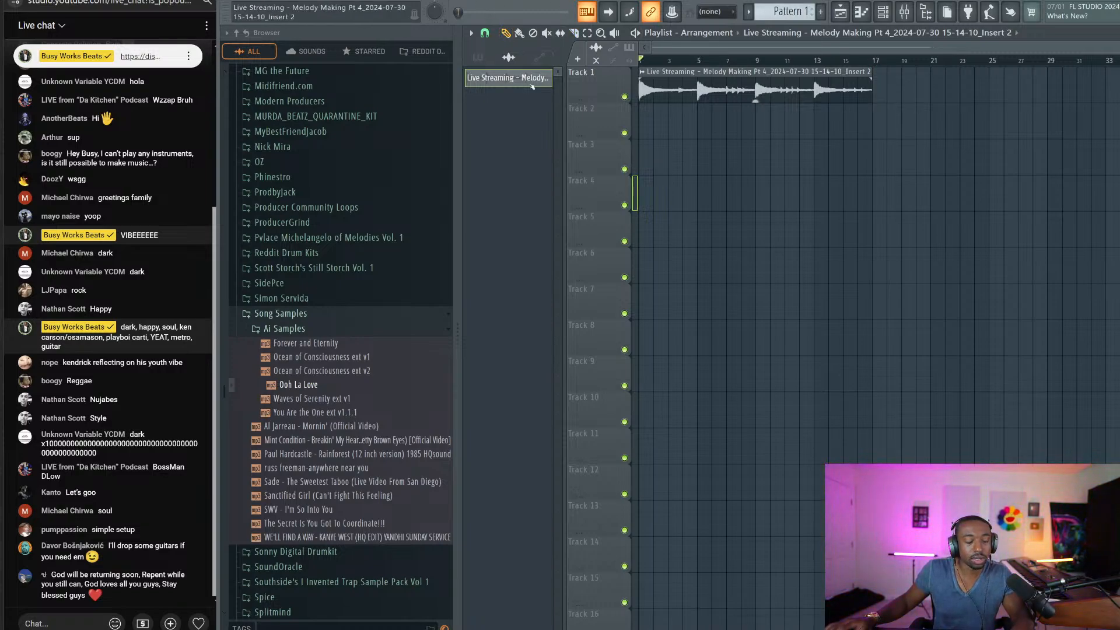
# Step: Lower the Track 1 clip's volume to -3.6 dB, save the project and briefly play back the clip
pyautogui.moveTo(755, 99); pyautogui.dragTo(755, 137)
pyautogui.hotkey('ctrl', 's')
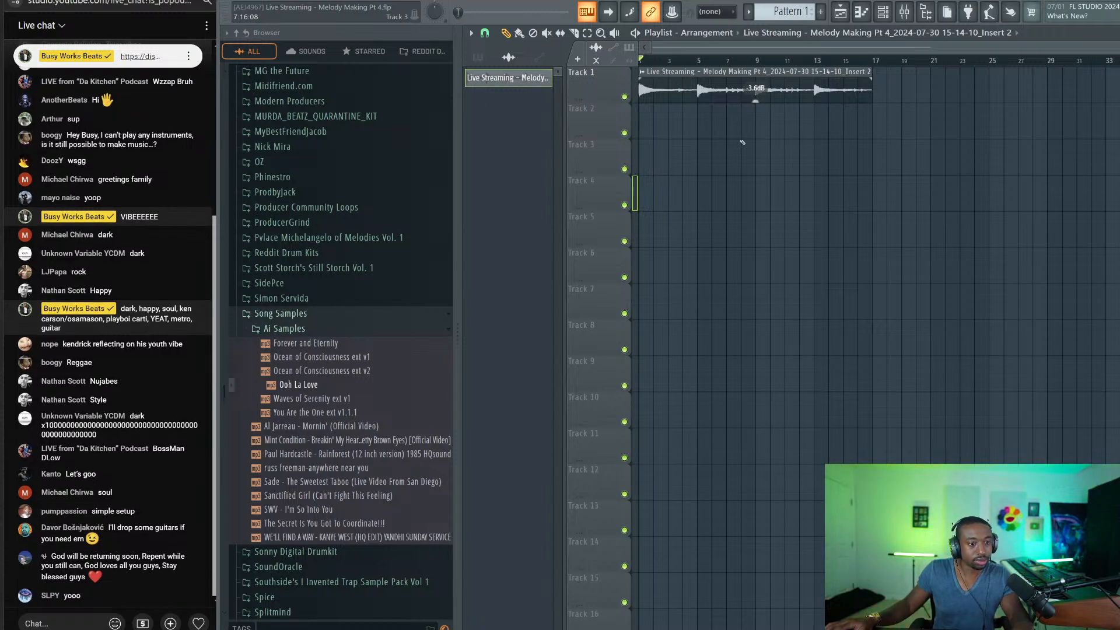
pyautogui.press('space')
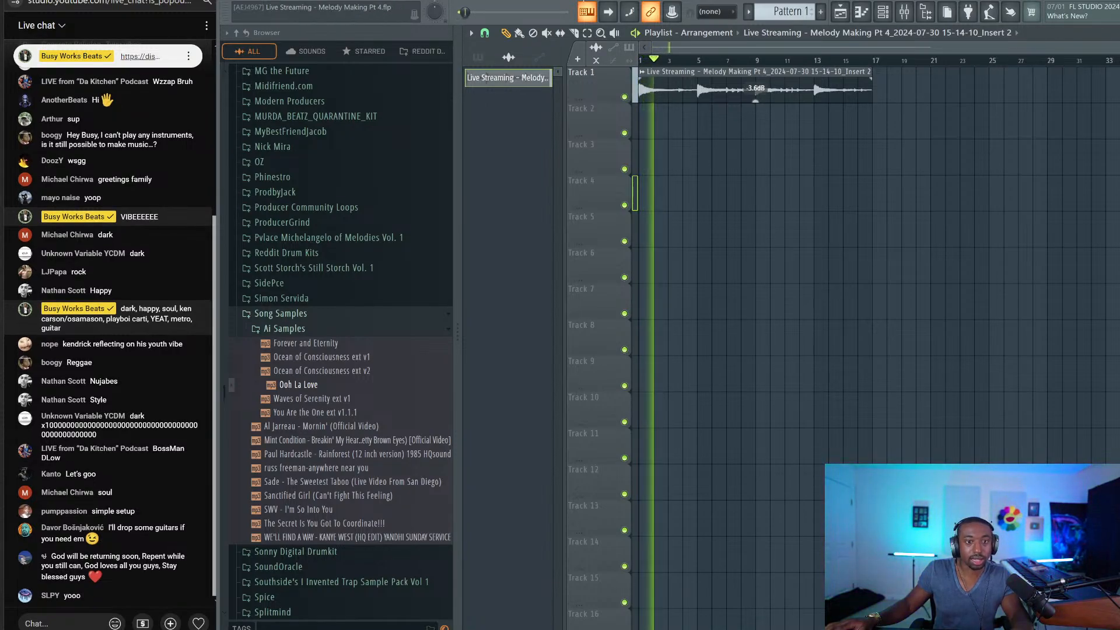
pyautogui.press('space')
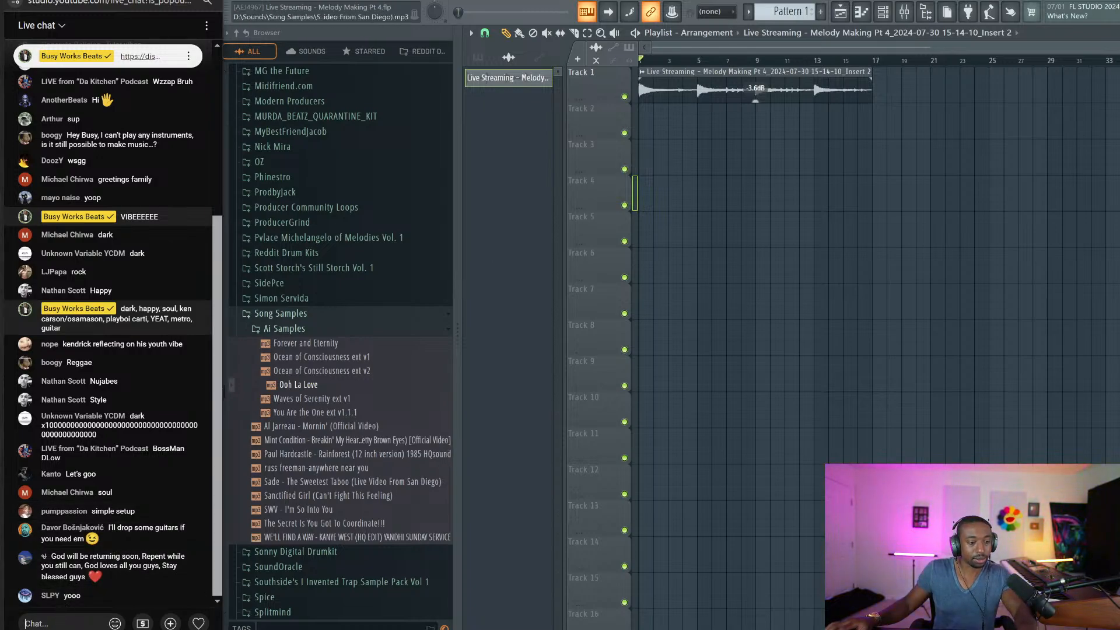
# Step: Post "topline - contrast - harmony - rhythm" in the live chat
pyautogui.click(59, 619)
pyautogui.write('topline')
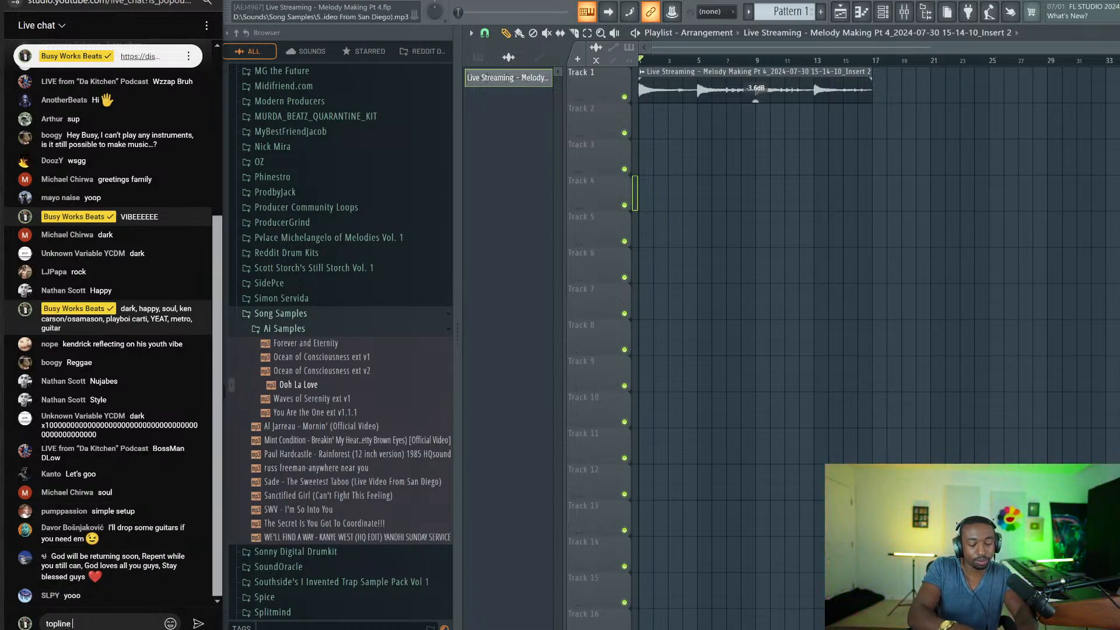
pyautogui.write(' - contrast - harmony -')
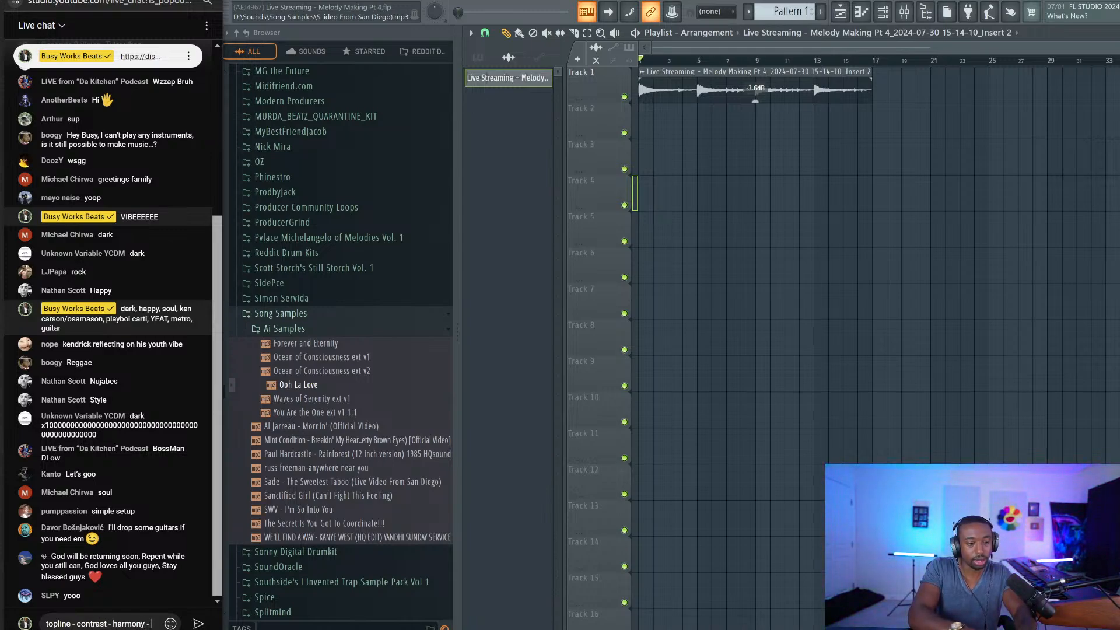
pyautogui.write(' rhythm')
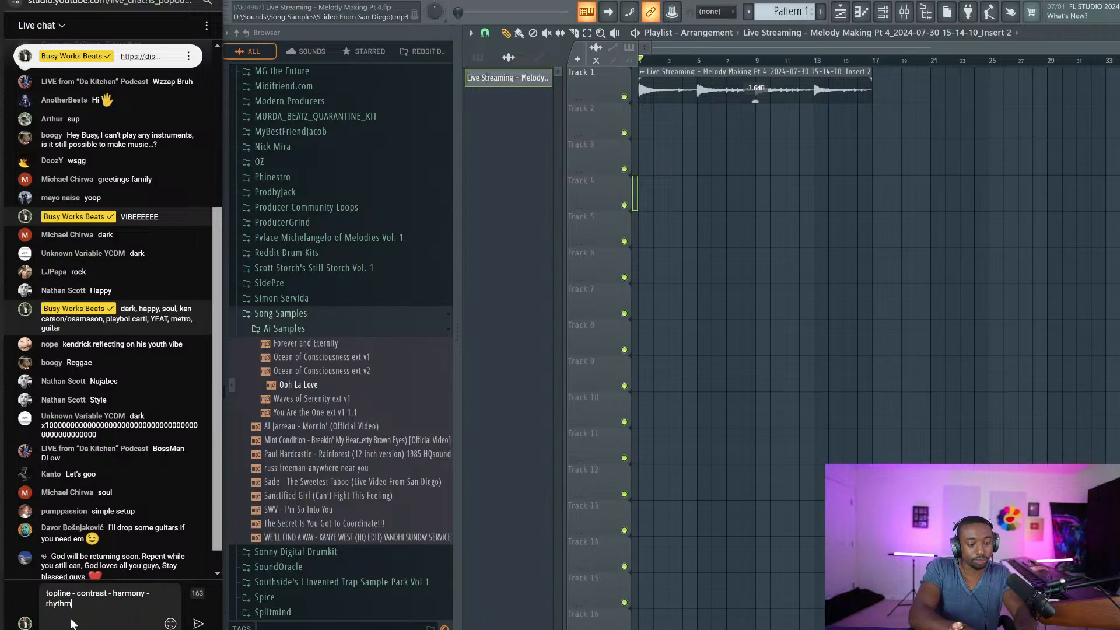
pyautogui.press('Return')
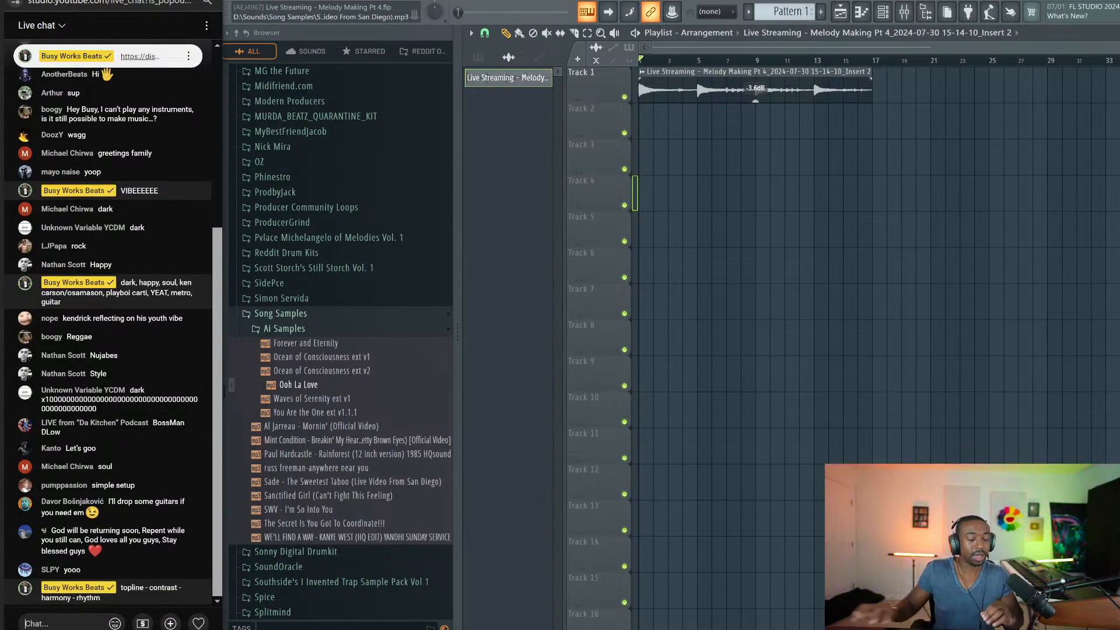
# Step: Rename the recorded audio channel on Track 1 as Contrast and save the project
pyautogui.click(642, 74)
pyautogui.press('r')
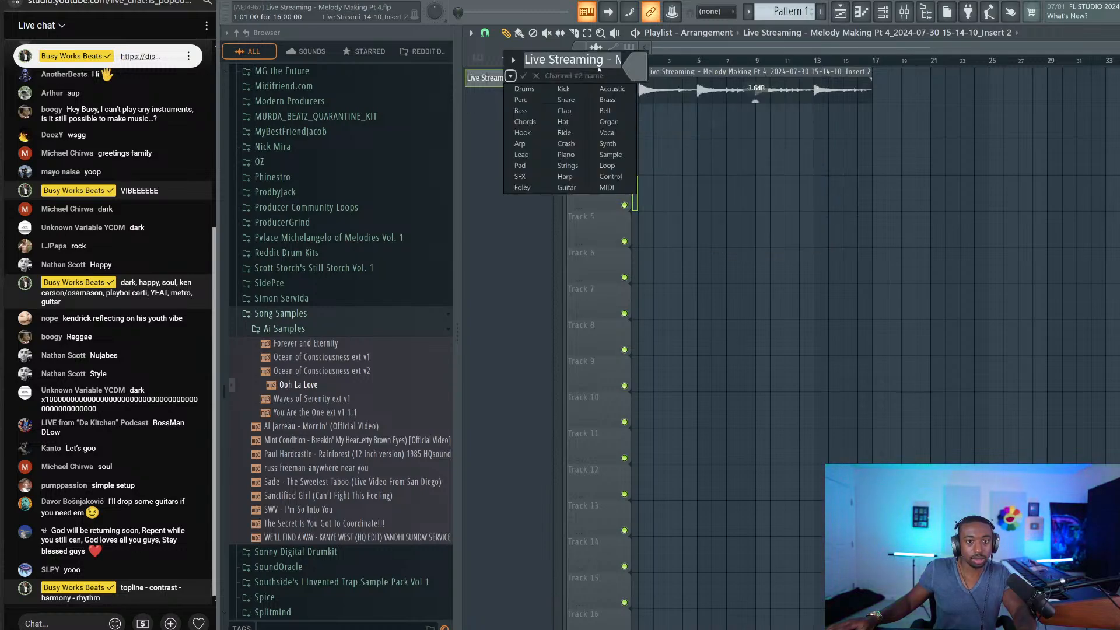
pyautogui.write('Contra')
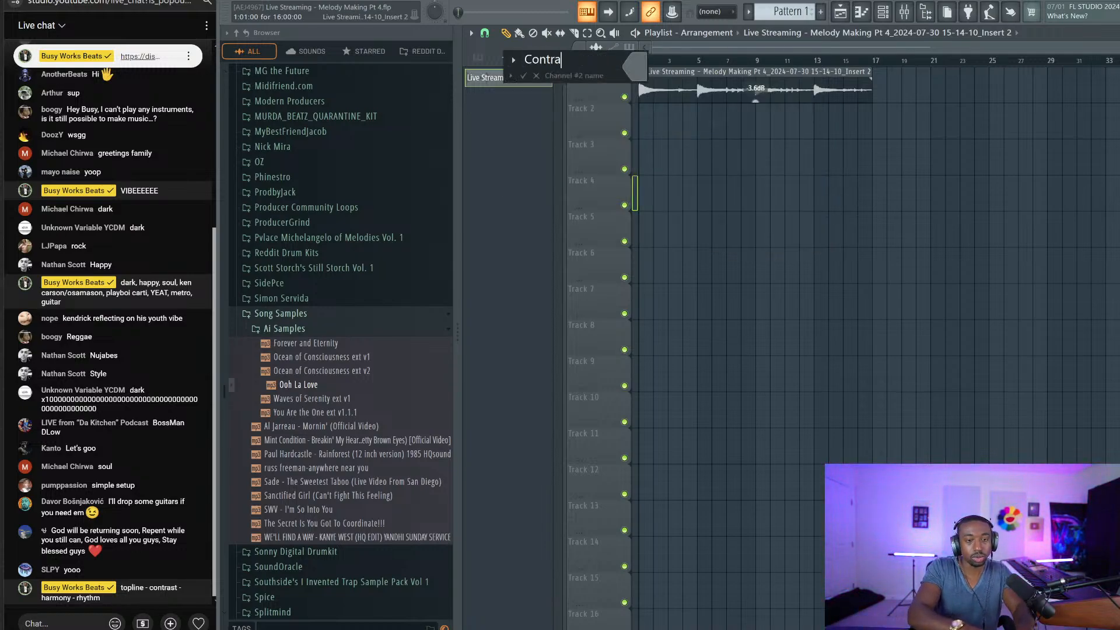
pyautogui.write('st')
pyautogui.press('Return')
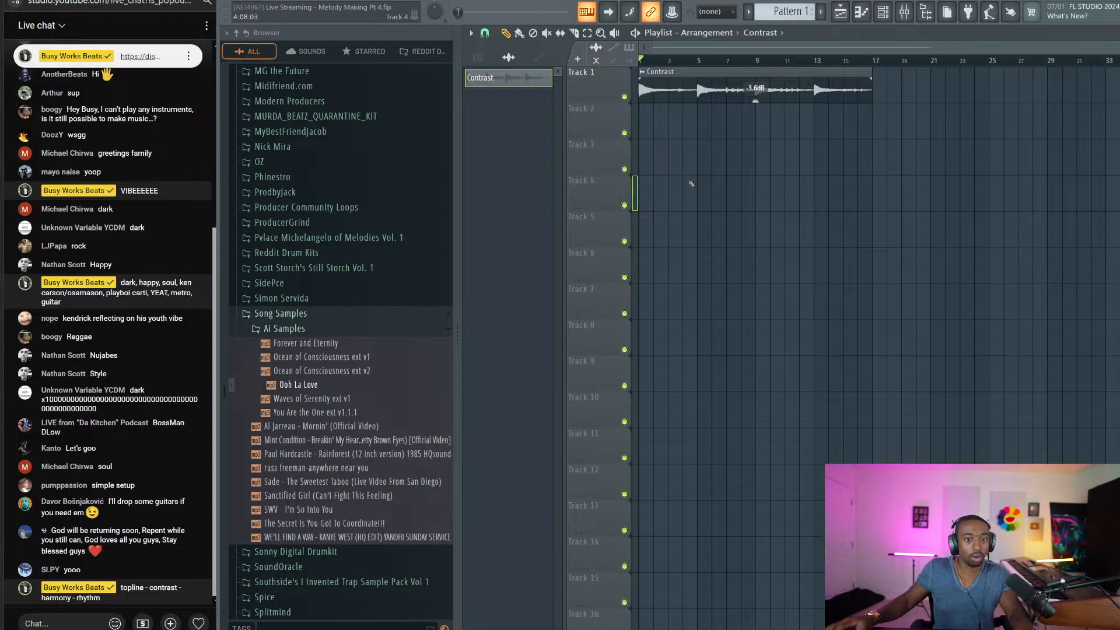
pyautogui.hotkey('ctrl', 's')
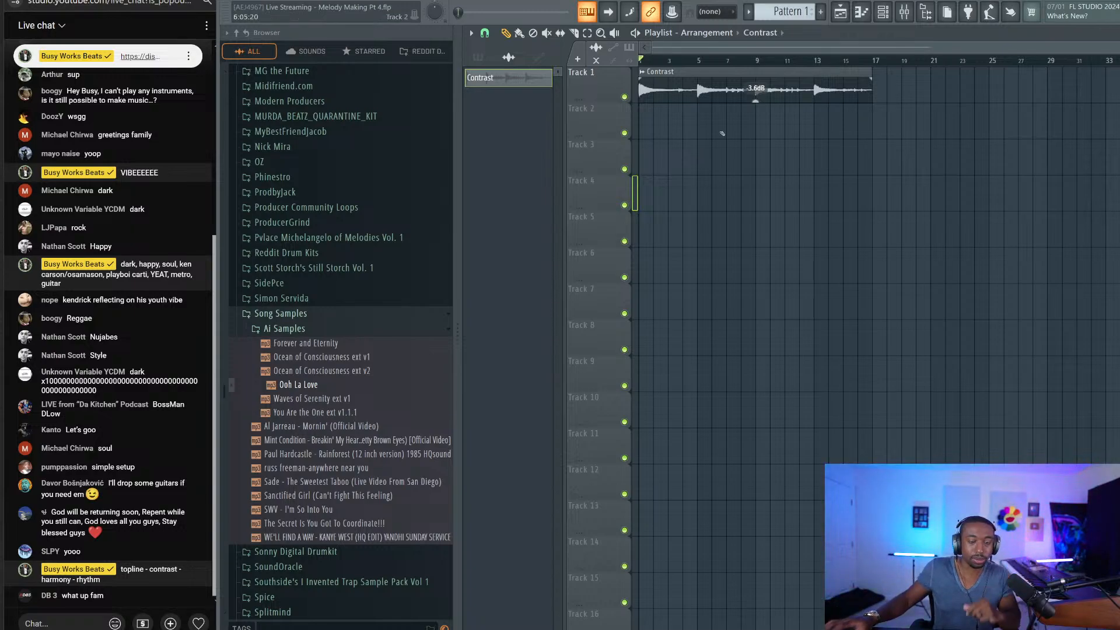
# Step: Name playlist Track 1 Contrast, using the suggested name of its clip
pyautogui.rightClick(581, 70)
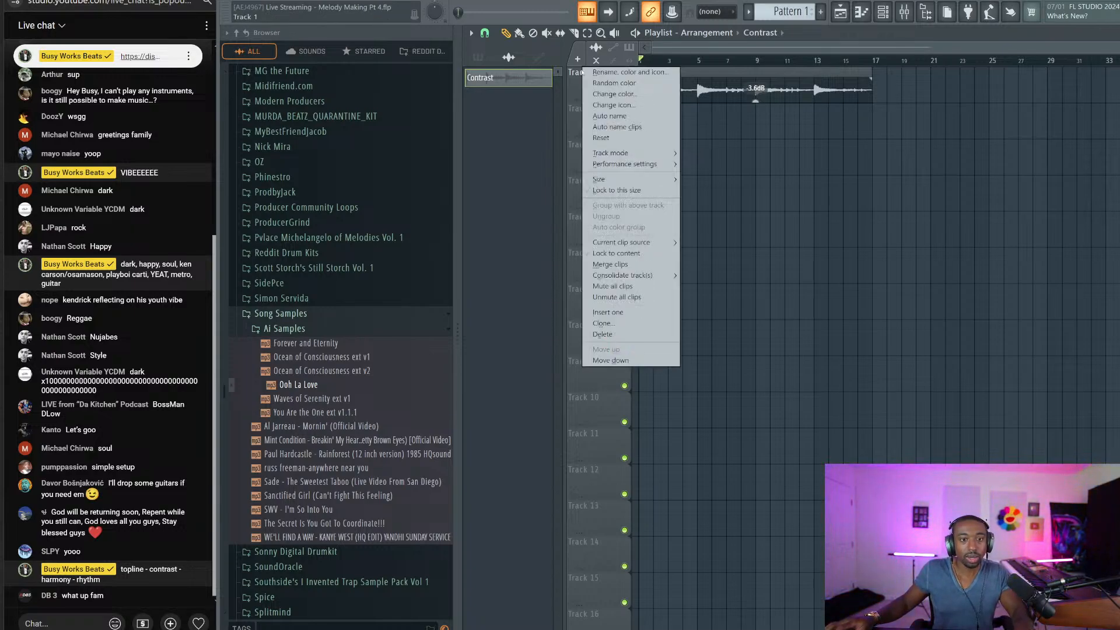
pyautogui.click(606, 73)
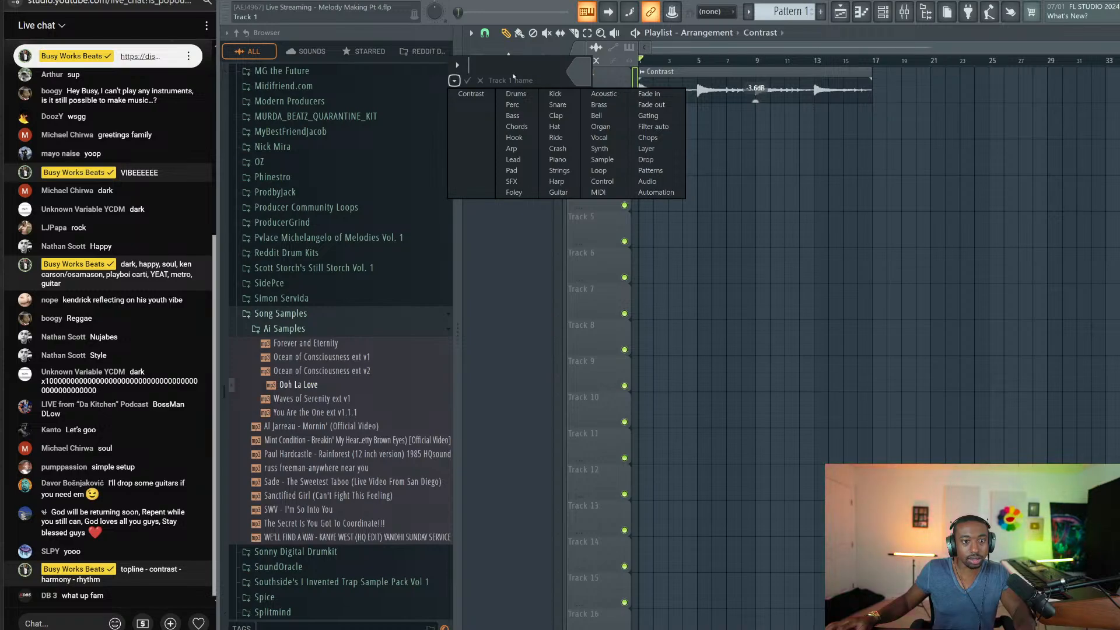
pyautogui.click(471, 93)
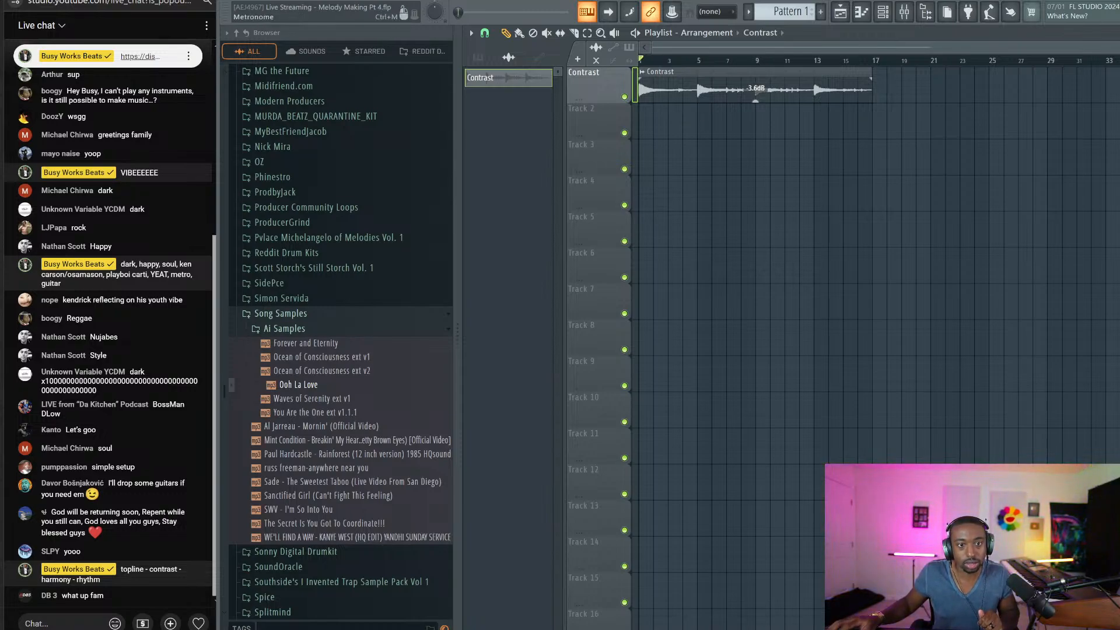
# Step: Check the recording arm state of Insert 2 in the mixer, then close the mixer
pyautogui.click(883, 11)
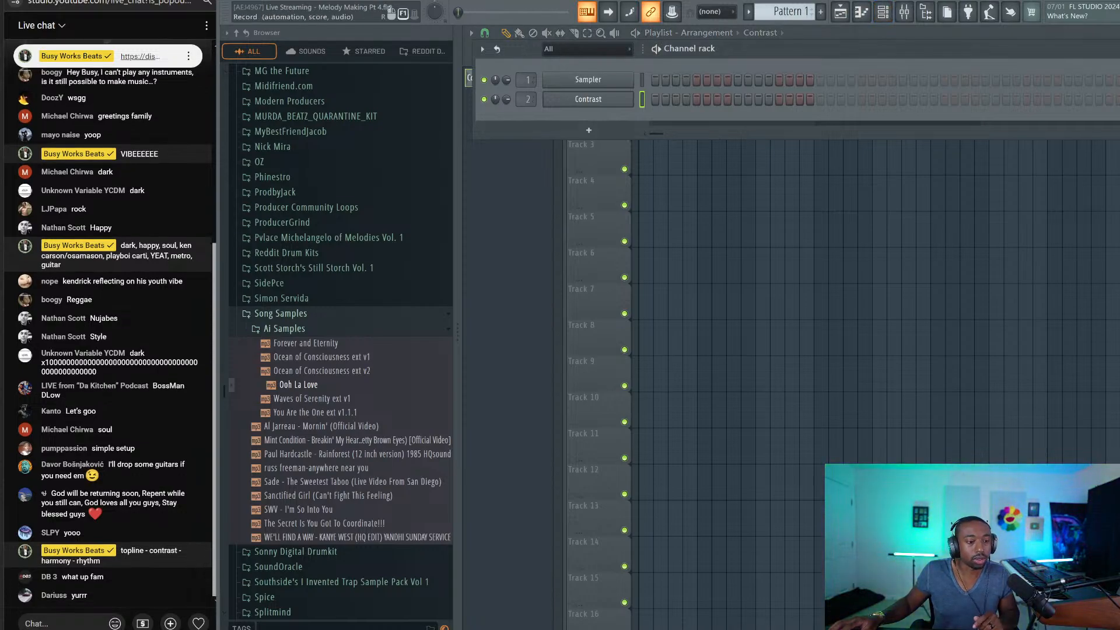
pyautogui.click(883, 11)
pyautogui.click(904, 11)
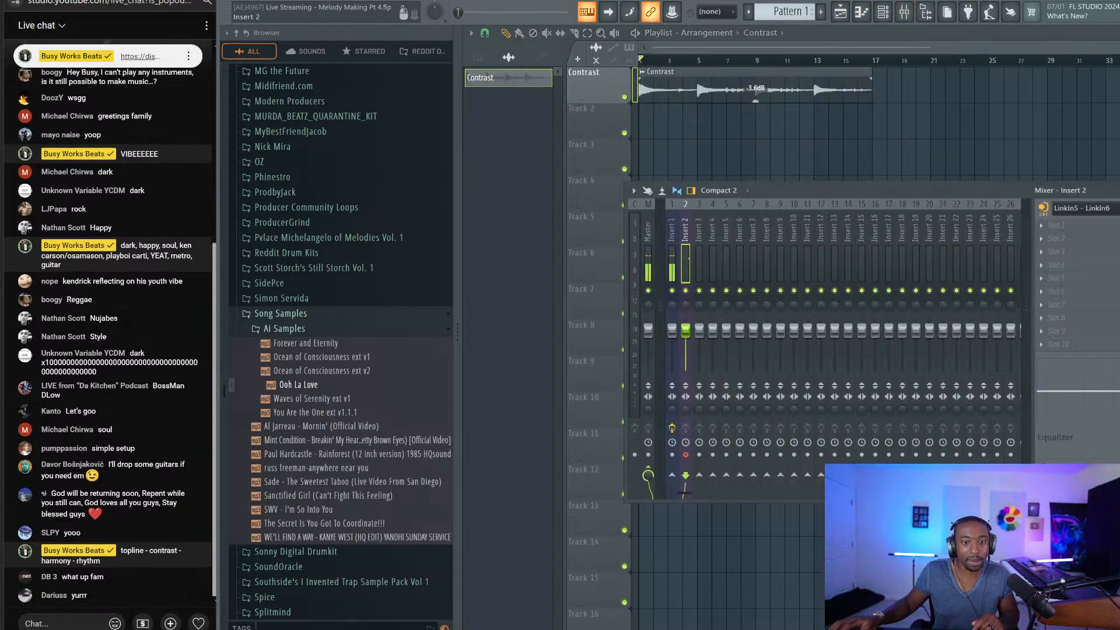
pyautogui.press('F9')
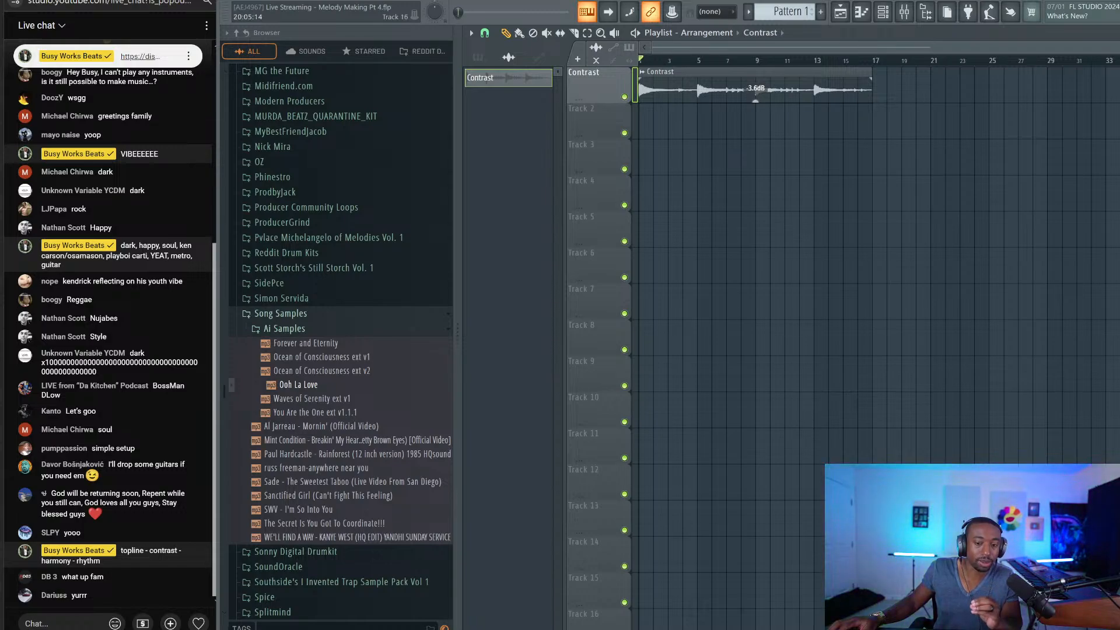
# Step: Switch to OBS, briefly check the stream preview, and return to the FL Studio playlist
pyautogui.click(929, 628)
pyautogui.click(752, 195)
pyautogui.rightClick(751, 190)
pyautogui.click(763, 199)
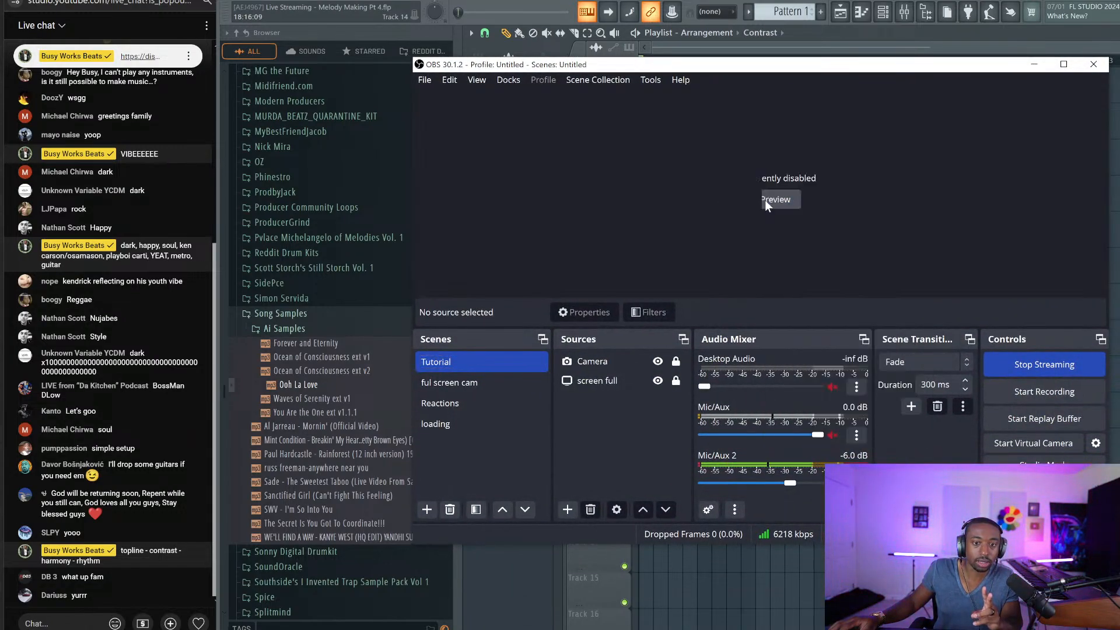
pyautogui.click(1044, 64)
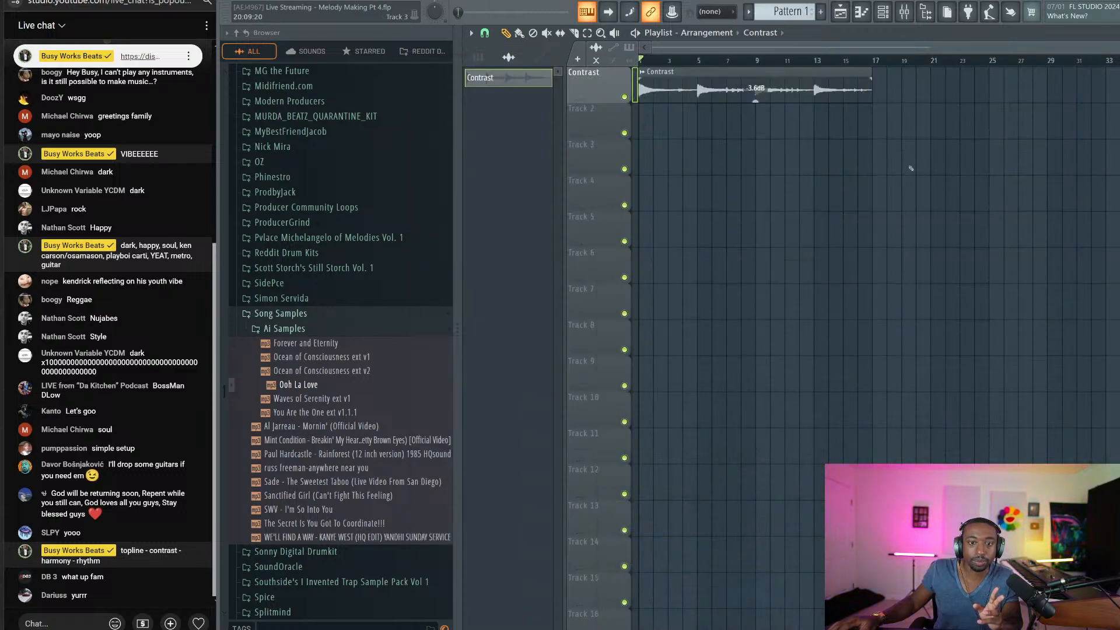
pyautogui.click(883, 21)
pyautogui.click(883, 21)
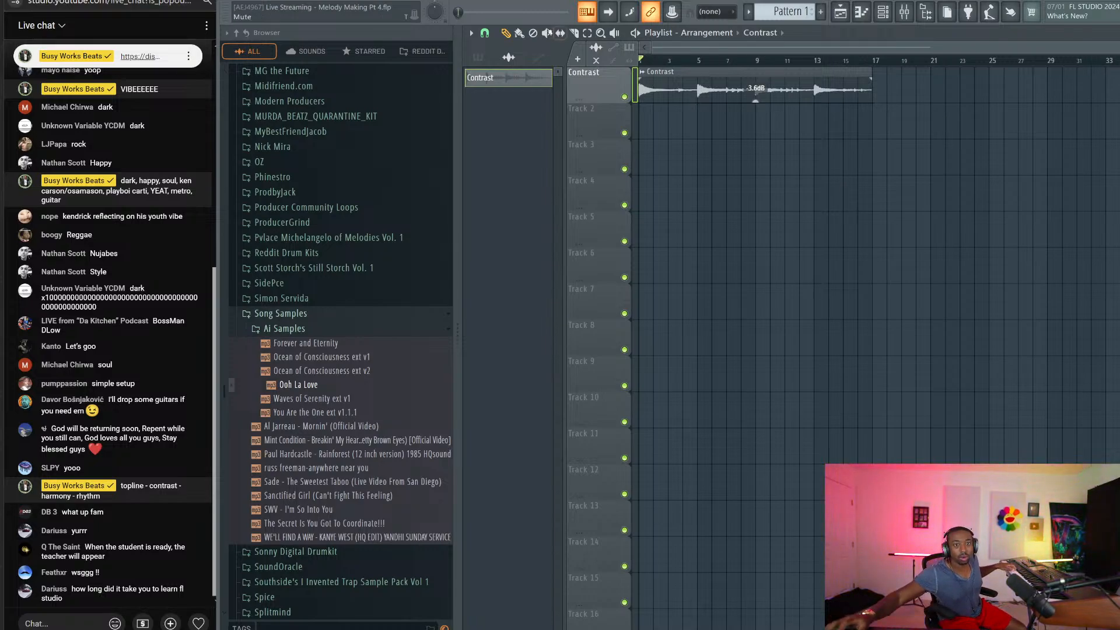
# Step: Rehearse over the Contrast clip and record a second live keyboard take through Insert 2 onto Track 2
pyautogui.press('space')
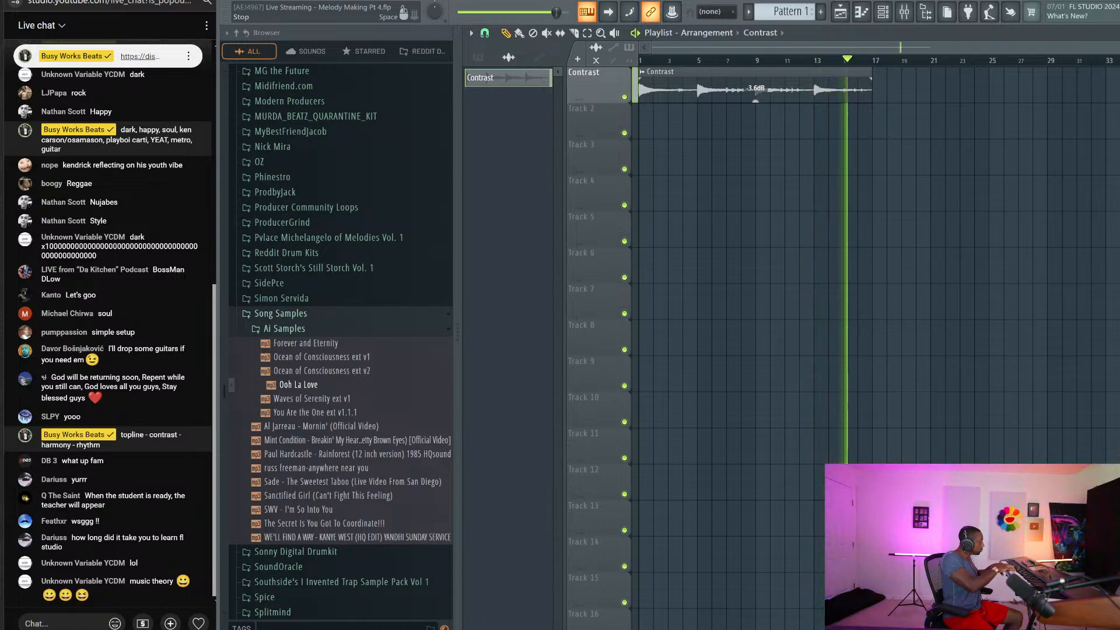
pyautogui.press('space')
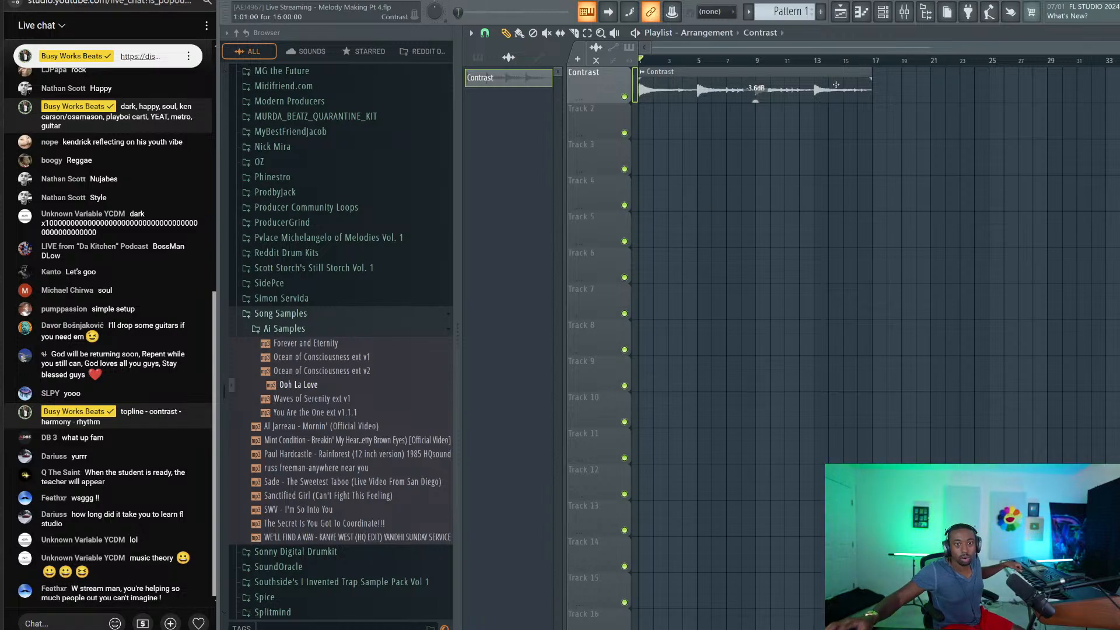
pyautogui.click(913, 15)
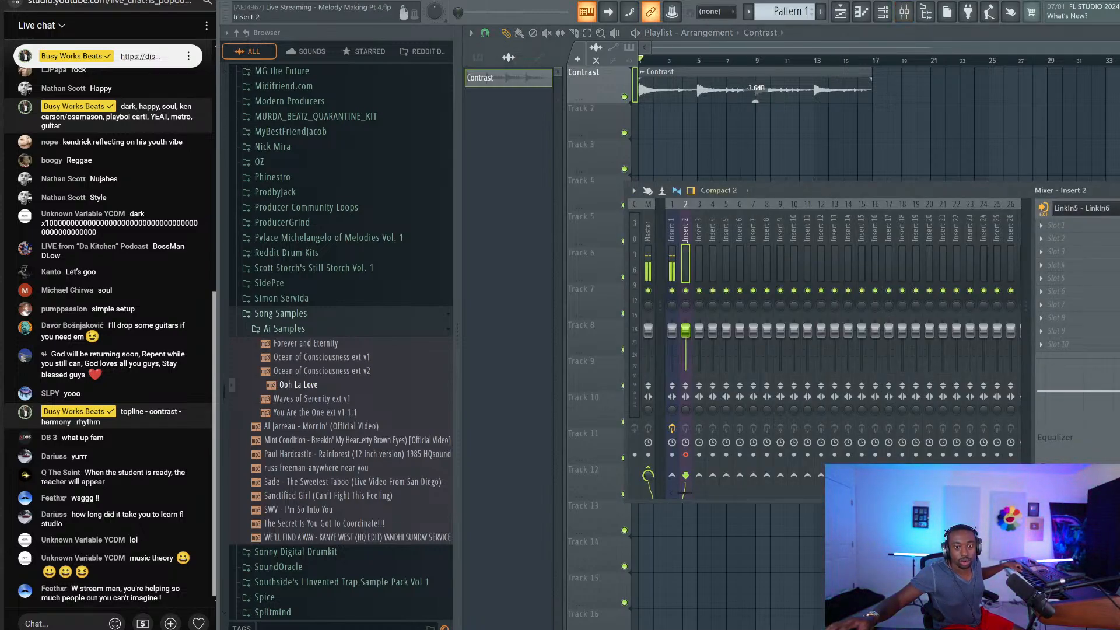
pyautogui.press('F9')
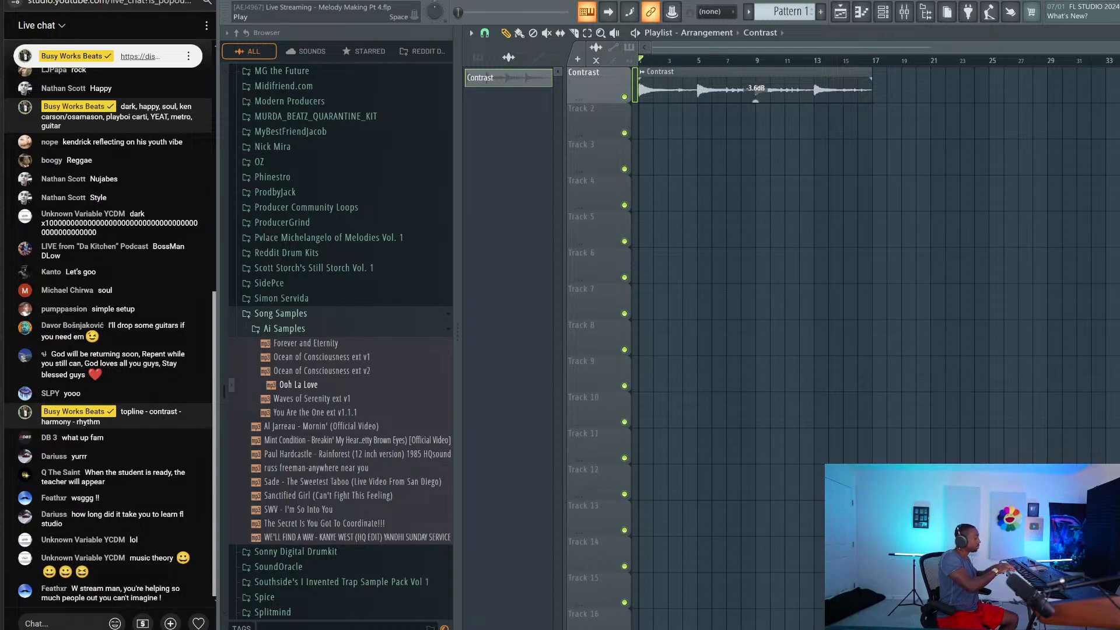
pyautogui.press('space')
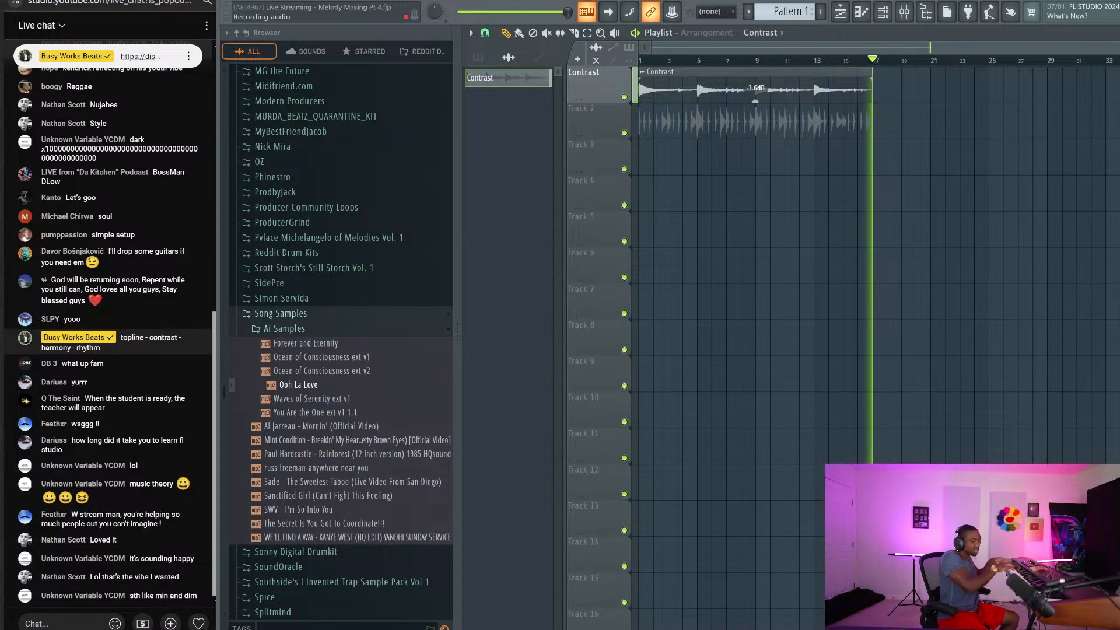
pyautogui.press('space')
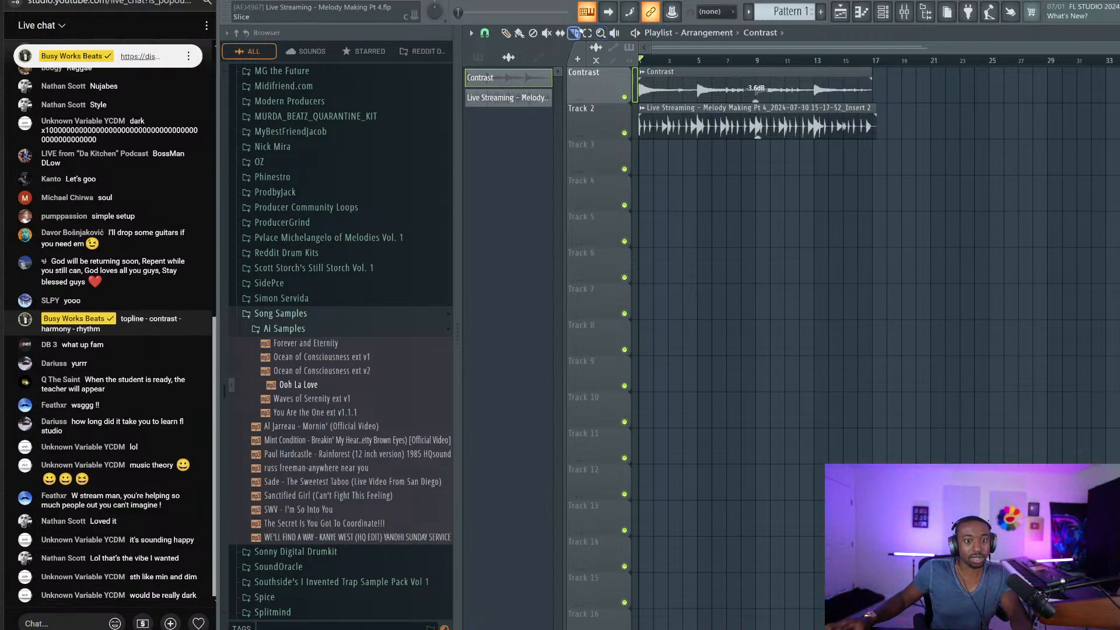
# Step: Slice the new Track 2 take at bar 13, audition it from there and delete the part after the cut
pyautogui.click(813, 133)
pyautogui.click(815, 60)
pyautogui.press('space')
pyautogui.click(506, 33)
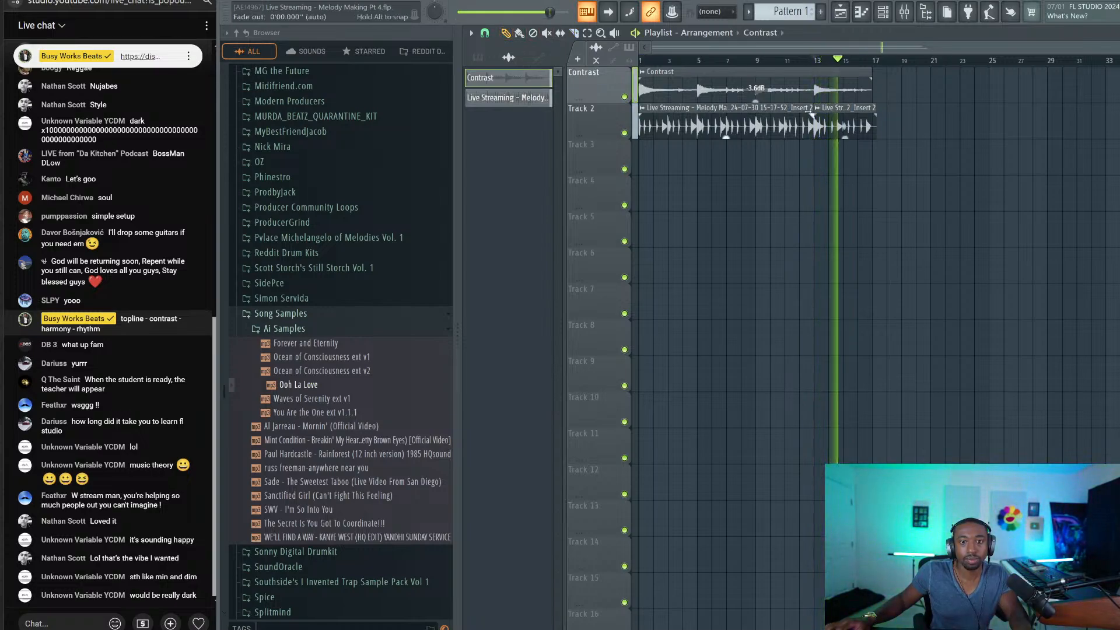
pyautogui.press('space')
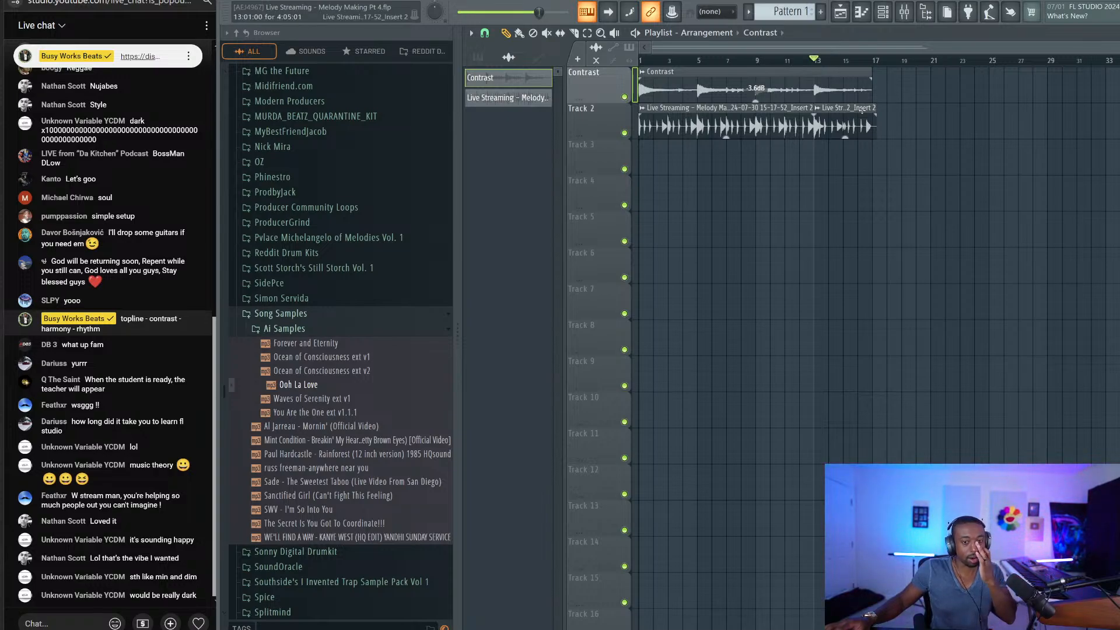
pyautogui.rightClick(858, 123)
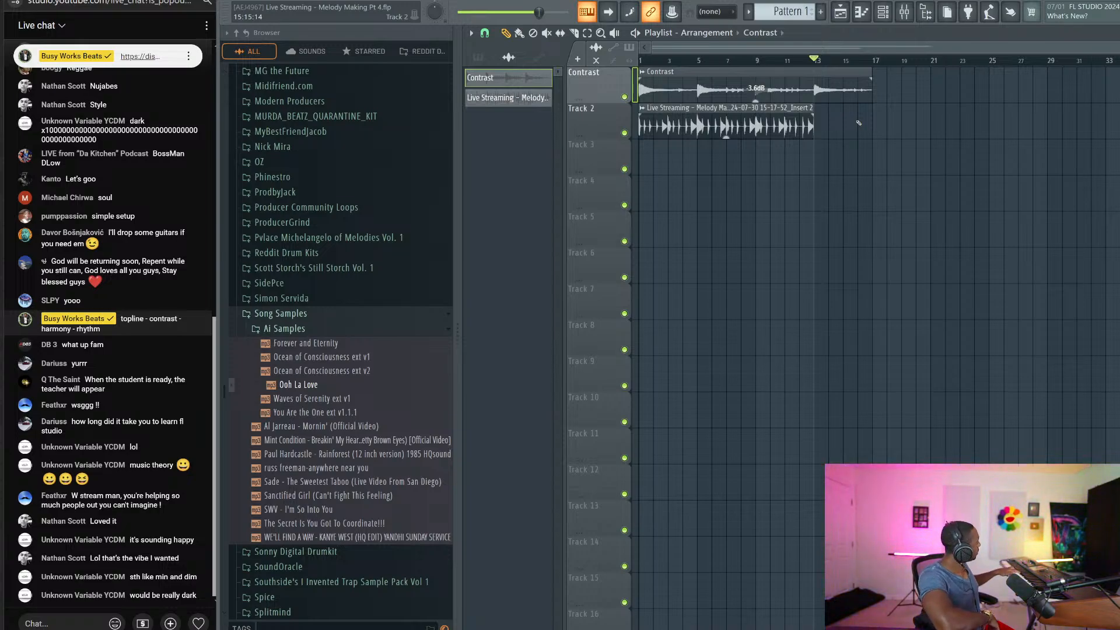
# Step: Audition the arrangement from bar 13 and undo the deletion of the Track 2 part after the cut
pyautogui.press('space')
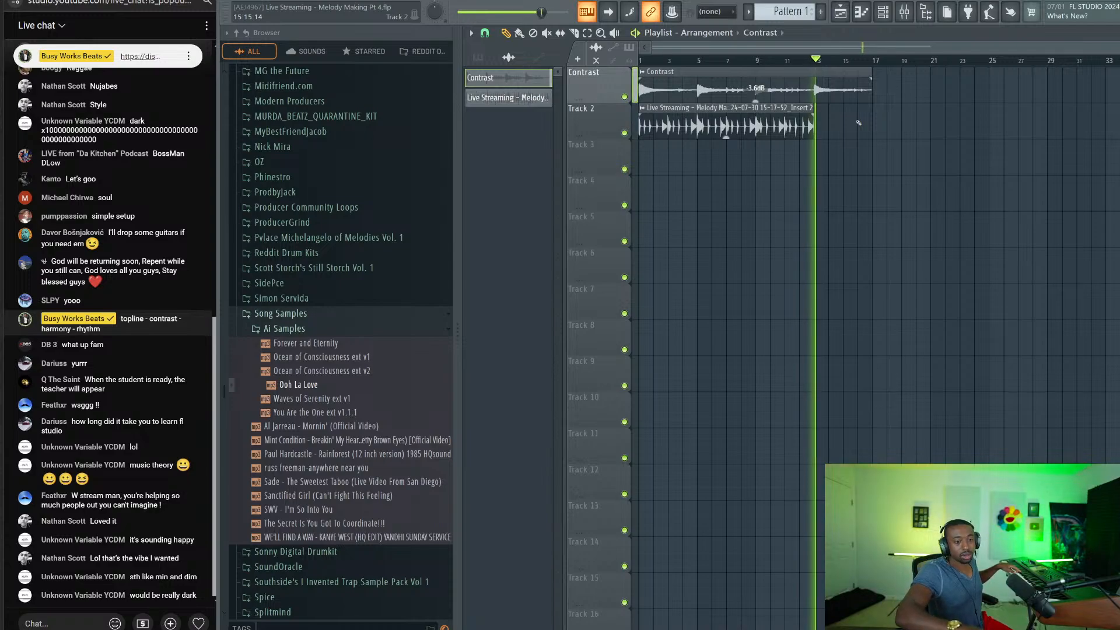
pyautogui.press('space')
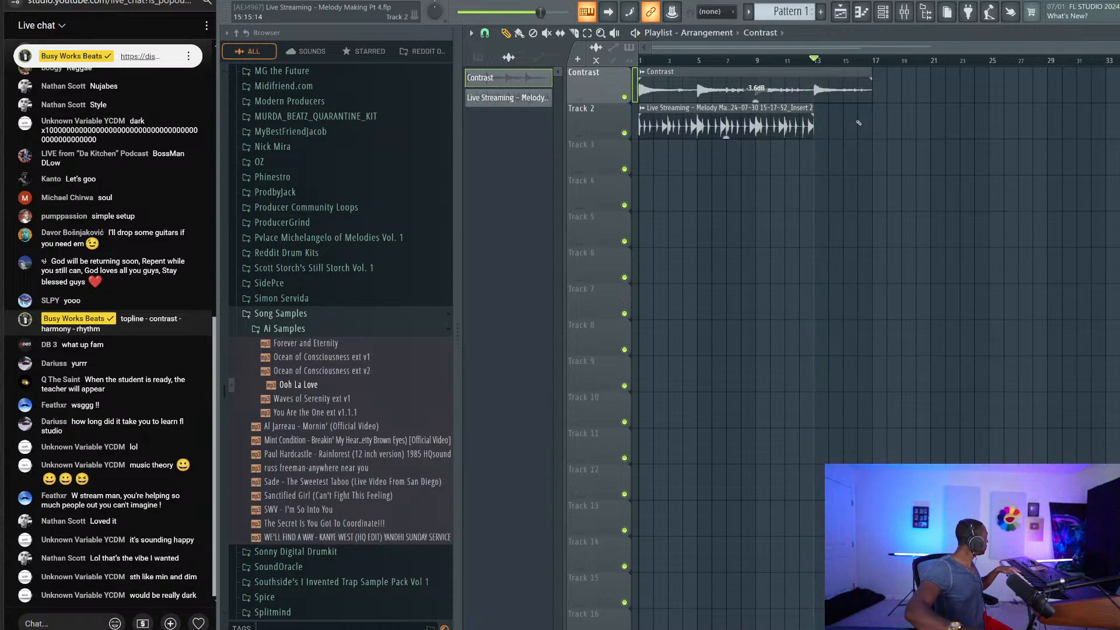
pyautogui.press('space')
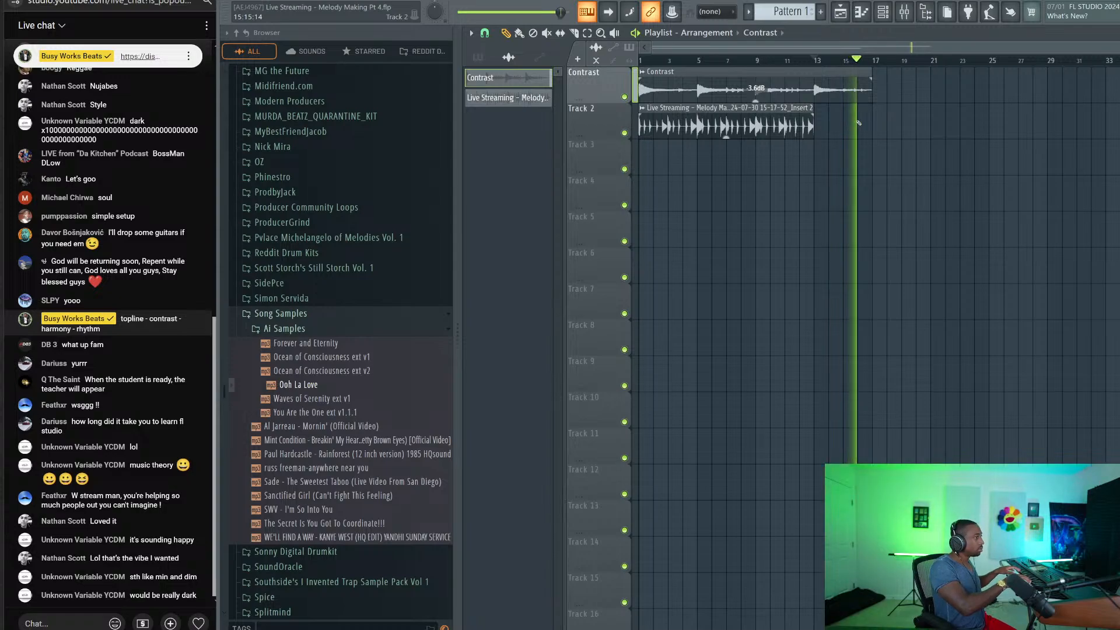
pyautogui.press('space')
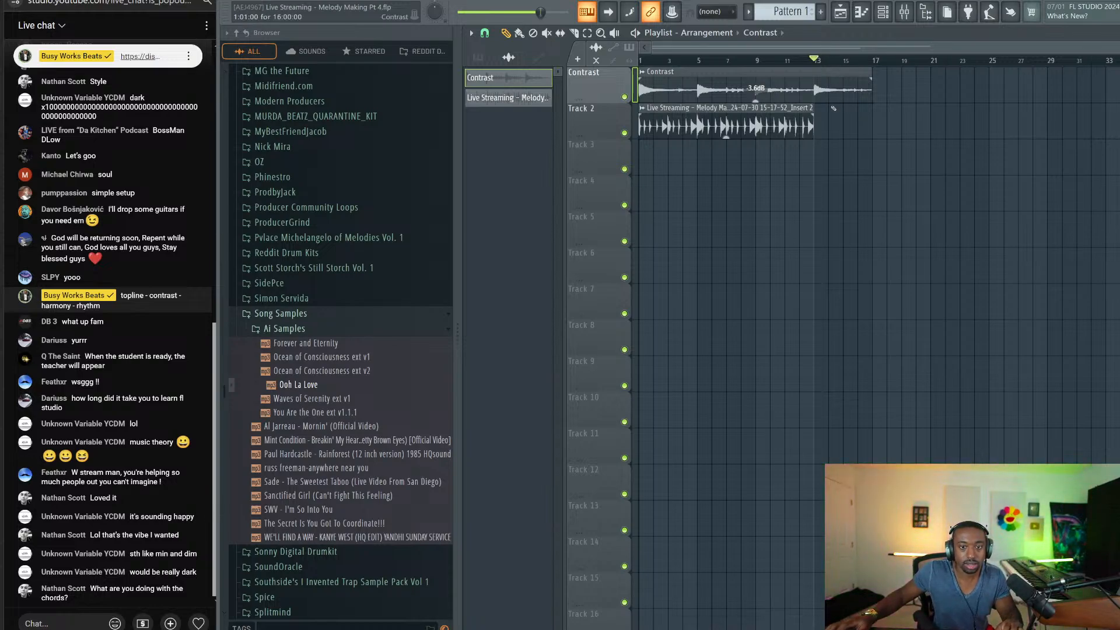
pyautogui.hotkey('ctrl', 'z')
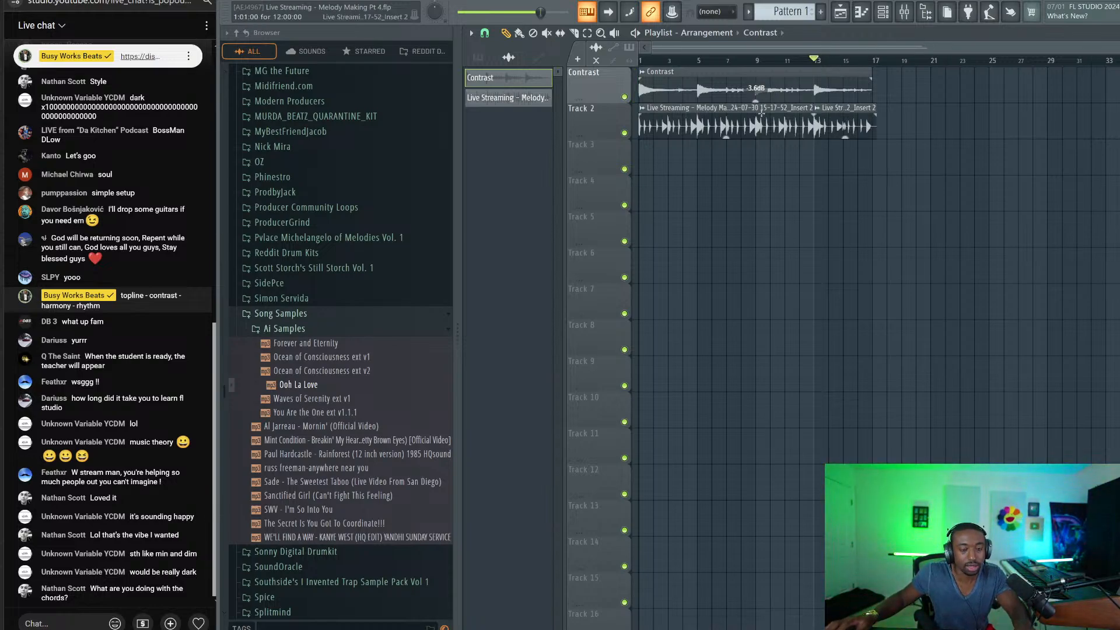
# Step: Play the restored arrangement from the start, glance at the channel rack, and save the project
pyautogui.press('space')
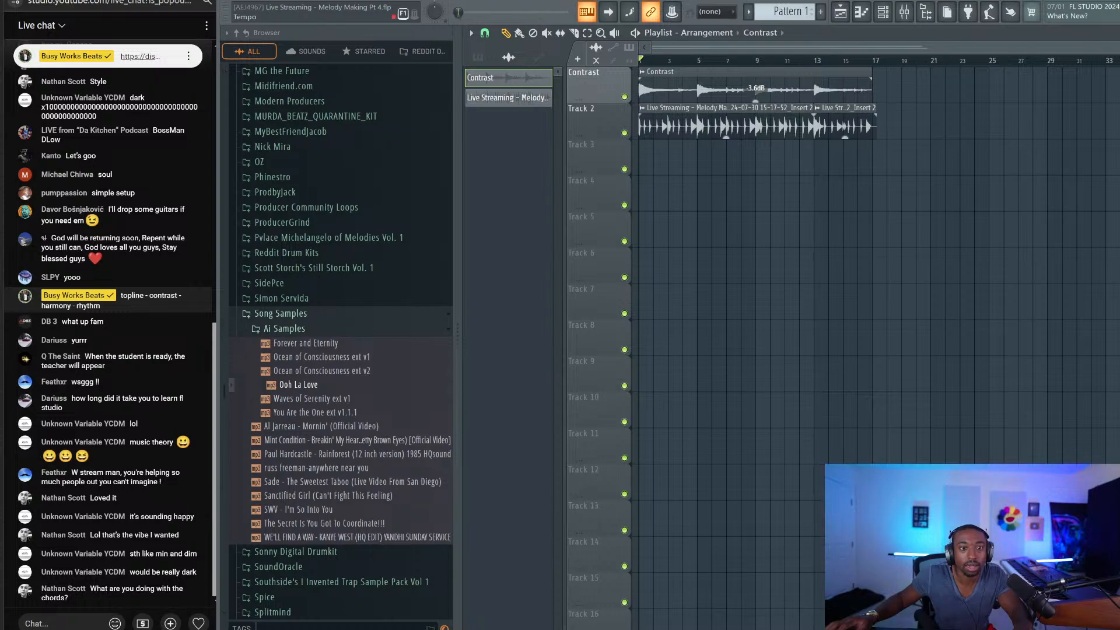
pyautogui.press('space')
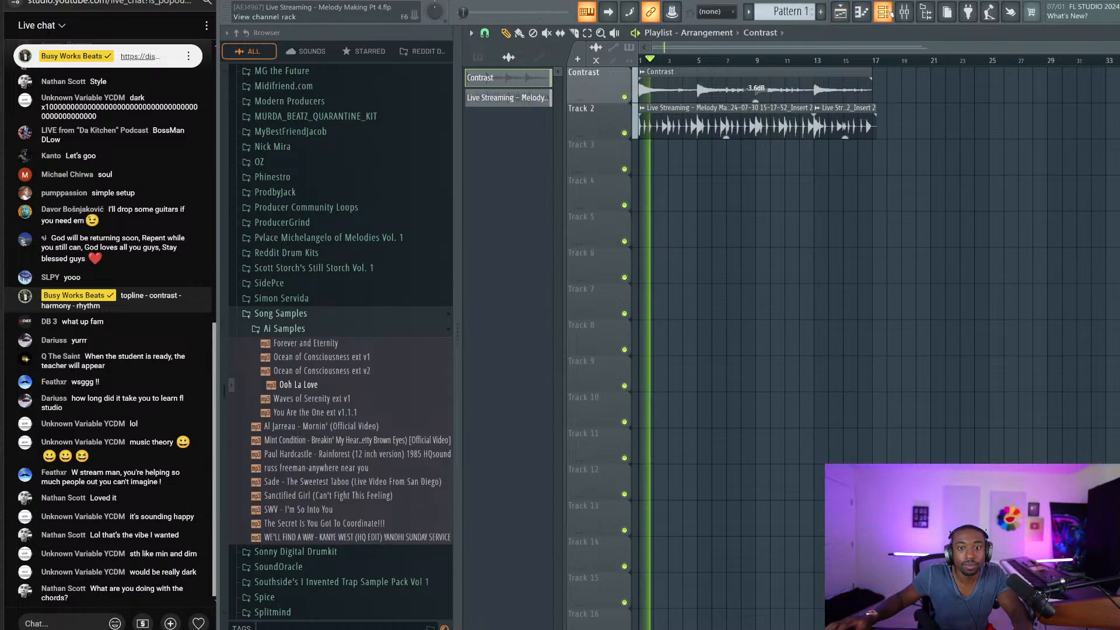
pyautogui.press('F6')
pyautogui.press('space')
pyautogui.press('F6')
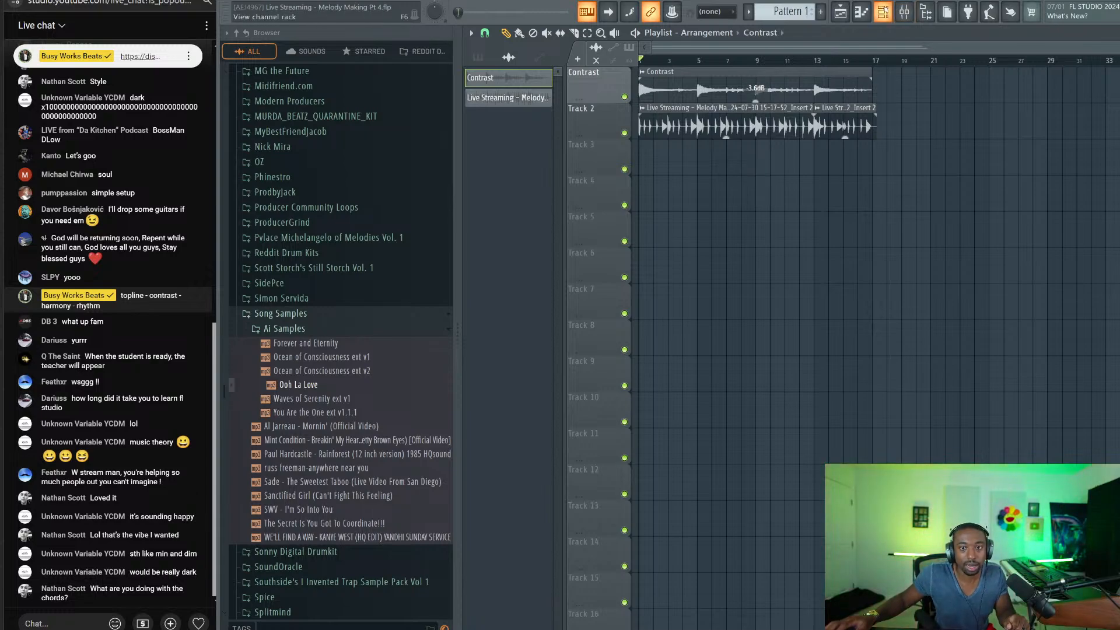
pyautogui.press('F6')
pyautogui.press('F6')
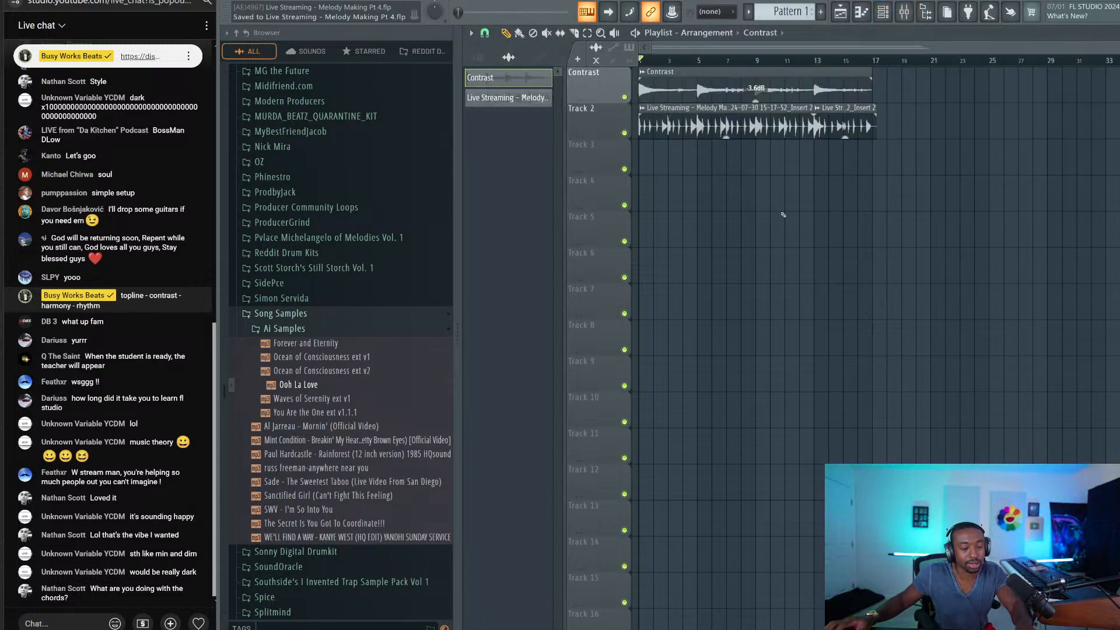
# Step: Check the input and recording arm of Insert 2 in the mixer, then hide the mixer
pyautogui.click(904, 12)
pyautogui.click(904, 12)
pyautogui.click(904, 12)
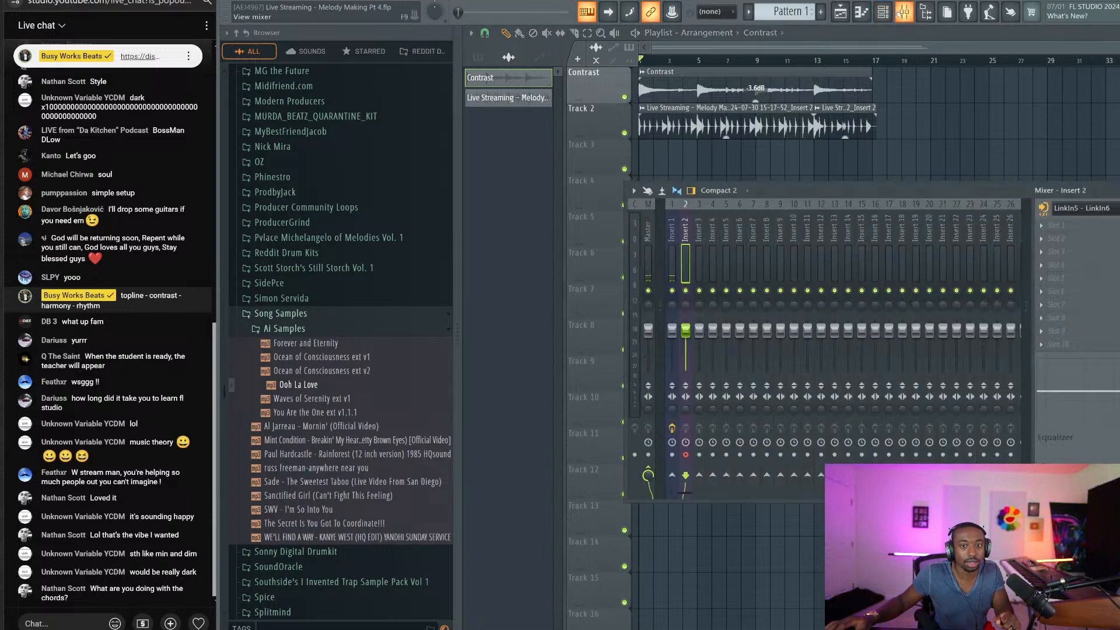
pyautogui.click(903, 11)
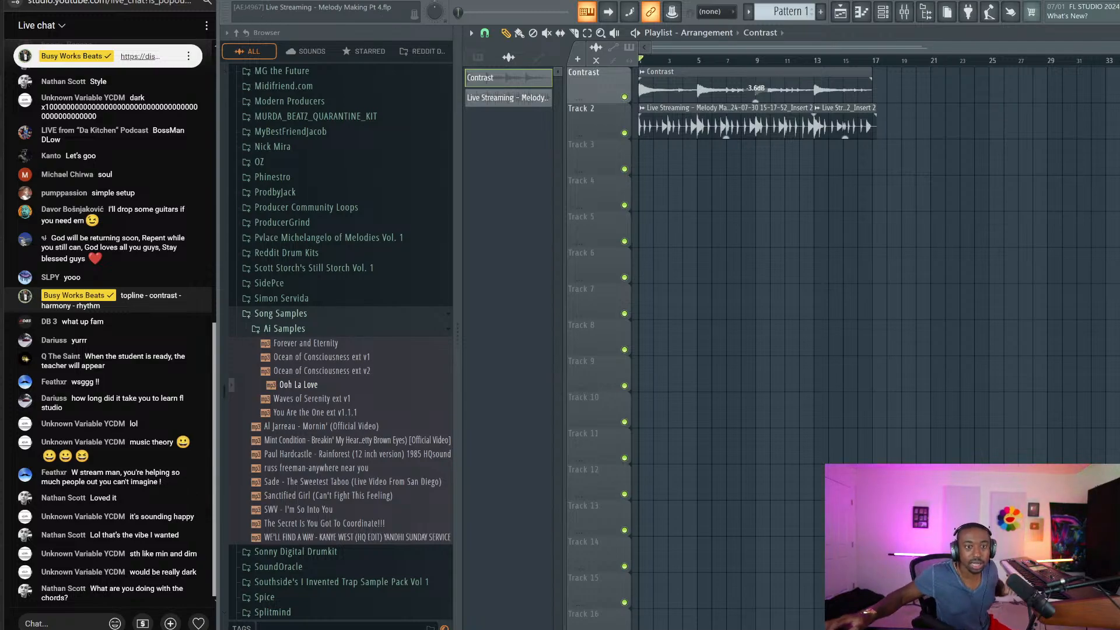
# Step: Rehearse over the Contrast and Track 2 clips, then record a live keyboard take through Insert 2 onto Track 3
pyautogui.press('space')
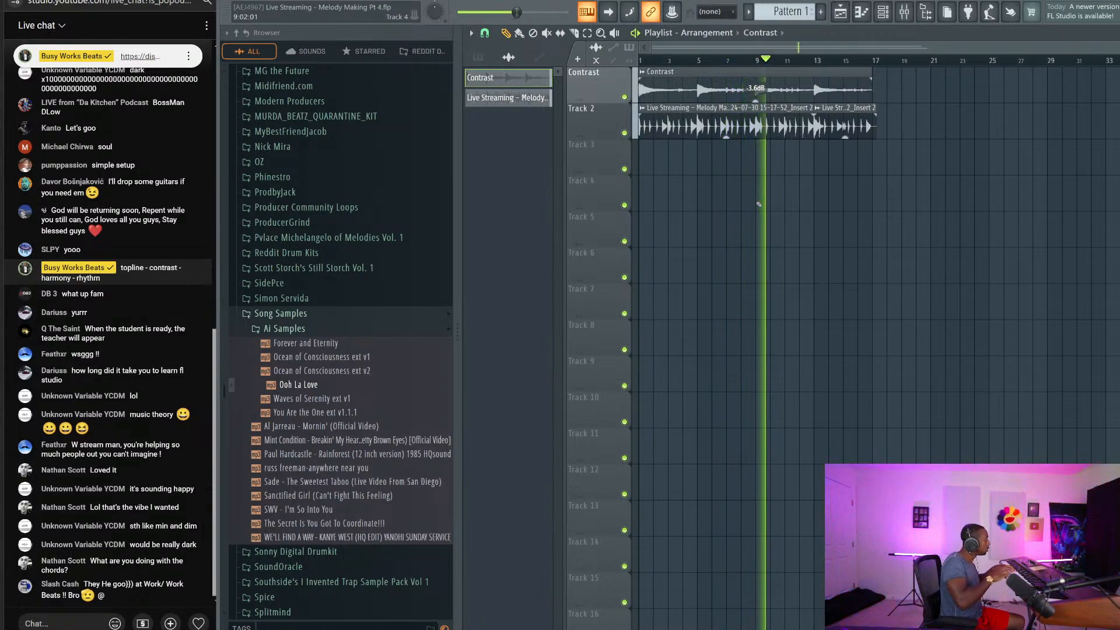
pyautogui.press('space')
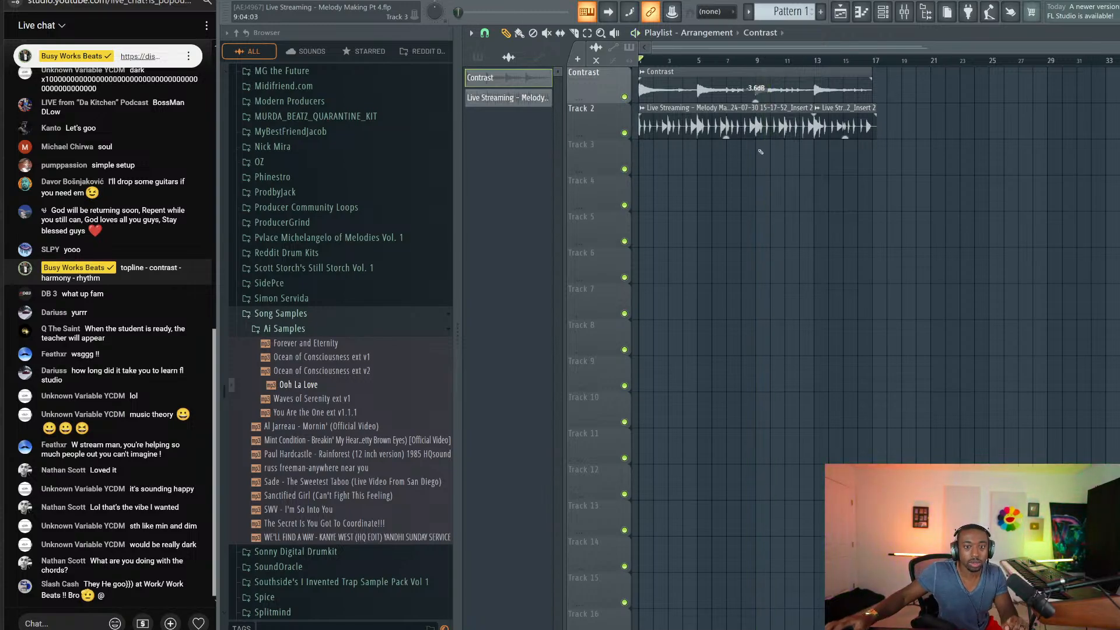
pyautogui.click(903, 16)
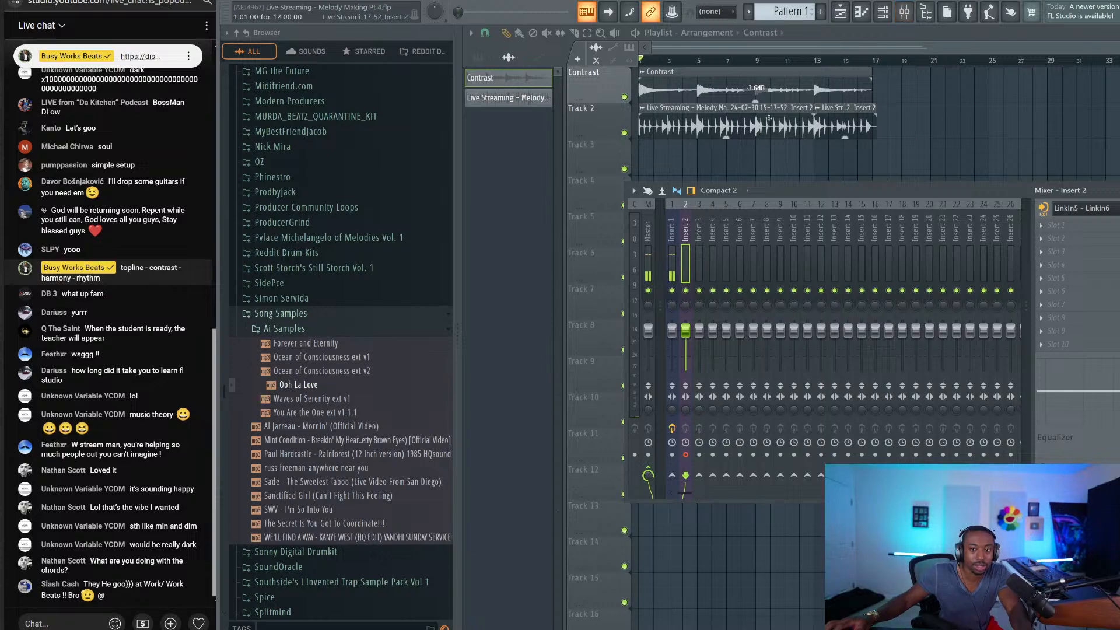
pyautogui.press('F9')
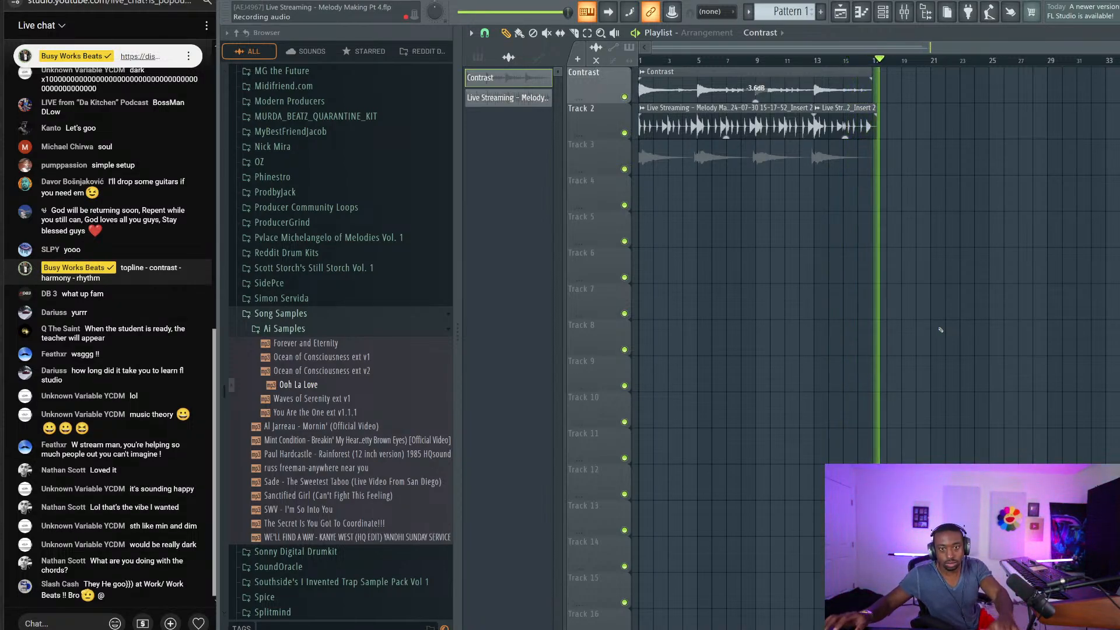
# Step: Set the Contrast clip to -7.7 dB, Track 2's first clip to -2.7 dB and Track 3's to -3.6 dB, then save the project
pyautogui.press('space')
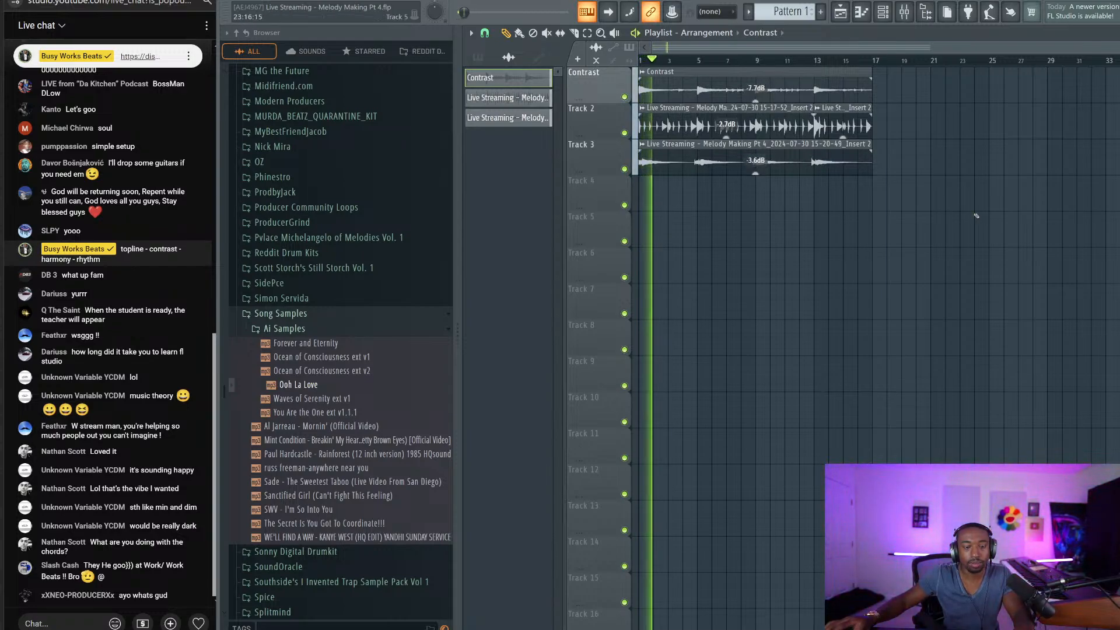
pyautogui.click(886, 13)
pyautogui.press('F6')
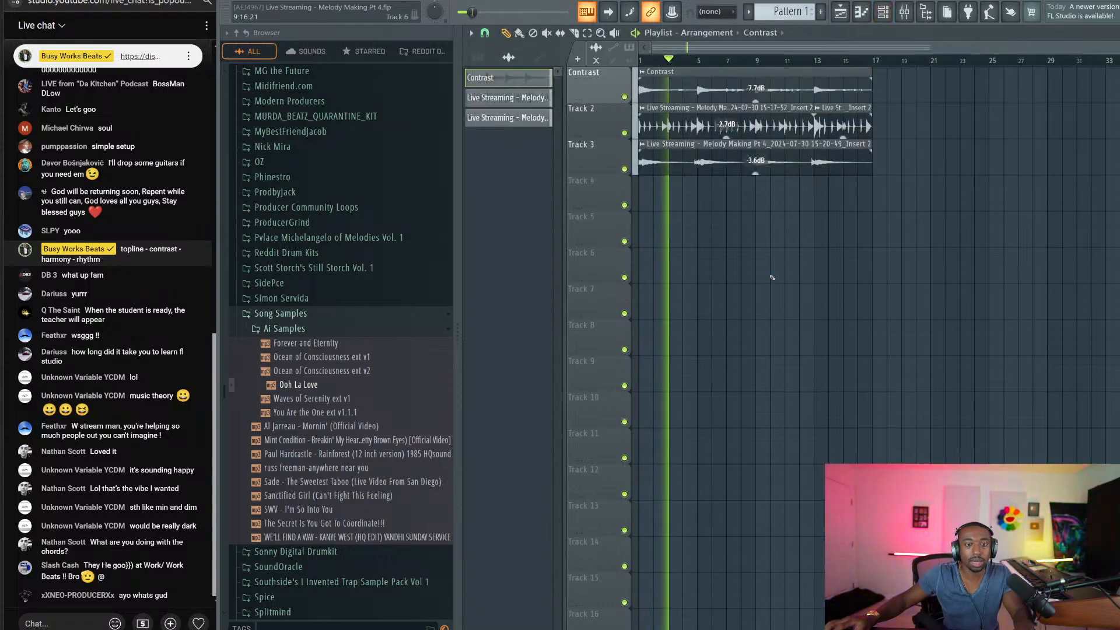
pyautogui.hotkey('ctrl', 's')
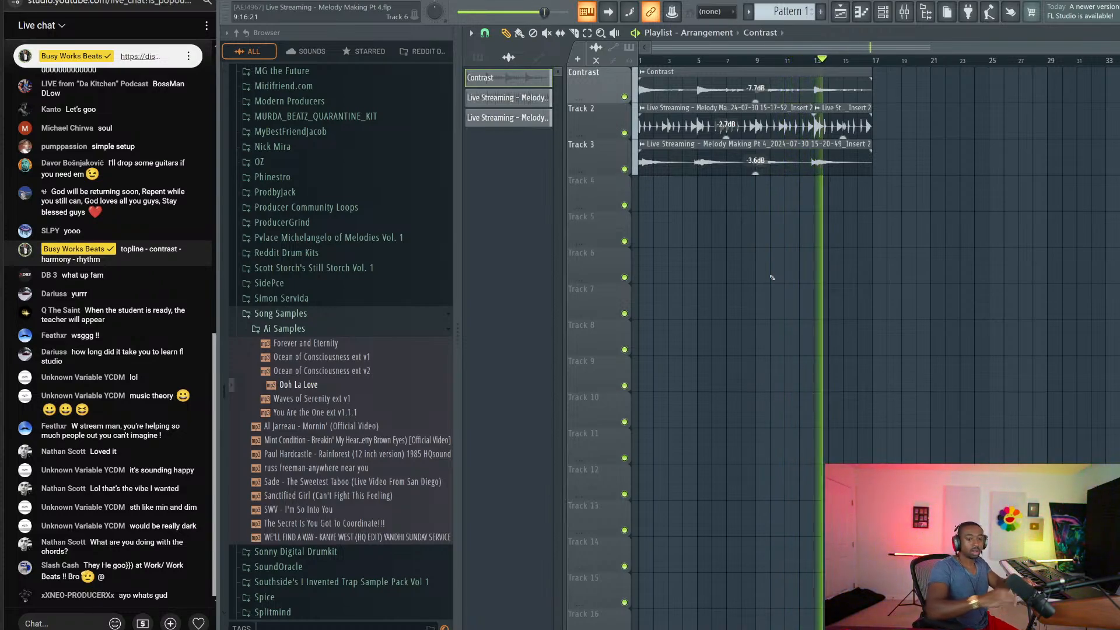
pyautogui.press('space')
pyautogui.press('F9')
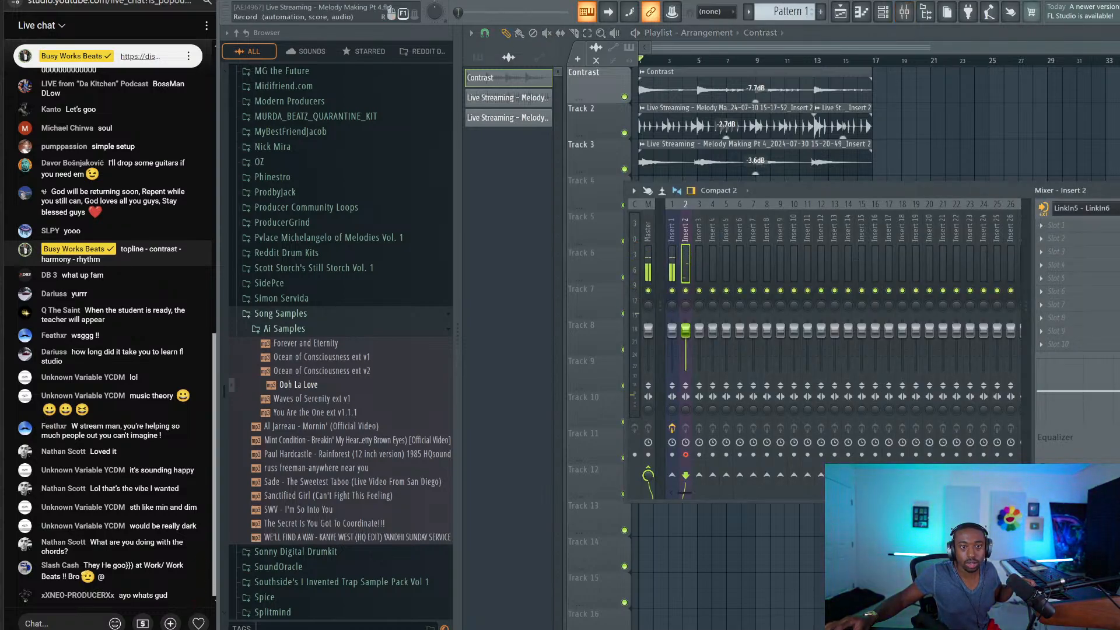
pyautogui.press('F9')
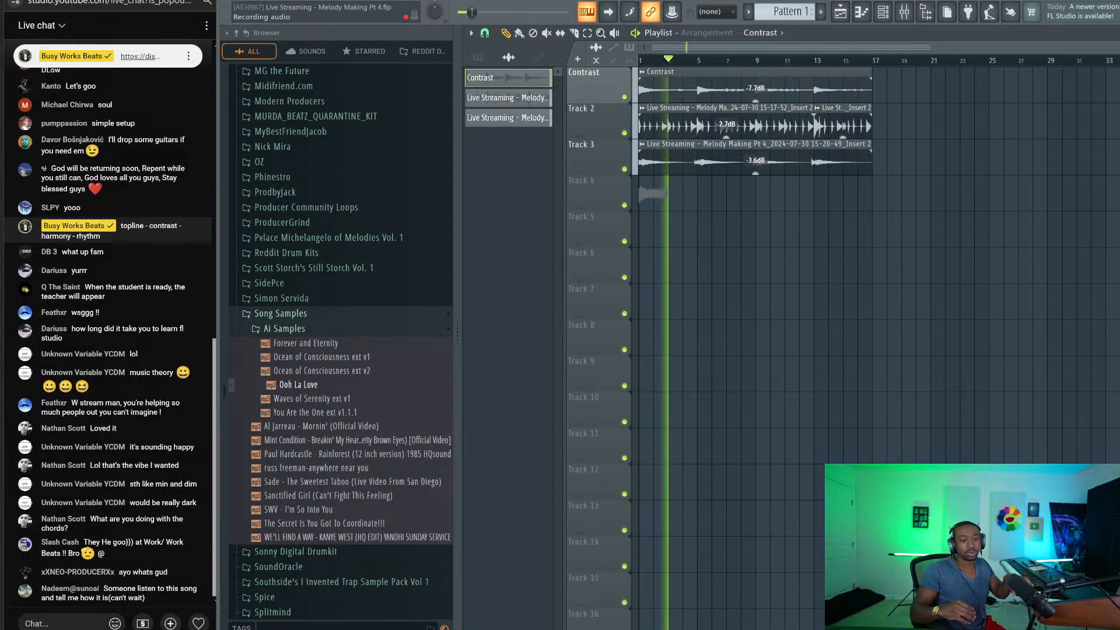
pyautogui.press('space')
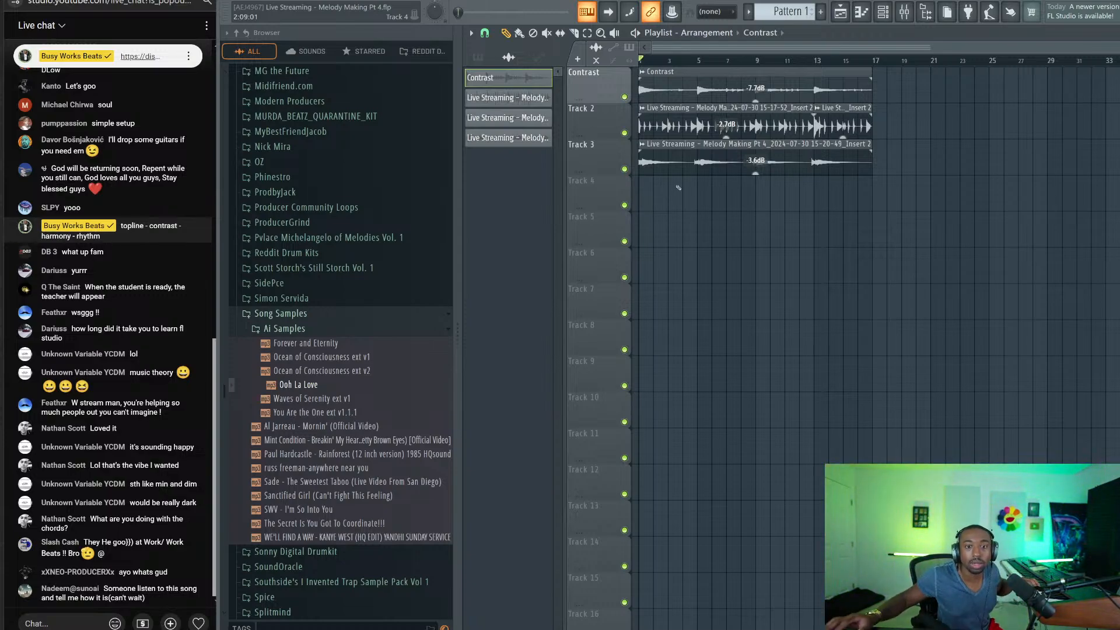
# Step: Record a 16-bar live keyboard take through Insert 2 onto Track 4 and save the project as Live Streaming - Melody Making Pt 4_2.flp
pyautogui.click(911, 7)
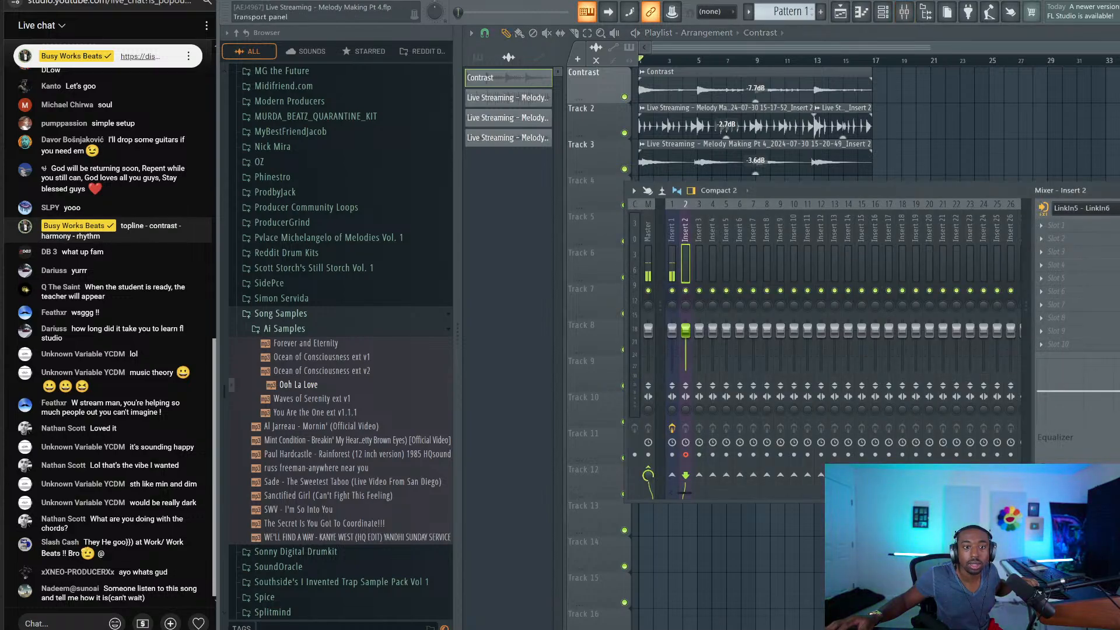
pyautogui.press('F9')
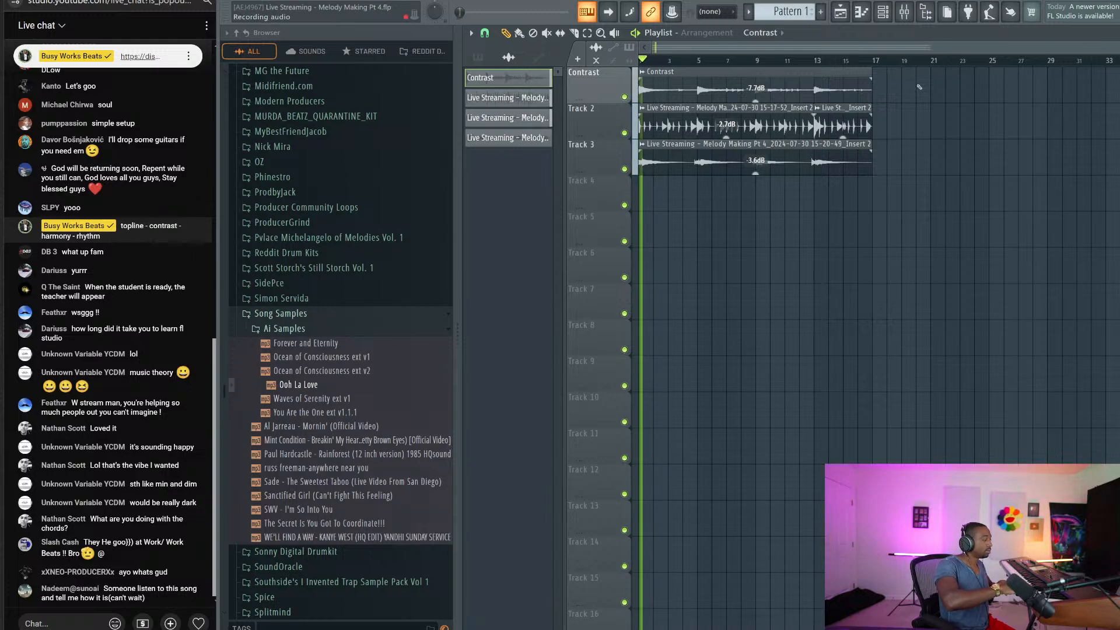
pyautogui.press('space')
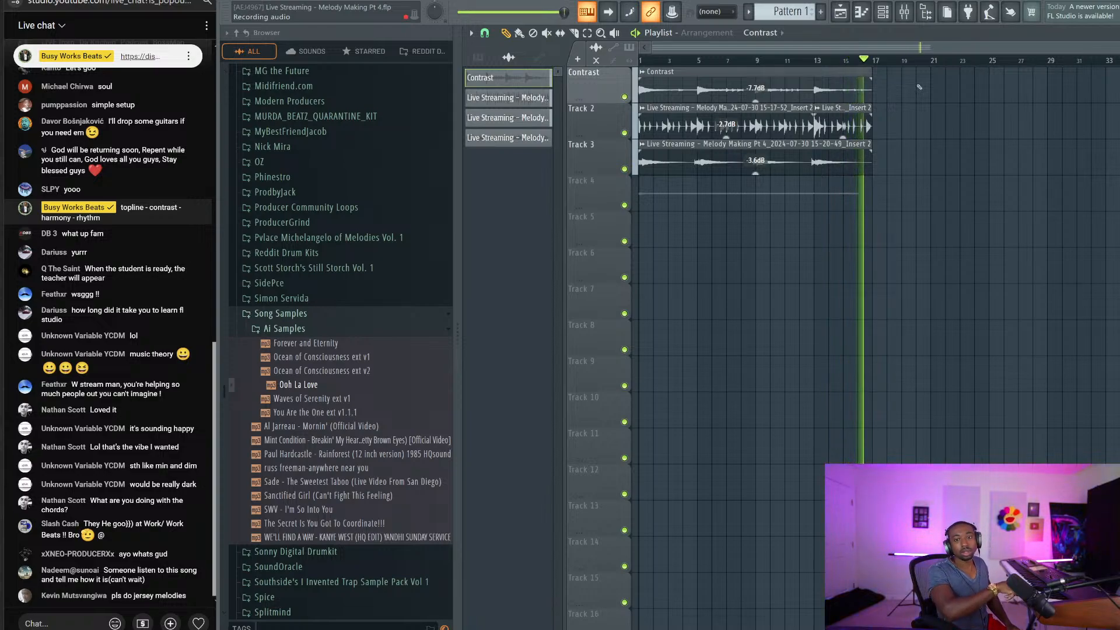
pyautogui.press('space')
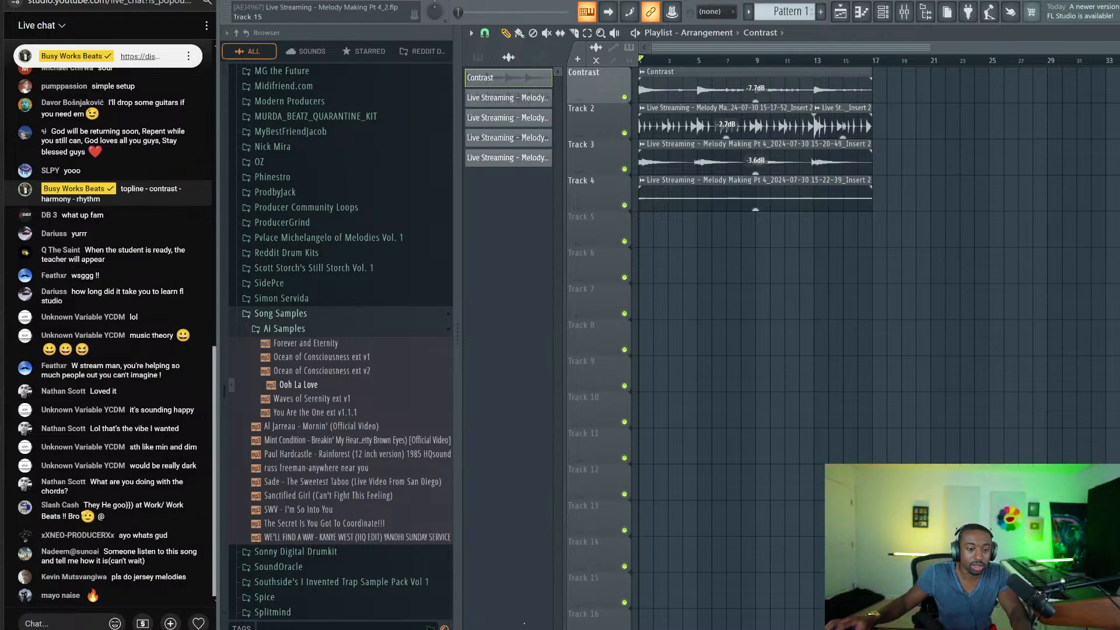
# Step: Check the livestream analytics in YouTube Studio, then return to FL Studio and check Insert 2 in the mixer
pyautogui.hotkey('alt', 'Tab')
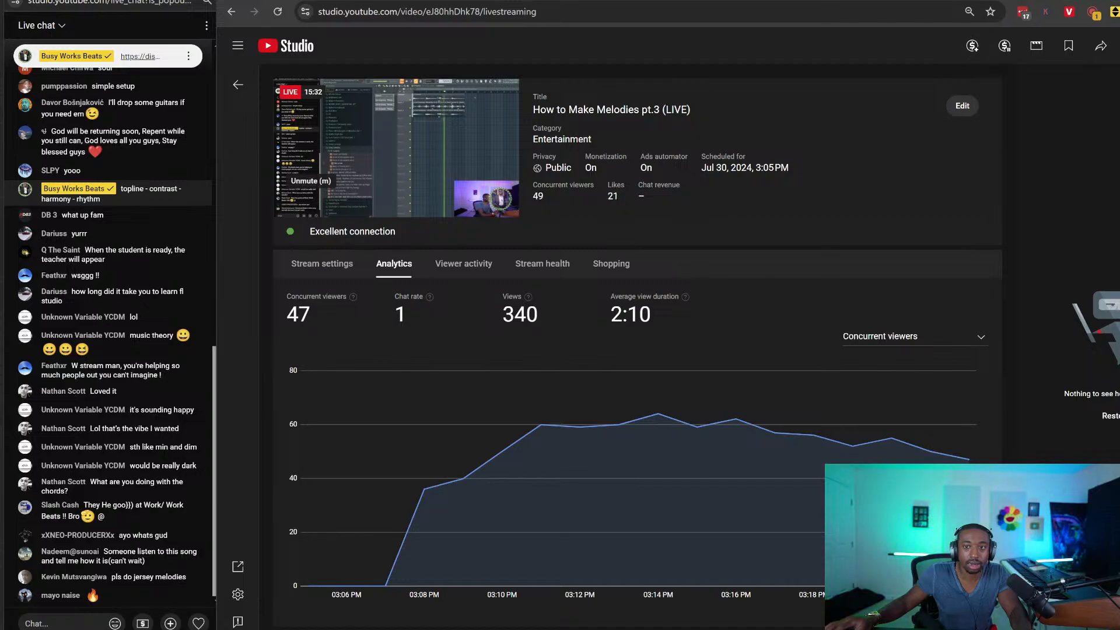
pyautogui.hotkey('alt', 'Tab')
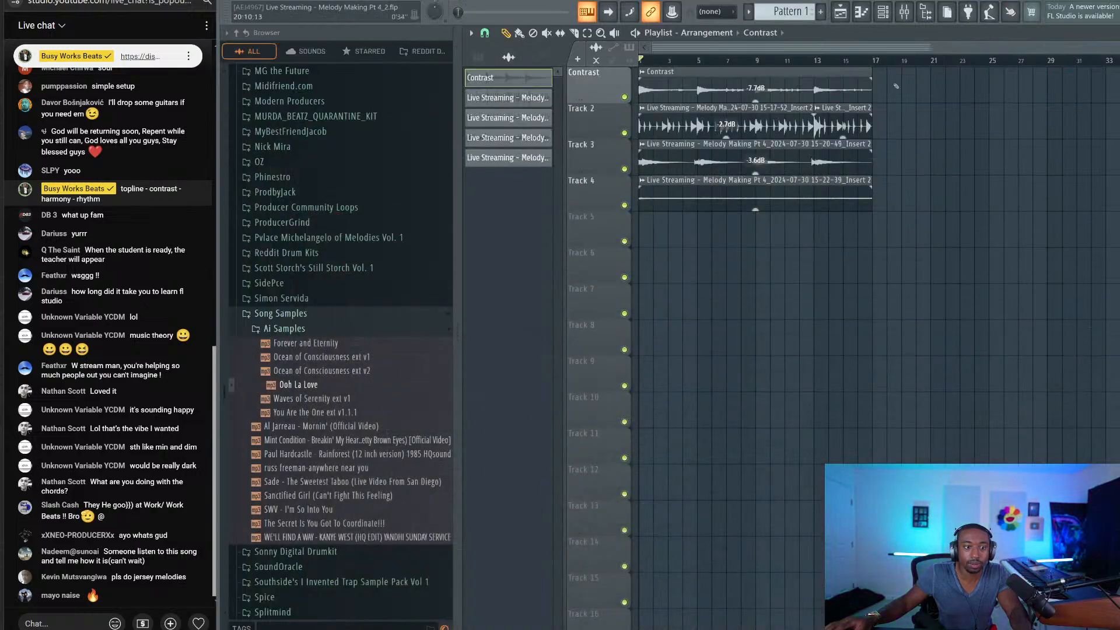
pyautogui.click(891, 9)
pyautogui.click(891, 8)
pyautogui.click(904, 12)
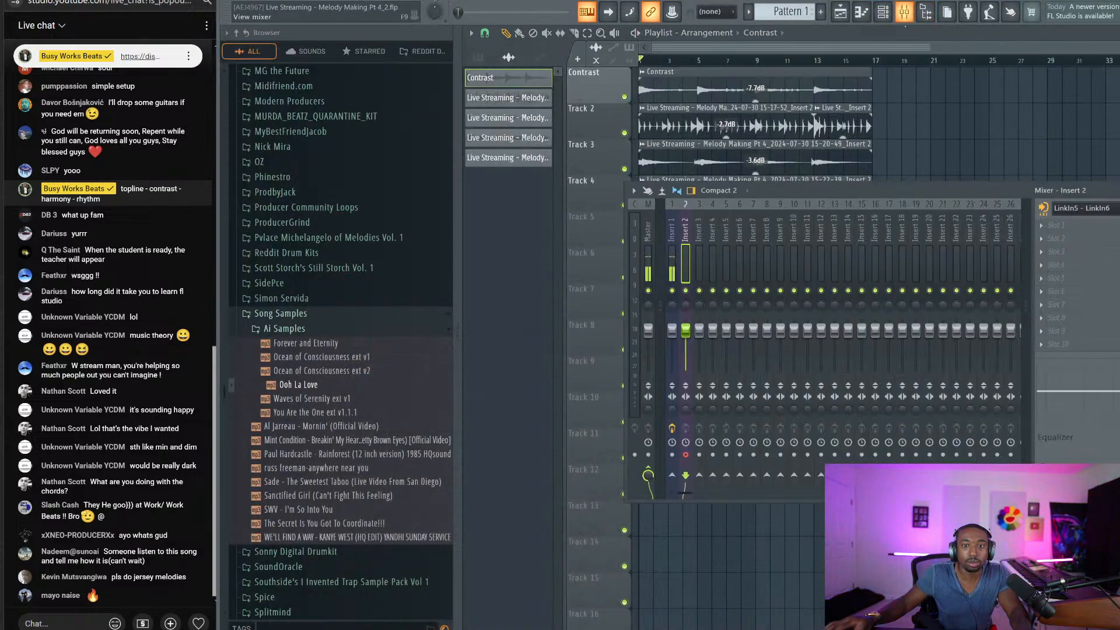
pyautogui.press('F9')
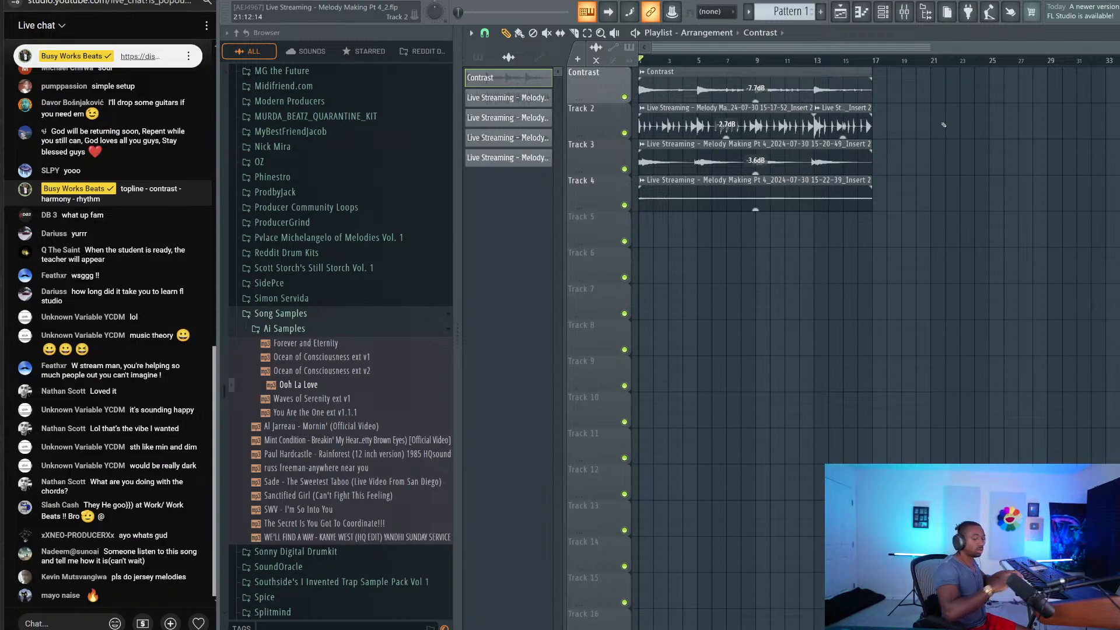
# Step: Rehearse the next keyboard part over the clips on the first four tracks and check Insert 2 in the mixer
pyautogui.press('space')
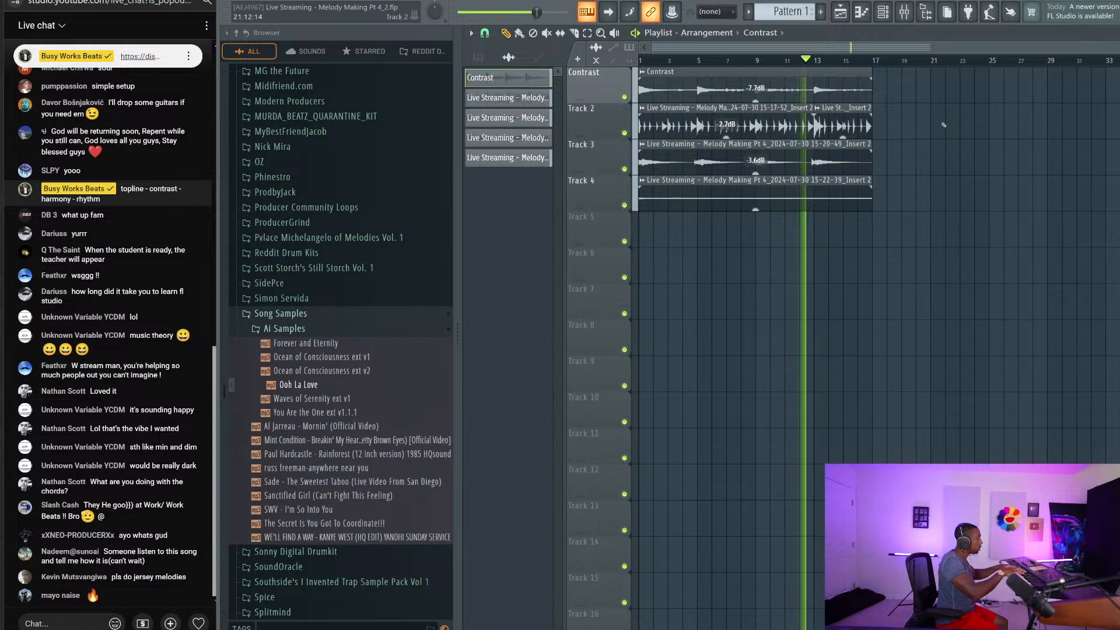
pyautogui.press('space')
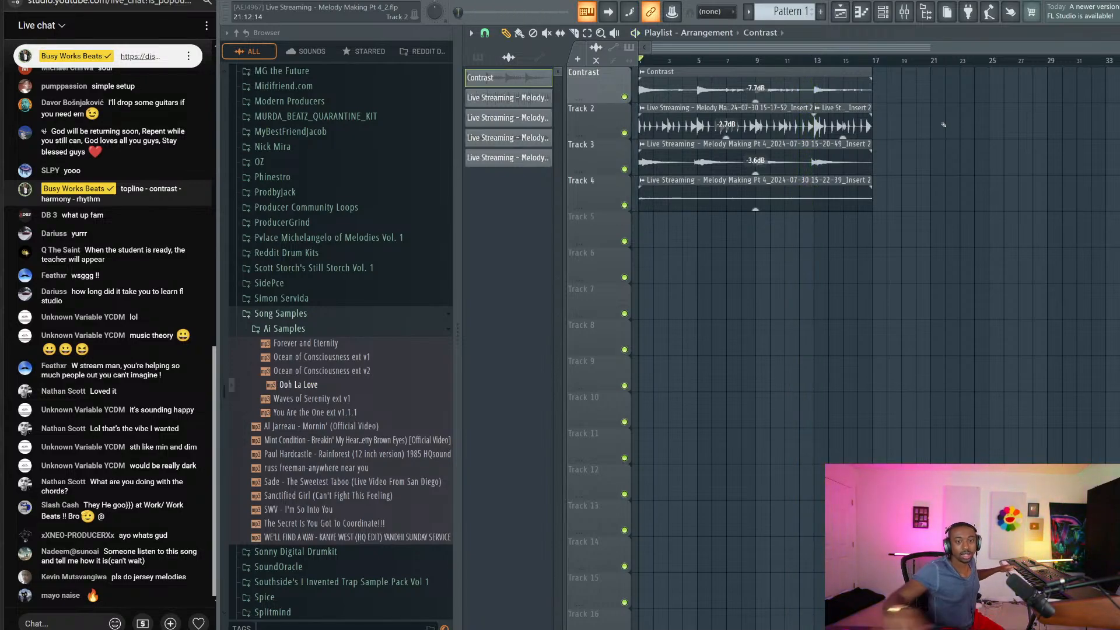
pyautogui.click(910, 19)
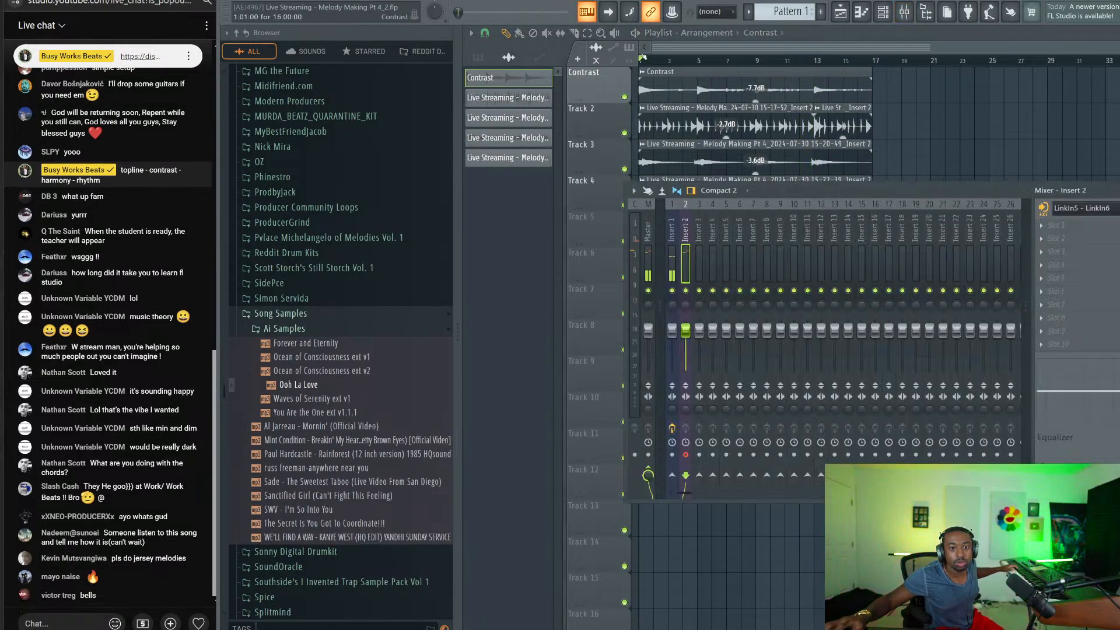
pyautogui.click(905, 13)
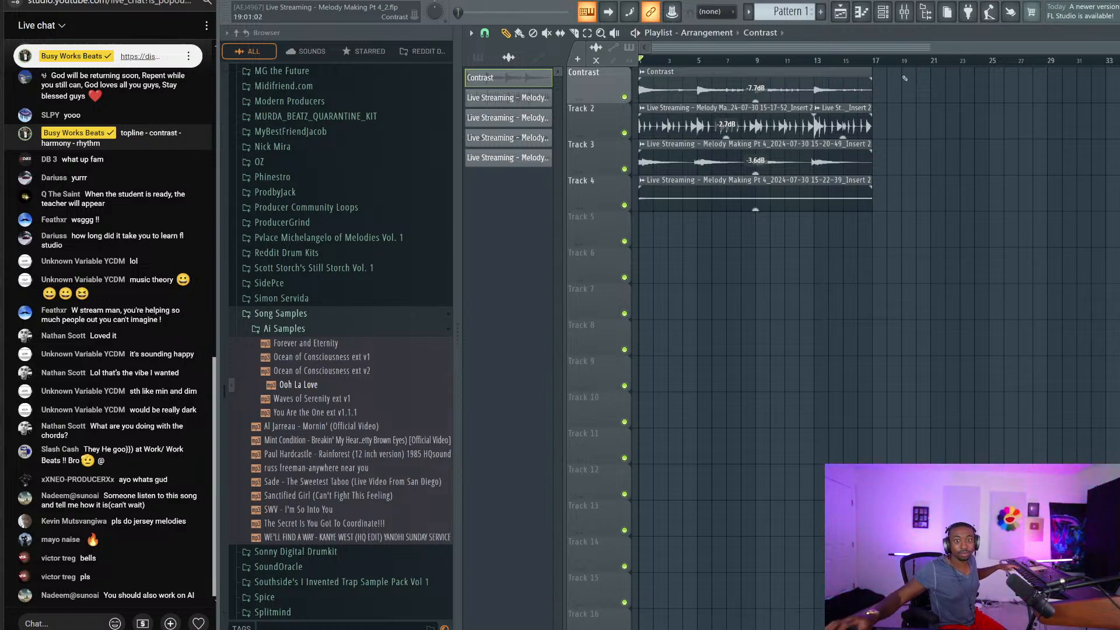
# Step: Record a 16-bar live keyboard take through Insert 2 onto Track 5
pyautogui.press('F9')
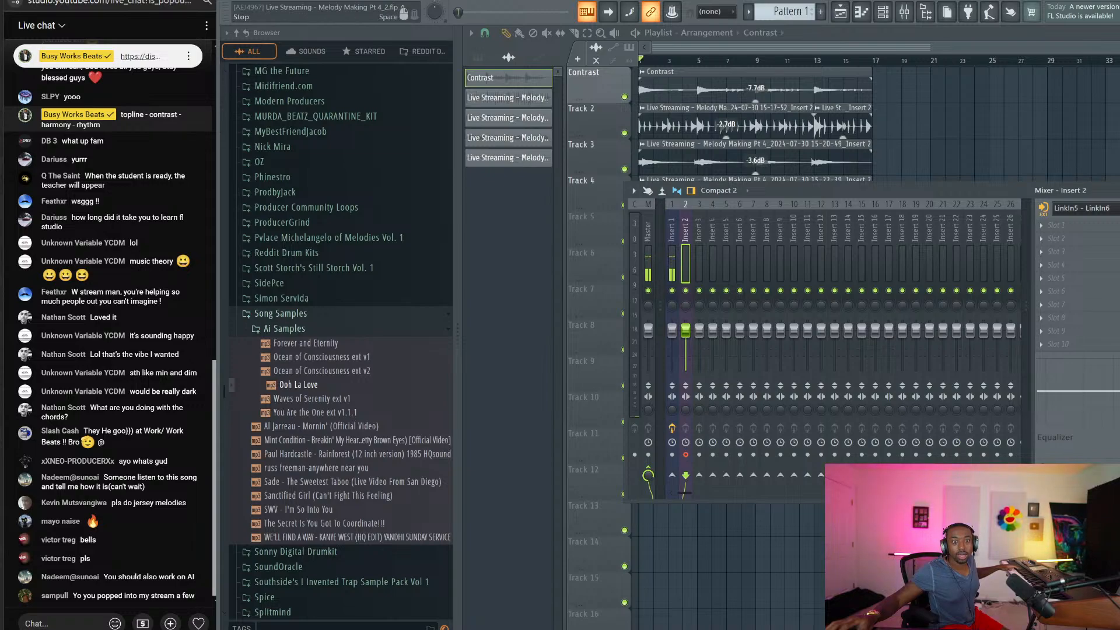
pyautogui.press('space')
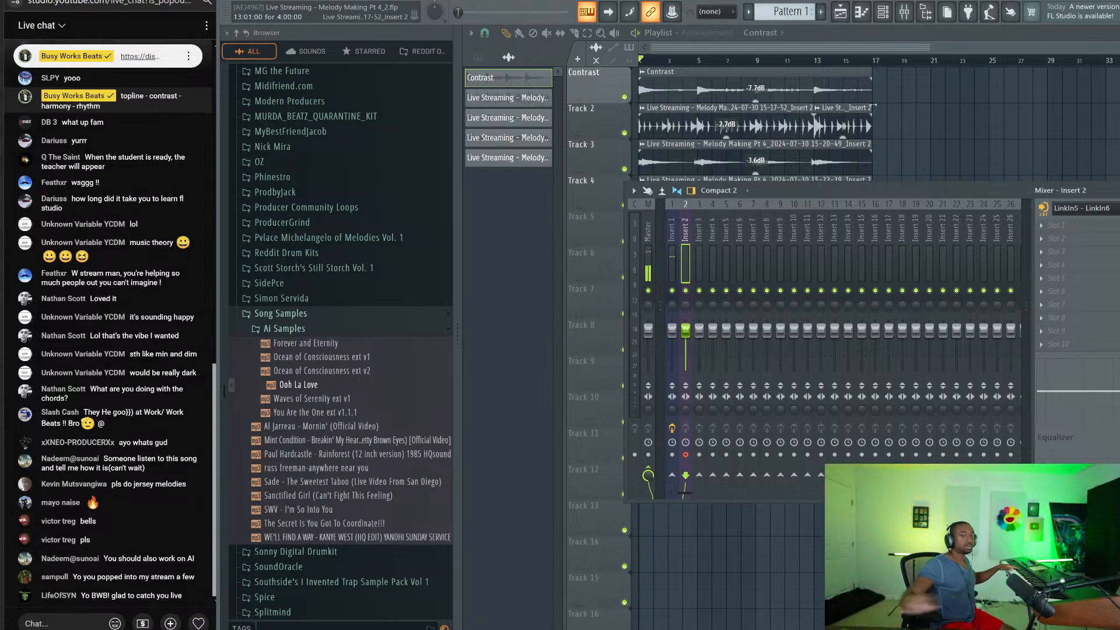
pyautogui.press('space')
pyautogui.press('F9')
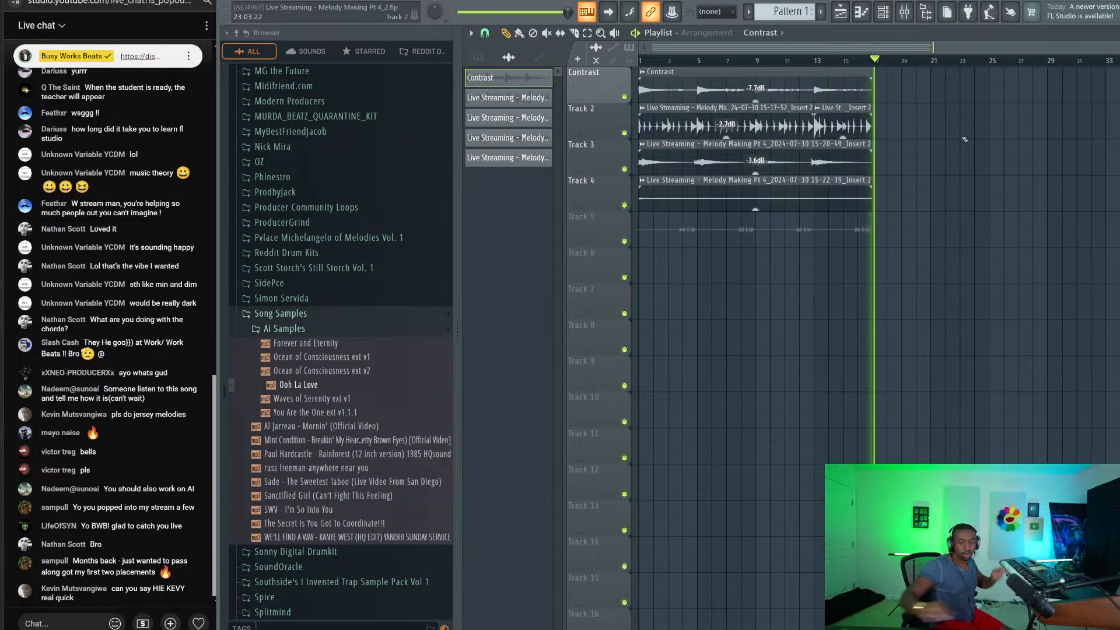
pyautogui.press('space')
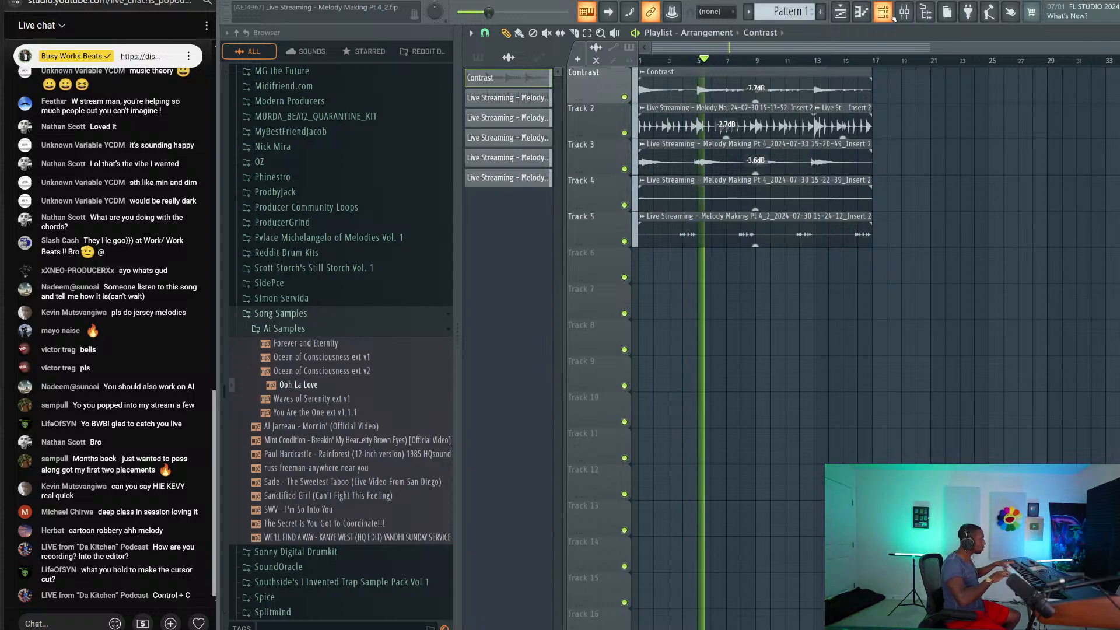
# Step: Set Track 2's first clip to -9.4 dB, its second clip to -7.7 dB and the Track 3 clip to -4.5 dB
pyautogui.press('space')
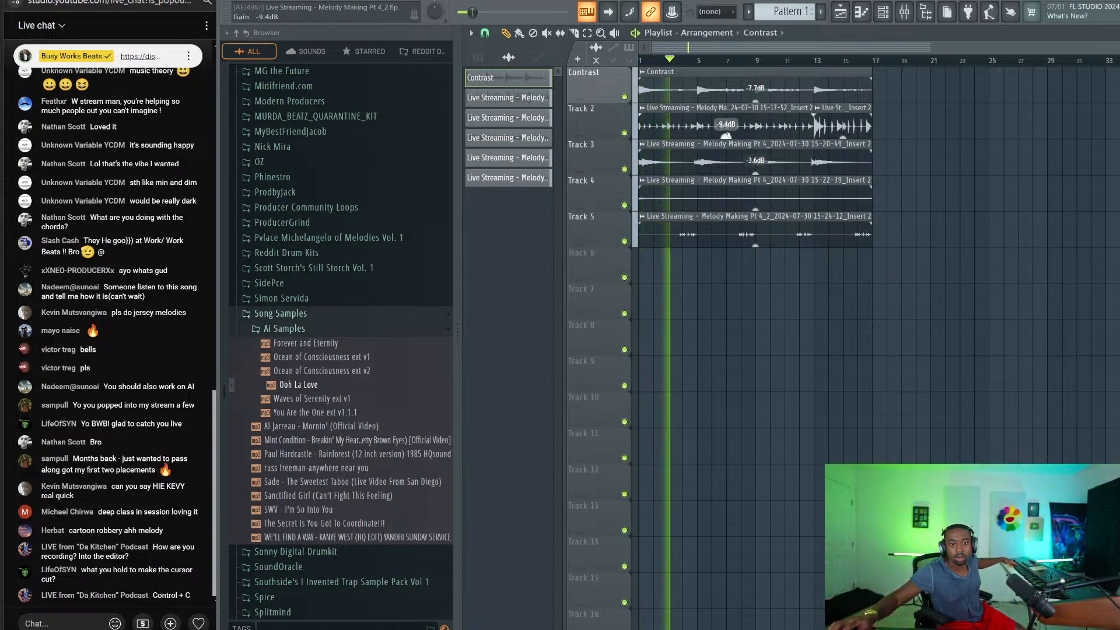
pyautogui.moveTo(847, 133); pyautogui.dragTo(844, 137)
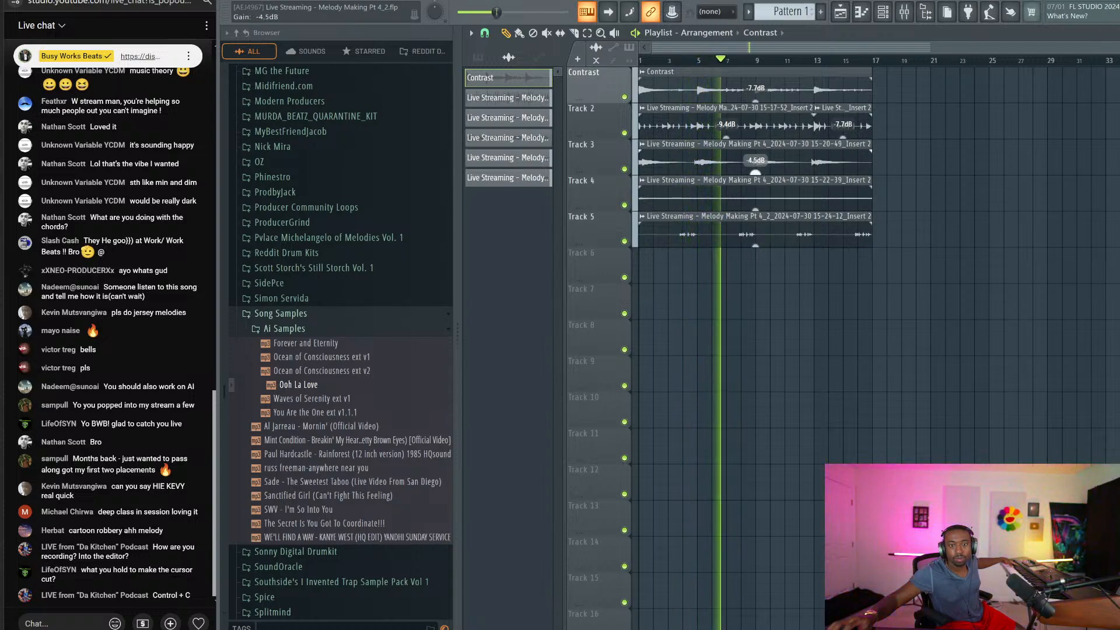
pyautogui.moveTo(755, 173); pyautogui.dragTo(755, 176)
# Step: Record a 12-bar live keyboard take through Insert 2 onto Track 6 and check the new clip's audio settings
pyautogui.click(904, 12)
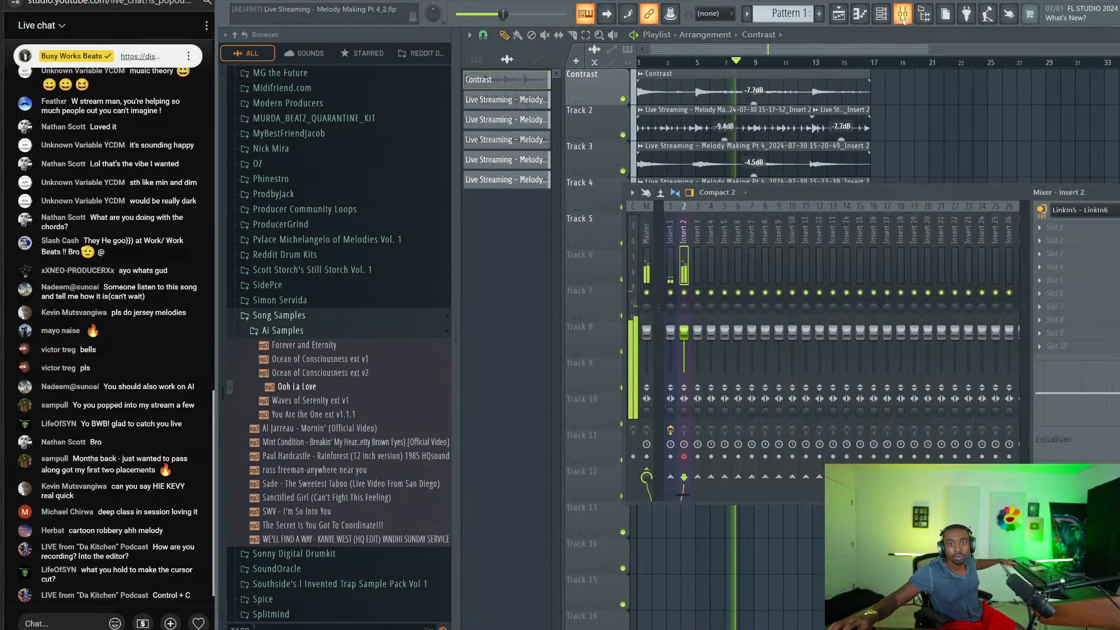
pyautogui.click(501, 1)
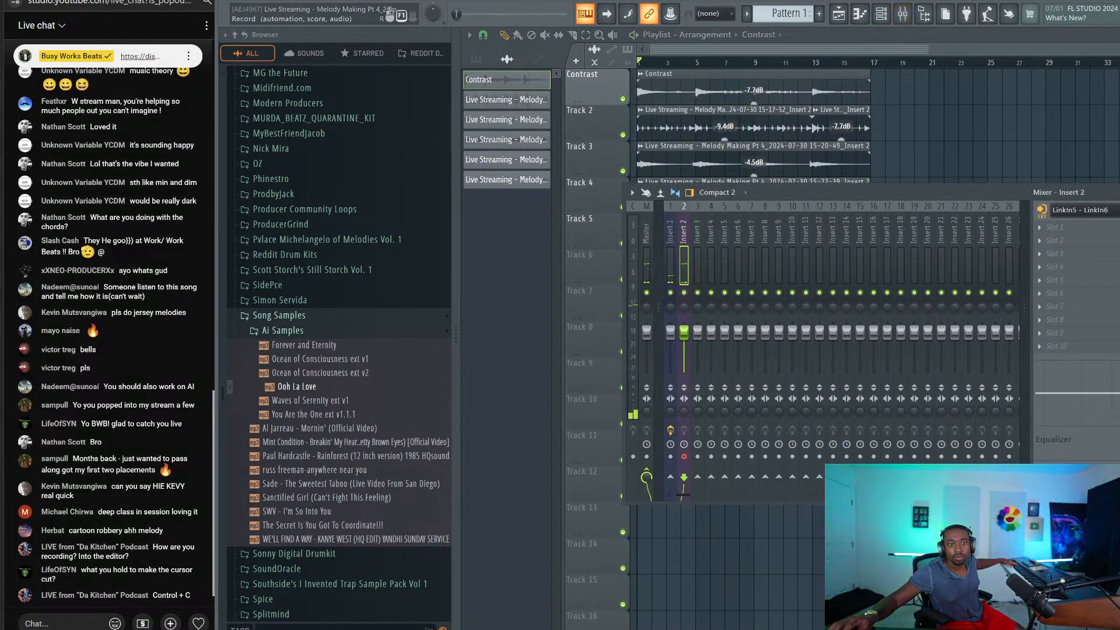
pyautogui.rightClick(975, 128)
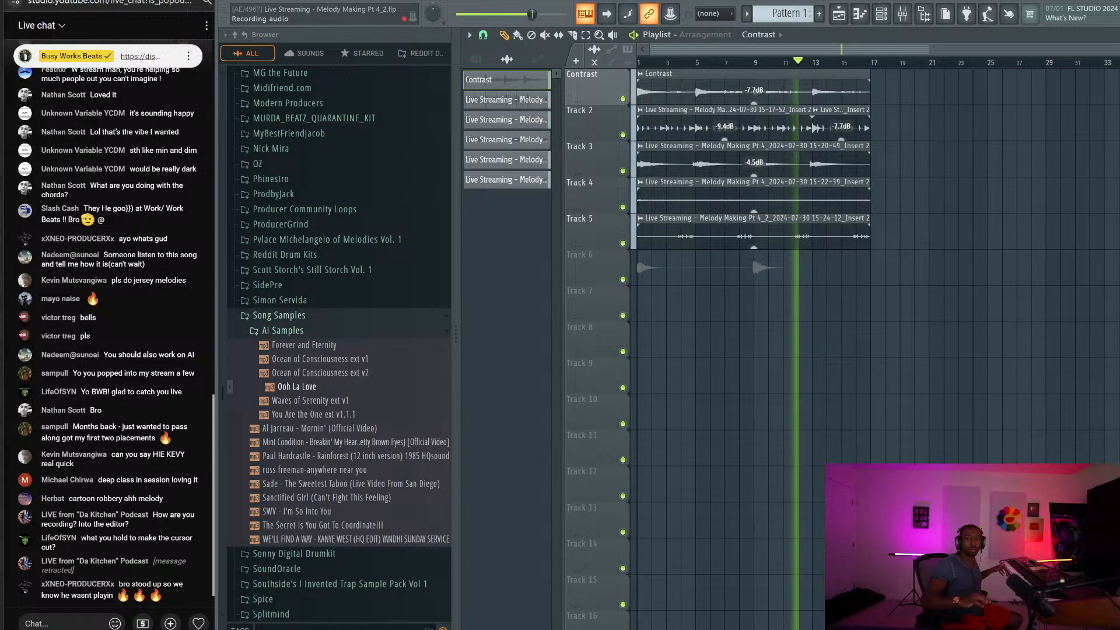
pyautogui.press('space')
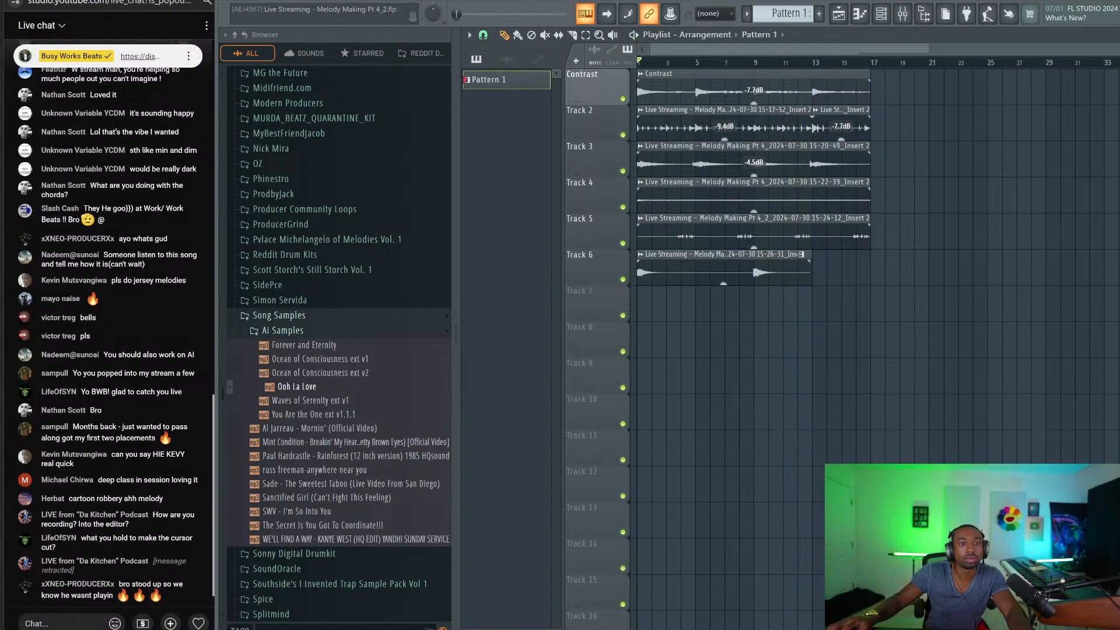
pyautogui.doubleClick(758, 254)
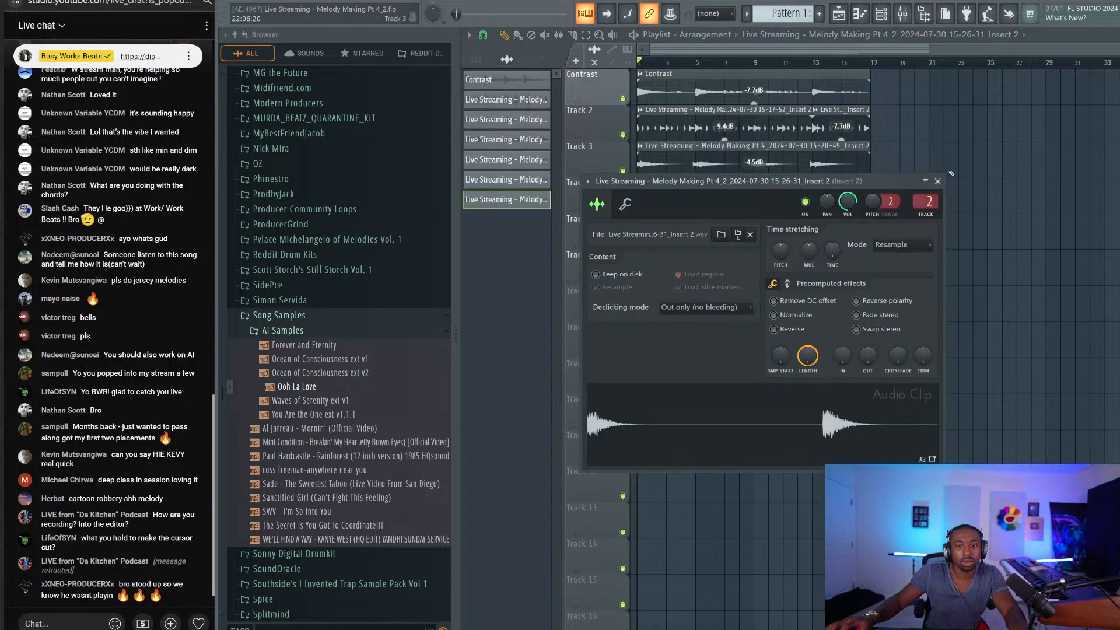
pyautogui.click(938, 182)
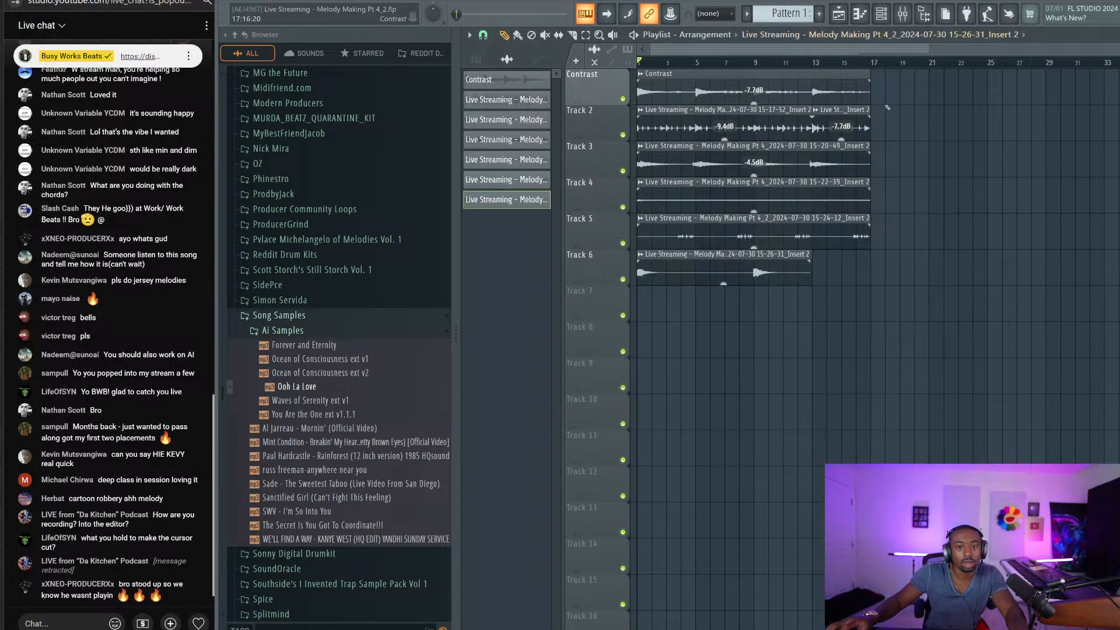
# Step: Delete Track 2's second clip, extend its first clip to the full 16 bars and briefly play it back
pyautogui.rightClick(846, 122)
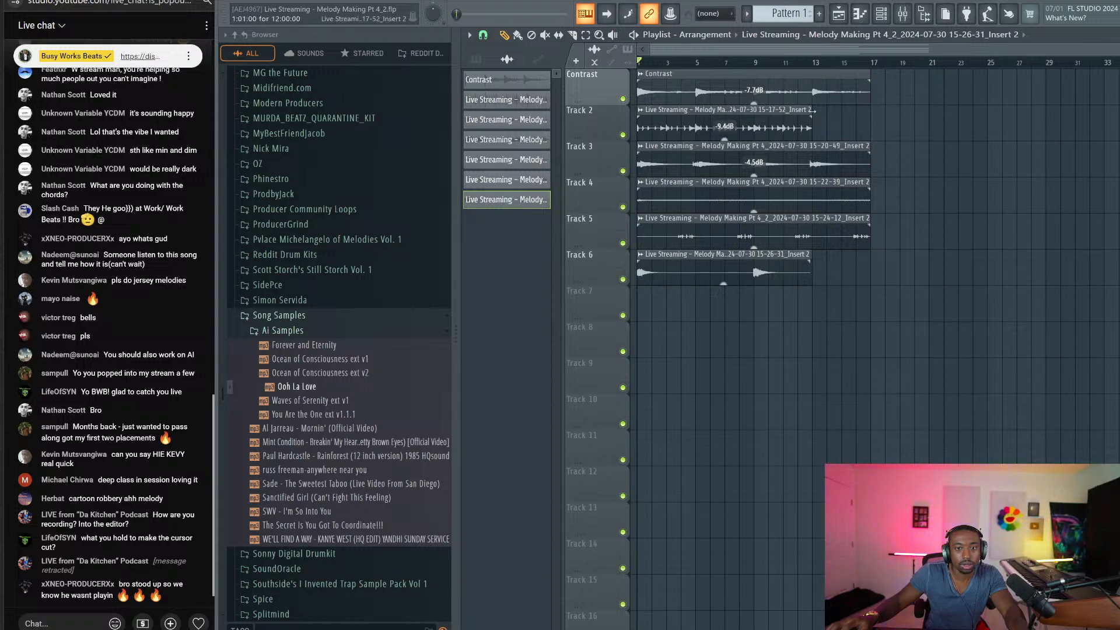
pyautogui.moveTo(814, 110); pyautogui.dragTo(883, 110)
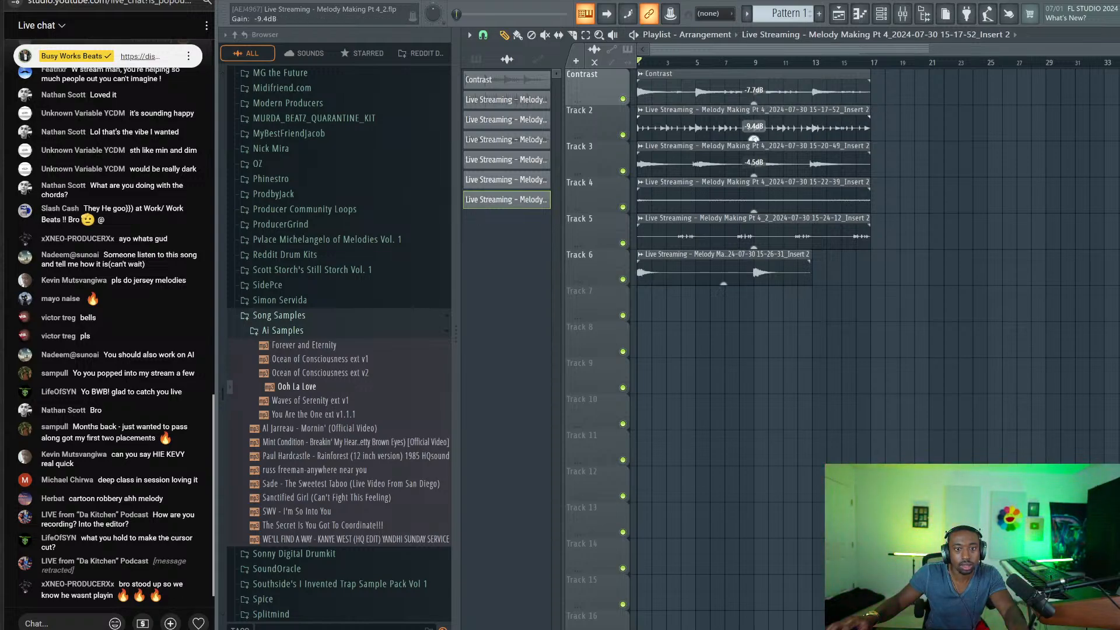
pyautogui.press('space')
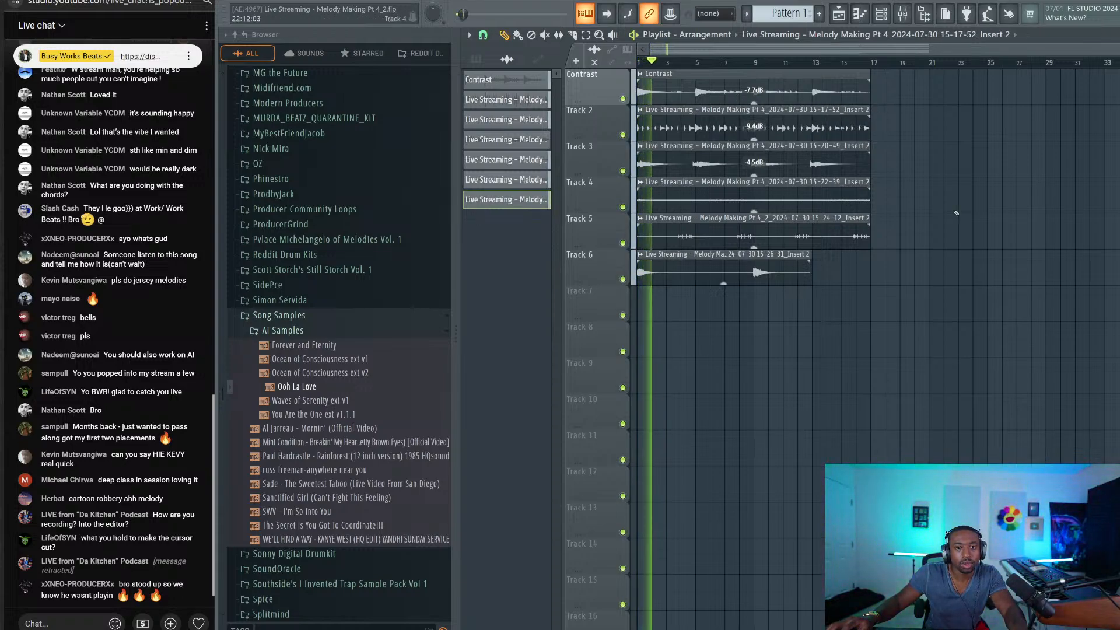
pyautogui.press('space')
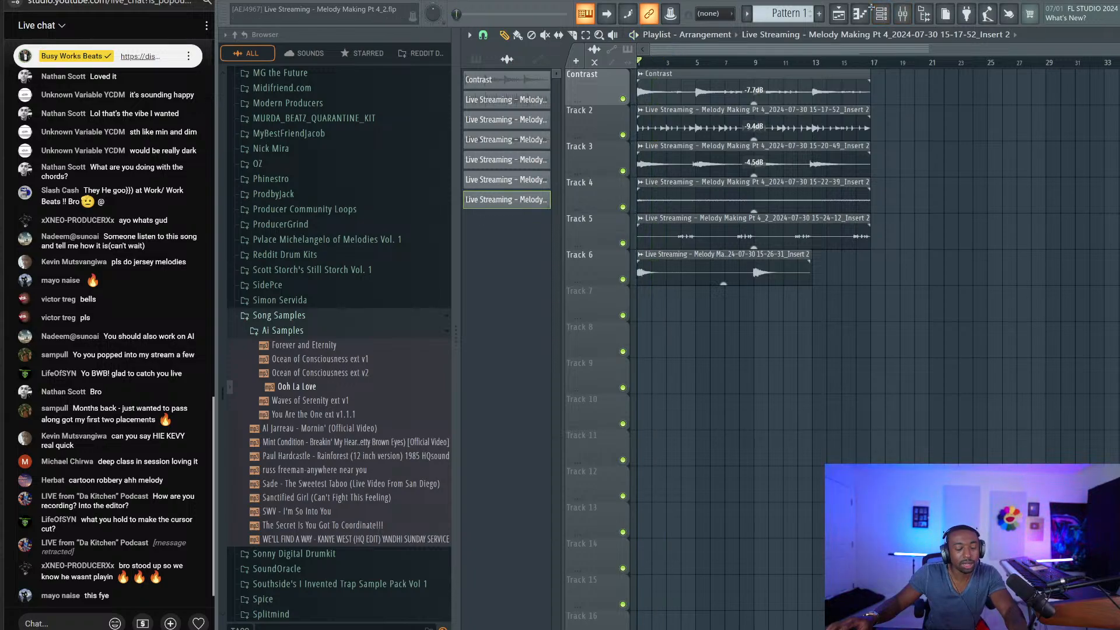
# Step: Check Insert 2 in the mixer and play back the six-track arrangement from the start
pyautogui.click(902, 13)
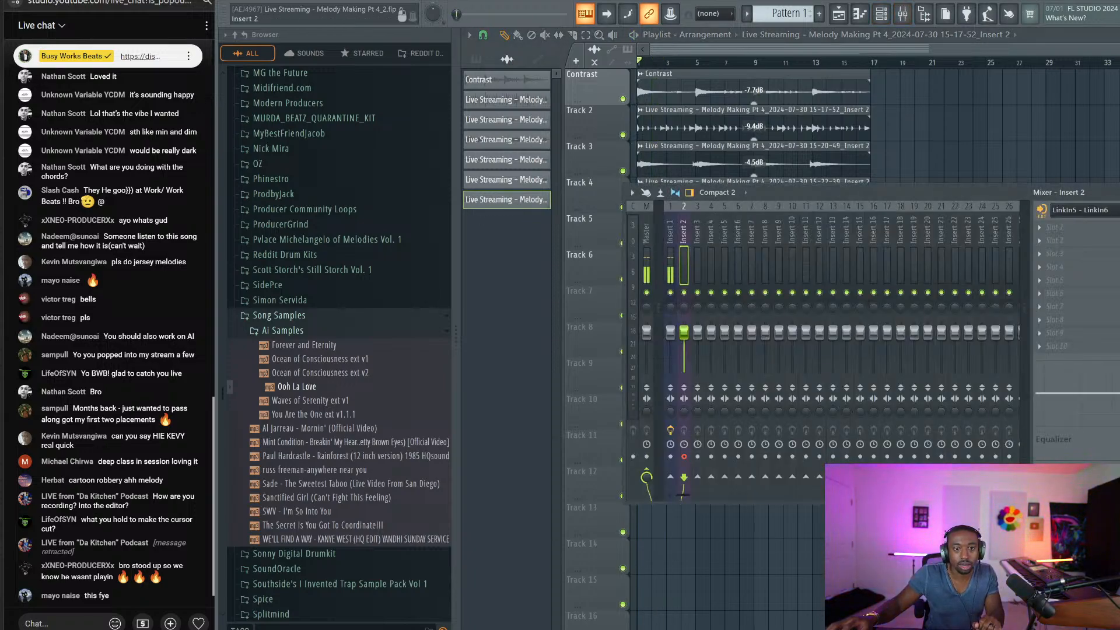
pyautogui.press('F9')
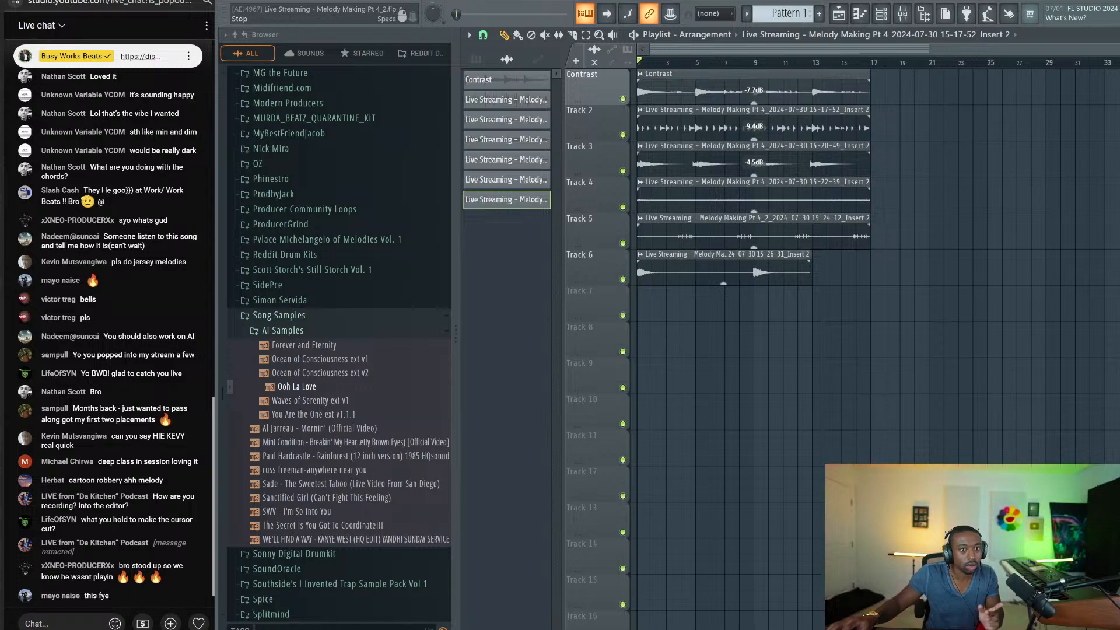
pyautogui.press('space')
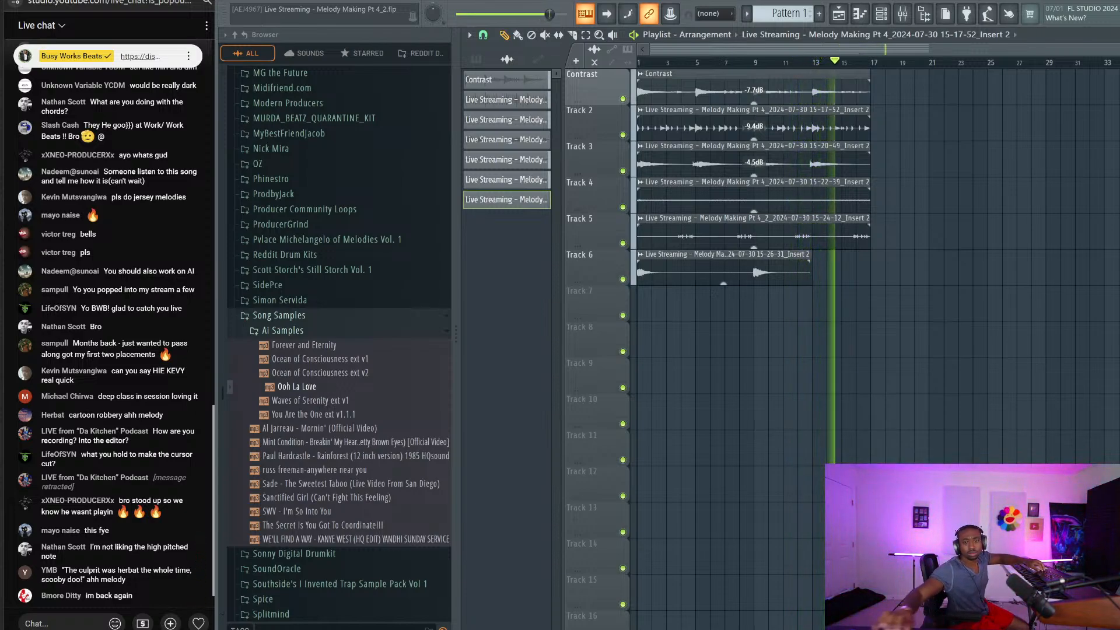
pyautogui.press('space')
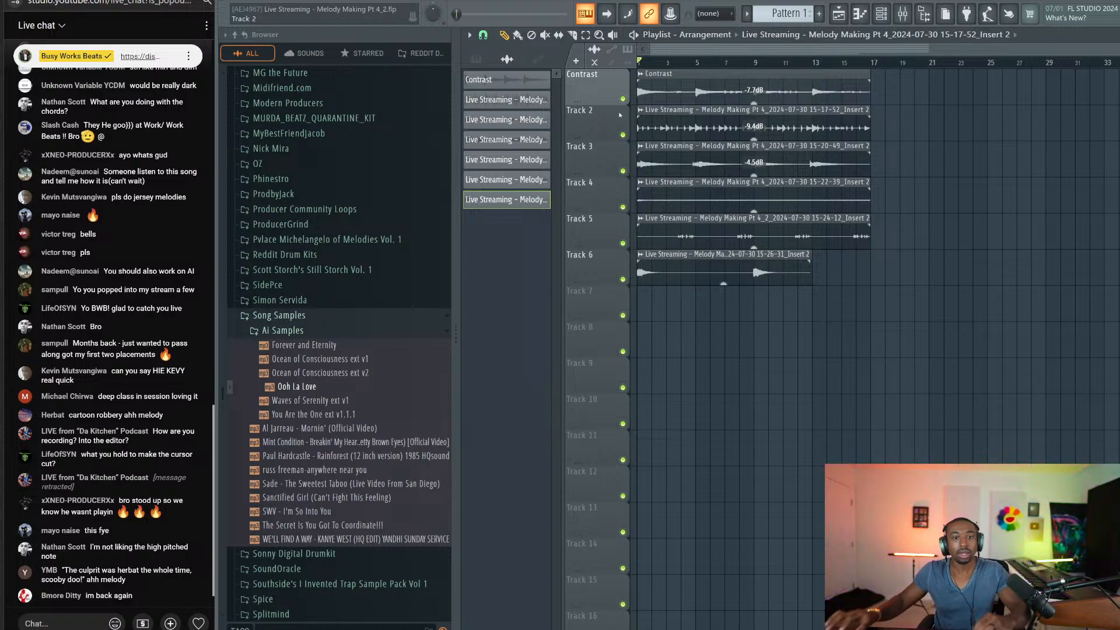
# Step: Rename Track 2 as Rhythm/Harmony
pyautogui.rightClick(588, 135)
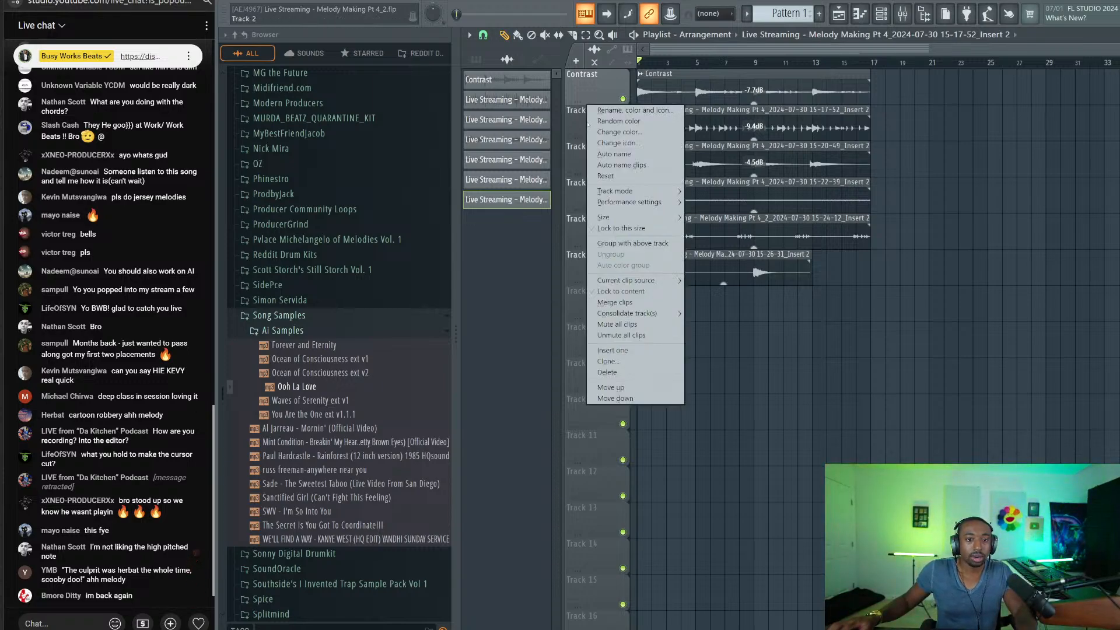
pyautogui.click(588, 124)
pyautogui.press('Escape')
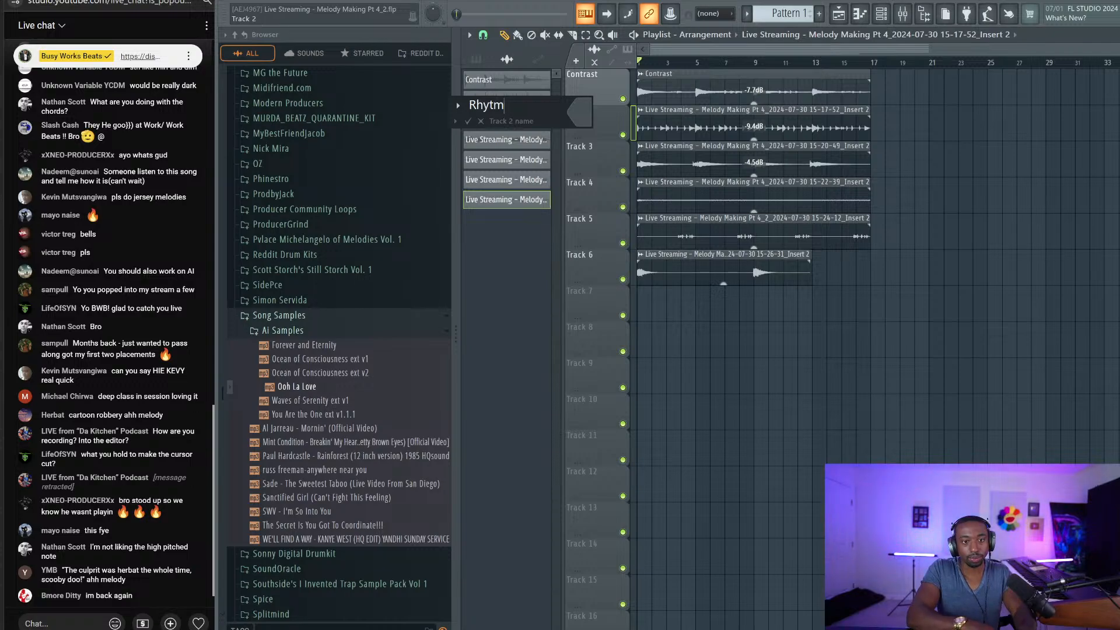
pyautogui.write('Rhythm')
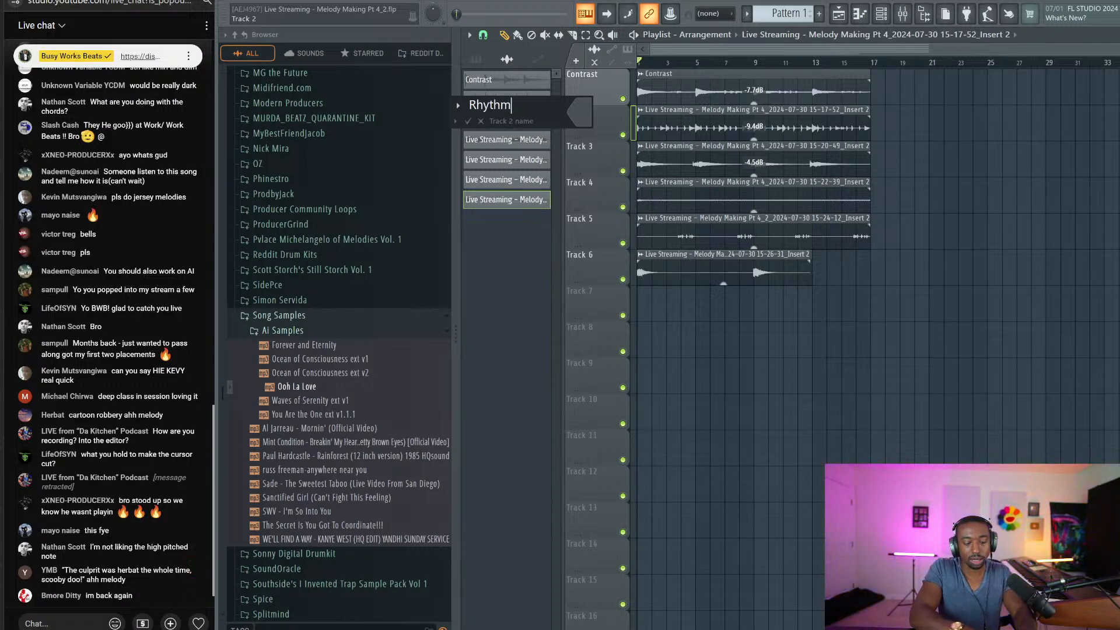
pyautogui.write('/Harmony')
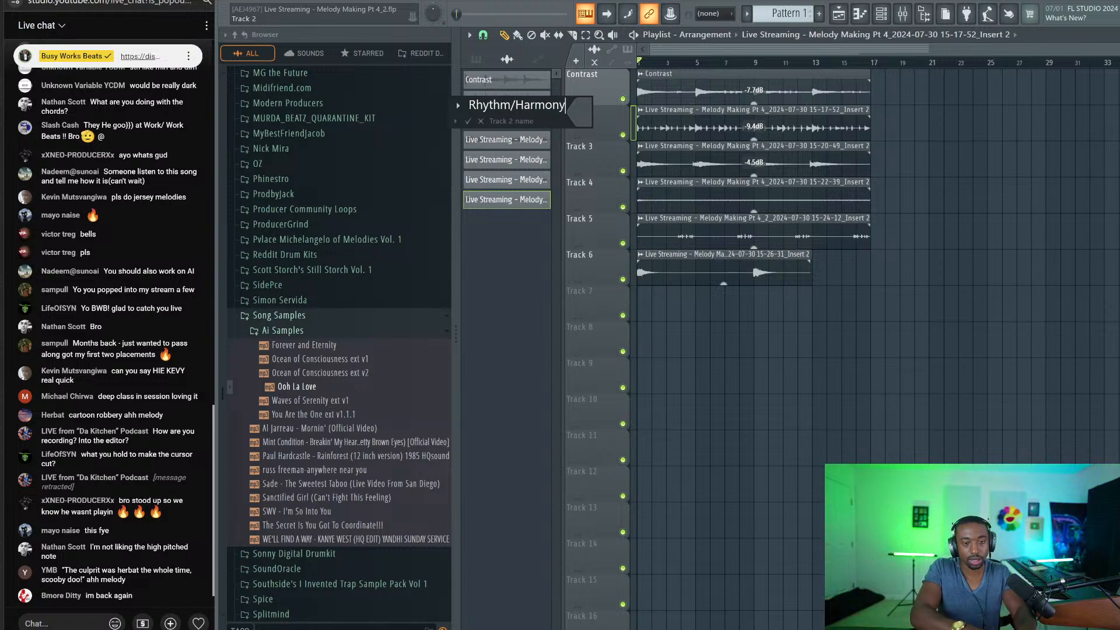
pyautogui.press('Return')
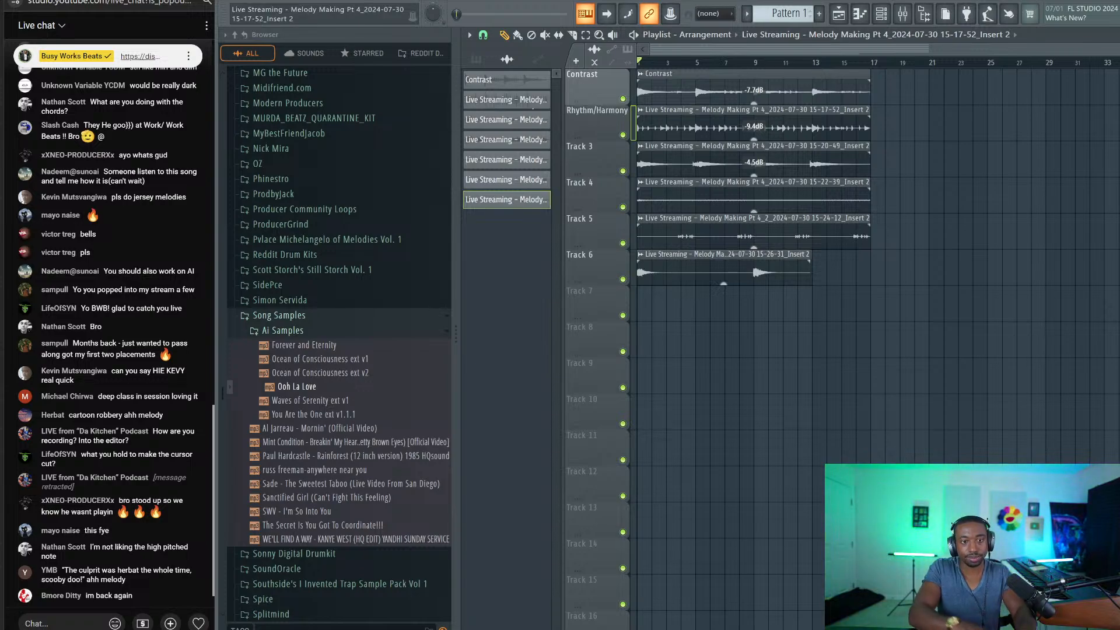
# Step: Rename Track 3 as Harmony
pyautogui.moveTo(607, 177)
pyautogui.mouseDown()
pyautogui.moveTo(608, 151)
pyautogui.moveTo(605, 177)
pyautogui.mouseUp()
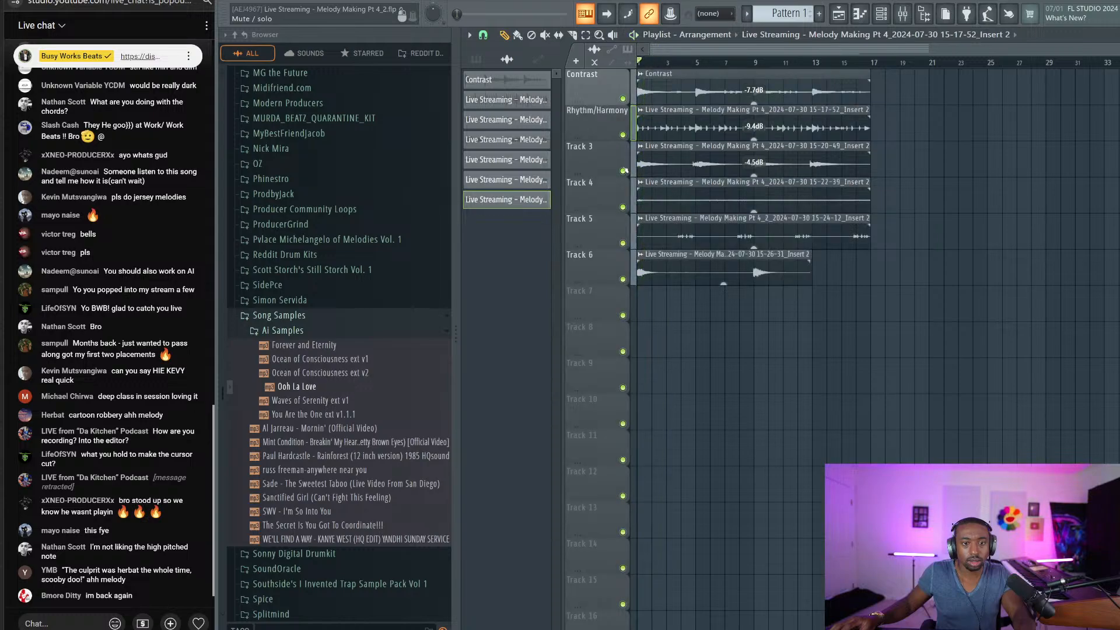
pyautogui.rightClick(610, 146)
pyautogui.click(629, 146)
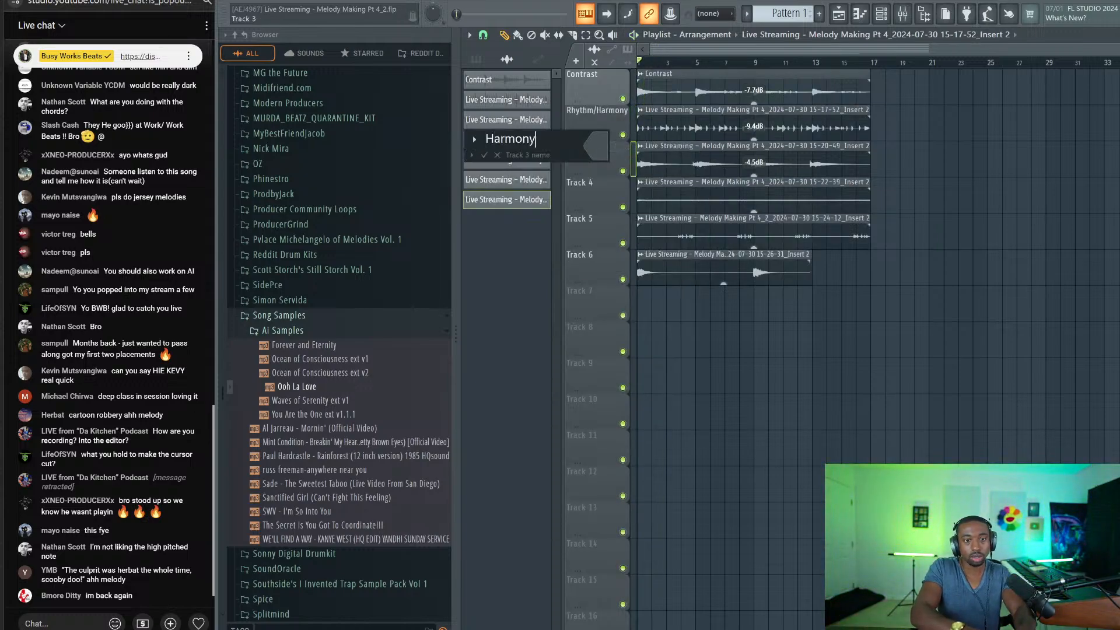
pyautogui.press('Return')
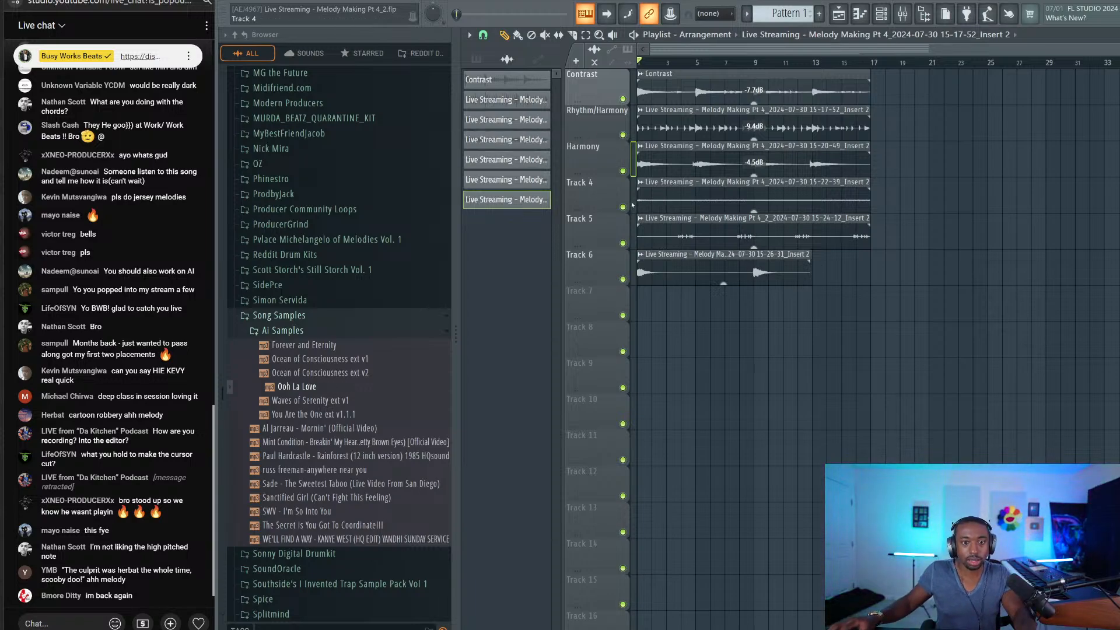
# Step: Rename Track 4 as topline
pyautogui.rightClick(631, 204)
pyautogui.click(607, 195)
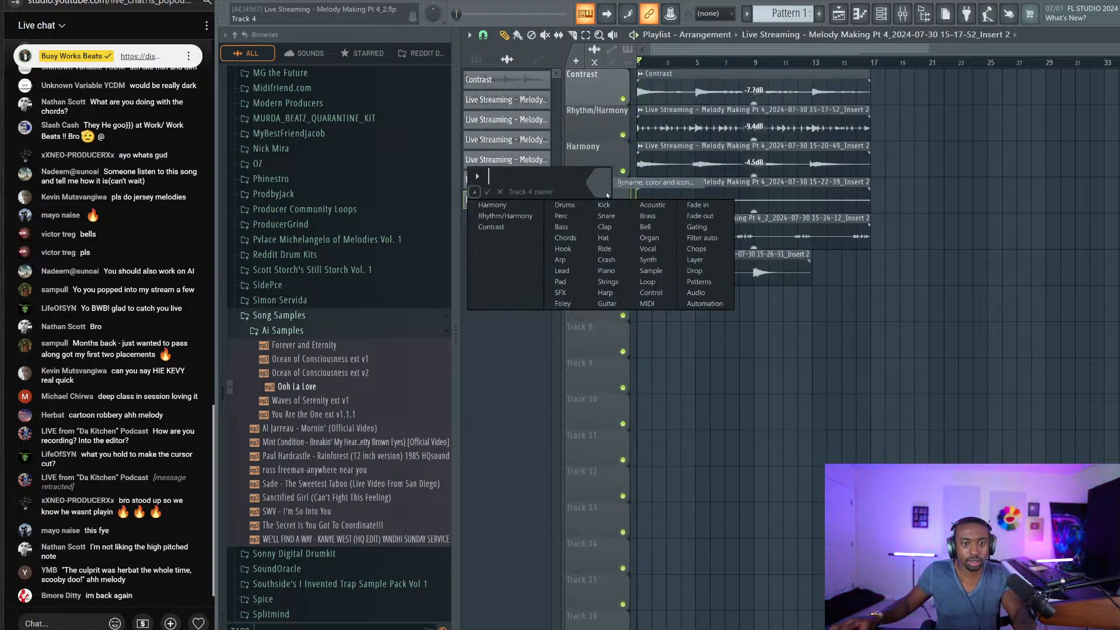
pyautogui.click(499, 171)
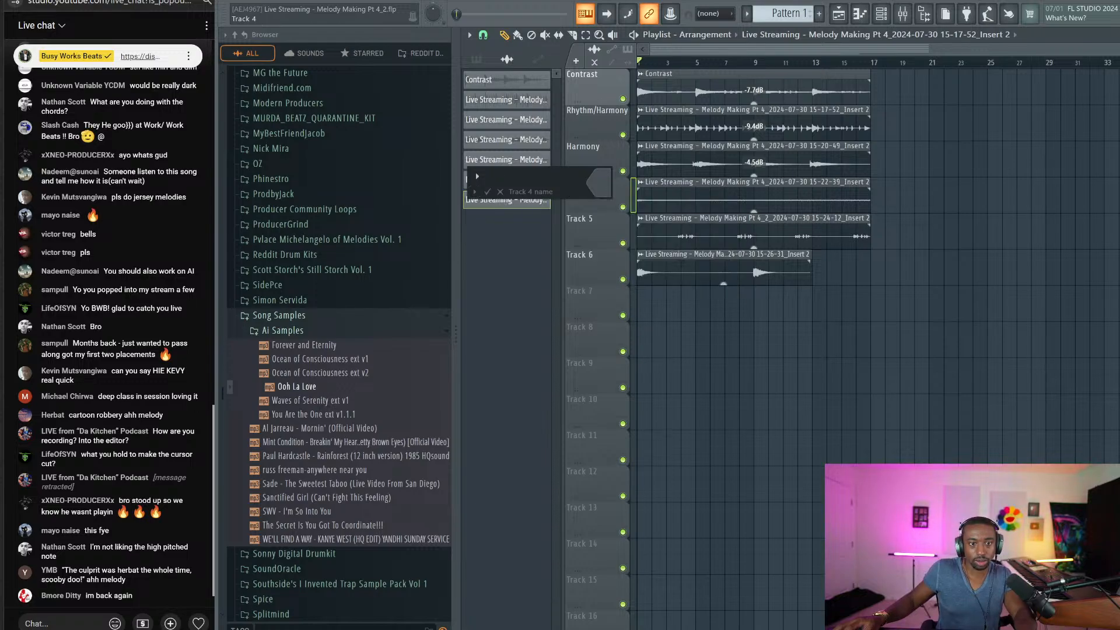
pyautogui.write('topline')
pyautogui.press('Return')
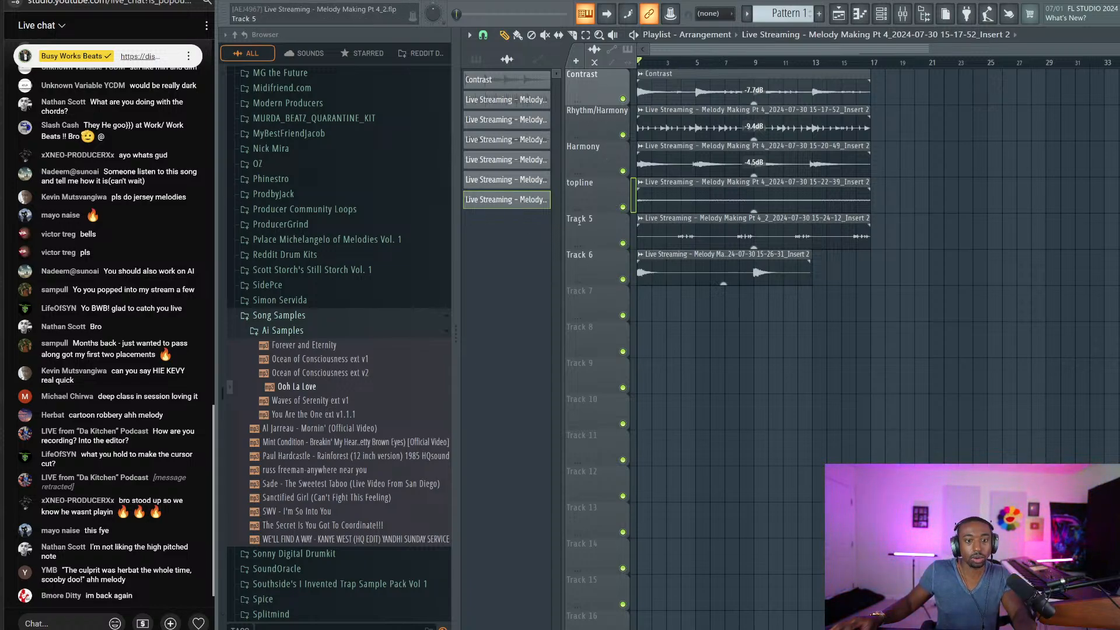
# Step: Listen to Track 5 on its own and rename it Rhythm
pyautogui.rightClick(623, 243)
pyautogui.rightClick(623, 243)
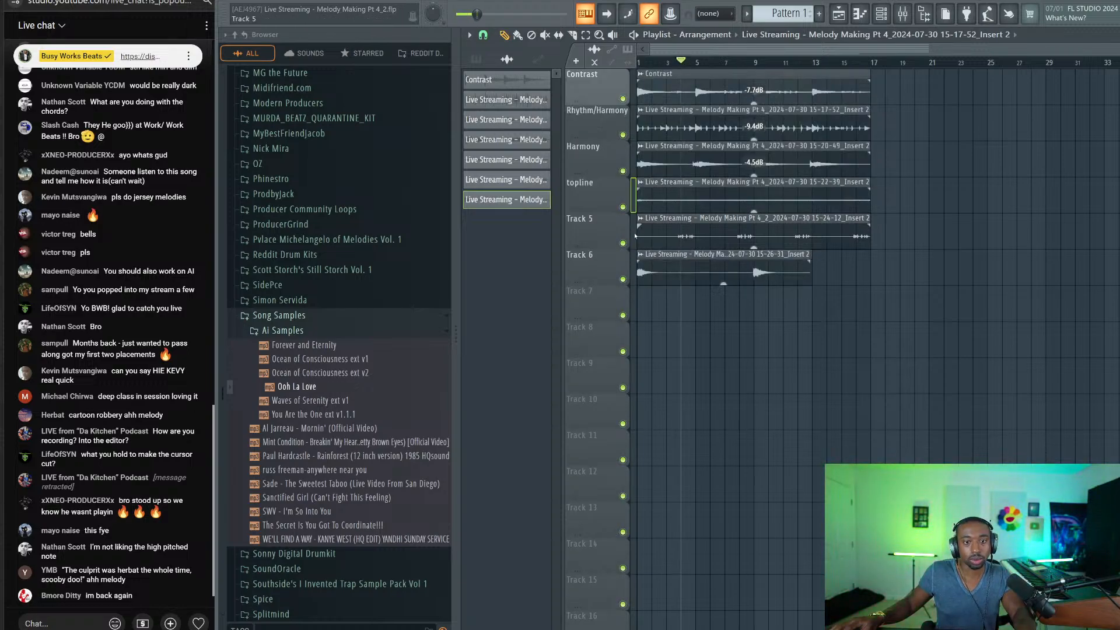
pyautogui.rightClick(624, 243)
pyautogui.press('space')
pyautogui.middleClick(604, 228)
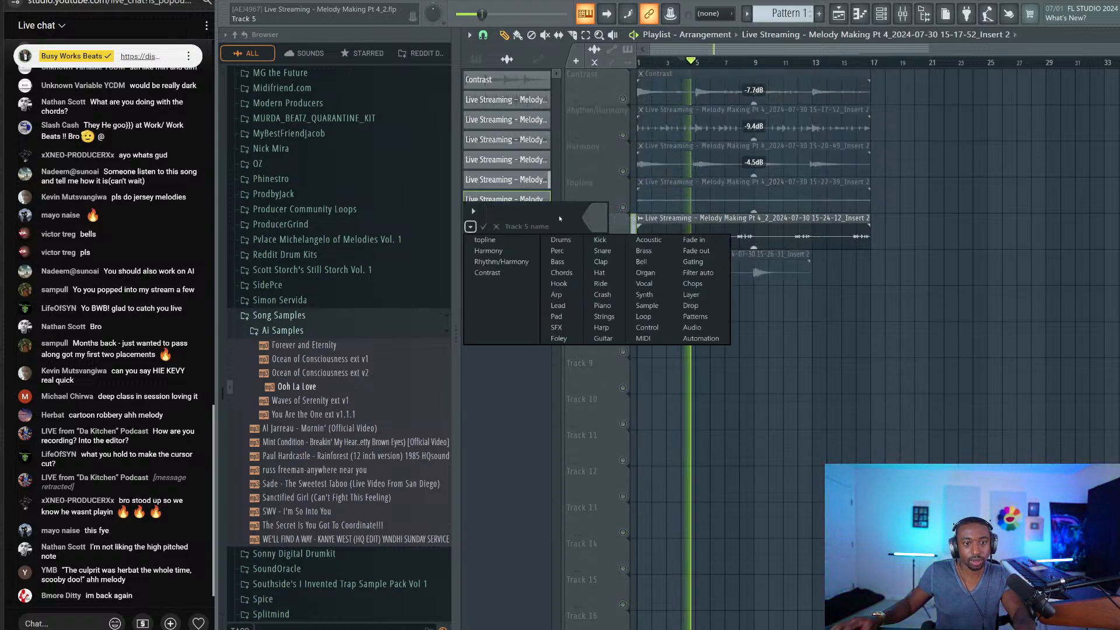
pyautogui.write('Rhythm')
pyautogui.press('Return')
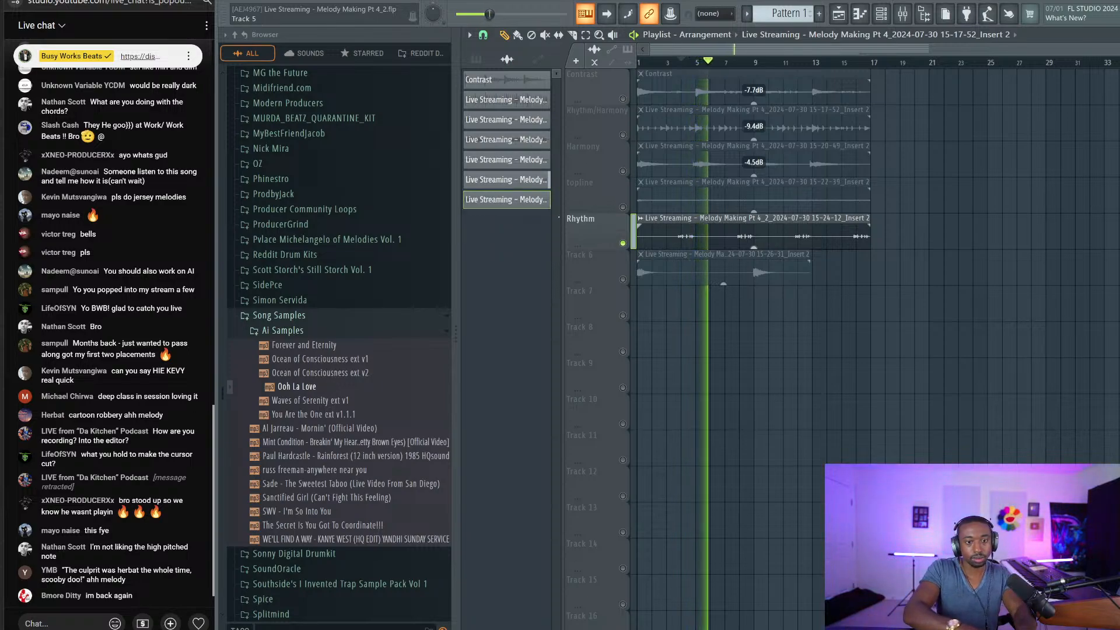
# Step: Listen to Track 6 on its own, rename it Contrast, and bring all tracks back into the mix
pyautogui.rightClick(623, 279)
pyautogui.press('space')
pyautogui.press('space')
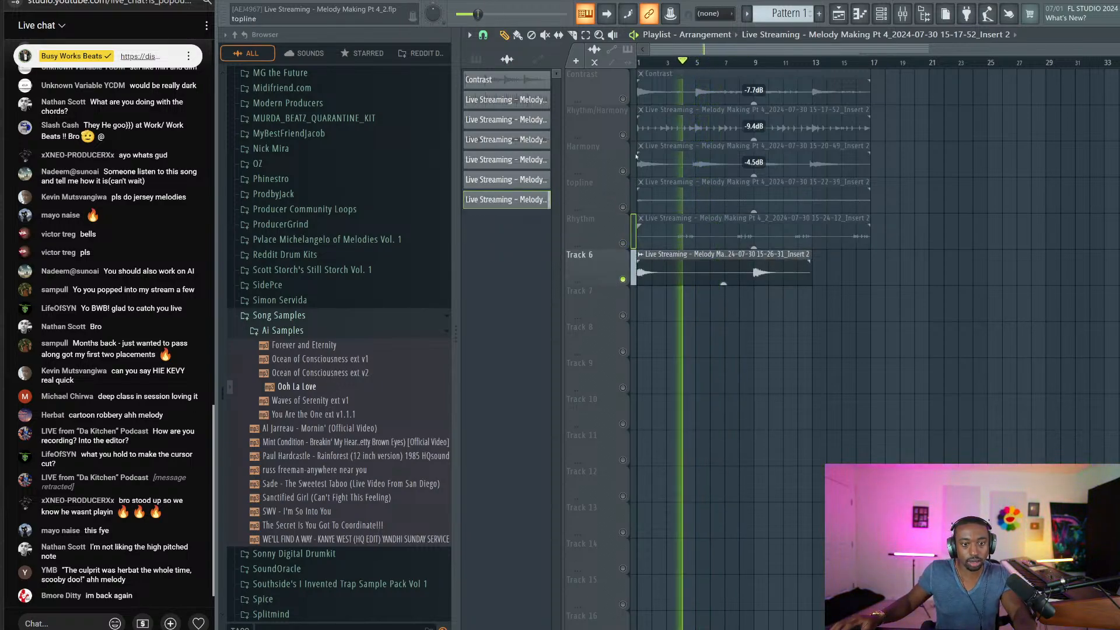
pyautogui.press('space')
pyautogui.press('space')
pyautogui.rightClick(599, 251)
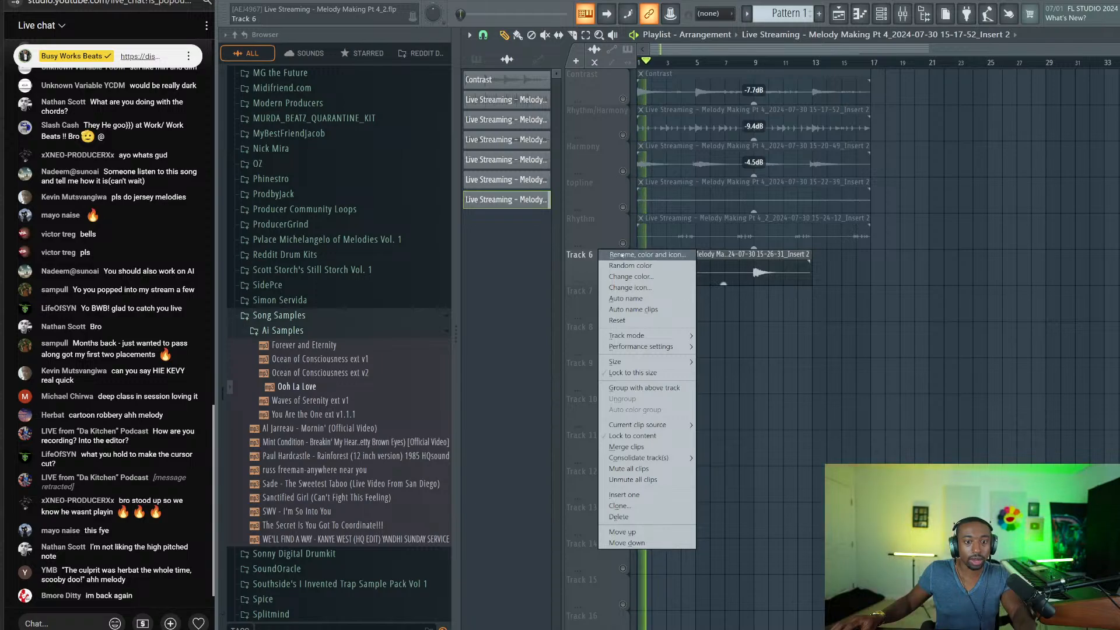
pyautogui.click(621, 255)
pyautogui.write('C')
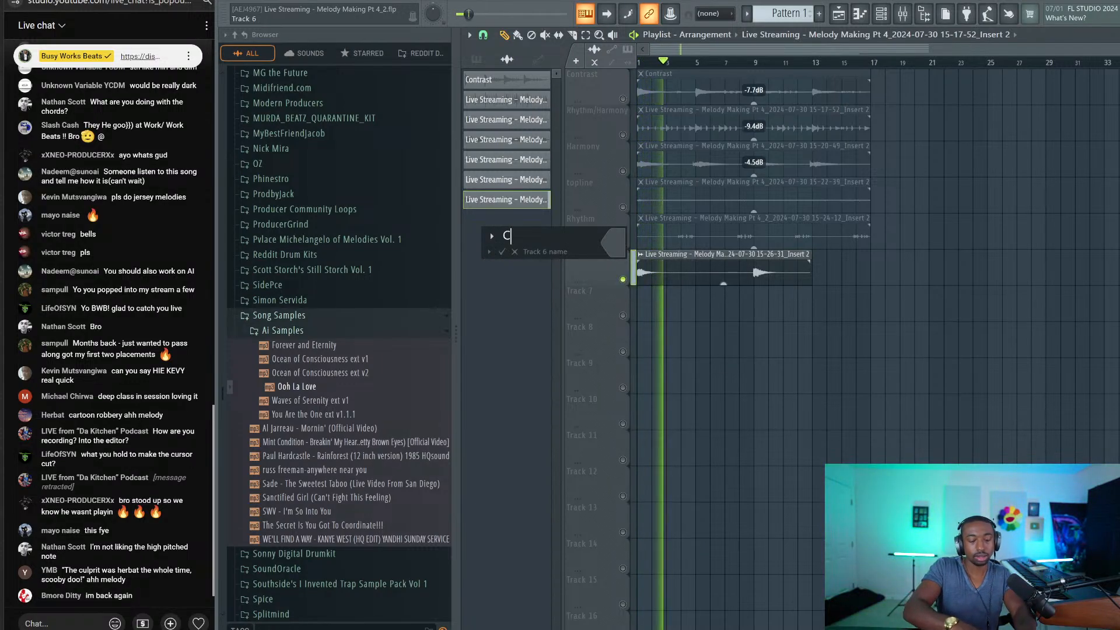
pyautogui.write('ontrast')
pyautogui.press('Return')
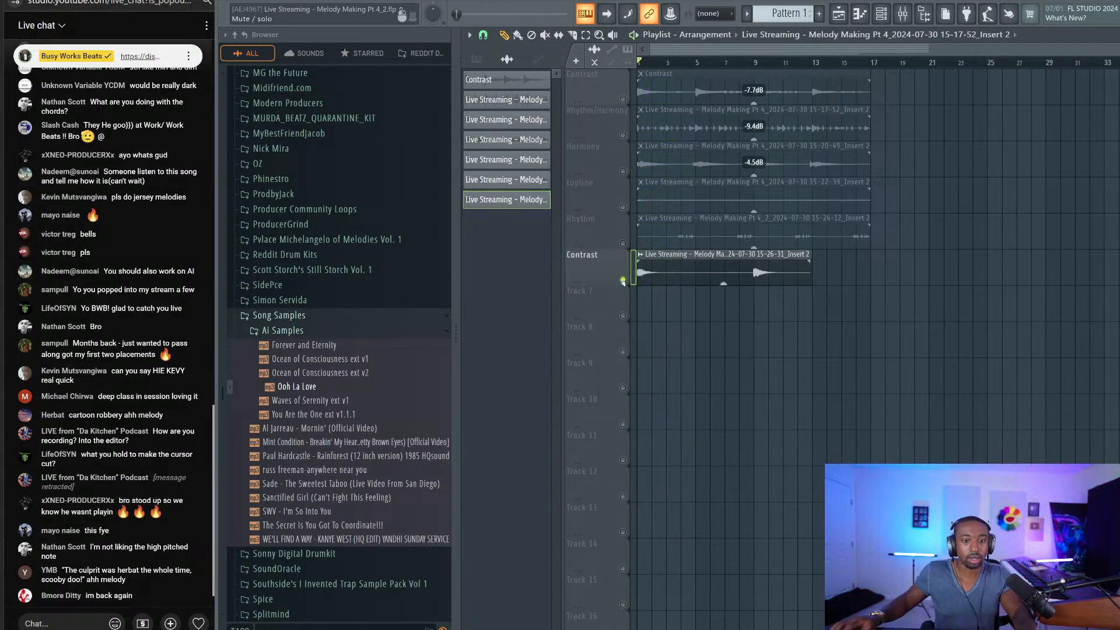
pyautogui.rightClick(623, 280)
pyautogui.click(641, 278)
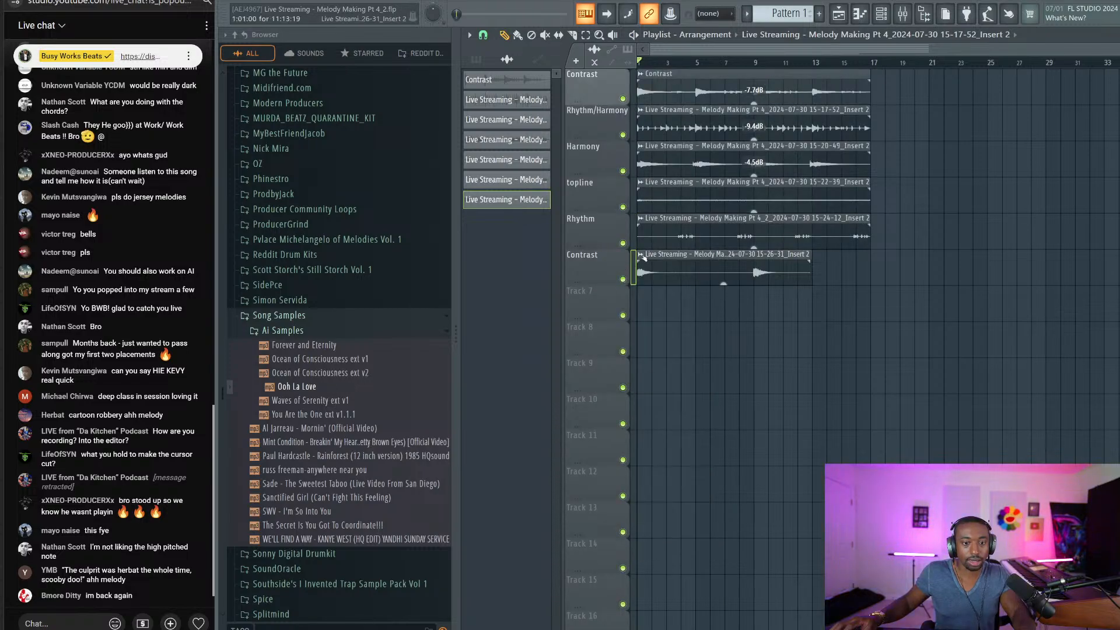
# Step: Move the lower Contrast track up to sit directly below the first Contrast track and save the project
pyautogui.rightClick(606, 258)
pyautogui.press('u')
pyautogui.rightClick(594, 222)
pyautogui.press('u')
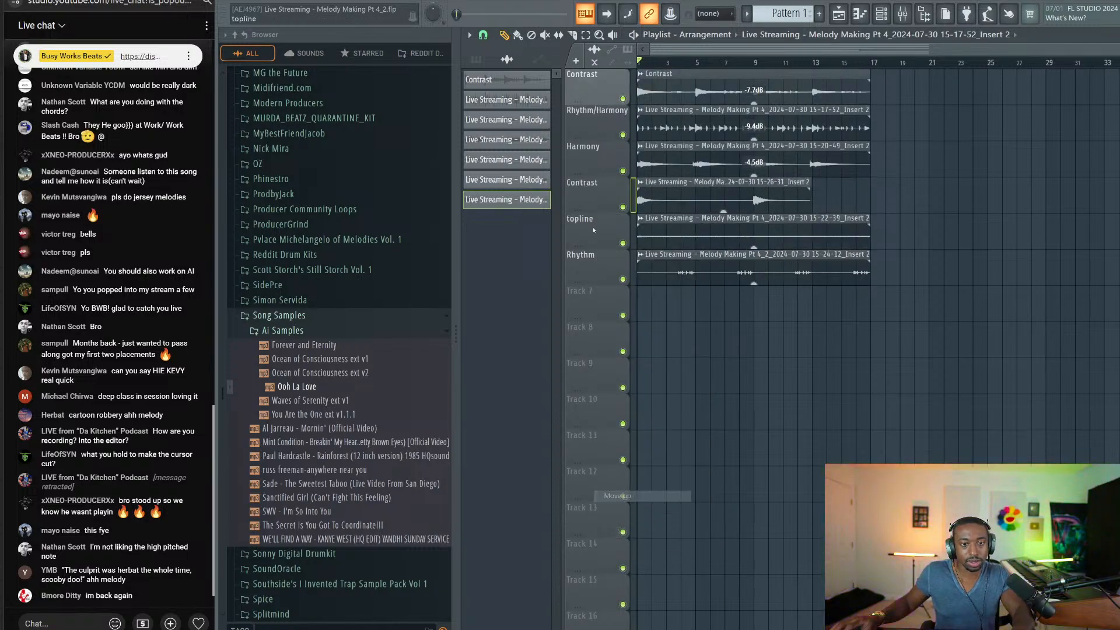
pyautogui.rightClick(592, 186)
pyautogui.press('u')
pyautogui.rightClick(596, 150)
pyautogui.press('u')
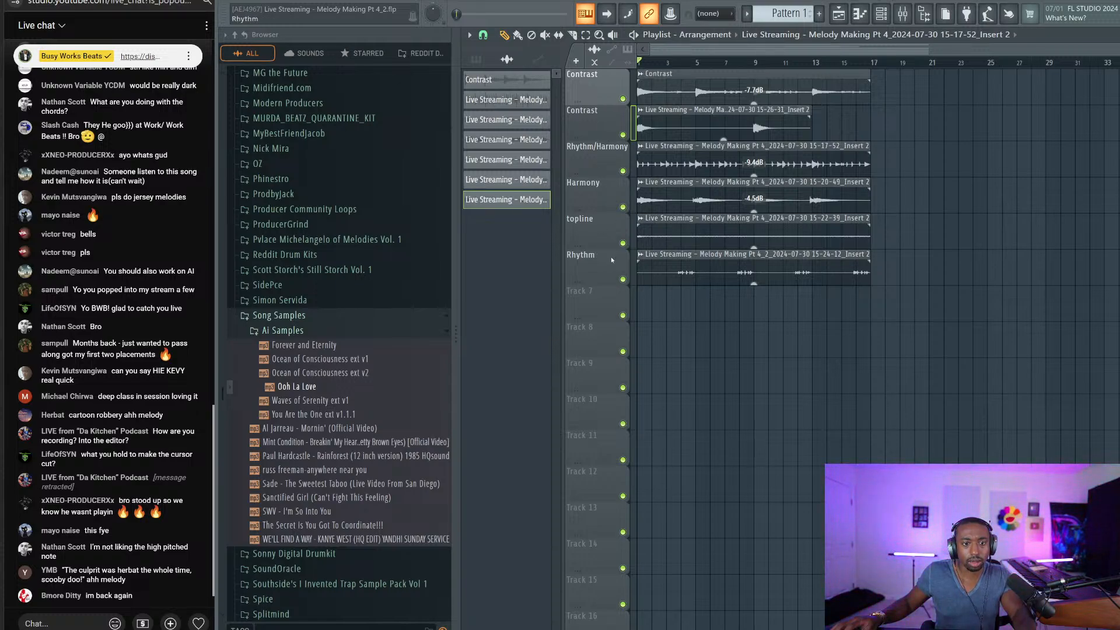
pyautogui.hotkey('ctrl', 's')
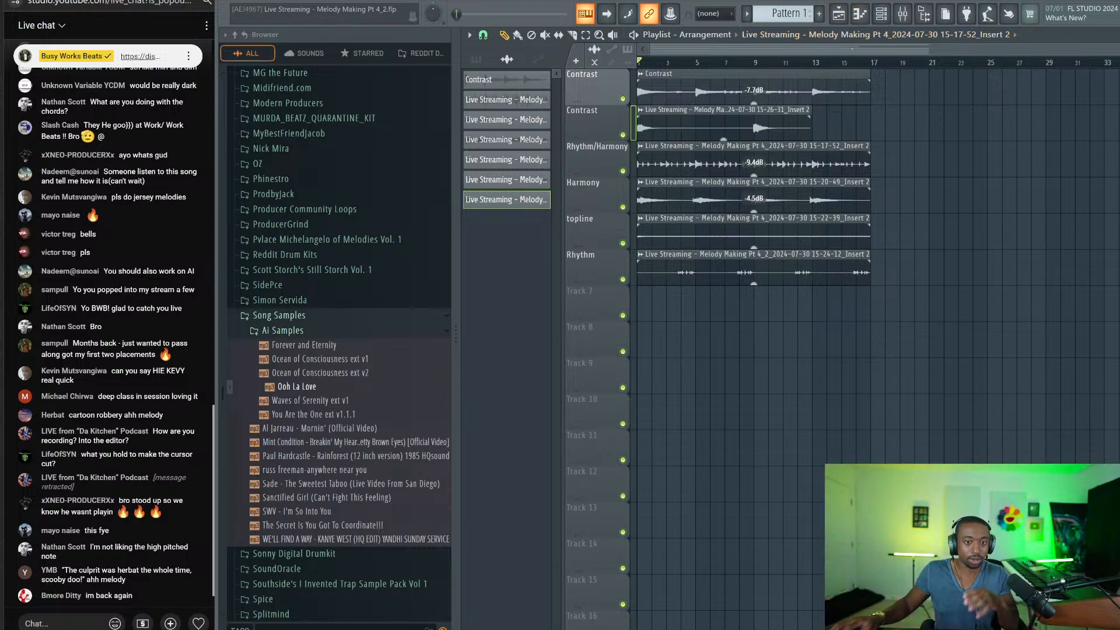
# Step: Select bars 1 to 17 as the loop range and check the mixer while the arrangement plays
pyautogui.press('space')
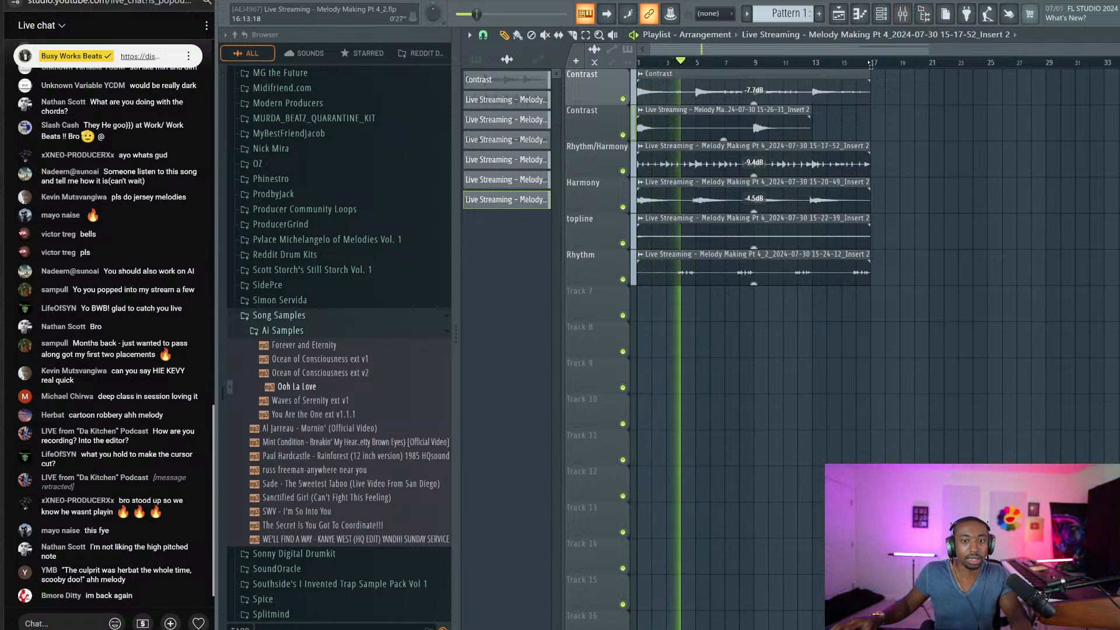
pyautogui.hotkey('ctrl', 'a')
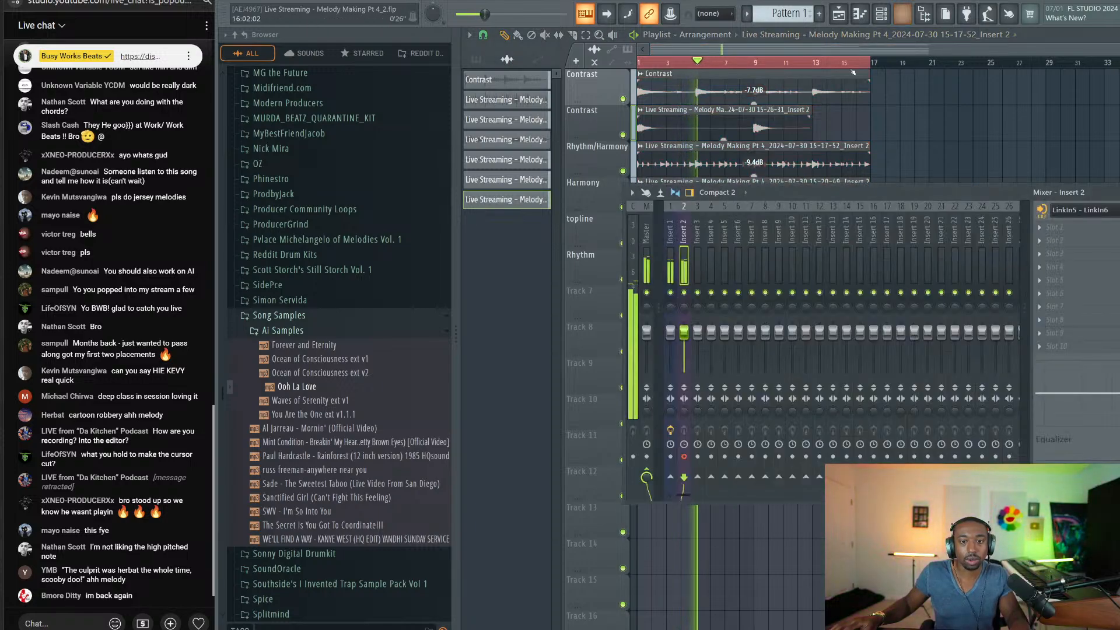
pyautogui.press('F9')
pyautogui.press('F9')
pyautogui.press('space')
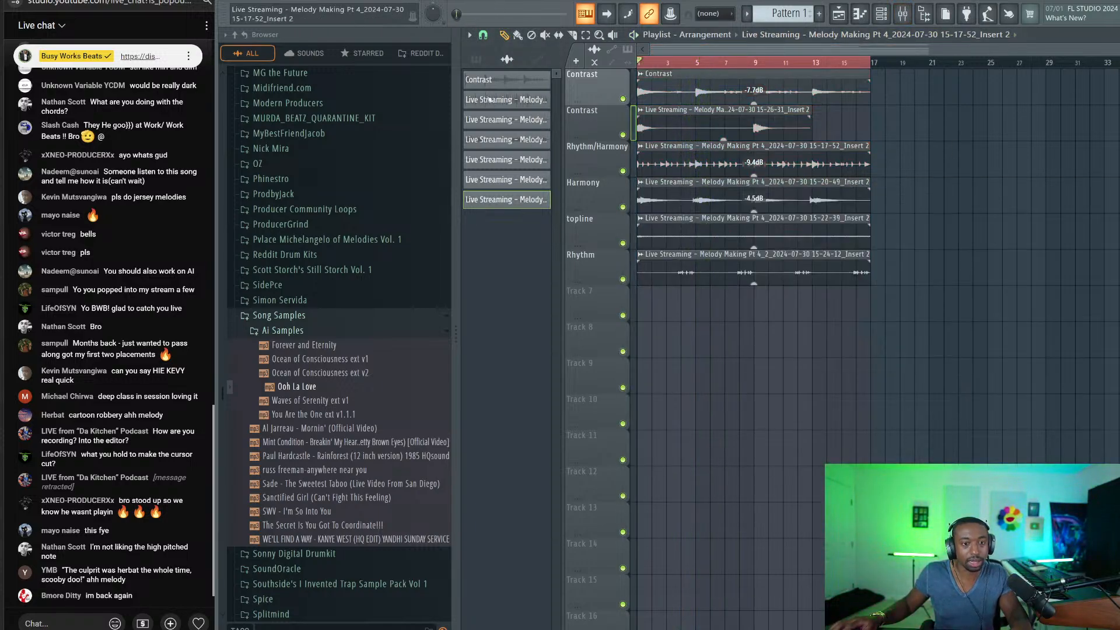
# Step: Browse to the Drum Breaks folder of Adieu - Rhythm Drum Breaks and preview the Playground Drum Break at 70 BPM
pyautogui.click(426, 54)
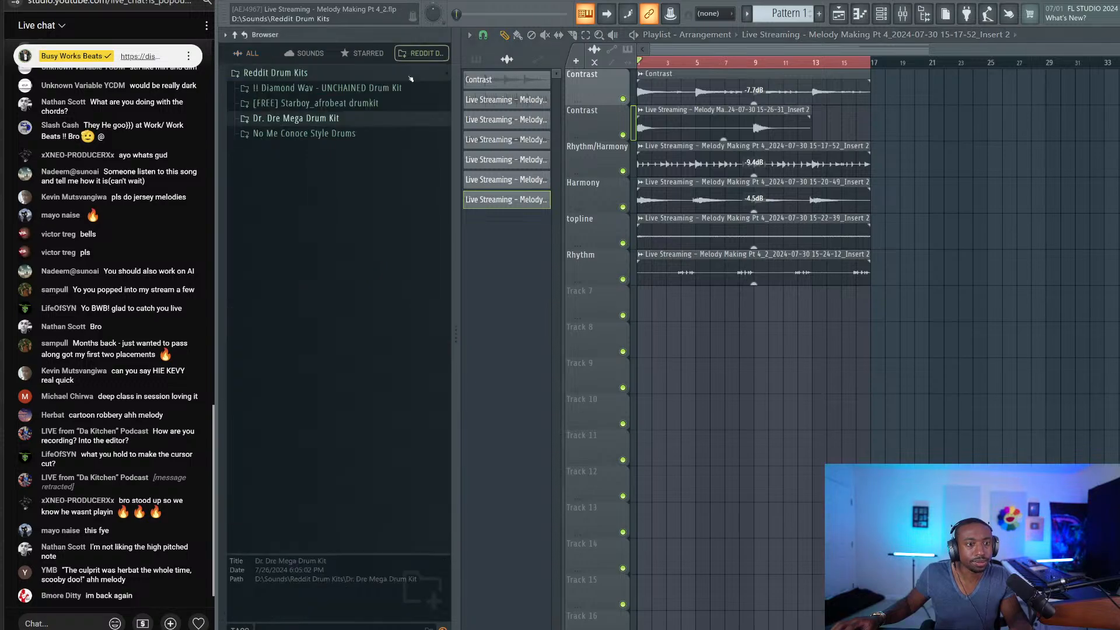
pyautogui.click(252, 53)
pyautogui.scroll(10, 339, 263)
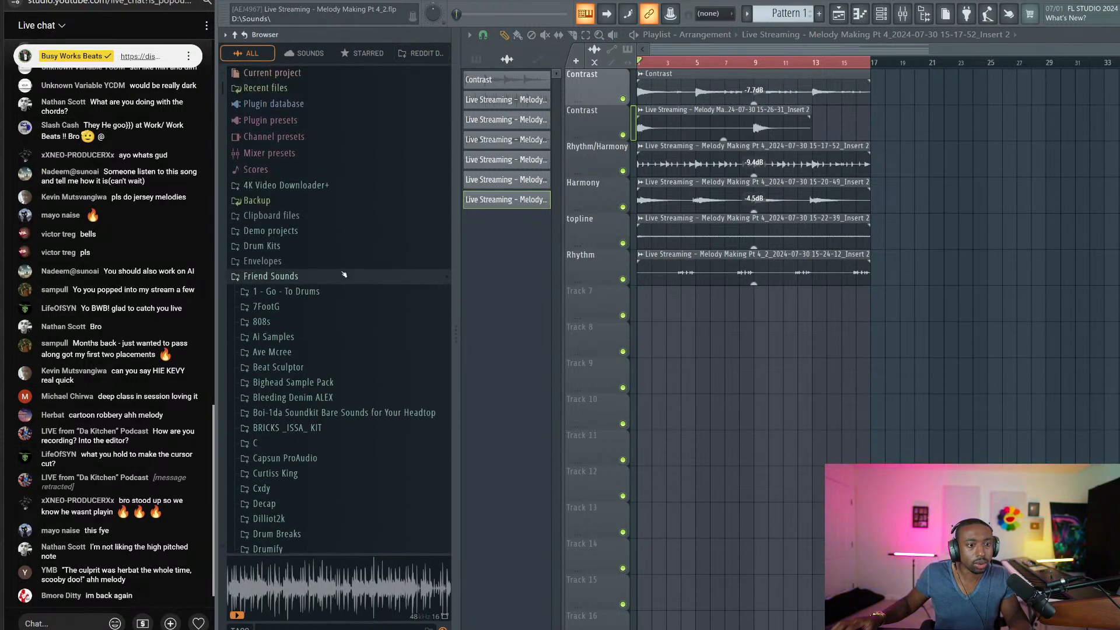
pyautogui.scroll(-6, 344, 274)
pyautogui.click(303, 300)
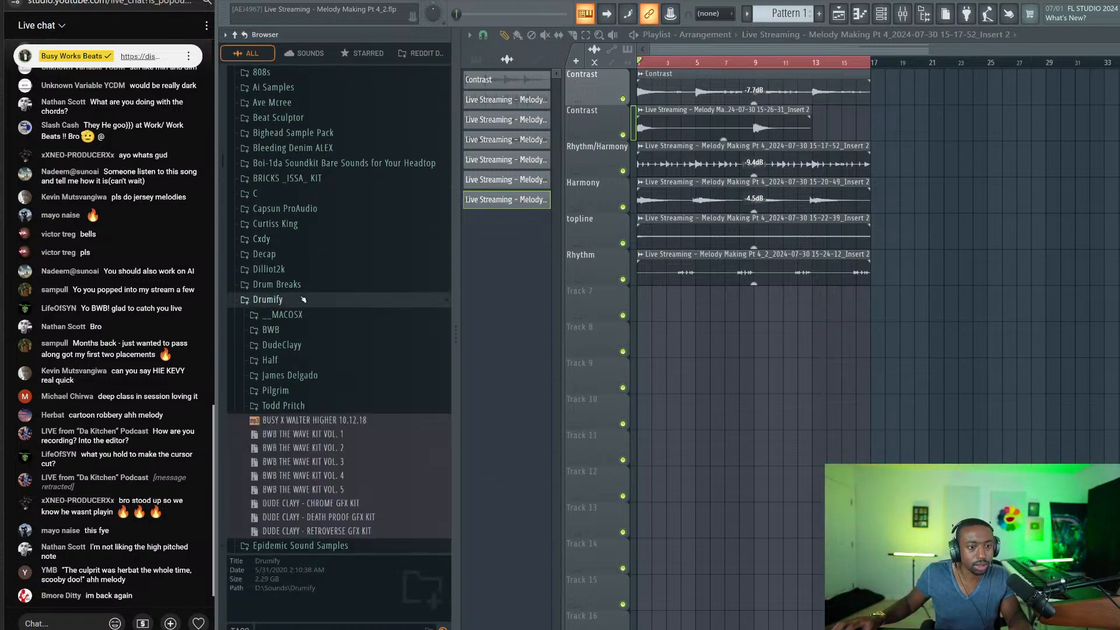
pyautogui.click(292, 284)
pyautogui.click(337, 330)
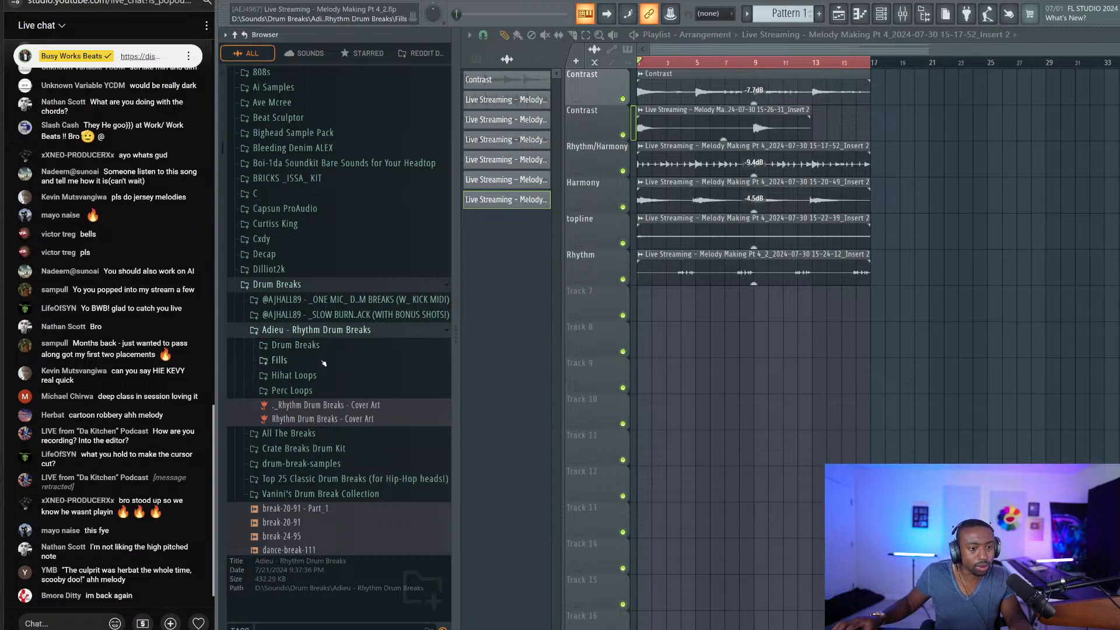
pyautogui.click(297, 345)
pyautogui.scroll(-5, 367, 318)
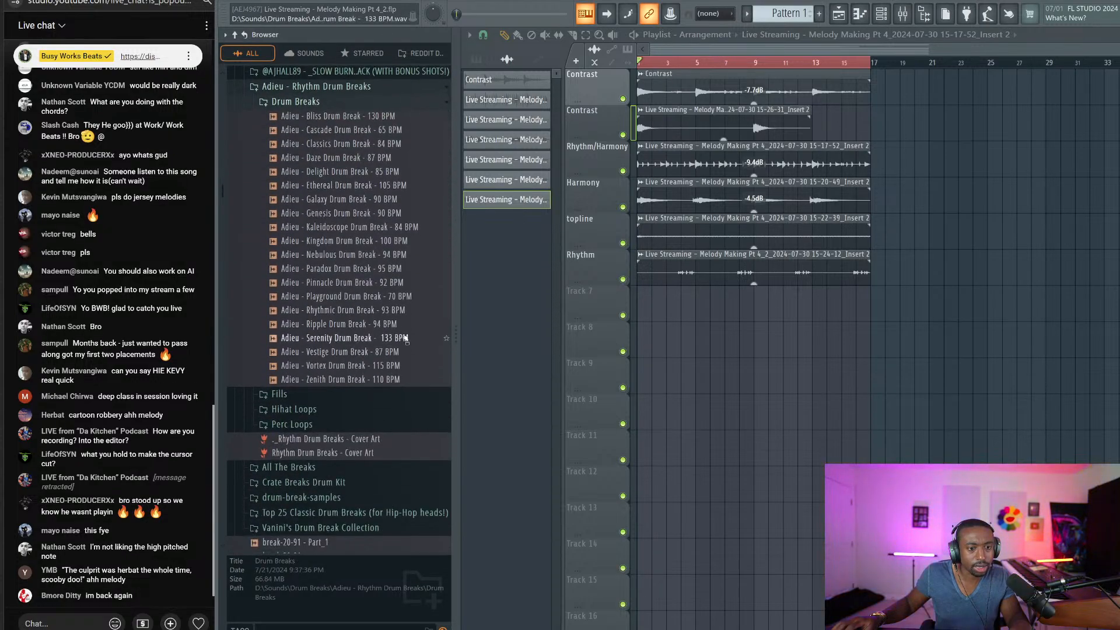
pyautogui.click(392, 296)
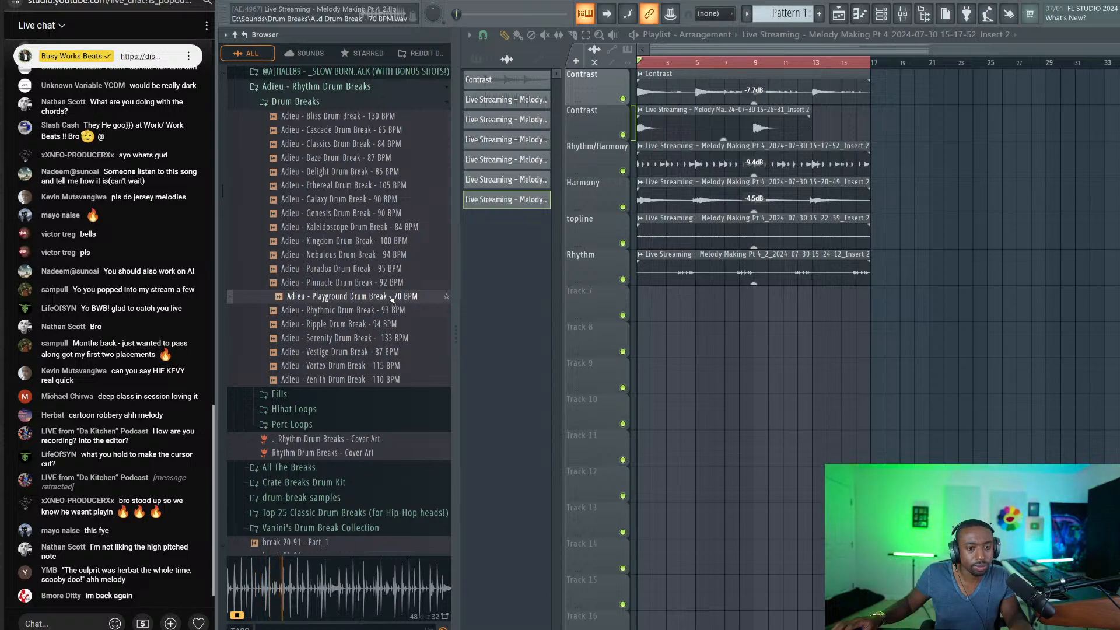
# Step: Place the Playground Drum Break on Track 7 at bar 1 and add a duplicate at bar 9
pyautogui.moveTo(392, 297); pyautogui.dragTo(695, 335)
pyautogui.press('space')
pyautogui.keyDown('ctrl'); pyautogui.click(728, 308); pyautogui.keyUp('ctrl')
pyautogui.hotkey('ctrl', 'b')
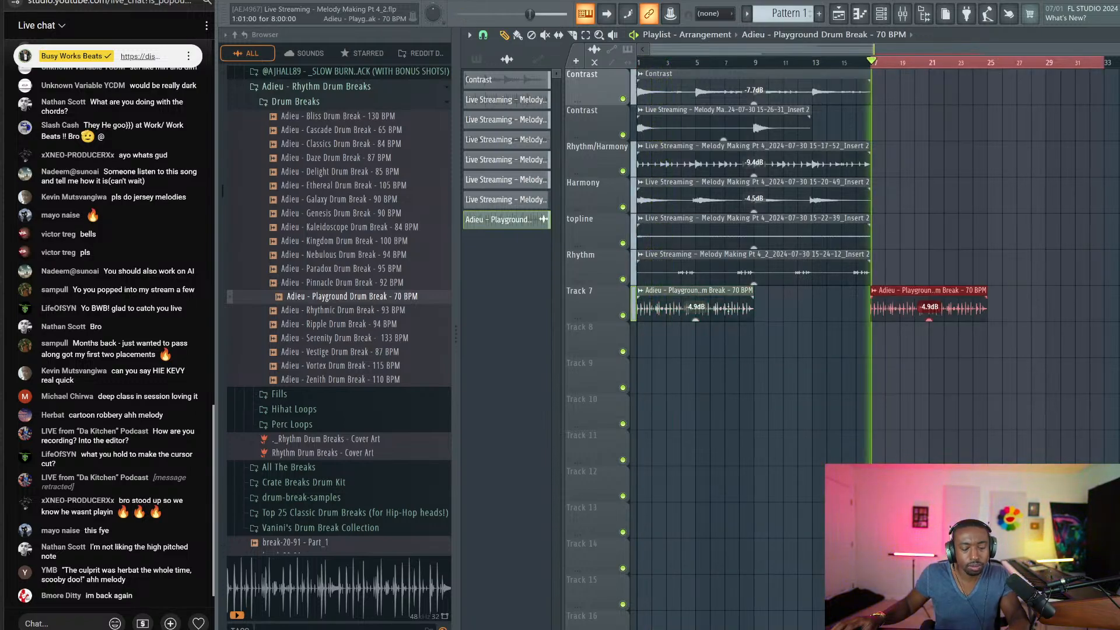
pyautogui.moveTo(931, 305); pyautogui.dragTo(814, 304)
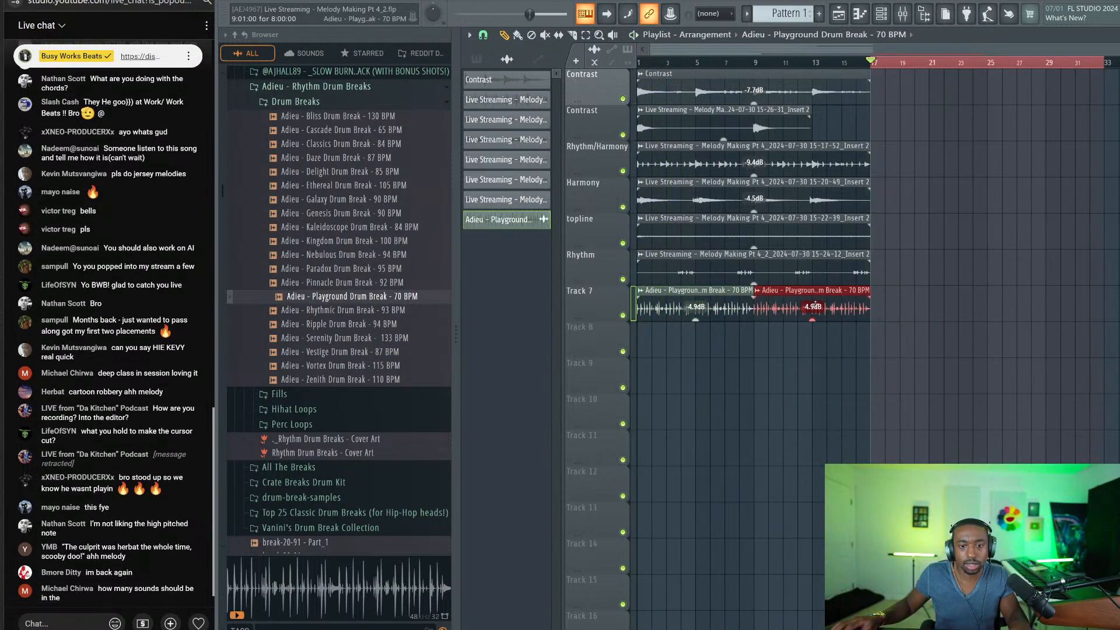
# Step: Set the loop range to bars 1 to 17 and play the arrangement with the Playground drum break
pyautogui.moveTo(873, 63); pyautogui.dragTo(639, 63)
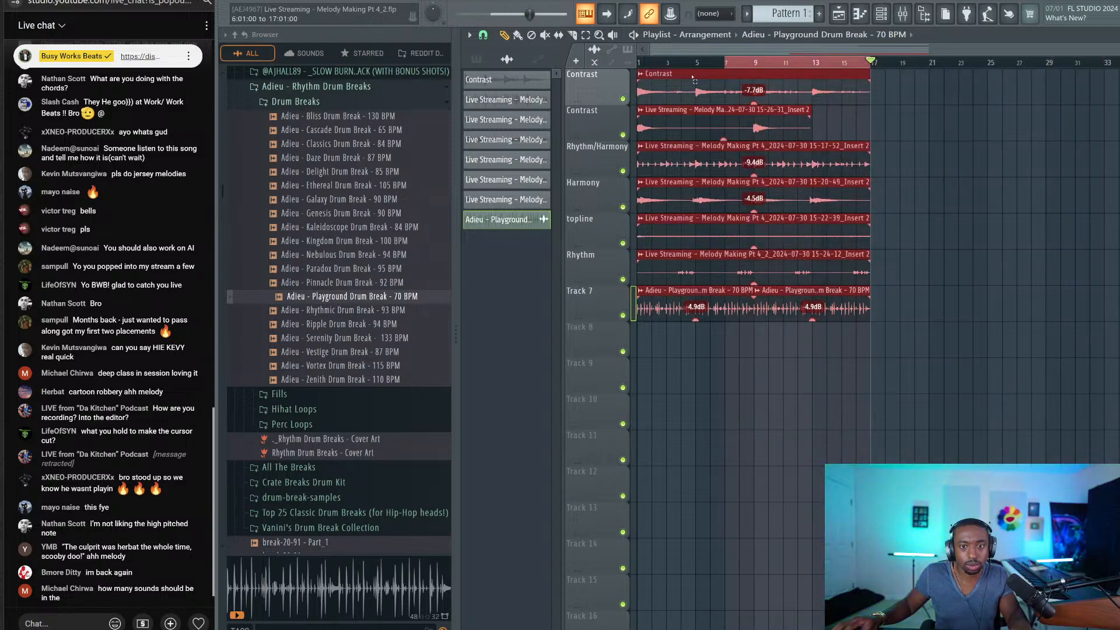
pyautogui.keyDown('ctrl'); pyautogui.click(904, 151); pyautogui.keyUp('ctrl')
pyautogui.press('space')
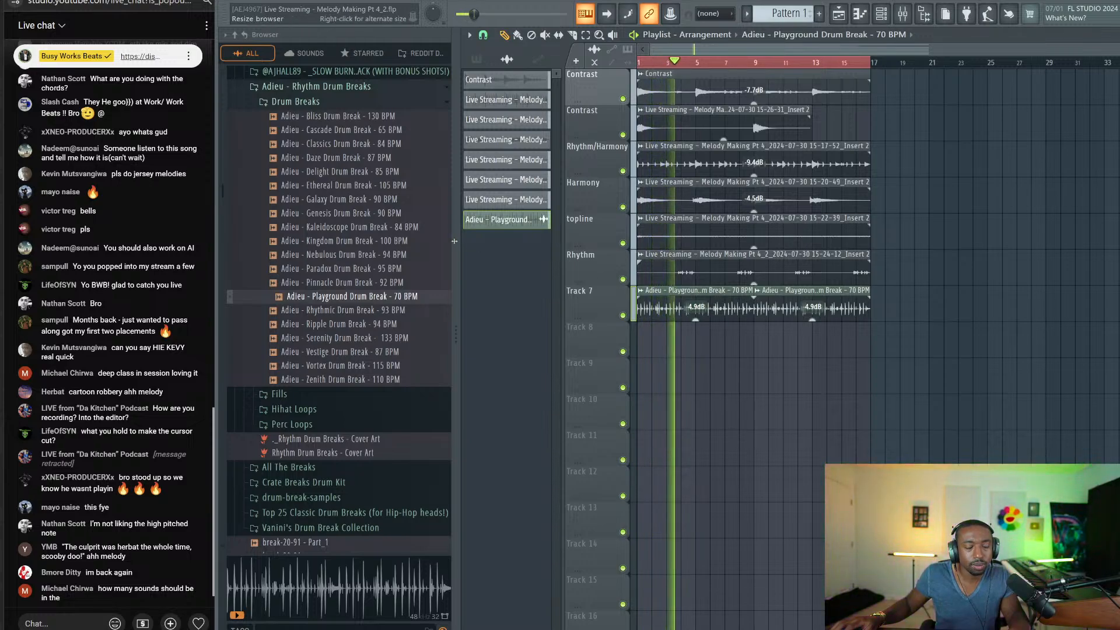
pyautogui.press('space')
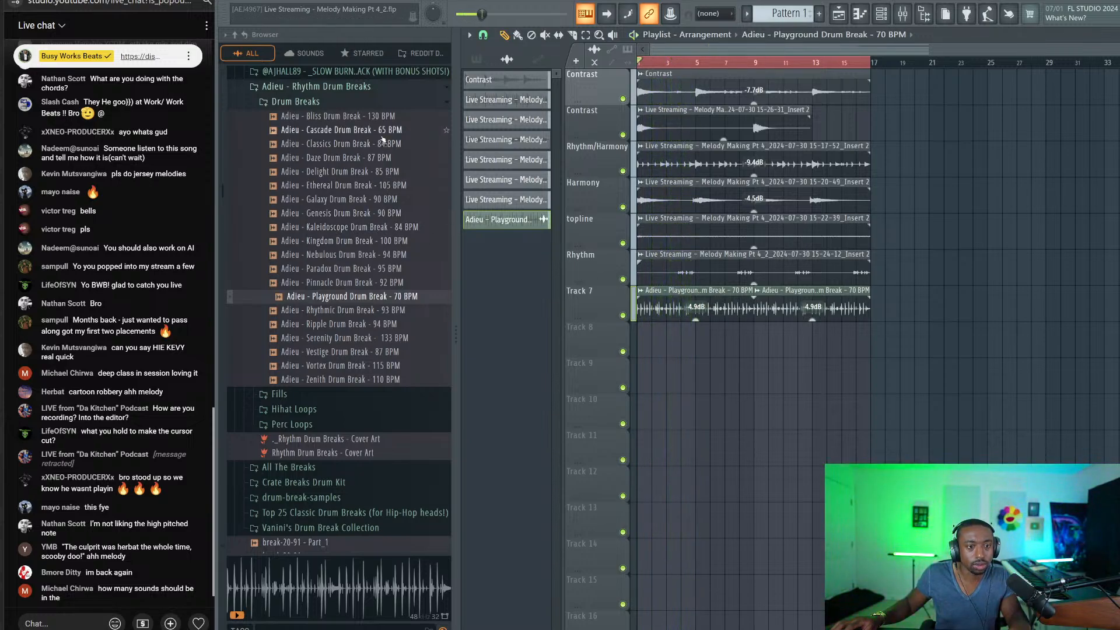
# Step: Preview the Cascade Drum Break at 65 BPM and use it on Track 7 at bar 1 in place of the Playground clips
pyautogui.click(381, 131)
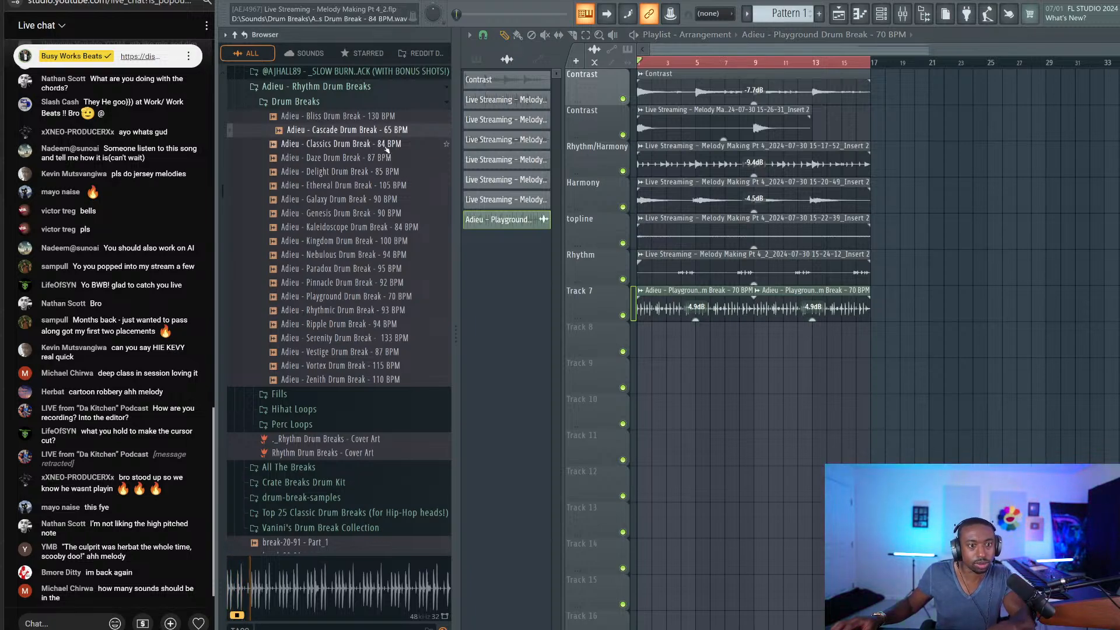
pyautogui.rightClick(713, 302)
pyautogui.rightClick(765, 303)
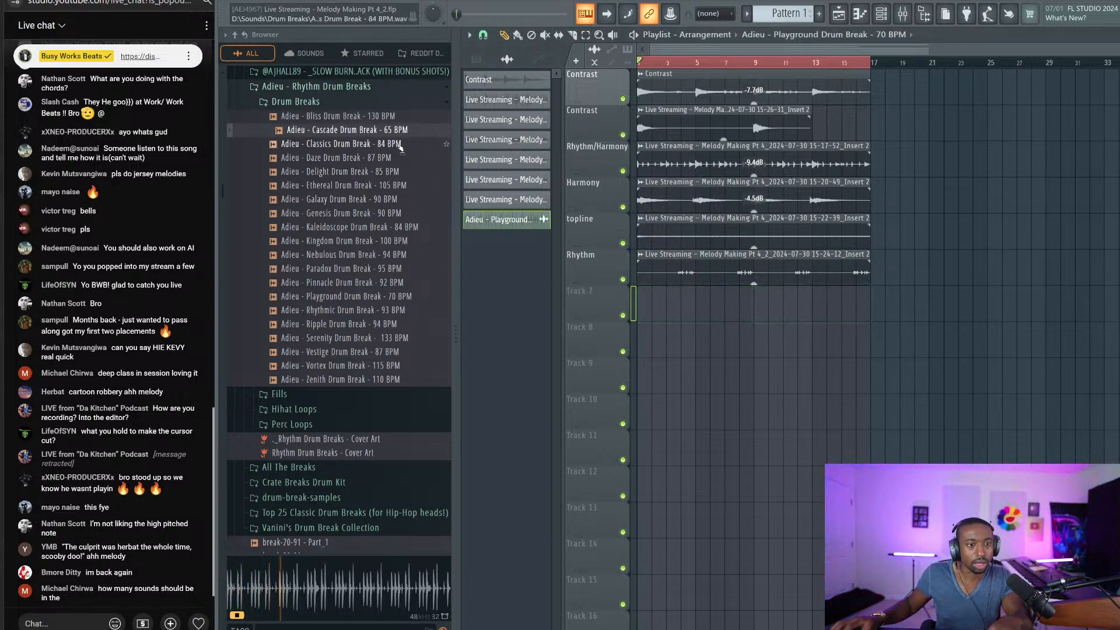
pyautogui.moveTo(386, 133); pyautogui.dragTo(648, 302)
pyautogui.moveTo(701, 306); pyautogui.dragTo(694, 307)
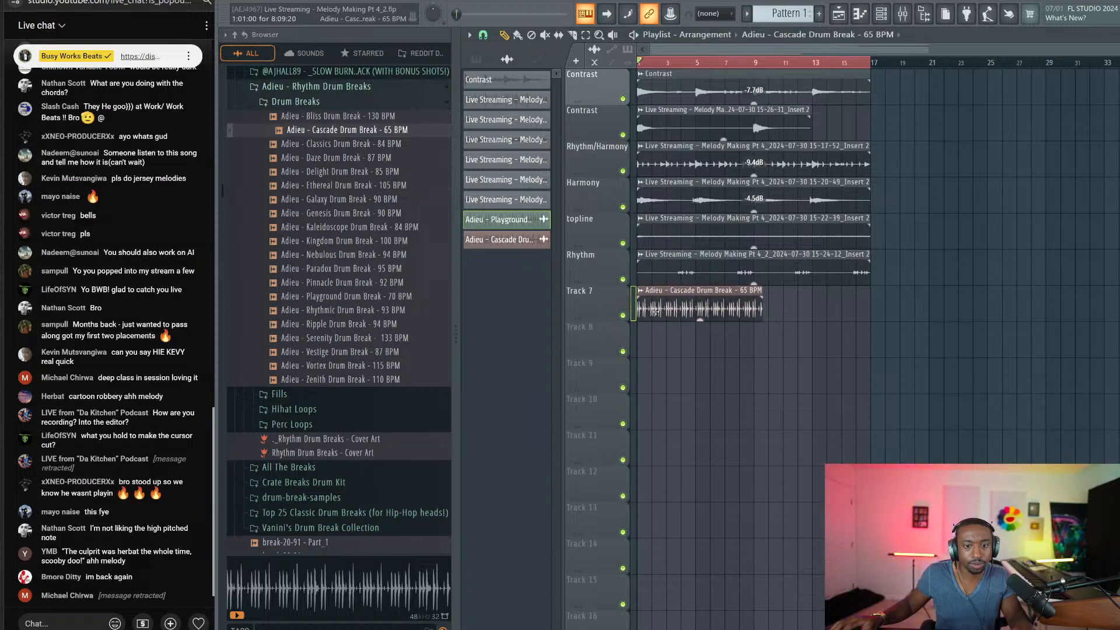
# Step: Set the Cascade Drum Break's time-stretching mode to Stretch and fit the clip to eight bars
pyautogui.doubleClick(716, 310)
pyautogui.click(797, 144)
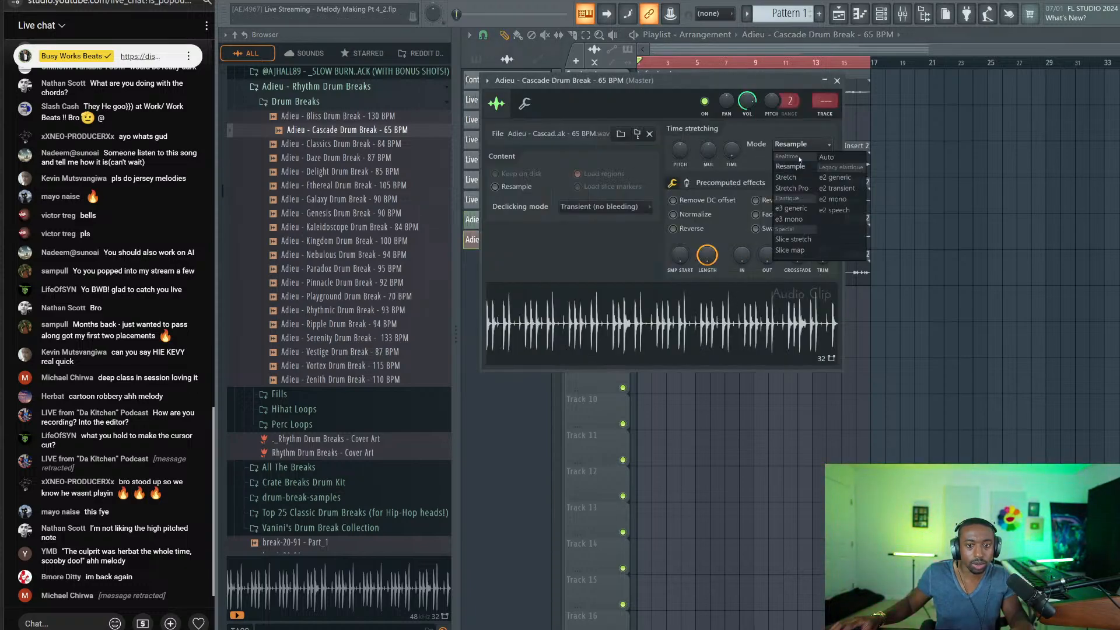
pyautogui.click(793, 177)
pyautogui.moveTo(642, 80); pyautogui.dragTo(675, 398)
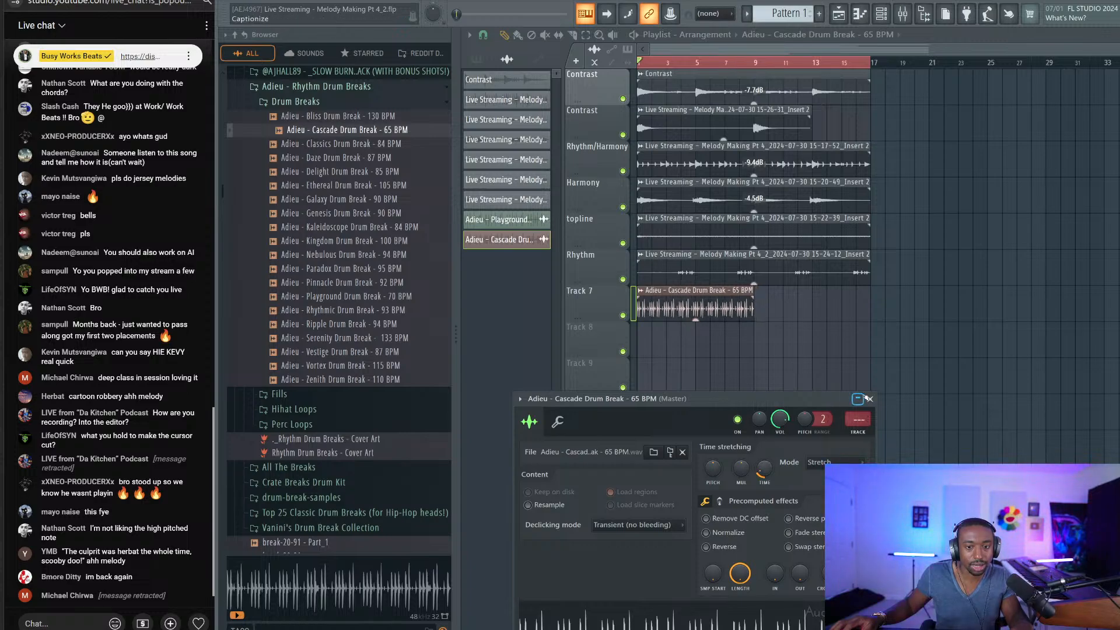
pyautogui.click(869, 398)
# Step: Duplicate the Cascade Drum Break clip to bar 9 on Track 7 and play the arrangement
pyautogui.click(711, 305)
pyautogui.hotkey('ctrl', 'b')
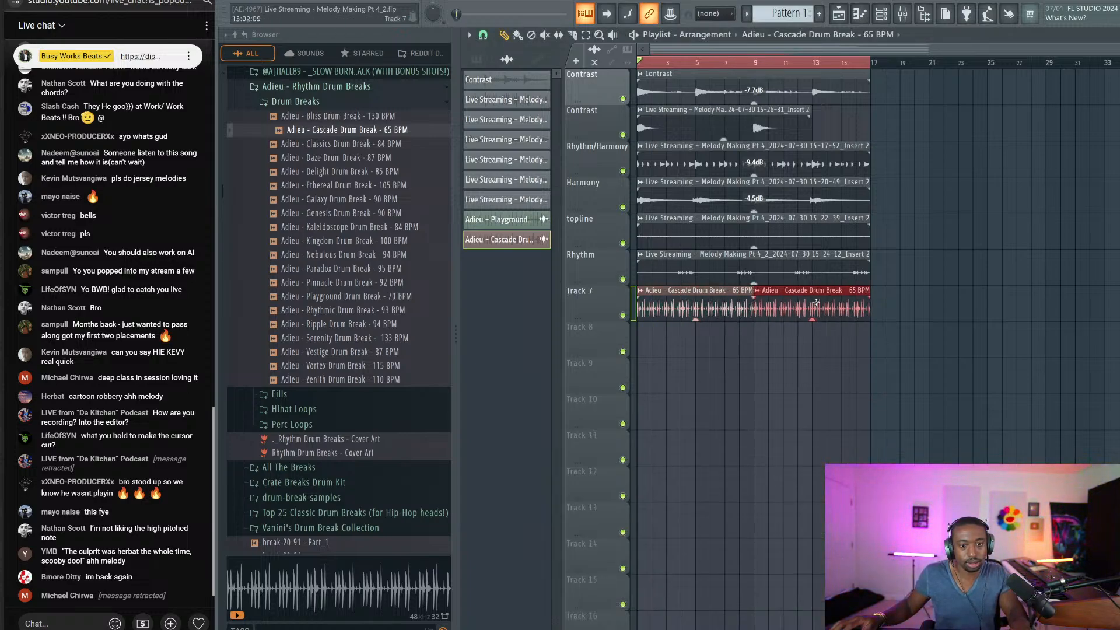
pyautogui.press('space')
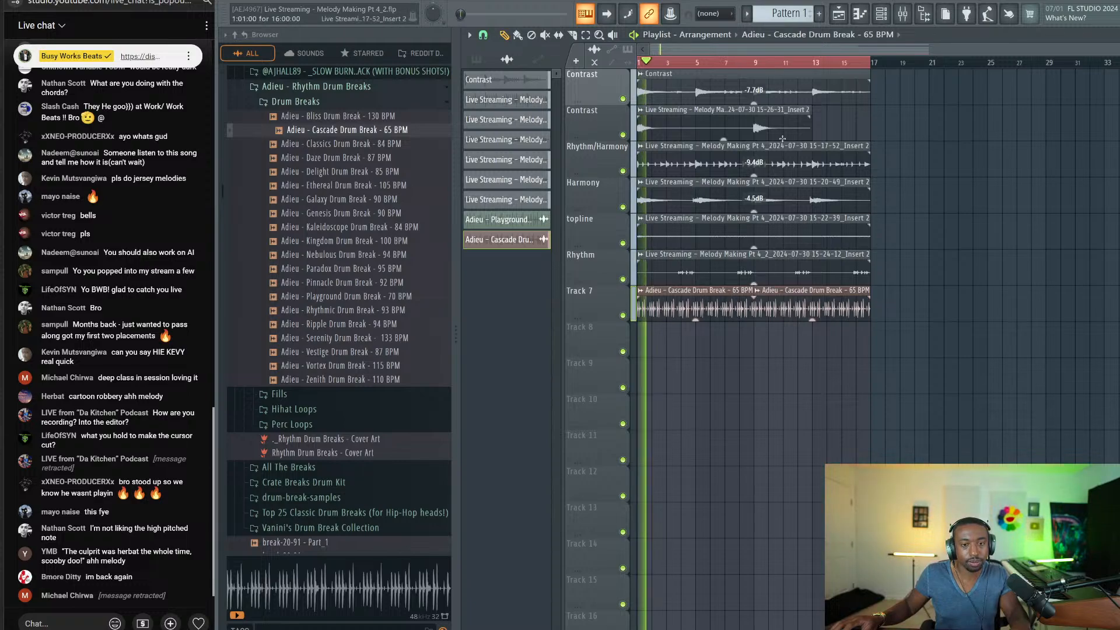
# Step: Check the audio channels in the channel rack and the track levels in the mixer
pyautogui.click(881, 14)
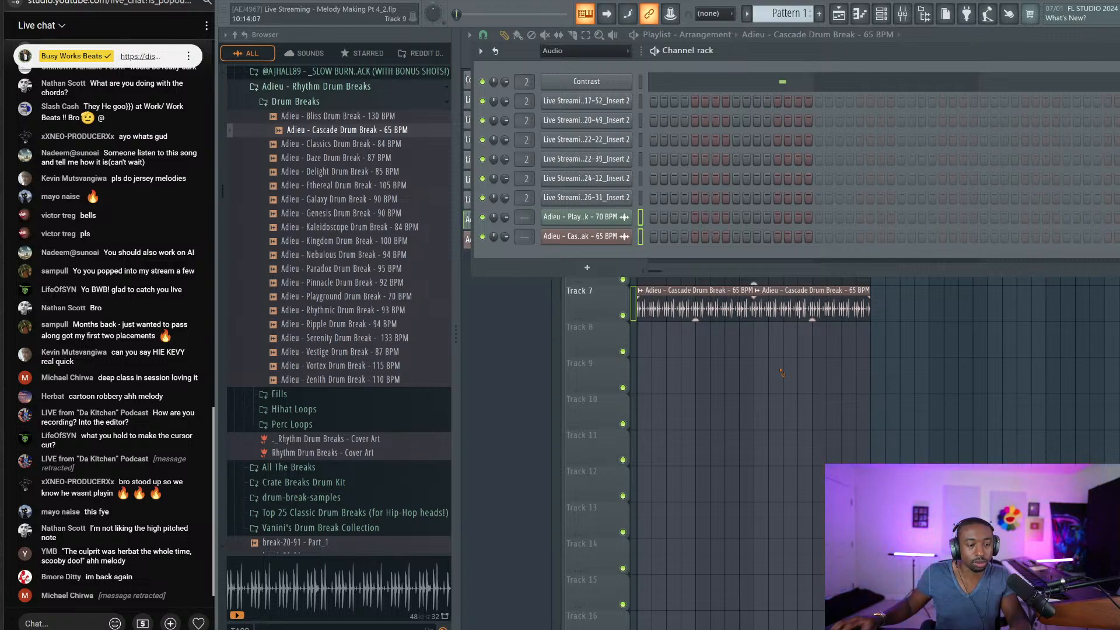
pyautogui.press('F6')
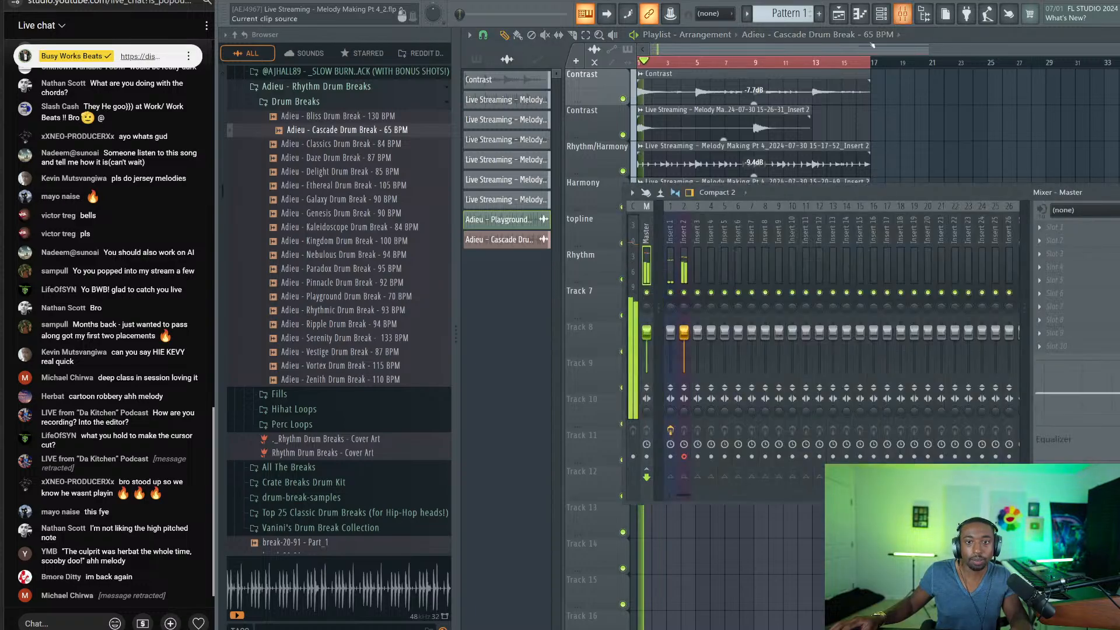
pyautogui.click(901, 16)
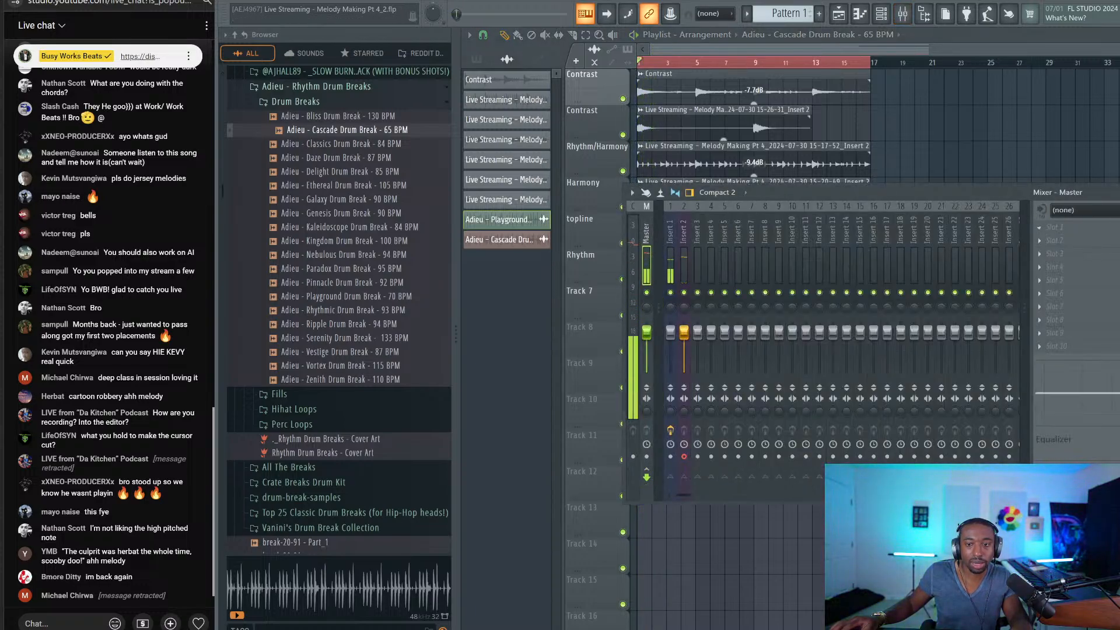
# Step: Add Fruity Soft Clipper to the Master track's second effect slot, raise its threshold and play the arrangement
pyautogui.click(1086, 228)
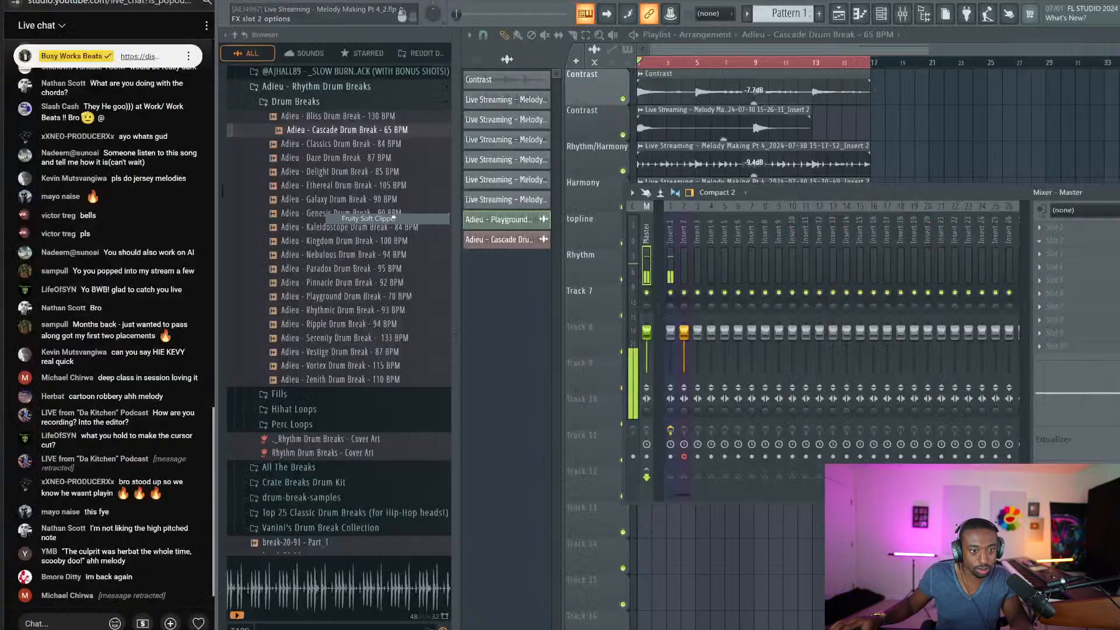
pyautogui.click(368, 218)
pyautogui.moveTo(552, 175); pyautogui.dragTo(558, 135)
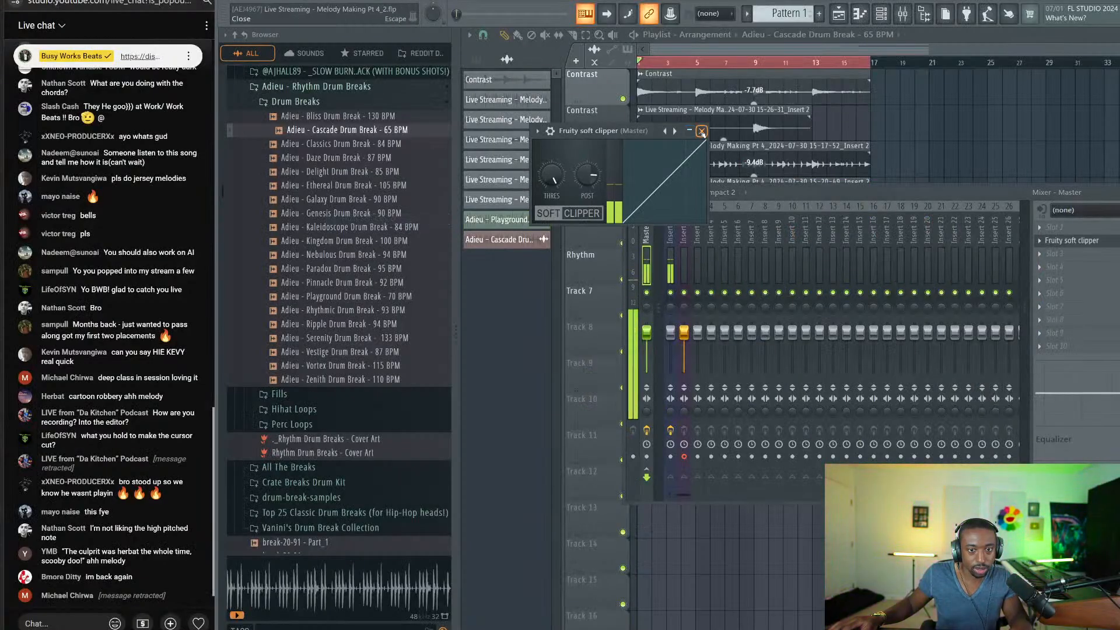
pyautogui.click(702, 132)
pyautogui.press('F9')
pyautogui.press('space')
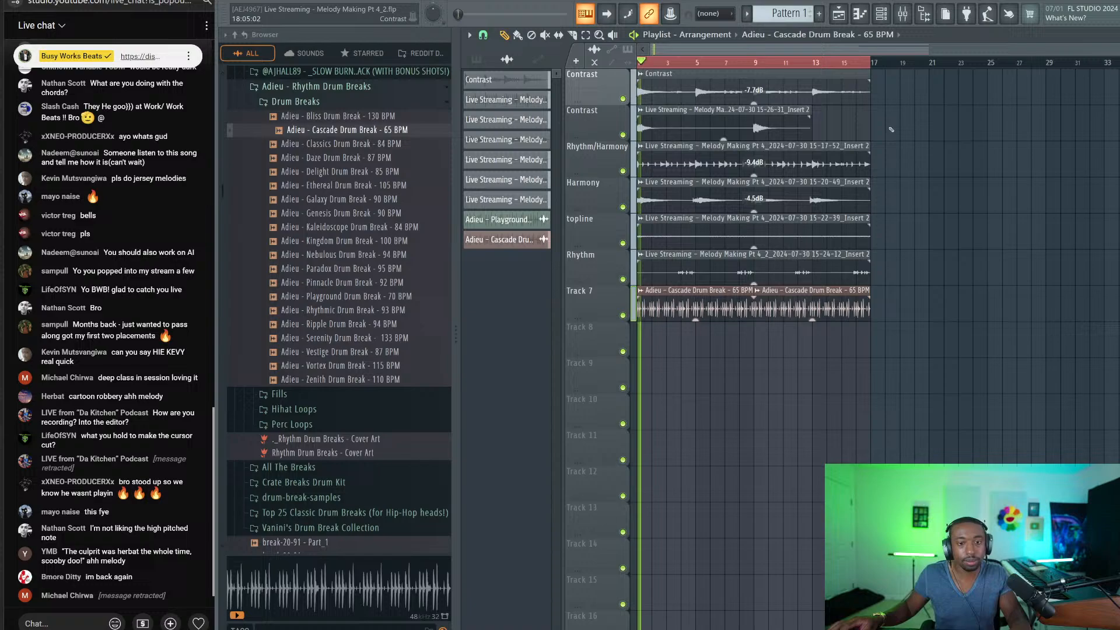
# Step: Check the mixer levels while the arrangement plays with the soft clipper active, and stop playback
pyautogui.click(904, 13)
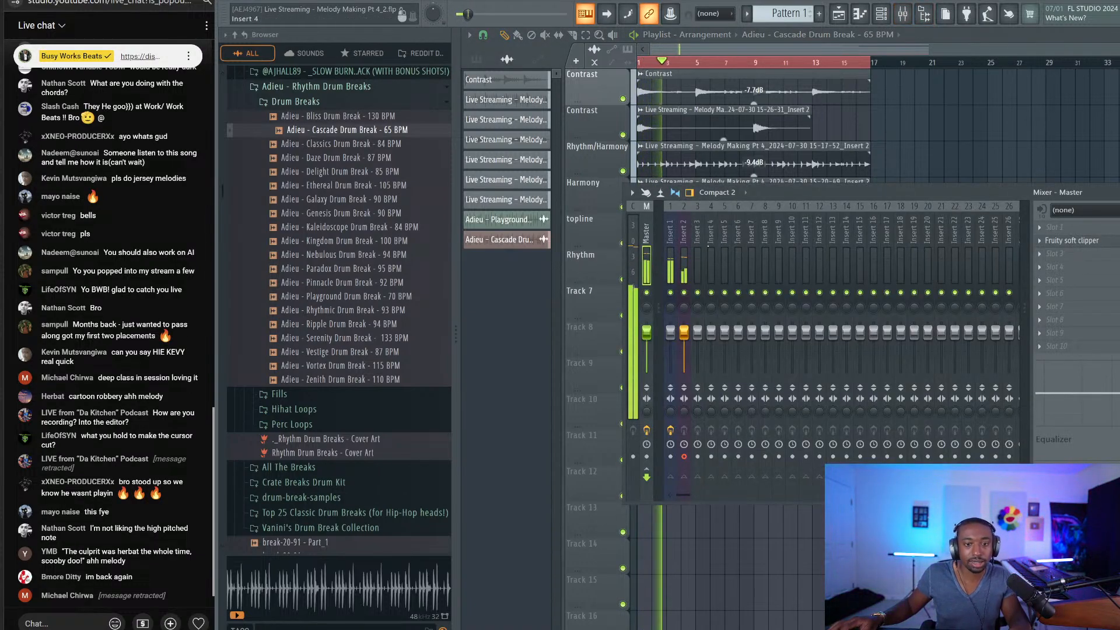
pyautogui.press('F9')
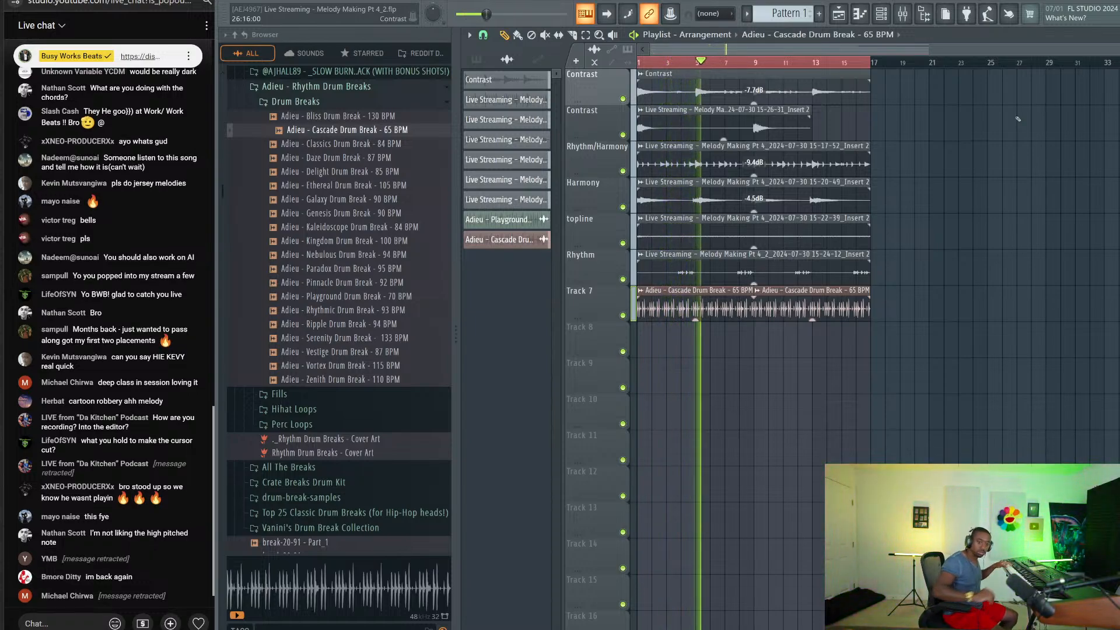
pyautogui.press('space')
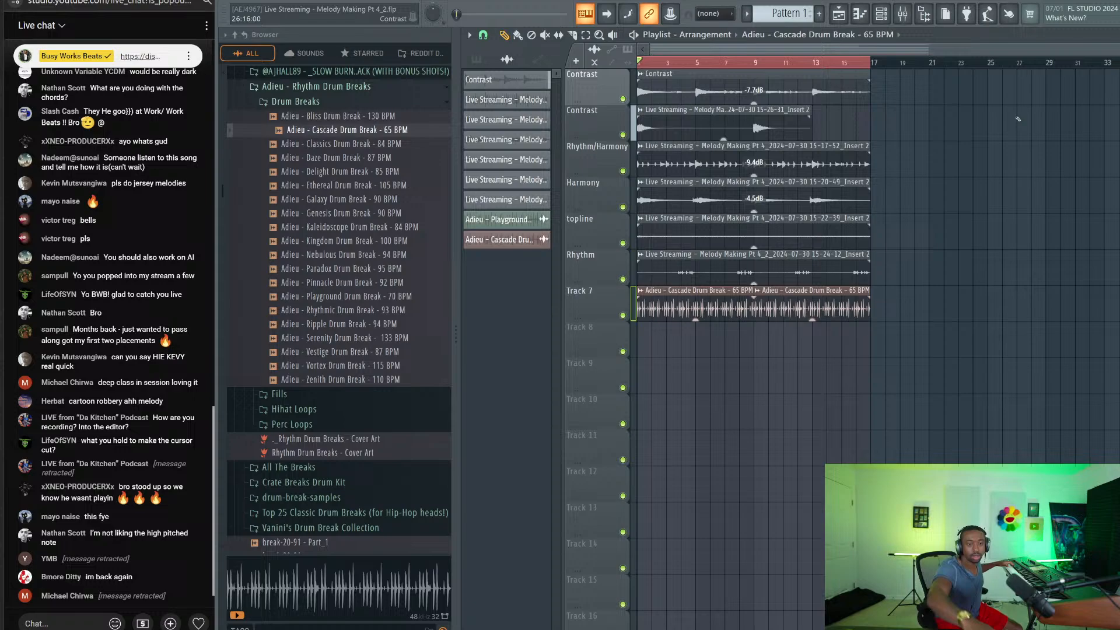
# Step: Record a 16-bar take through Insert 2 onto Track 8, set its clip volume to -6.3 dB and play it back
pyautogui.click(903, 14)
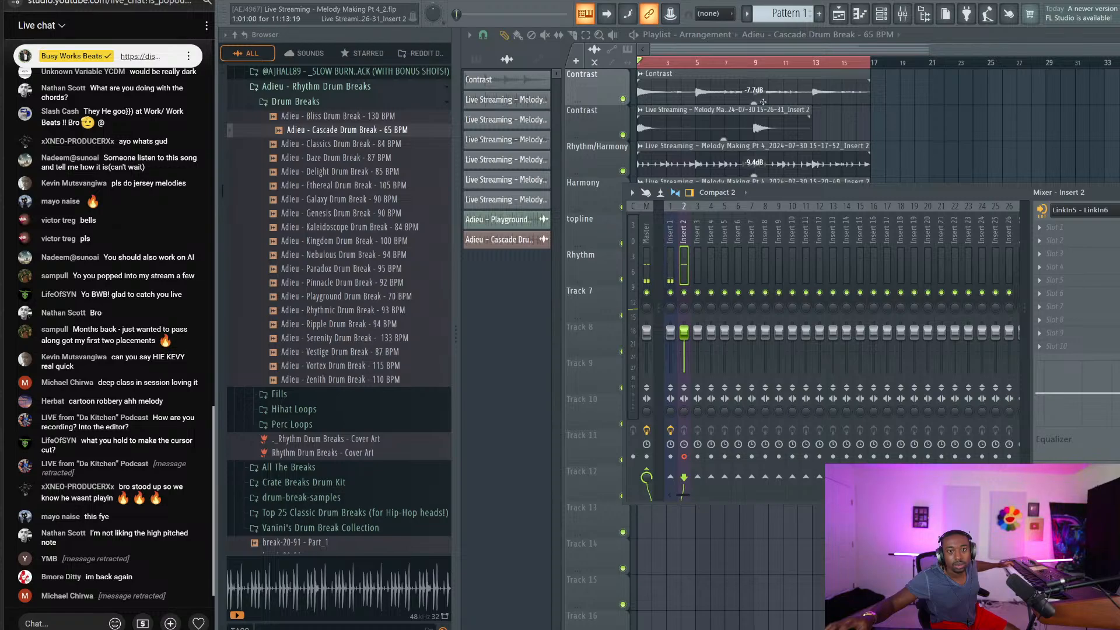
pyautogui.press('F9')
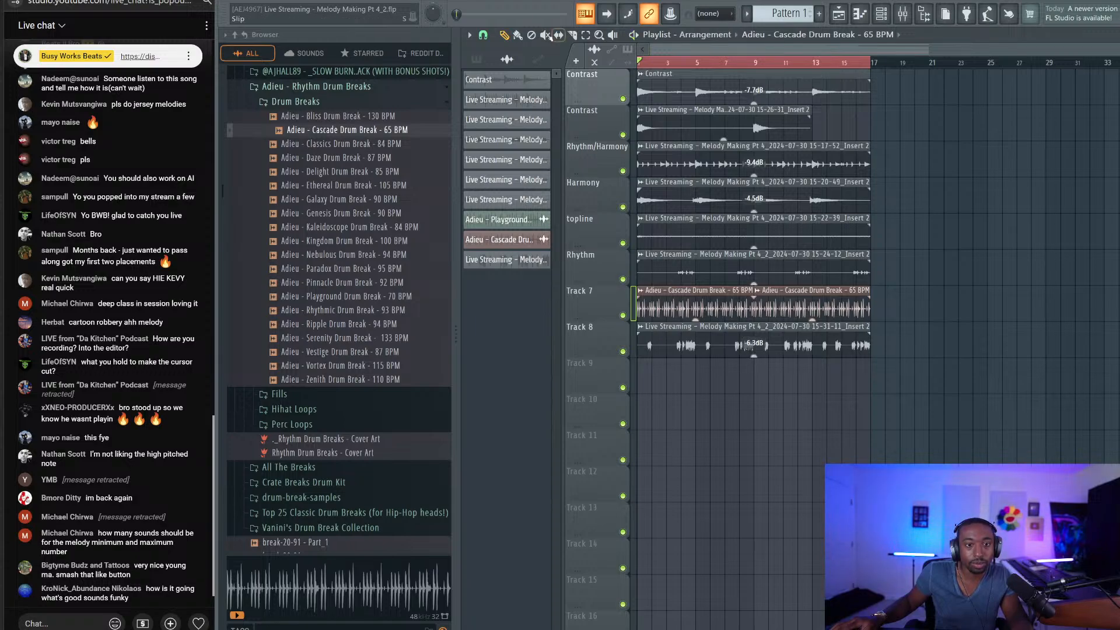
pyautogui.press('space')
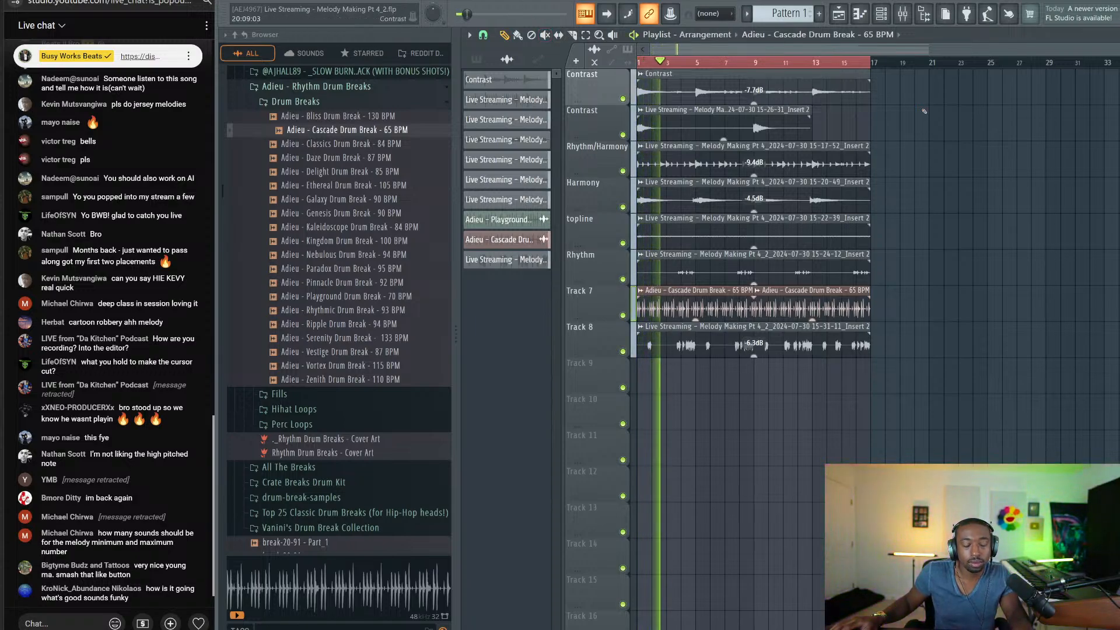
# Step: Check the audio channels in the channel rack and the Insert 2 level in the mixer
pyautogui.click(881, 13)
pyautogui.click(880, 13)
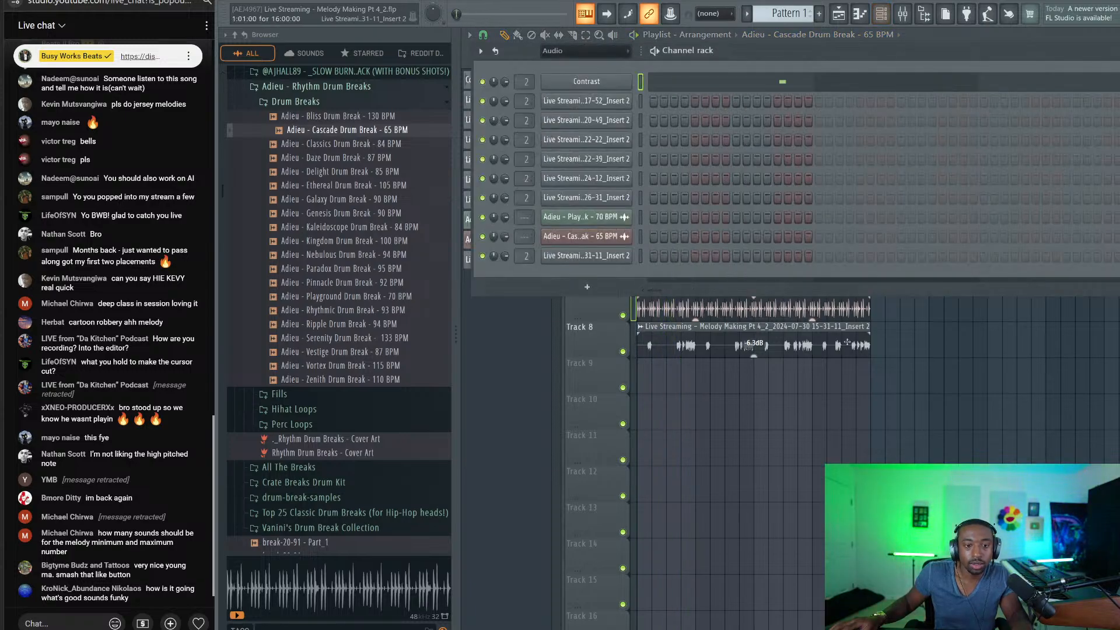
pyautogui.press('space')
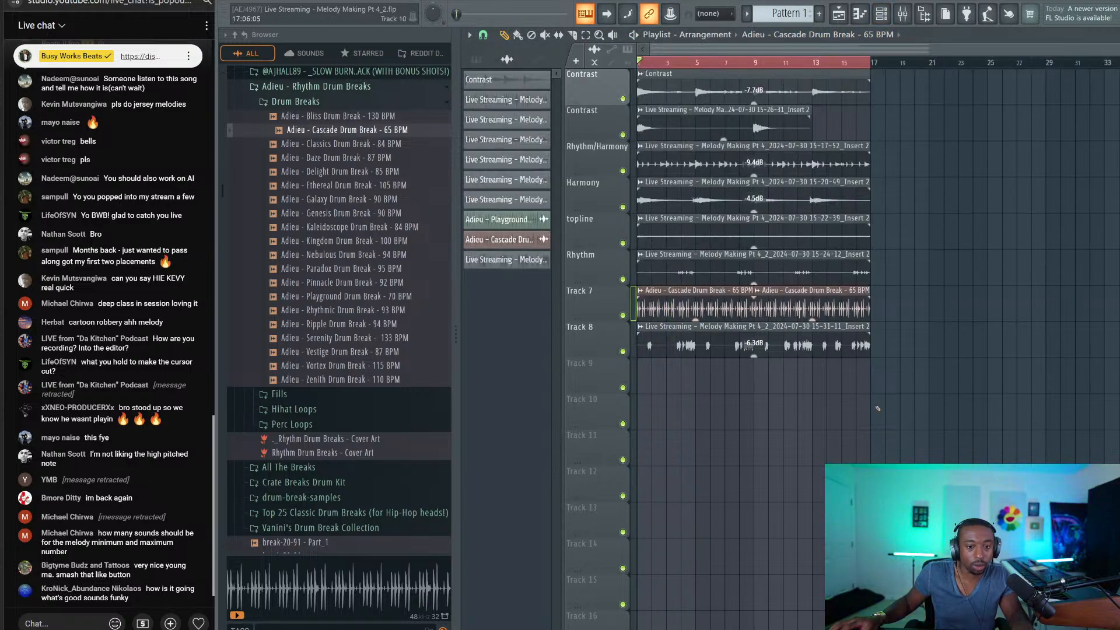
pyautogui.click(902, 14)
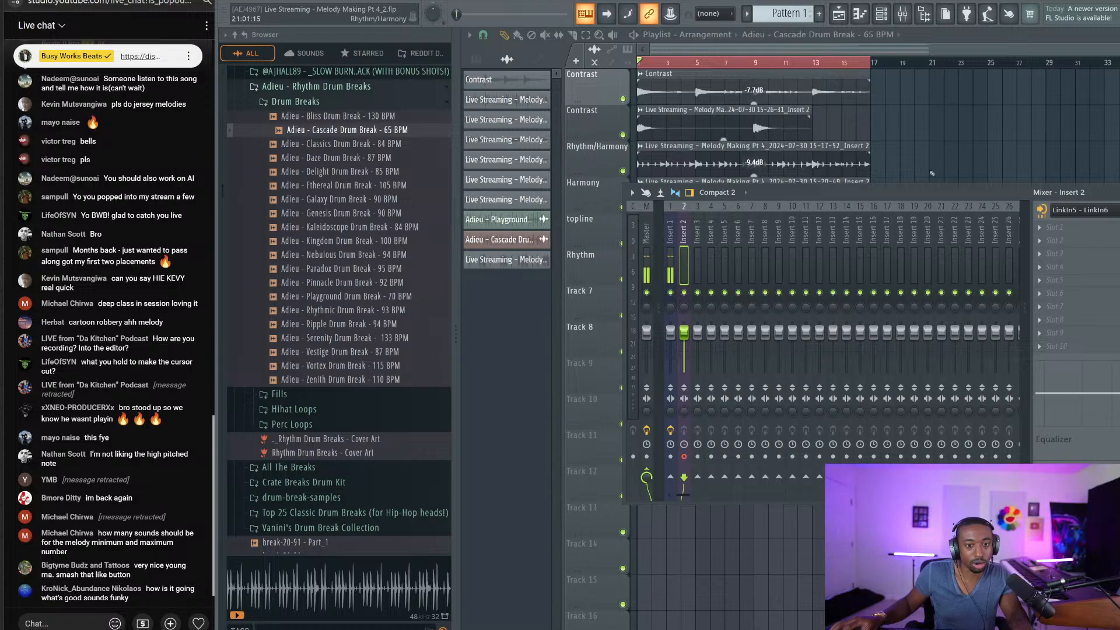
# Step: Play the arrangement with the Track 8 take while checking the mixer levels, and save the project
pyautogui.press('space')
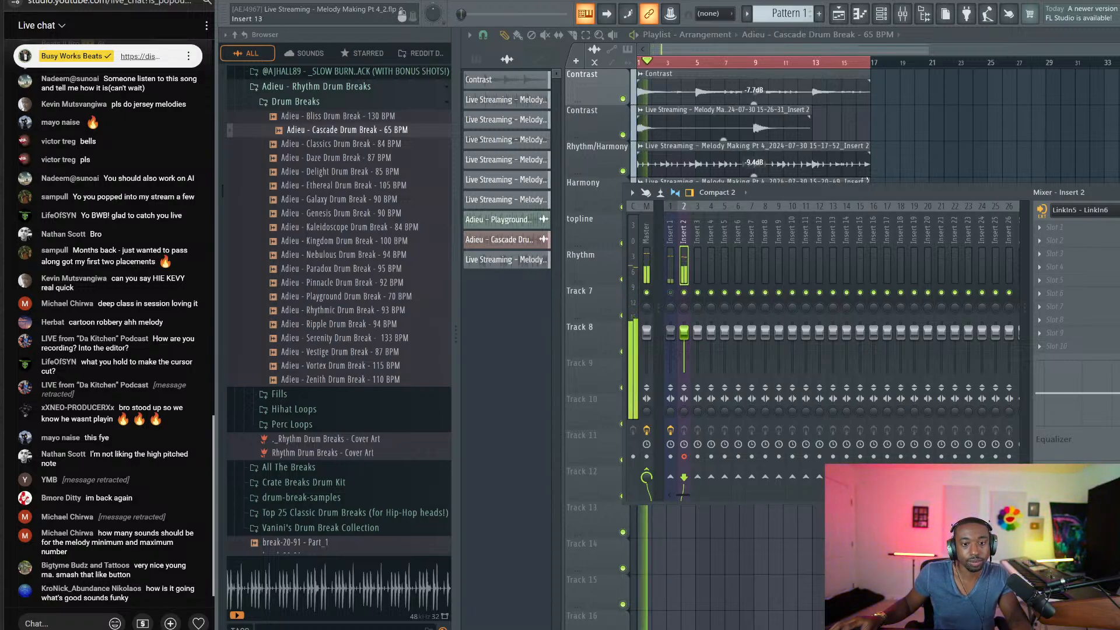
pyautogui.press('F9')
pyautogui.hotkey('ctrl', 's')
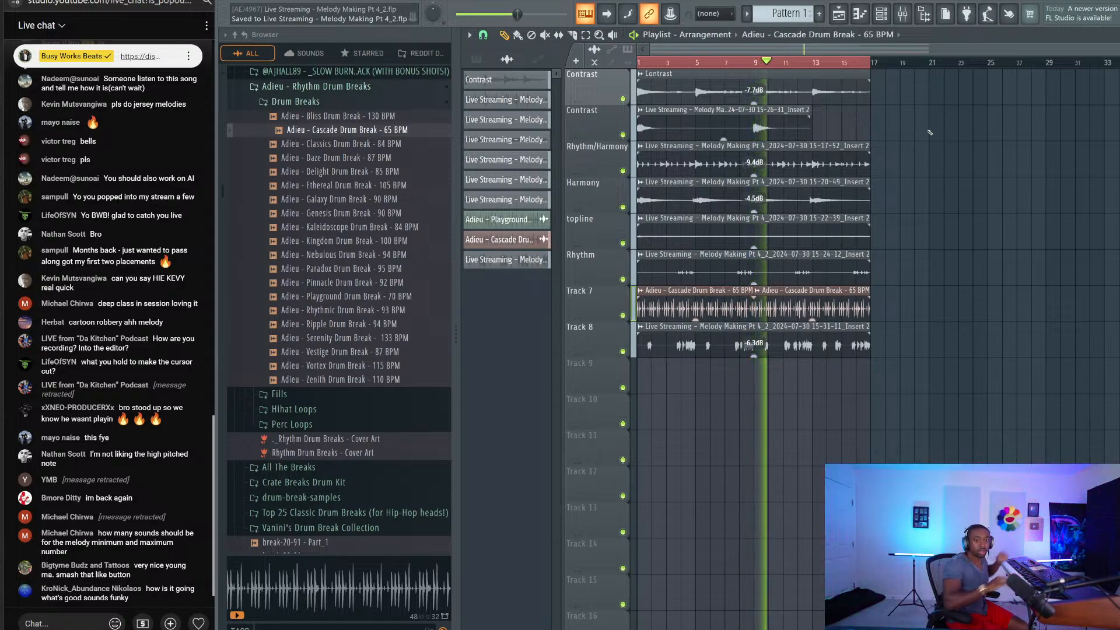
pyautogui.click(902, 13)
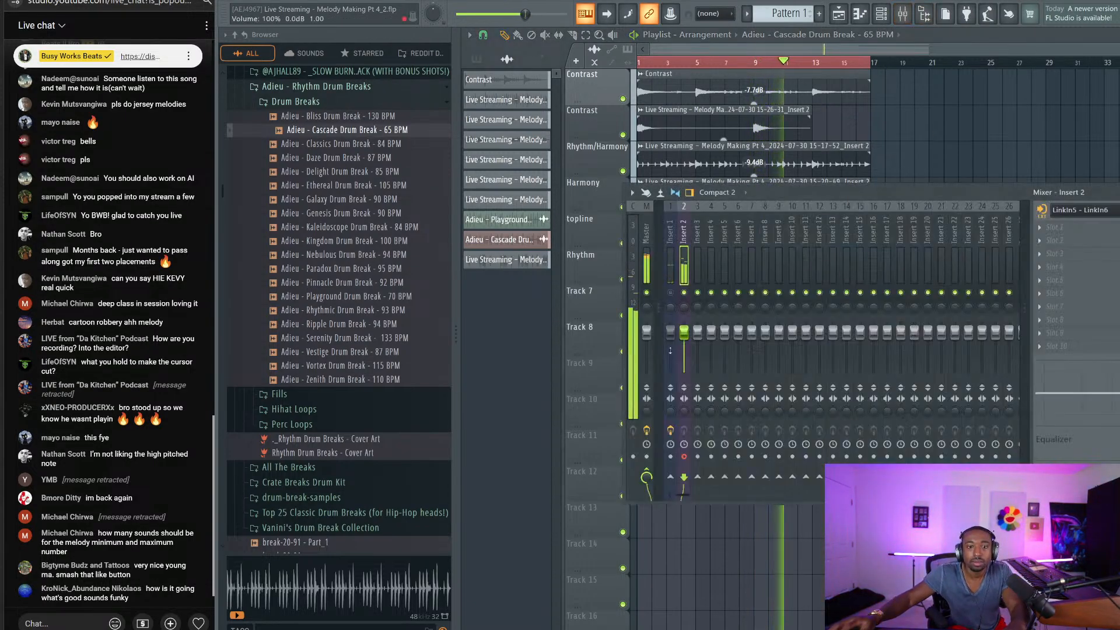
pyautogui.press('space')
pyautogui.press('F9')
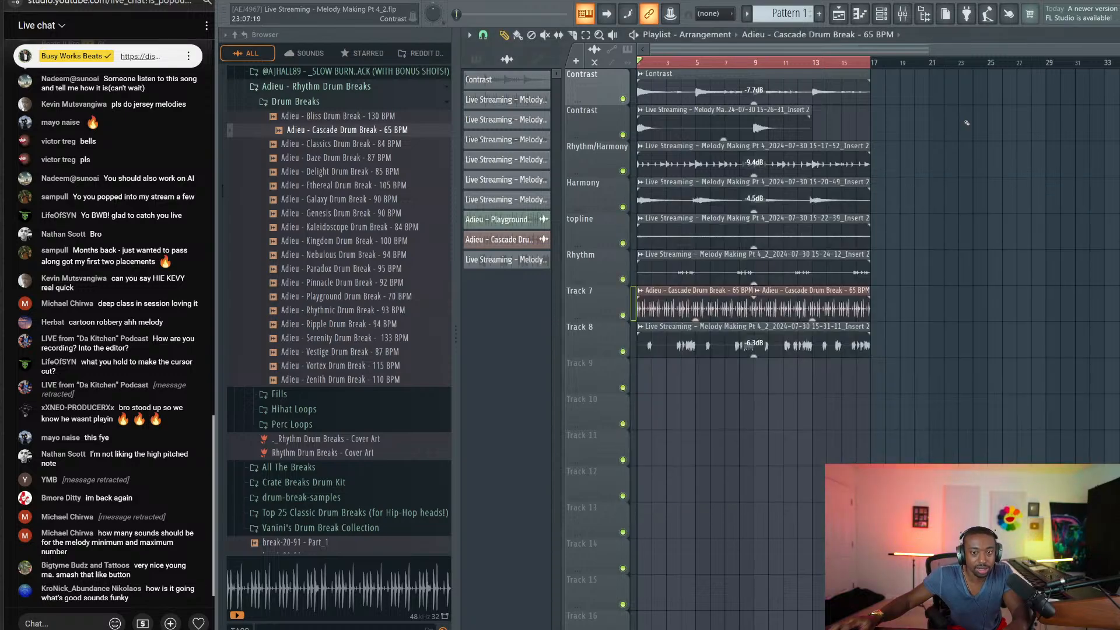
pyautogui.hotkey('ctrl', 's')
# Step: Check the Insert 2 input in the mixer and record a 16-bar take onto Track 9
pyautogui.click(901, 18)
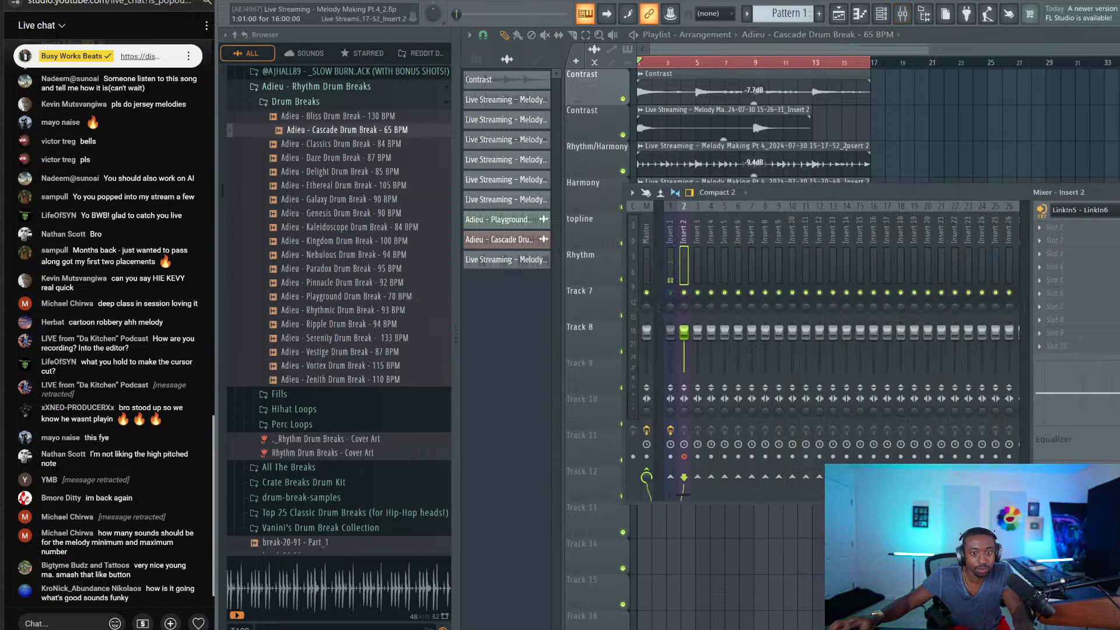
pyautogui.press('F9')
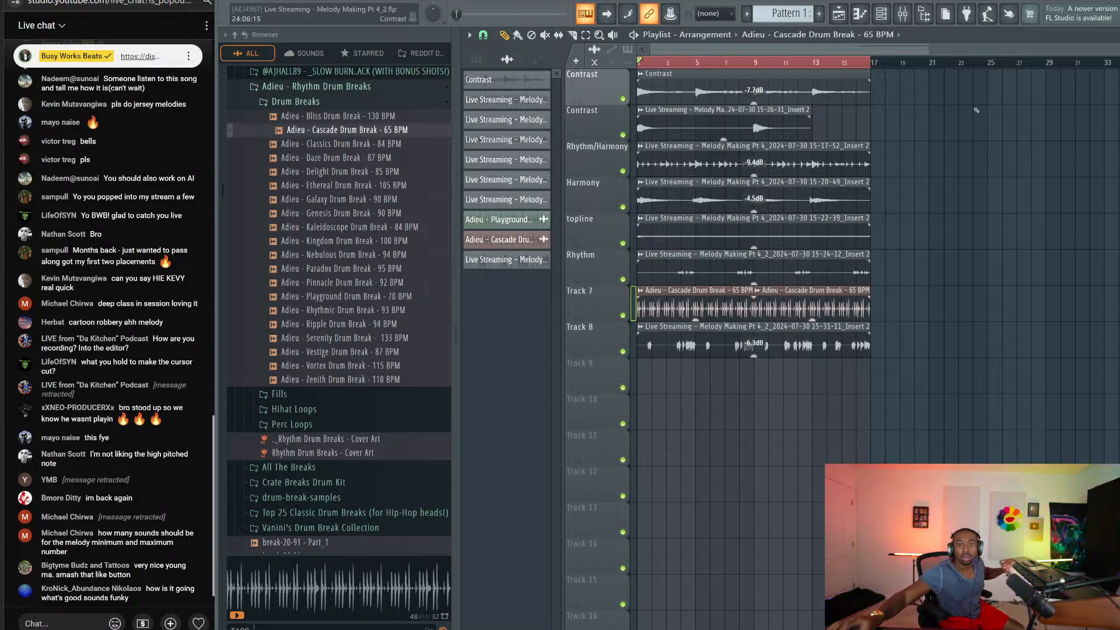
pyautogui.click(902, 14)
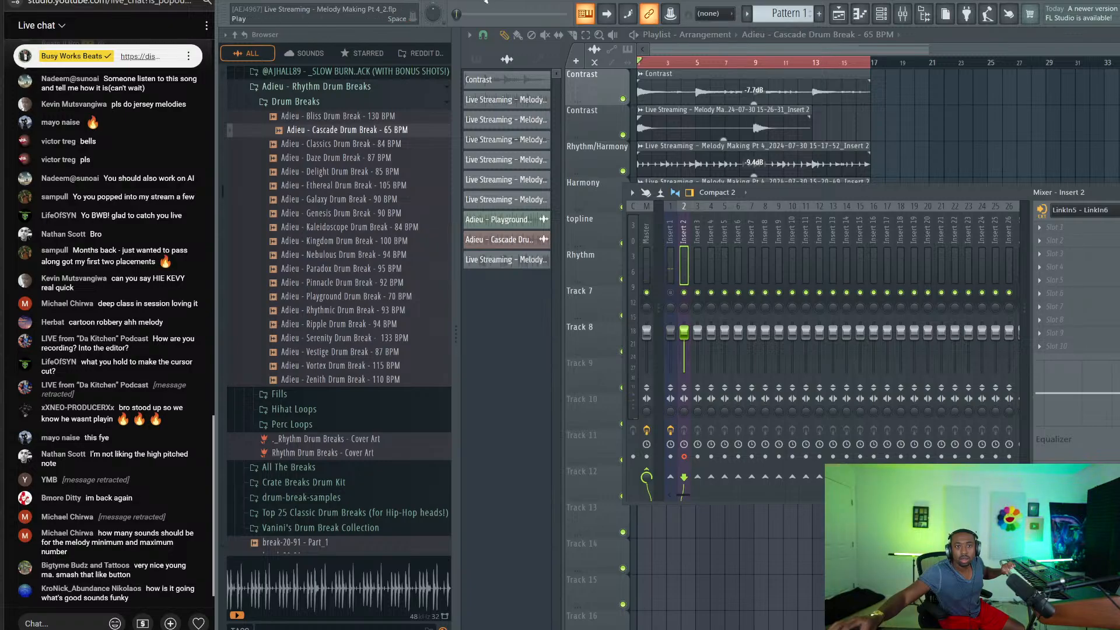
pyautogui.click(484, 2)
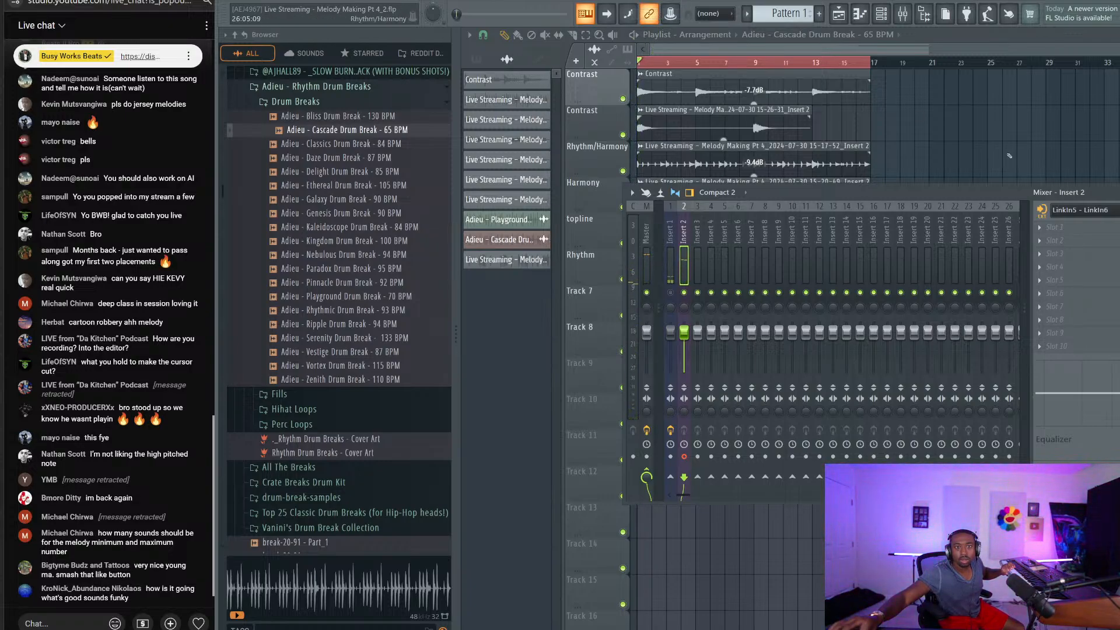
pyautogui.press('F9')
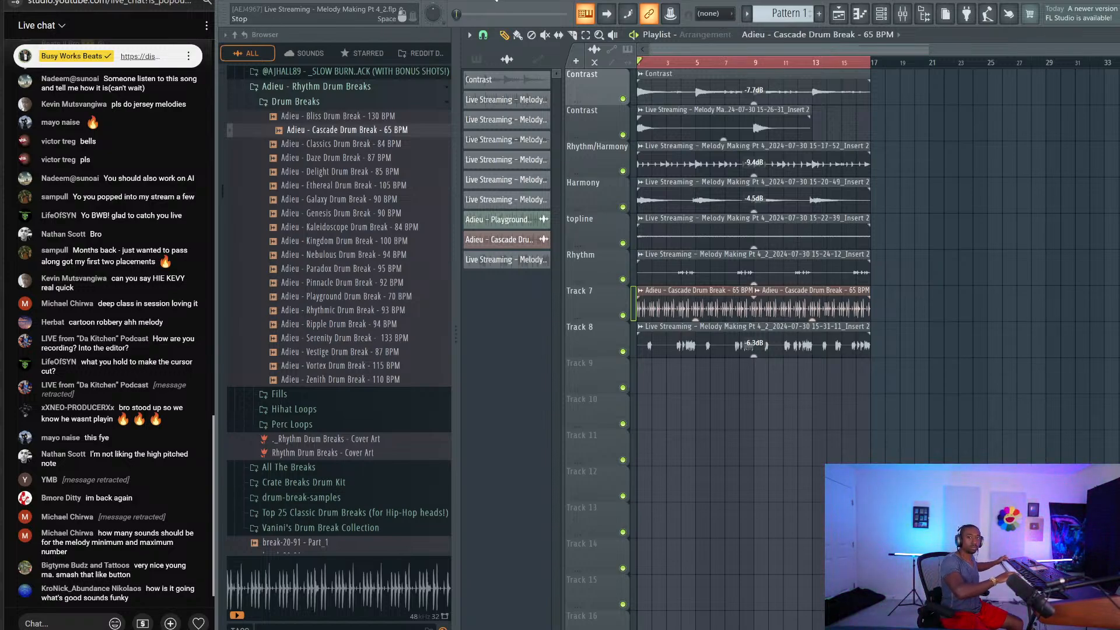
pyautogui.press('space')
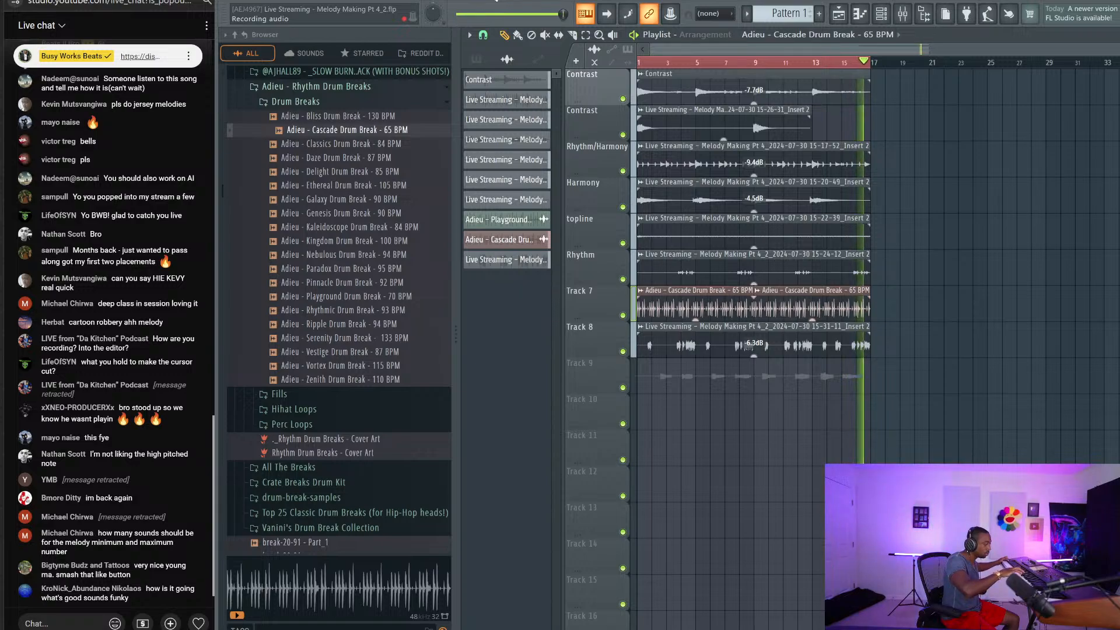
pyautogui.press('space')
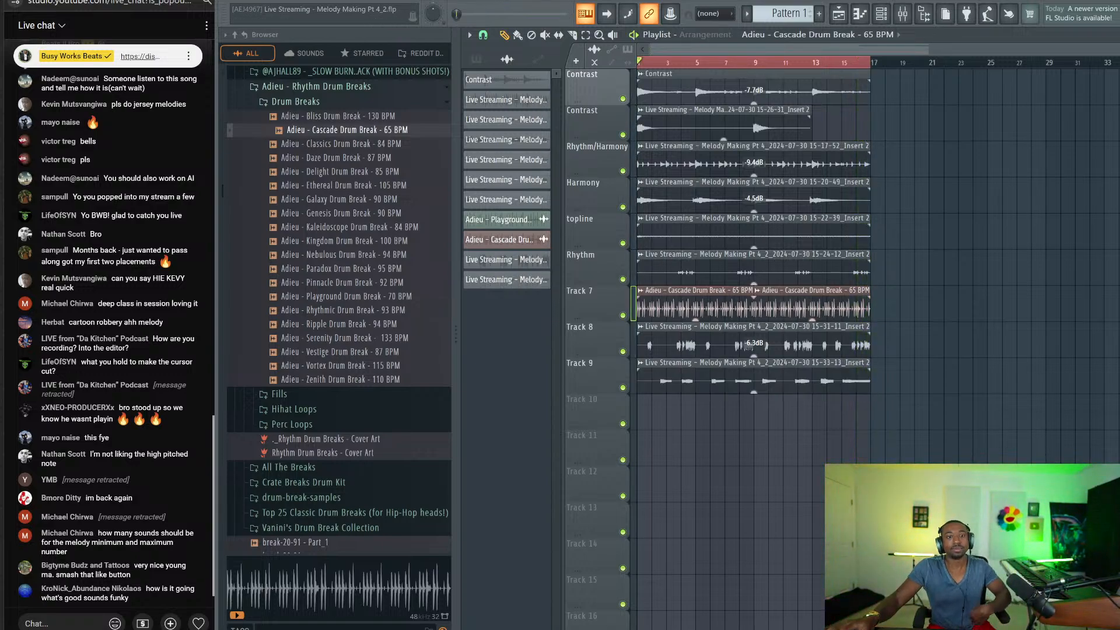
# Step: Lower the Track 9 clip's volume to -8.6 dB during playback and save the project
pyautogui.press('space')
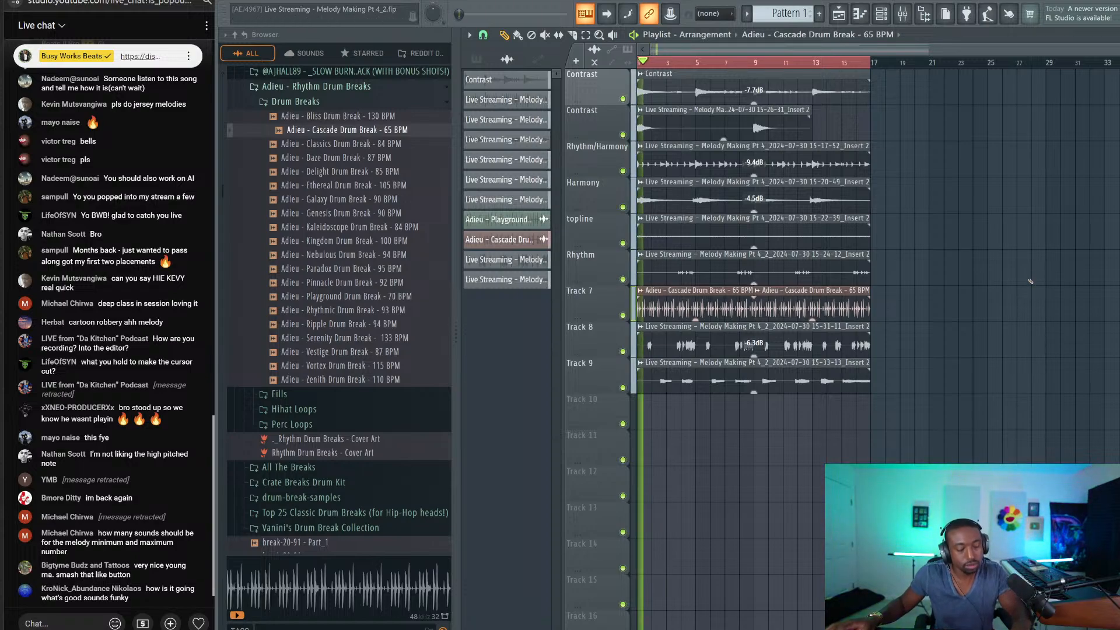
pyautogui.moveTo(753, 392); pyautogui.dragTo(753, 403)
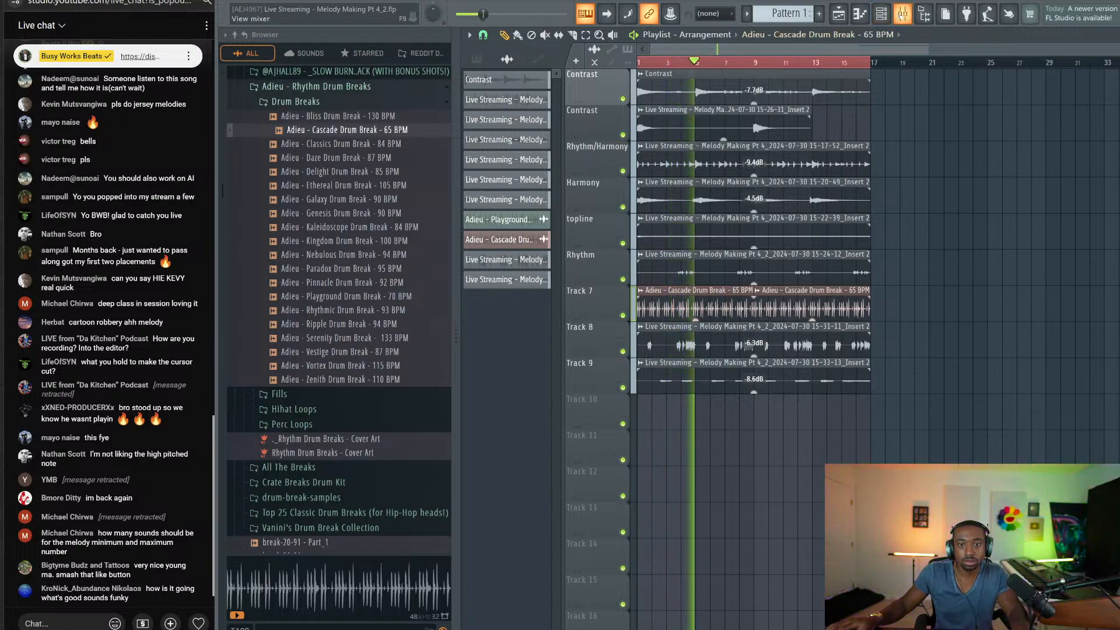
pyautogui.click(902, 14)
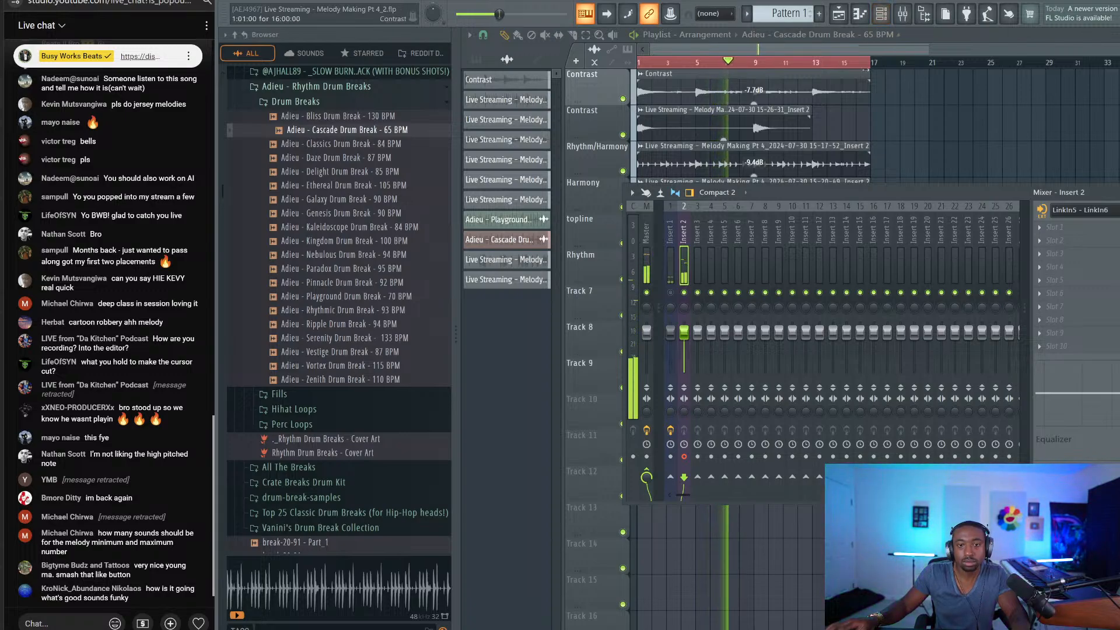
pyautogui.click(902, 13)
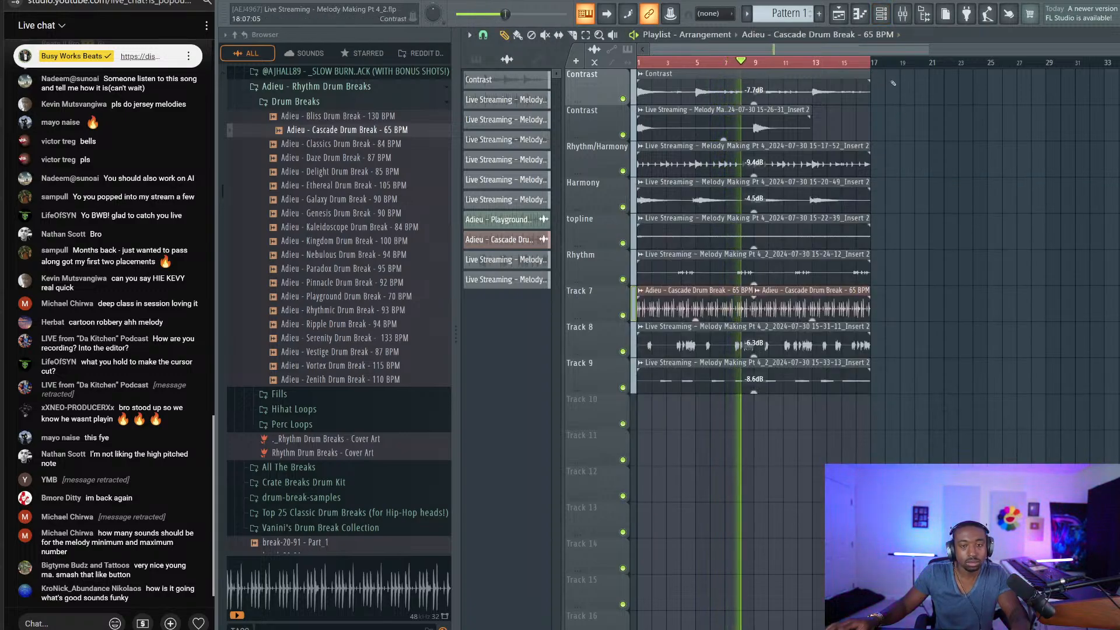
pyautogui.click(881, 13)
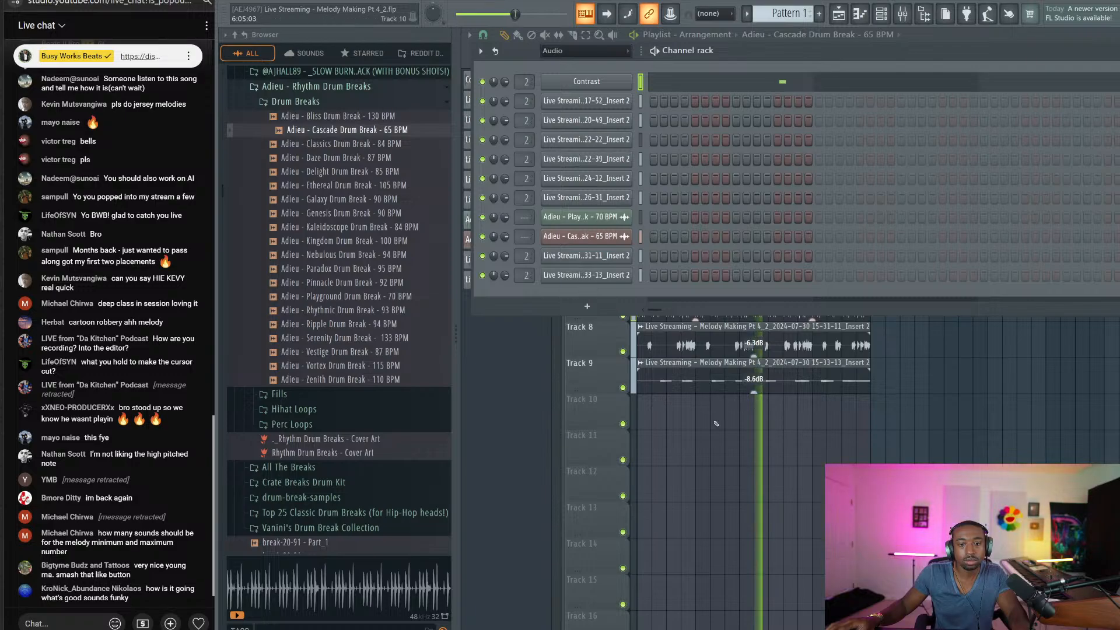
pyautogui.click(881, 14)
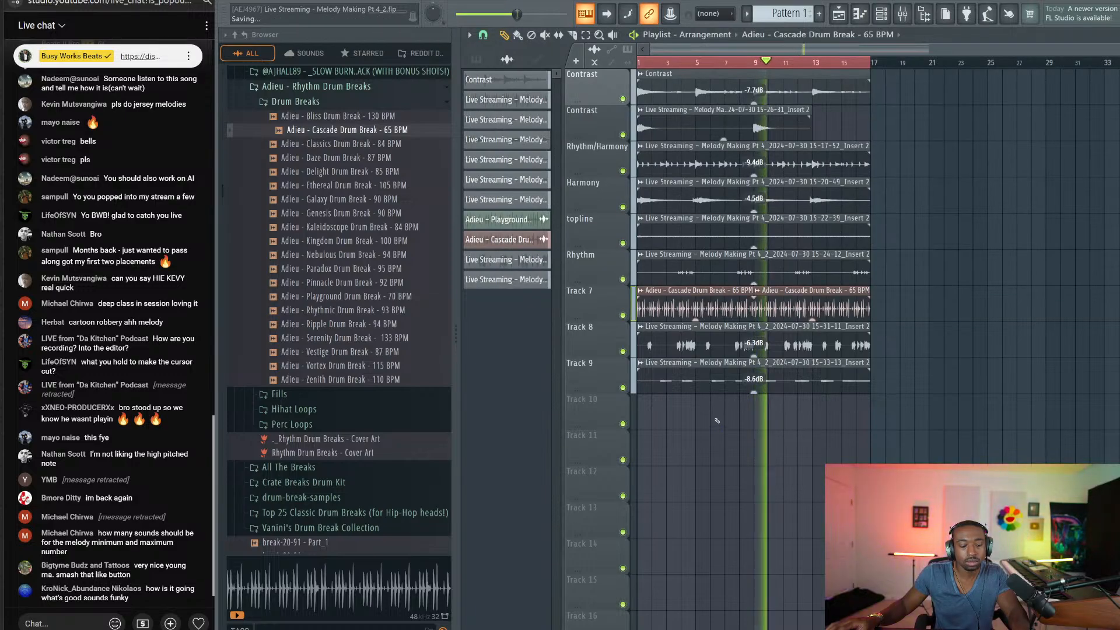
# Step: Compare the Insert 1 and Insert 2 levels in the mixer during playback and after stopping
pyautogui.click(900, 19)
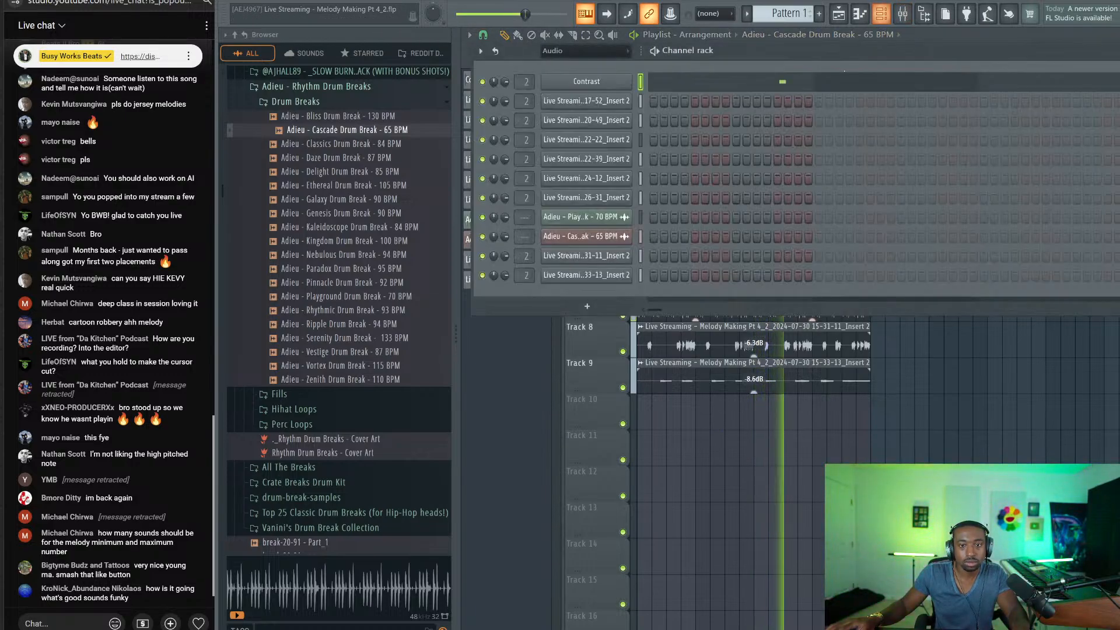
pyautogui.click(904, 18)
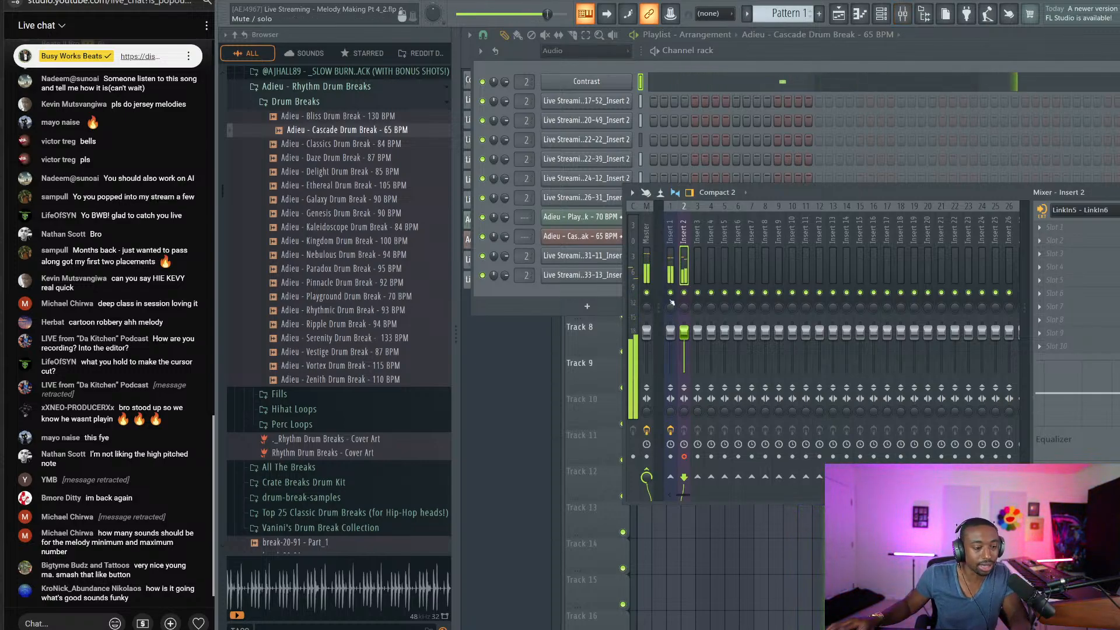
pyautogui.press('F12')
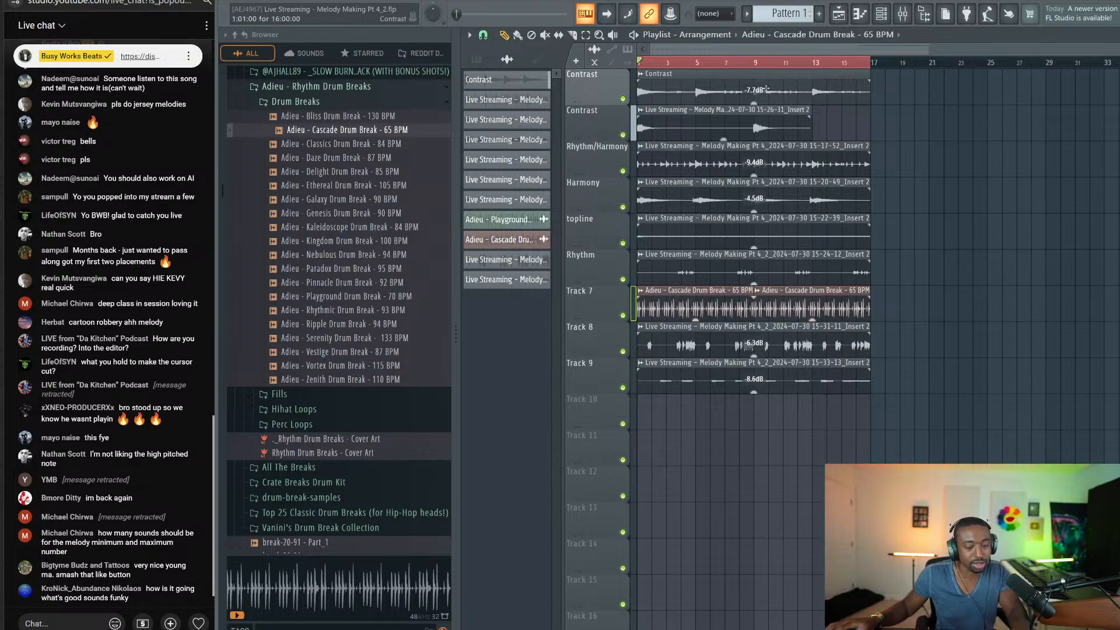
pyautogui.click(903, 17)
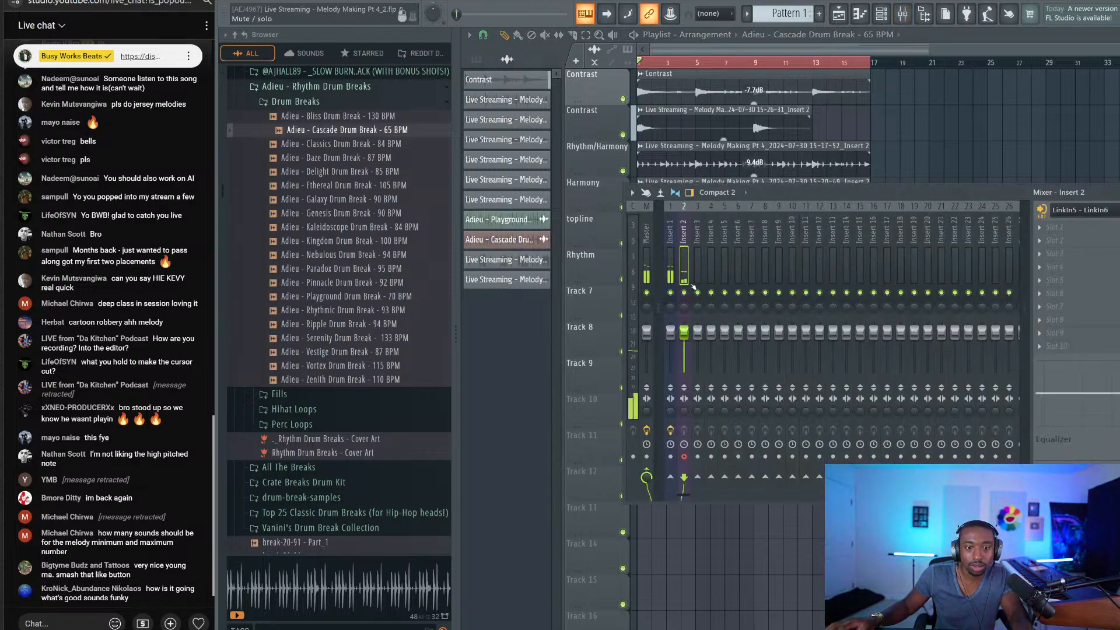
pyautogui.press('F9')
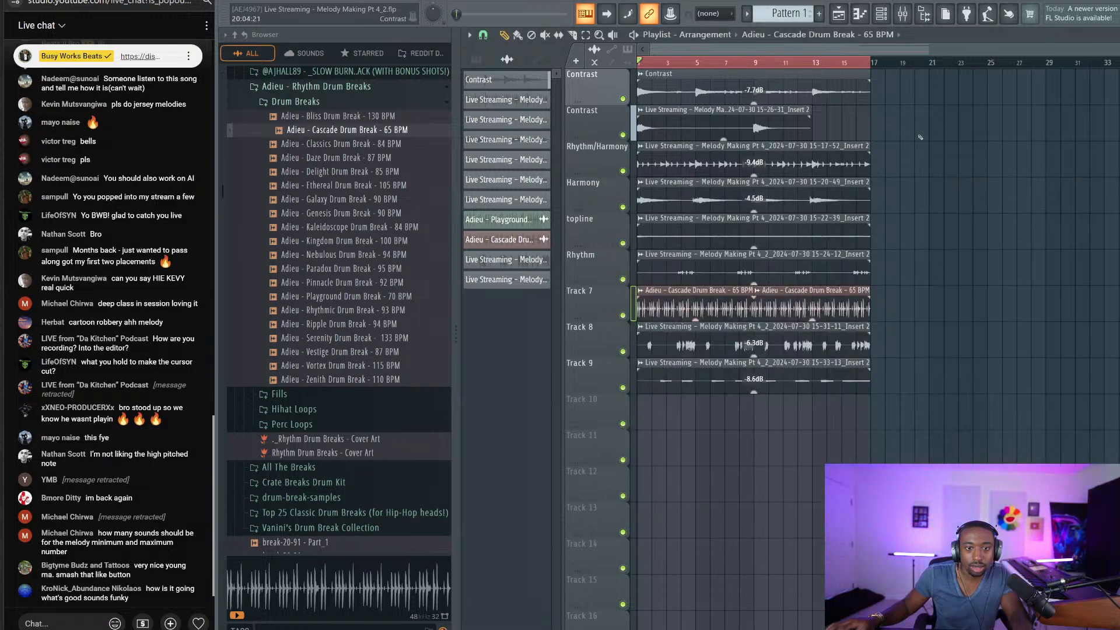
# Step: Try routing the Contrast clip to mixer track Insert 3 and compare the insert levels in the mixer
pyautogui.doubleClick(729, 89)
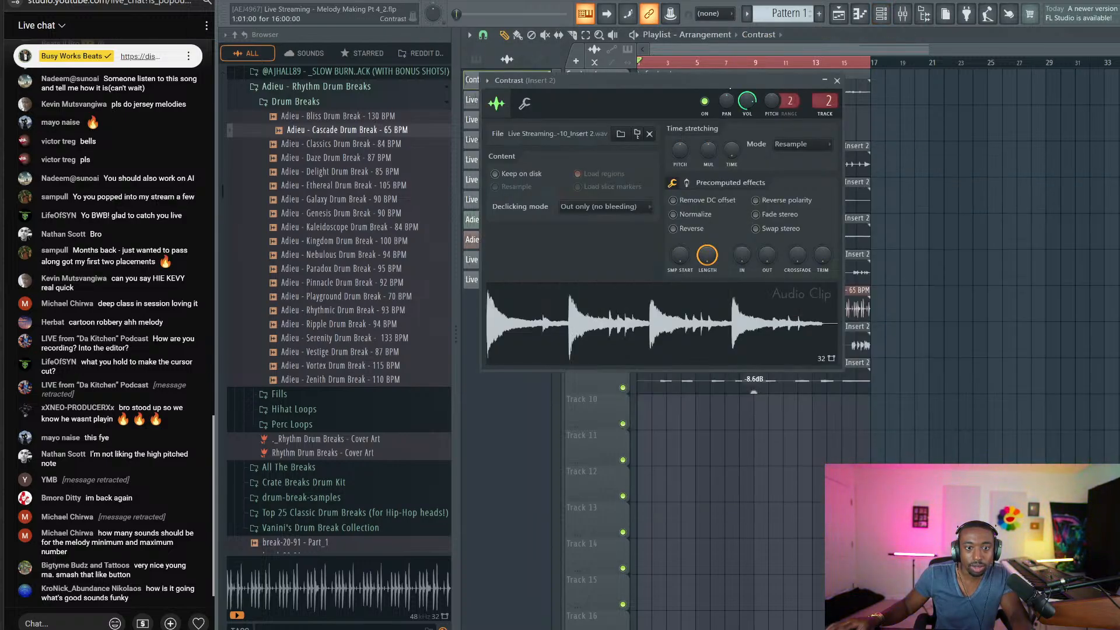
pyautogui.click(838, 80)
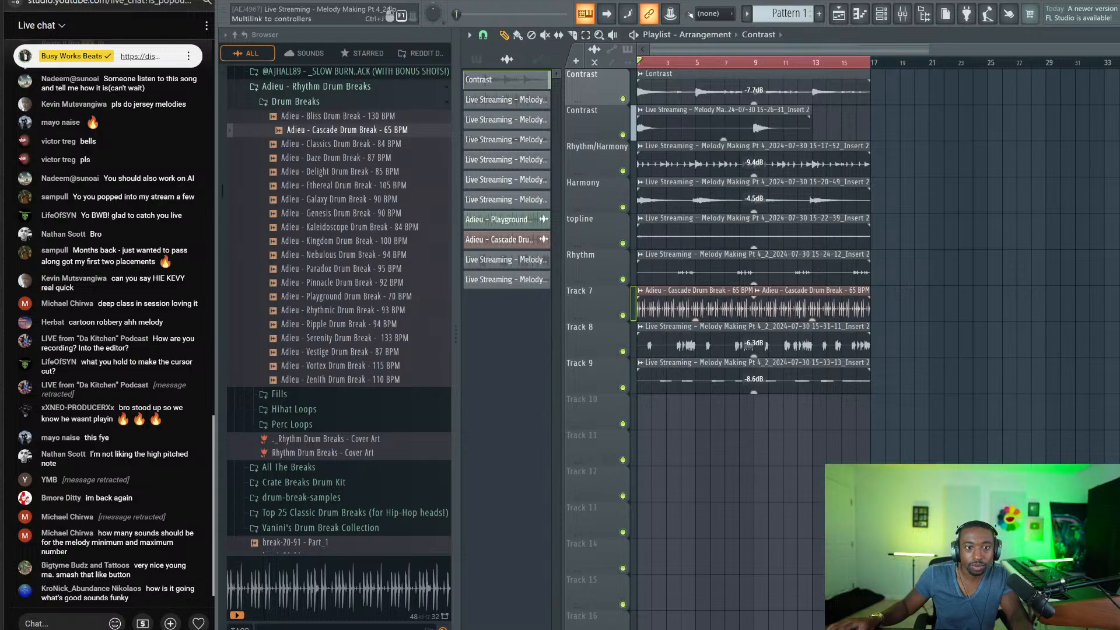
pyautogui.click(902, 16)
pyautogui.rightClick(961, 107)
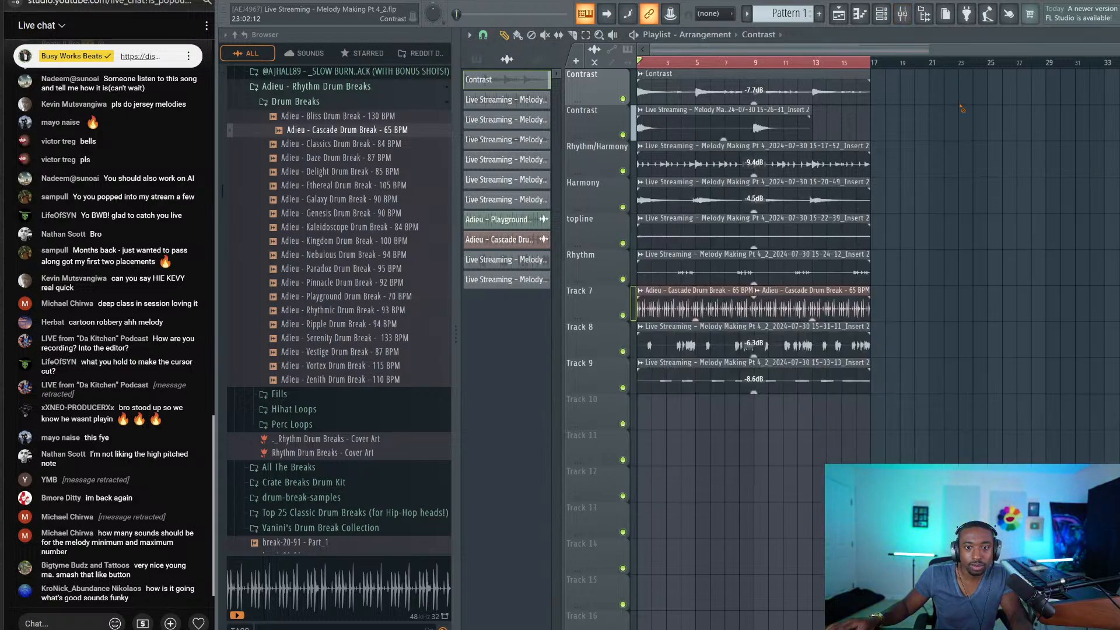
pyautogui.doubleClick(765, 72)
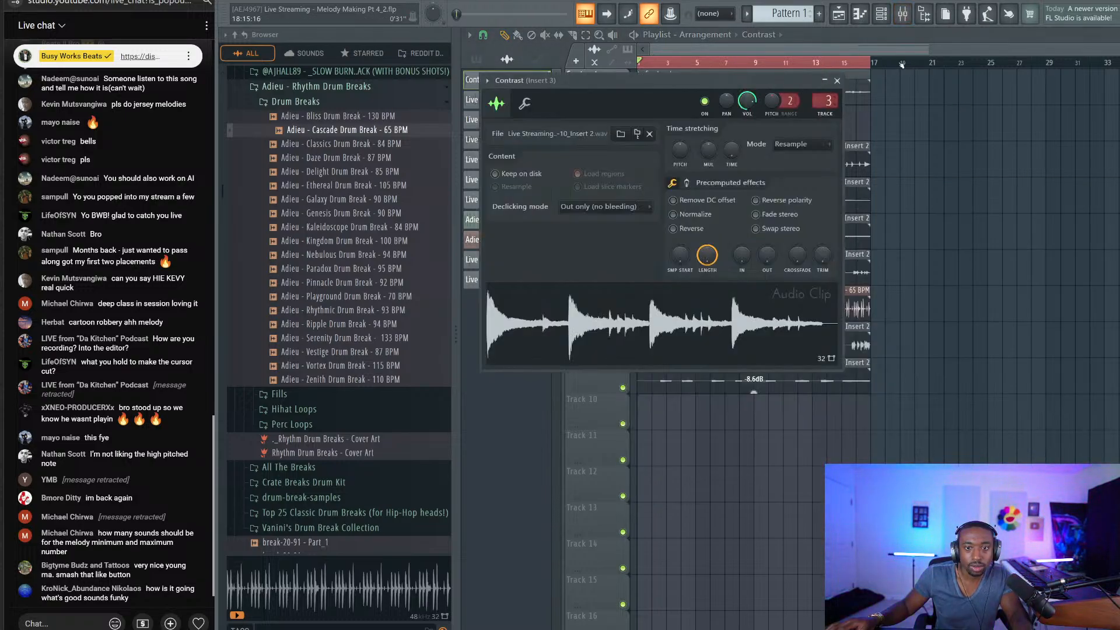
pyautogui.press('F9')
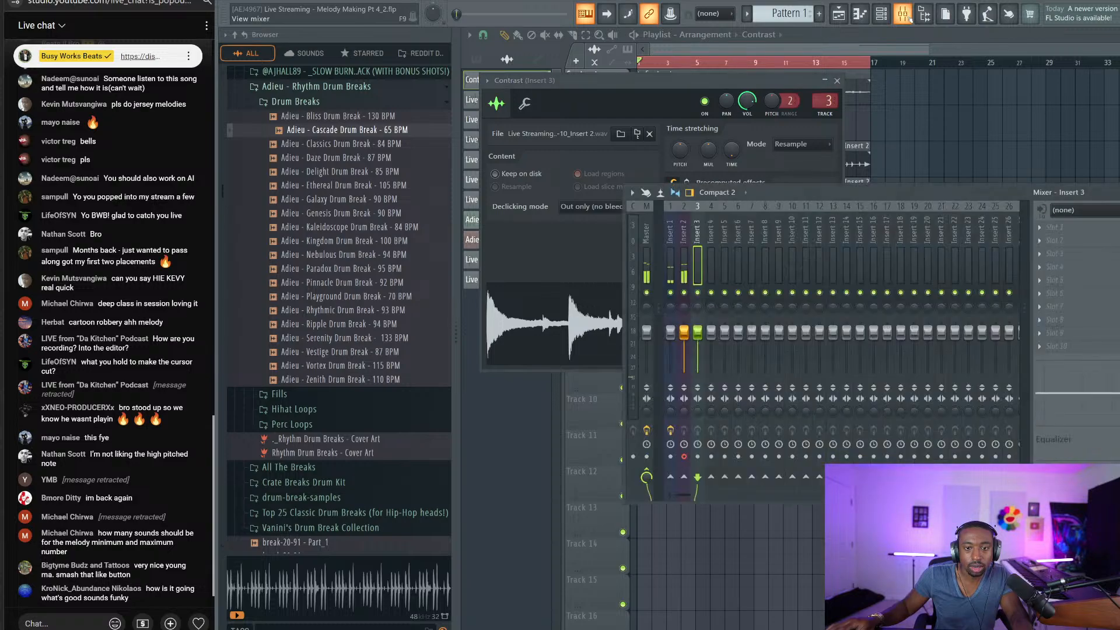
pyautogui.click(833, 100)
pyautogui.rightClick(925, 110)
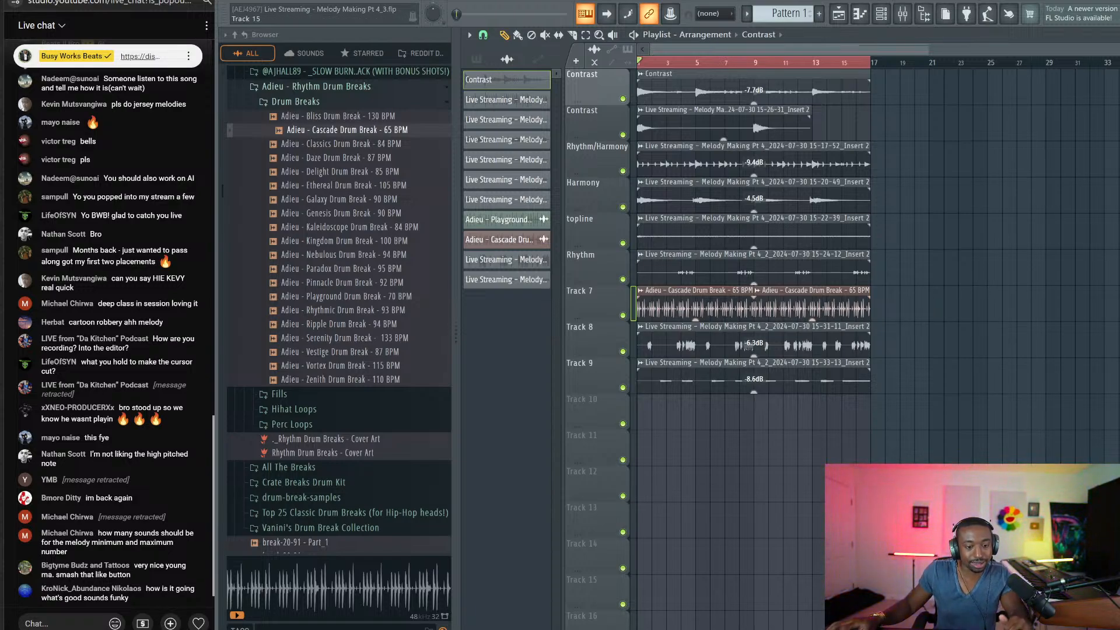
# Step: Switch to YouTube Studio to check the live stream's viewer analytics, and return to the FL Studio project
pyautogui.moveTo(553, 629)
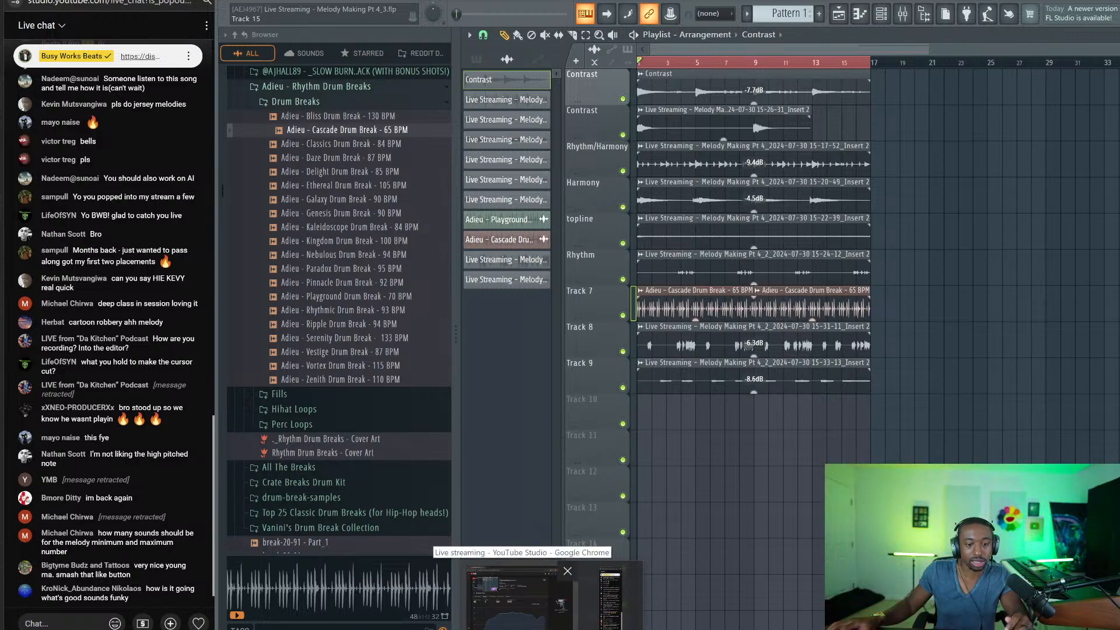
pyautogui.click(519, 594)
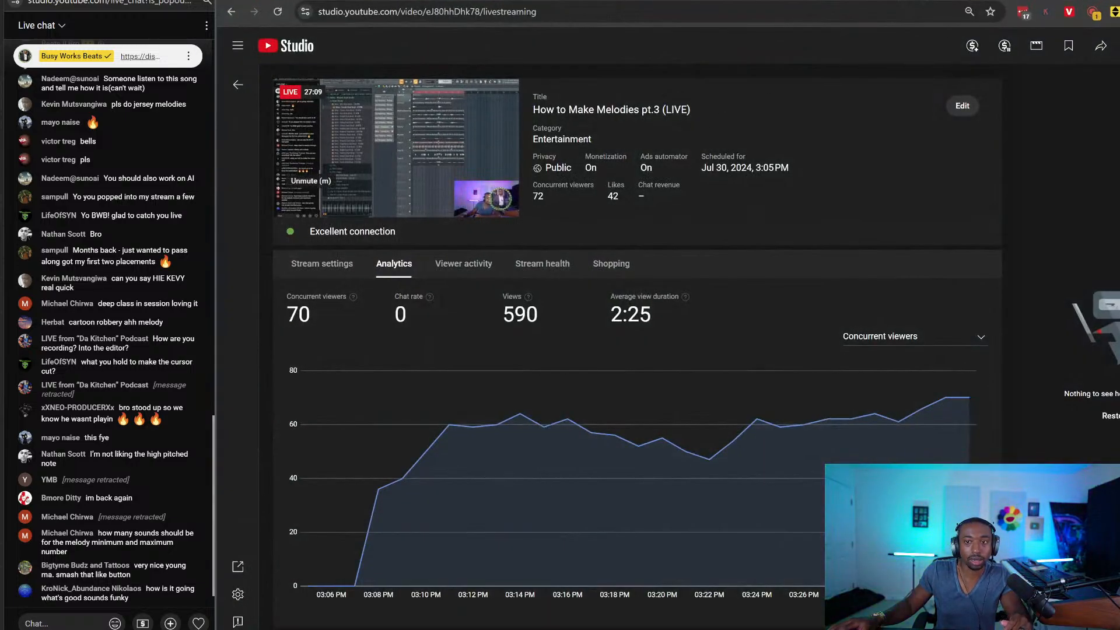
pyautogui.hotkey('alt', 'Tab')
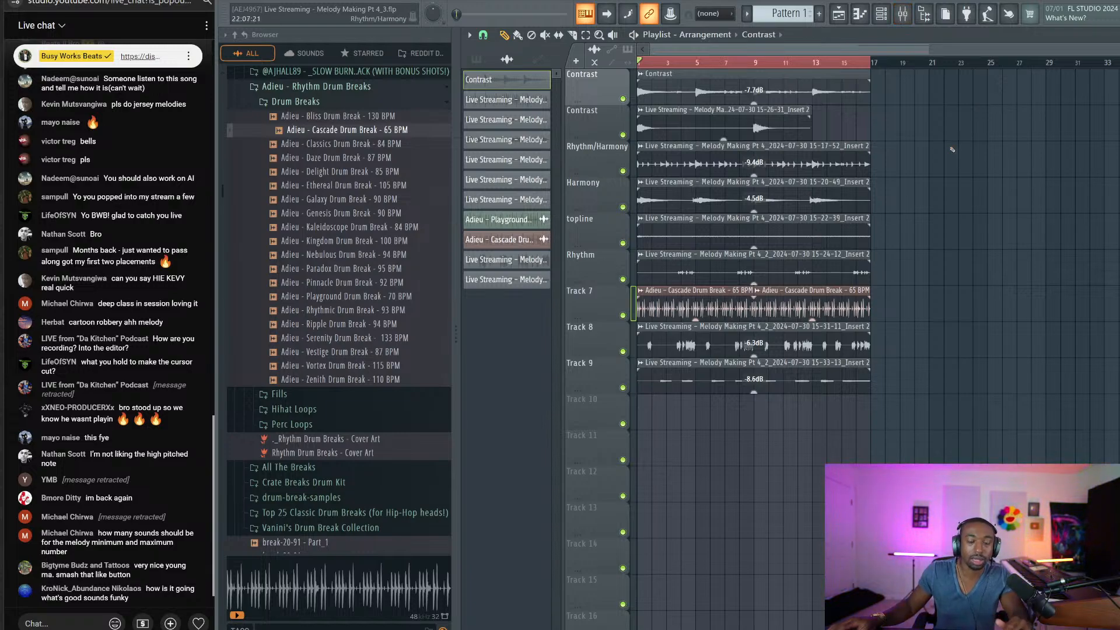
# Step: Save the project and play the arrangement after checking the Insert 2 level in the mixer
pyautogui.hotkey('ctrl', 's')
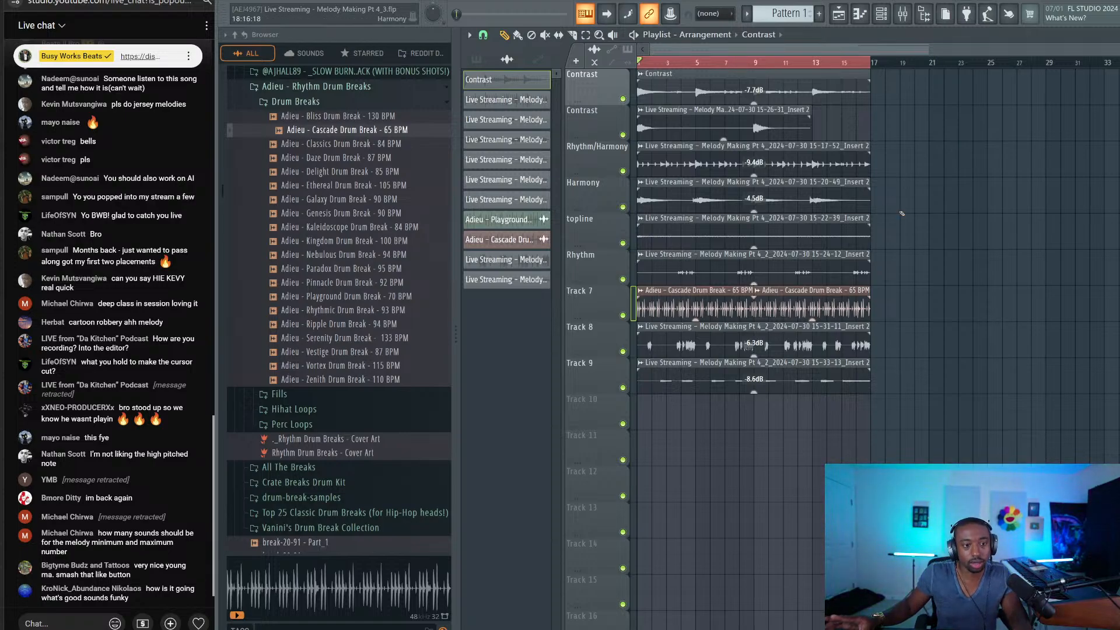
pyautogui.click(902, 13)
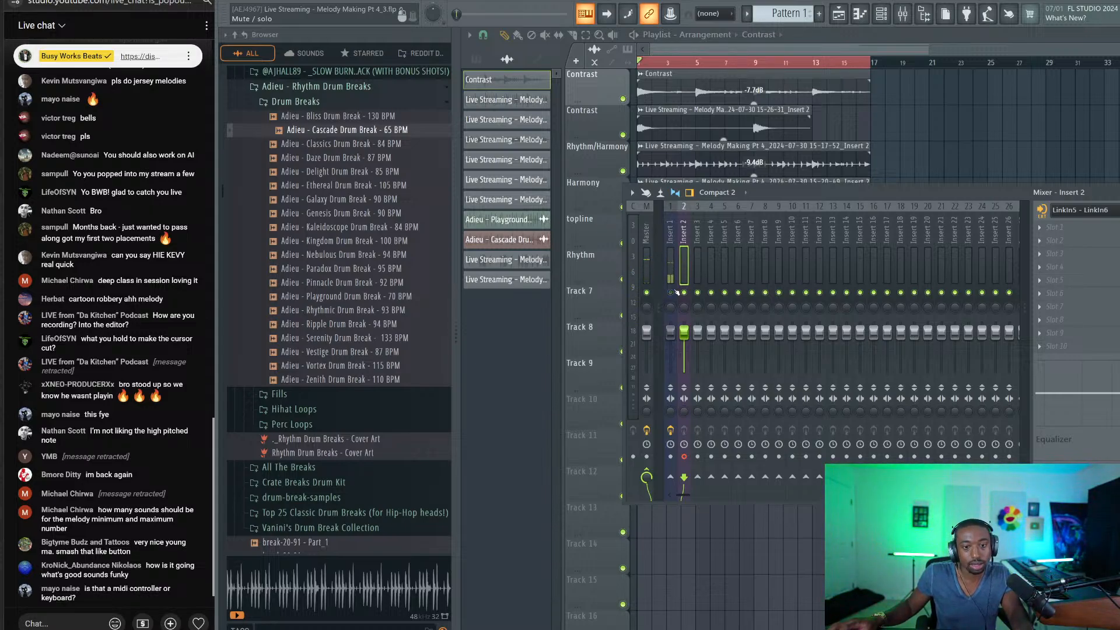
pyautogui.hotkey('ctrl', 's')
pyautogui.press('F9')
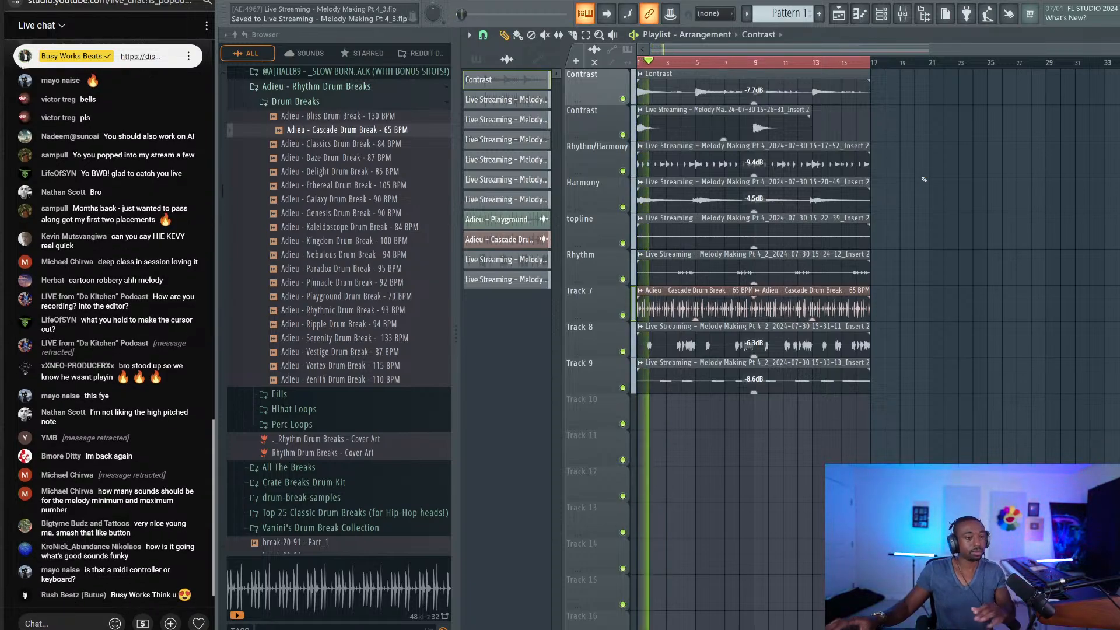
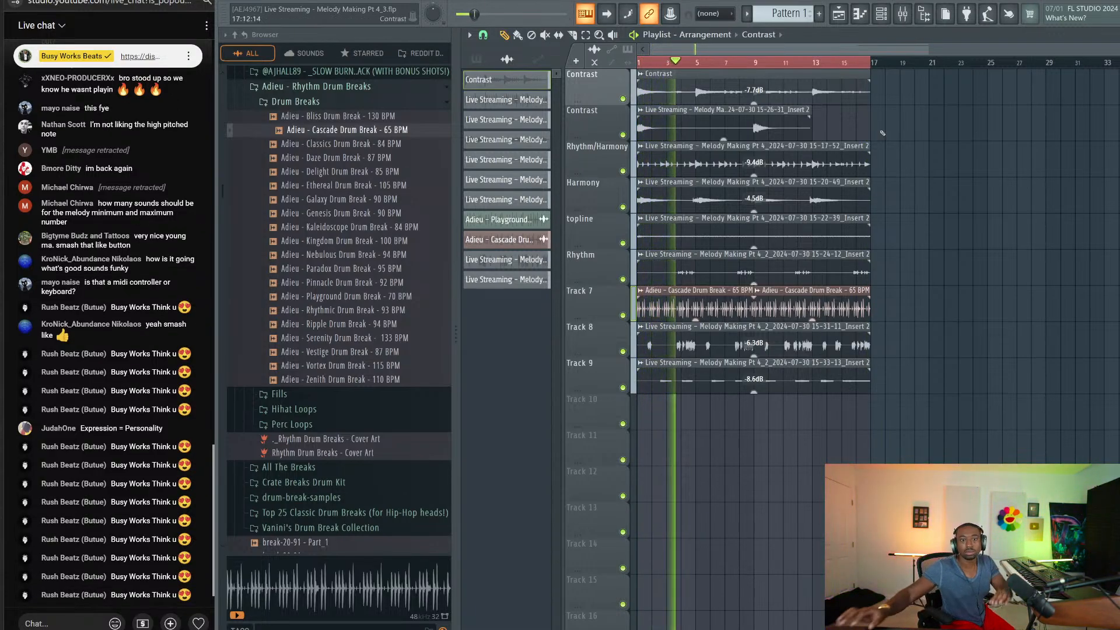
pyautogui.press('space')
pyautogui.press('space')
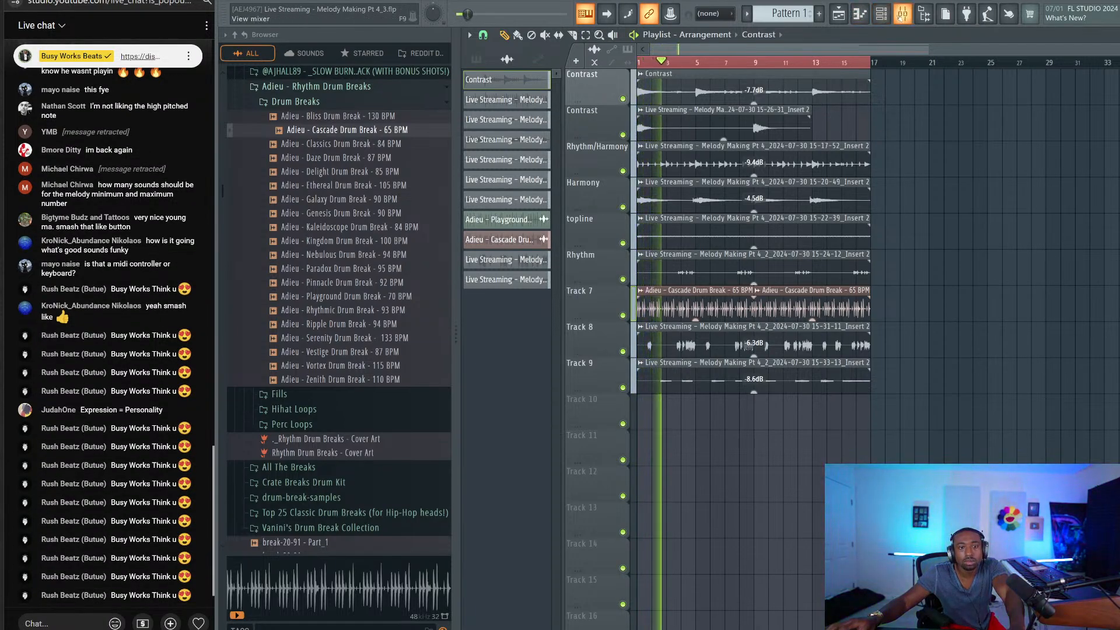
# Step: Put the live chat user who is spamming repeated messages in timeout for 5 minutes
pyautogui.click(200, 595)
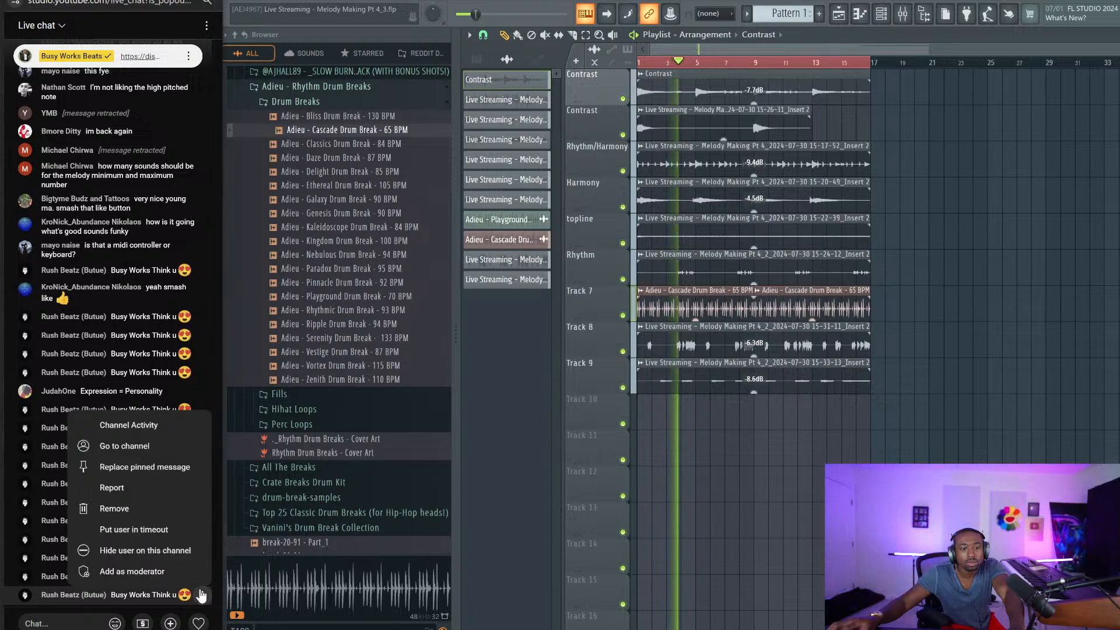
pyautogui.click(165, 529)
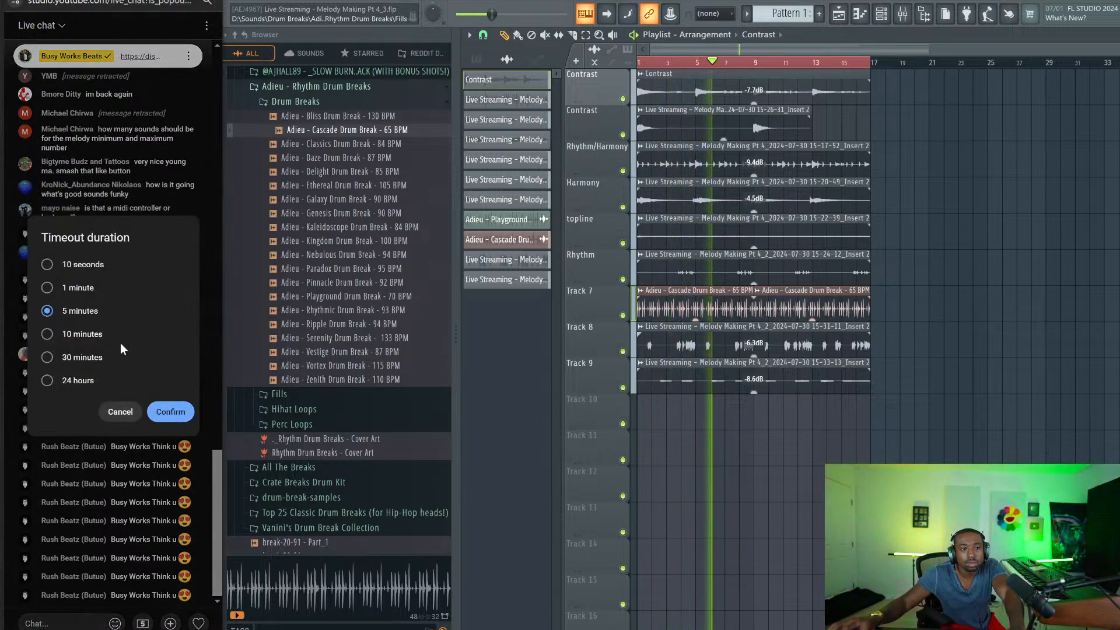
pyautogui.click(174, 412)
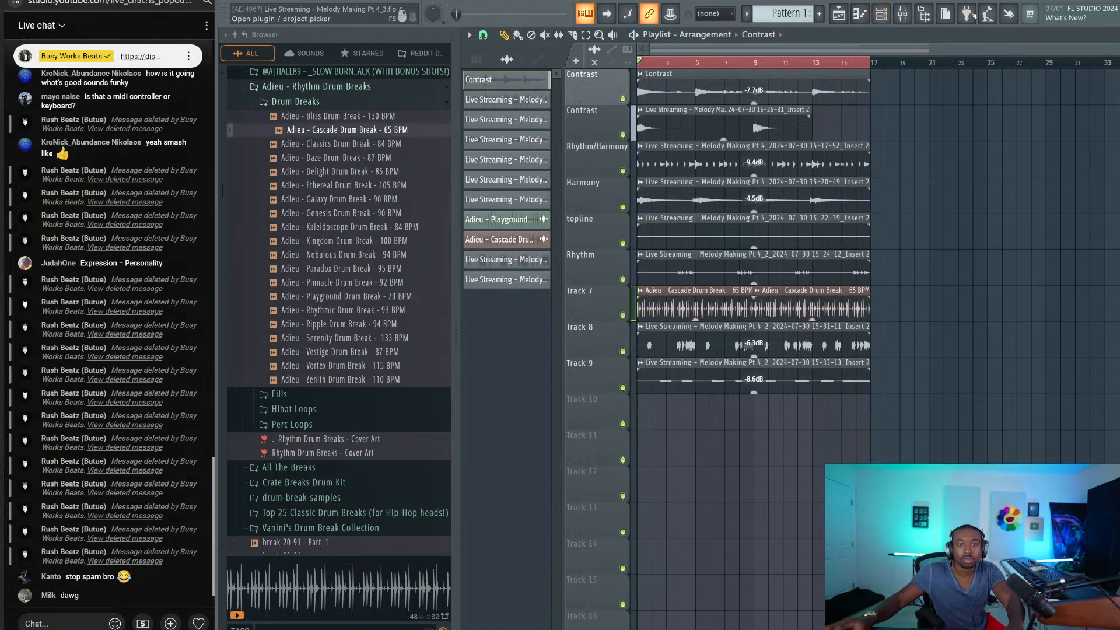
# Step: Check the mixer levels and inspect the audio clip settings of both Contrast clips and the Rhythm/Harmony clip
pyautogui.click(904, 15)
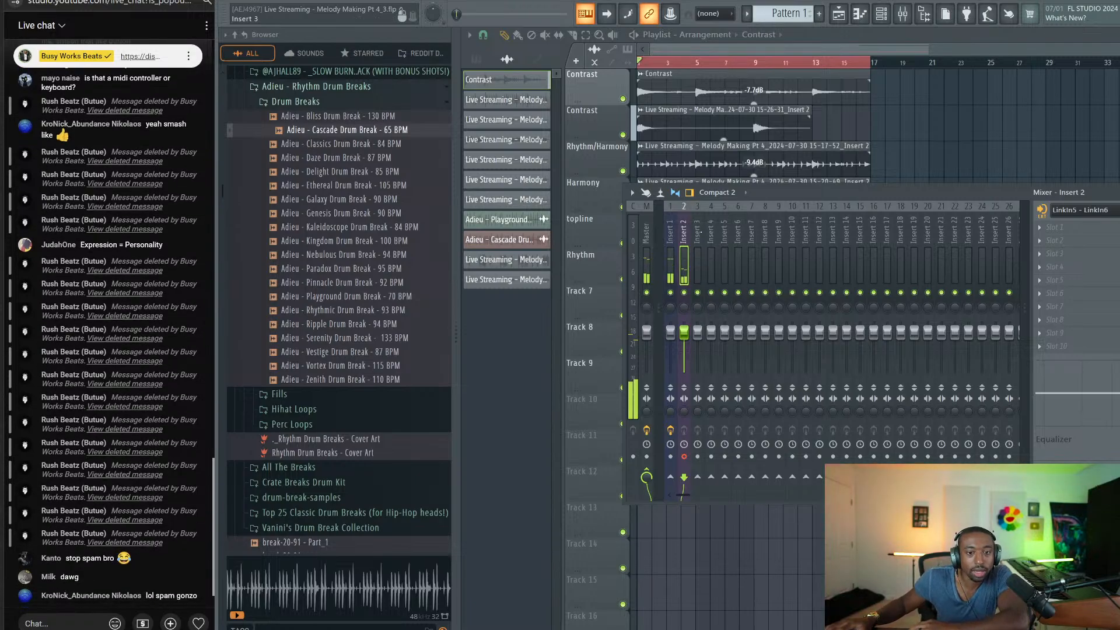
pyautogui.press('F9')
pyautogui.doubleClick(770, 79)
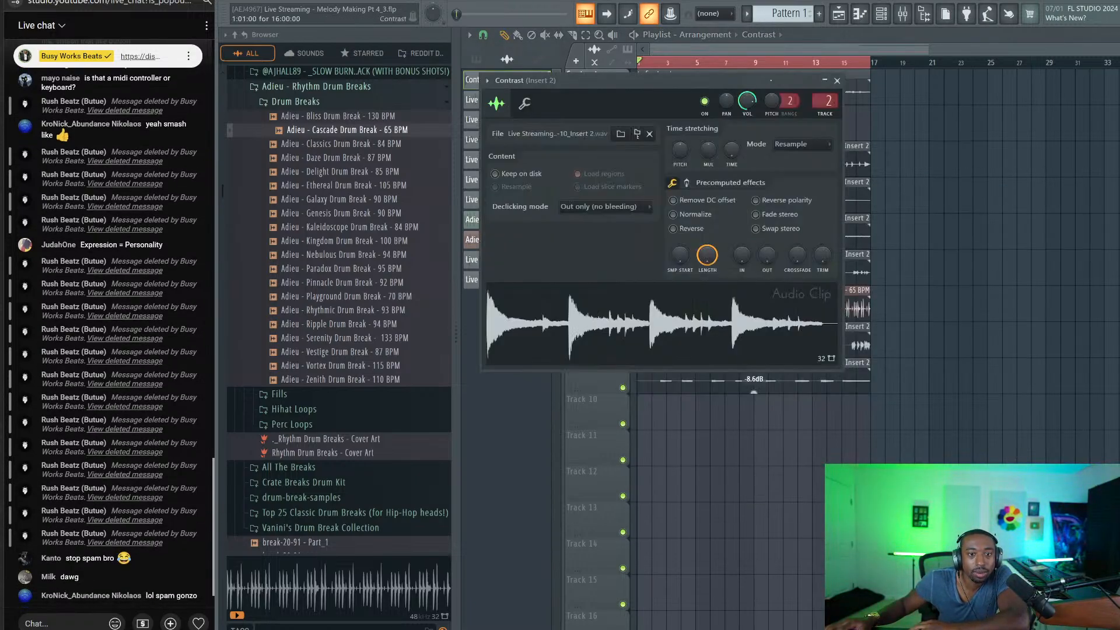
pyautogui.press('Escape')
pyautogui.doubleClick(734, 120)
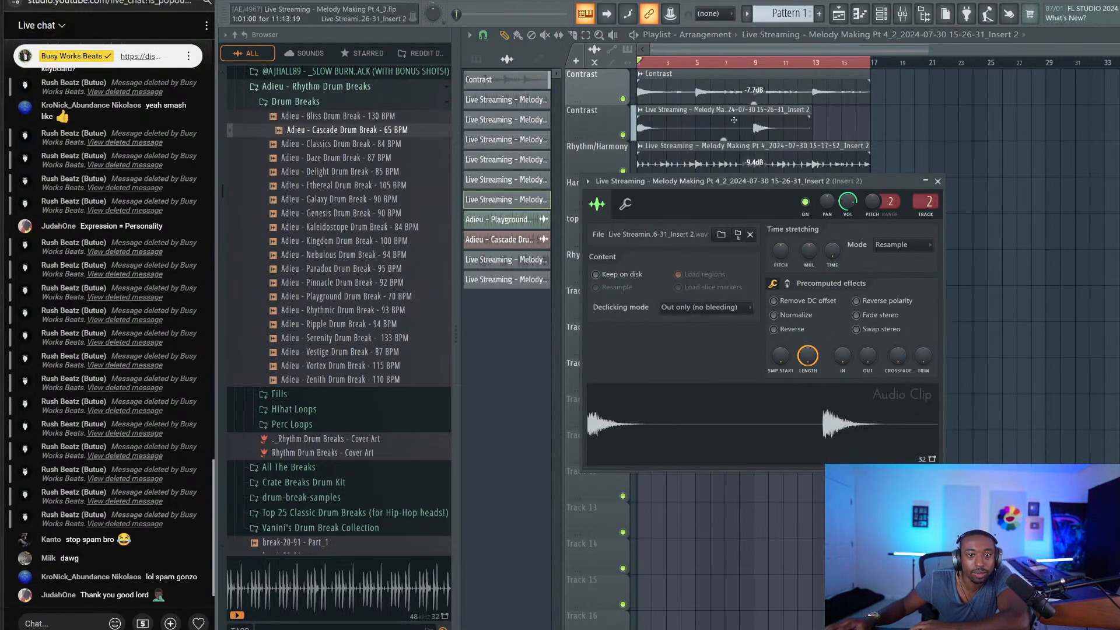
pyautogui.click(936, 183)
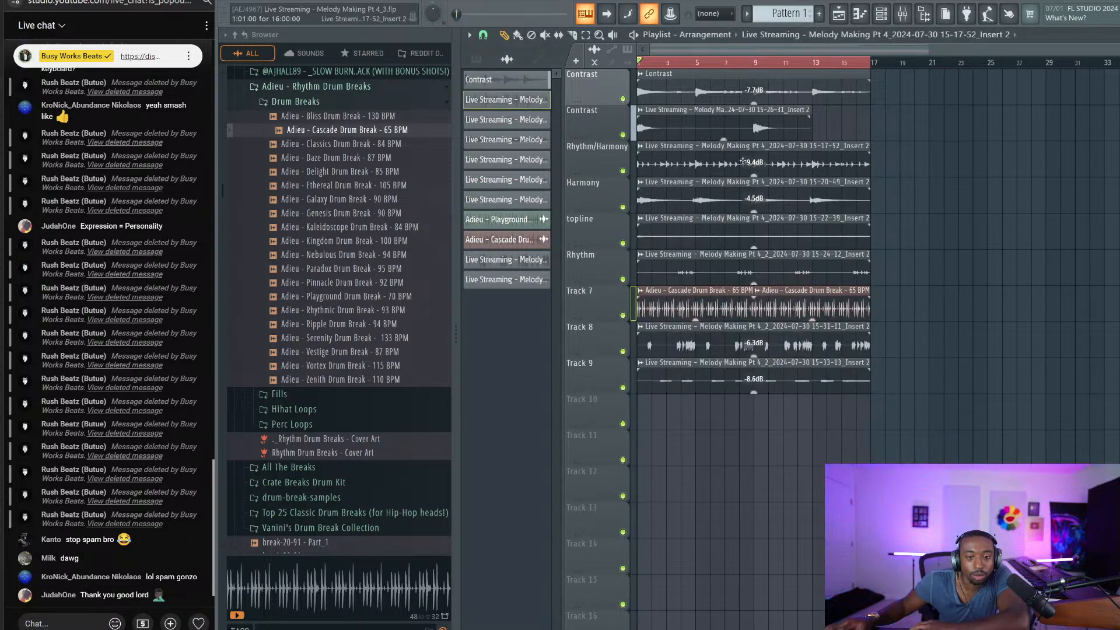
pyautogui.doubleClick(742, 161)
pyautogui.press('Escape')
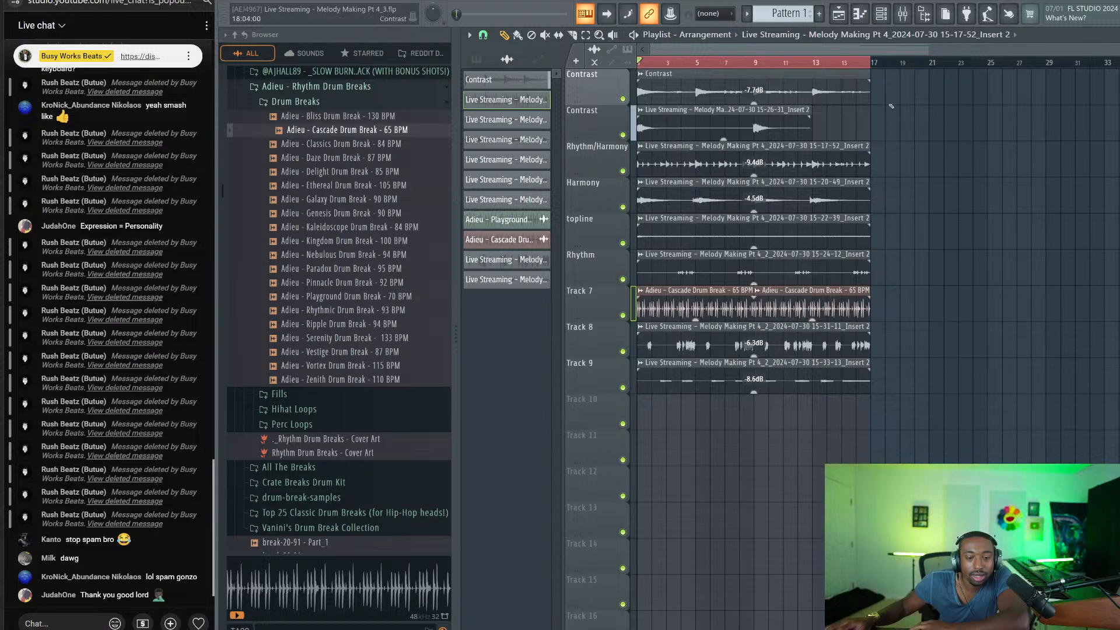
# Step: Examine the Master and Insert 2 levels in the mixer and review the first Contrast clip's mixer track assignment
pyautogui.click(903, 19)
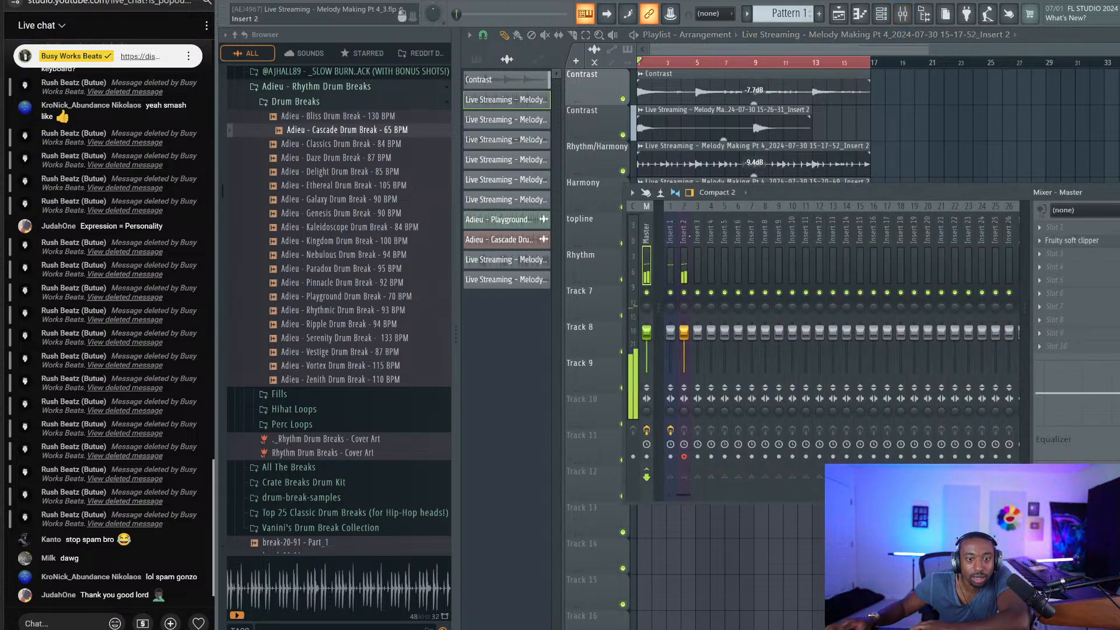
pyautogui.rightClick(942, 118)
pyautogui.doubleClick(787, 92)
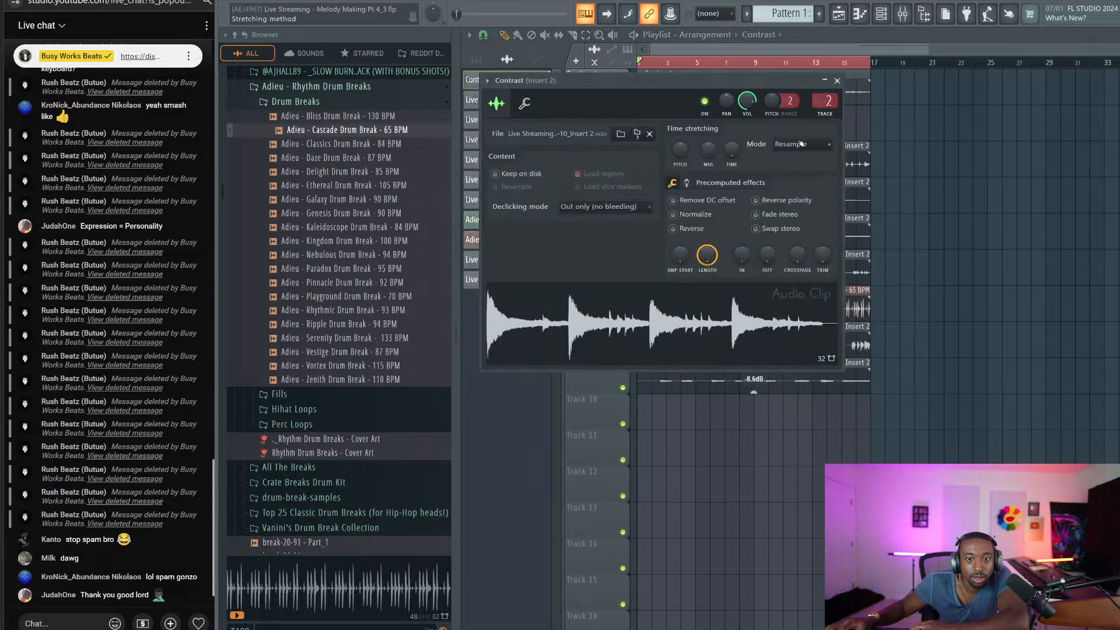
pyautogui.click(838, 81)
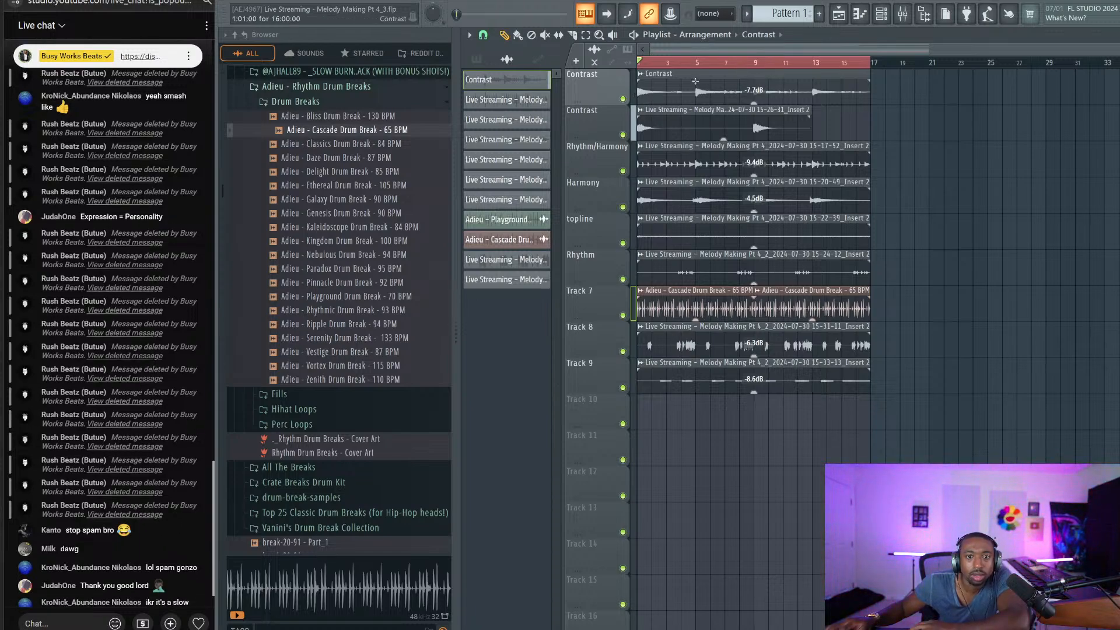
pyautogui.doubleClick(827, 85)
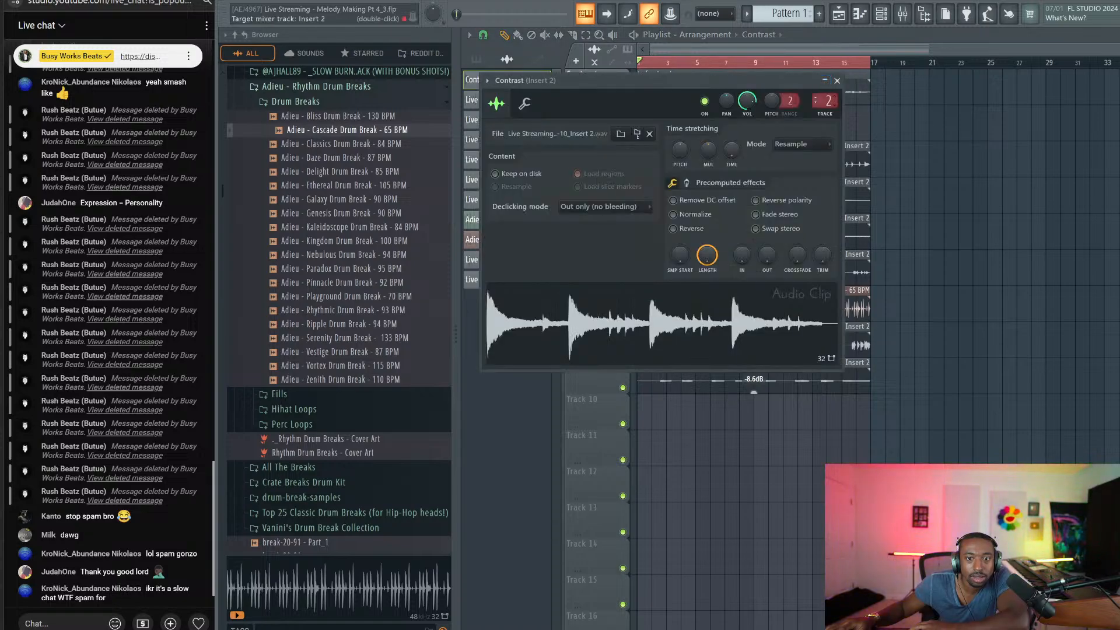
pyautogui.click(837, 80)
pyautogui.doubleClick(794, 81)
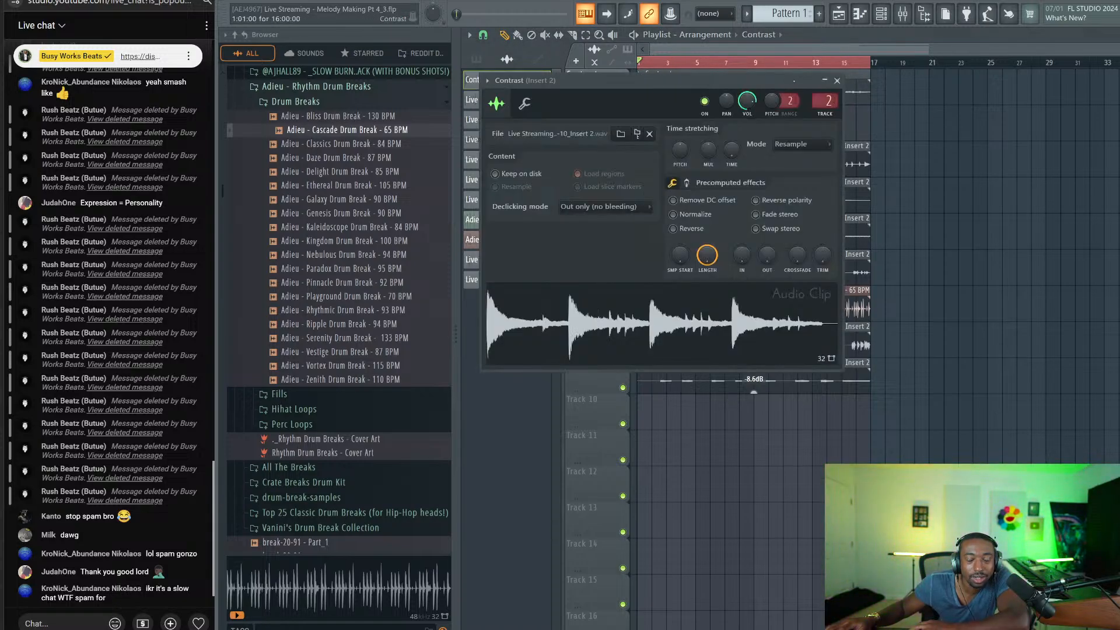
pyautogui.click(837, 80)
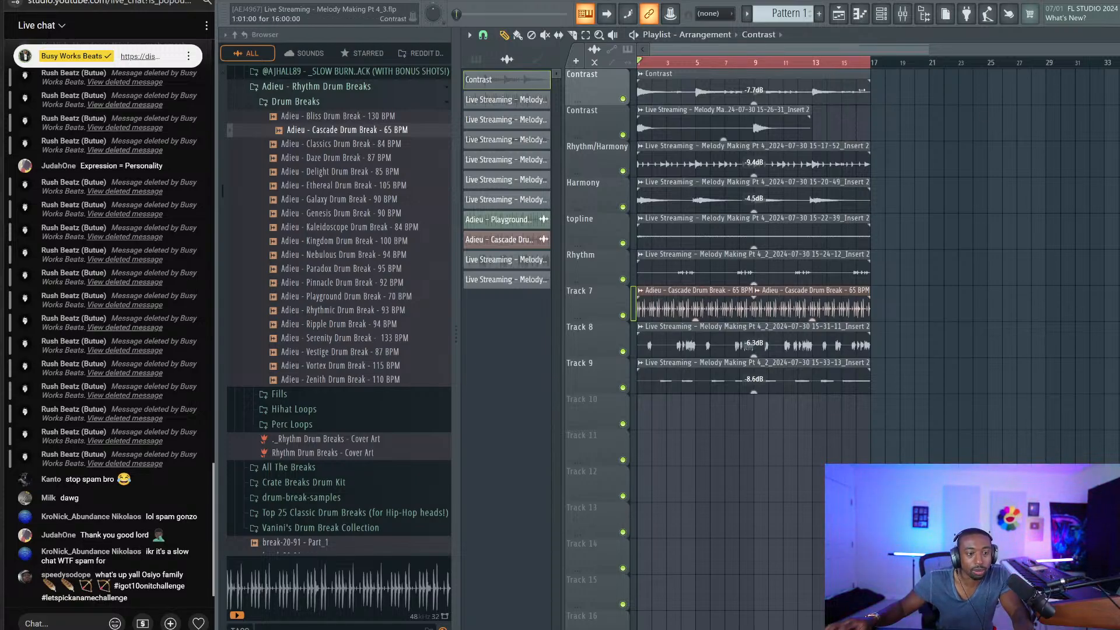
# Step: Check the Insert 2 input in the mixer and record a 16-bar take onto Track 10
pyautogui.click(902, 14)
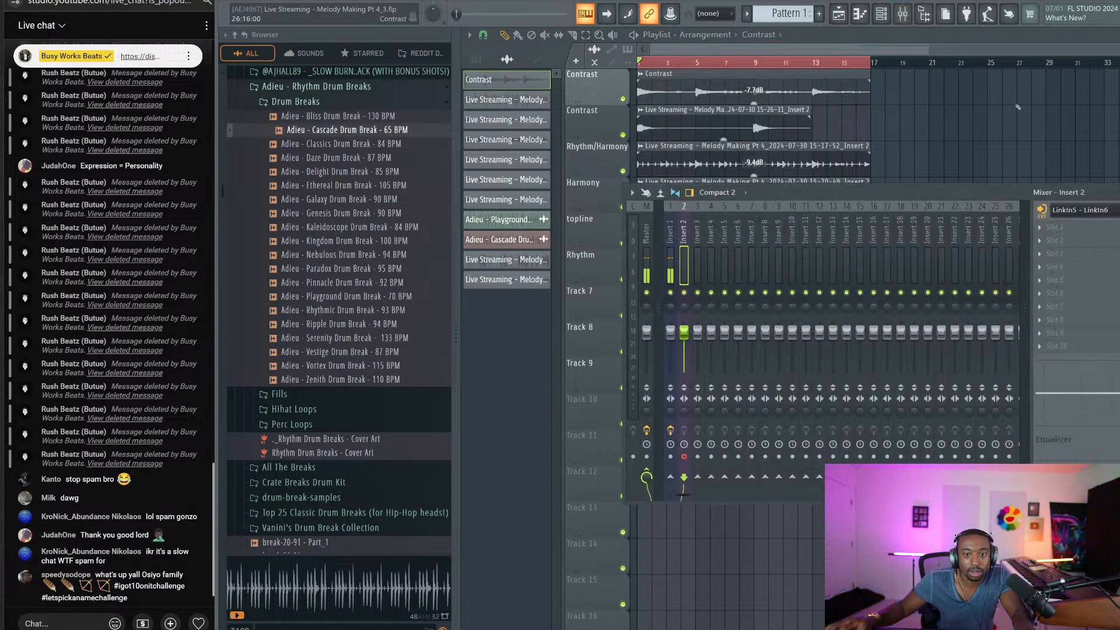
pyautogui.press('F9')
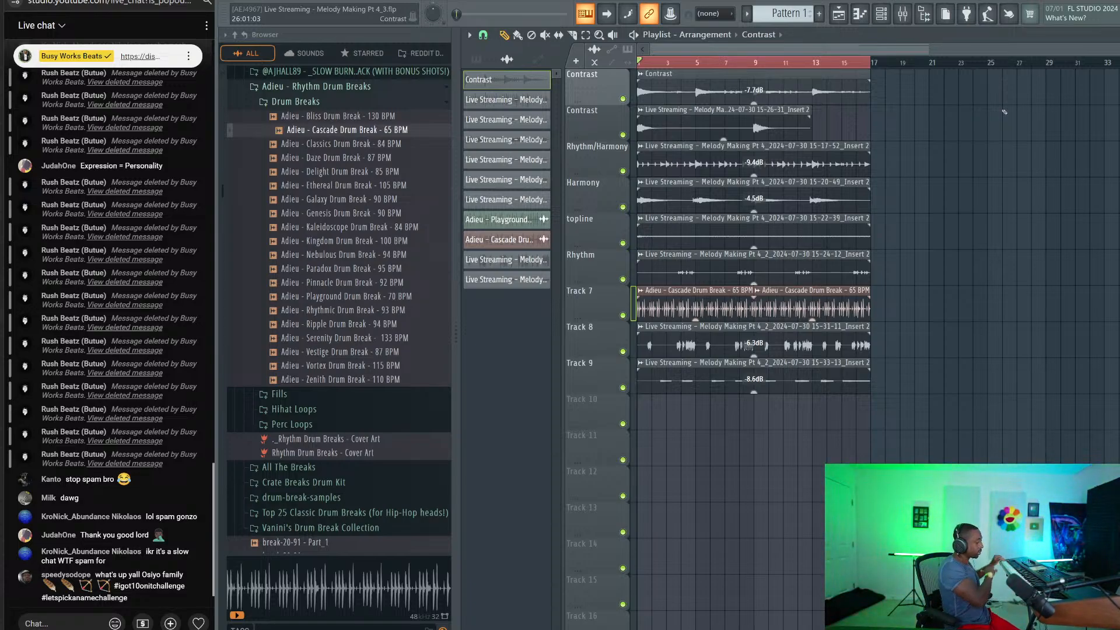
pyautogui.click(902, 14)
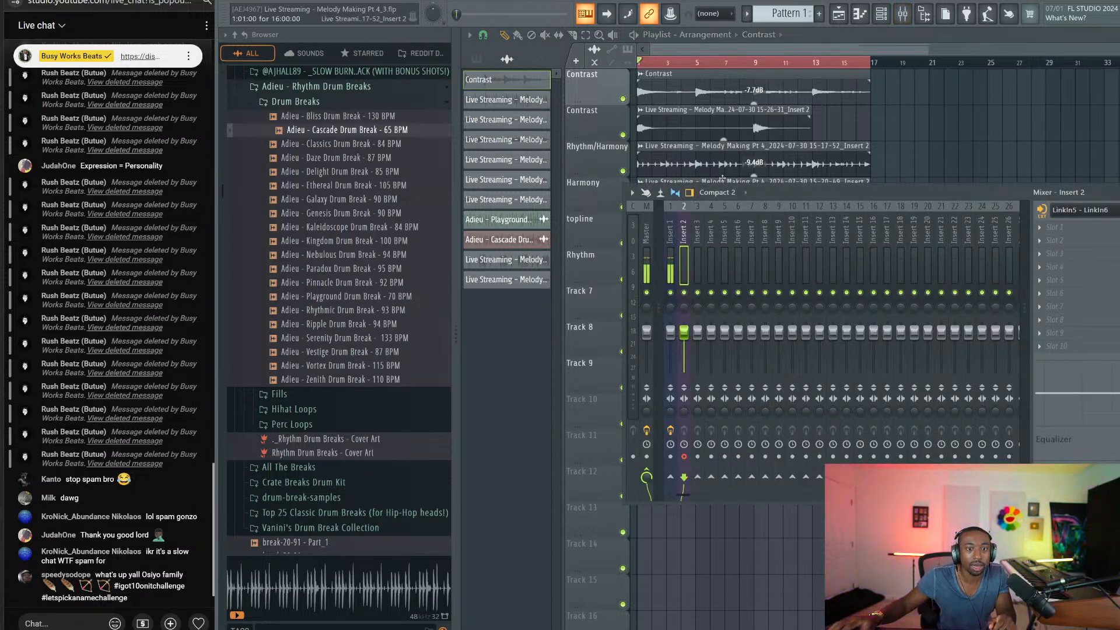
pyautogui.click(903, 14)
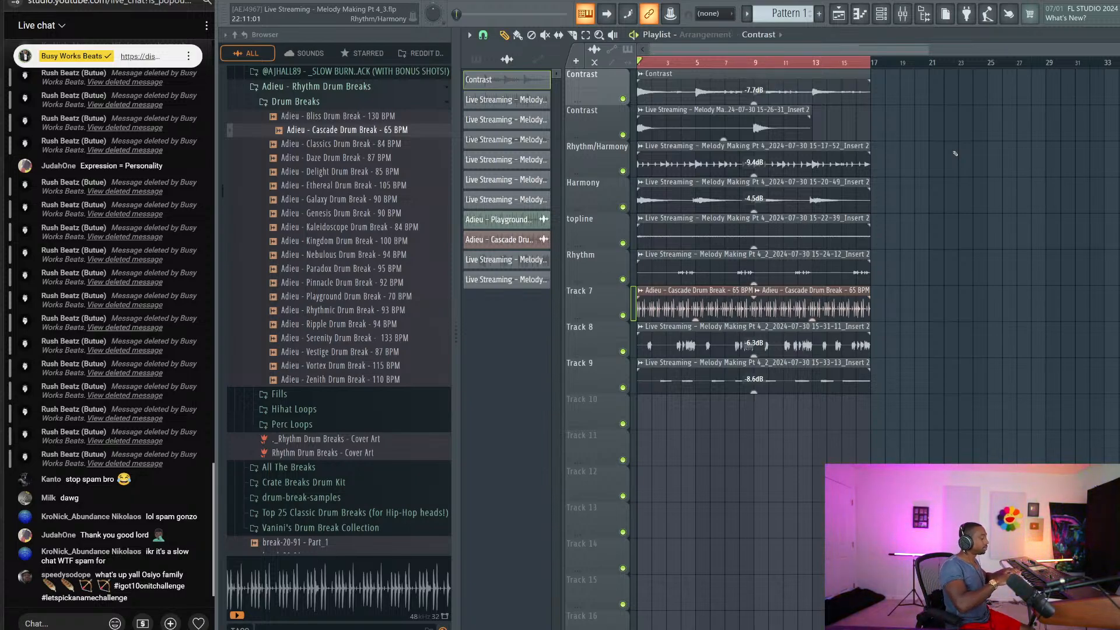
pyautogui.press('space')
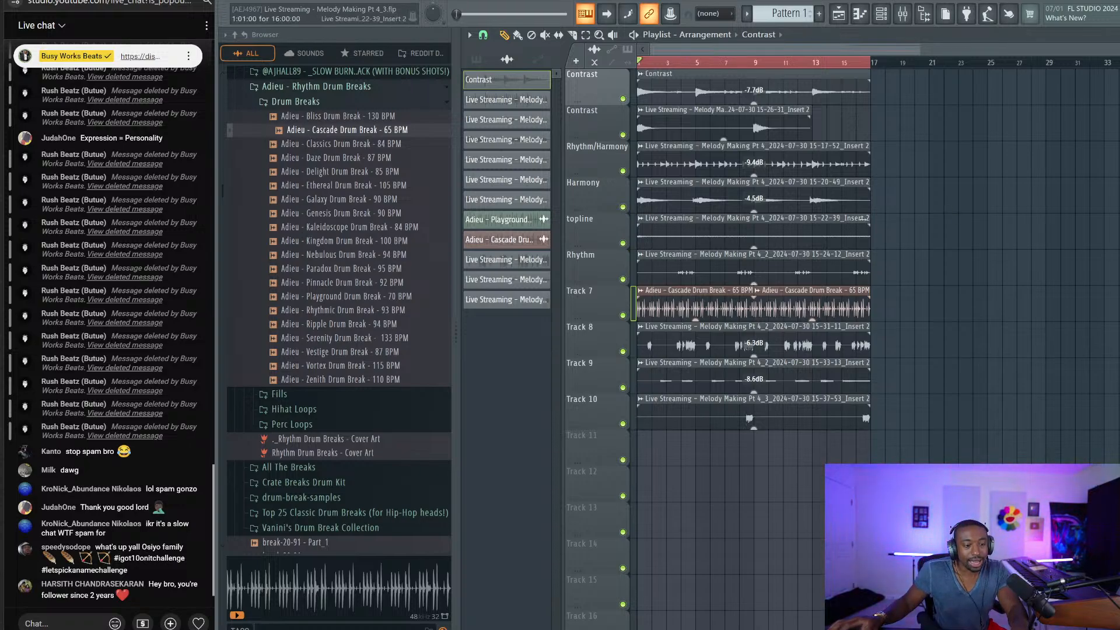
# Step: Check the Insert 1 and Insert 2 levels in the mixer and save the project with the Track 10 take
pyautogui.click(902, 14)
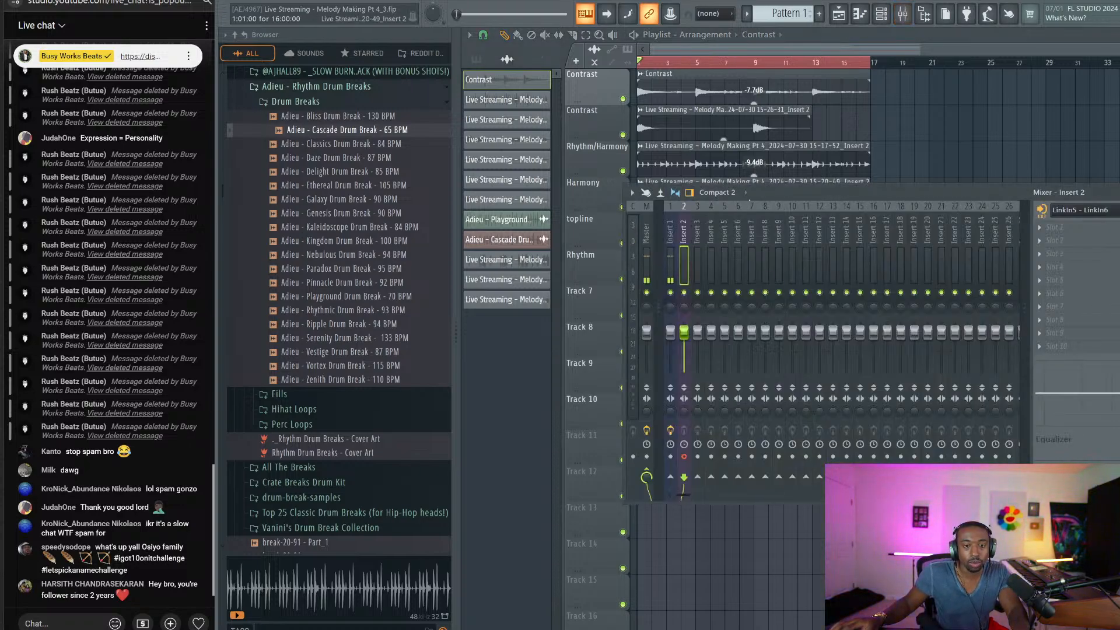
pyautogui.click(902, 14)
pyautogui.hotkey('ctrl', 's')
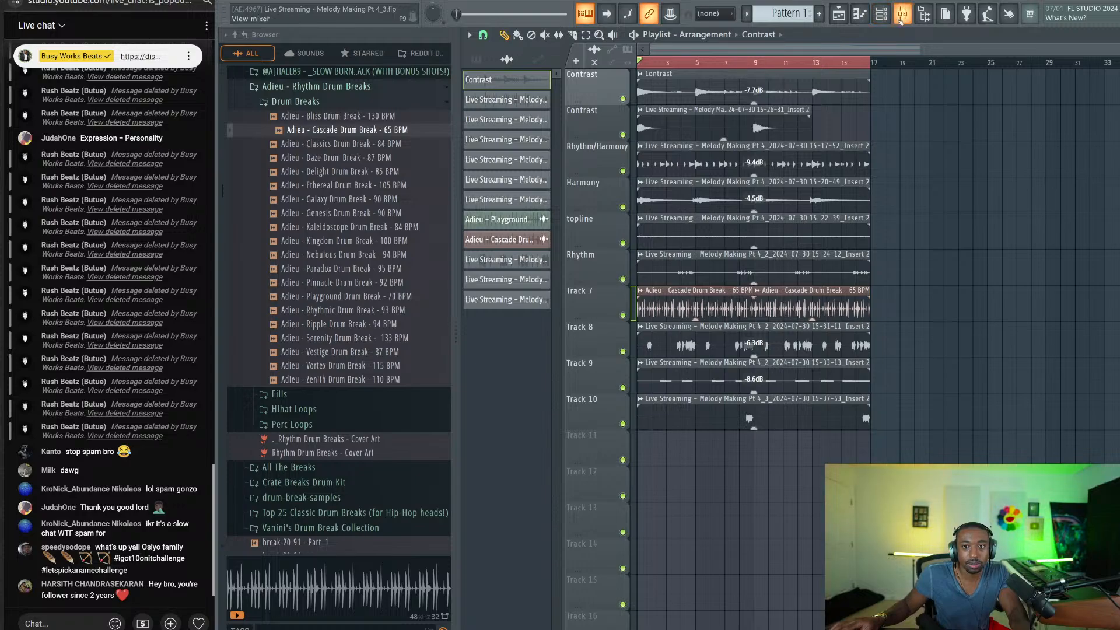
# Step: Check the Master and Insert levels in the mixer and play back the arrangement with the Track 10 take
pyautogui.click(901, 15)
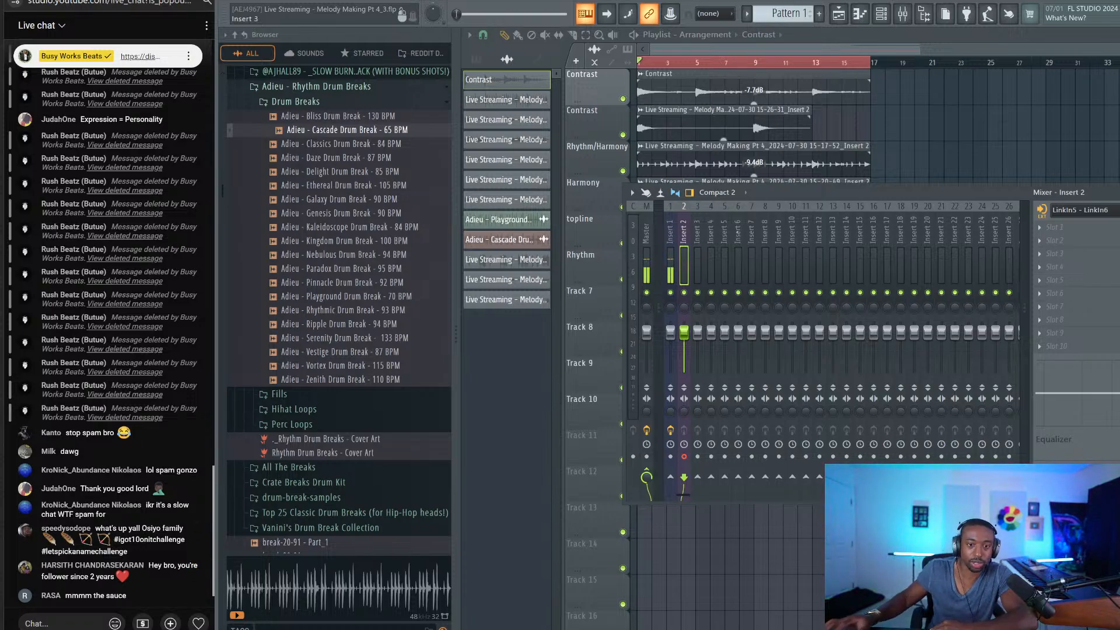
pyautogui.press('F9')
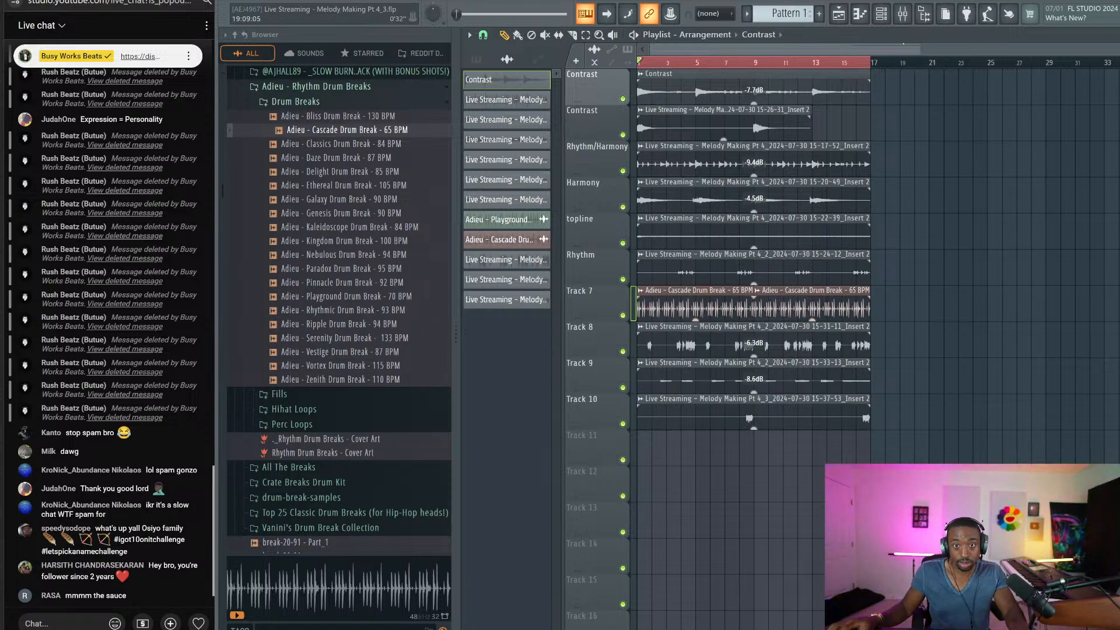
pyautogui.press('space')
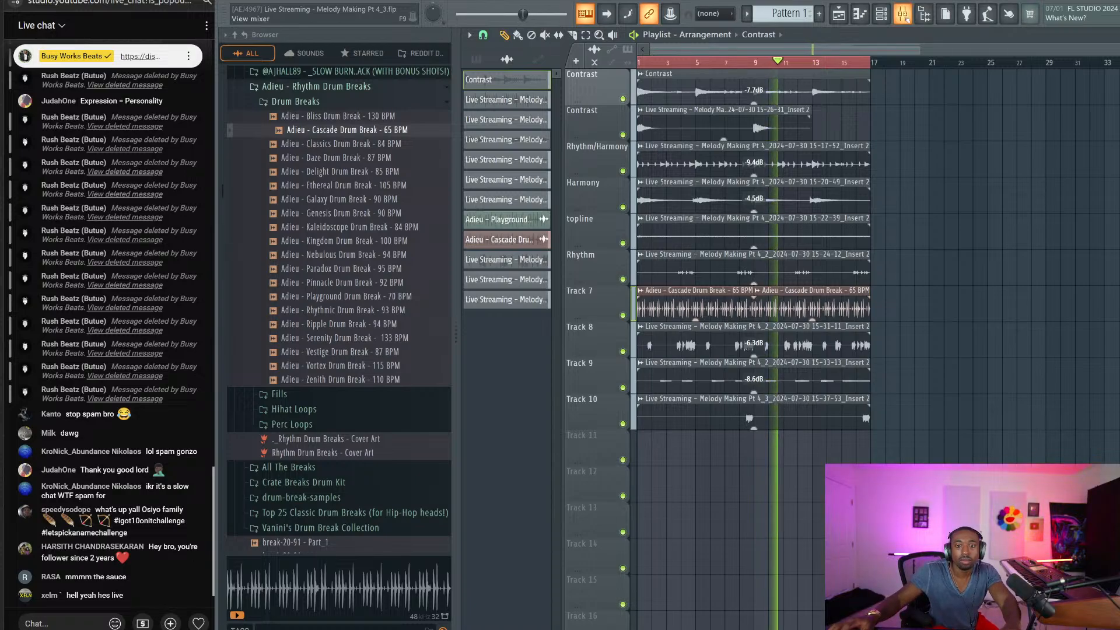
pyautogui.press('space')
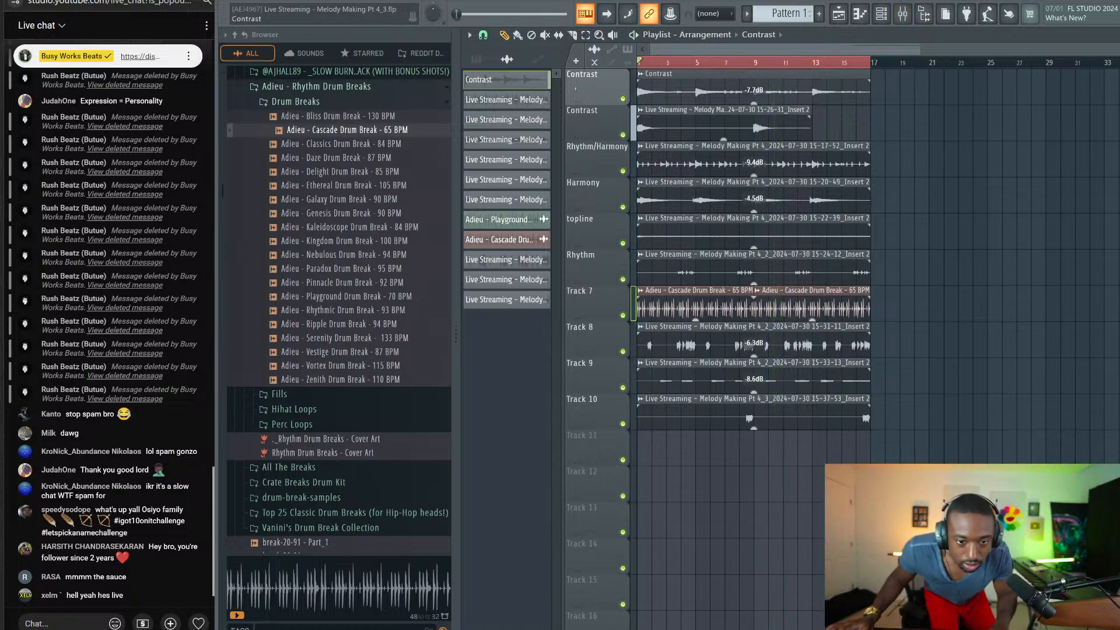
# Step: Mute the Rhythm/Harmony track during playback, check the Insert 2 level in the mixer, and save the project
pyautogui.press('space')
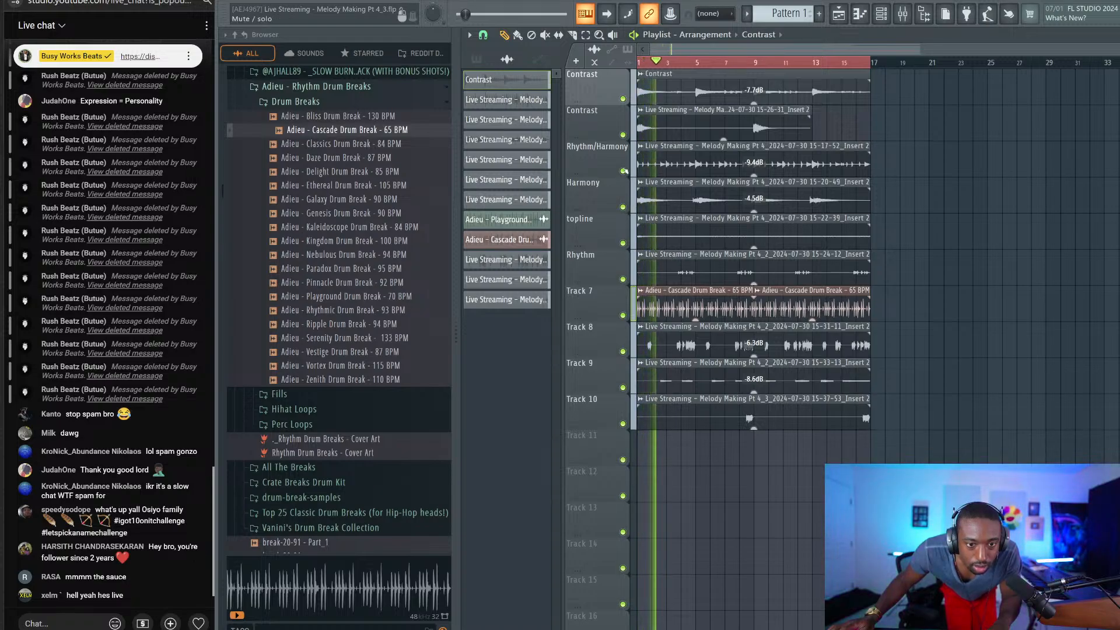
pyautogui.click(622, 170)
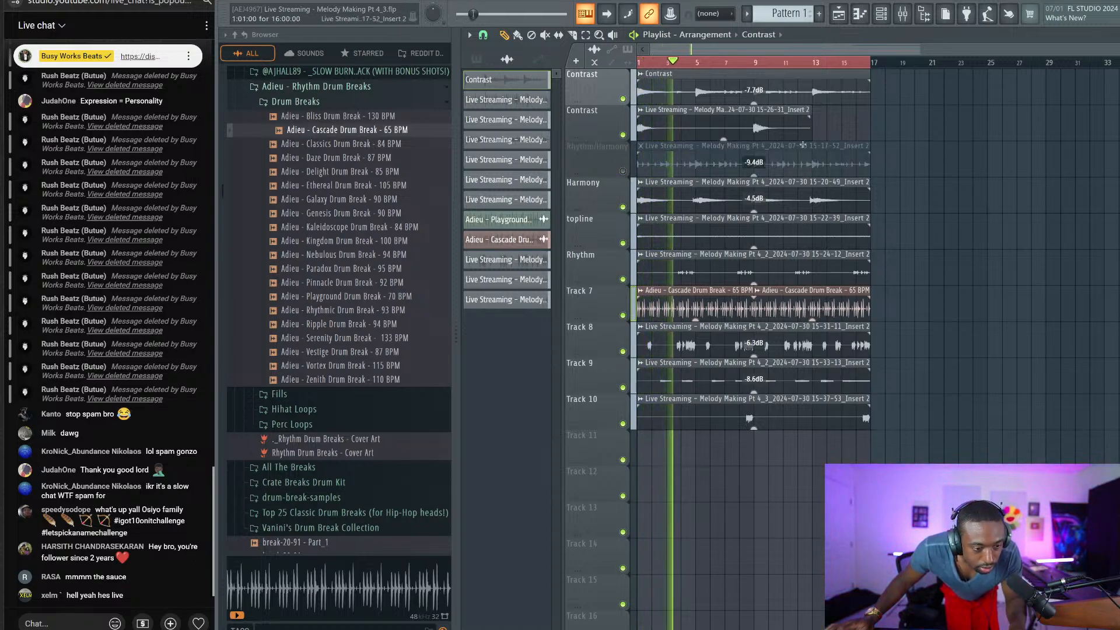
pyautogui.click(902, 13)
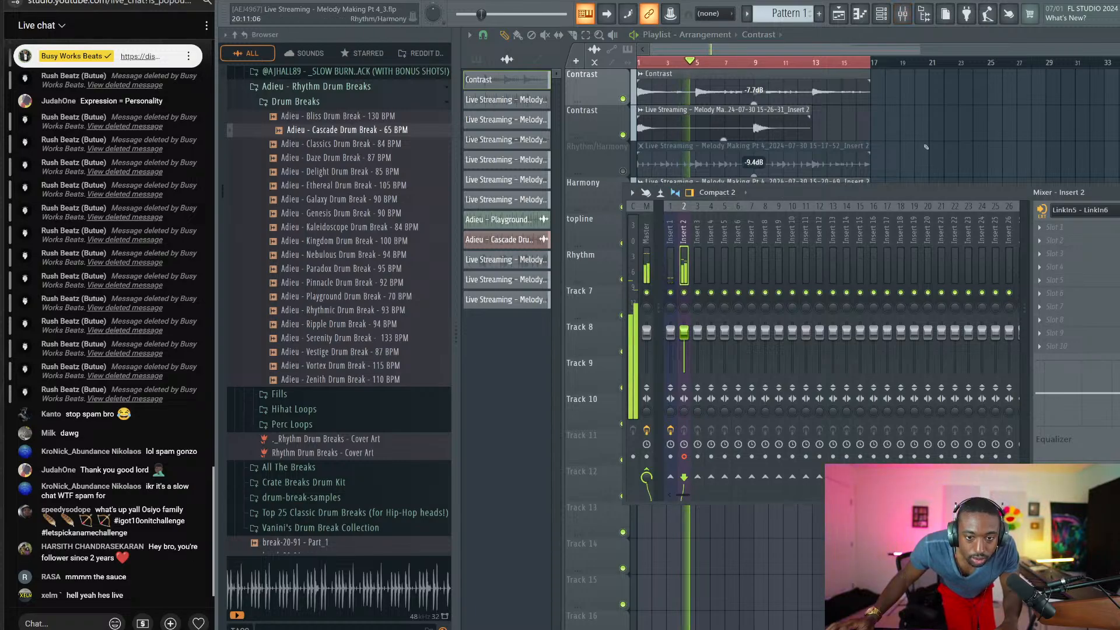
pyautogui.press('F9')
pyautogui.hotkey('ctrl', 's')
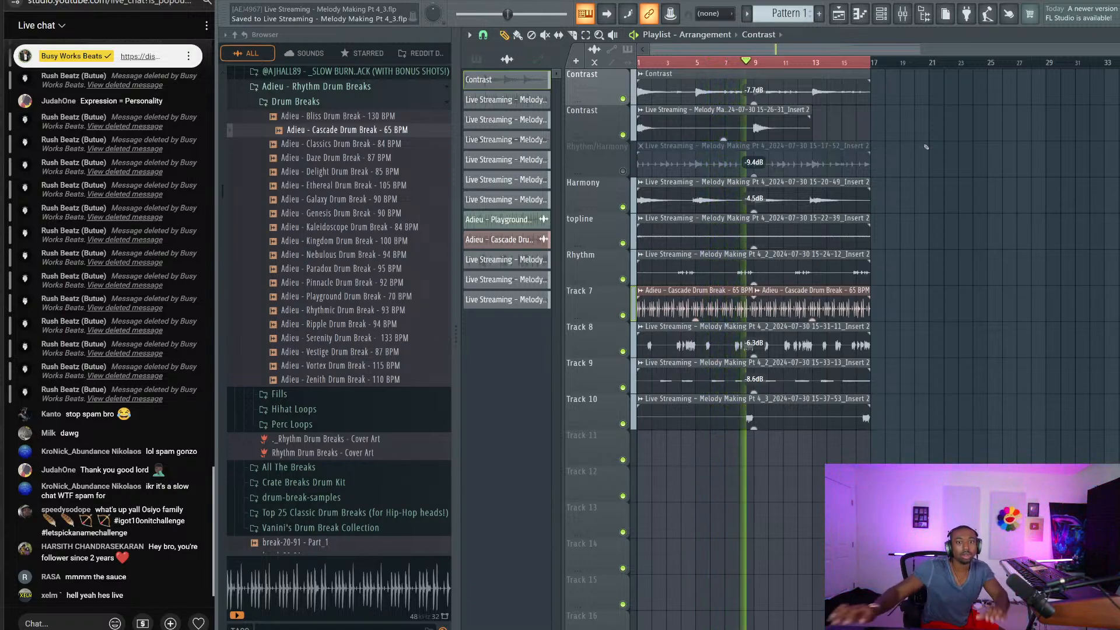
pyautogui.press('space')
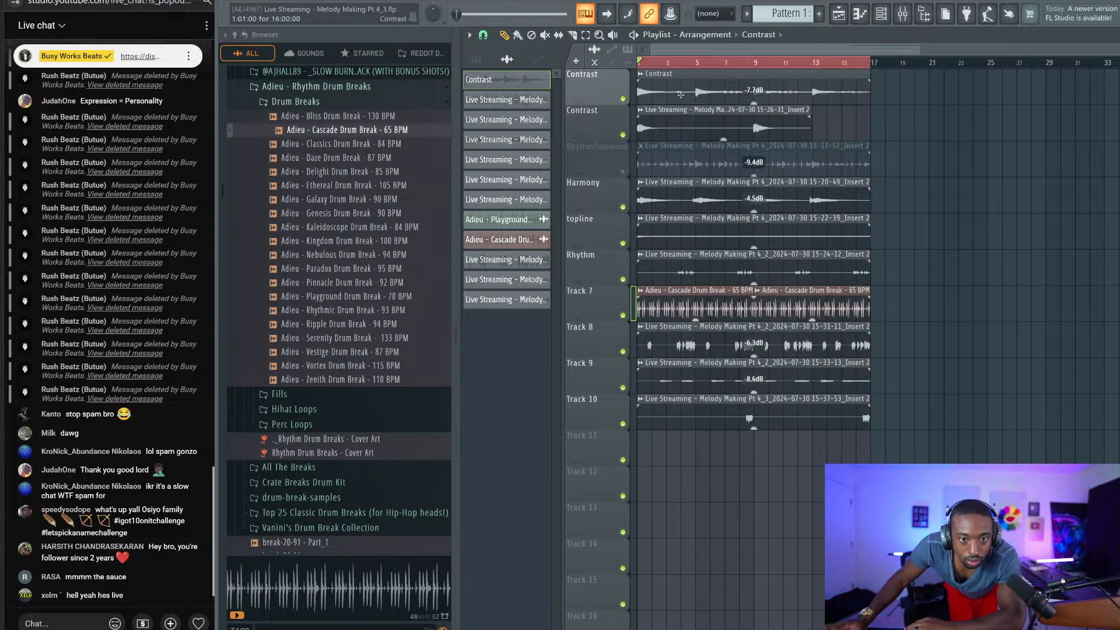
# Step: Inspect the playlist clips and the mixer track assignments of their channels in the channel rack
pyautogui.hotkey('ctrl', 'a')
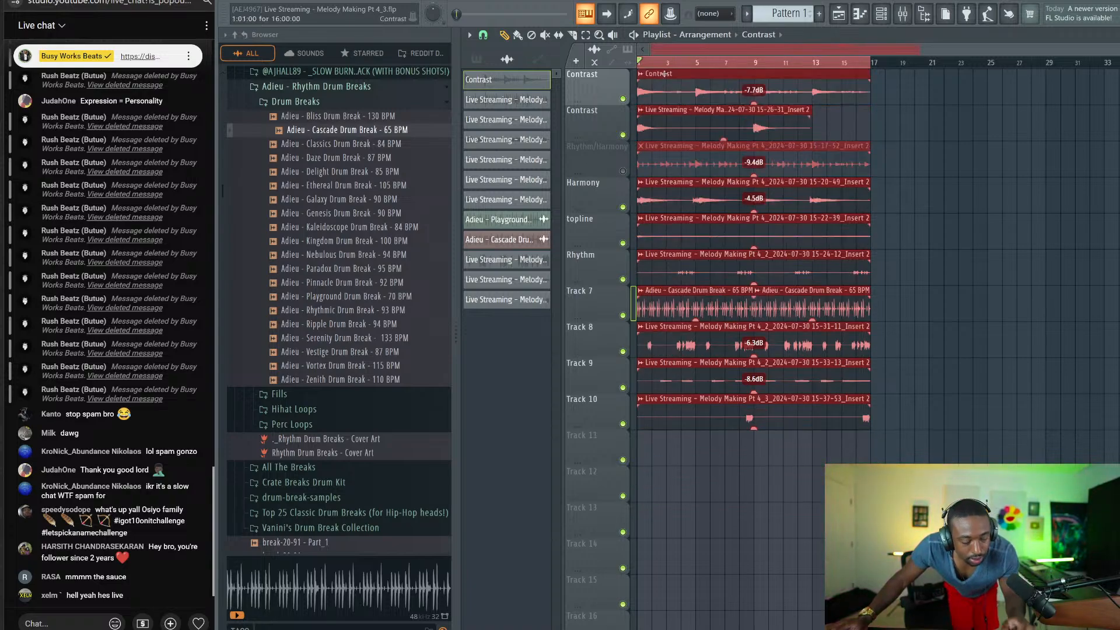
pyautogui.keyDown('ctrl'); pyautogui.click(948, 307); pyautogui.keyUp('ctrl')
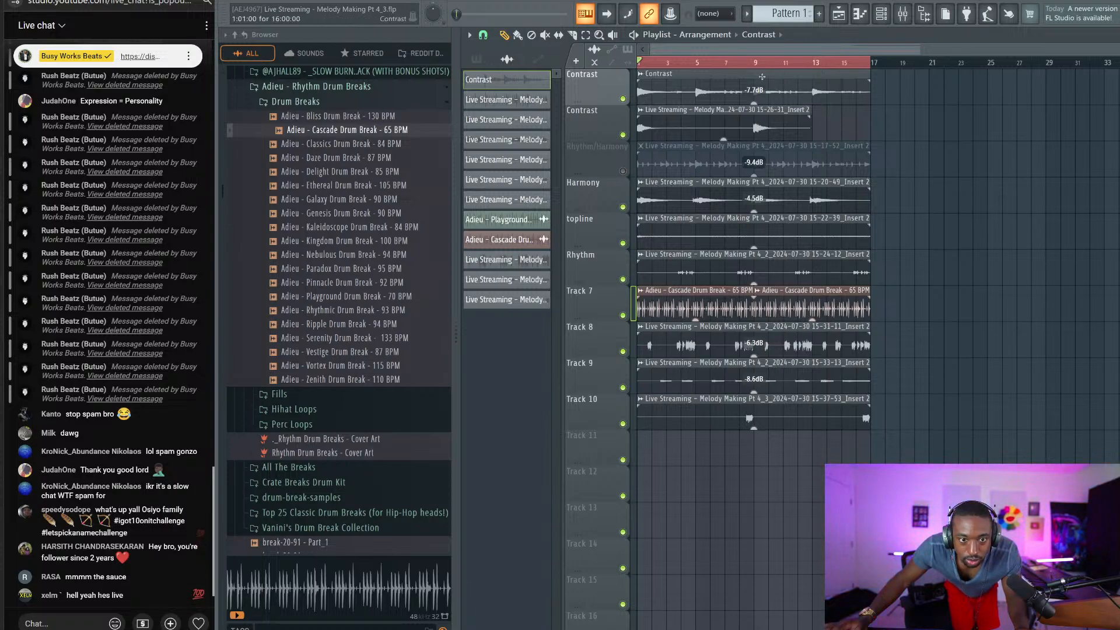
pyautogui.scroll(-2, 762, 76)
pyautogui.scroll(2, 761, 117)
pyautogui.moveTo(861, 417); pyautogui.dragTo(647, 95)
pyautogui.click(882, 14)
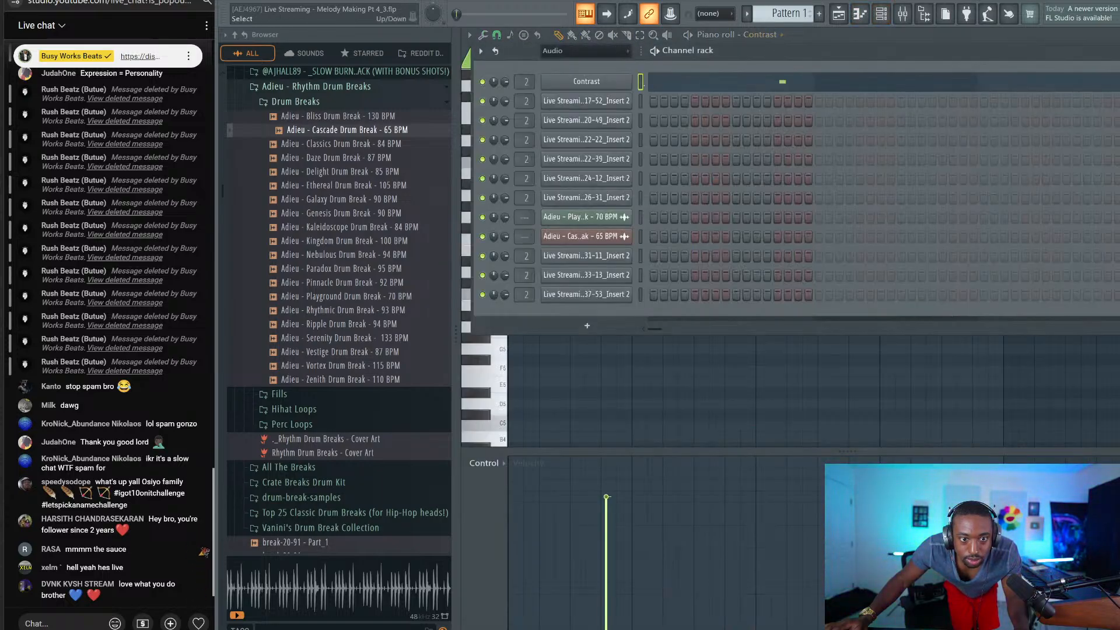
pyautogui.click(634, 83)
pyautogui.click(837, 81)
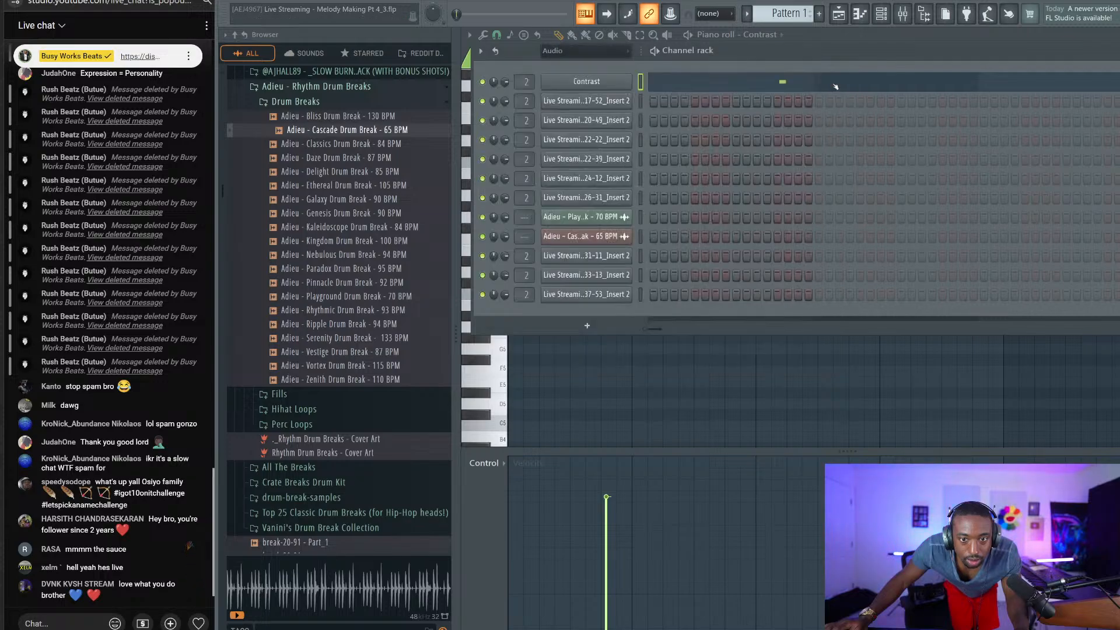
pyautogui.click(838, 14)
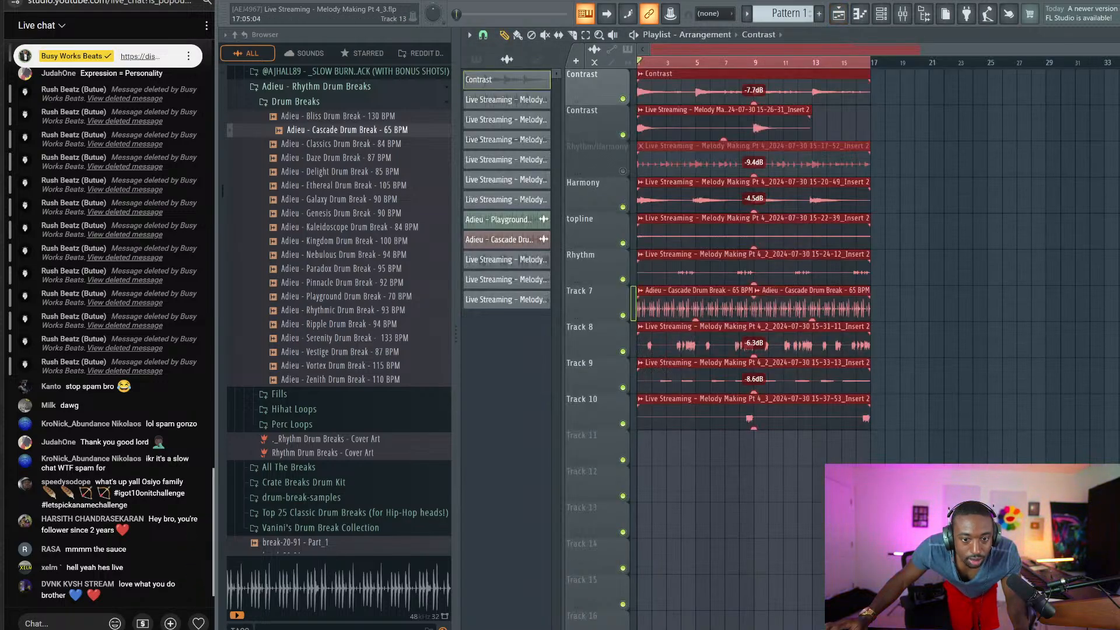
# Step: Unmute the Rhythm/Harmony track and move its clip to start at bar 17
pyautogui.press('space')
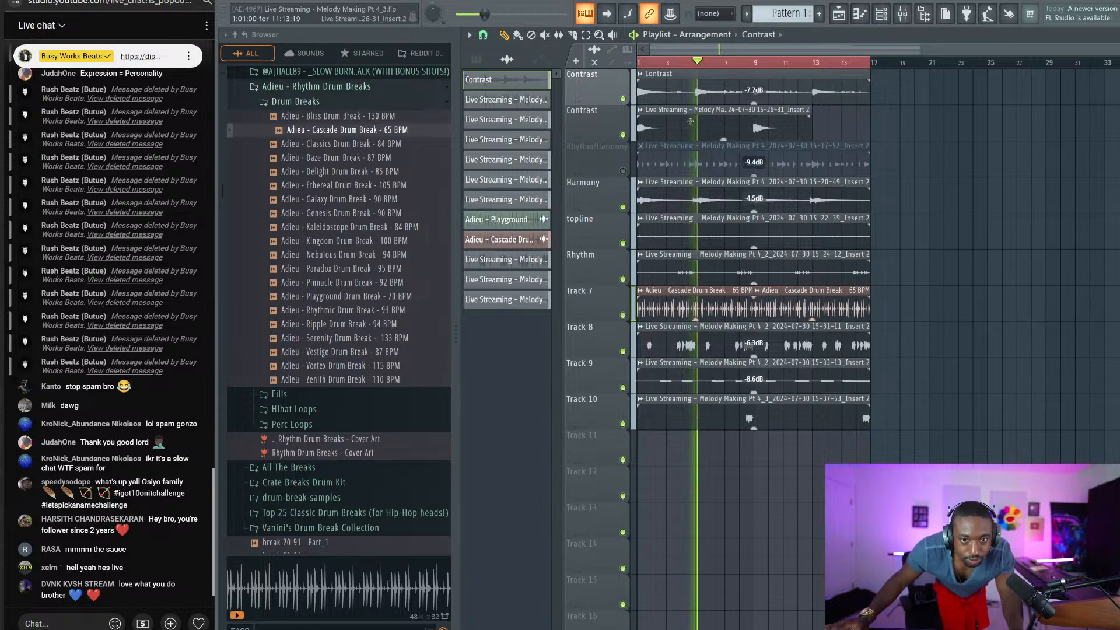
pyautogui.click(623, 170)
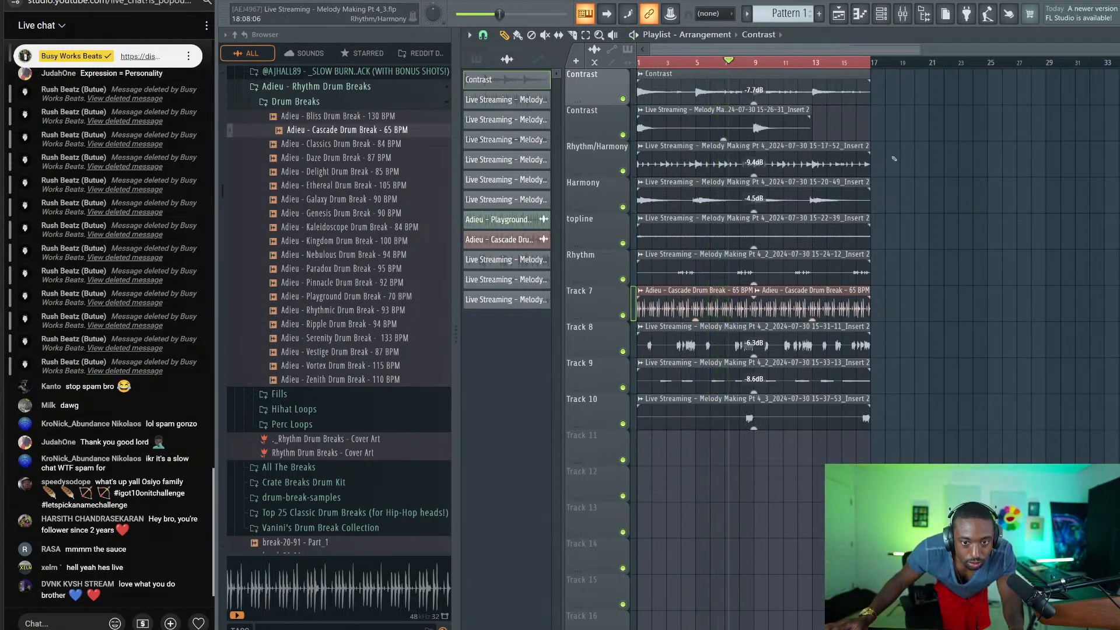
pyautogui.moveTo(639, 157); pyautogui.dragTo(886, 138)
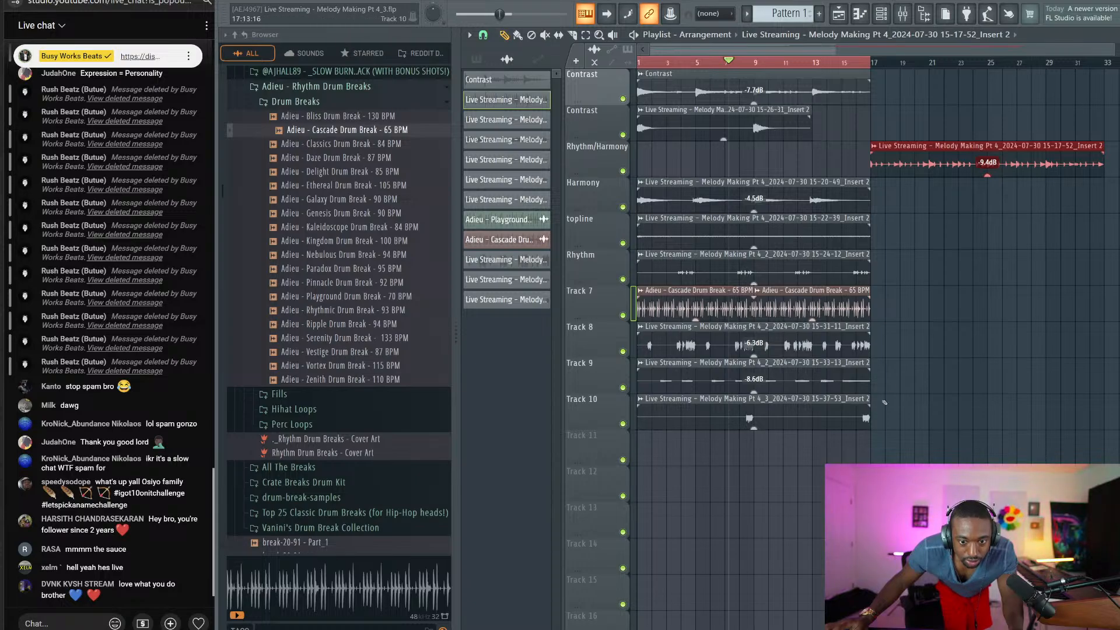
# Step: Duplicate the other tracks' 16-bar clips to start at bar 17 and save the project with the playback selection ending at bar 33
pyautogui.moveTo(868, 450)
pyautogui.mouseDown()
pyautogui.moveTo(772, 266)
pyautogui.moveTo(641, 84)
pyautogui.moveTo(933, 92)
pyautogui.moveTo(906, 93)
pyautogui.mouseUp()
pyautogui.rightClick(812, 152)
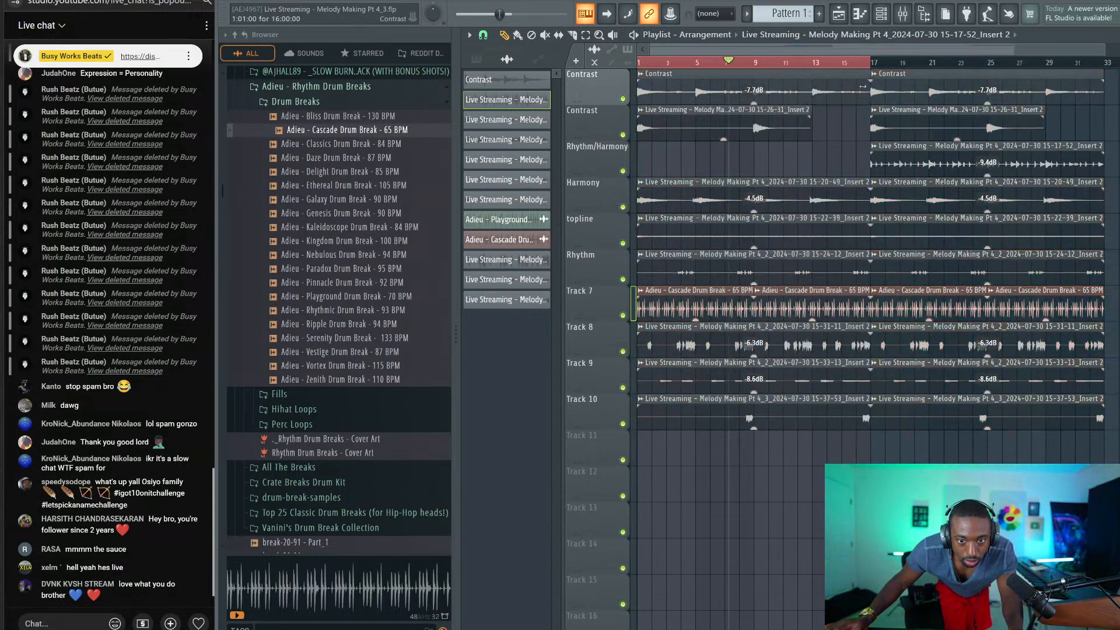
pyautogui.hotkey('ctrl', 'a')
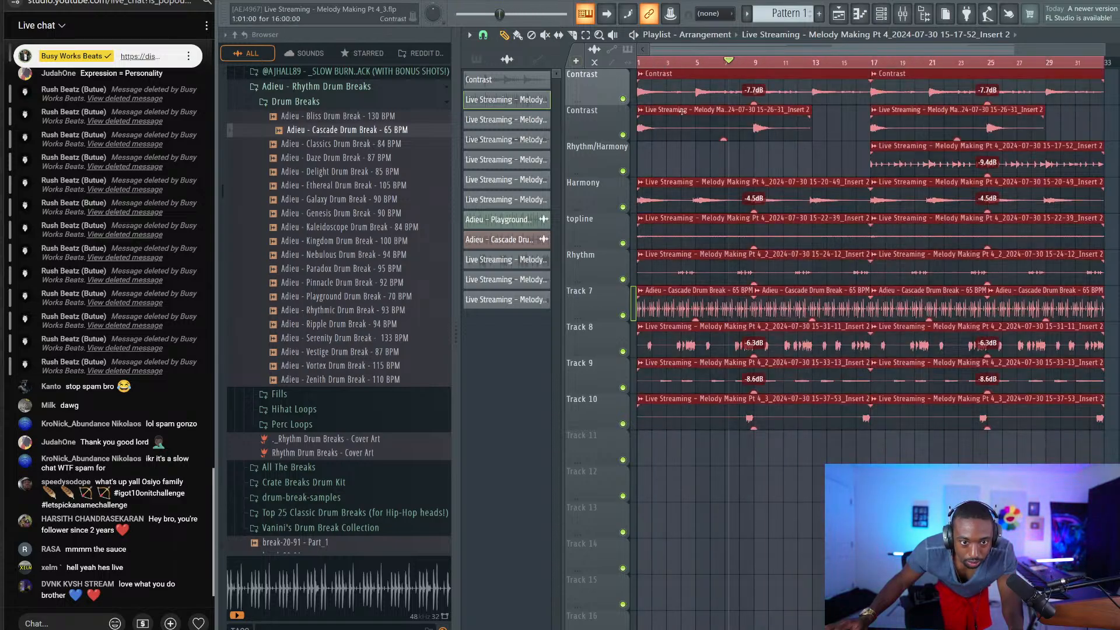
pyautogui.rightClick(711, 153)
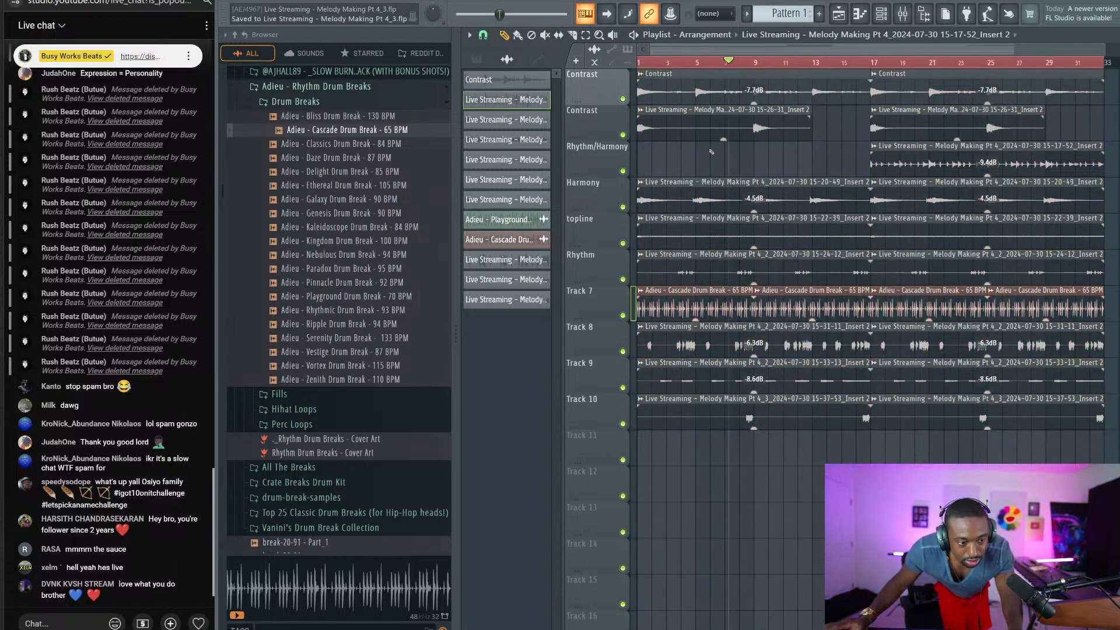
# Step: Play back the extended 32-bar arrangement to rehearse another part over it
pyautogui.press('space')
pyautogui.press('space')
pyautogui.press('space')
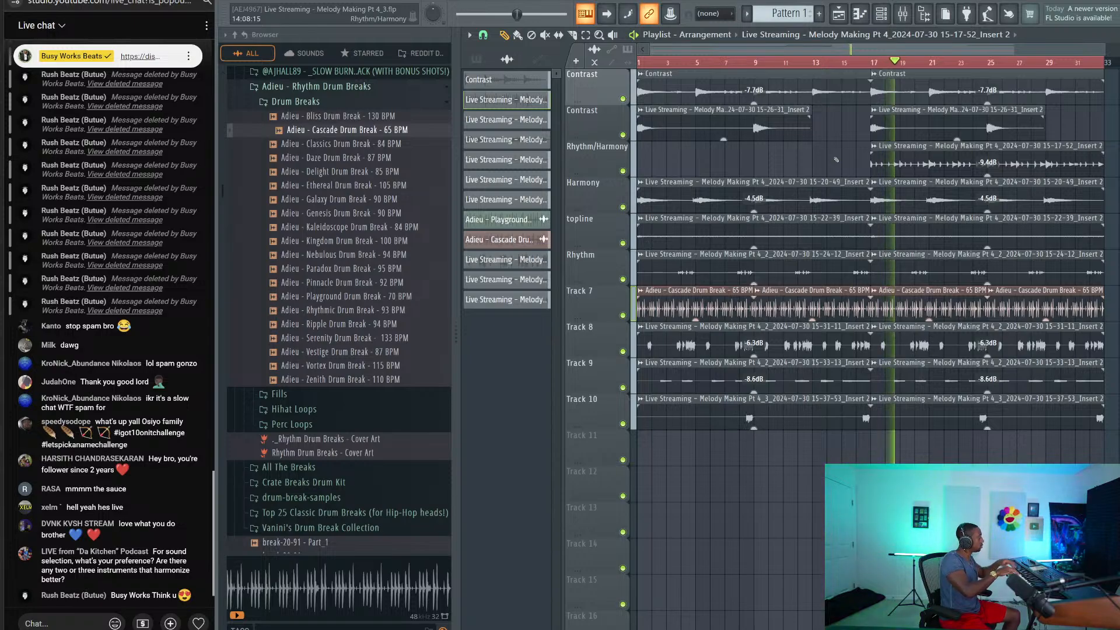
pyautogui.press('space')
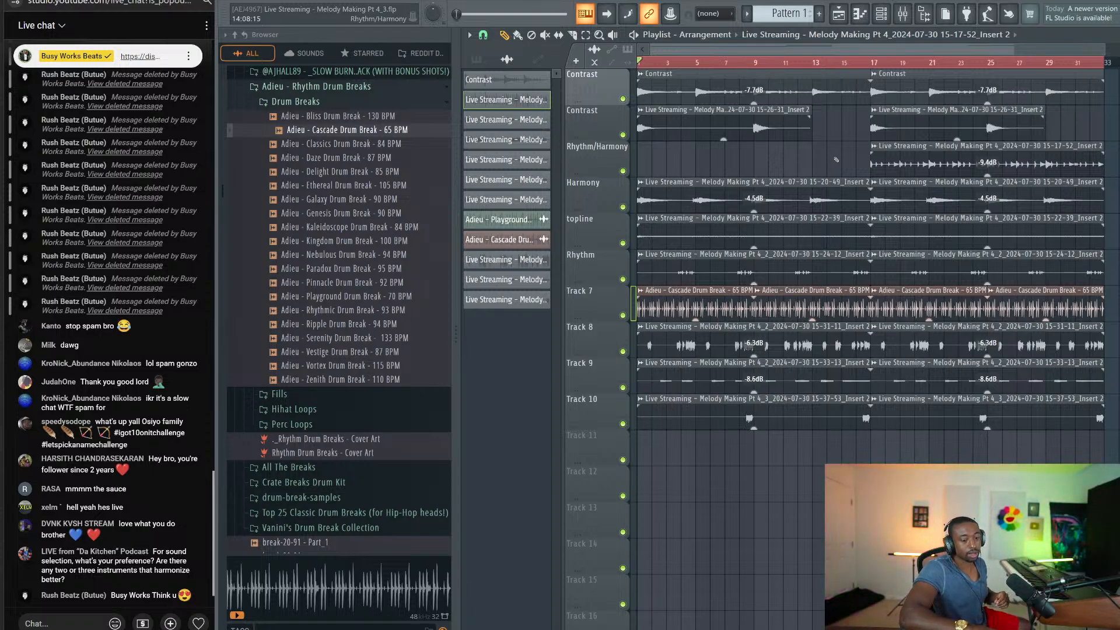
pyautogui.press('space')
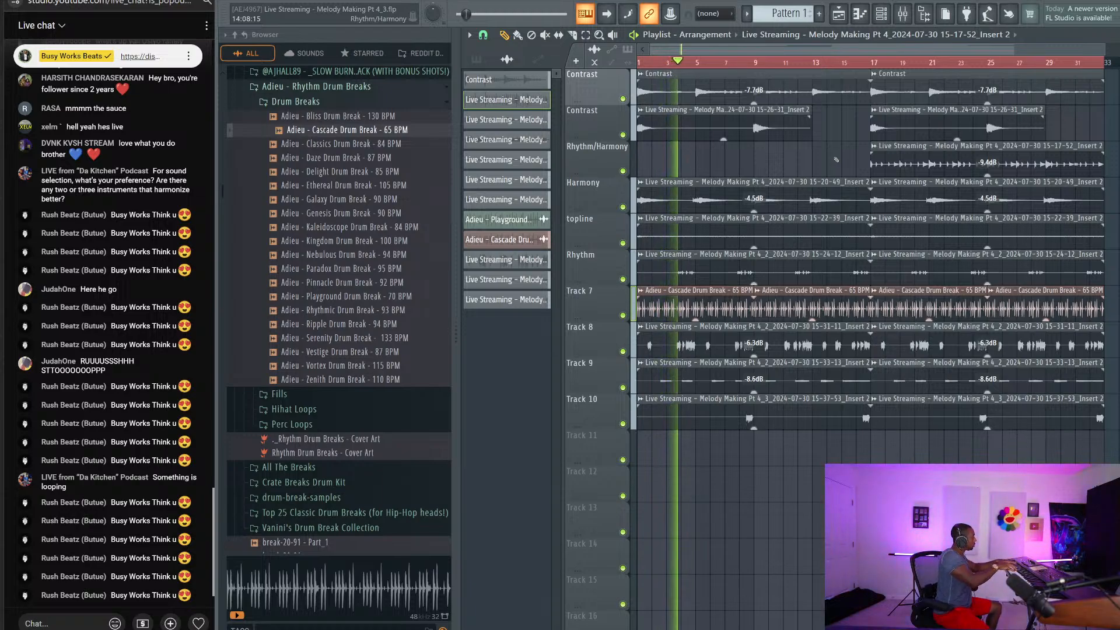
pyautogui.press('space')
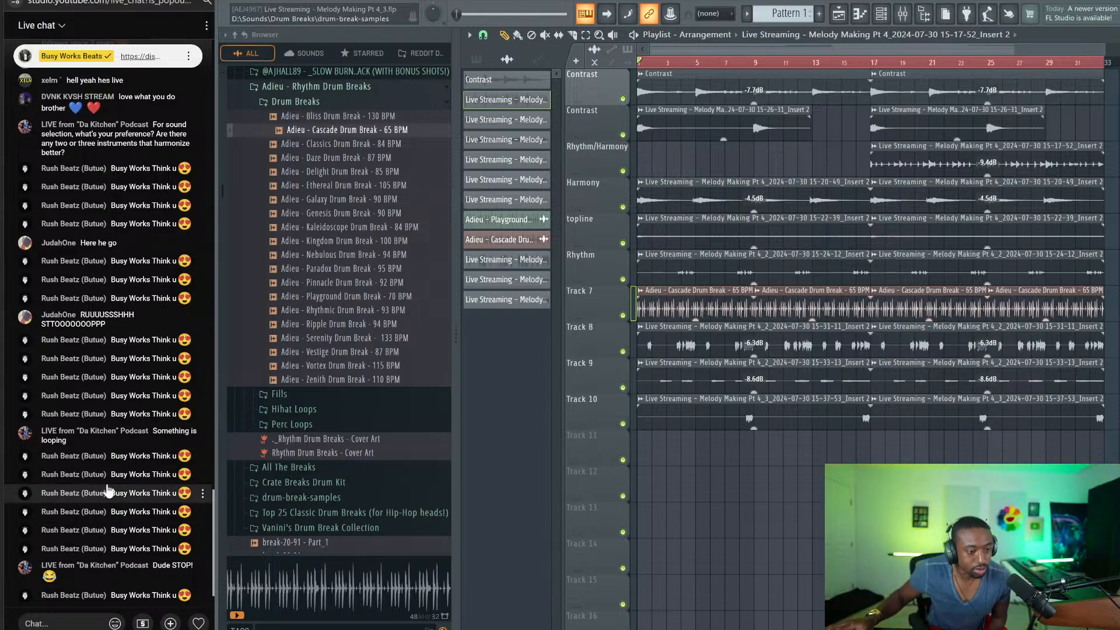
# Step: Put the viewer spamming the live chat in timeout
pyautogui.click(202, 475)
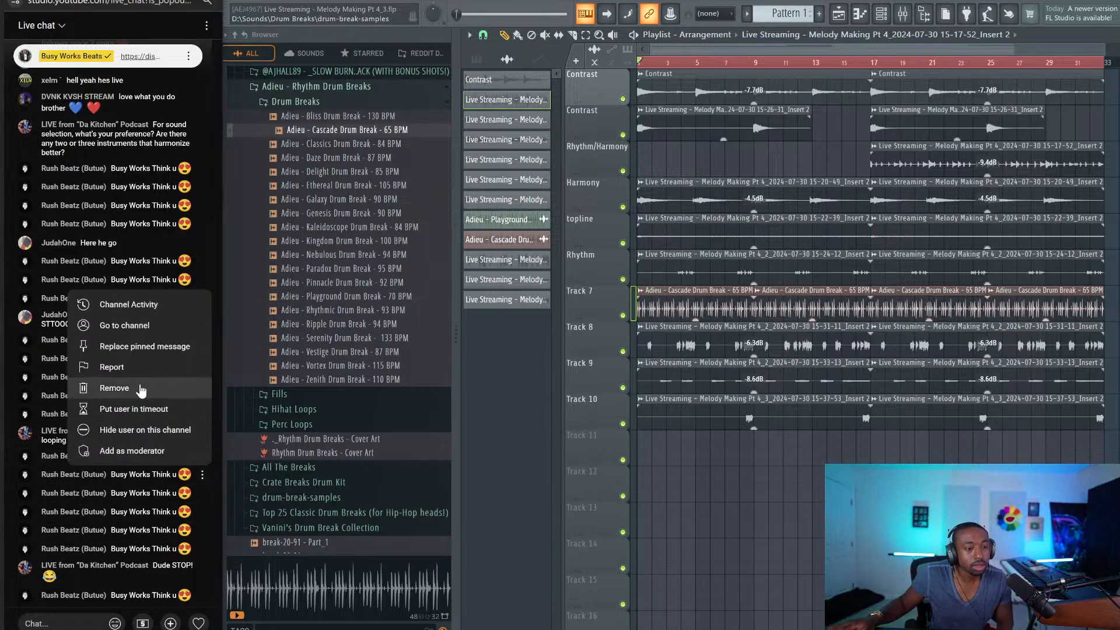
pyautogui.click(148, 409)
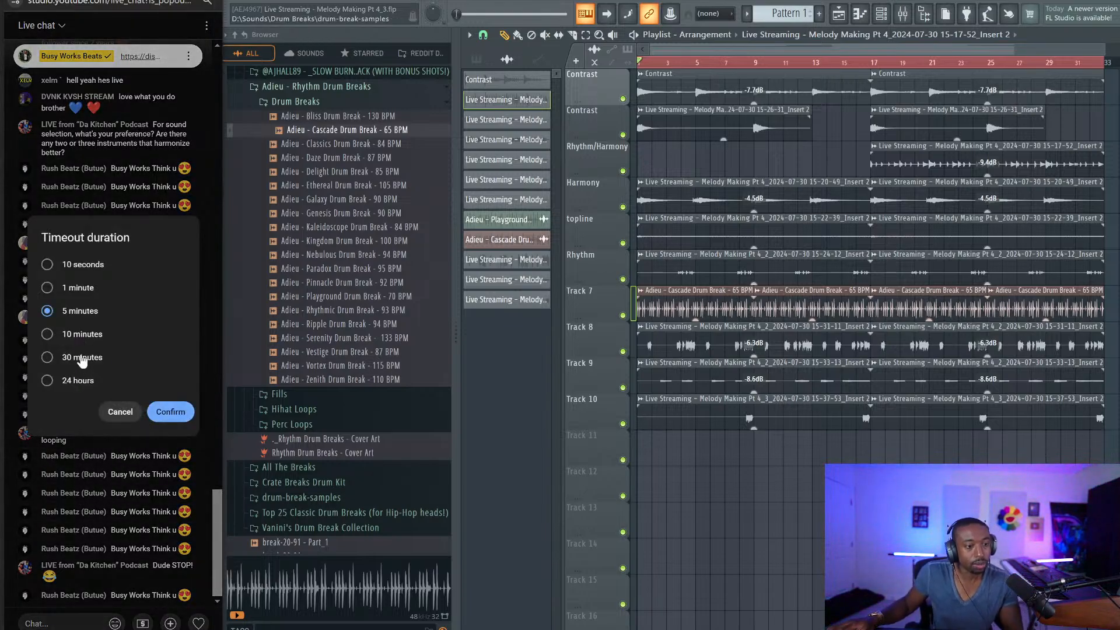
pyautogui.click(157, 412)
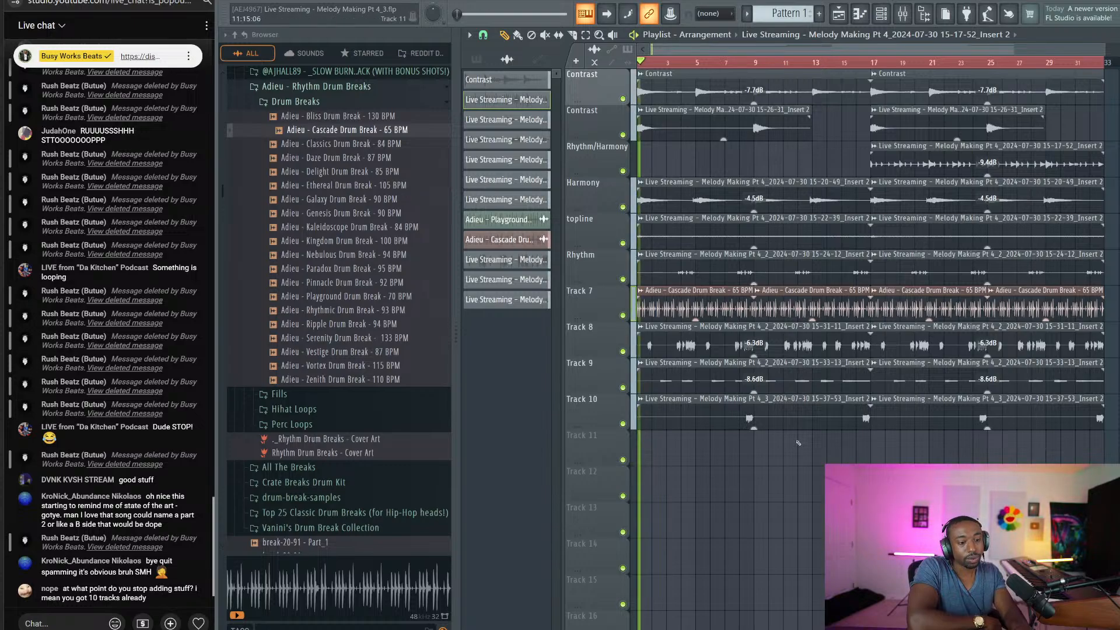
# Step: Save the project and play the arrangement from the start past bar 17
pyautogui.hotkey('ctrl', 's')
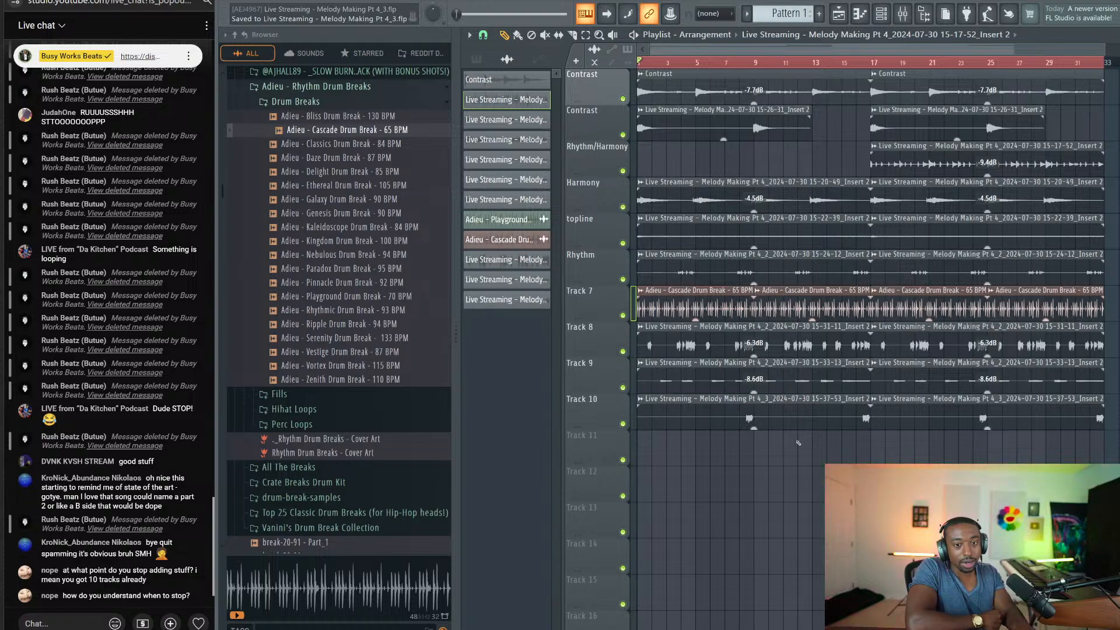
pyautogui.press('space')
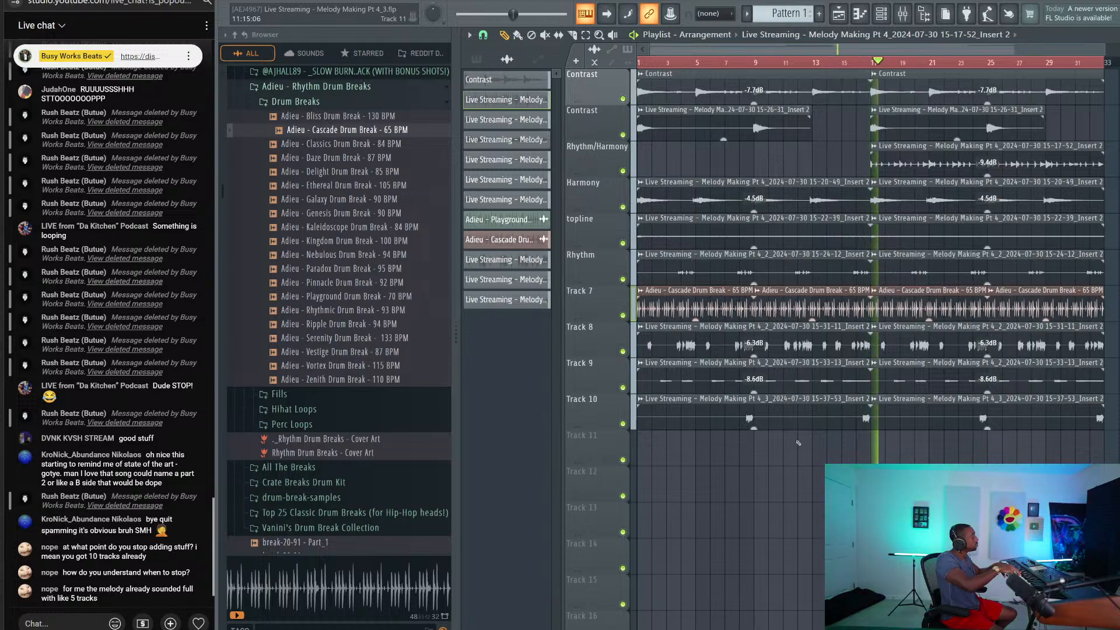
pyautogui.press('space')
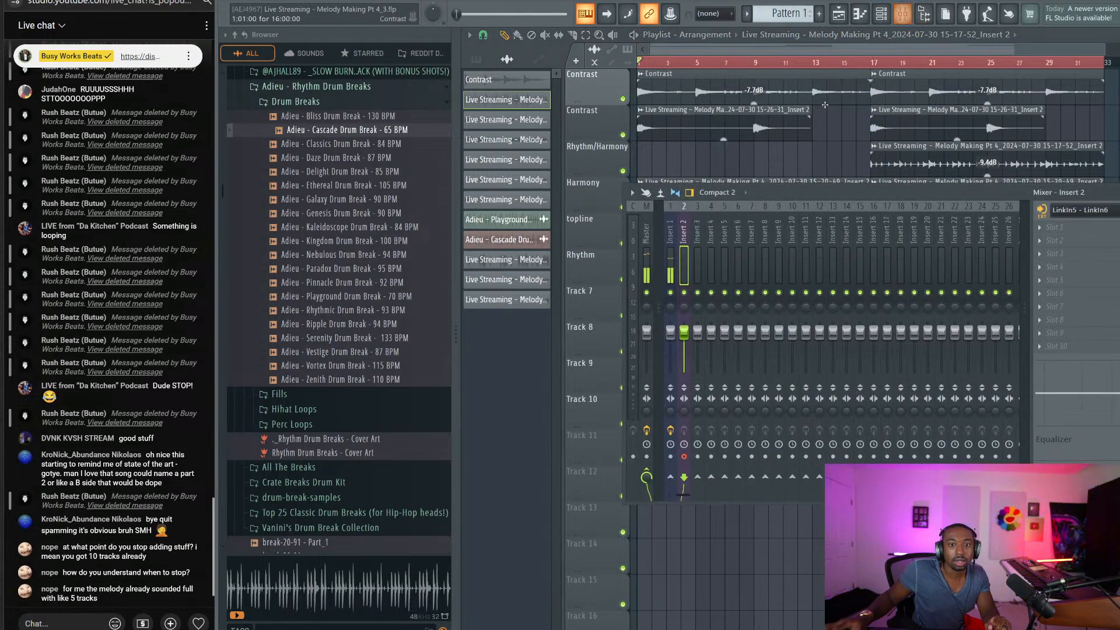
# Step: Check Insert 2 in the mixer, record a 16-bar take onto Track 11, and lower its clip gain to -10.4 dB
pyautogui.click(903, 14)
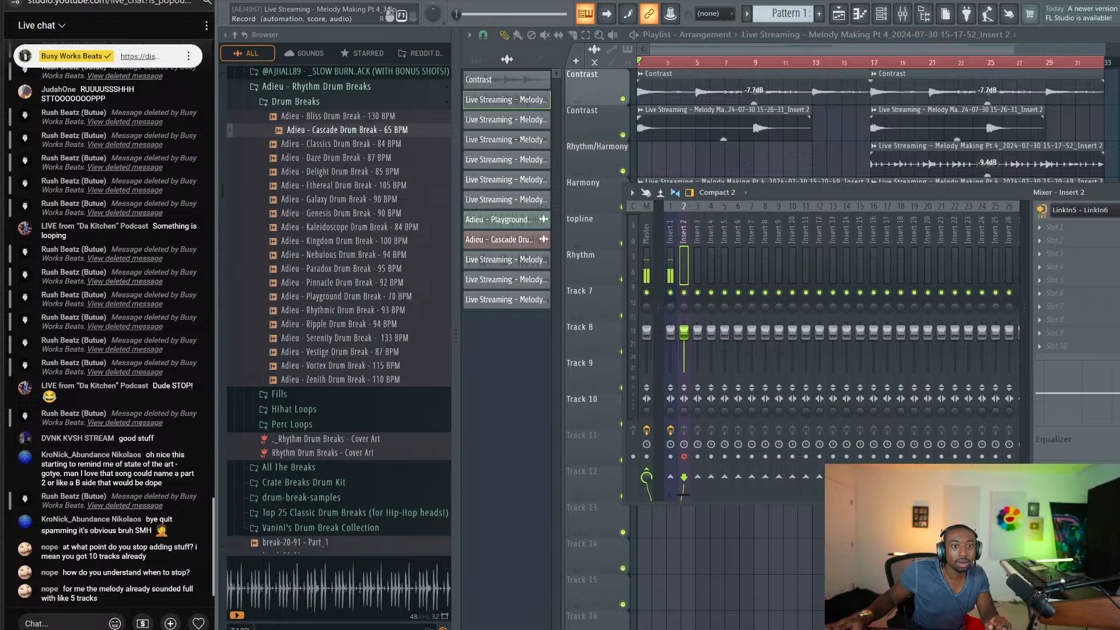
pyautogui.rightClick(757, 569)
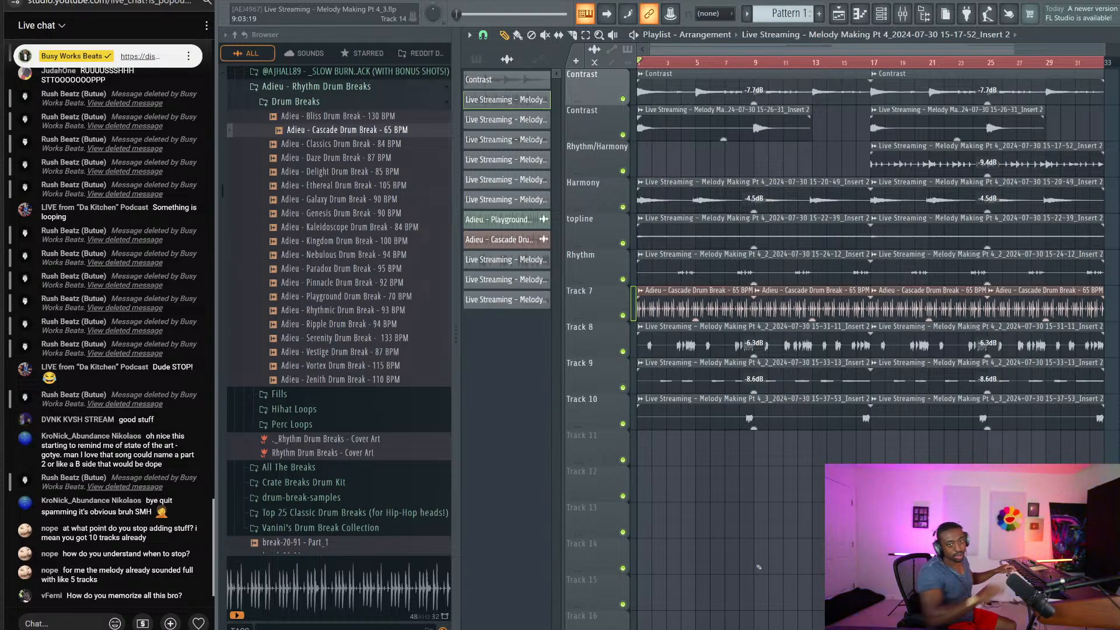
pyautogui.press('space')
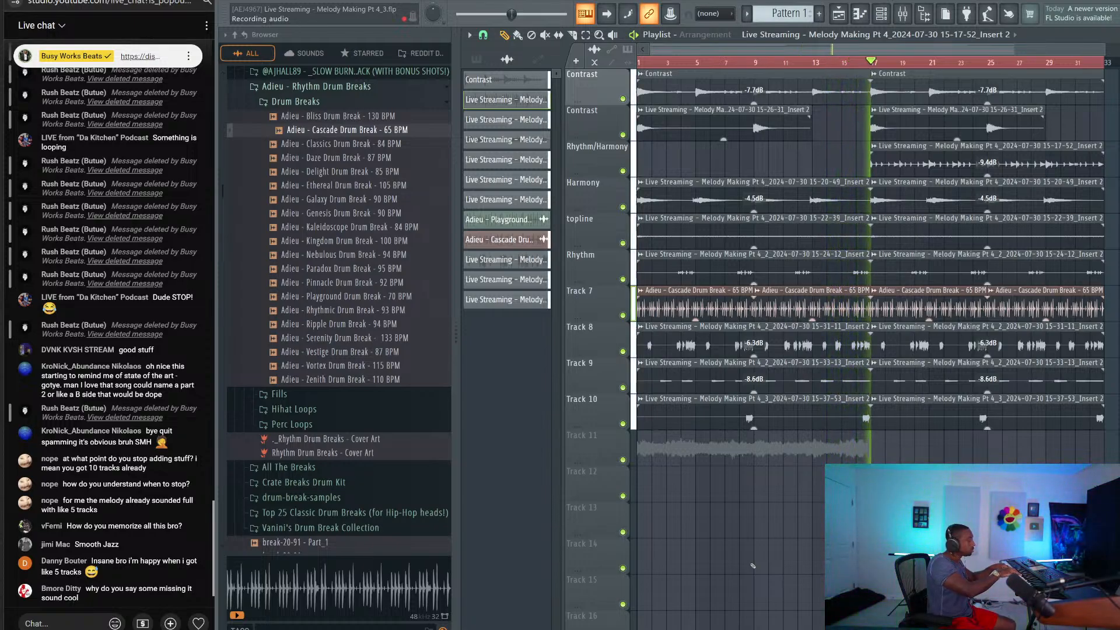
pyautogui.press('space')
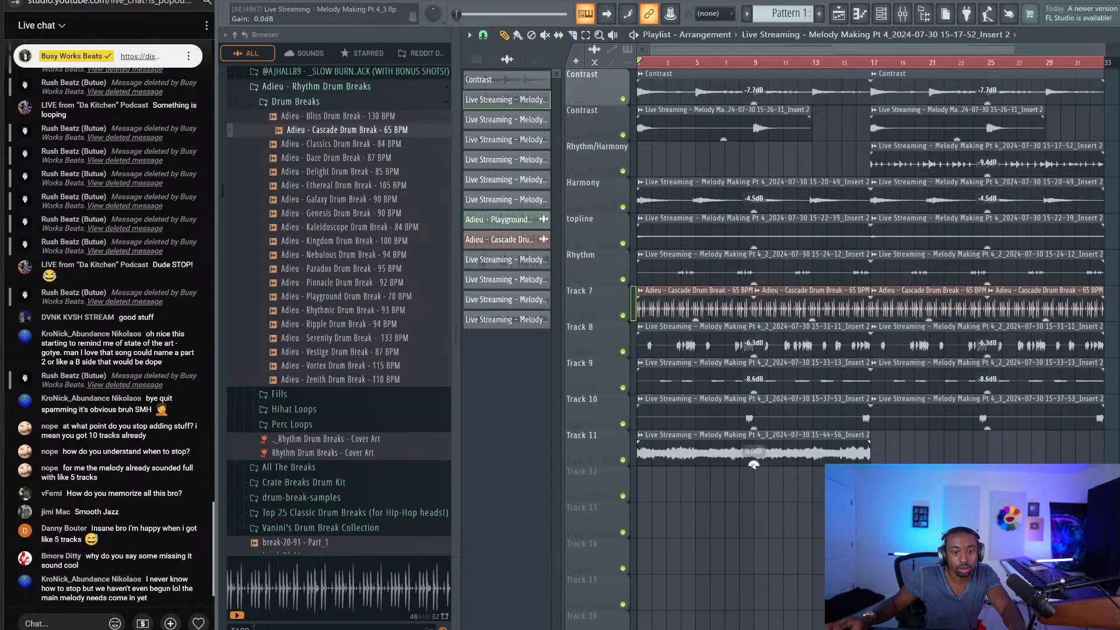
pyautogui.press('space')
pyautogui.moveTo(753, 464); pyautogui.dragTo(754, 497)
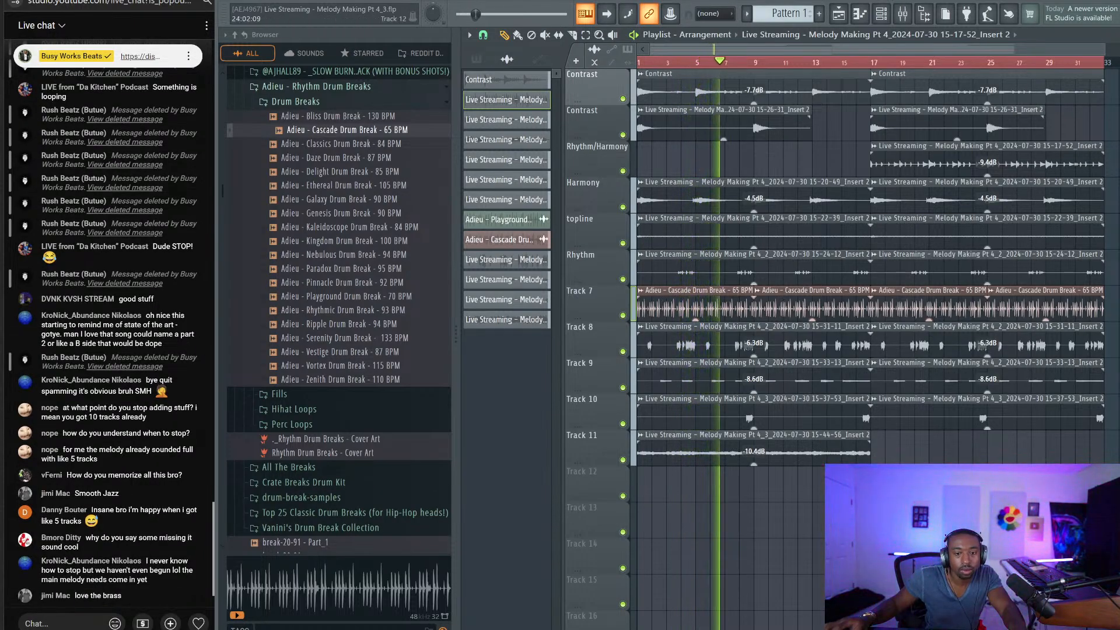
# Step: Restart playback from the beginning and audition Track 9 soloed, restoring all tracks when done
pyautogui.press('space')
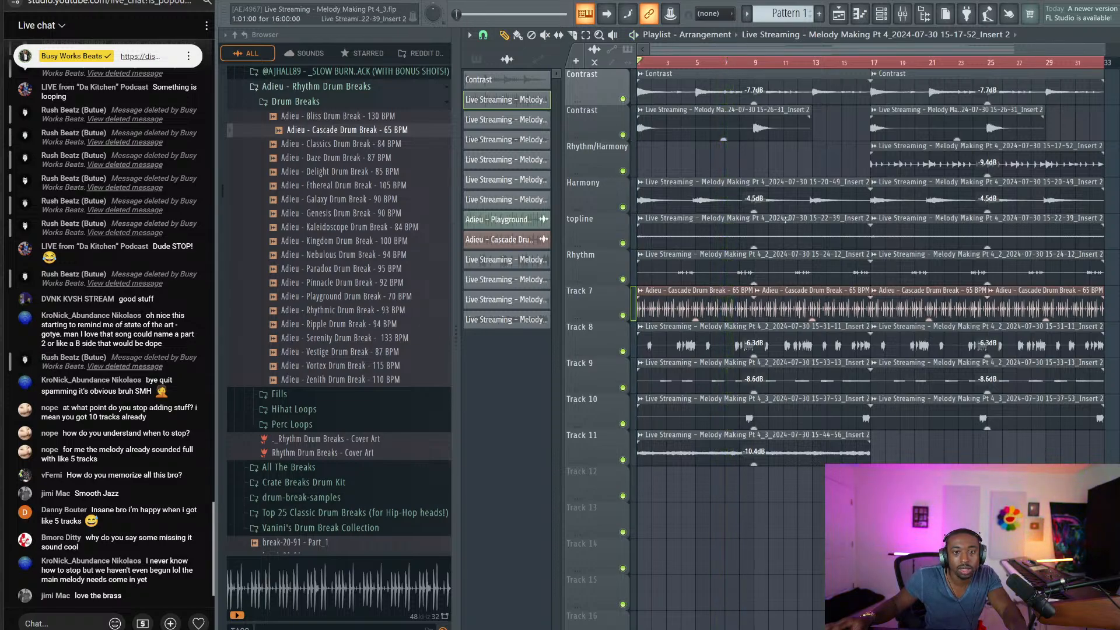
pyautogui.press('space')
pyautogui.keyDown('ctrl'); pyautogui.click(623, 388); pyautogui.keyUp('ctrl')
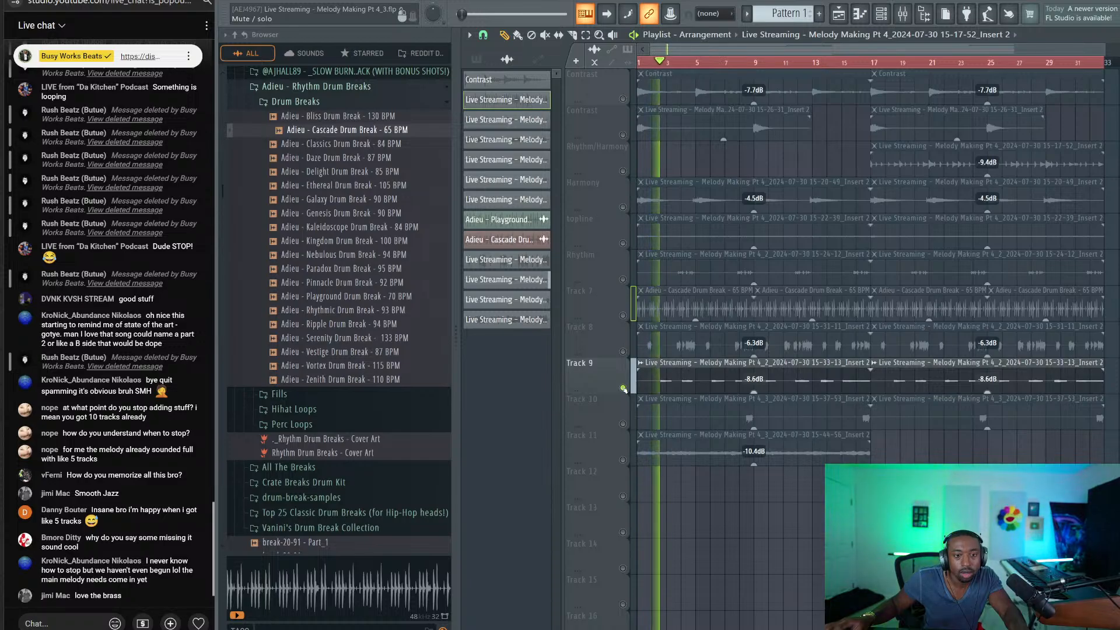
pyautogui.keyDown('ctrl'); pyautogui.click(623, 388); pyautogui.keyUp('ctrl')
# Step: Delete the first 16-bar clips from Track 9 and the Harmony track, and save the project
pyautogui.rightClick(729, 378)
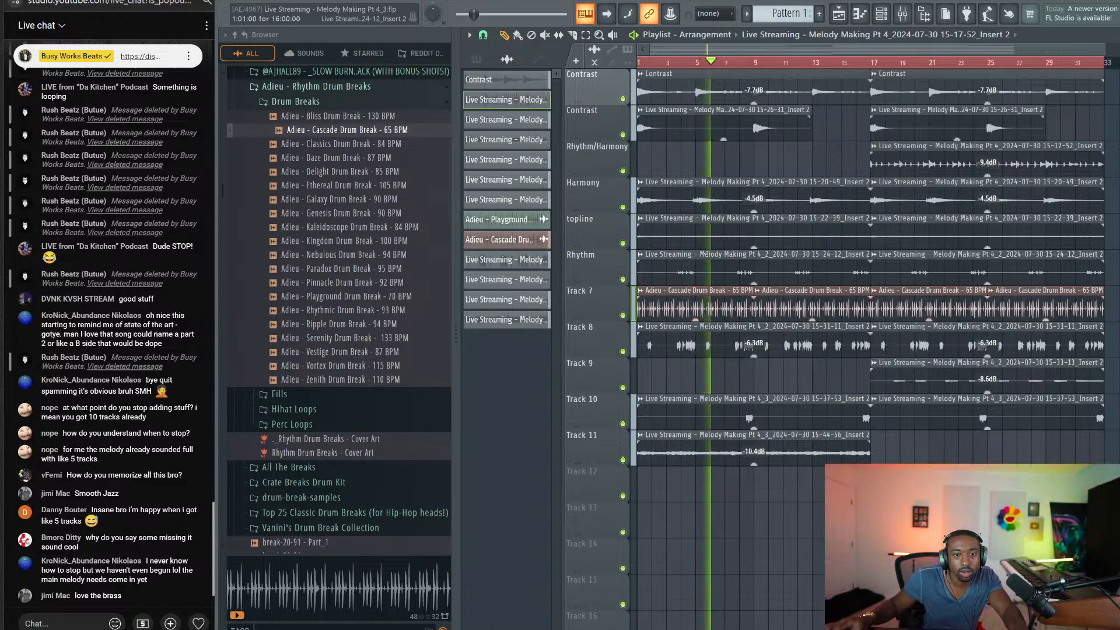
pyautogui.rightClick(665, 198)
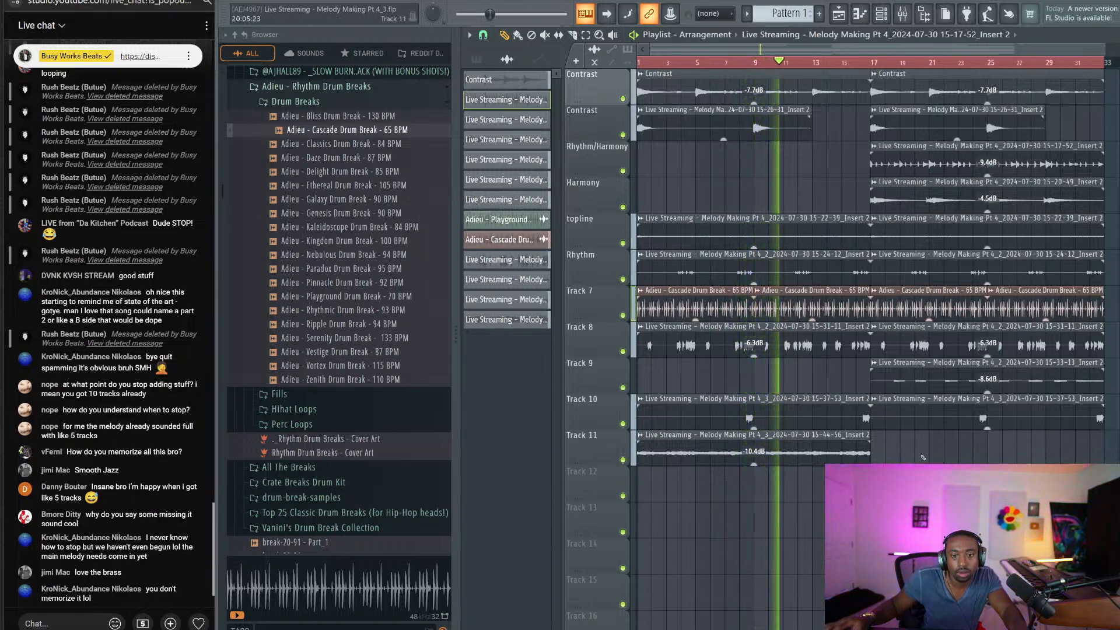
pyautogui.hotkey('ctrl', 's')
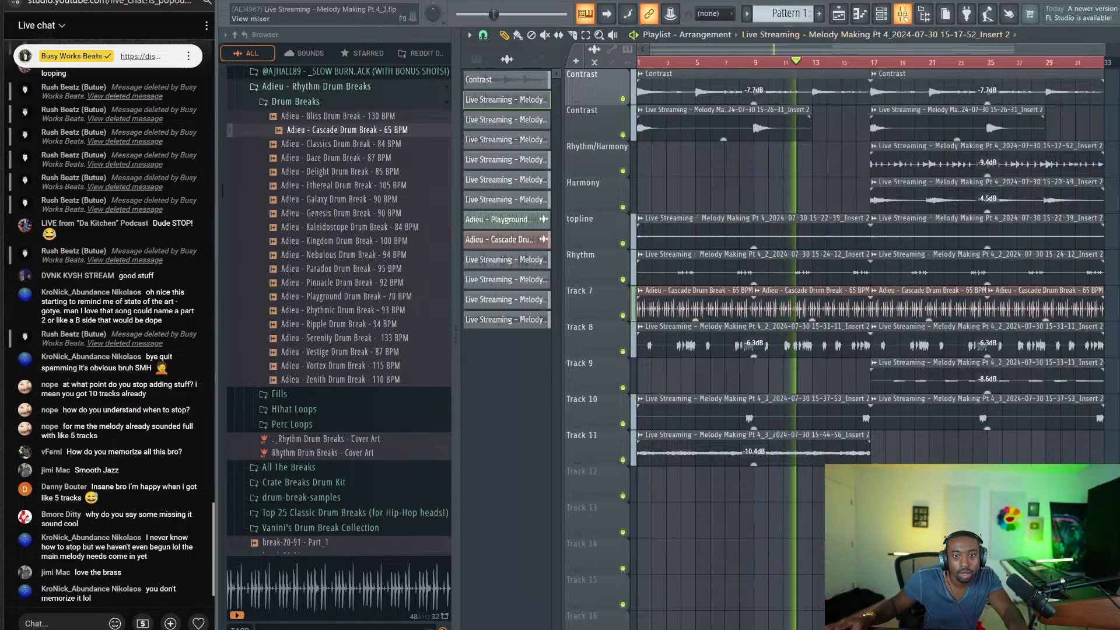
# Step: Select mixer Insert 1 and add a Scaler 2 channel to detect the melody's scale from played notes
pyautogui.press('F9')
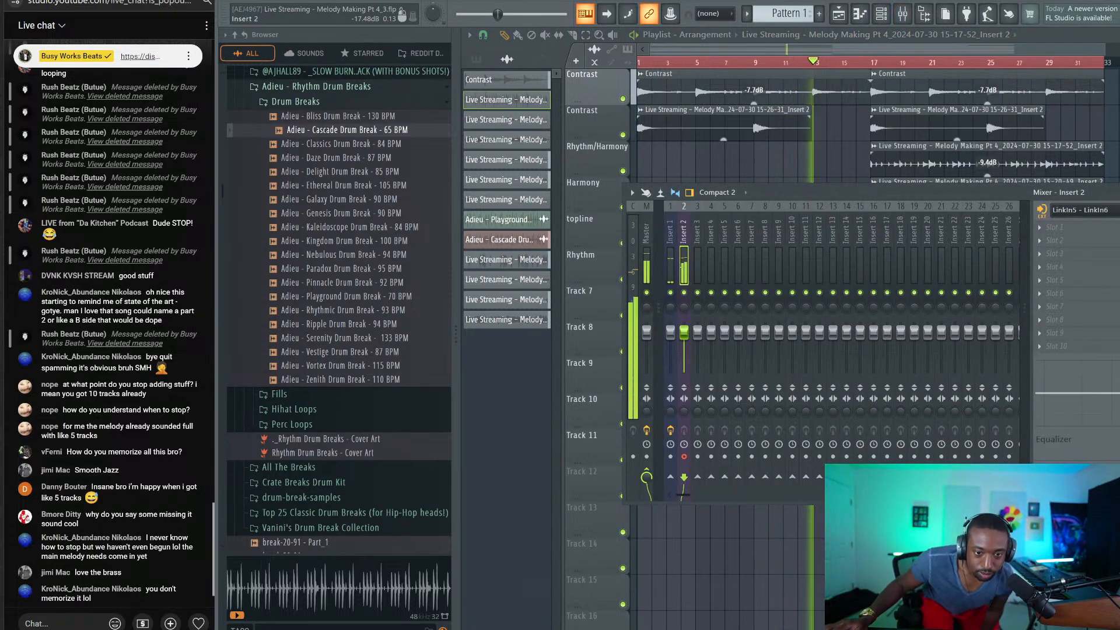
pyautogui.click(670, 265)
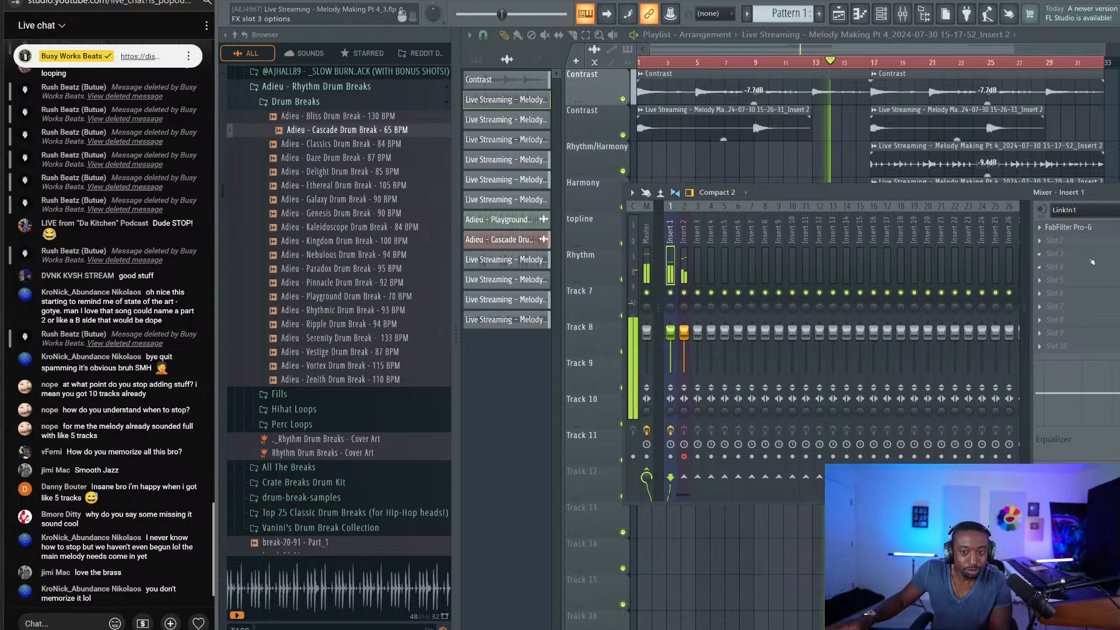
pyautogui.click(881, 14)
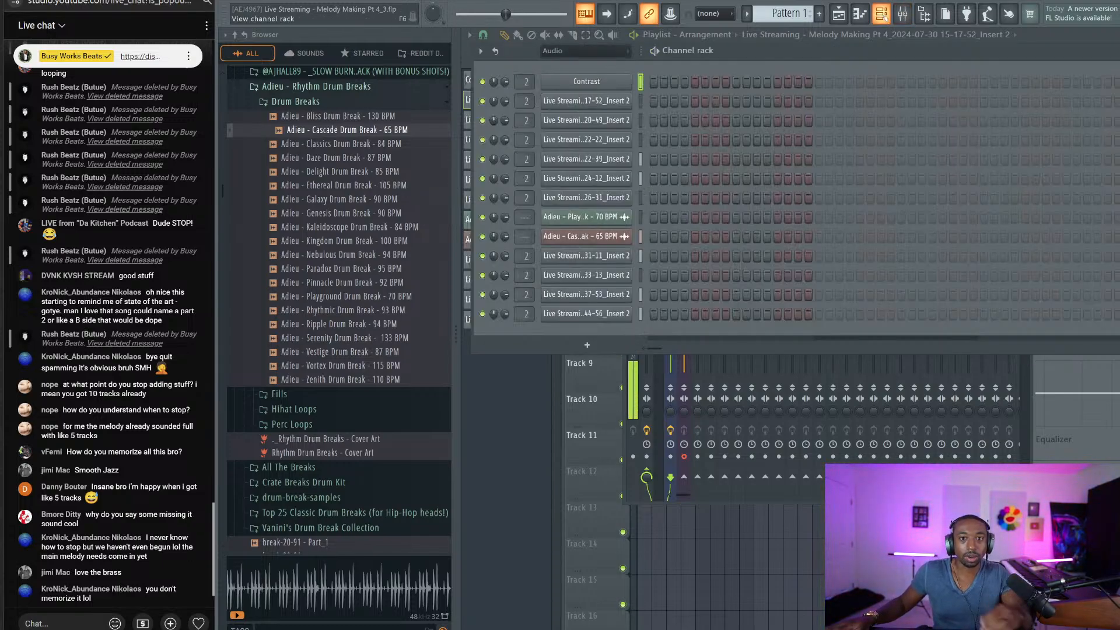
pyautogui.click(587, 345)
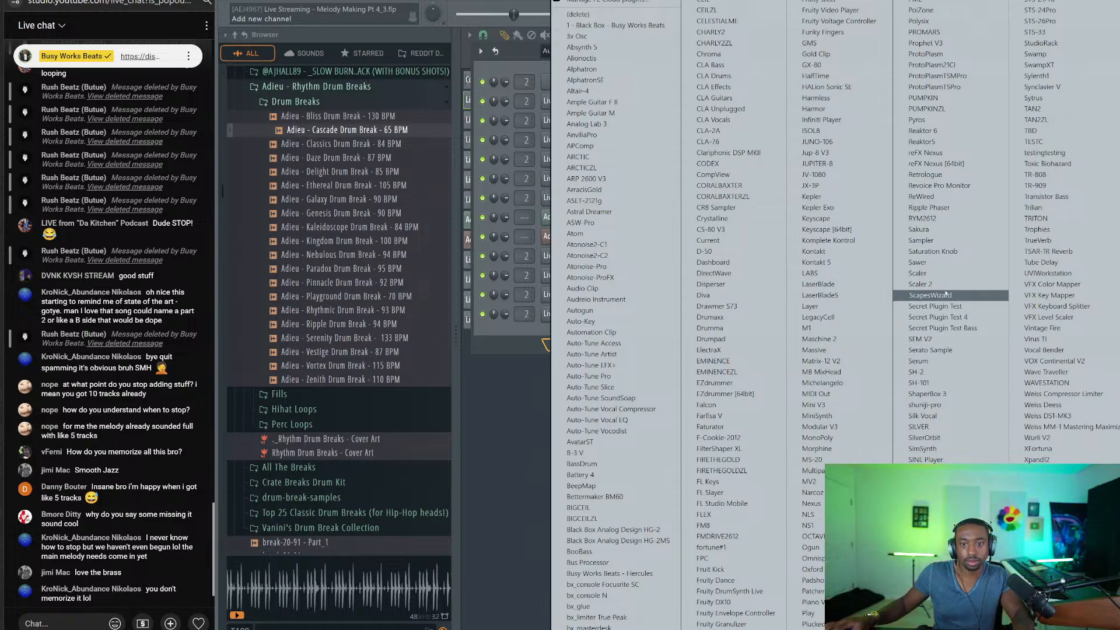
pyautogui.click(922, 295)
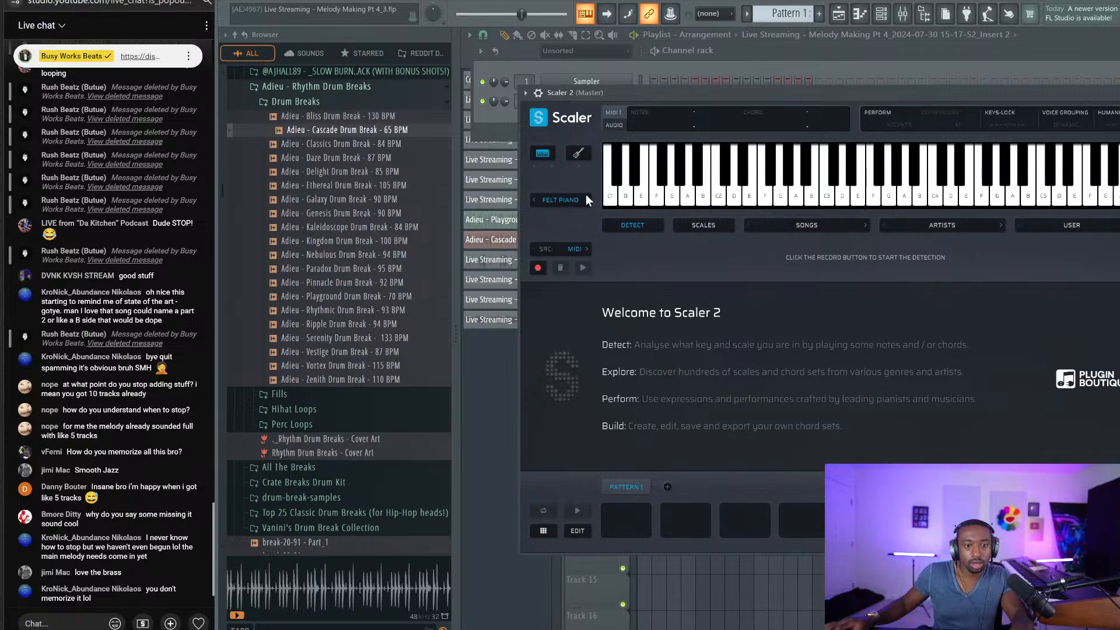
pyautogui.click(803, 196)
pyautogui.click(804, 182)
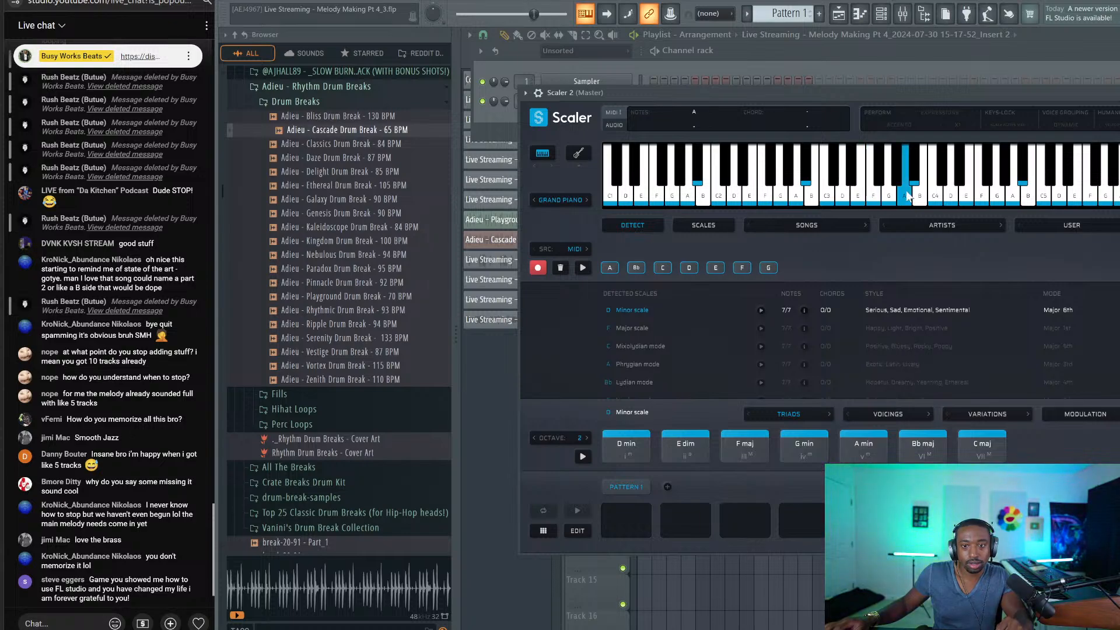
pyautogui.press('Escape')
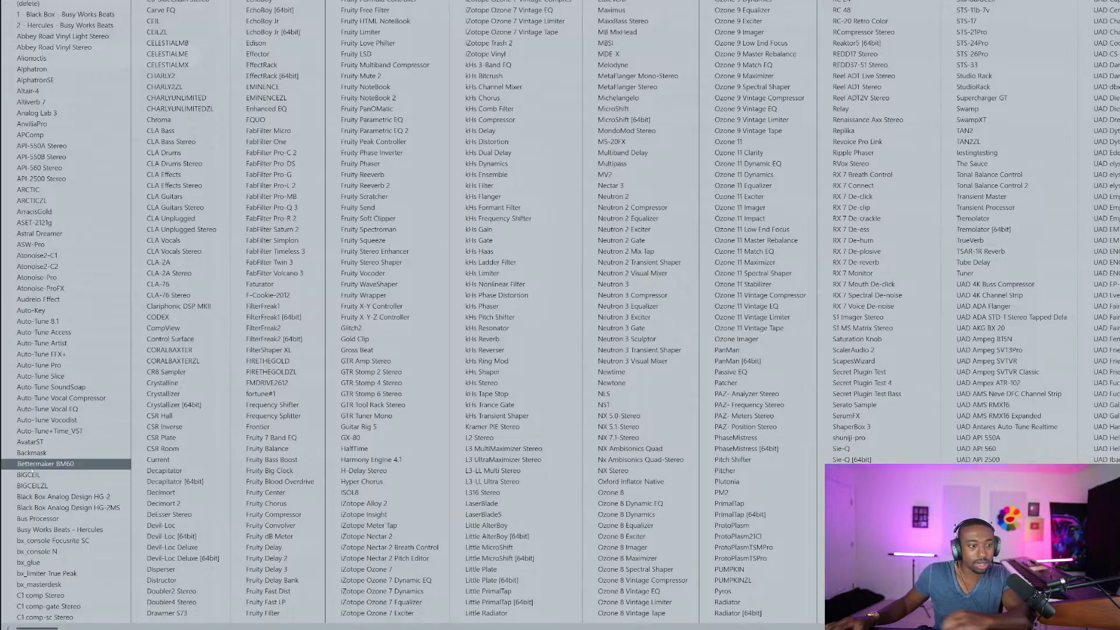
# Step: Load Auto-Tune Pro on Insert 1, toggle its latency option, and reposition its window so the key settings are accessible
pyautogui.click(119, 364)
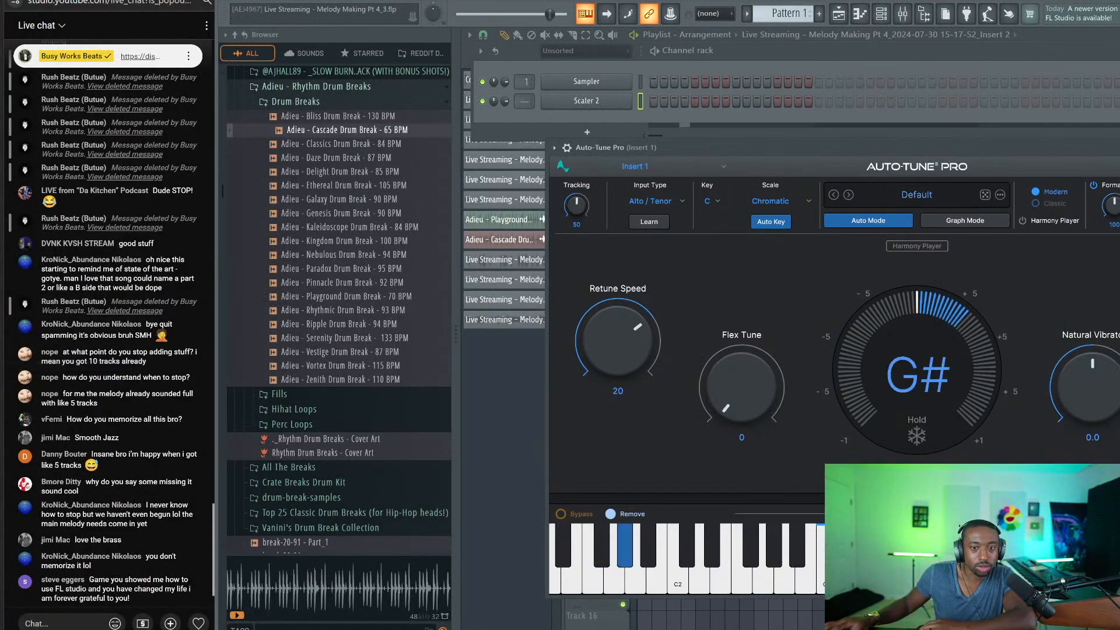
pyautogui.moveTo(1061, 151); pyautogui.dragTo(913, 149)
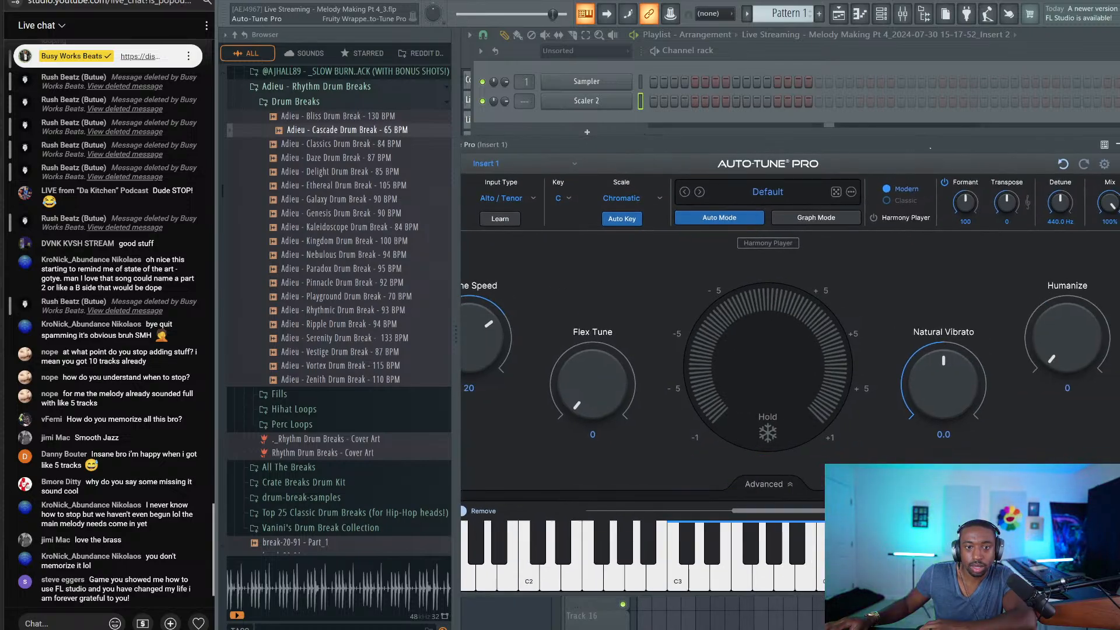
pyautogui.click(1104, 163)
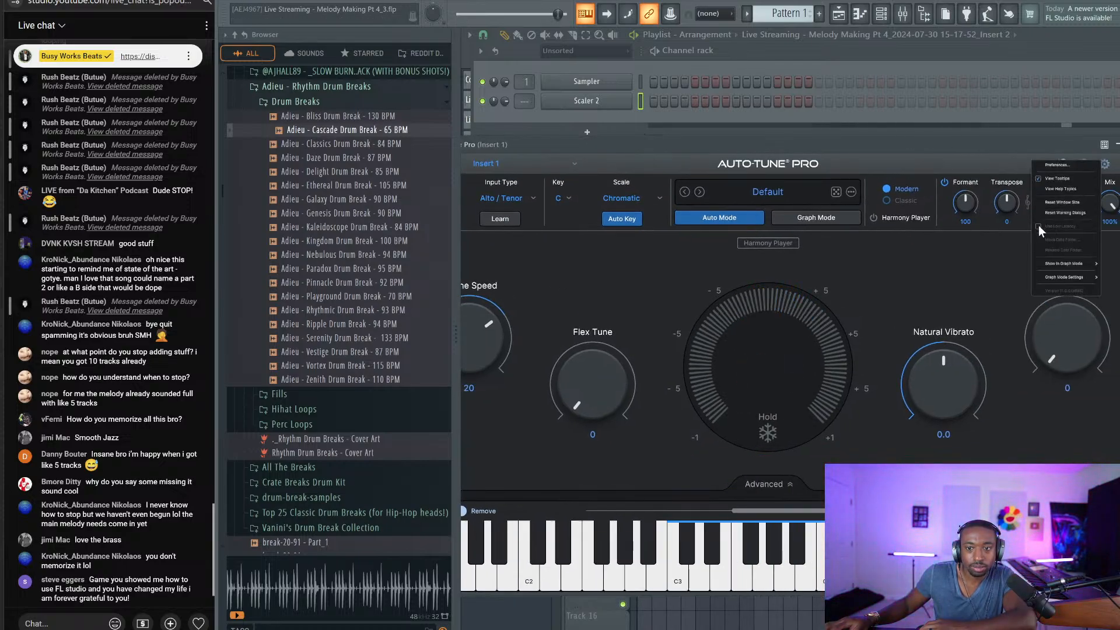
pyautogui.click(1014, 183)
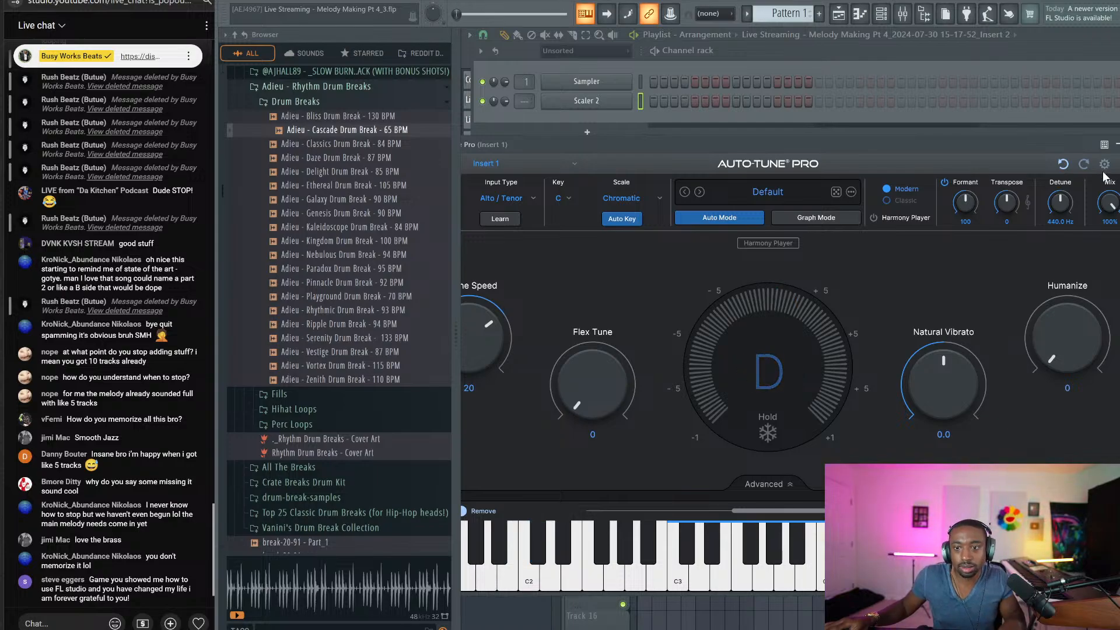
pyautogui.click(1104, 166)
pyautogui.click(1055, 237)
pyautogui.moveTo(636, 145); pyautogui.dragTo(701, 121)
# Step: Set Auto-Tune Pro's key to D, scale to Minor, and input type to Low Male
pyautogui.click(633, 175)
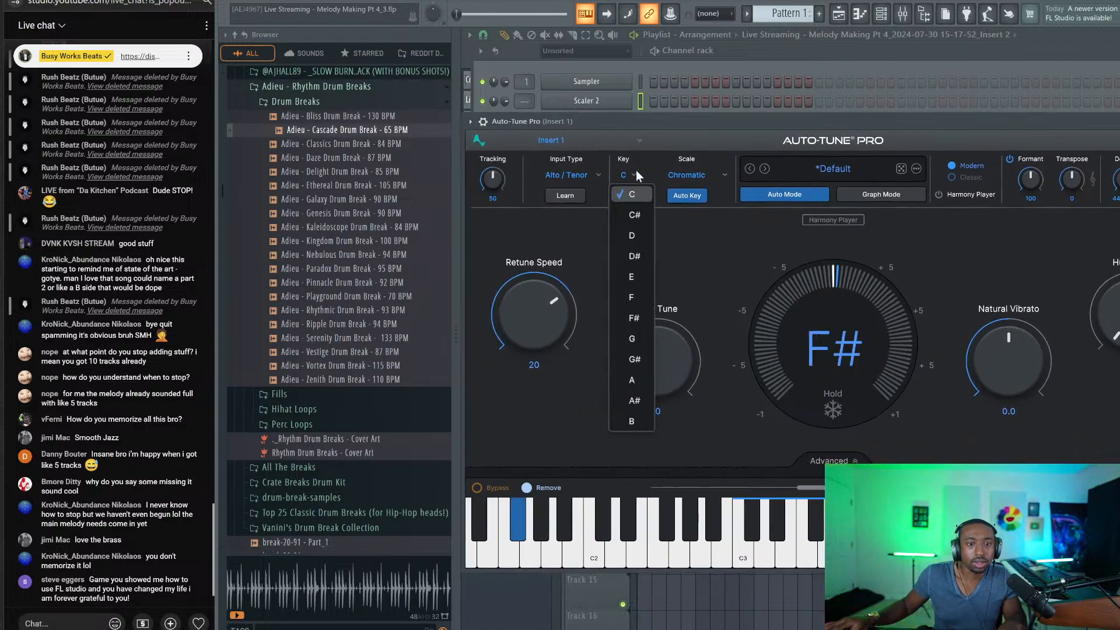
pyautogui.click(642, 233)
pyautogui.click(688, 175)
pyautogui.click(686, 233)
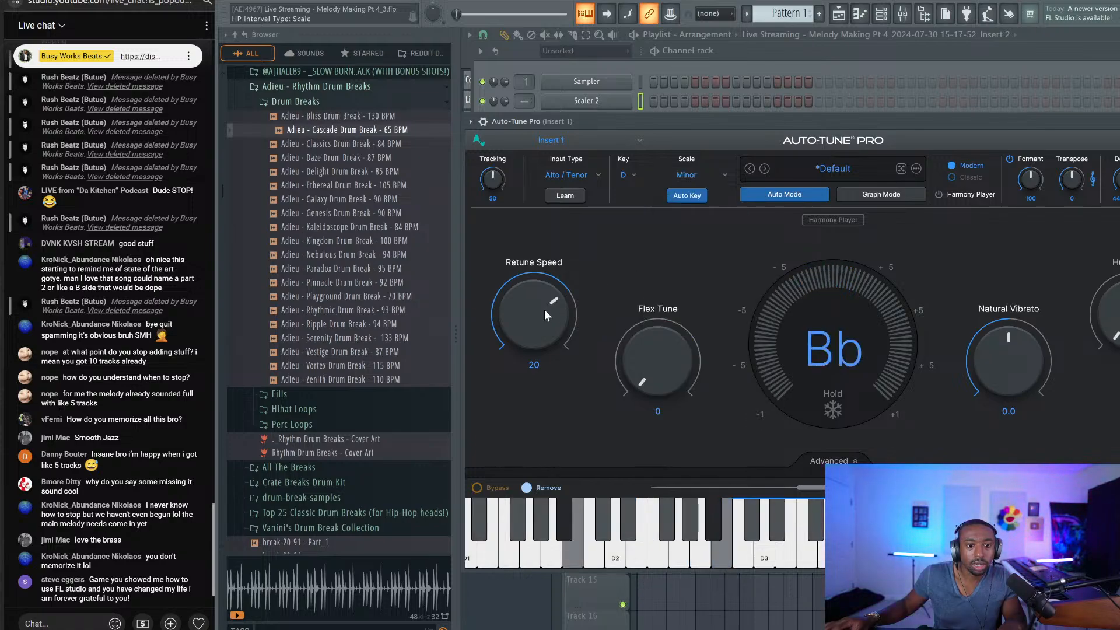
pyautogui.click(572, 174)
pyautogui.click(568, 235)
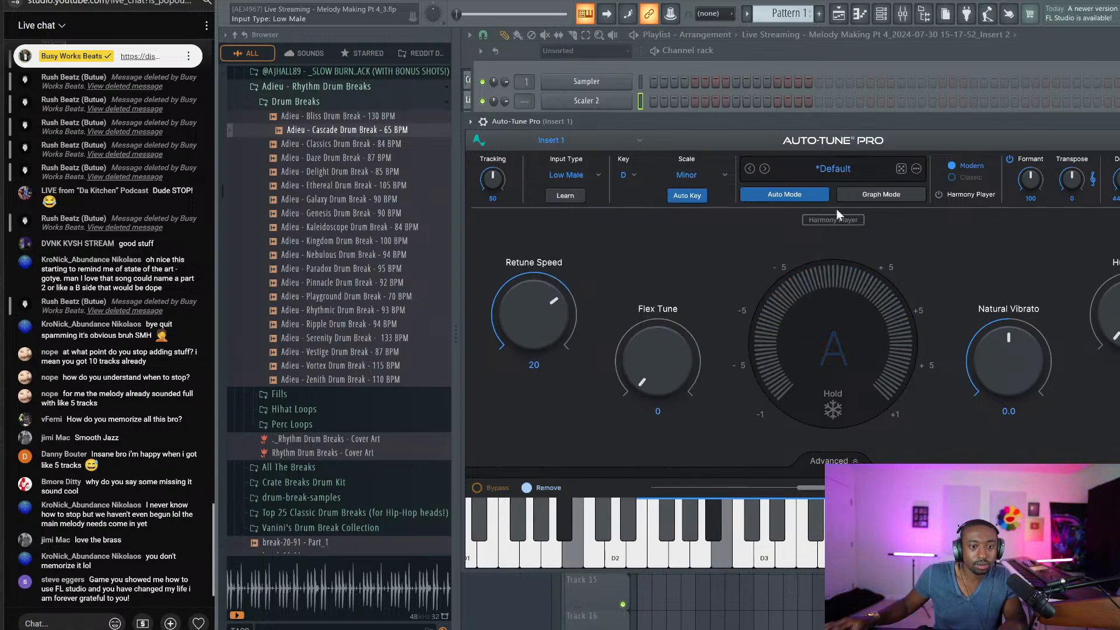
pyautogui.click(1113, 122)
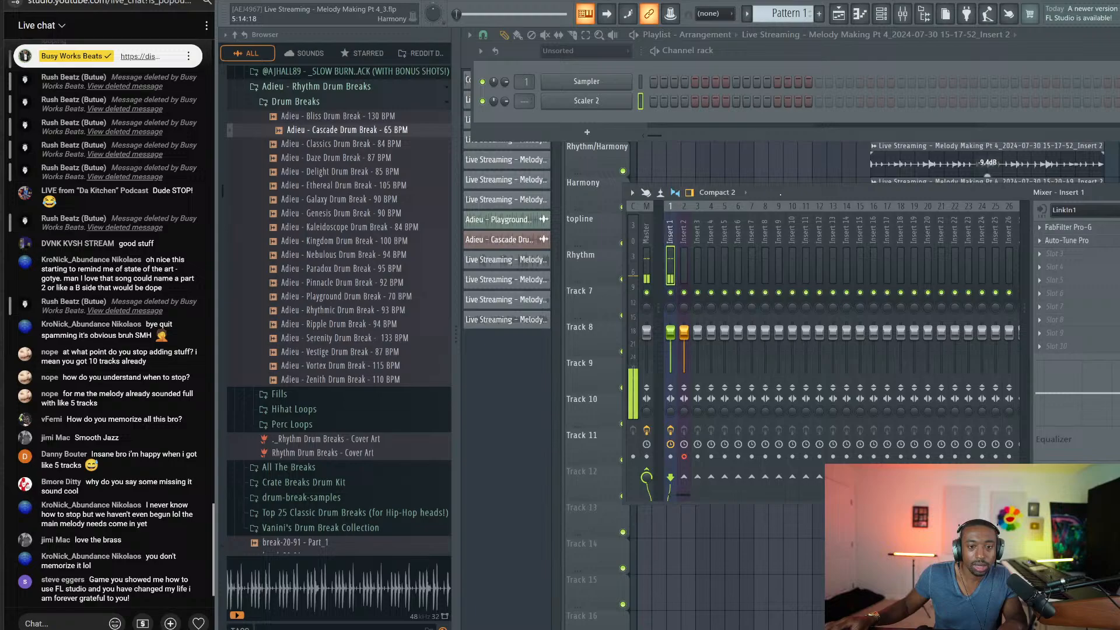
# Step: Adjust Auto-Tune Pro on Insert 1 to Retune Speed 31, Flex Tune 37, and input type Alto / Tenor
pyautogui.click(1096, 242)
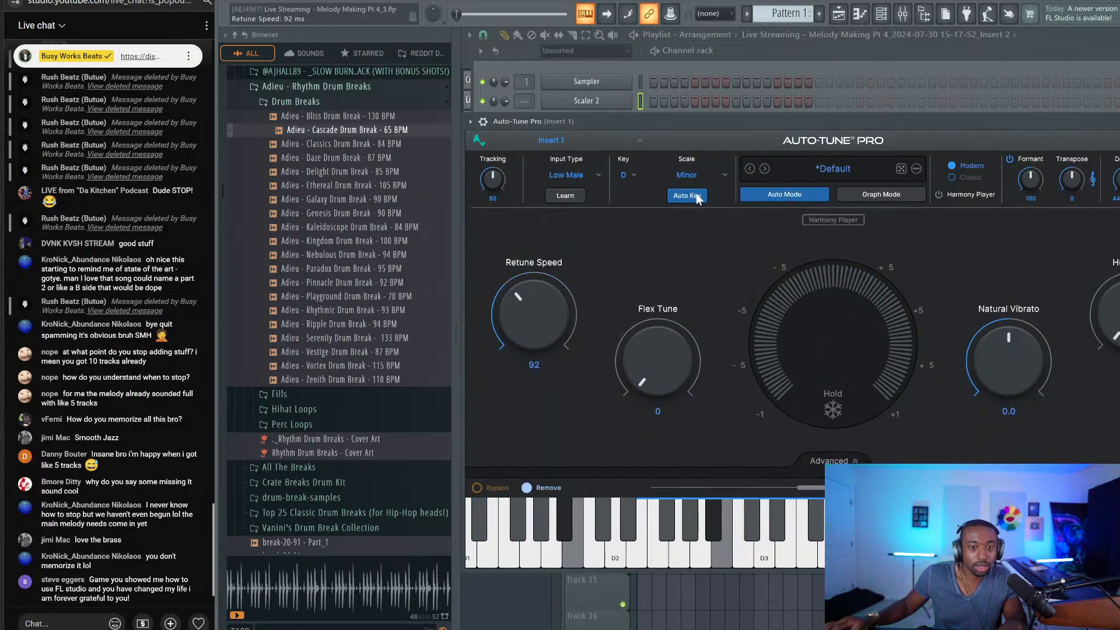
pyautogui.scroll(2, 655, 321)
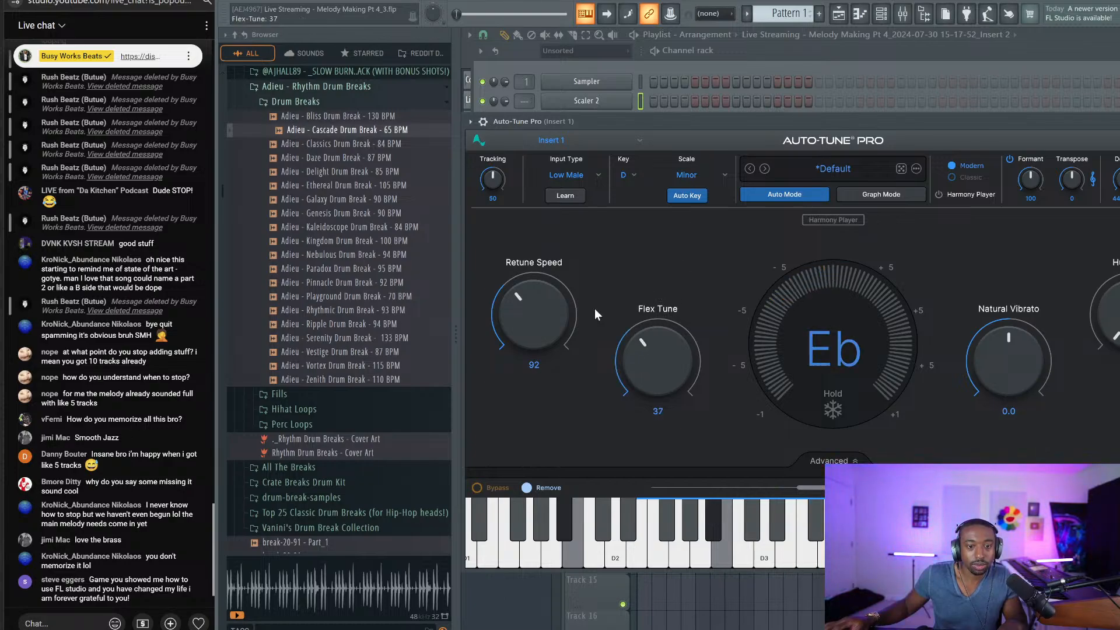
pyautogui.moveTo(523, 322); pyautogui.dragTo(528, 283)
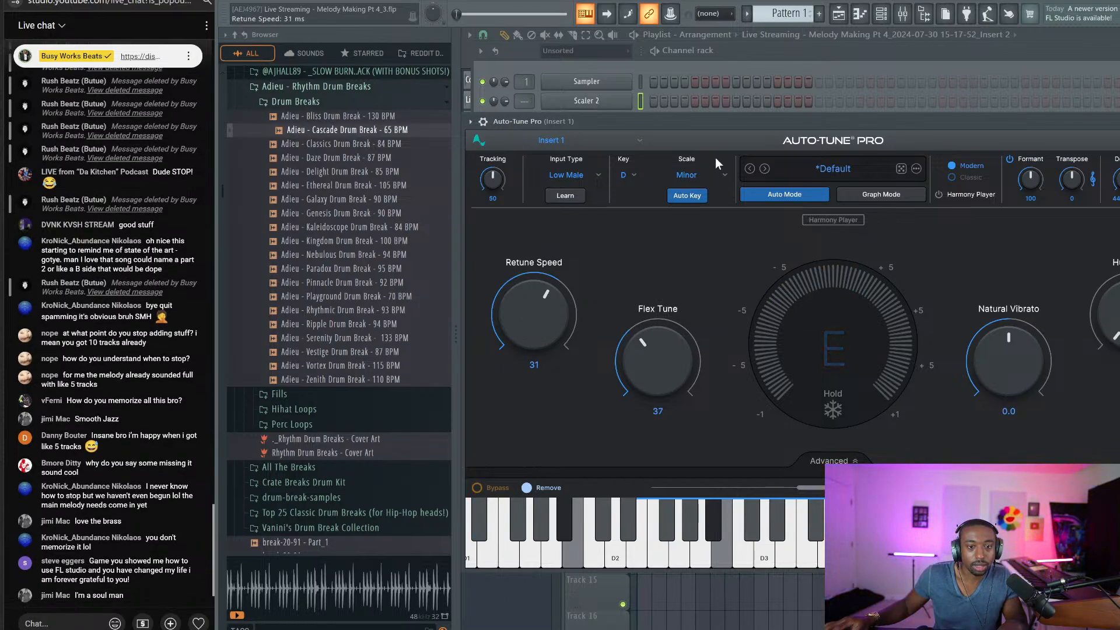
pyautogui.click(586, 178)
pyautogui.click(581, 216)
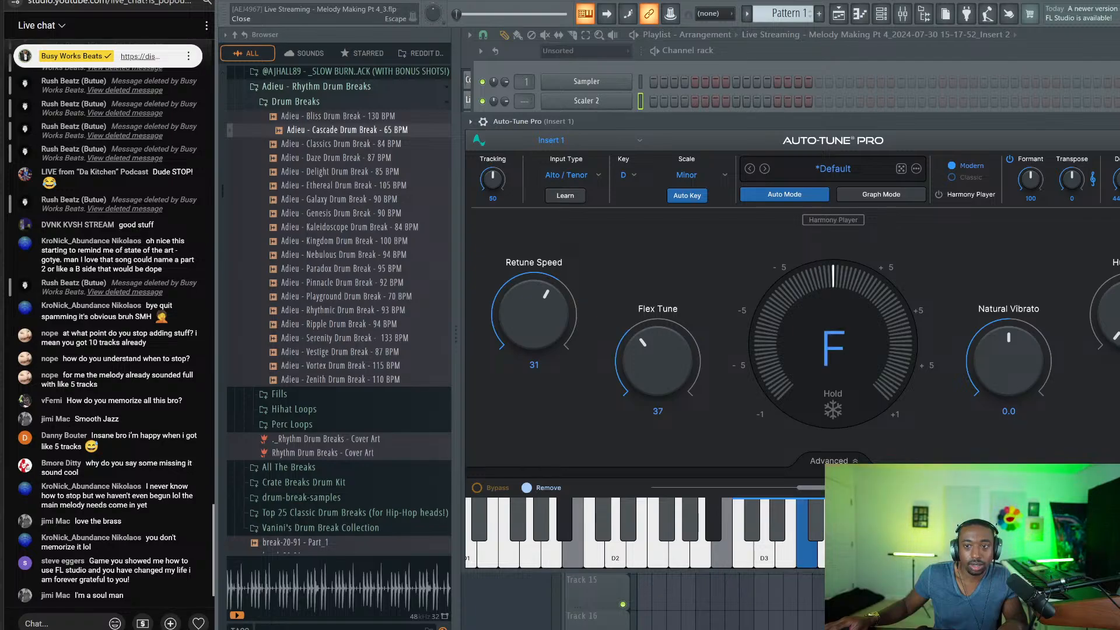
pyautogui.press('Escape')
# Step: Load Fruity Reeverb 2 on mixer Insert 3 and route Insert 1 to it as a send
pyautogui.click(693, 250)
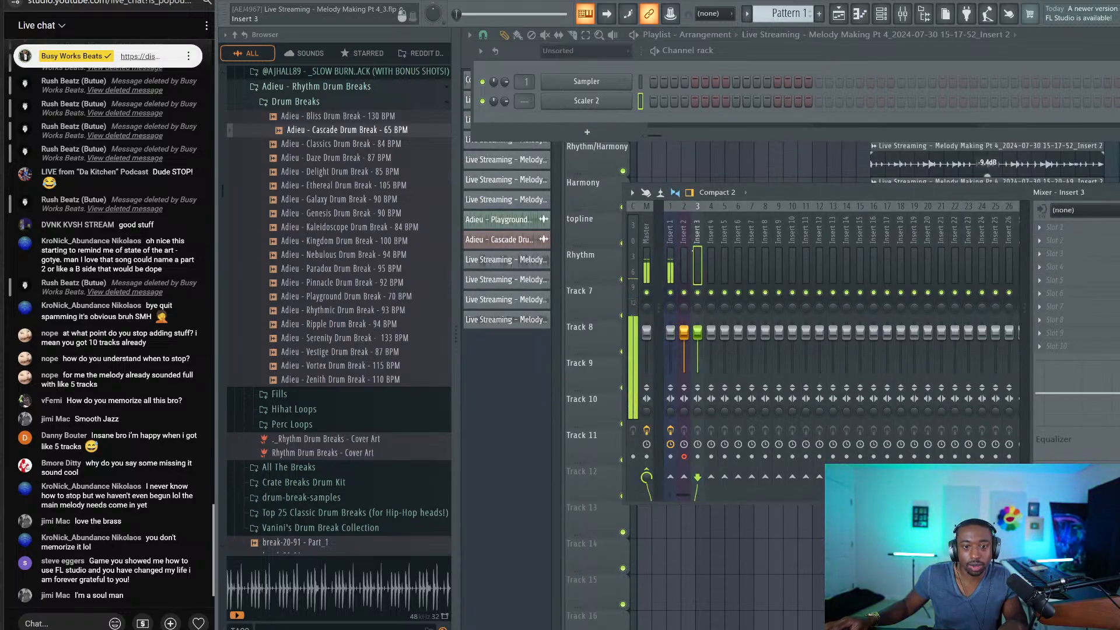
pyautogui.click(1086, 226)
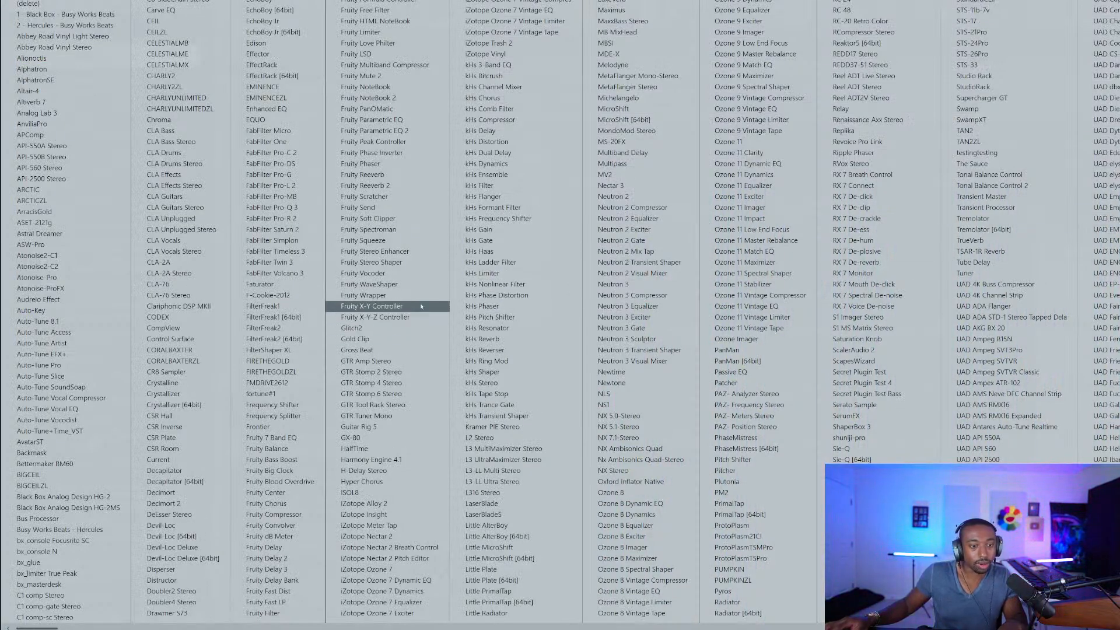
pyautogui.click(352, 186)
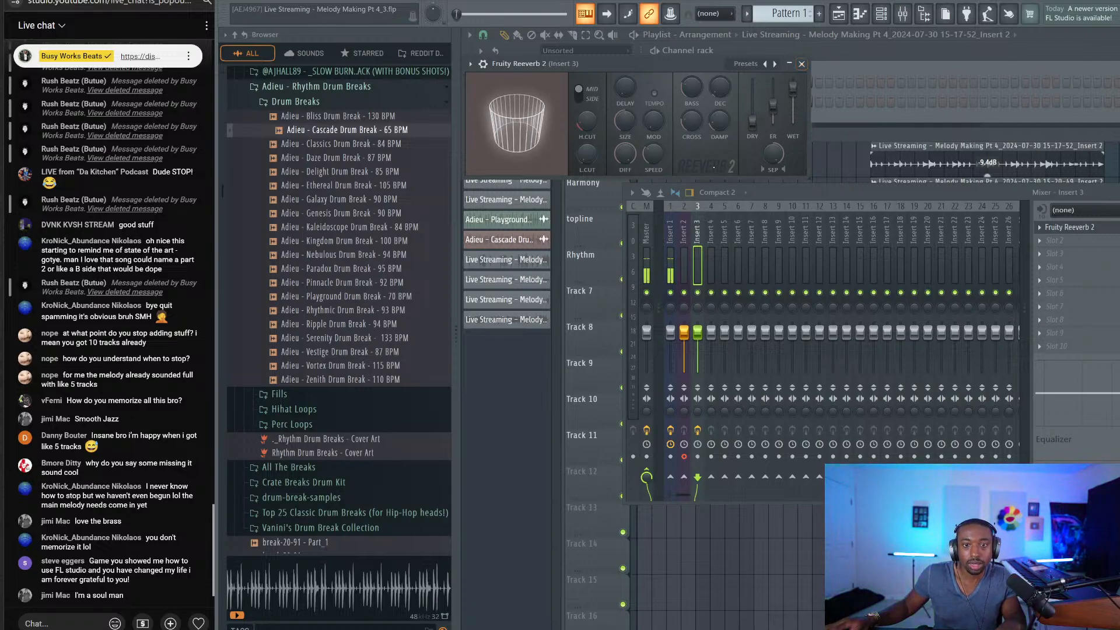
pyautogui.click(790, 64)
pyautogui.click(670, 252)
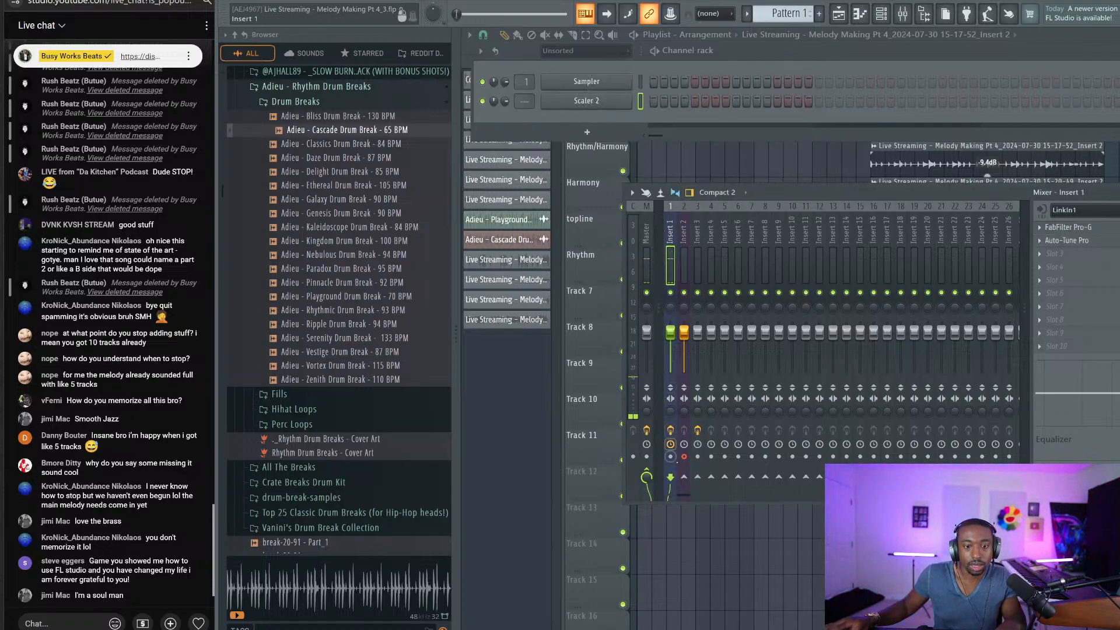
pyautogui.moveTo(700, 477); pyautogui.dragTo(701, 491)
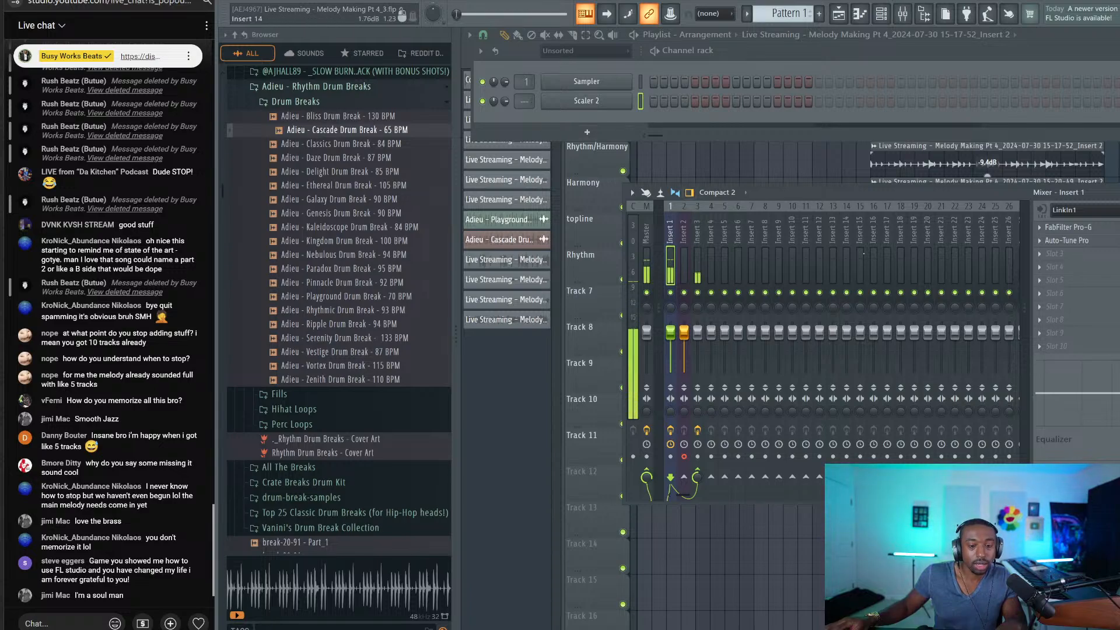
# Step: Move Fruity Reeverb 2 to slot 2 on Insert 3 and load Fruity Delay 3 in slot 1
pyautogui.click(698, 248)
pyautogui.moveTo(1078, 230); pyautogui.dragTo(1078, 243)
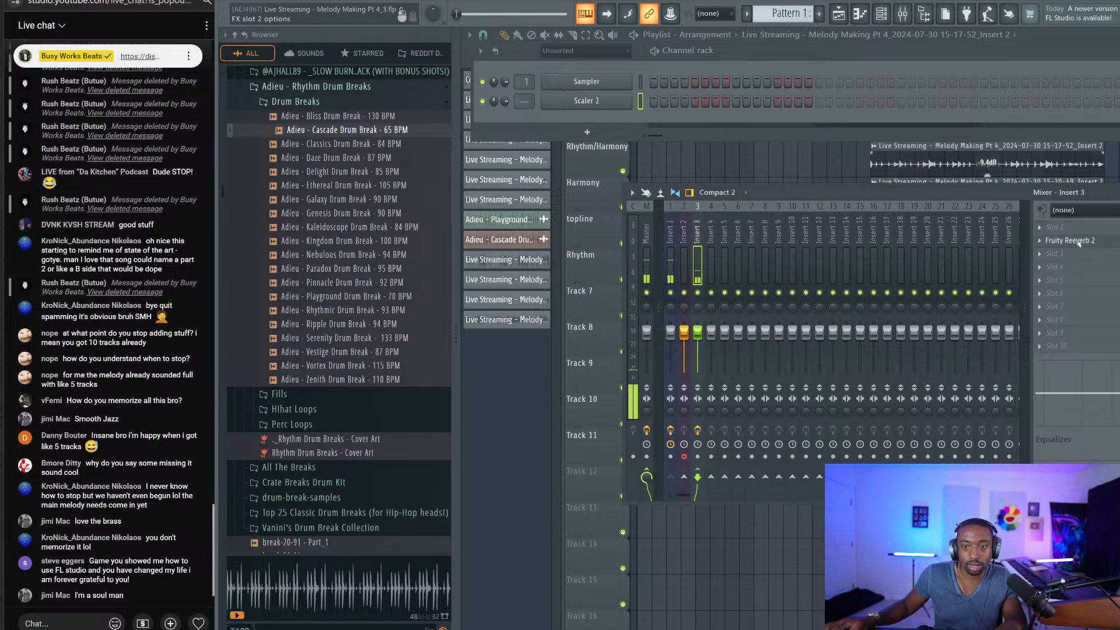
pyautogui.click(1071, 241)
pyautogui.click(1062, 229)
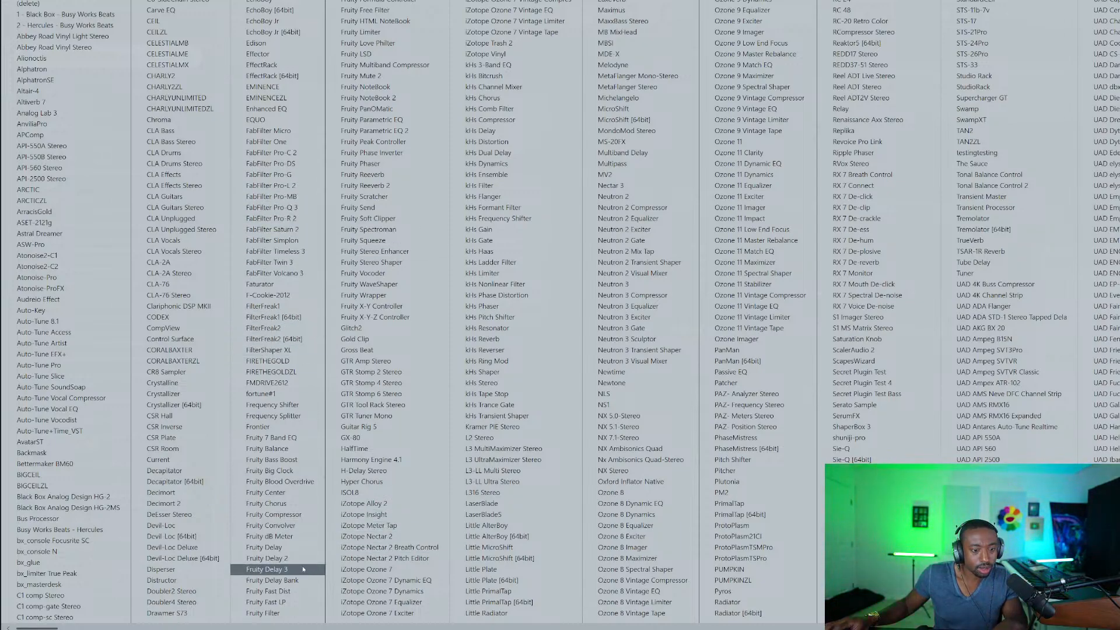
pyautogui.click(272, 568)
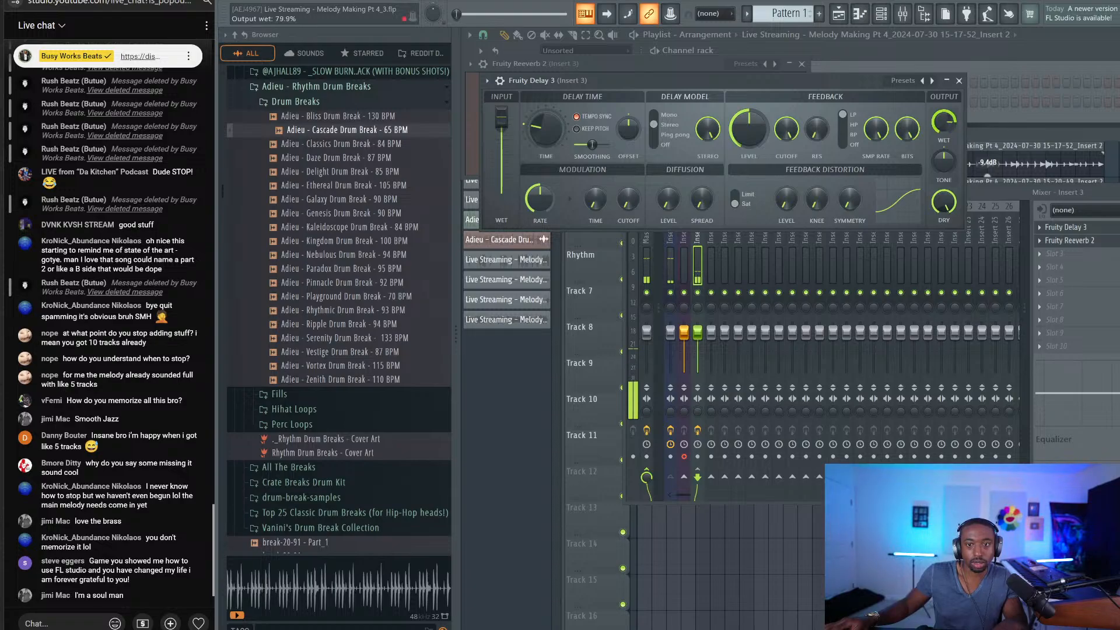
# Step: Set Fruity Delay 3 to ping pong with full wet output, no dry signal and 19.5% modulation time, and reselect Insert 1
pyautogui.moveTo(941, 121); pyautogui.dragTo(942, 99)
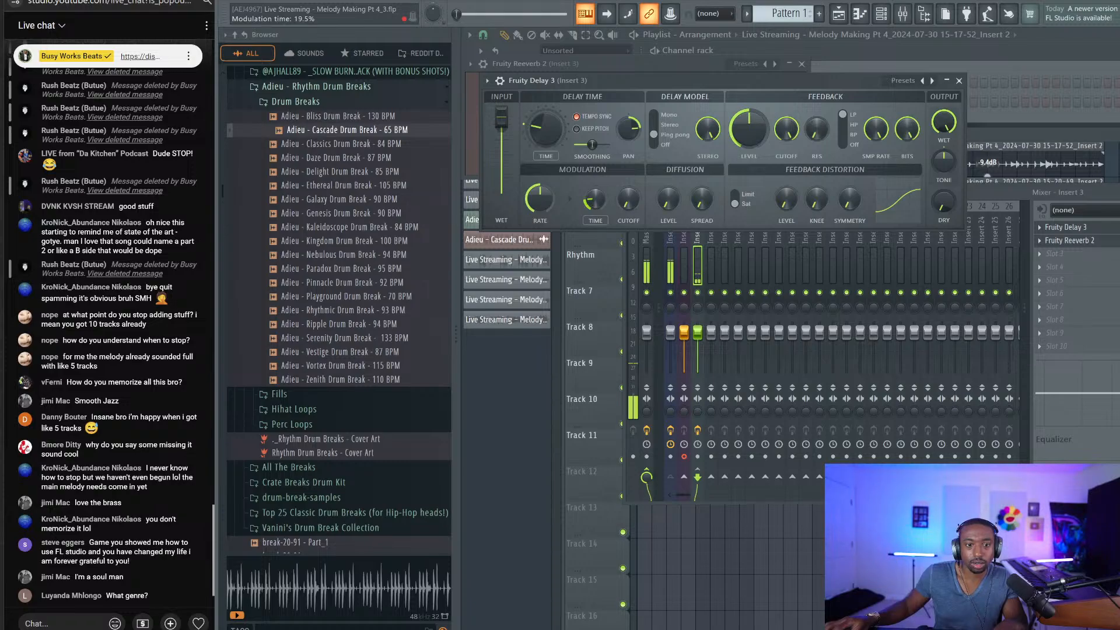
pyautogui.click(958, 80)
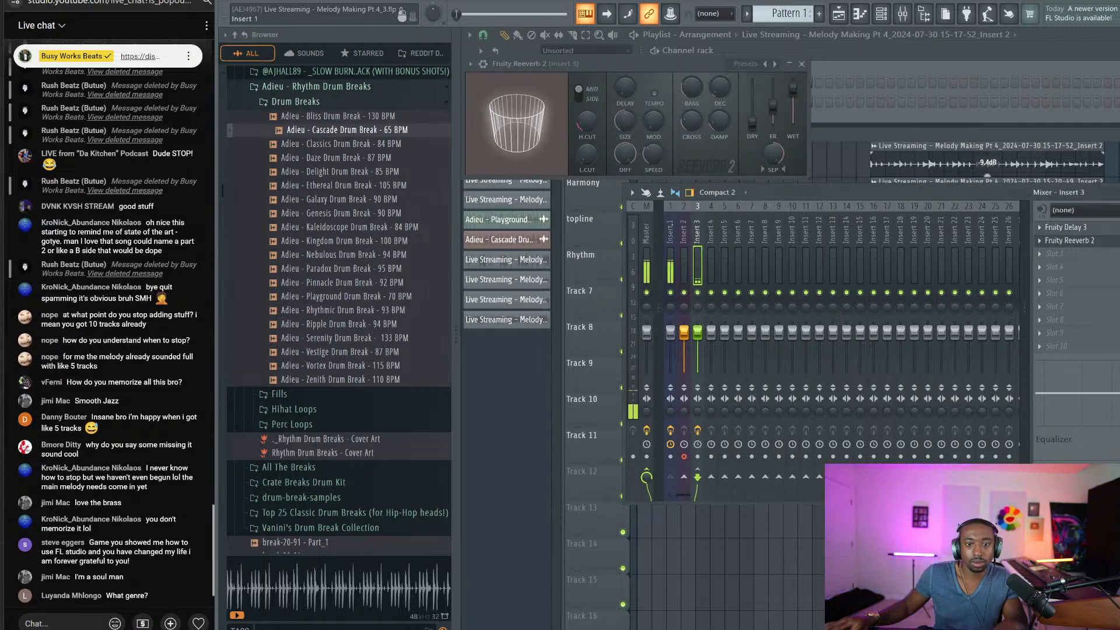
pyautogui.click(670, 245)
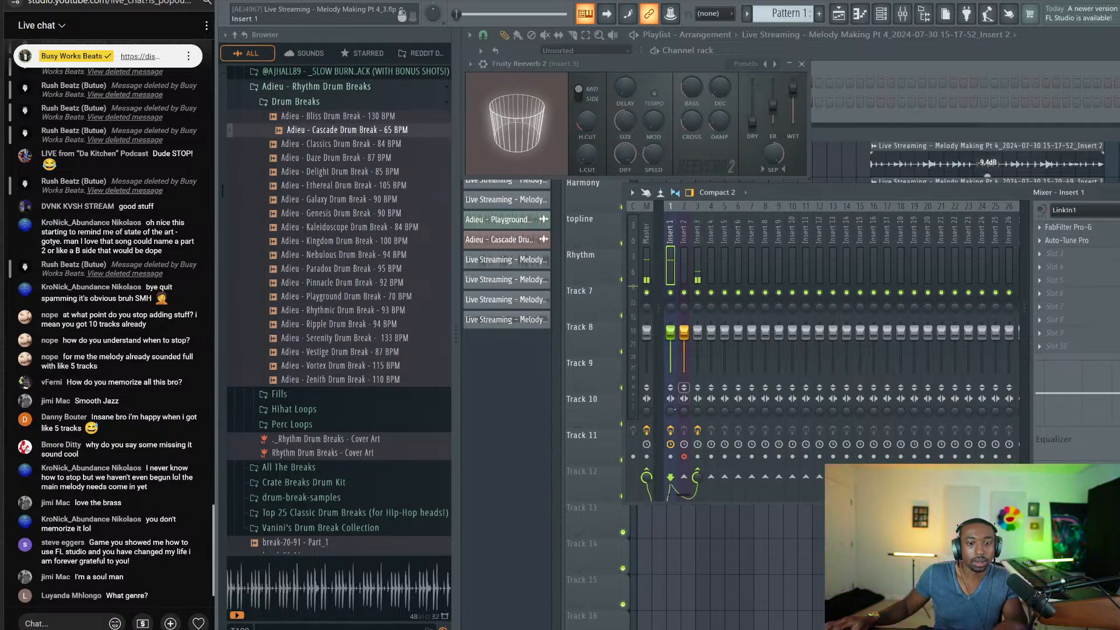
# Step: Arm mixer Insert 1 and record a vocal take into the playlist from bar 1
pyautogui.click(697, 266)
pyautogui.click(670, 265)
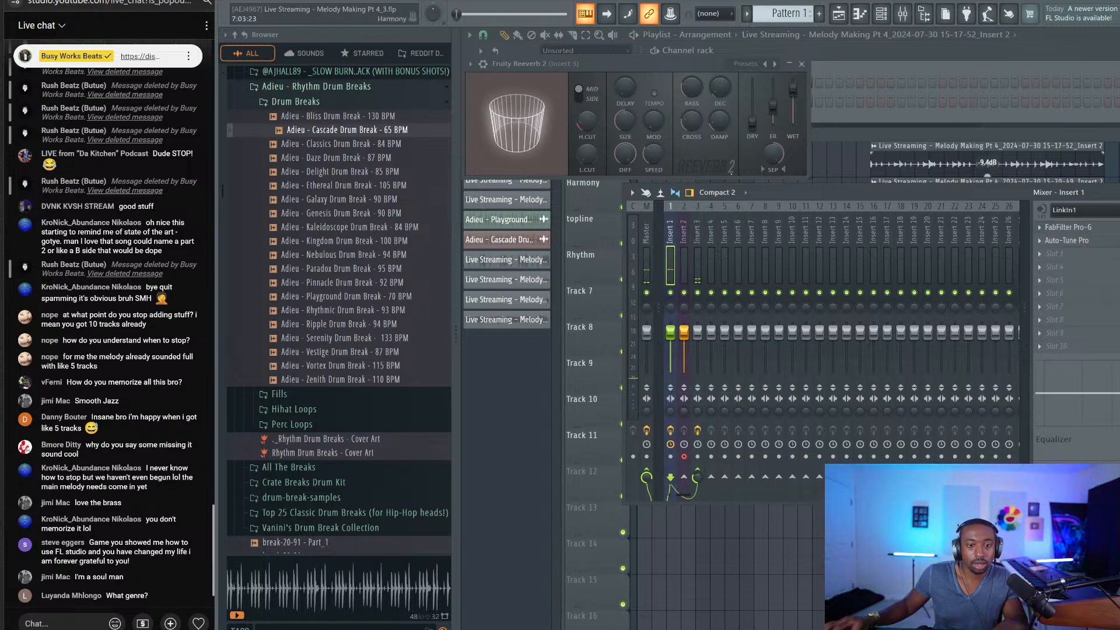
pyautogui.click(801, 64)
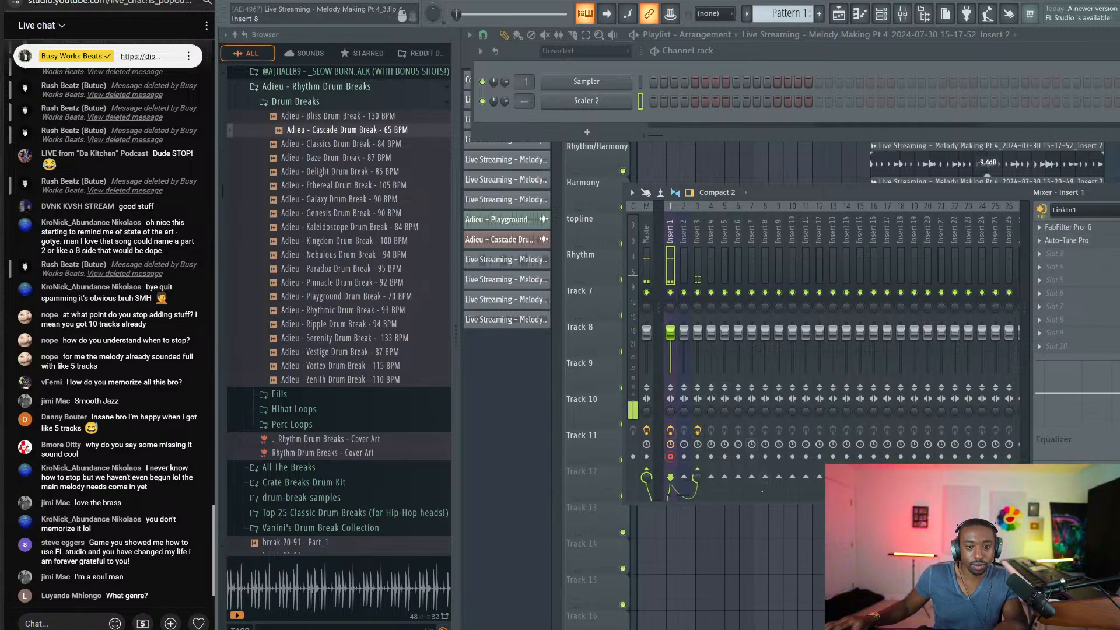
pyautogui.press('F5')
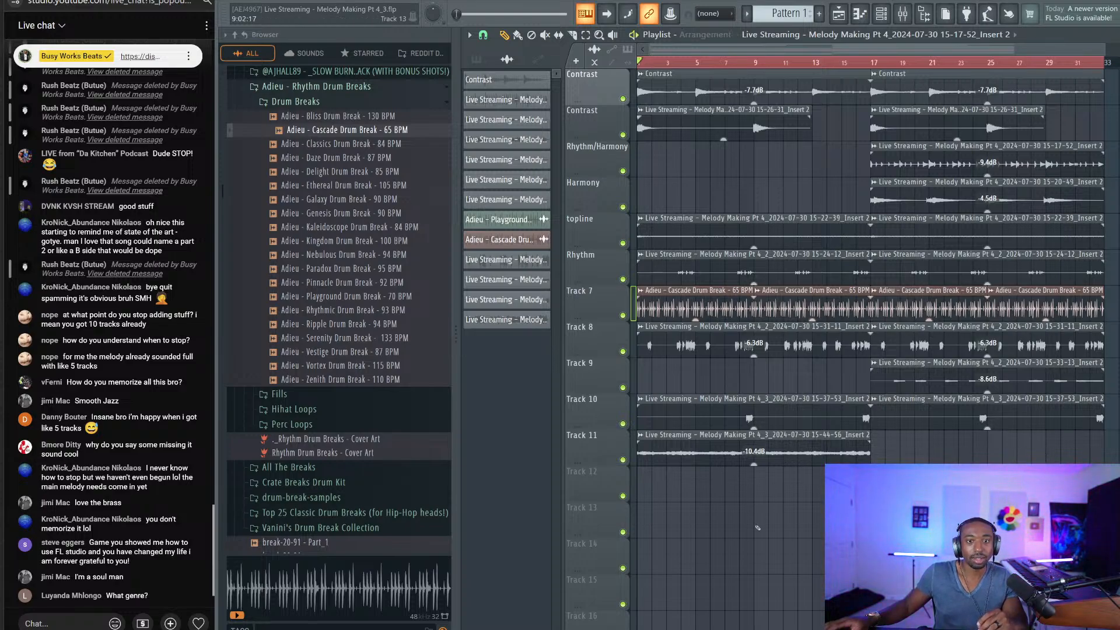
pyautogui.press('space')
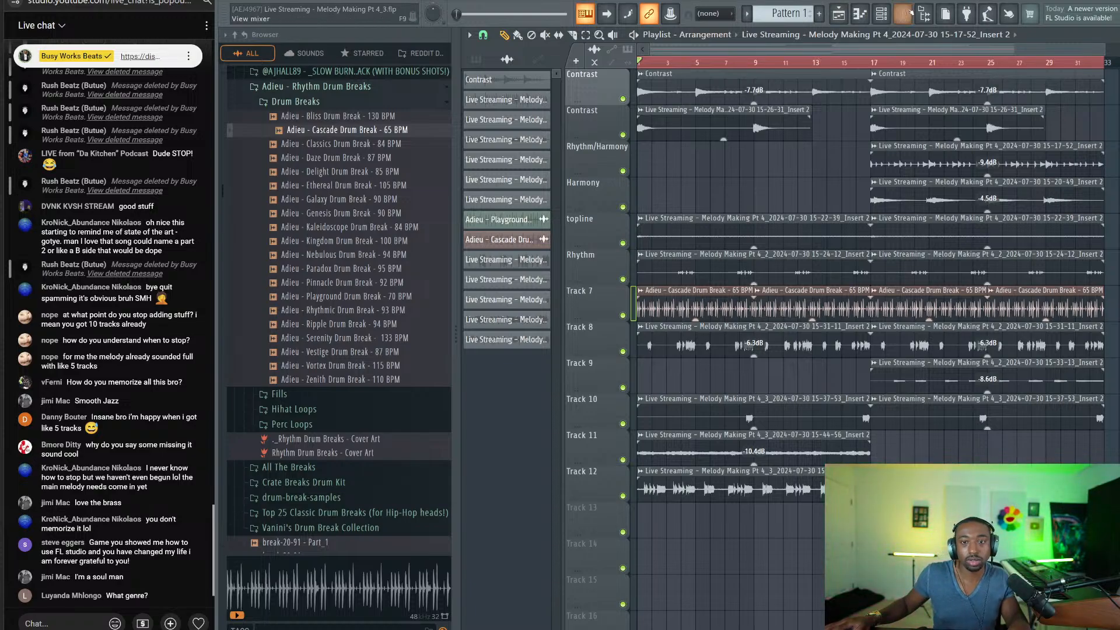
# Step: Copy Insert 1's mixer track state, with its Pro-G and Auto-Tune Pro effects, onto Insert 4
pyautogui.click(904, 13)
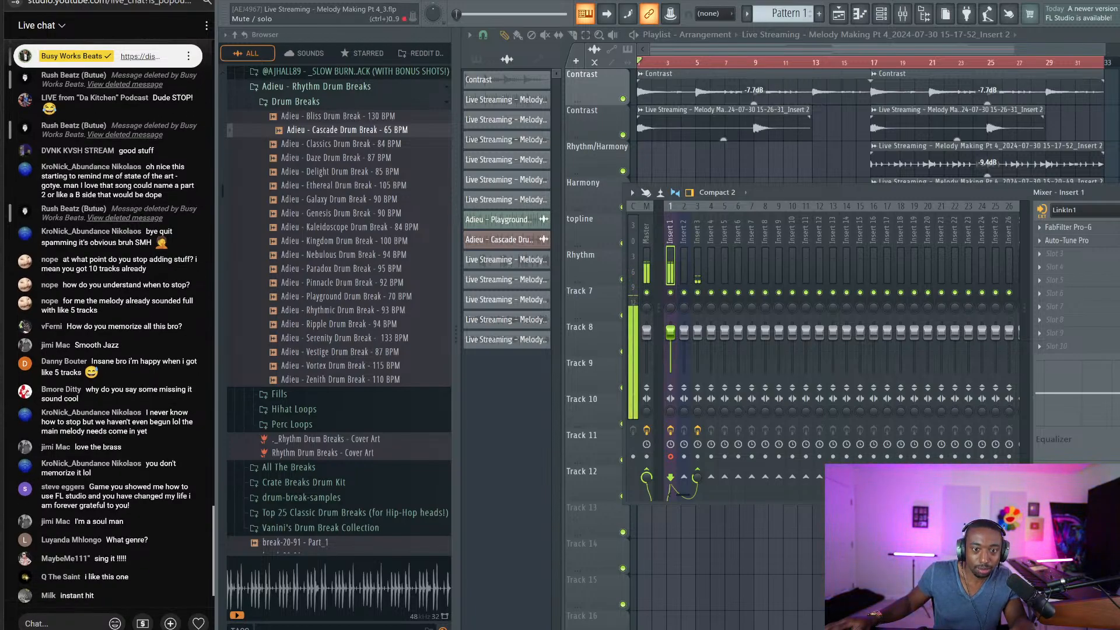
pyautogui.press('F9')
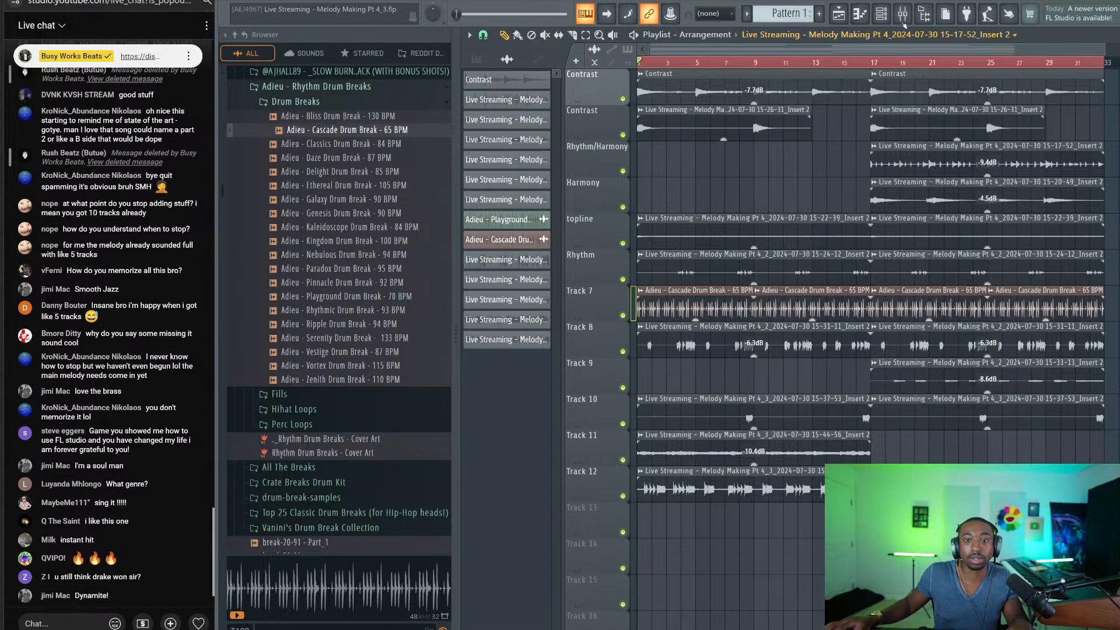
pyautogui.click(902, 13)
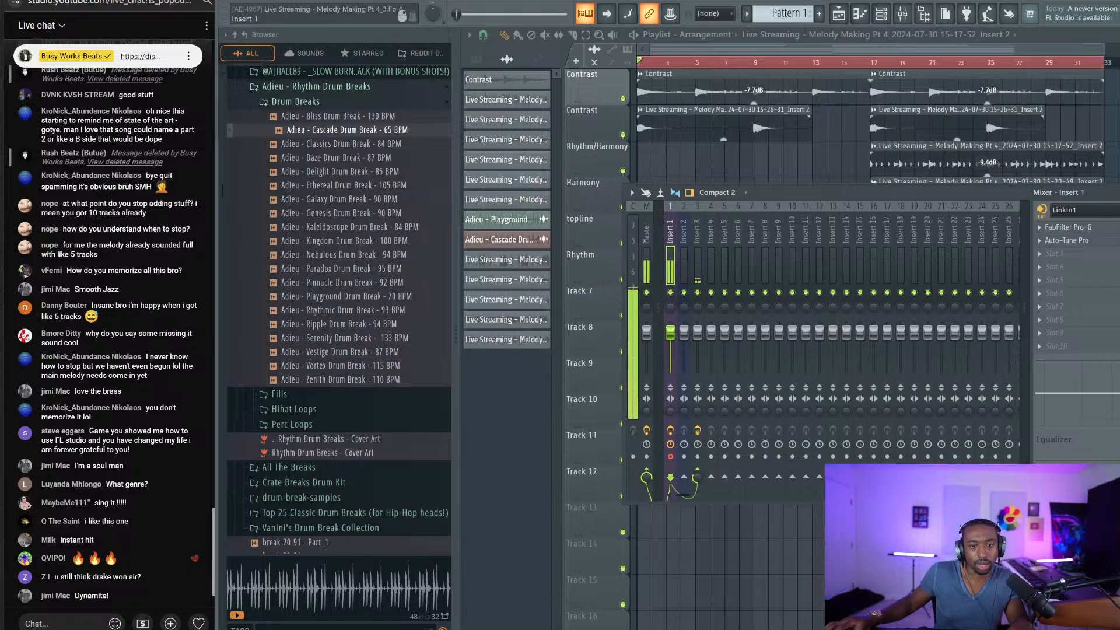
pyautogui.rightClick(677, 205)
pyautogui.moveTo(694, 285)
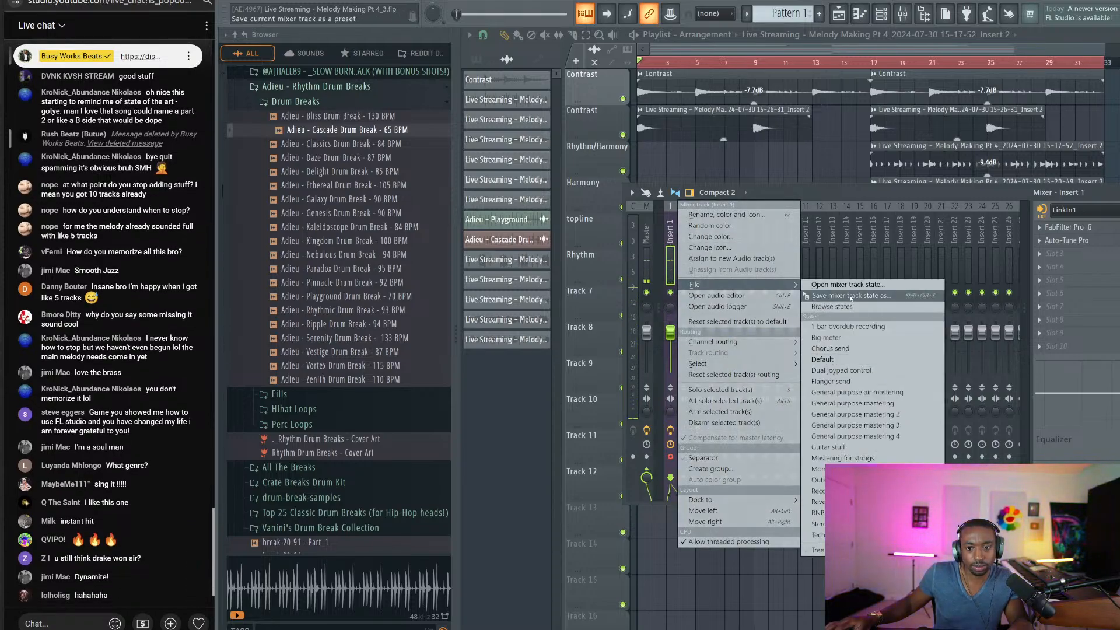
pyautogui.moveTo(851, 298); pyautogui.dragTo(711, 253)
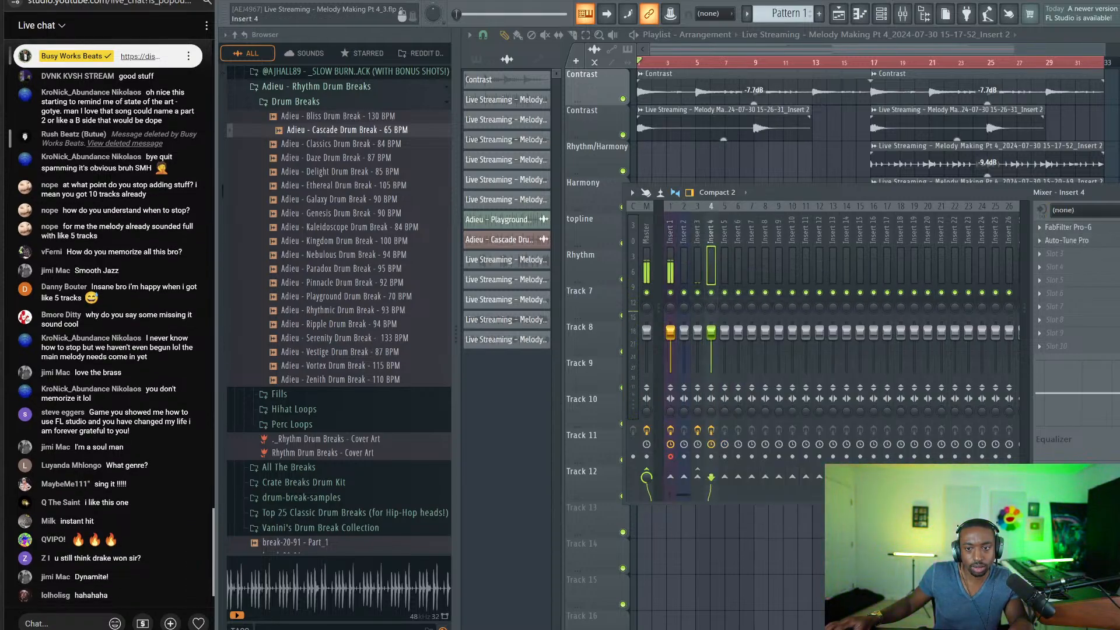
# Step: Route the new vocal clip on Track 12 to Insert 4, reselect Insert 1, and play back the arrangement
pyautogui.press('F9')
pyautogui.doubleClick(771, 482)
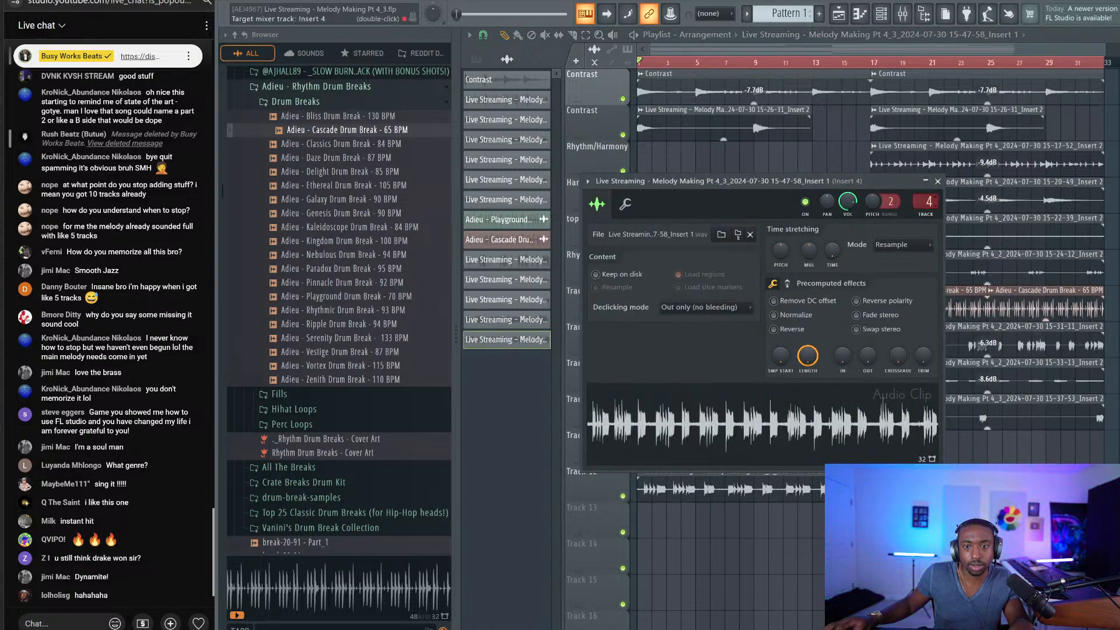
pyautogui.click(909, 10)
pyautogui.click(671, 280)
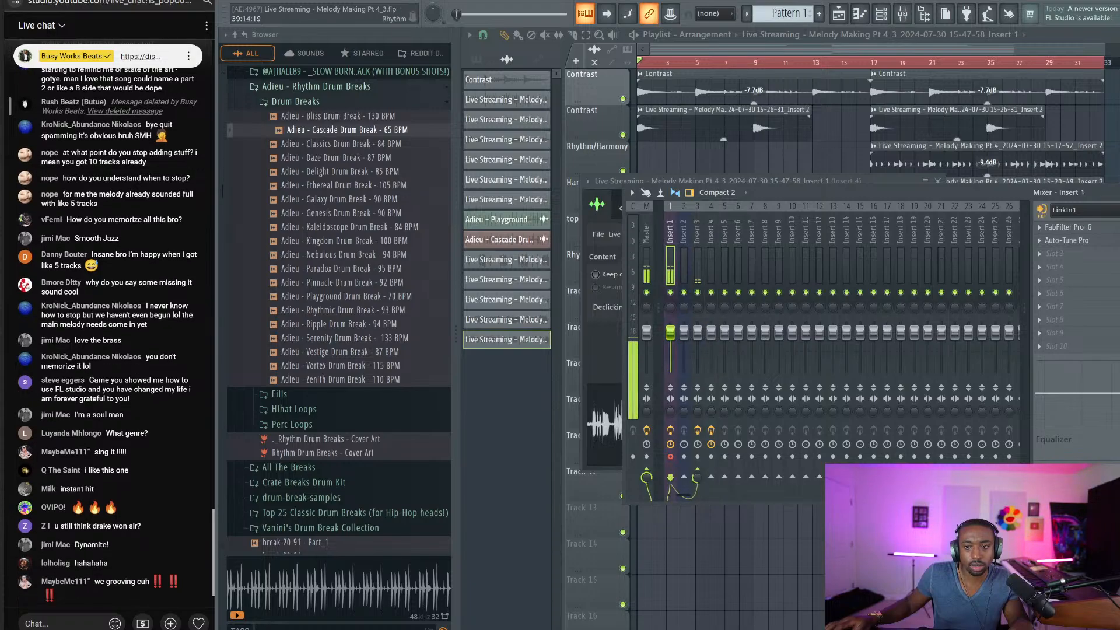
pyautogui.press('F5')
pyautogui.press('space')
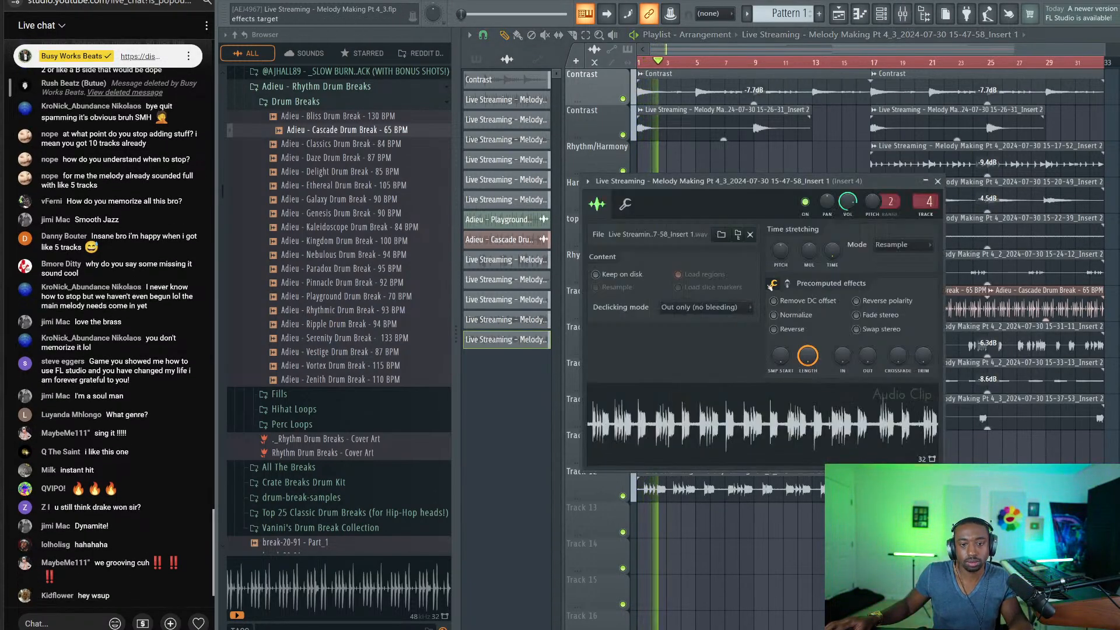
# Step: Send Insert 4 to the effects on Insert 3 at about 57% and lower Insert 4's volume to about 71%
pyautogui.click(905, 16)
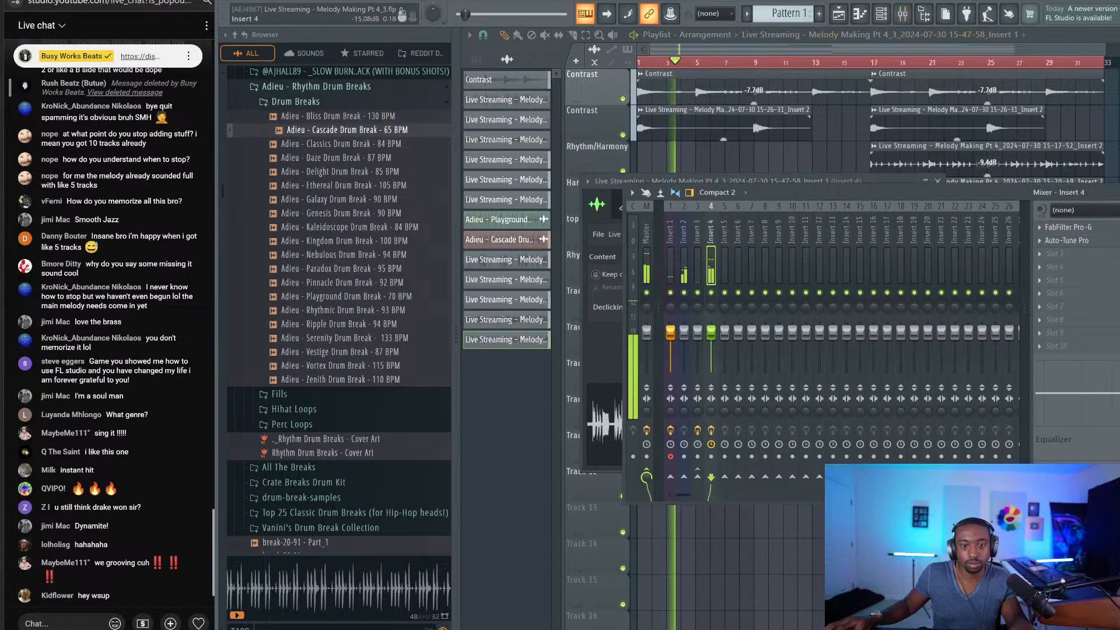
pyautogui.click(697, 477)
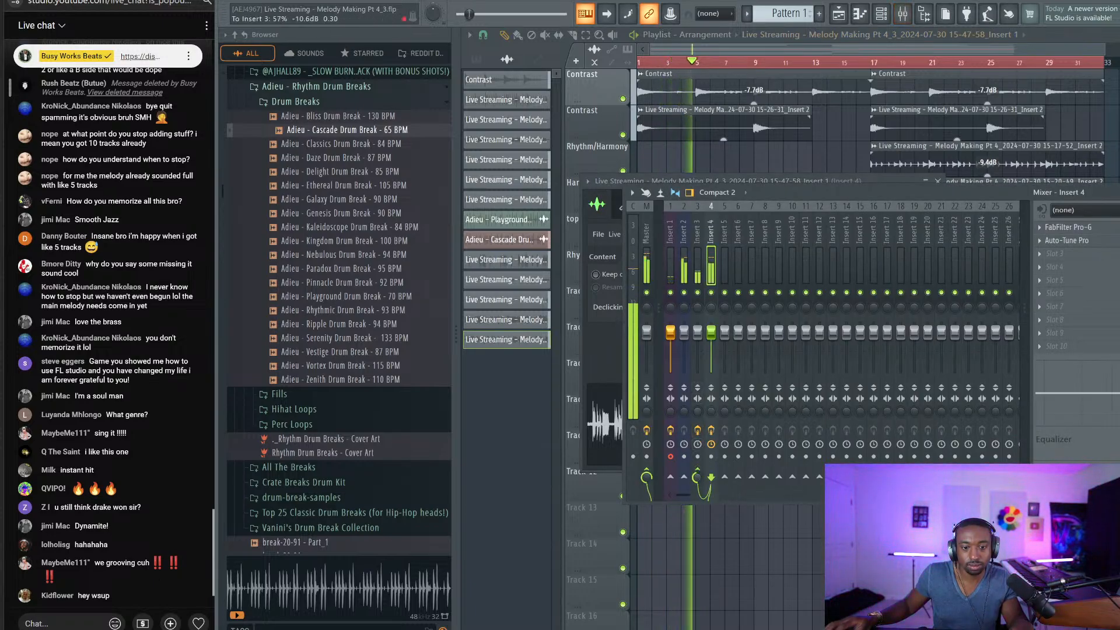
pyautogui.press('F9')
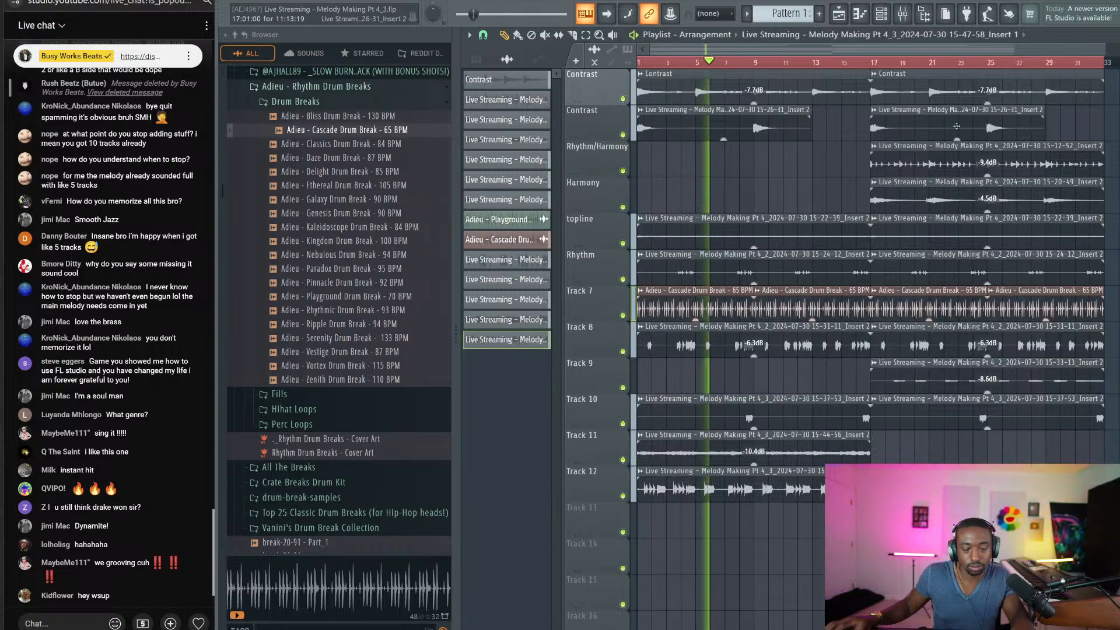
pyautogui.press('F9')
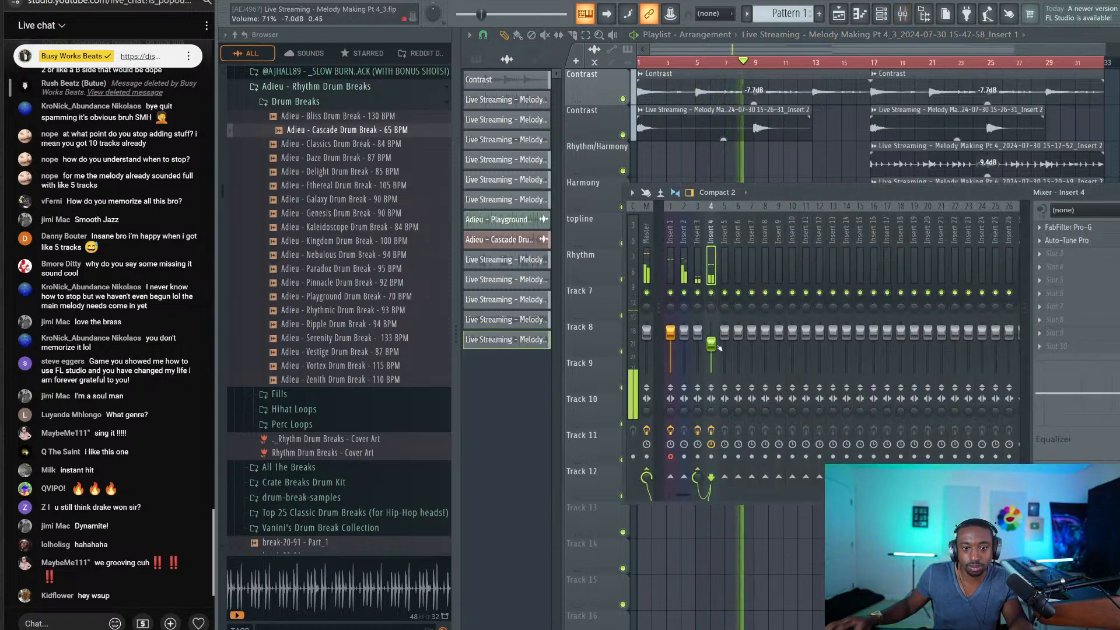
pyautogui.press('F9')
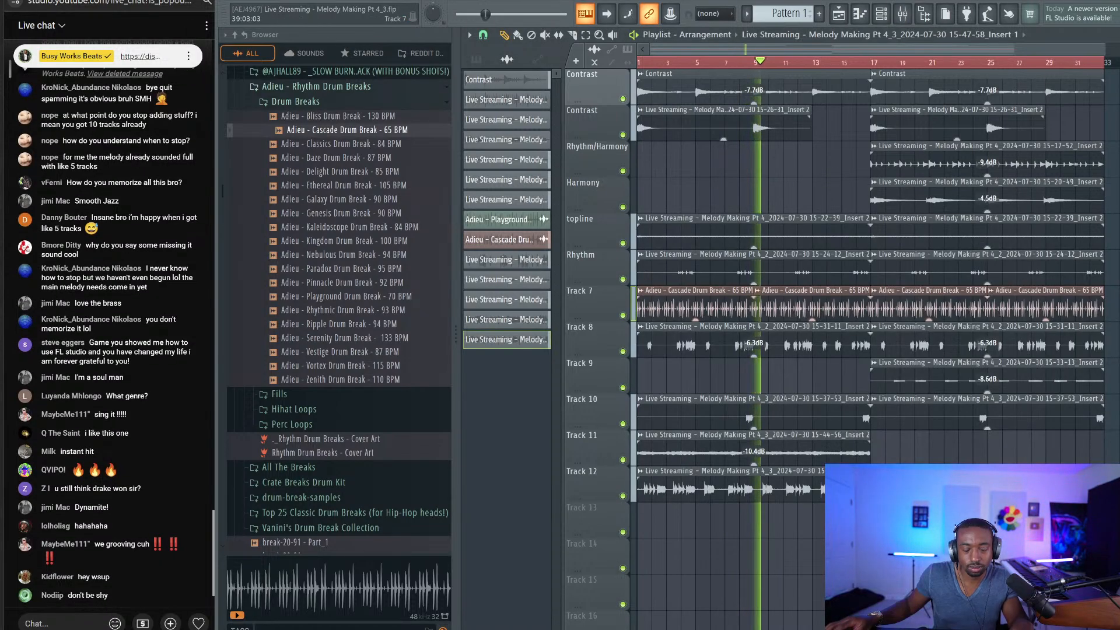
pyautogui.press('space')
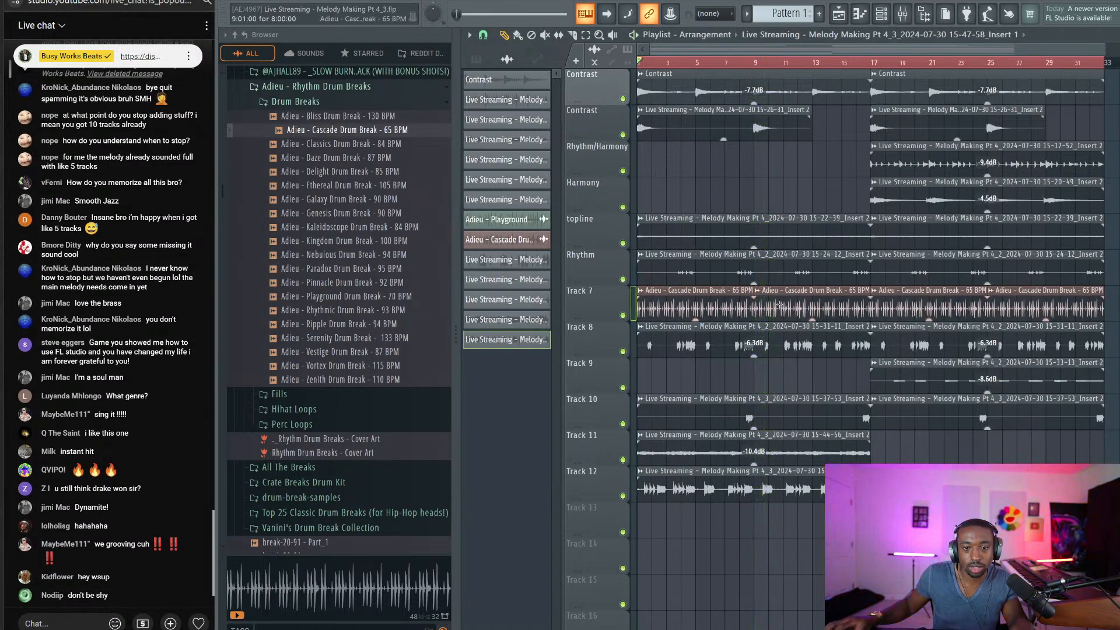
pyautogui.moveTo(776, 285); pyautogui.dragTo(999, 297)
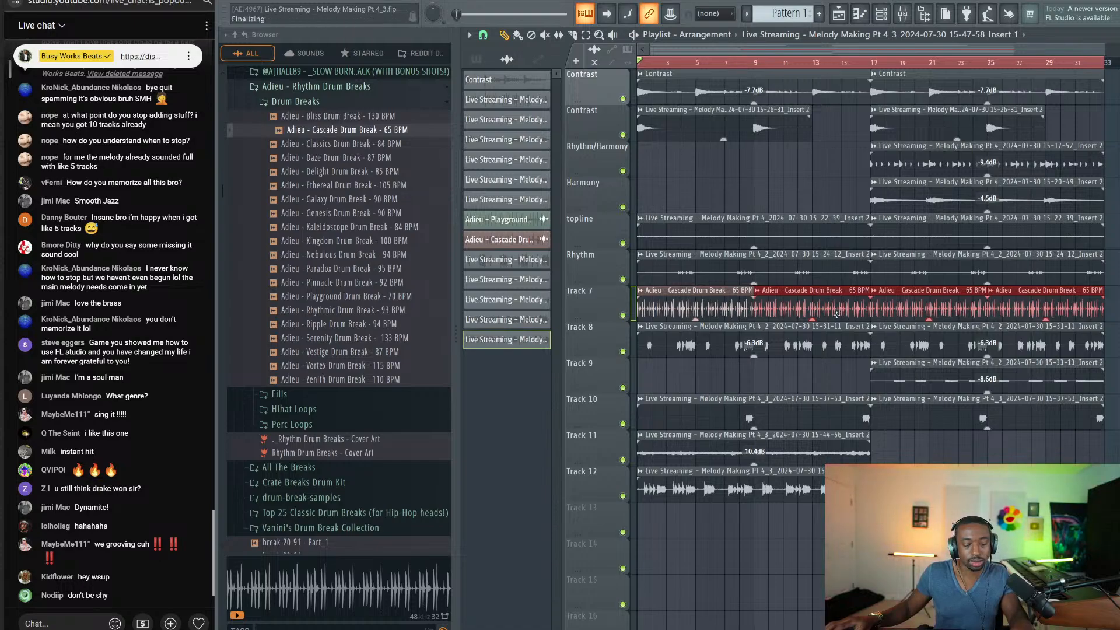
pyautogui.press('space')
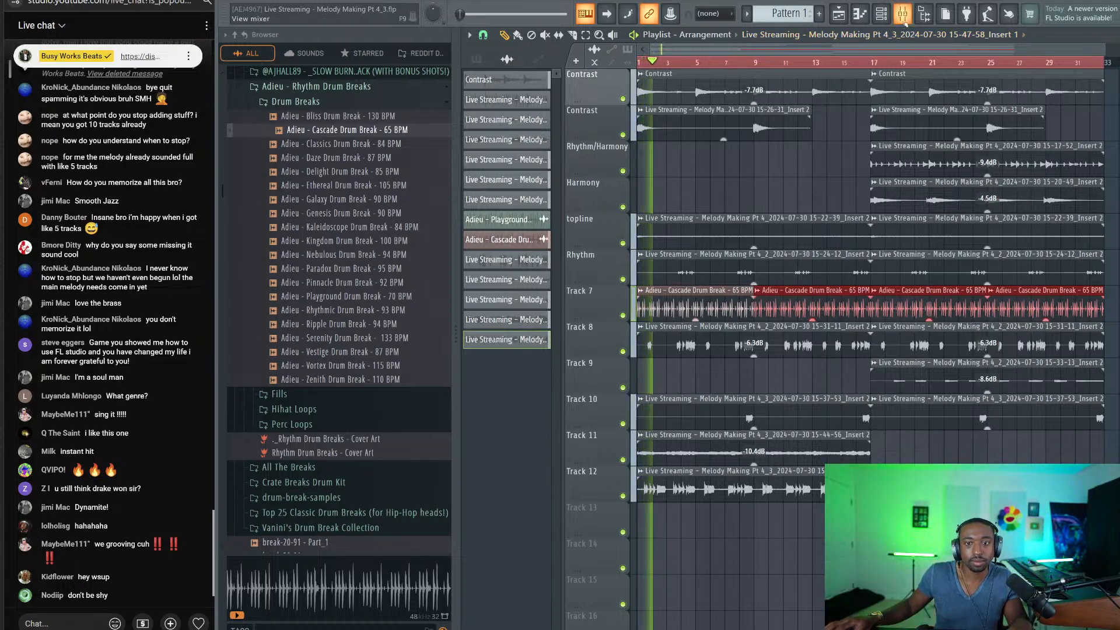
pyautogui.press('space')
pyautogui.click(776, 163)
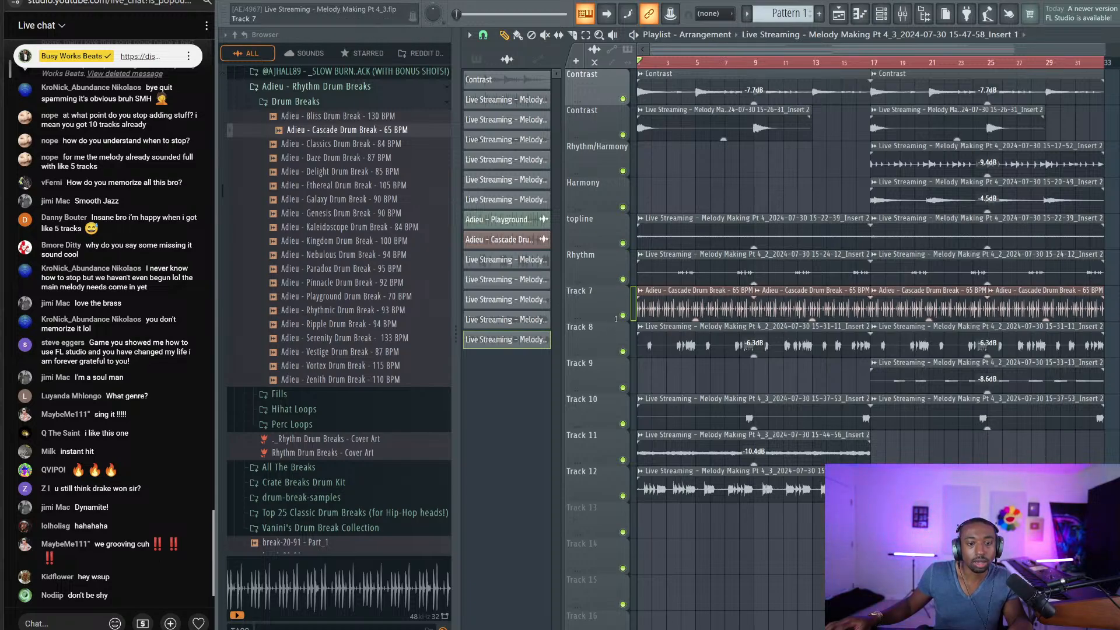
# Step: Compare the playback with the Track 7 drum break muted and unmuted
pyautogui.click(622, 315)
pyautogui.press('space')
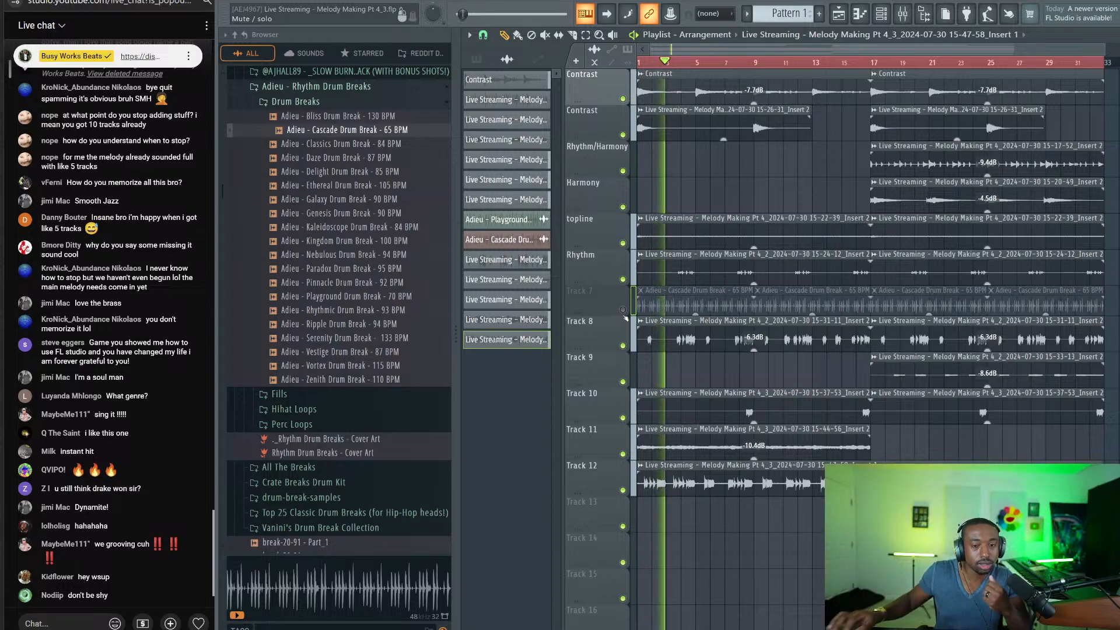
pyautogui.click(623, 310)
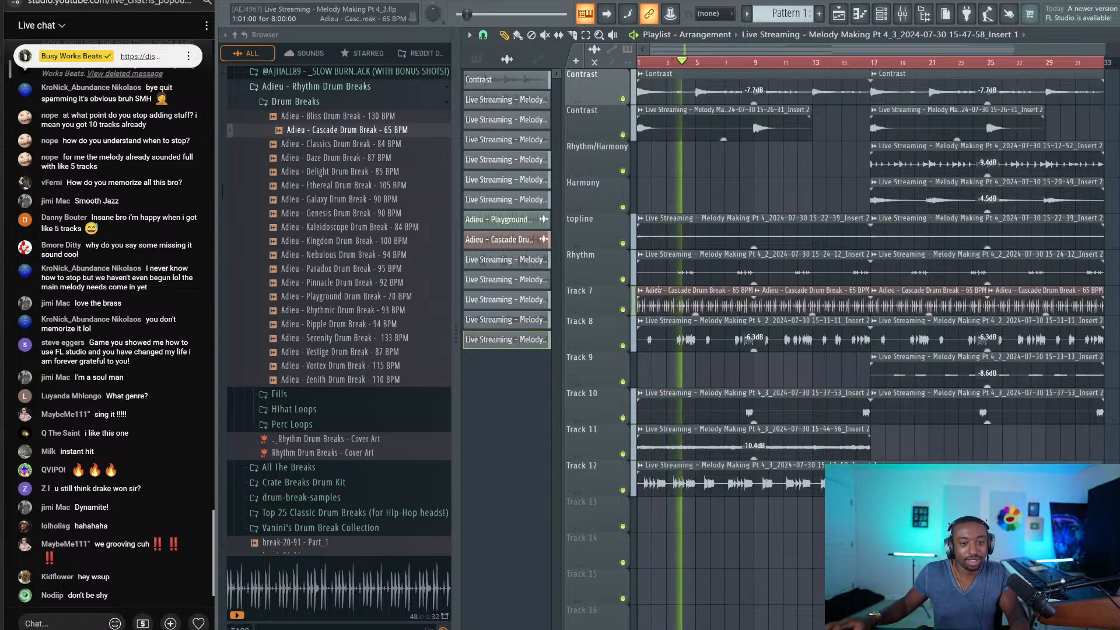
pyautogui.press('space')
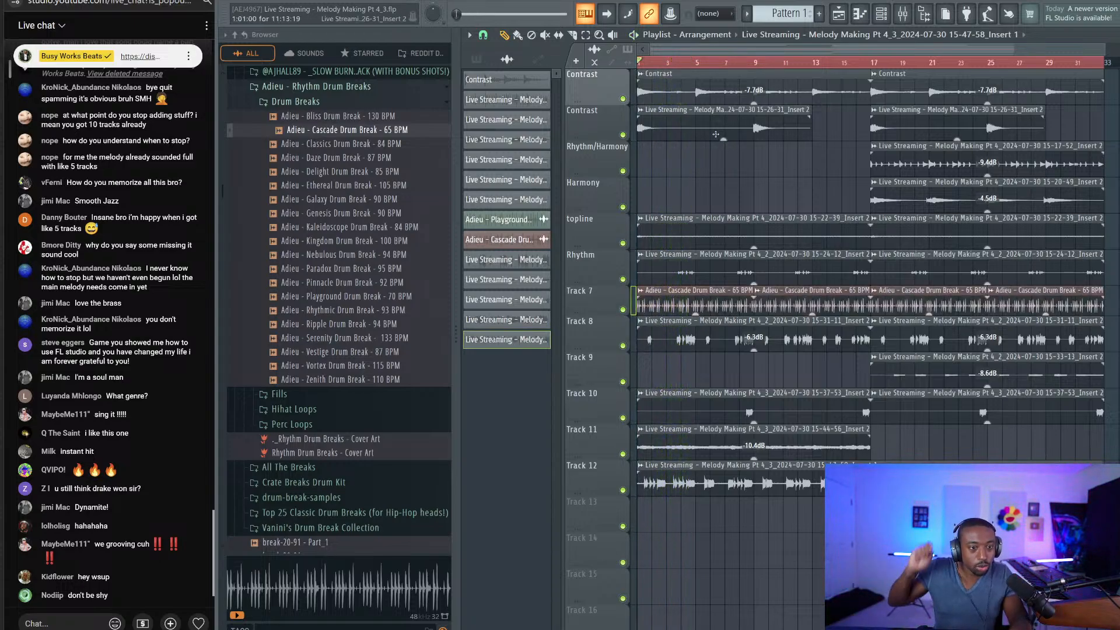
# Step: Enlarge Track 7 and slice out the second hit of the Cascade Drum Break in bar 1
pyautogui.scroll(5, 652, 60)
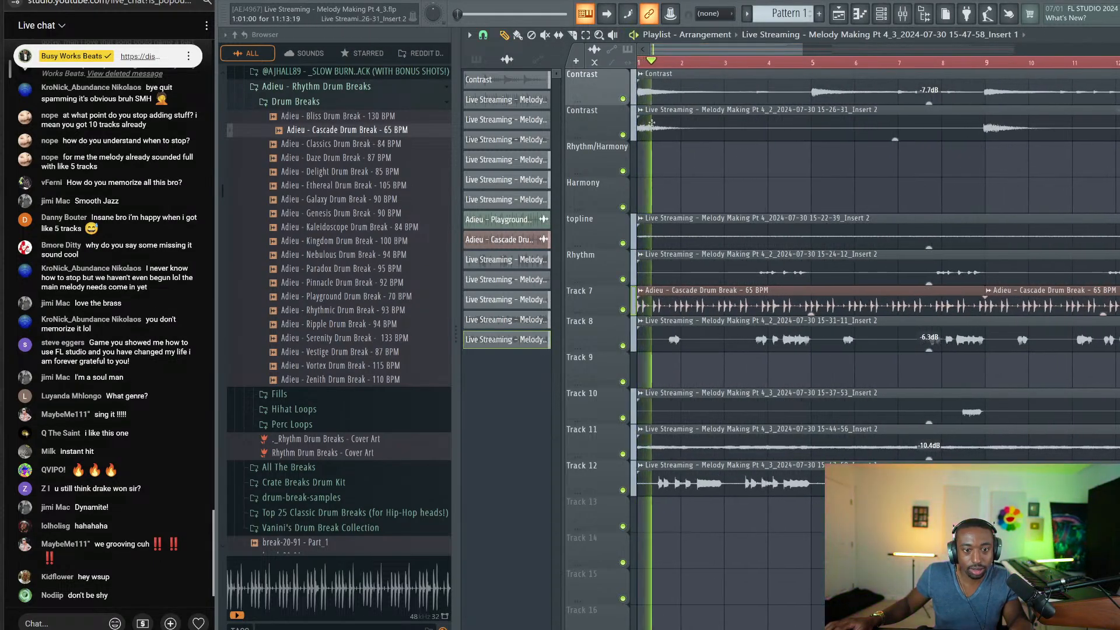
pyautogui.moveTo(604, 315); pyautogui.dragTo(604, 382)
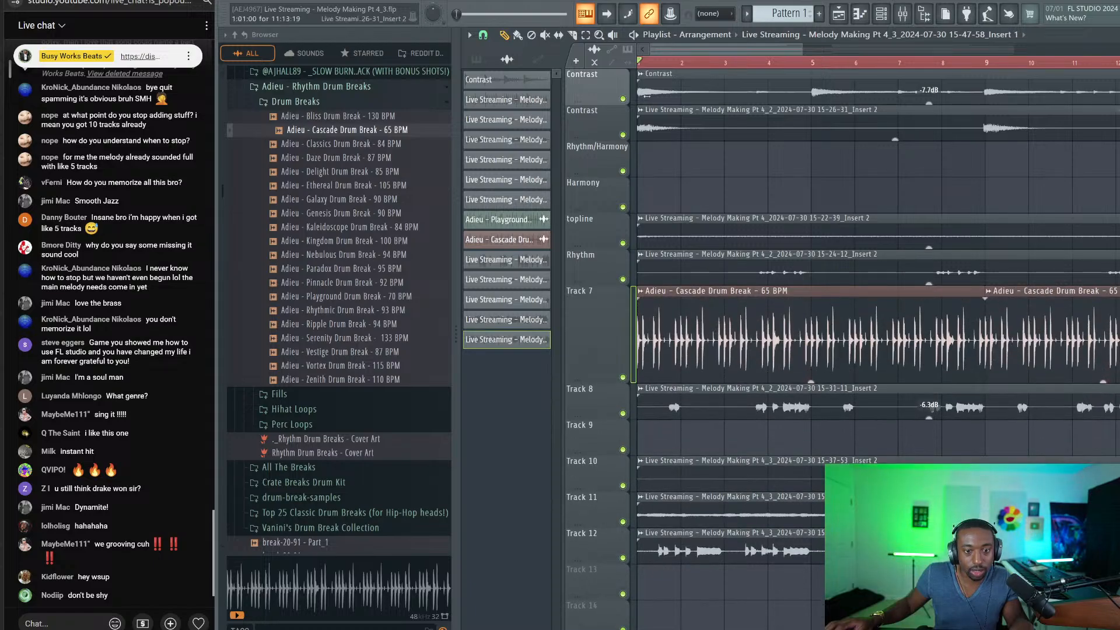
pyautogui.scroll(3, 647, 65)
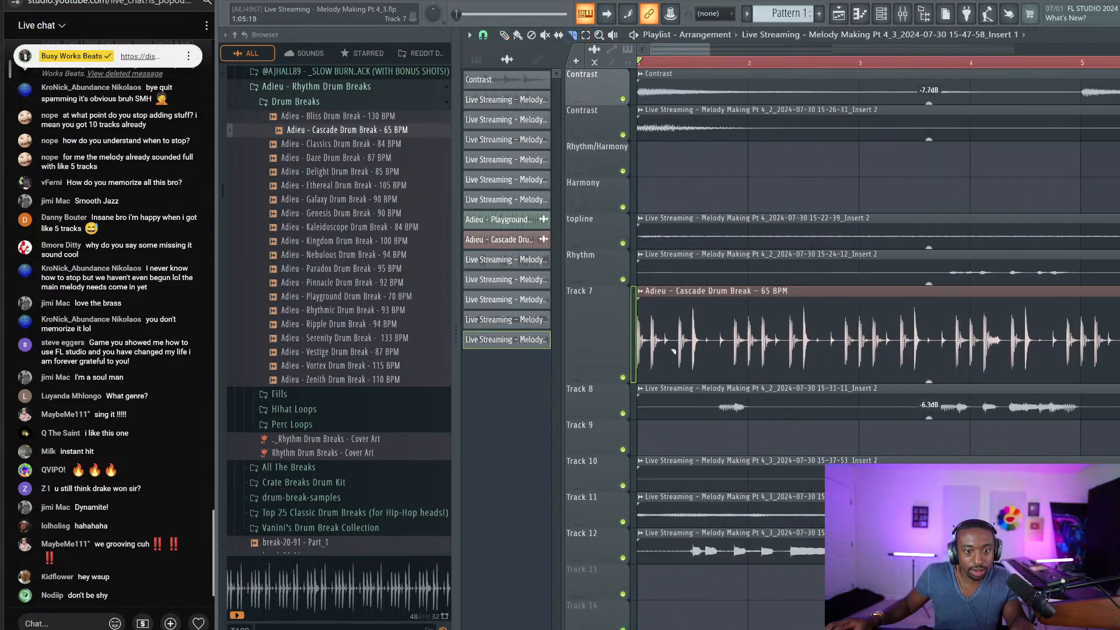
pyautogui.scroll(2, 713, 343)
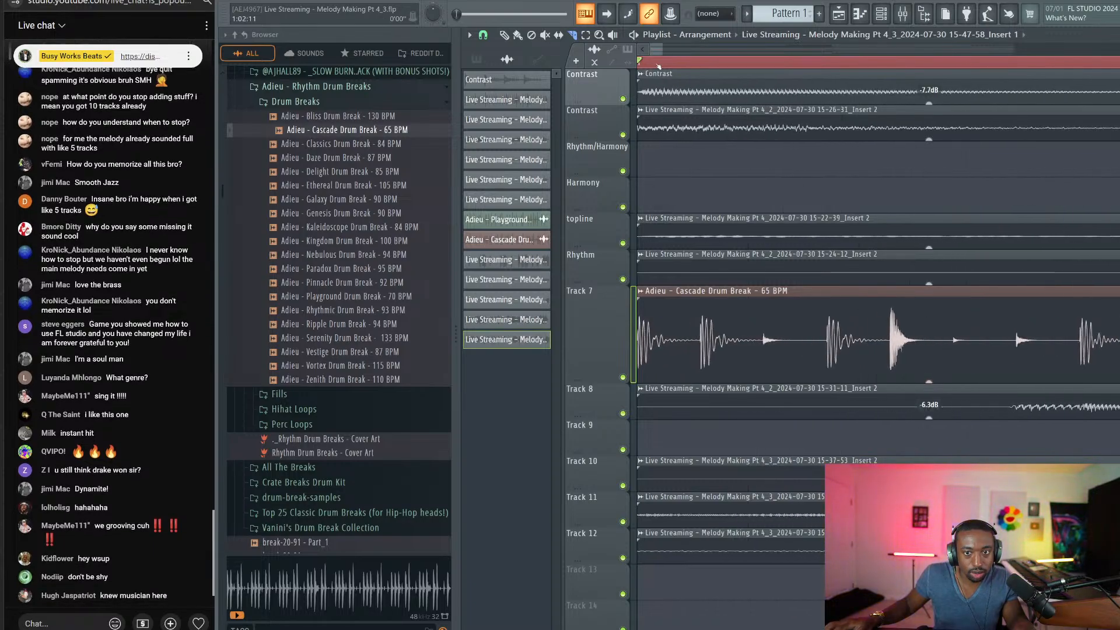
pyautogui.click(703, 353)
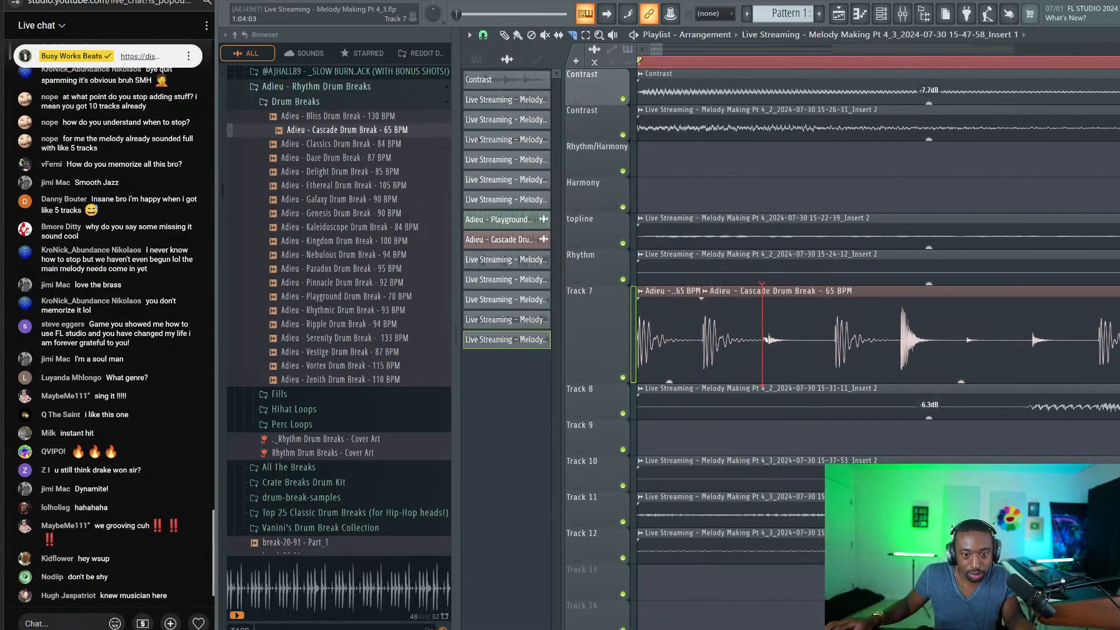
pyautogui.rightClick(768, 348)
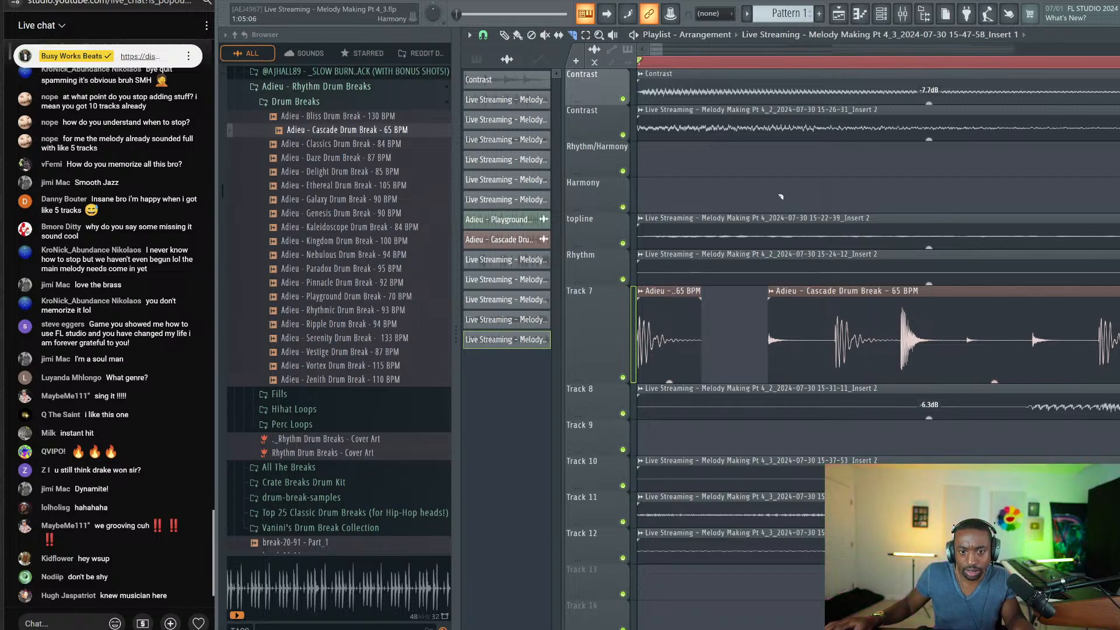
# Step: Slice another hit out of the Track 7 drum break shortly after the start of bar 2 and save the project
pyautogui.scroll(-3, 741, 66)
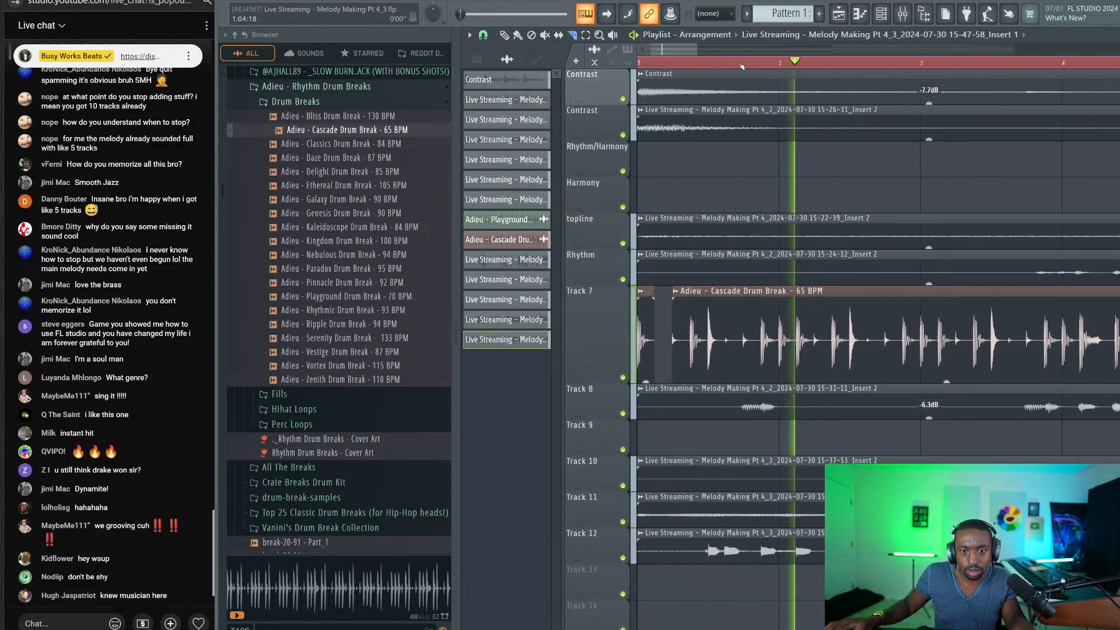
pyautogui.scroll(3, 741, 66)
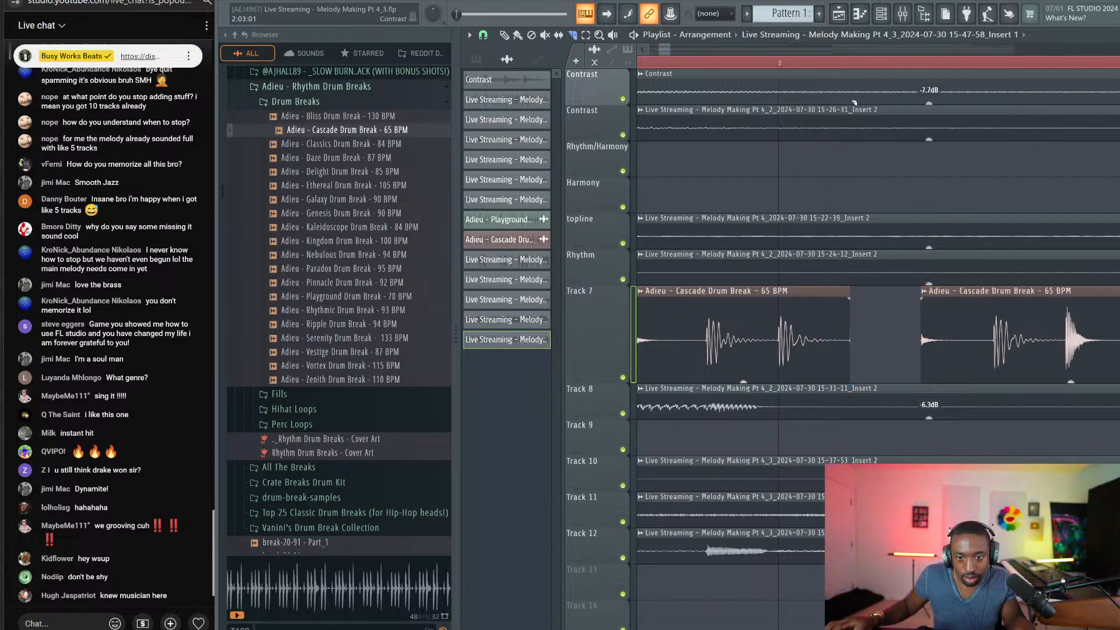
pyautogui.click(902, 13)
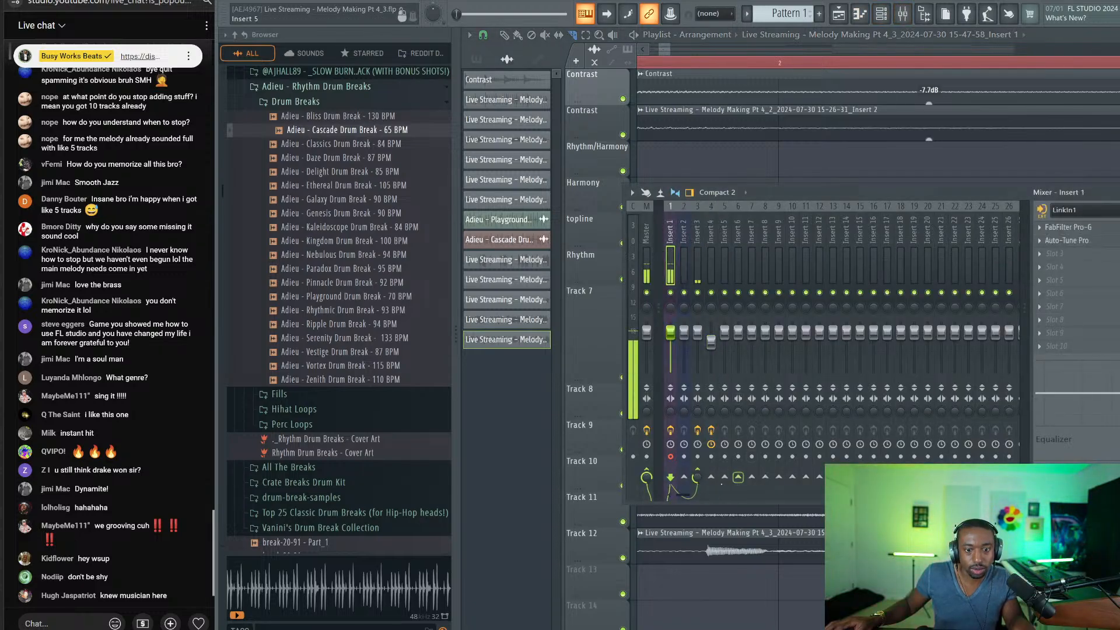
pyautogui.click(804, 150)
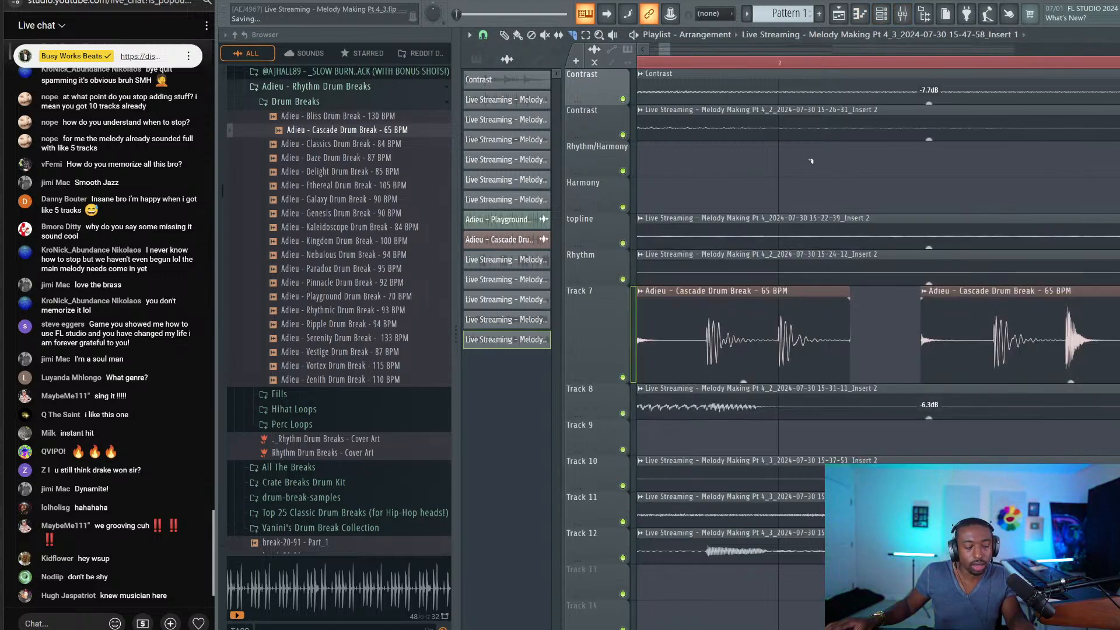
pyautogui.press('space')
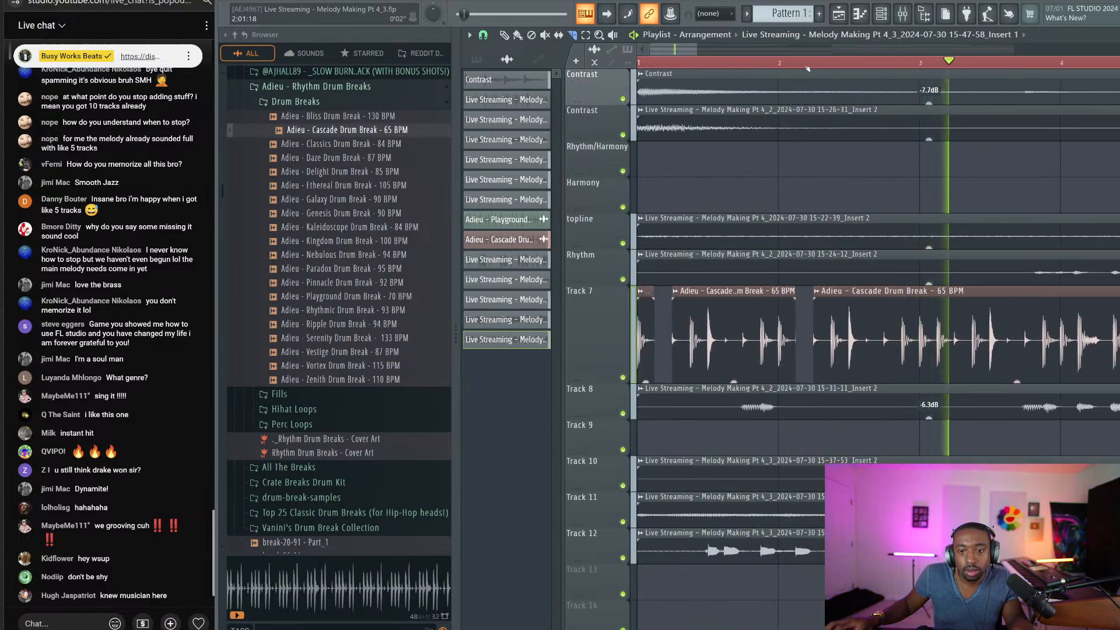
# Step: Slice another hit out of the Track 7 drum break at the start of bar 3 and save the project
pyautogui.scroll(2, 784, 326)
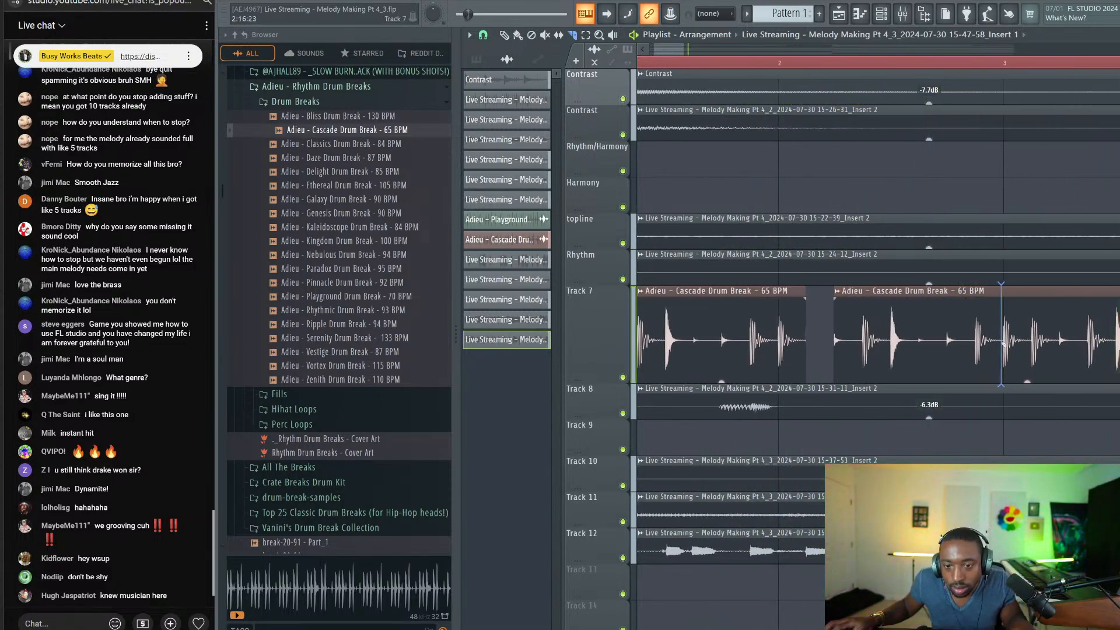
pyautogui.rightClick(1032, 348)
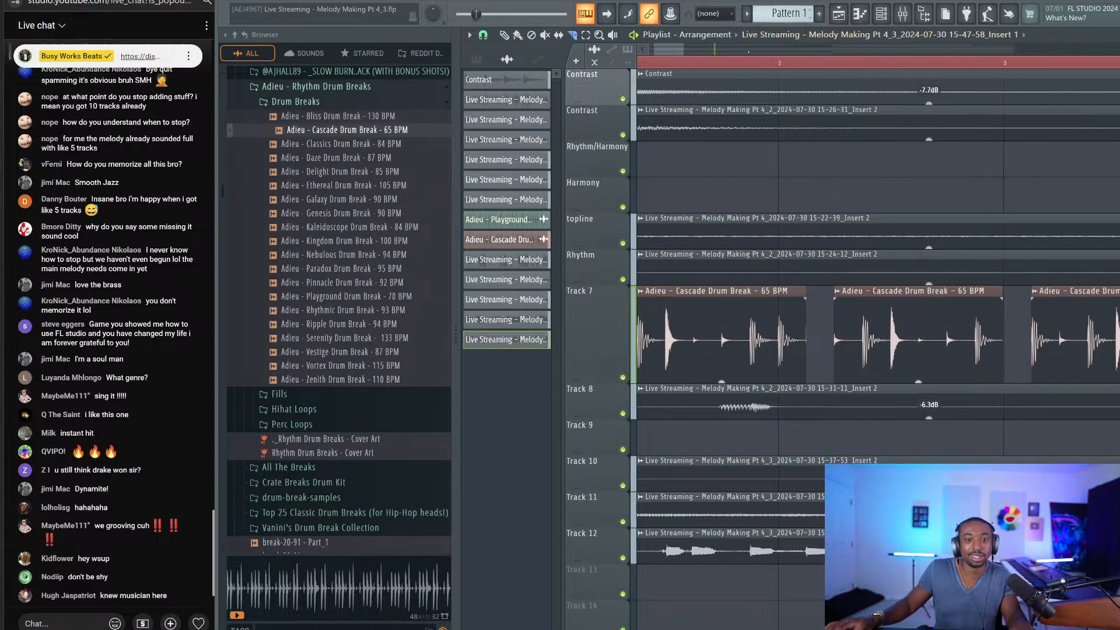
pyautogui.scroll(-1, 750, 62)
pyautogui.scroll(-4, 750, 61)
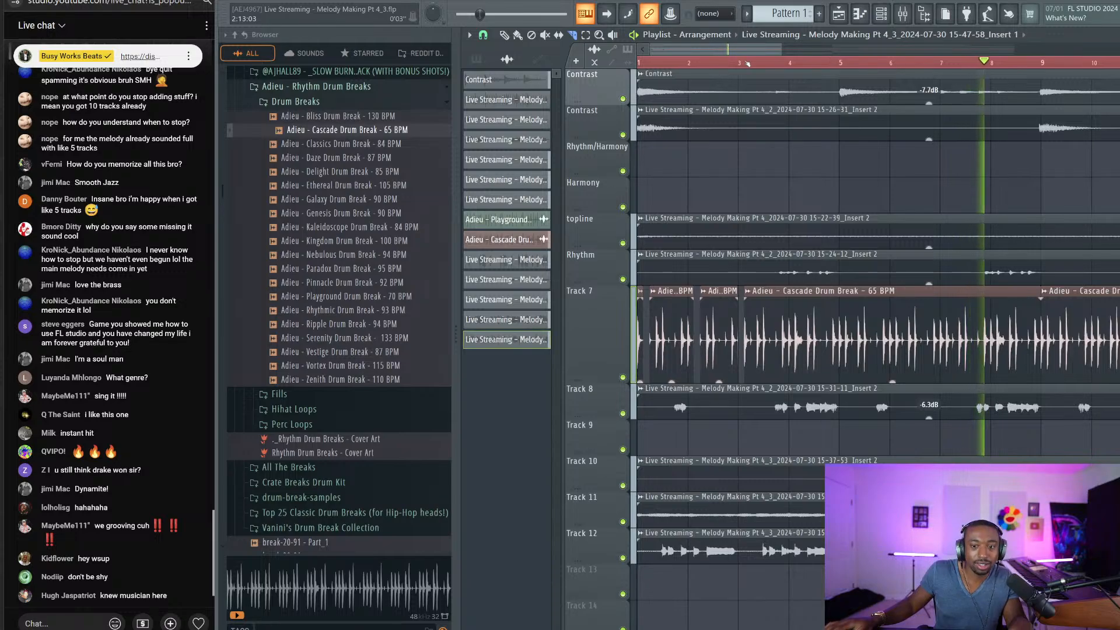
pyautogui.scroll(-1, 748, 63)
pyautogui.hotkey('ctrl', 's')
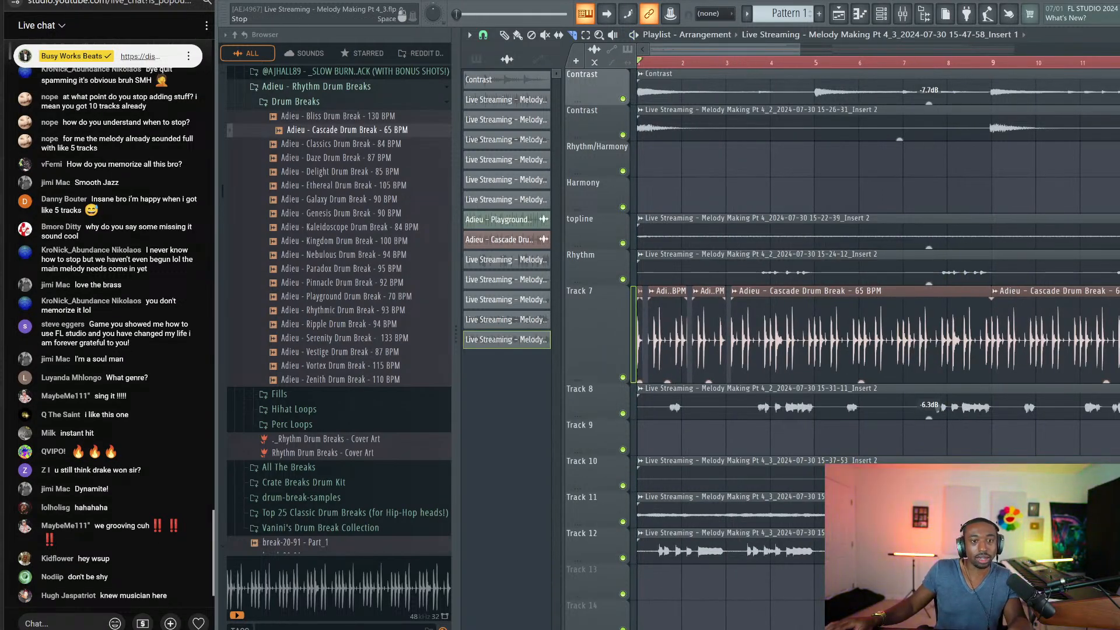
# Step: Lower Insert 1's volume in the mixer while playing back the arrangement
pyautogui.click(902, 13)
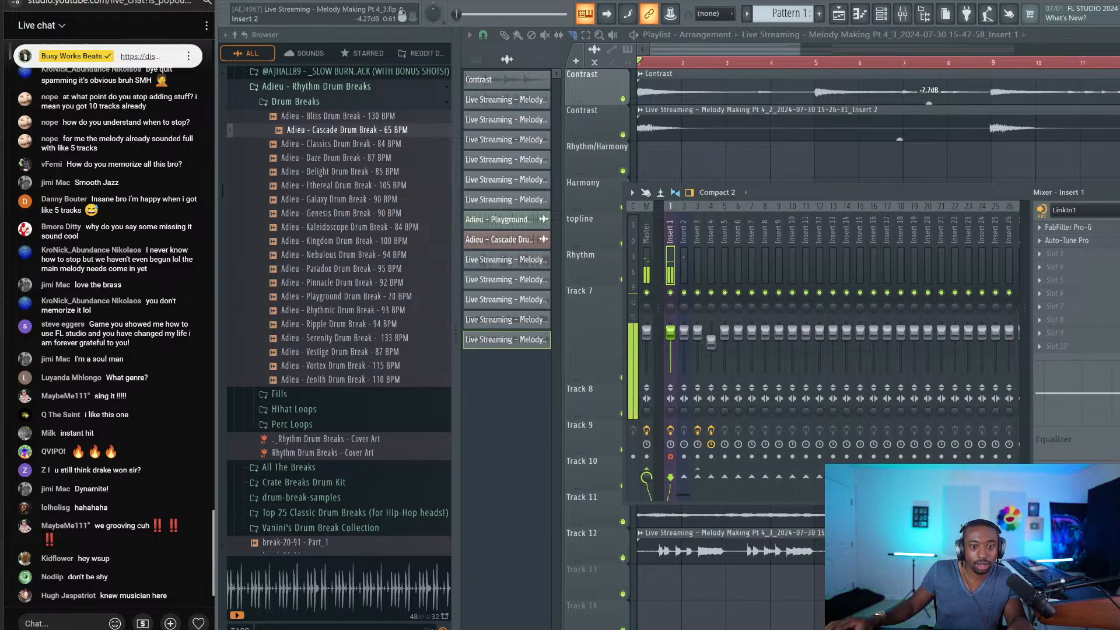
pyautogui.press('space')
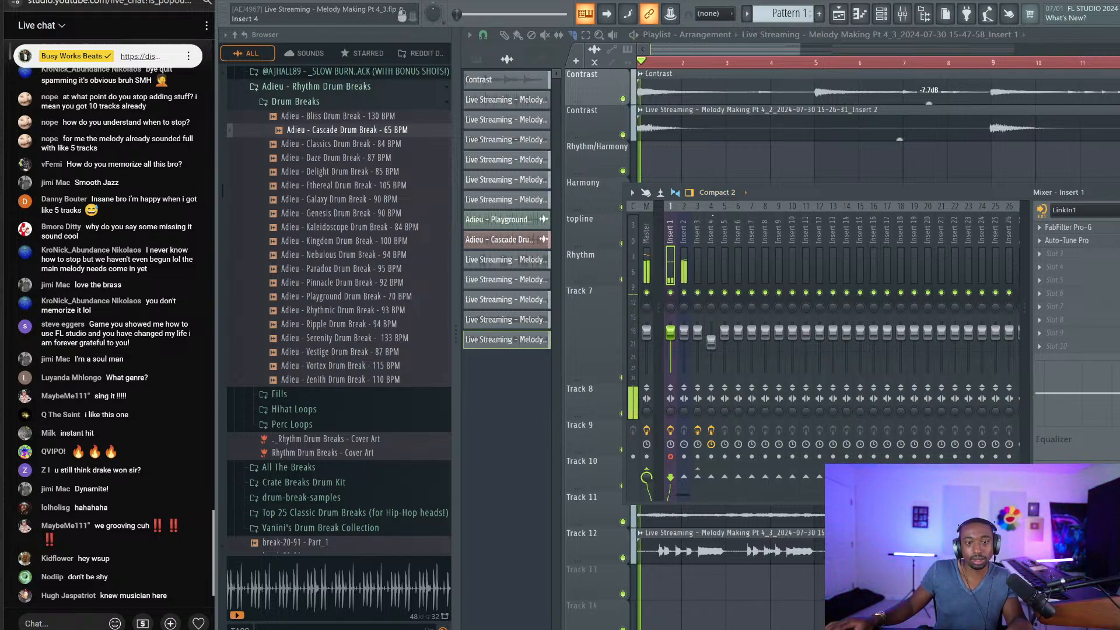
pyautogui.moveTo(670, 333); pyautogui.dragTo(670, 343)
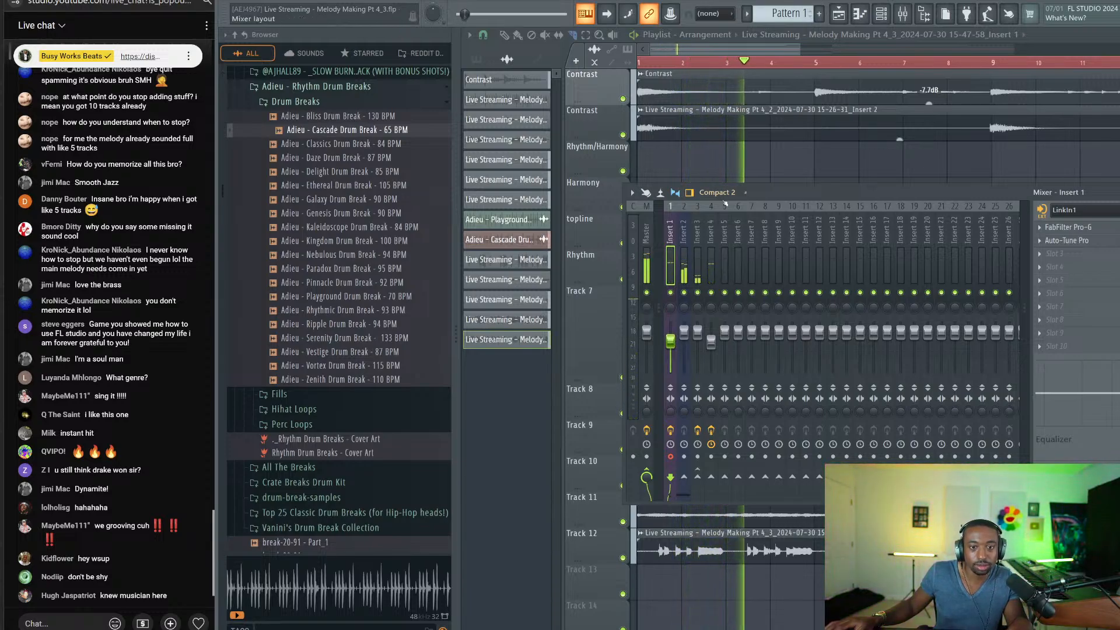
pyautogui.press('space')
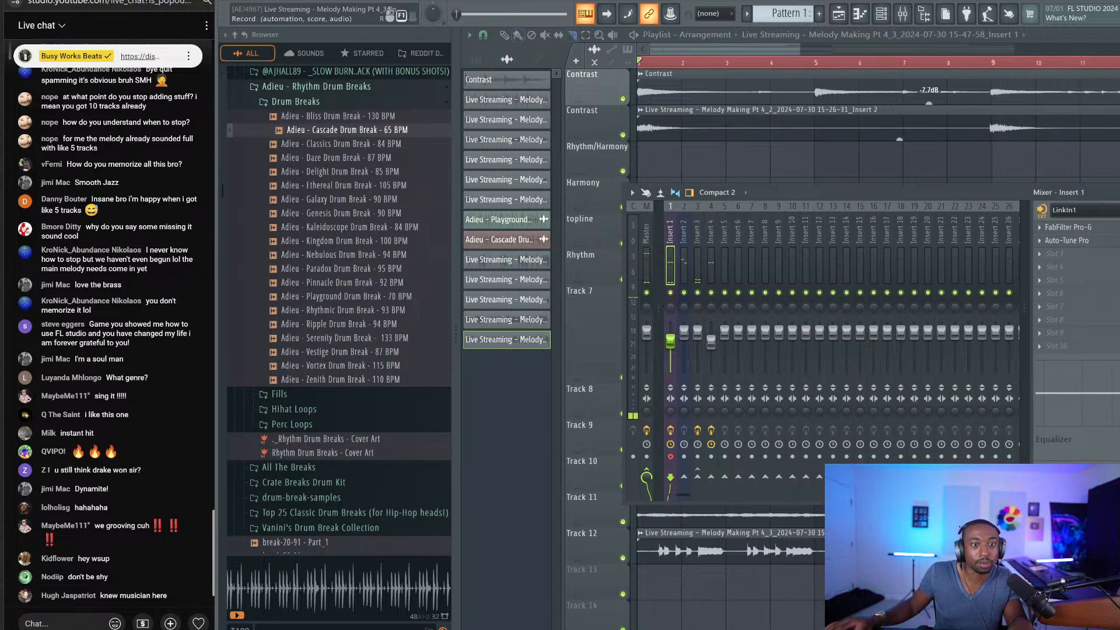
pyautogui.press('F9')
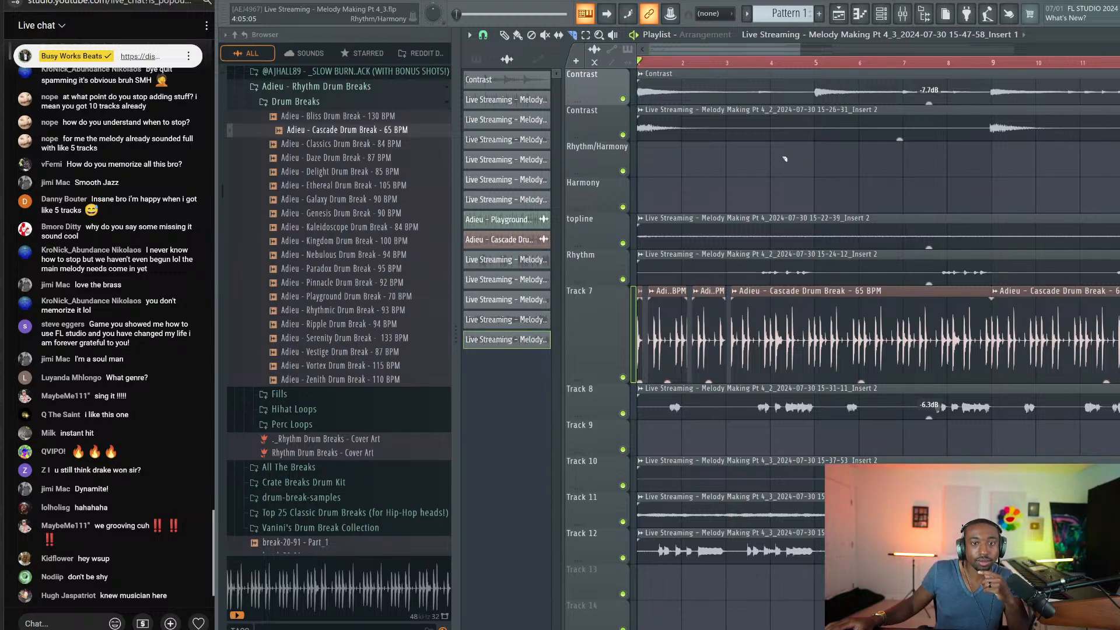
# Step: Record a new vocal take across the full arrangement on Track 13
pyautogui.press('space')
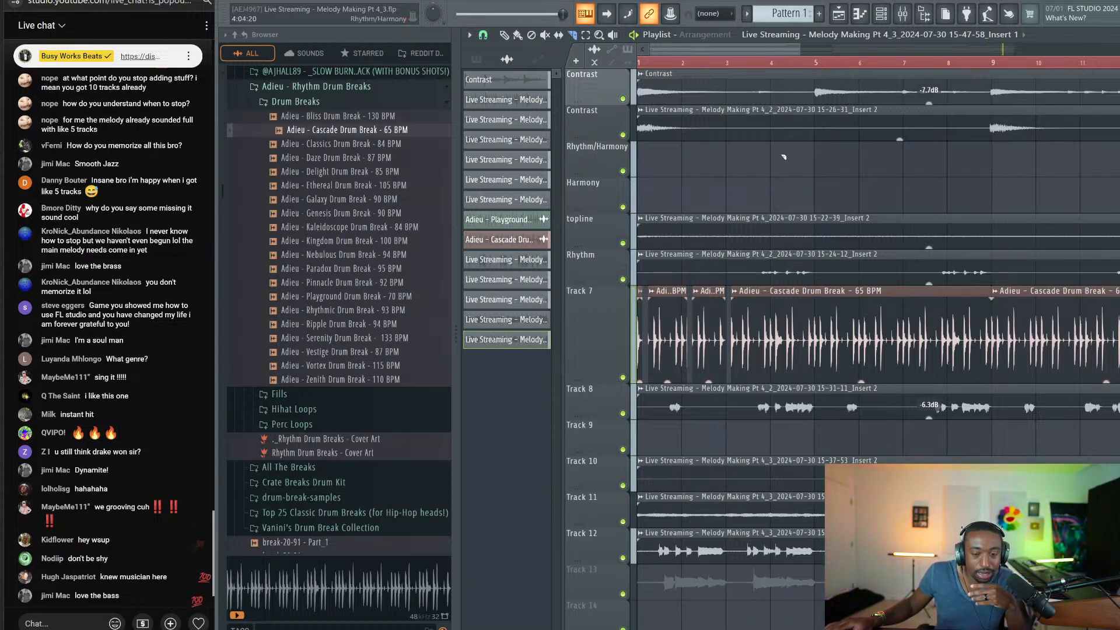
pyautogui.press('space')
pyautogui.scroll(-4, 738, 72)
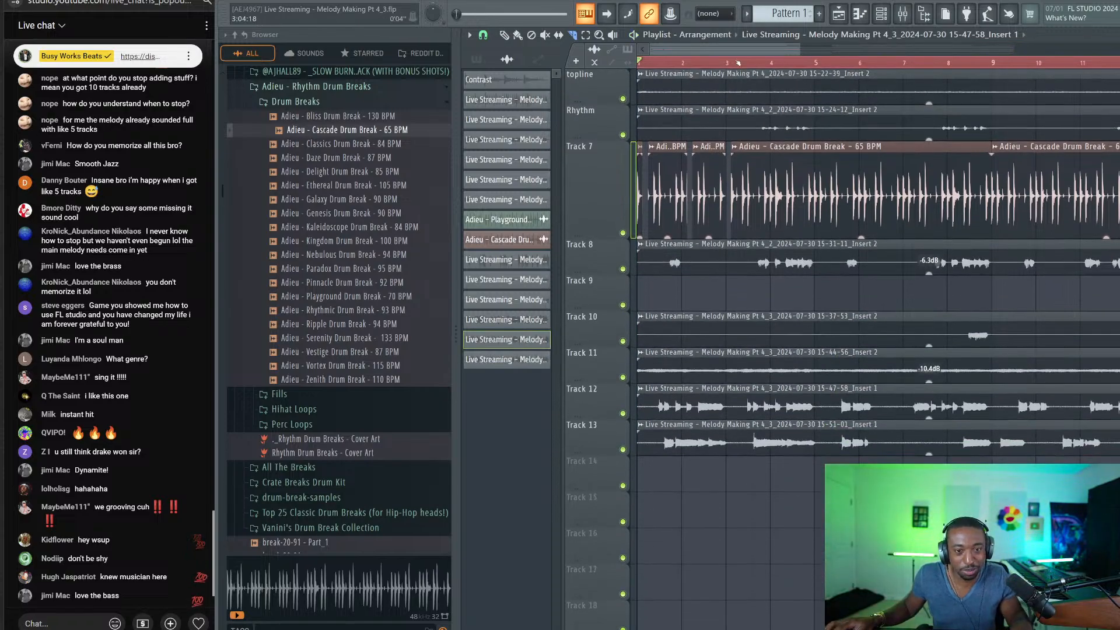
pyautogui.scroll(-5, 719, 63)
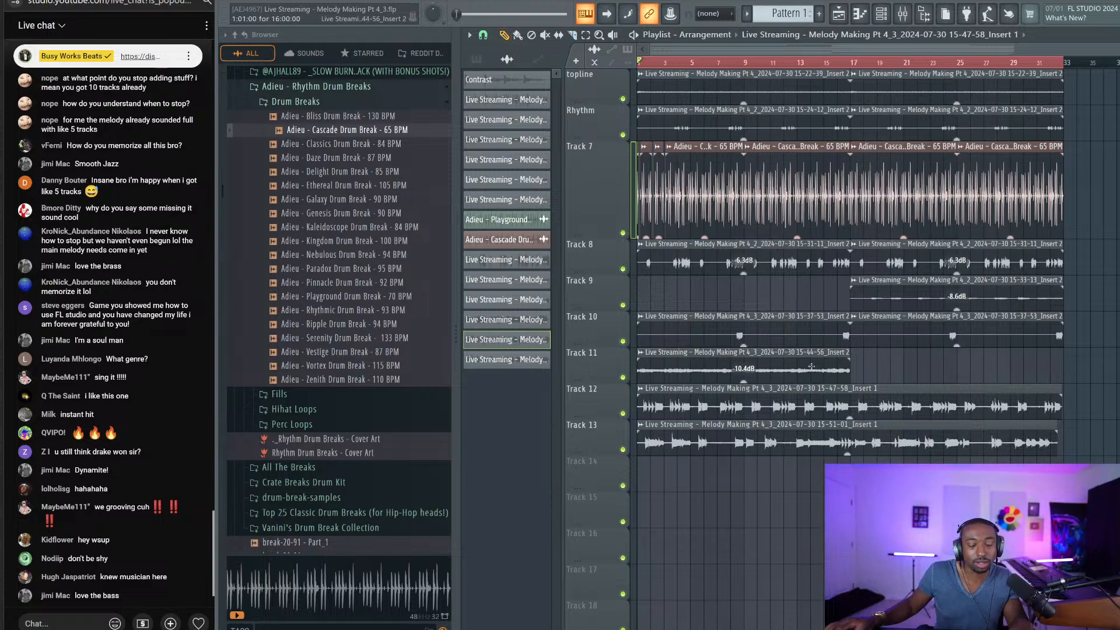
# Step: Route the newly recorded vocal clip to Insert 5 and copy Insert 4's mixer track state onto that insert
pyautogui.click(506, 359)
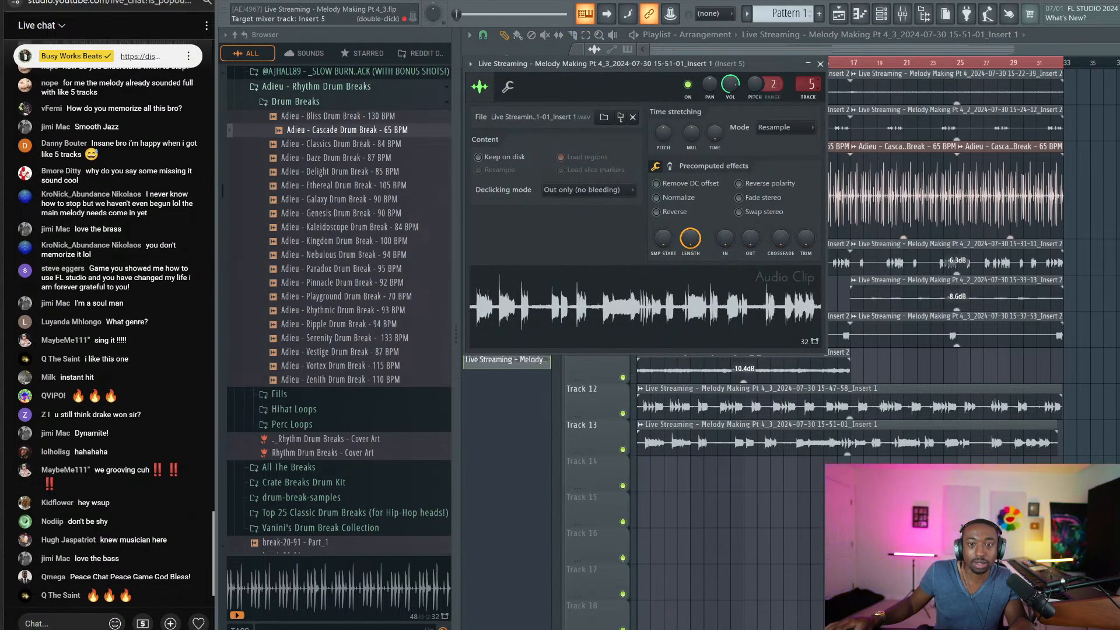
pyautogui.doubleClick(810, 84)
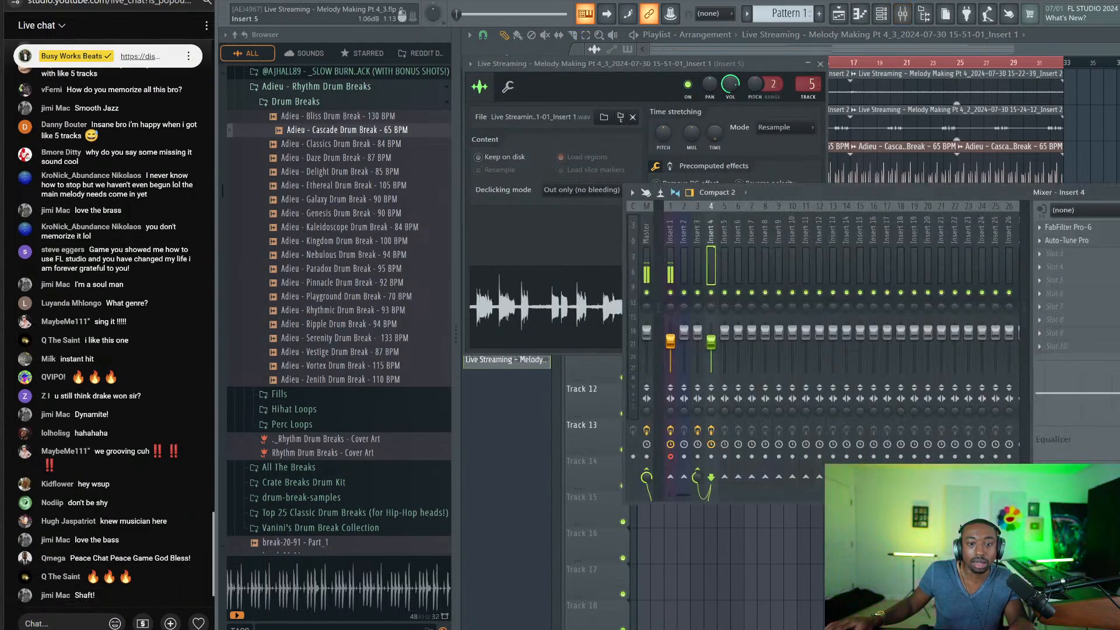
pyautogui.rightClick(715, 204)
pyautogui.moveTo(734, 285)
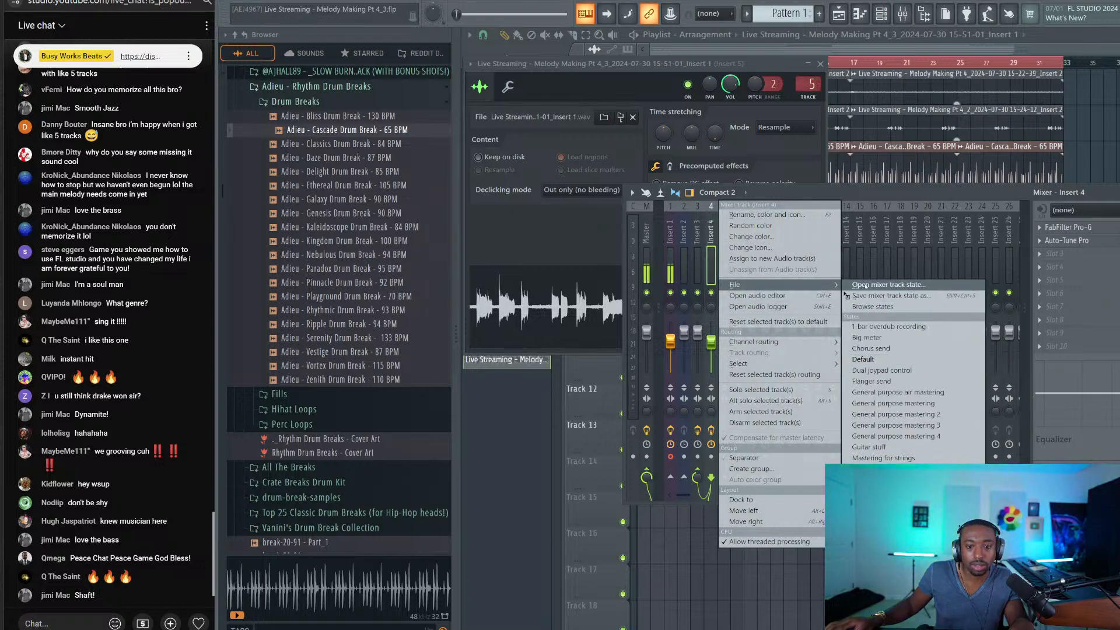
pyautogui.click(863, 193)
pyautogui.rightClick(715, 203)
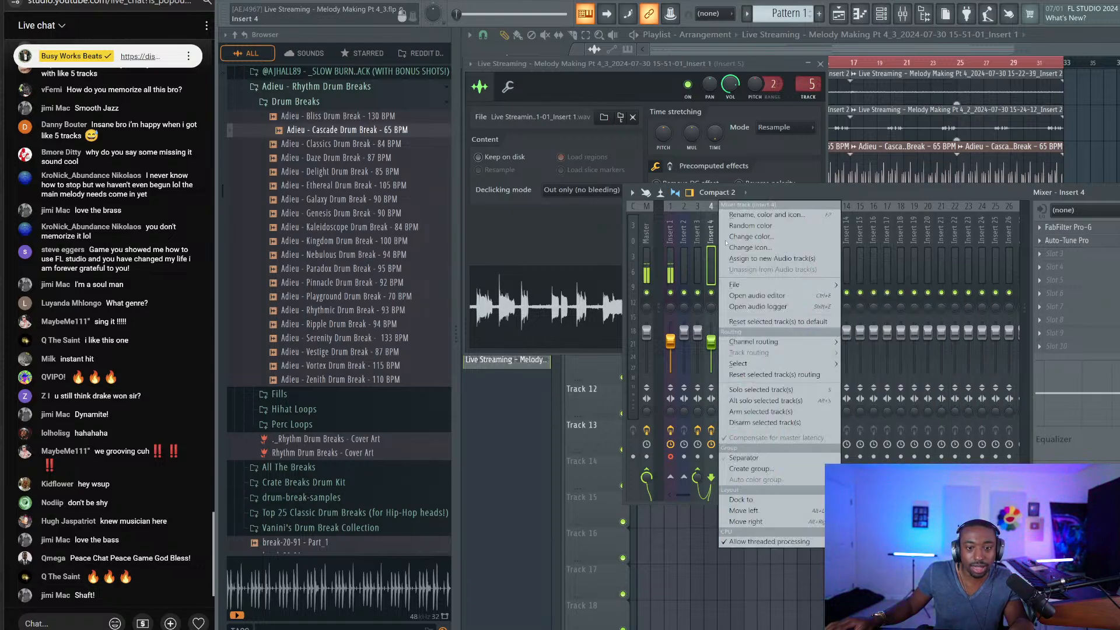
pyautogui.moveTo(736, 284)
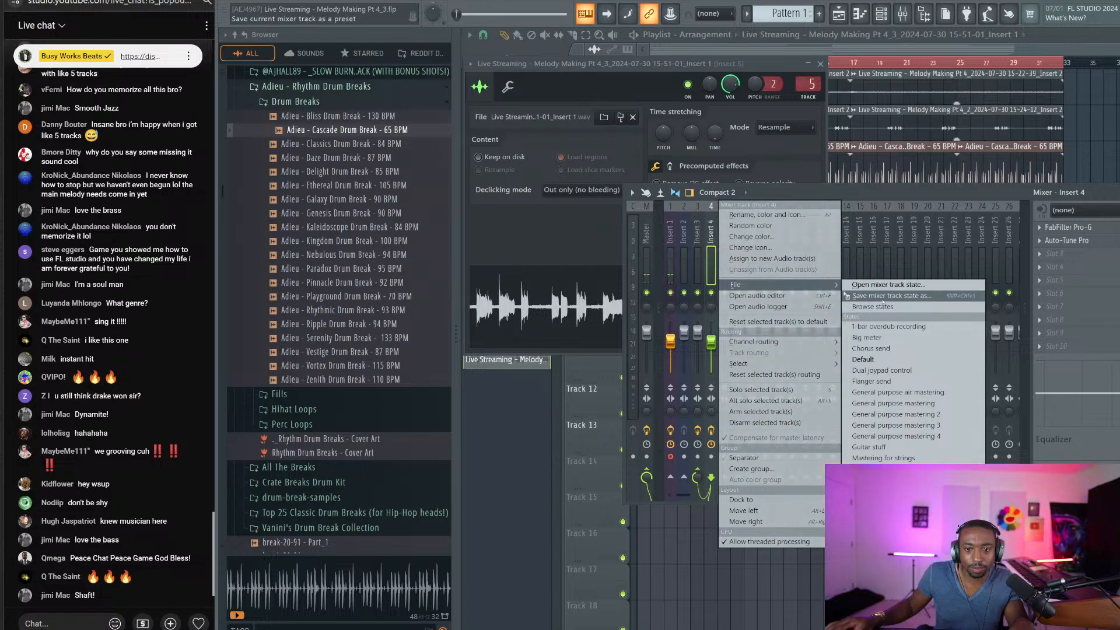
pyautogui.moveTo(881, 296); pyautogui.dragTo(725, 266)
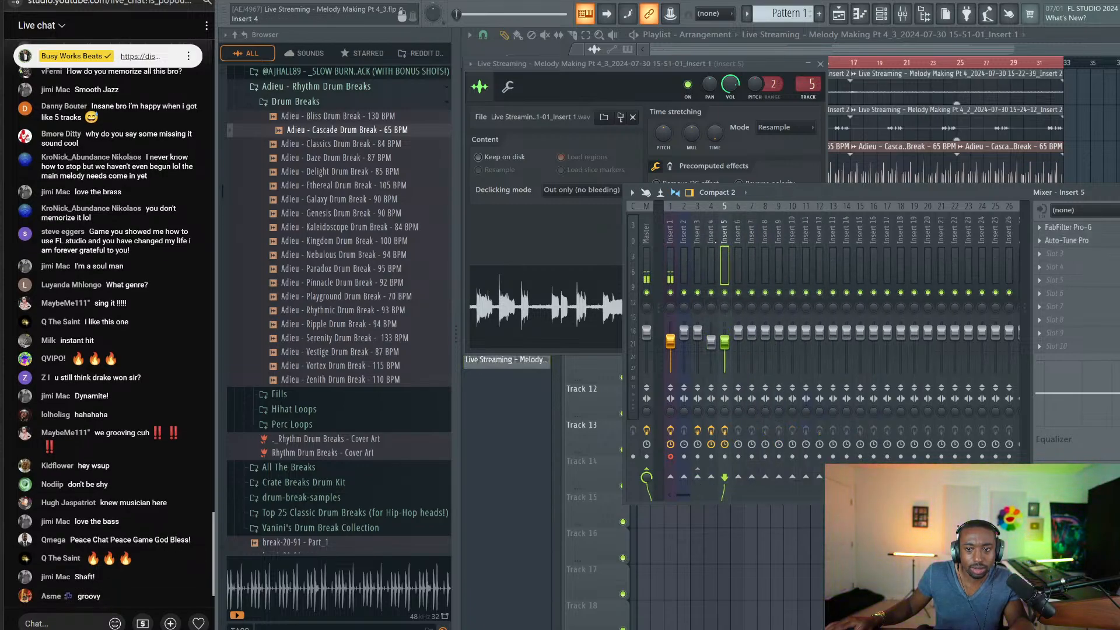
# Step: Send Insert 5 to the effects on Insert 3 and lower the volumes of Inserts 4 and 5 during playback
pyautogui.click(712, 251)
pyautogui.press('space')
pyautogui.click(725, 279)
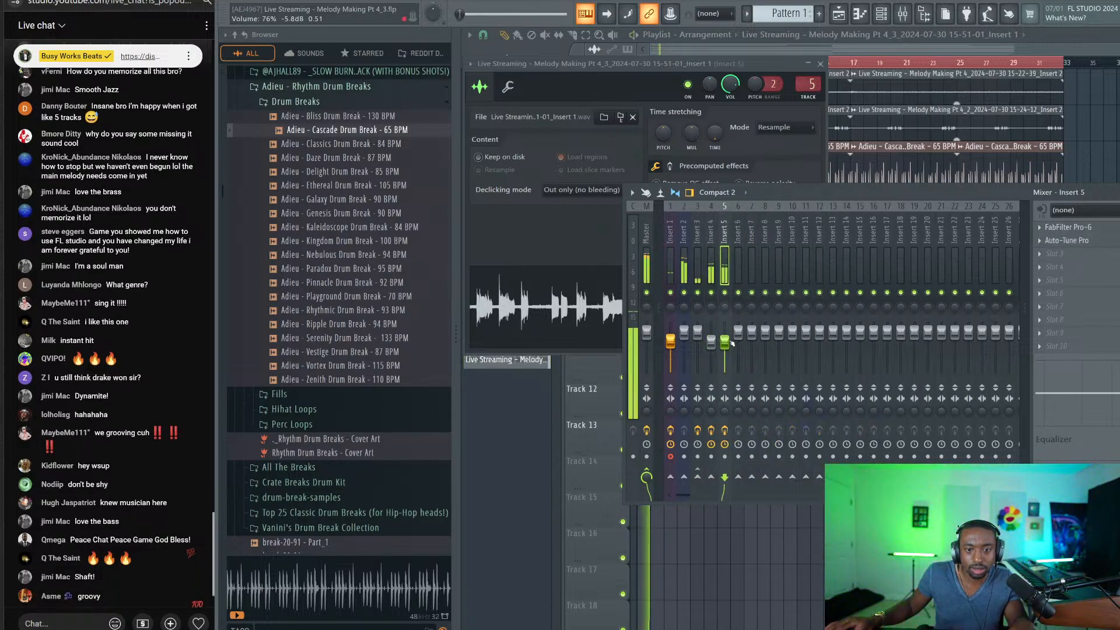
pyautogui.moveTo(724, 343); pyautogui.dragTo(724, 345)
pyautogui.click(698, 476)
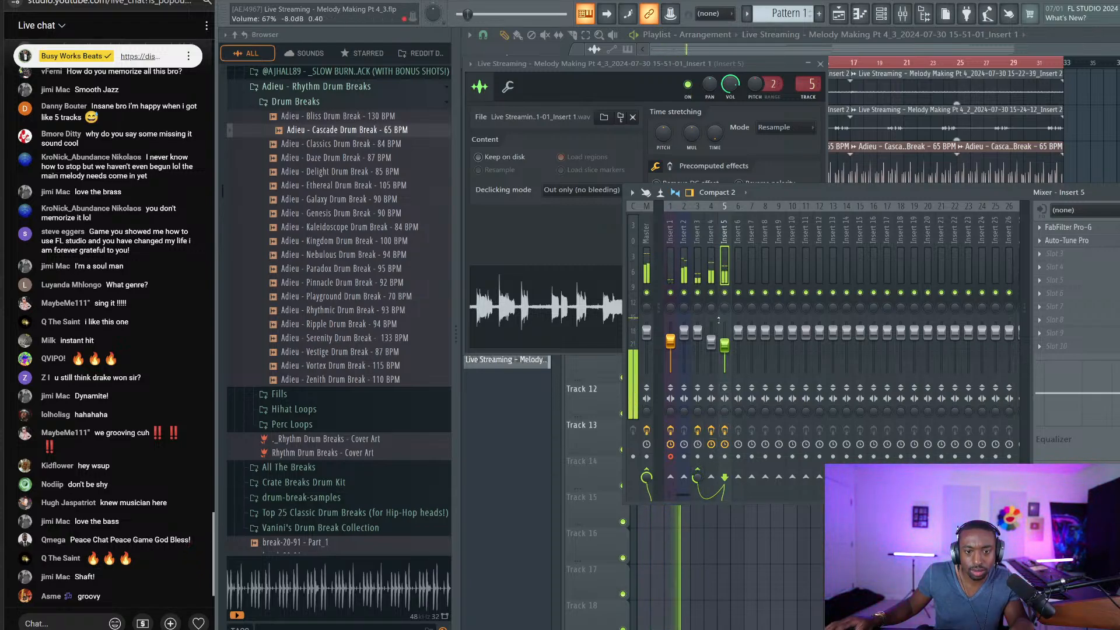
pyautogui.moveTo(711, 307); pyautogui.dragTo(711, 351)
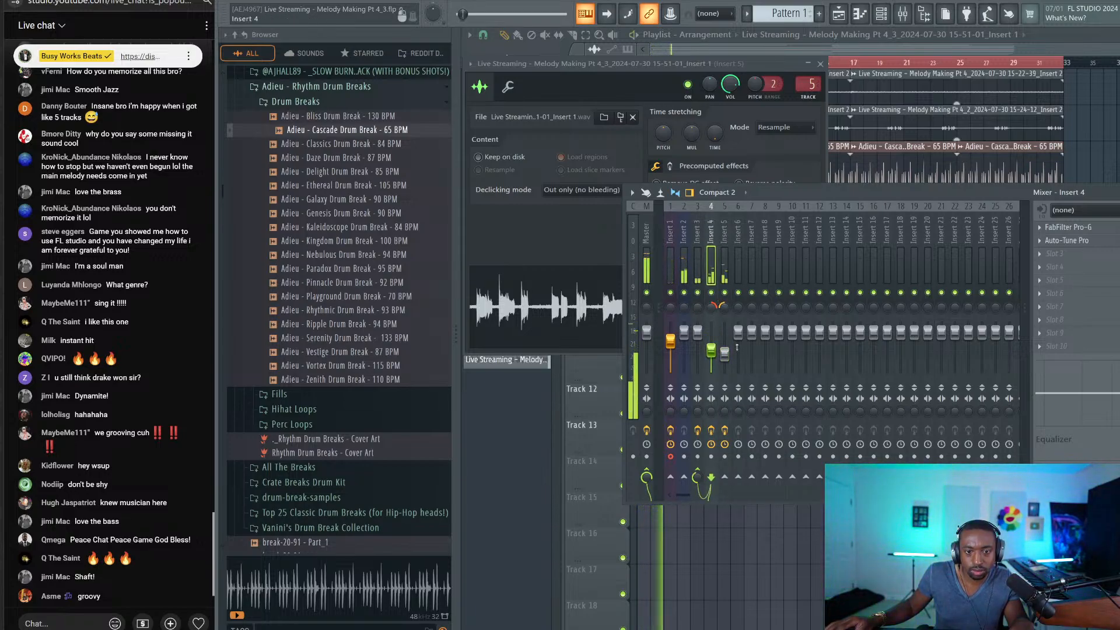
pyautogui.rightClick(792, 546)
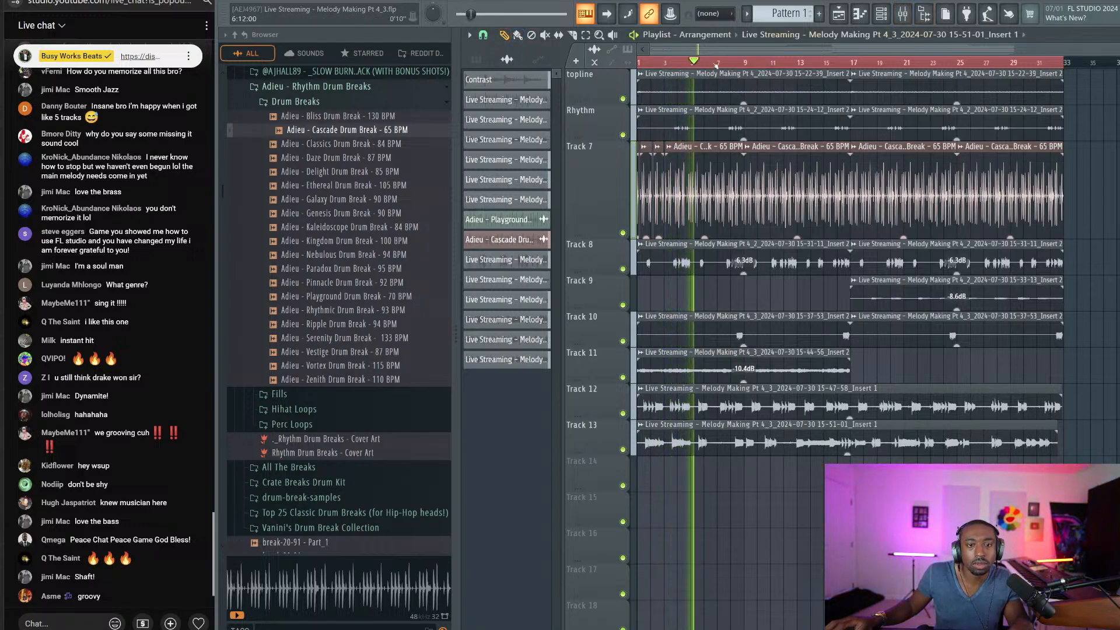
# Step: Play the arrangement from the start and slice the Track 7 drum break at bar 5
pyautogui.scroll(4, 703, 60)
pyautogui.moveTo(704, 50); pyautogui.dragTo(594, 47)
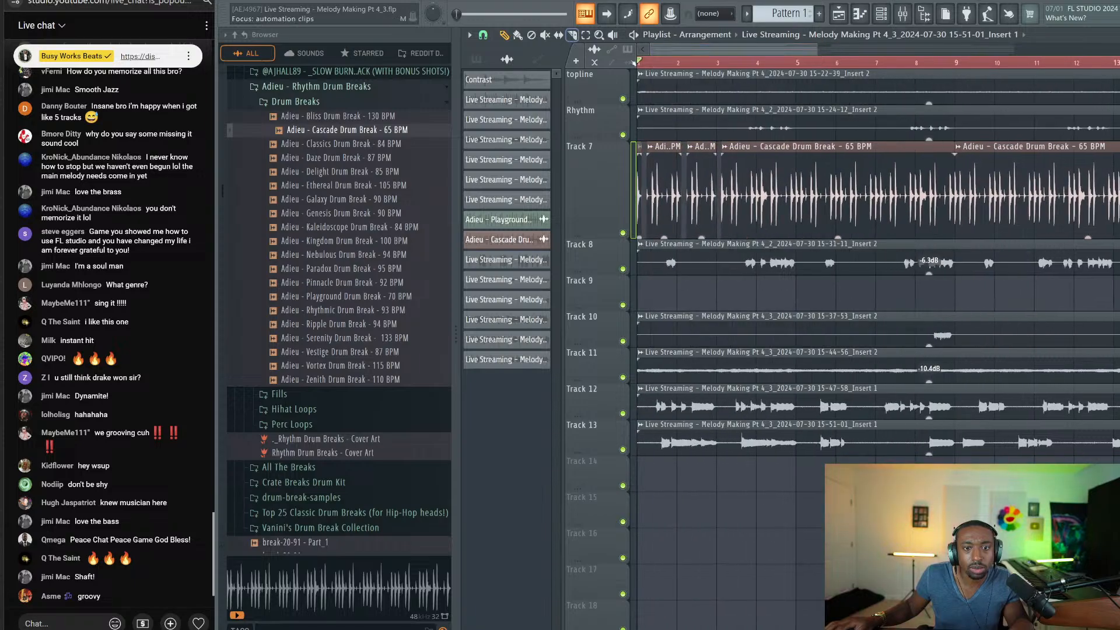
pyautogui.press('space')
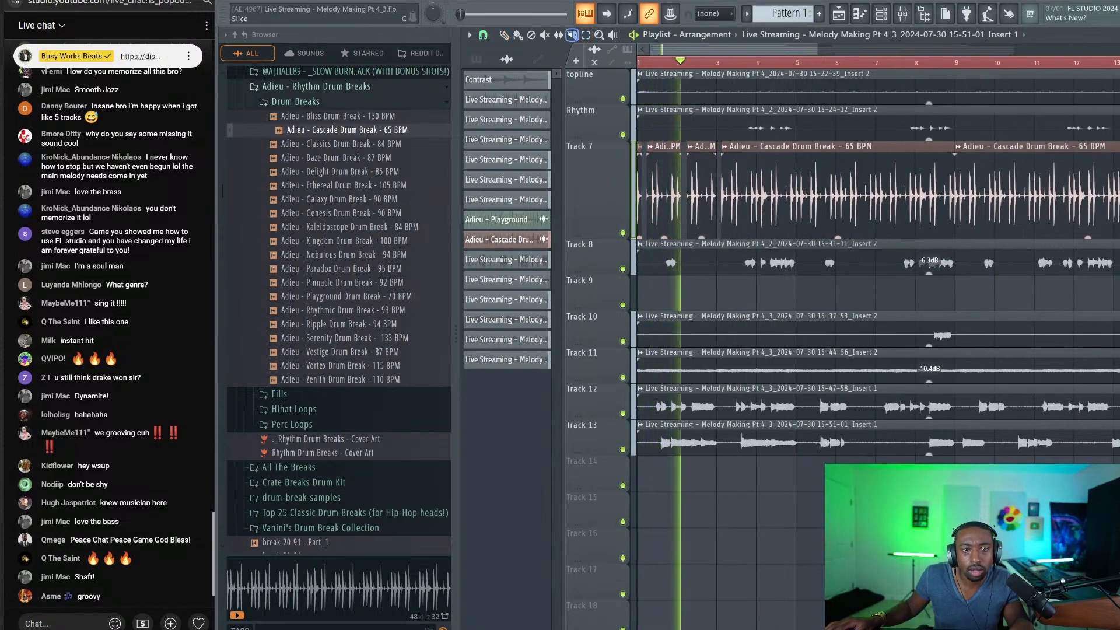
pyautogui.scroll(3, 758, 62)
pyautogui.scroll(2, 758, 62)
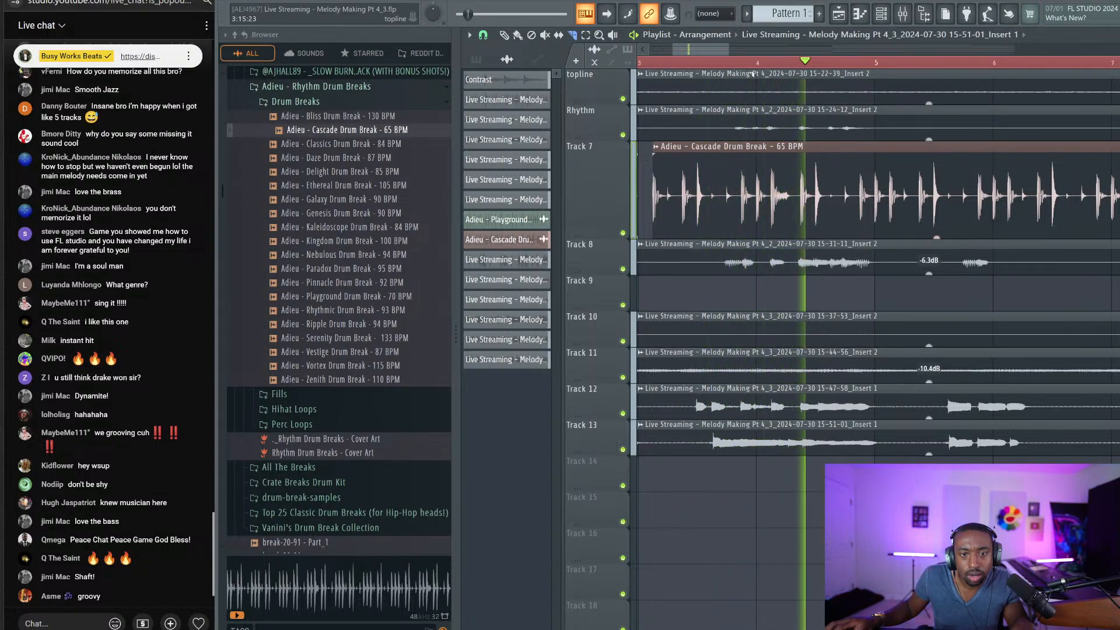
pyautogui.press('space')
pyautogui.click(876, 173)
# Step: Delete the Track 7 drum break clips from bar 5 to the end of the arrangement
pyautogui.scroll(-6, 788, 62)
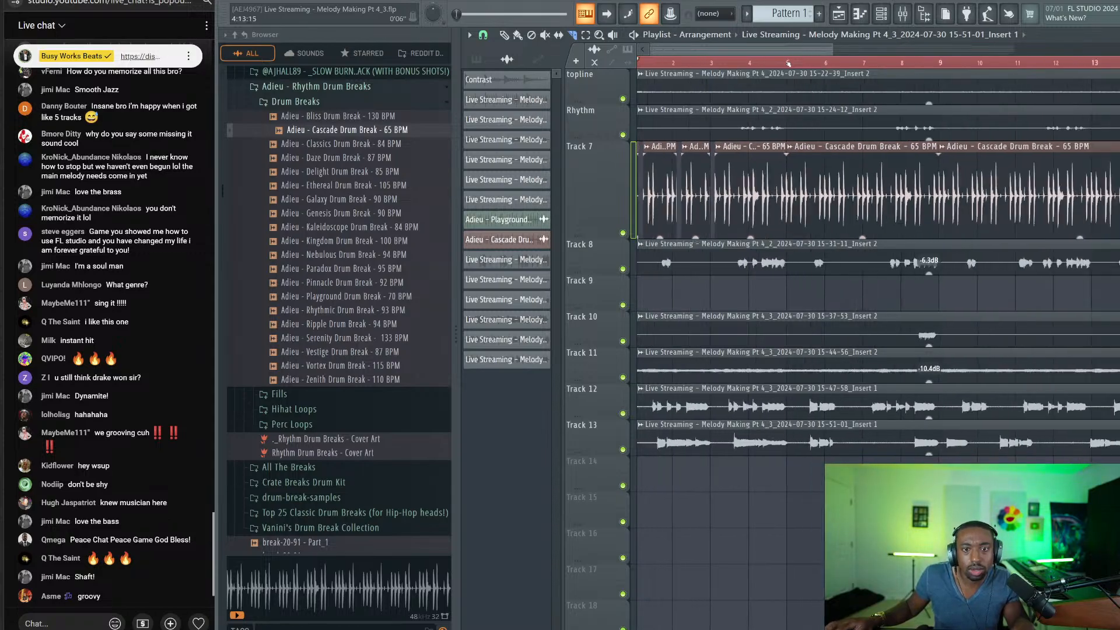
pyautogui.moveTo(704, 175); pyautogui.dragTo(1111, 201)
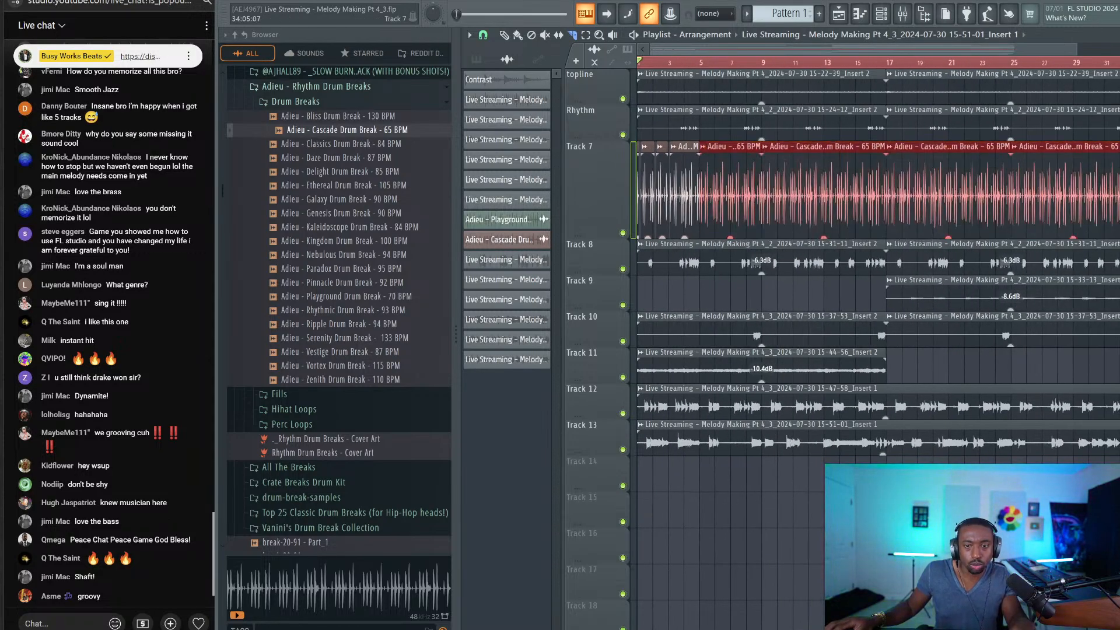
pyautogui.press('Delete')
# Step: Repeat the edited four-bar drum break along Track 7 to fill the arrangement, deselect the clips and save the project
pyautogui.moveTo(817, 193); pyautogui.dragTo(612, 206)
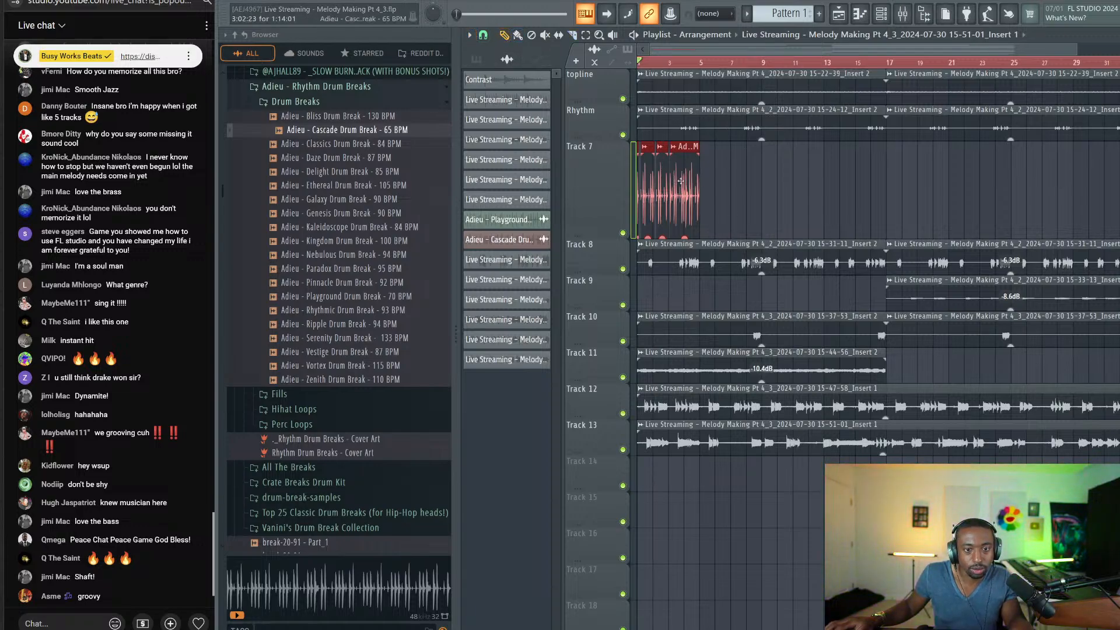
pyautogui.moveTo(680, 181); pyautogui.dragTo(747, 176)
pyautogui.moveTo(815, 178); pyautogui.dragTo(664, 178)
pyautogui.hotkey('ctrl', 'b')
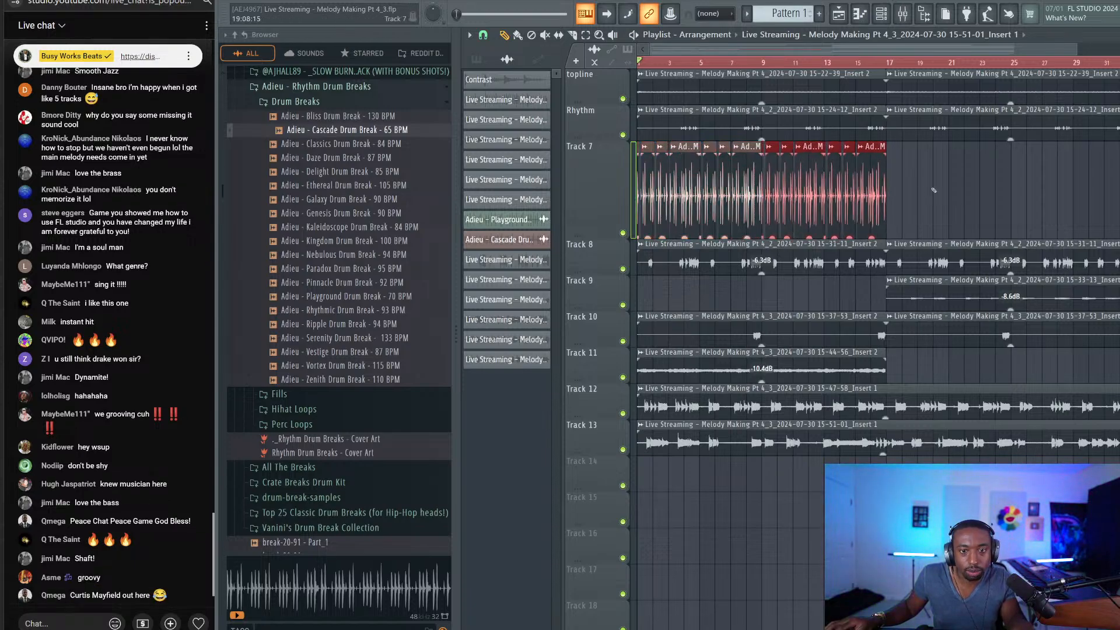
pyautogui.hotkey('ctrl', 'b')
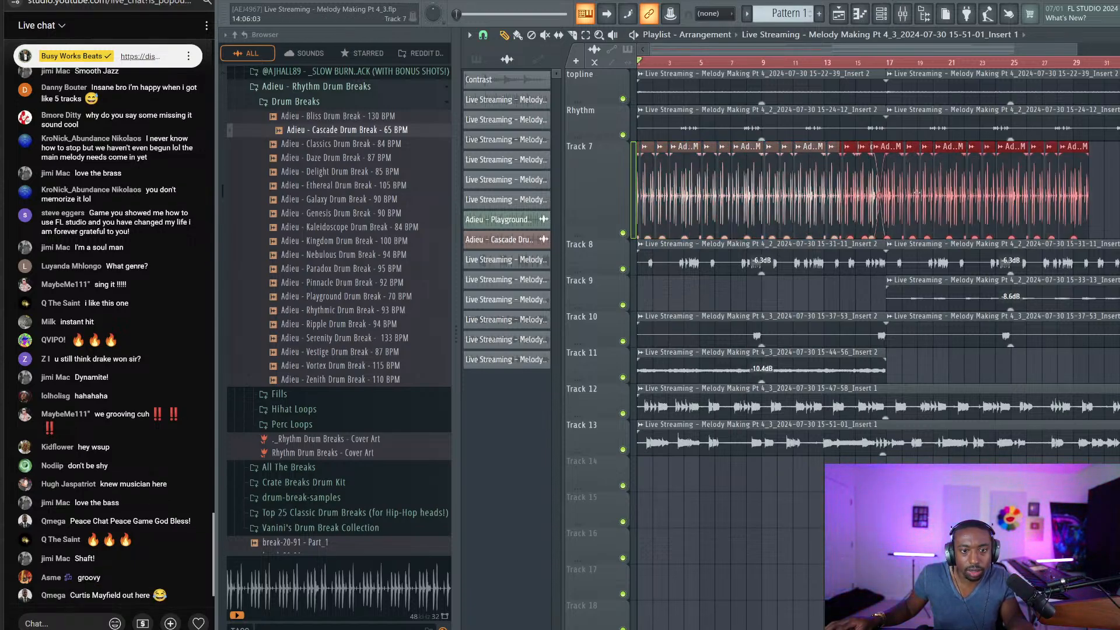
pyautogui.hotkey('ctrl', 'd')
pyautogui.hotkey('ctrl', 's')
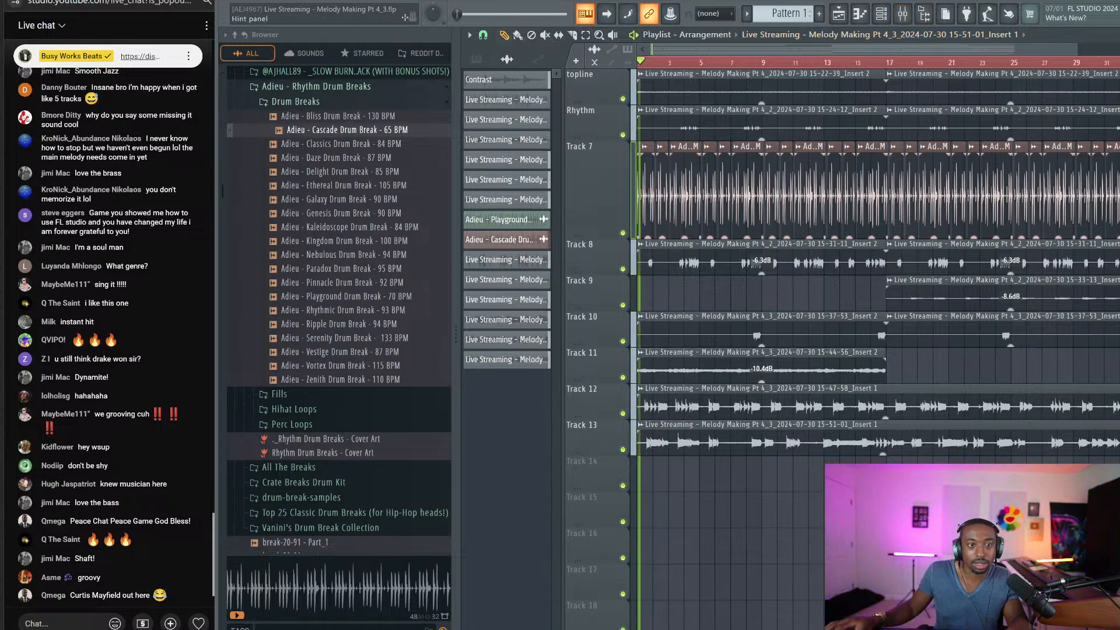
# Step: Enable Triple buffer in the audio settings and adjust the routing of driver inputs 5 and 6 in the ASIO Link Pro panel
pyautogui.click(355, 1)
pyautogui.click(362, 24)
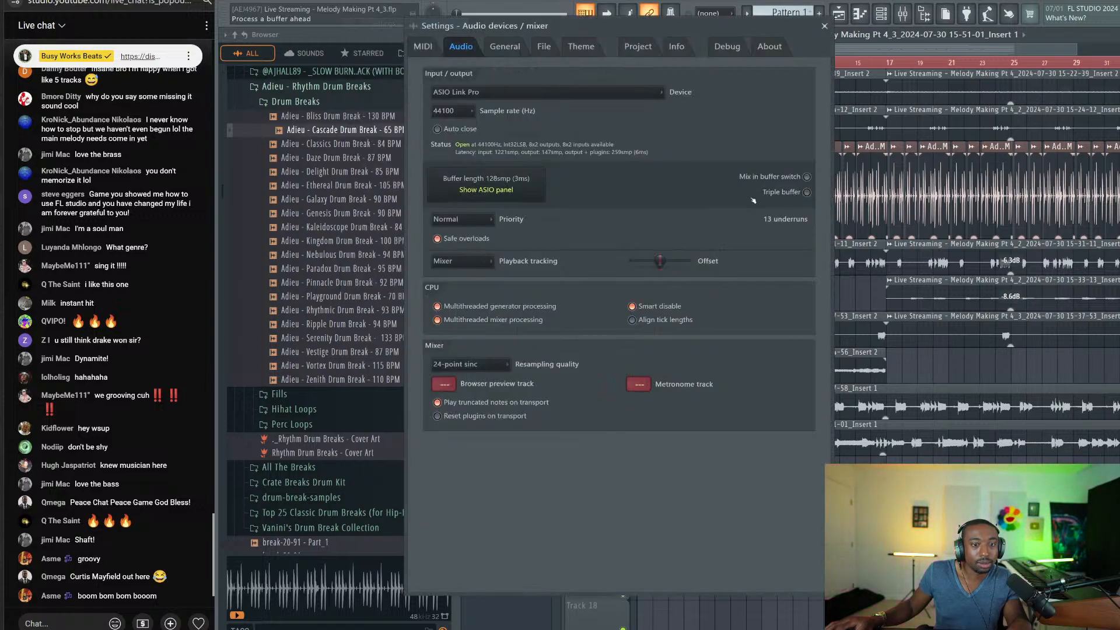
pyautogui.click(807, 192)
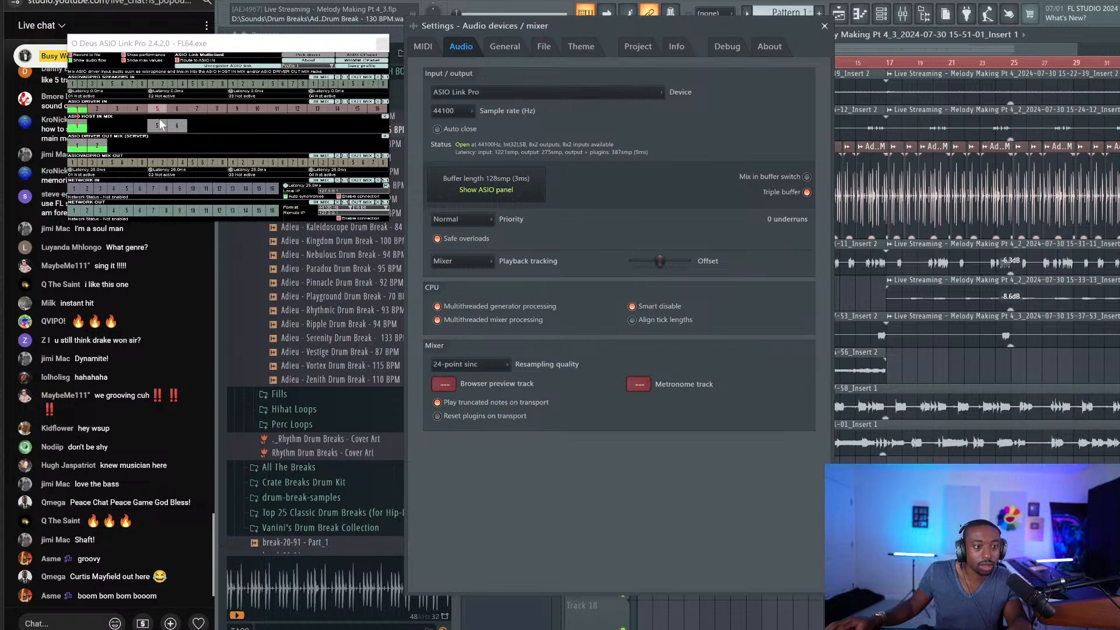
pyautogui.moveTo(177, 109); pyautogui.dragTo(187, 136)
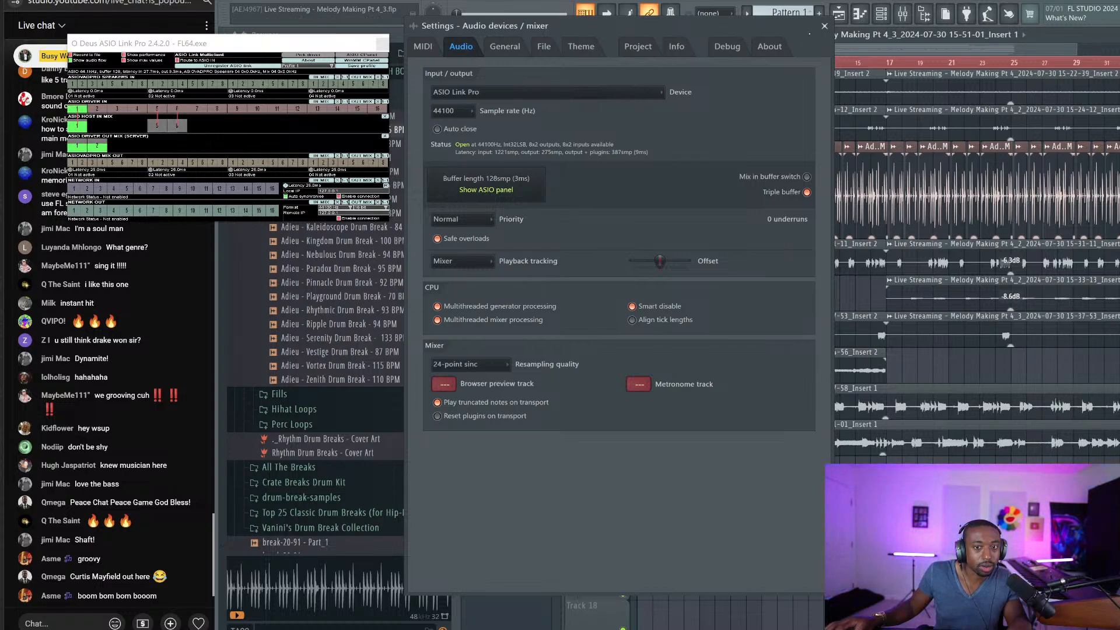
pyautogui.click(824, 26)
pyautogui.click(384, 45)
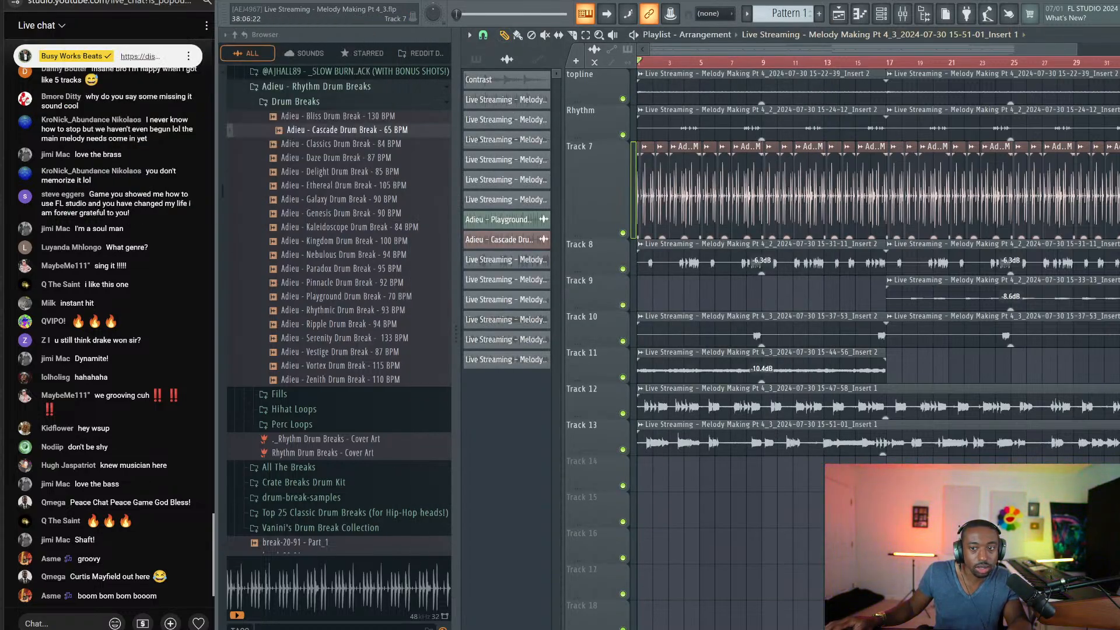
# Step: Save the project and, during playback, lower the Insert 4 fader slightly to match Insert 5
pyautogui.hotkey('ctrl', 's')
pyautogui.press('space')
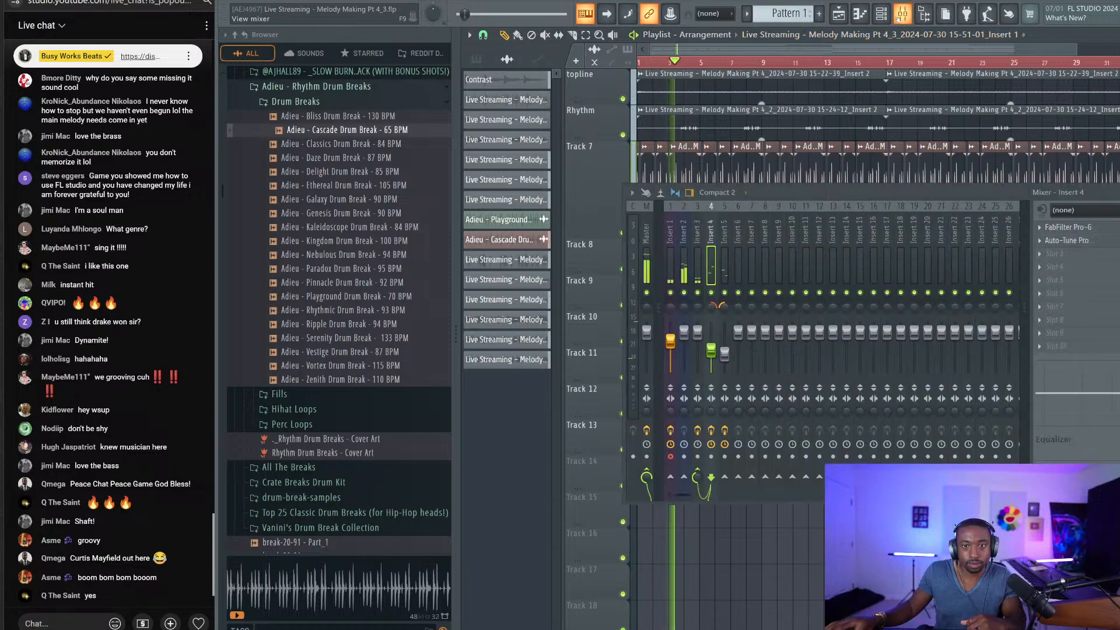
pyautogui.click(902, 13)
pyautogui.moveTo(710, 350); pyautogui.dragTo(711, 353)
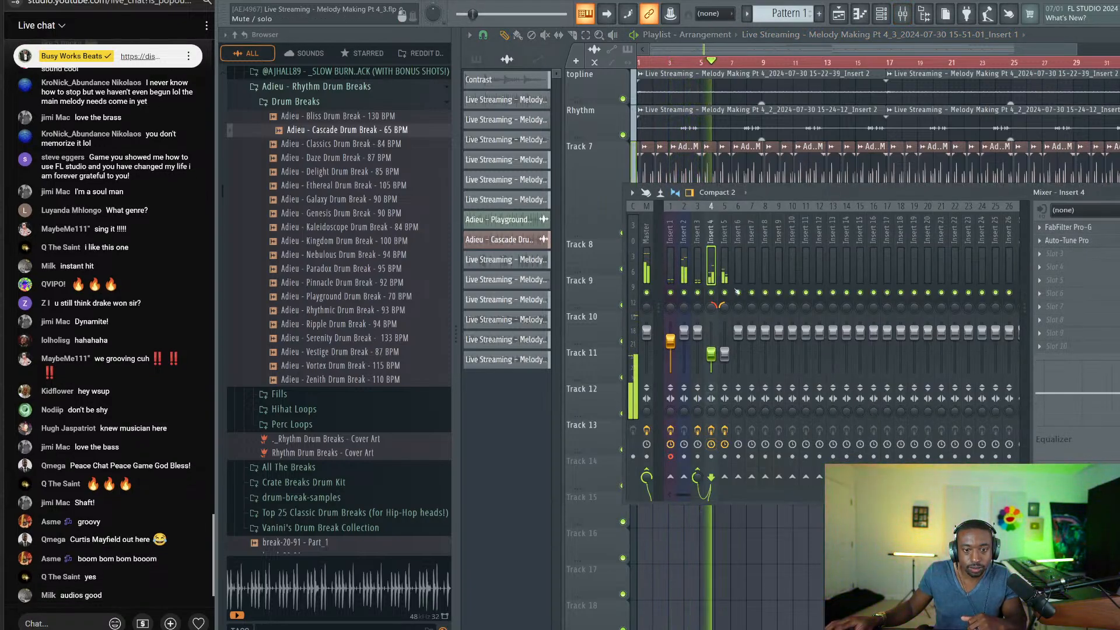
pyautogui.click(723, 341)
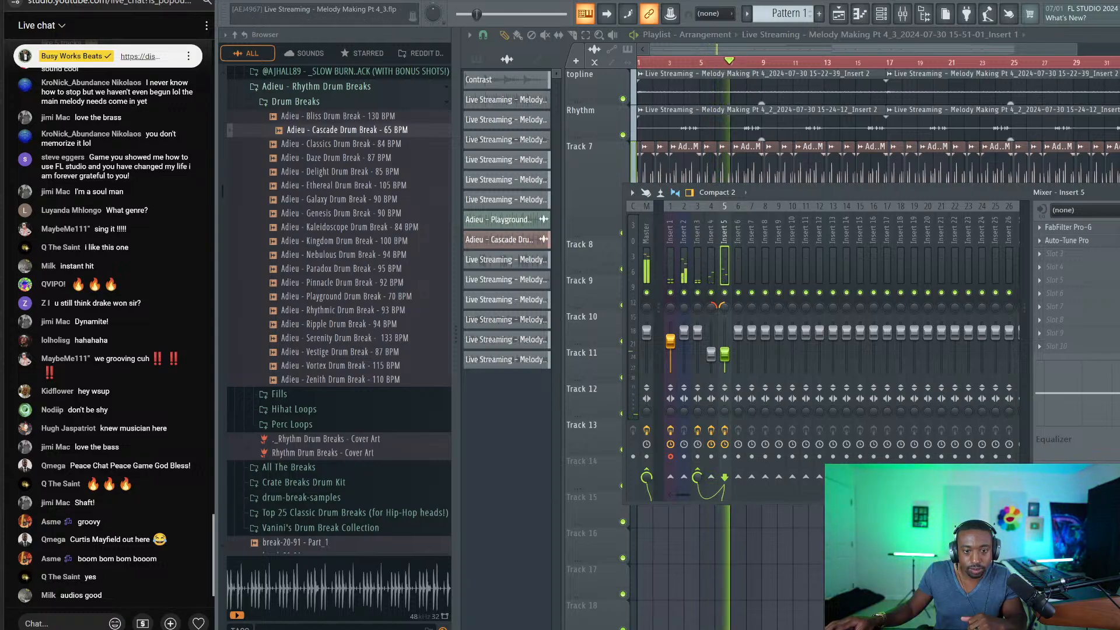
# Step: Check the Fruity Delay 3 effect on Insert 3 during playback and save the project
pyautogui.click(698, 260)
pyautogui.click(1096, 228)
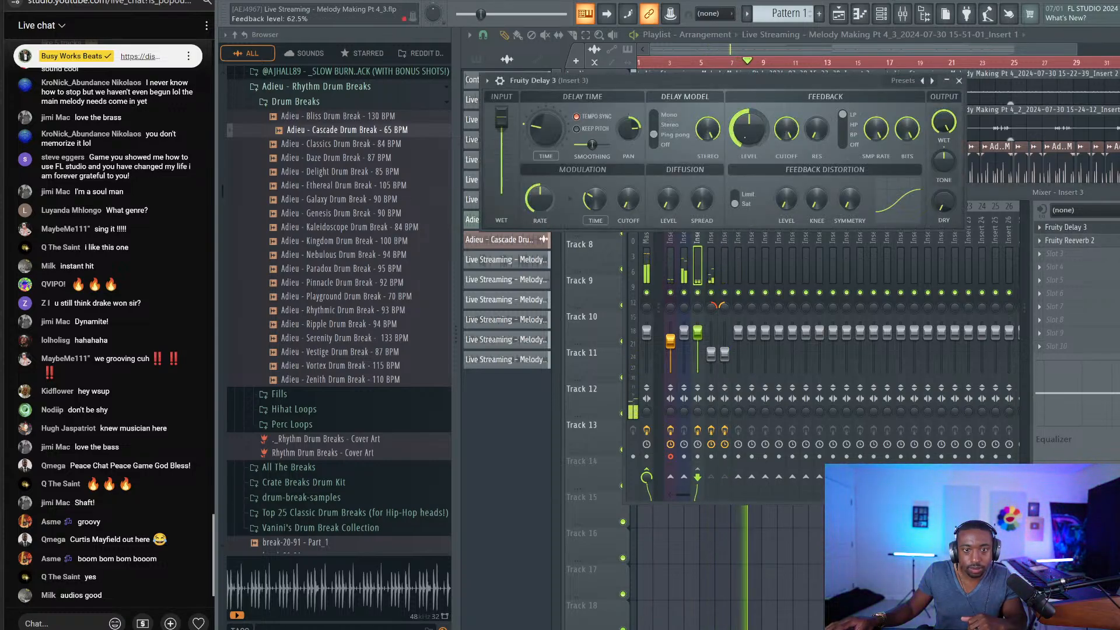
pyautogui.press('Escape')
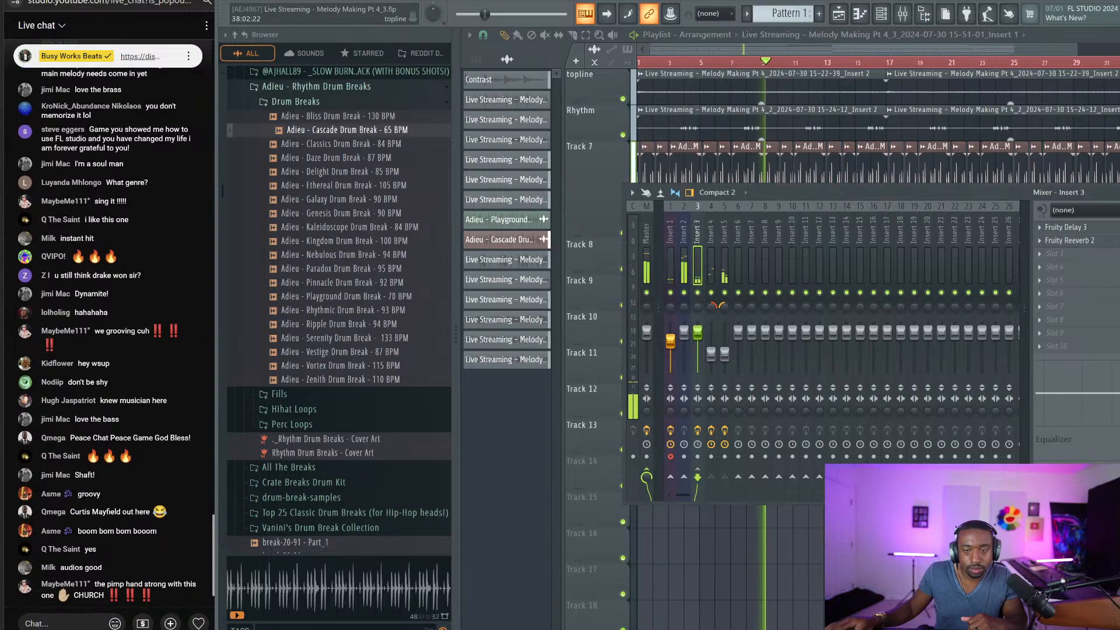
pyautogui.press('Escape')
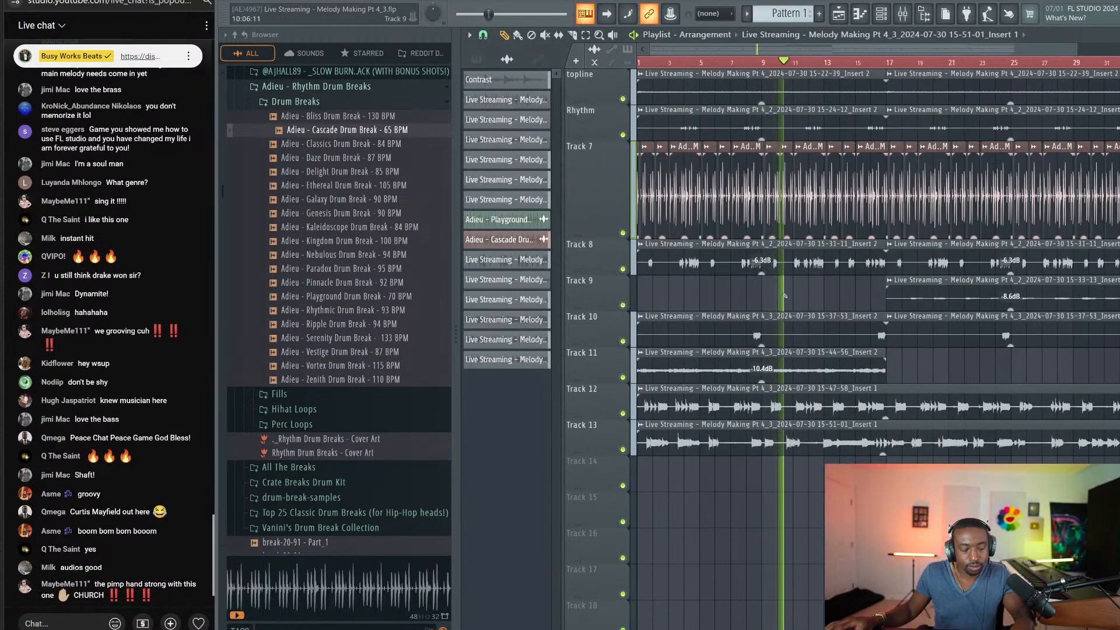
pyautogui.click(903, 16)
pyautogui.click(908, 18)
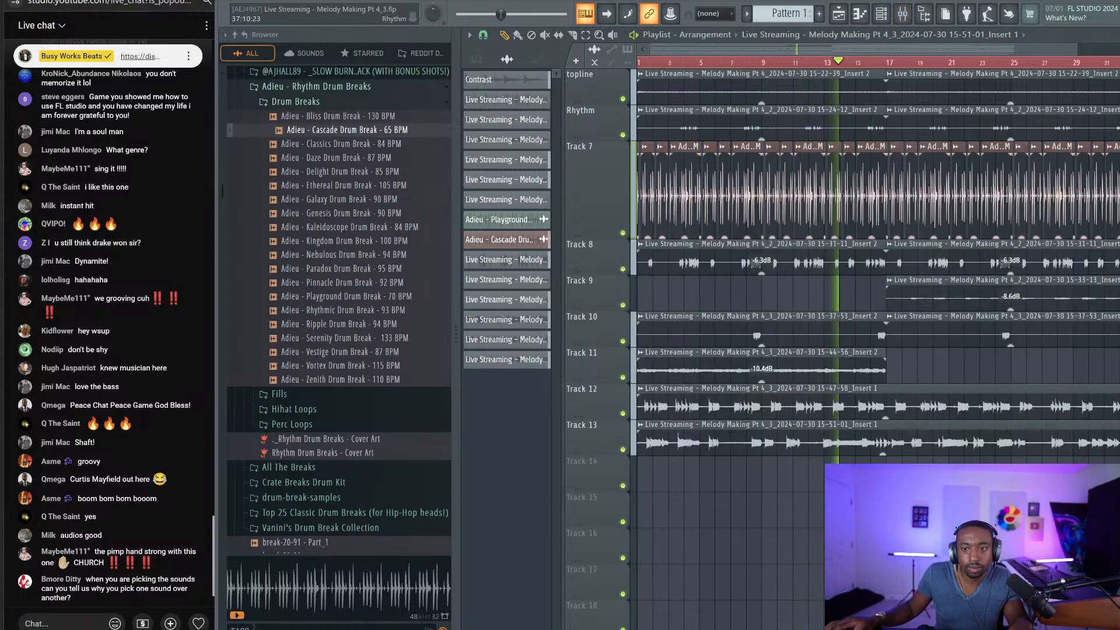
pyautogui.press('space')
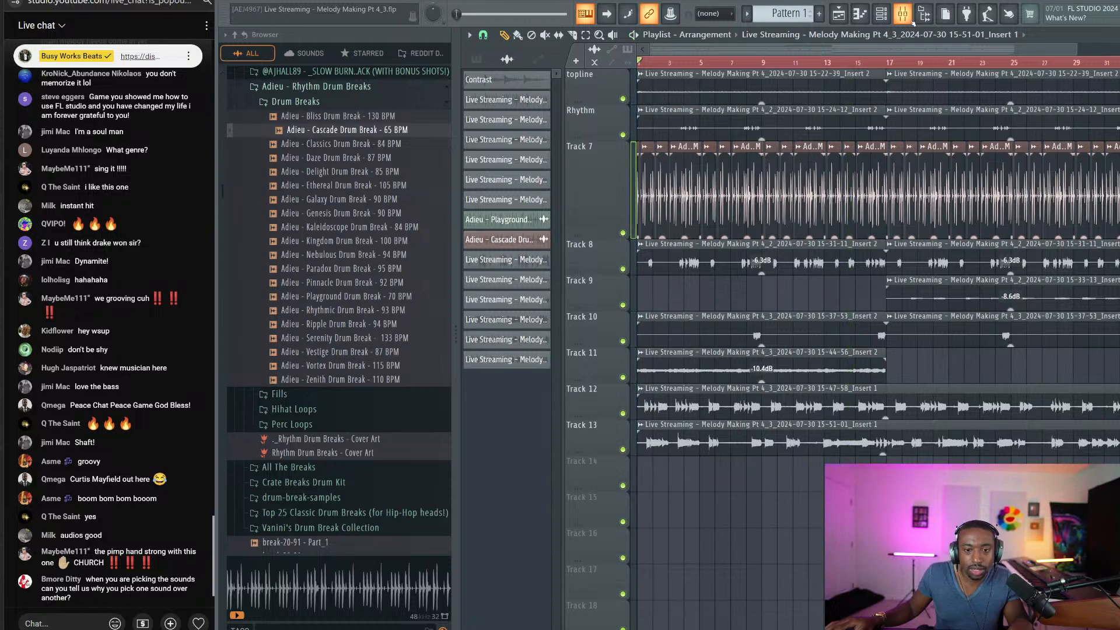
pyautogui.hotkey('ctrl', 's')
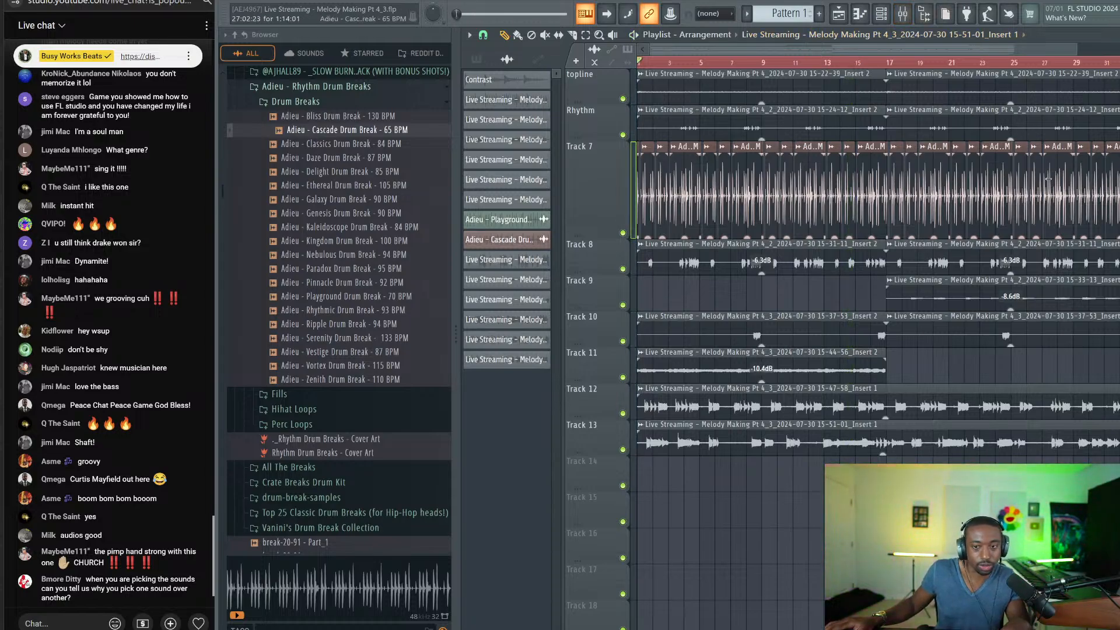
# Step: Increase the height of Track 8 slightly in the playlist and mute both of its audio clips
pyautogui.moveTo(631, 275); pyautogui.dragTo(631, 289)
pyautogui.press('space')
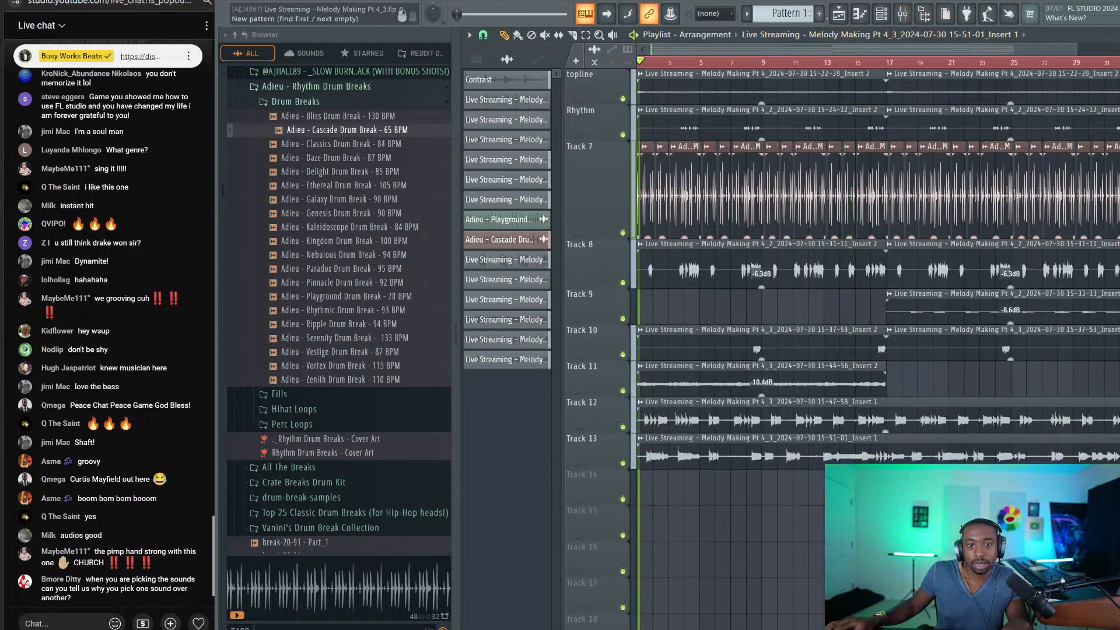
pyautogui.click(901, 12)
pyautogui.click(901, 11)
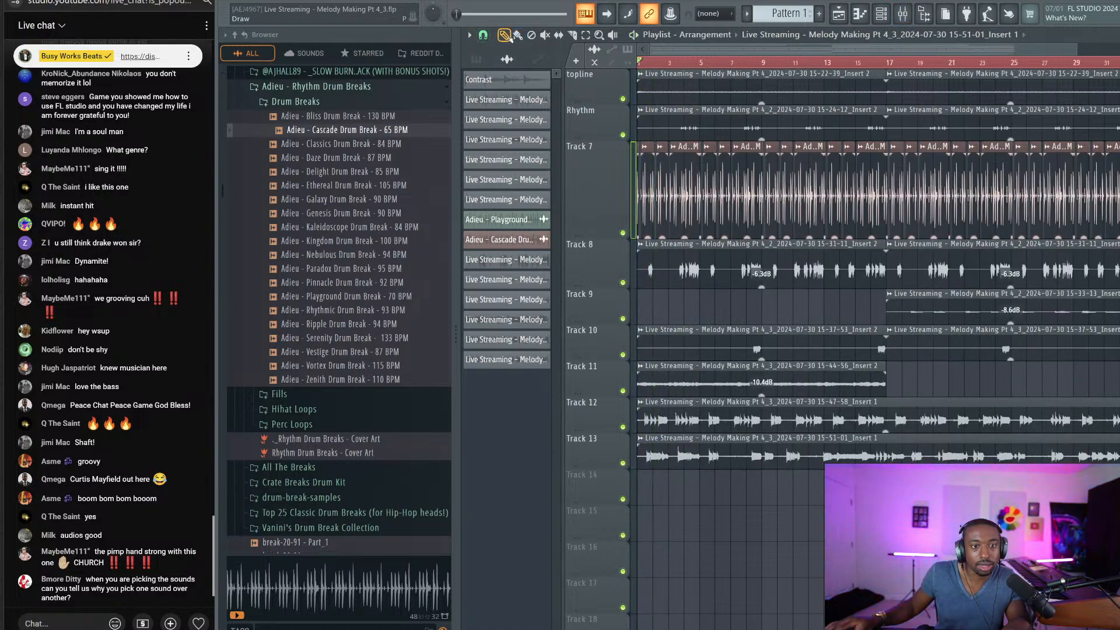
pyautogui.moveTo(758, 257); pyautogui.dragTo(1016, 261)
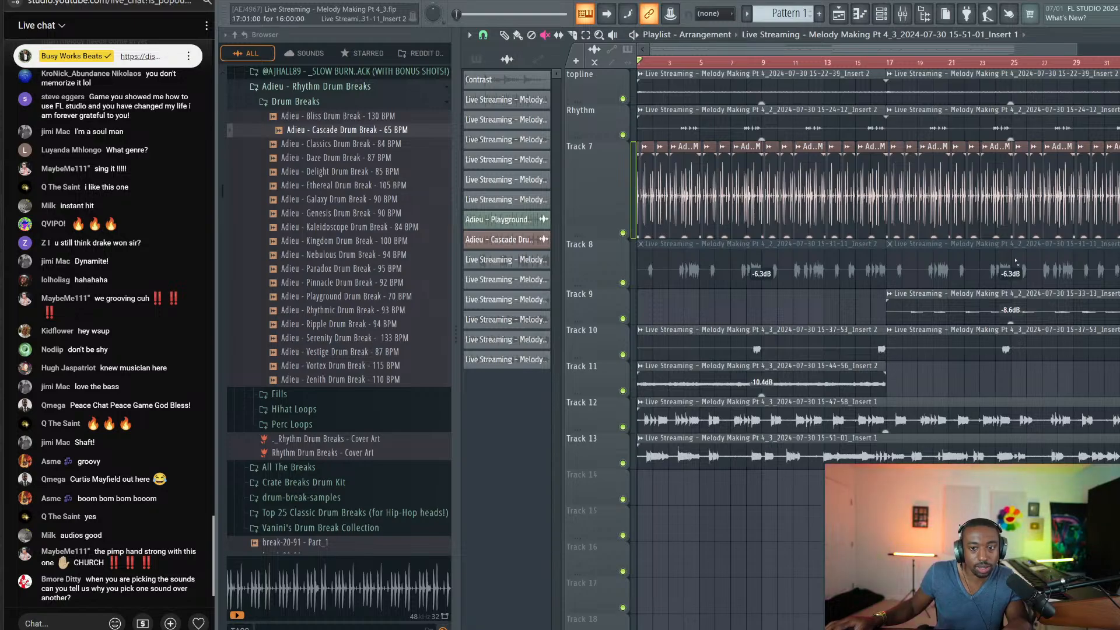
# Step: Play the arrangement without the Track 8 part and check Insert 1 and Insert 2 in the mixer
pyautogui.click(902, 13)
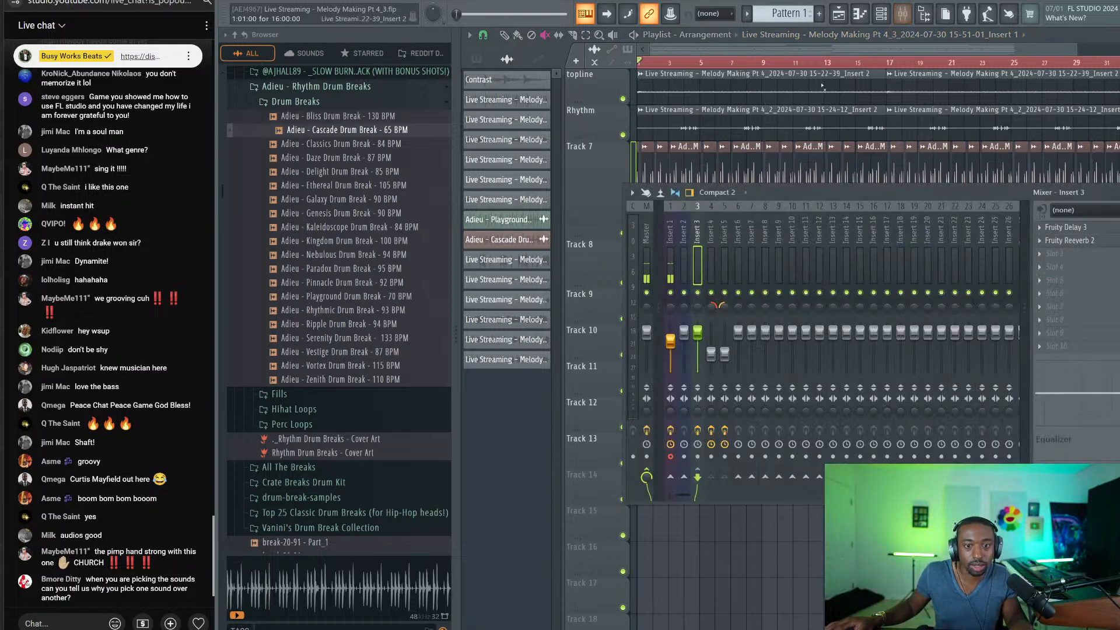
pyautogui.click(670, 257)
pyautogui.click(686, 253)
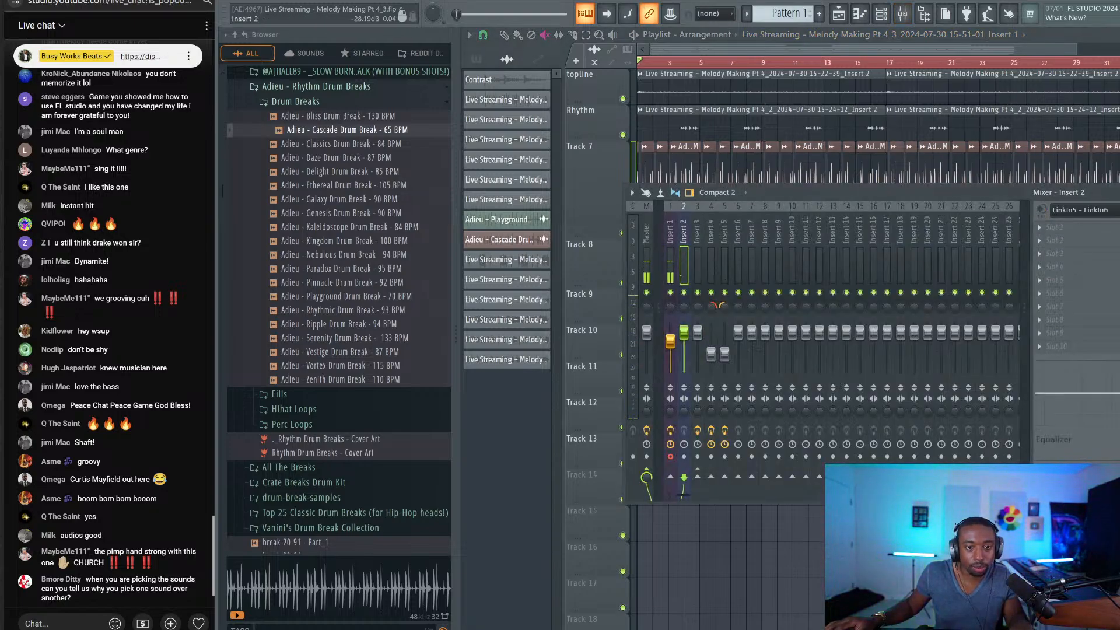
pyautogui.click(670, 292)
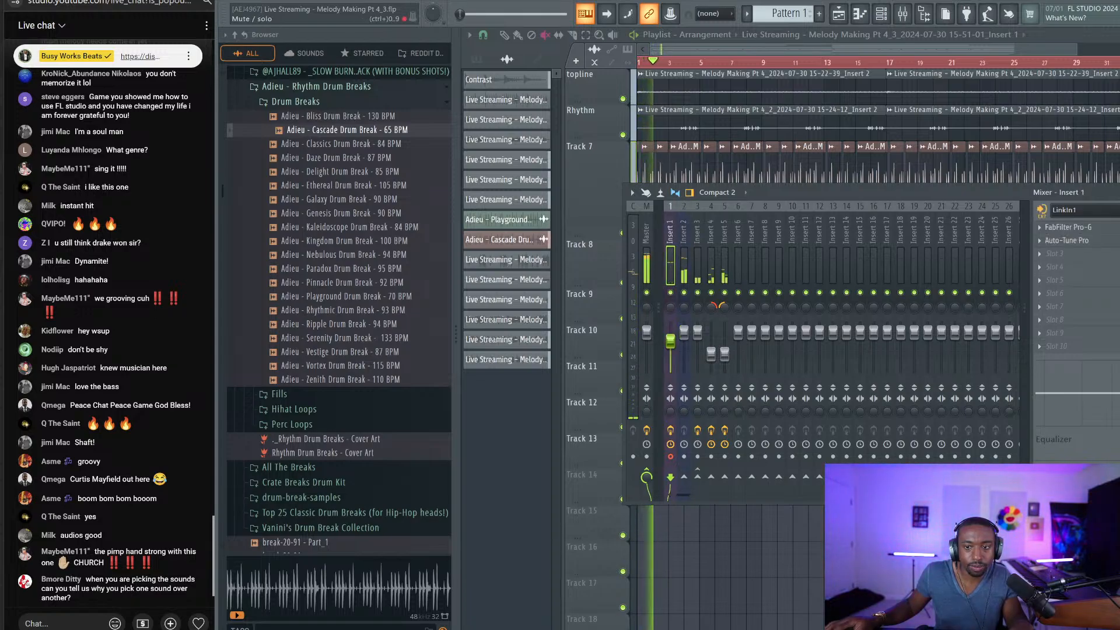
pyautogui.click(683, 263)
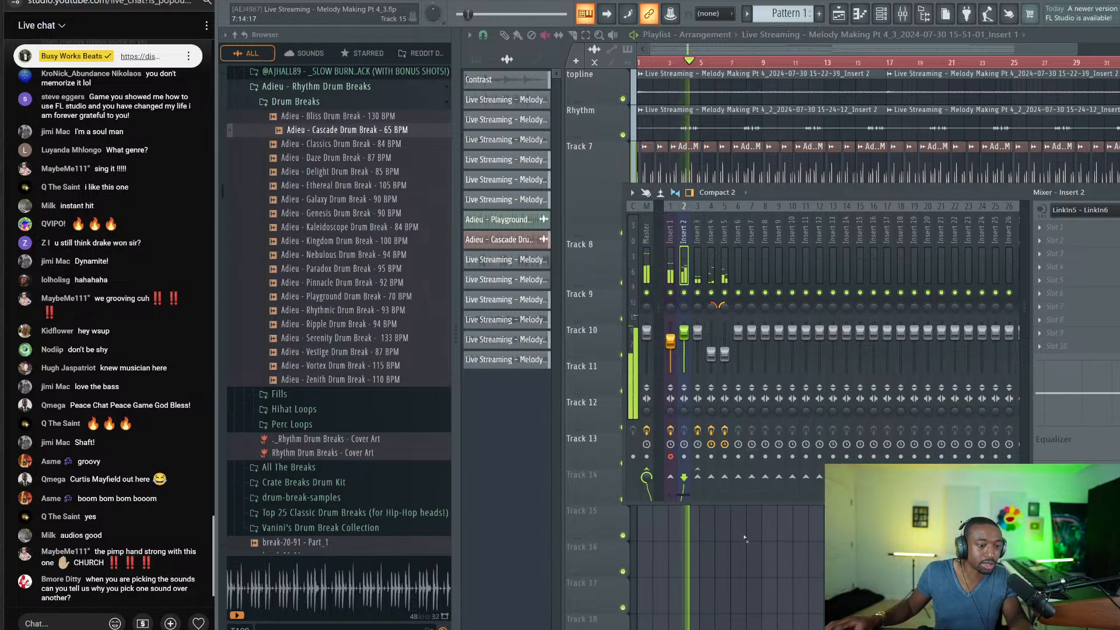
pyautogui.press('F9')
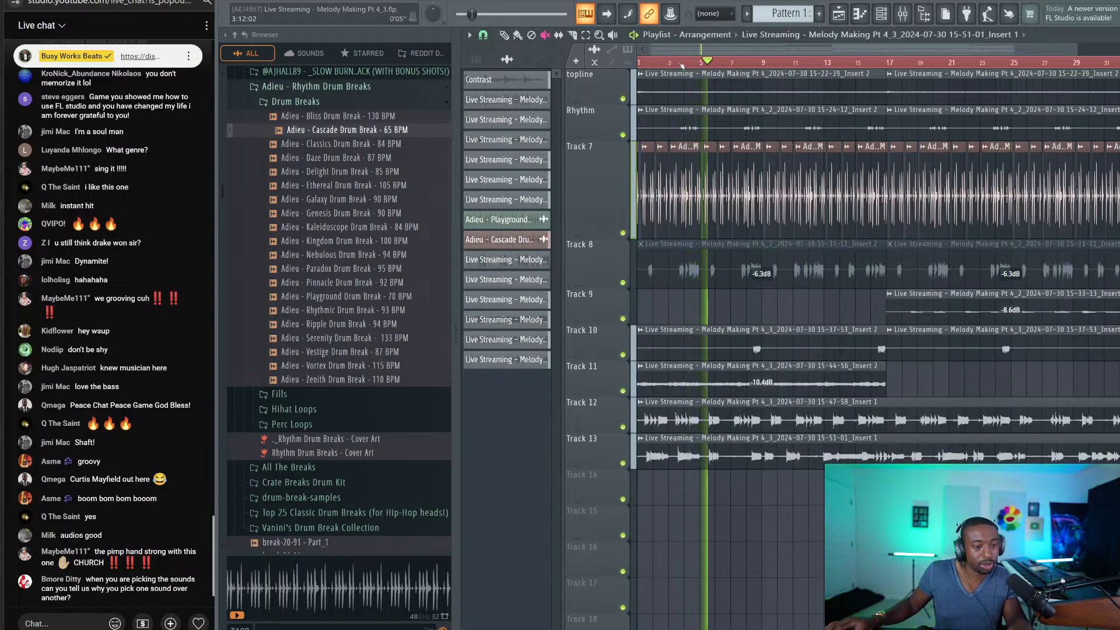
pyautogui.click(904, 14)
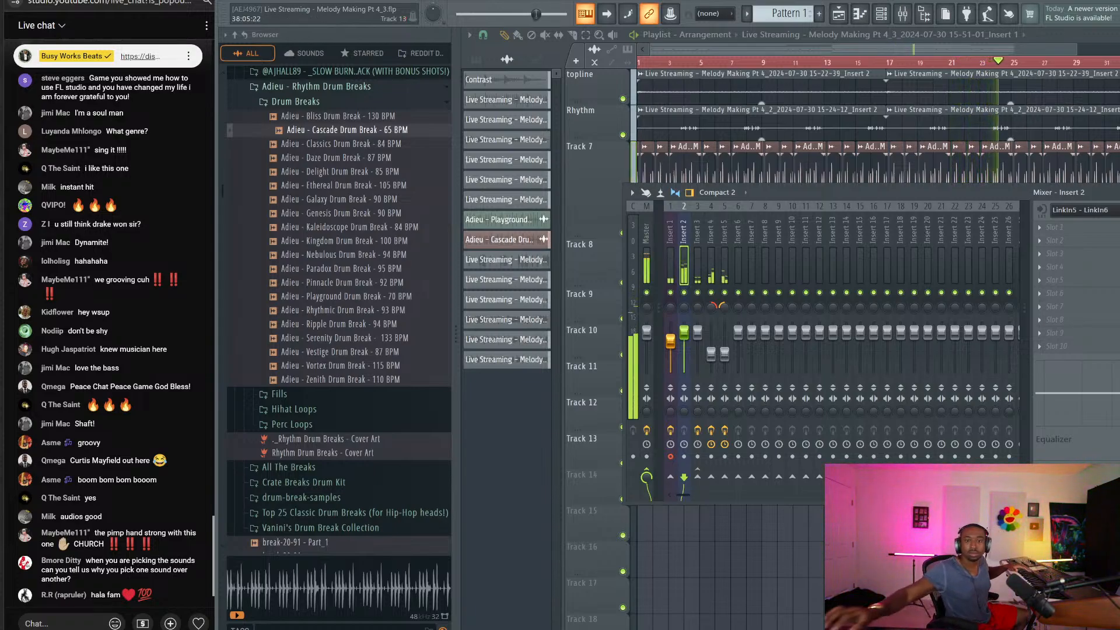
pyautogui.press('F9')
pyautogui.press('space')
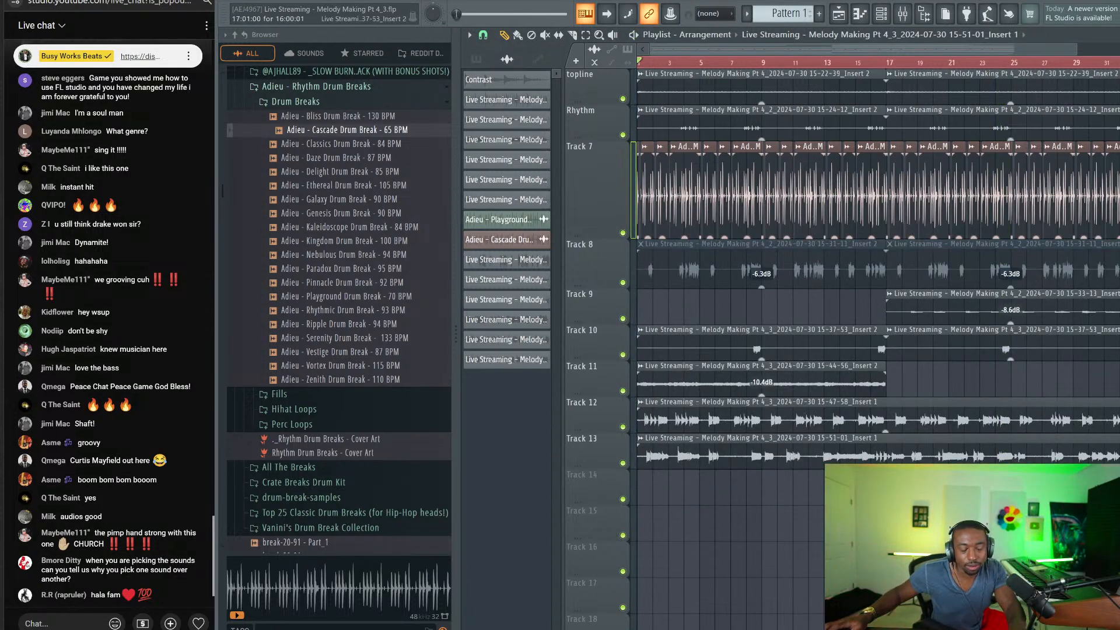
# Step: Solo Track 9 to audition its clip from bar 17, and restore all the other tracks
pyautogui.rightClick(939, 303)
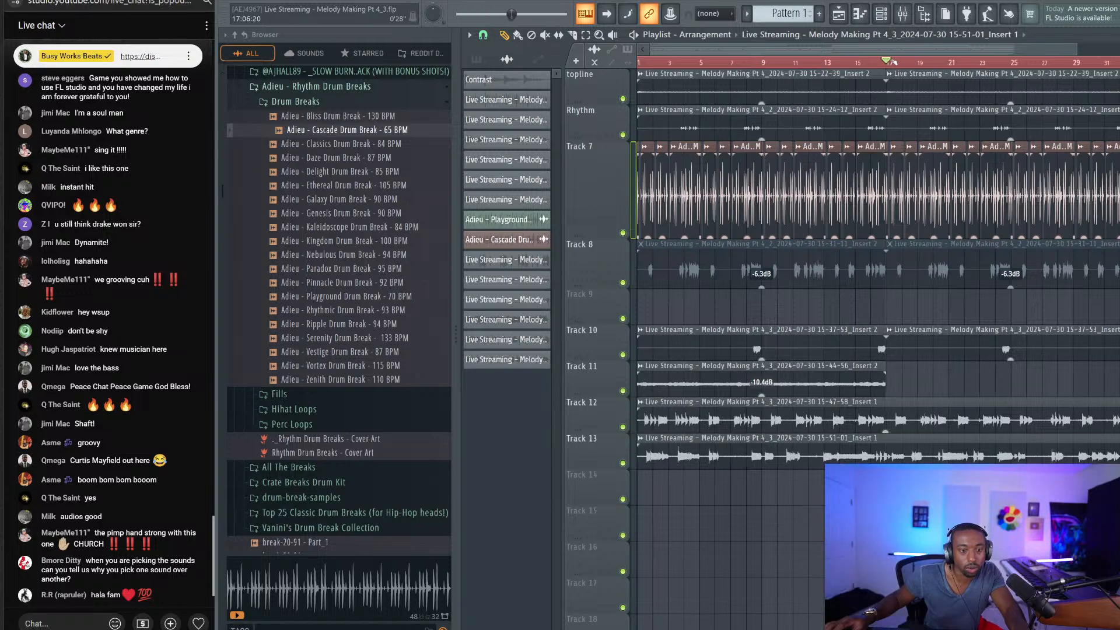
pyautogui.hotkey('ctrl', 'z')
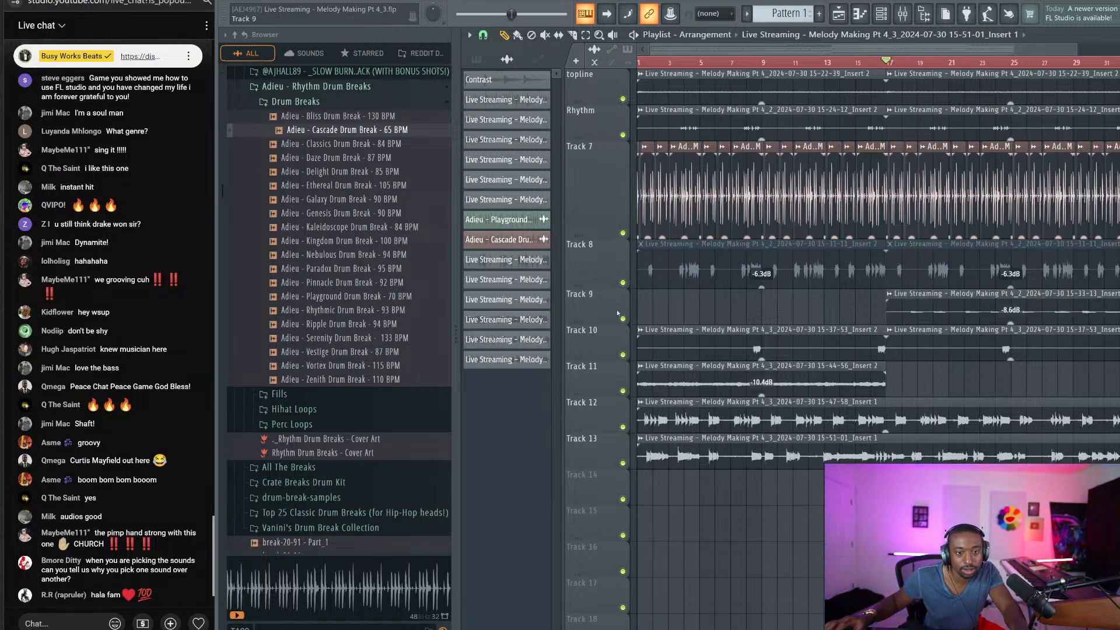
pyautogui.rightClick(617, 313)
pyautogui.click(613, 313)
pyautogui.rightClick(623, 318)
pyautogui.press('space')
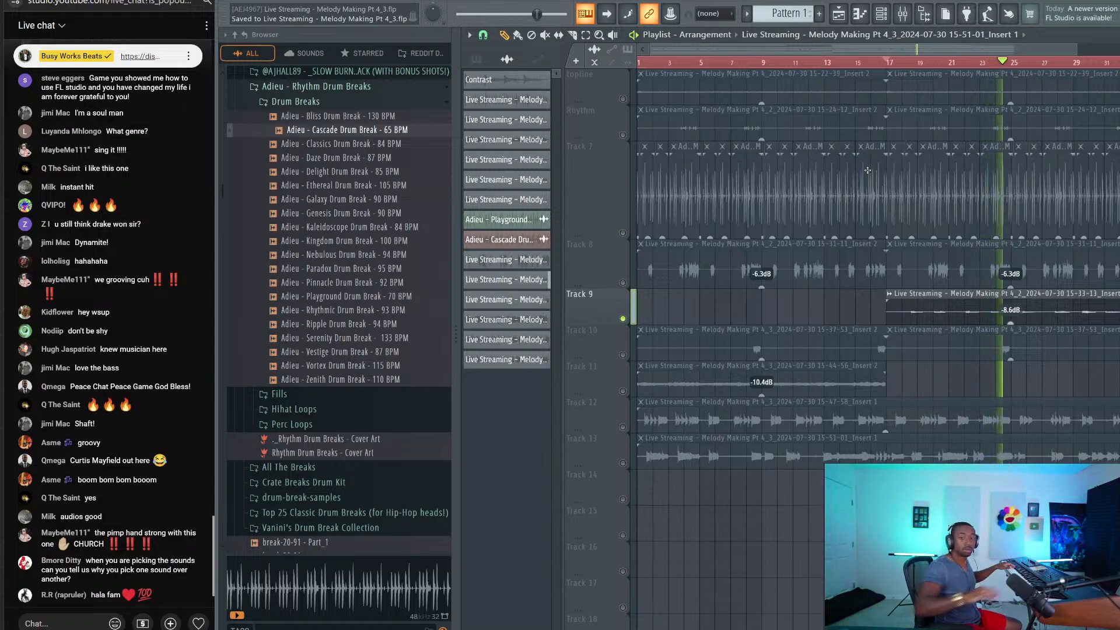
pyautogui.press('space')
pyautogui.press('space')
pyautogui.rightClick(622, 319)
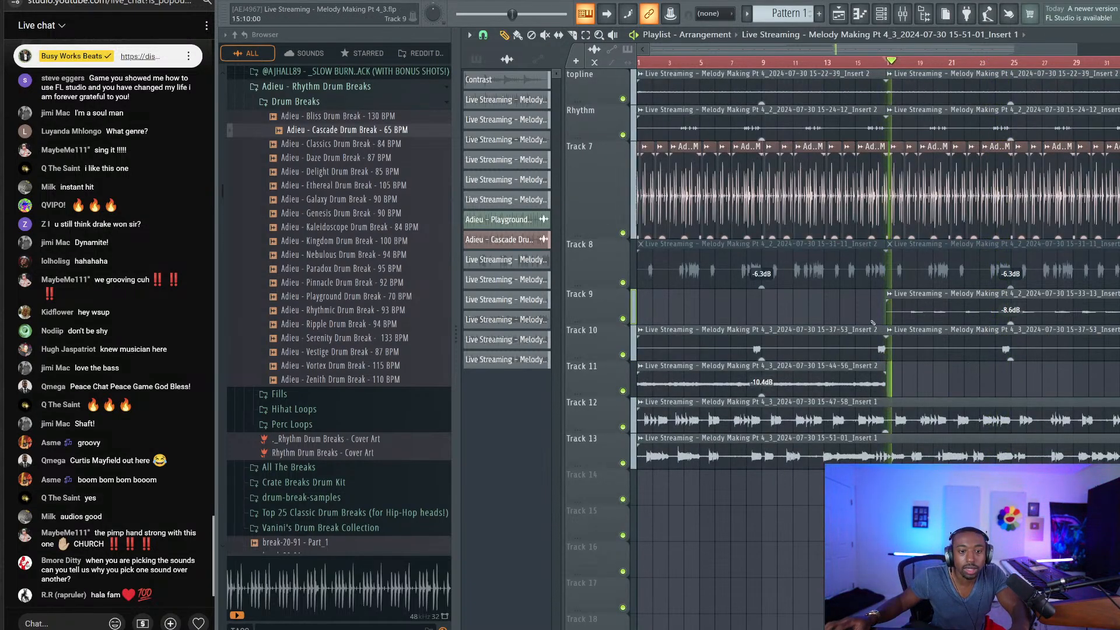
# Step: Mute the audio clip on Track 9 and restart playback from the beginning of the arrangement
pyautogui.press('space')
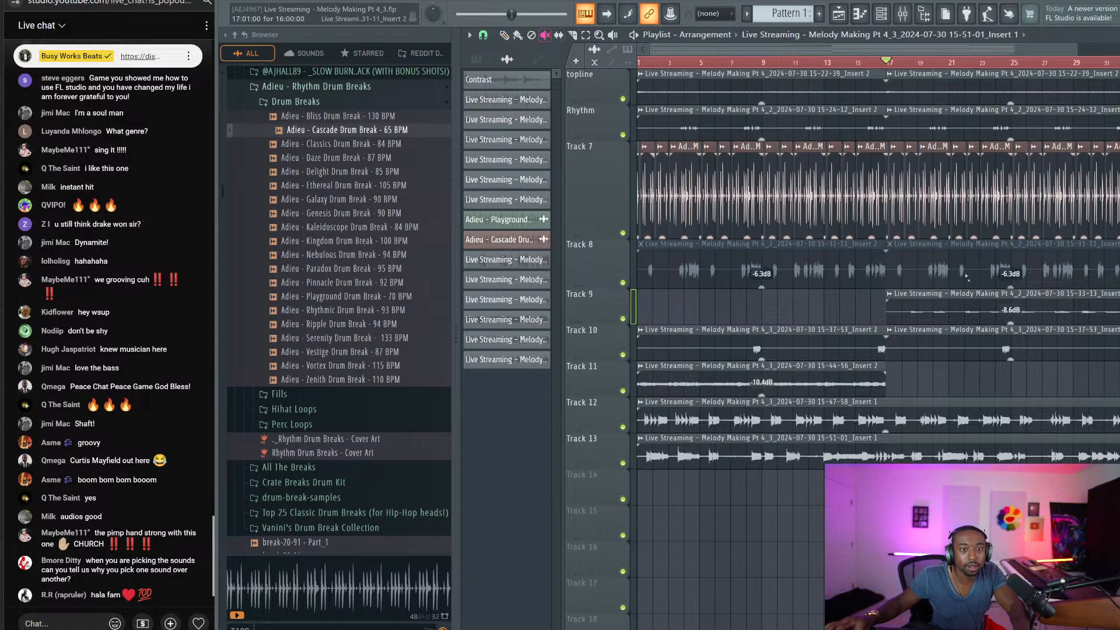
pyautogui.click(935, 307)
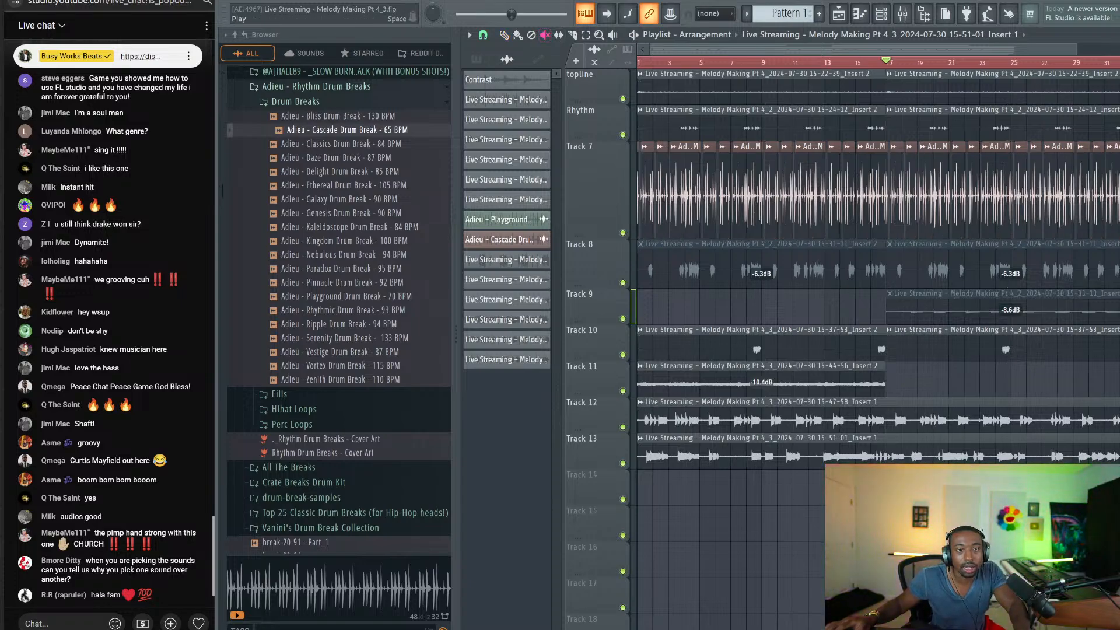
pyautogui.click(509, 0)
pyautogui.press('space')
# Step: Arm mixer Insert 2 for recording in place of Insert 1 and rehearse over the arrangement
pyautogui.click(909, 13)
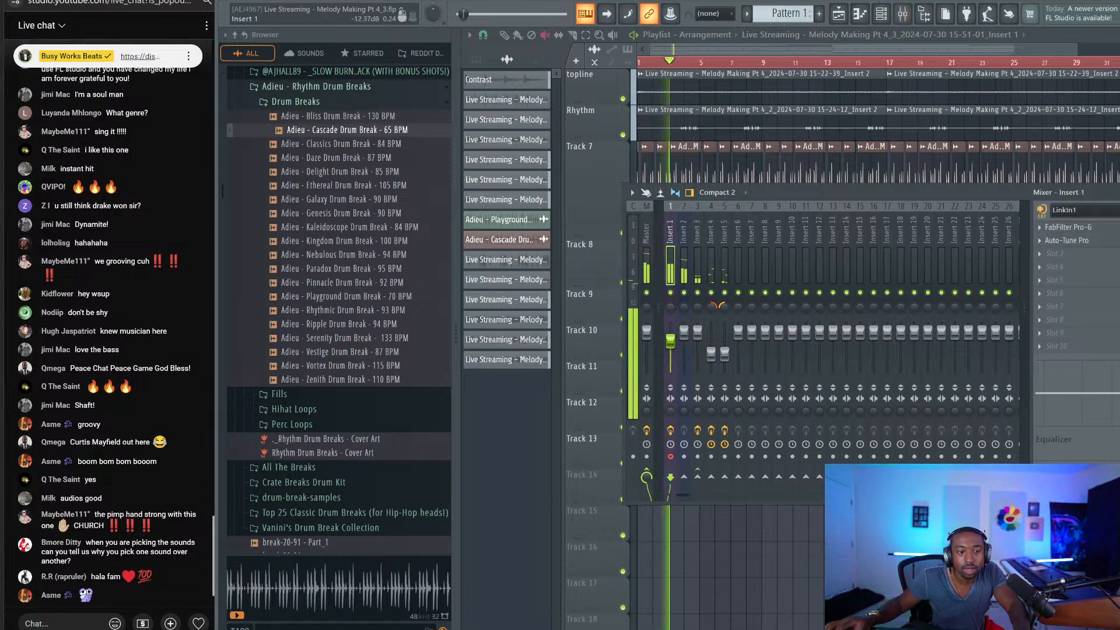
pyautogui.click(698, 266)
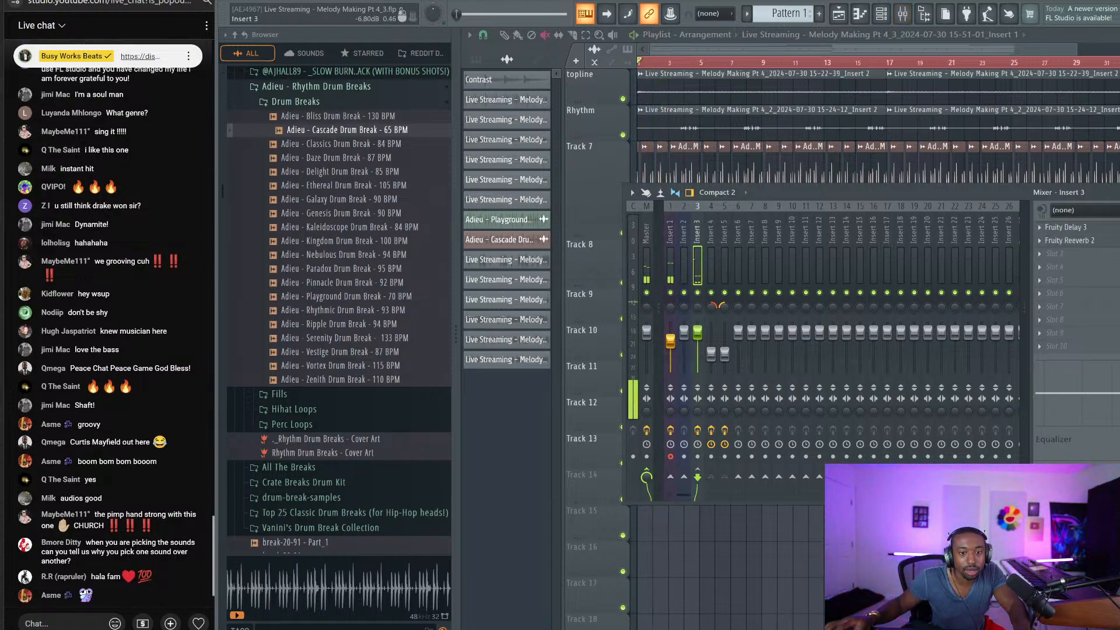
pyautogui.click(685, 267)
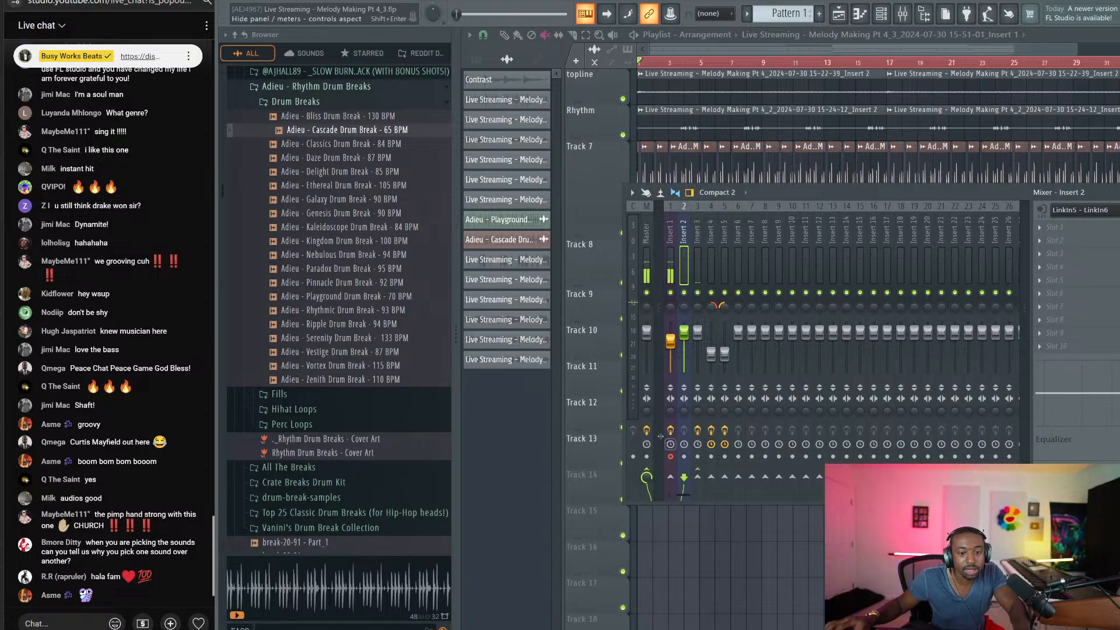
pyautogui.click(684, 456)
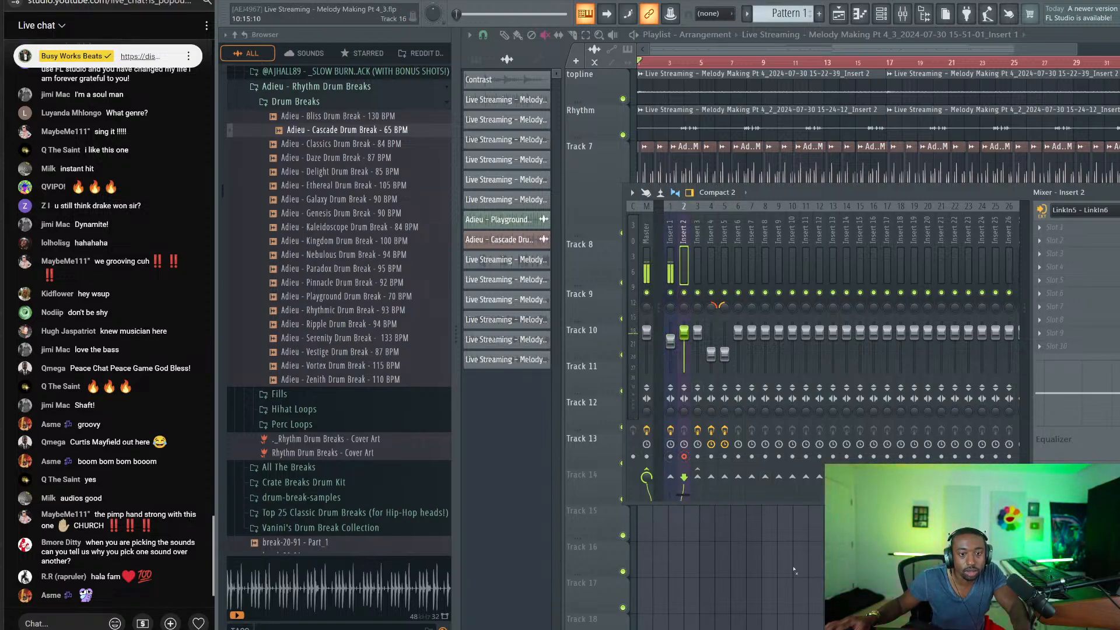
pyautogui.press('F9')
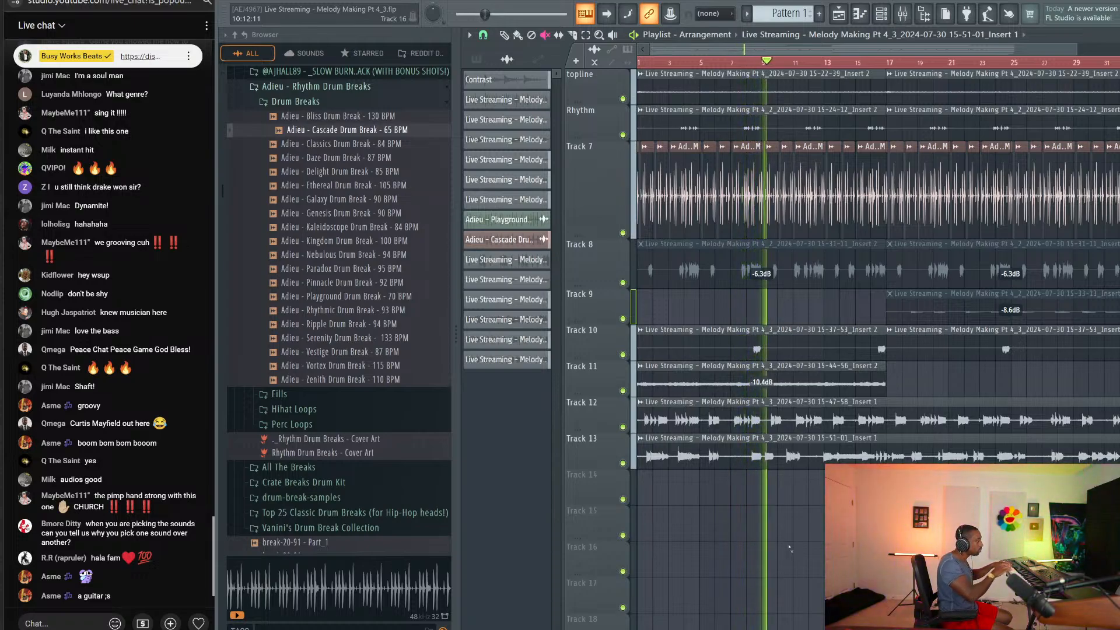
pyautogui.press('space')
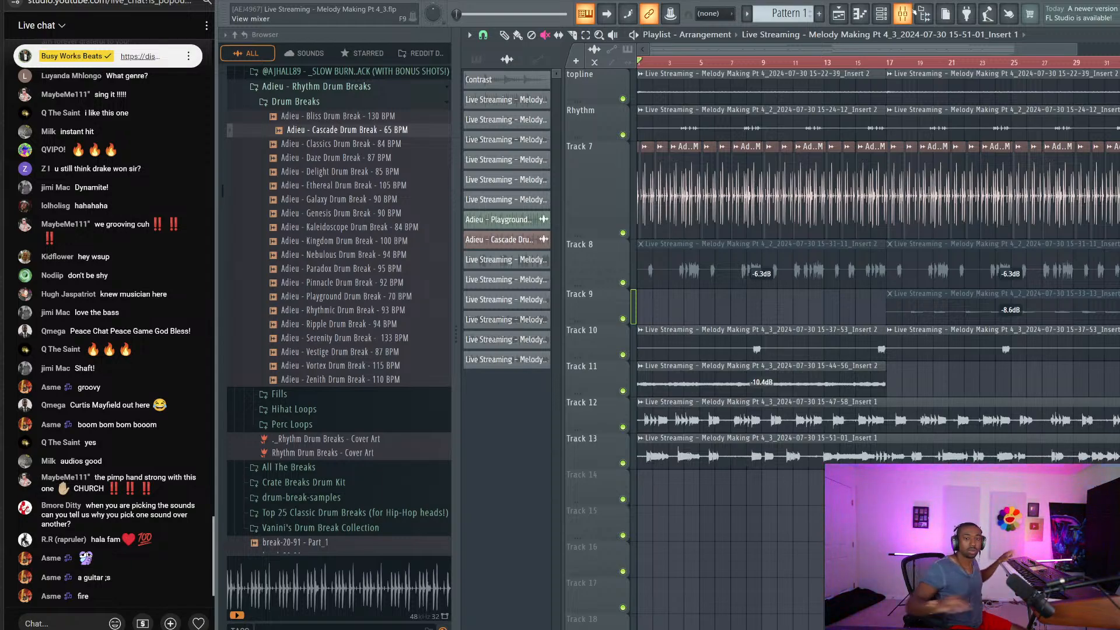
# Step: Rehearse briefly, record a new audio take from mixer Insert 2 over the arrangement, and stop after about 31 bars
pyautogui.press('space')
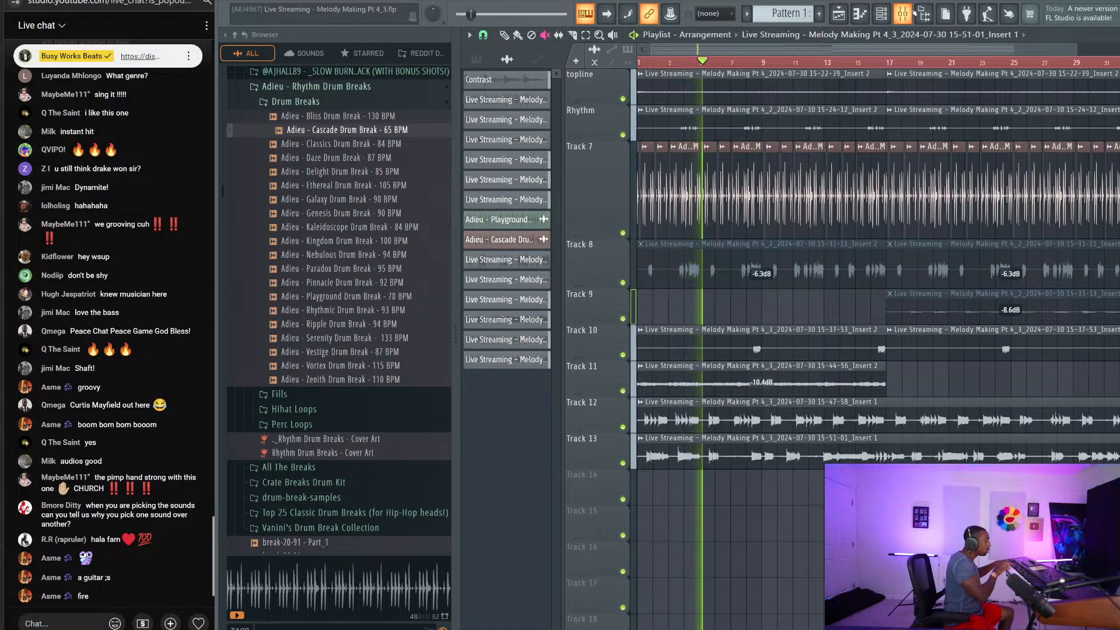
pyautogui.press('space')
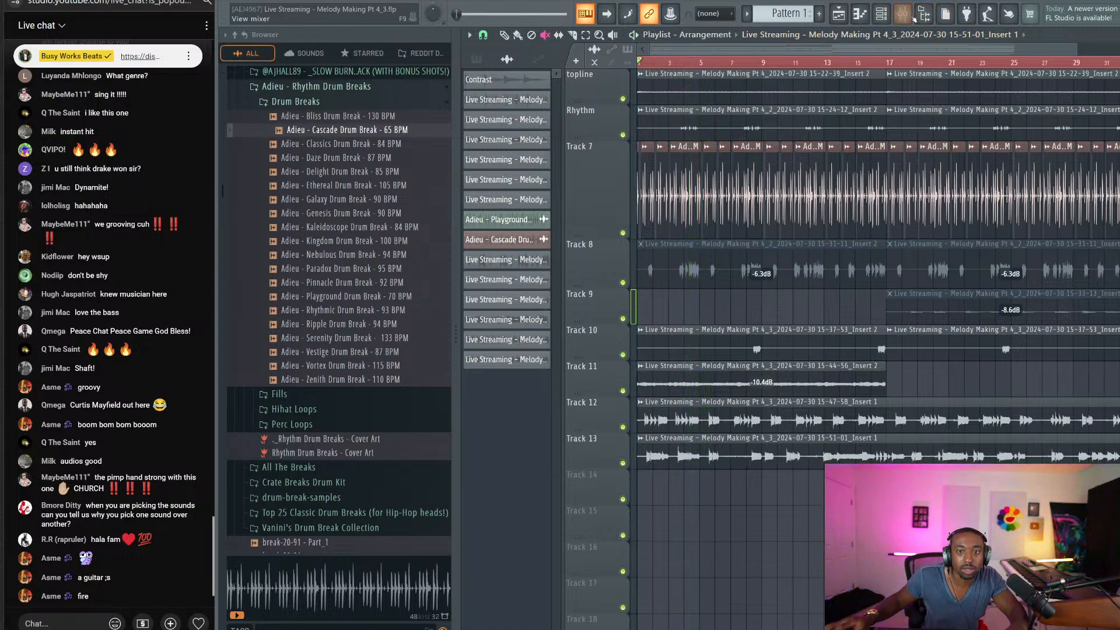
pyautogui.click(914, 18)
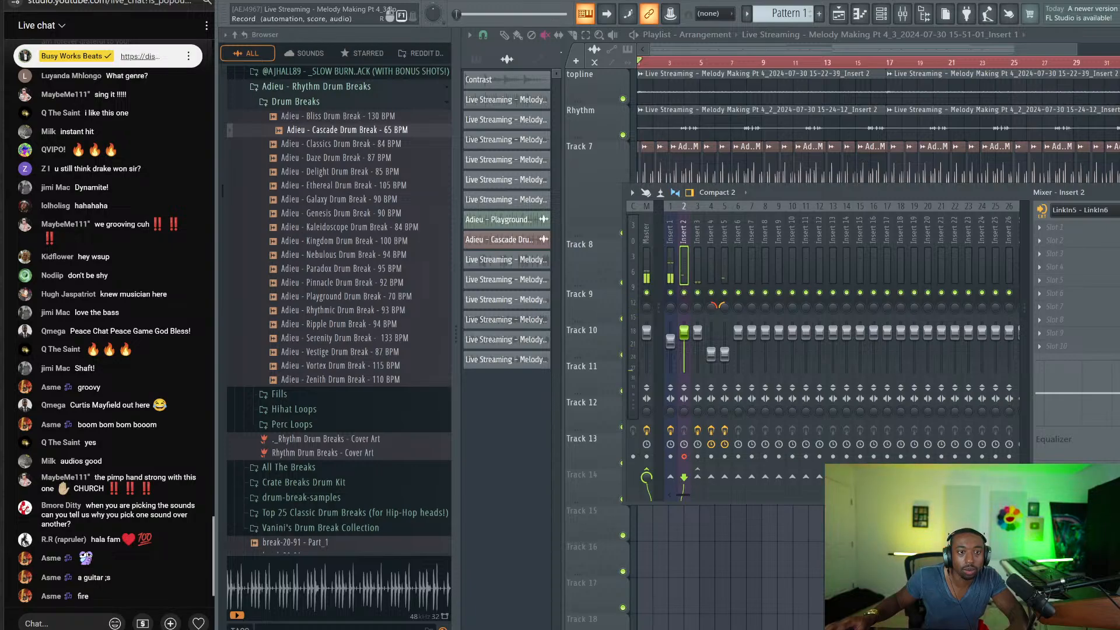
pyautogui.rightClick(771, 565)
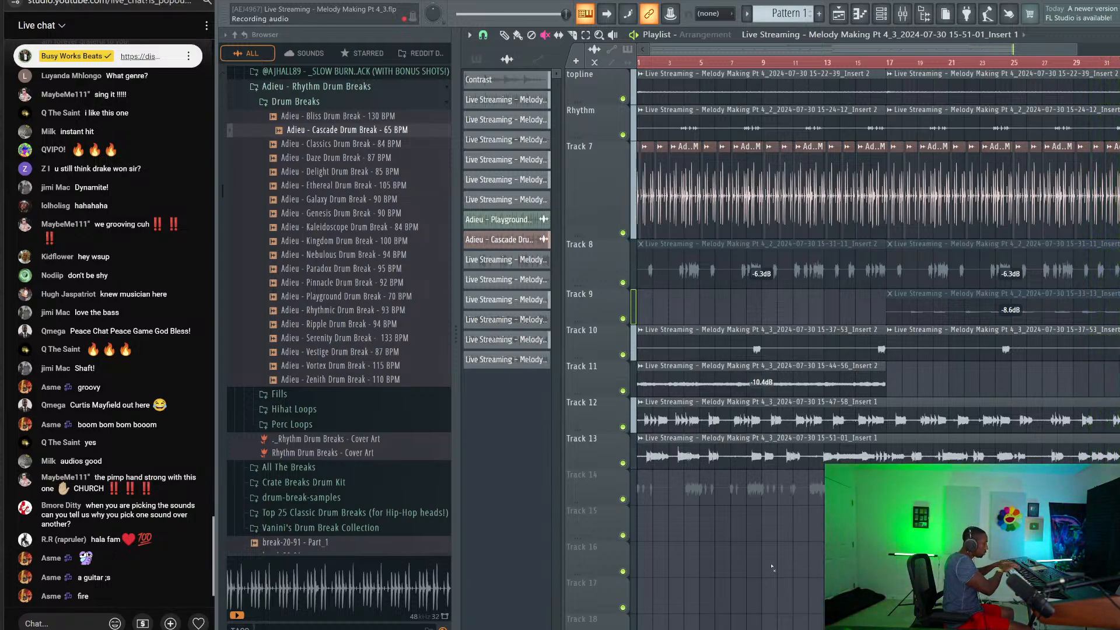
pyautogui.press('space')
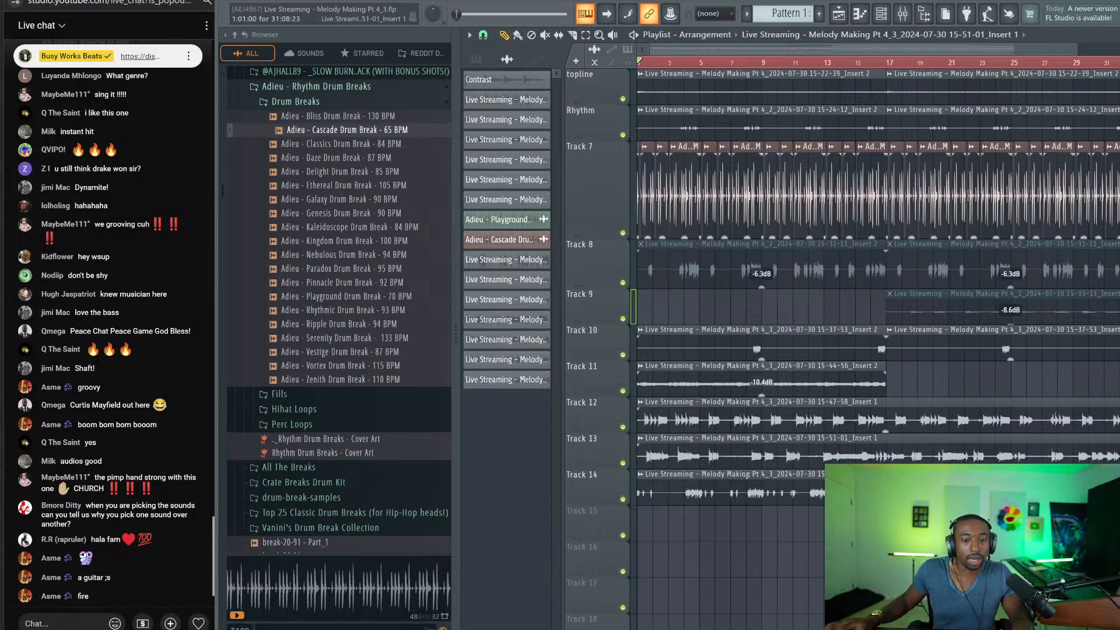
# Step: Route all the channel rack's channels to their own free mixer tracks, starting from mixer track 6
pyautogui.doubleClick(744, 487)
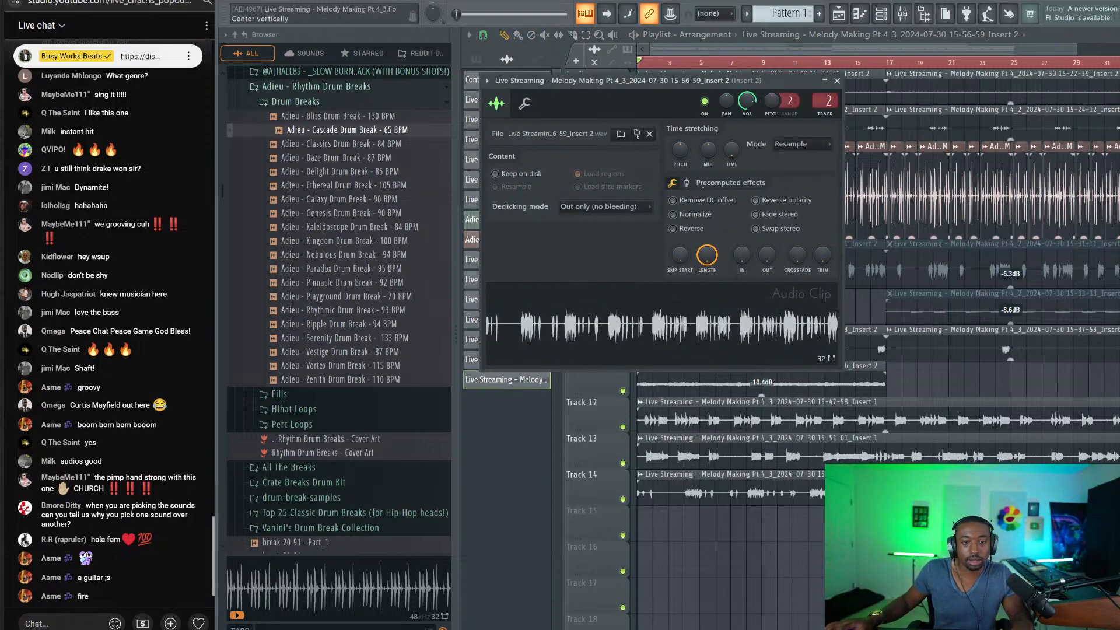
pyautogui.click(837, 81)
pyautogui.click(880, 14)
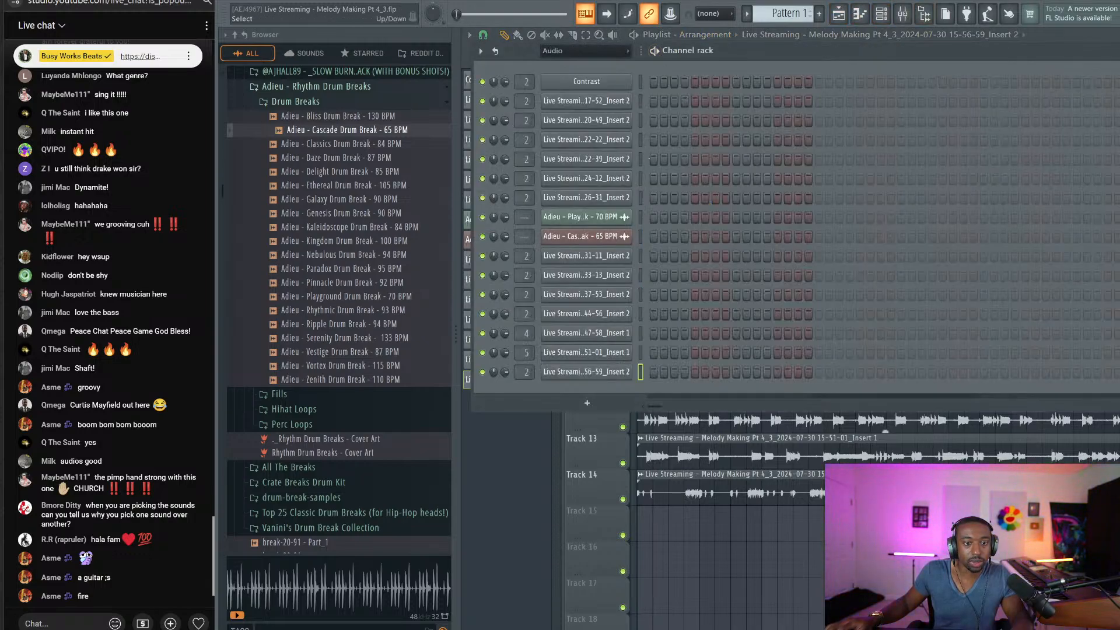
pyautogui.doubleClick(640, 235)
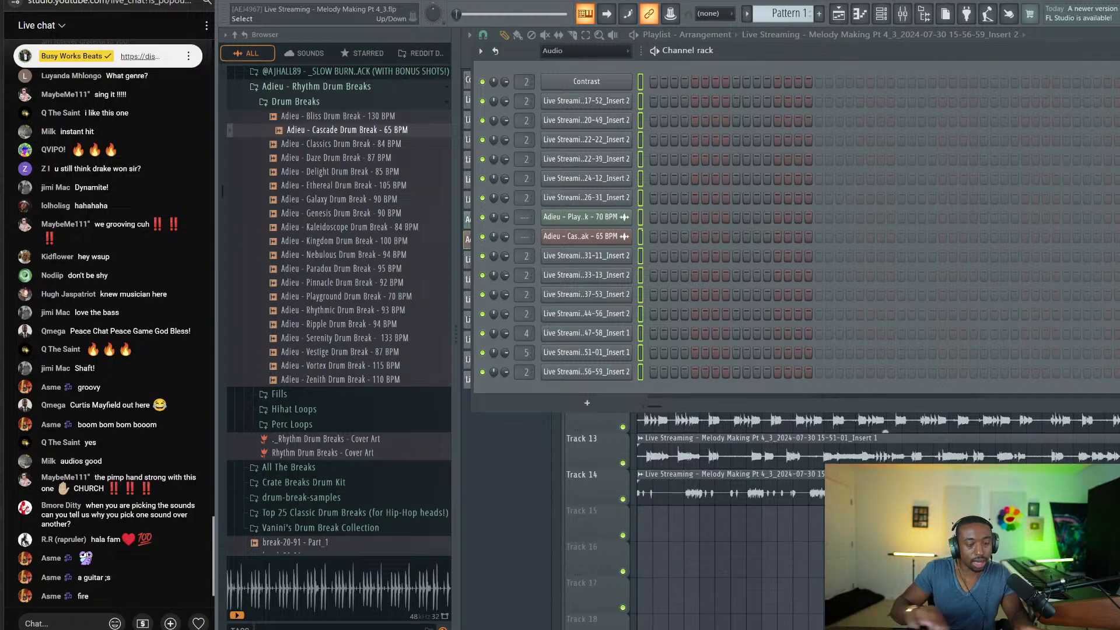
pyautogui.hotkey('ctrl', 'l')
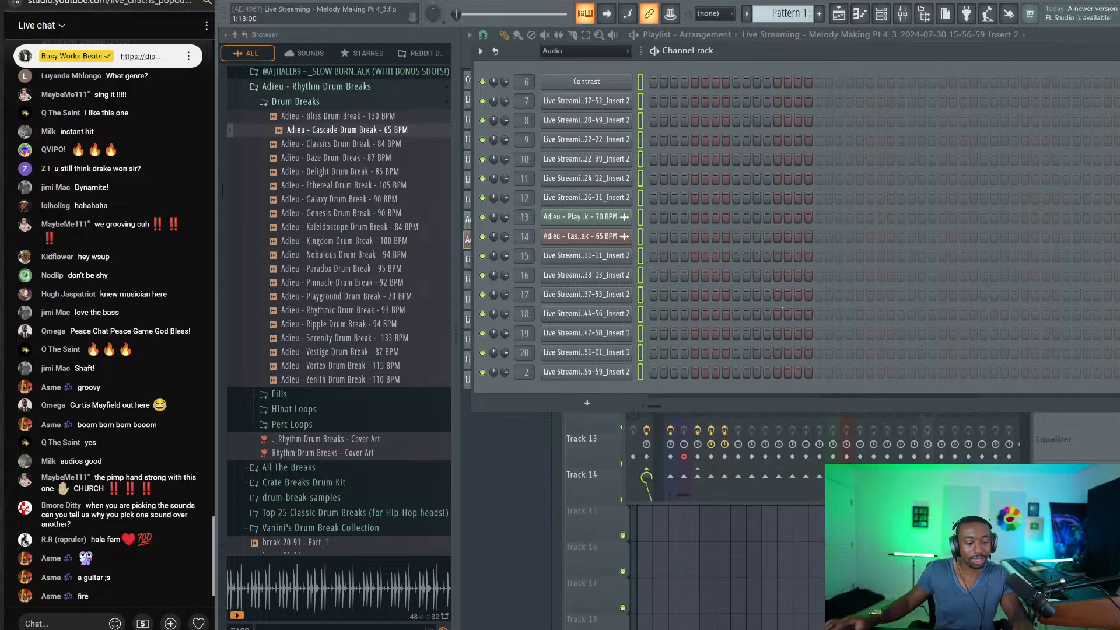
pyautogui.click(1064, 453)
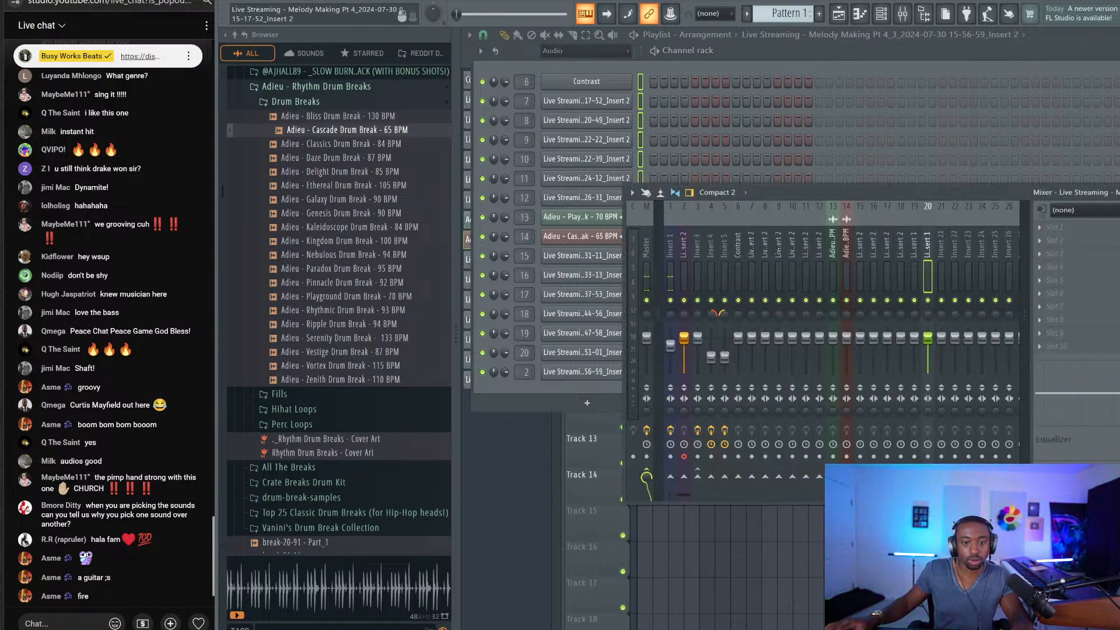
# Step: Play the arrangement and solo mixer tracks 18, 10 and 19 in turn to hear which part each carries
pyautogui.press('space')
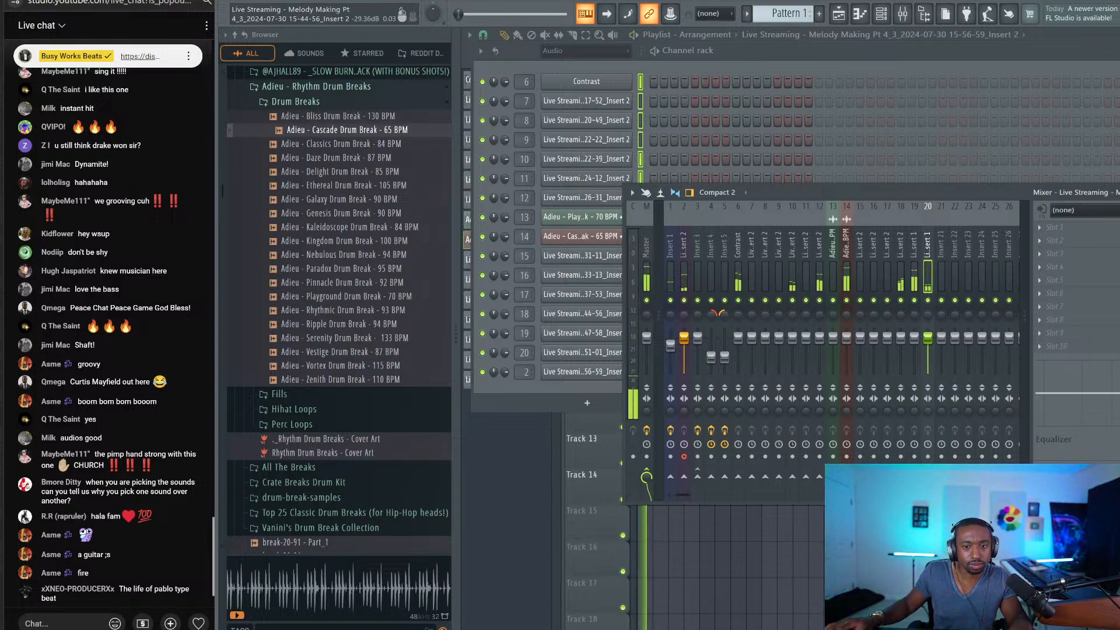
pyautogui.click(914, 280)
pyautogui.rightClick(901, 299)
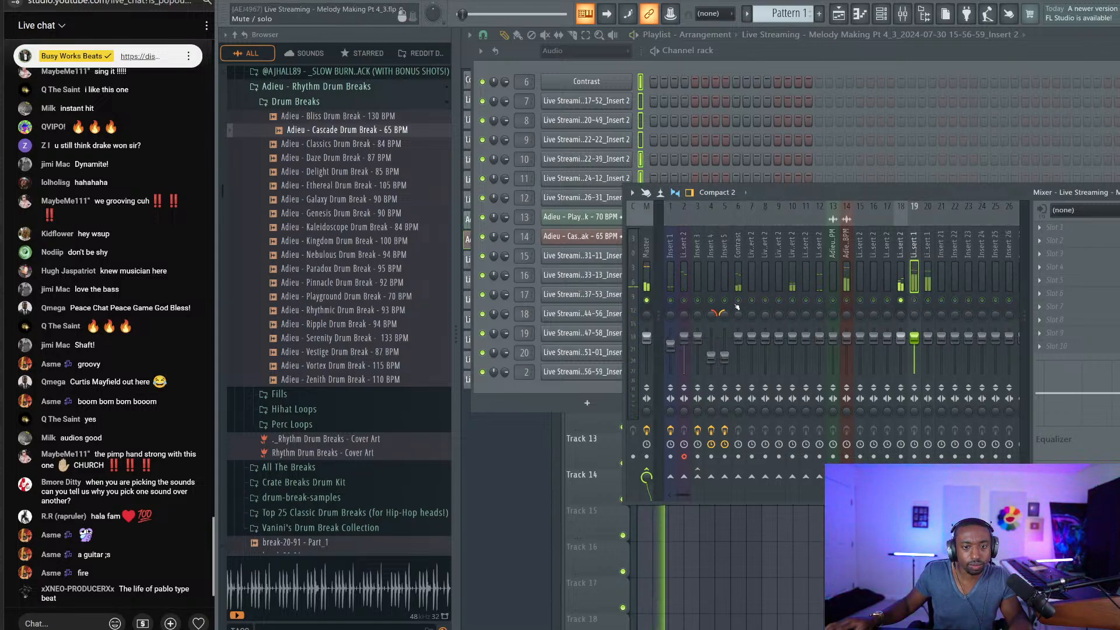
pyautogui.rightClick(792, 300)
pyautogui.rightClick(914, 299)
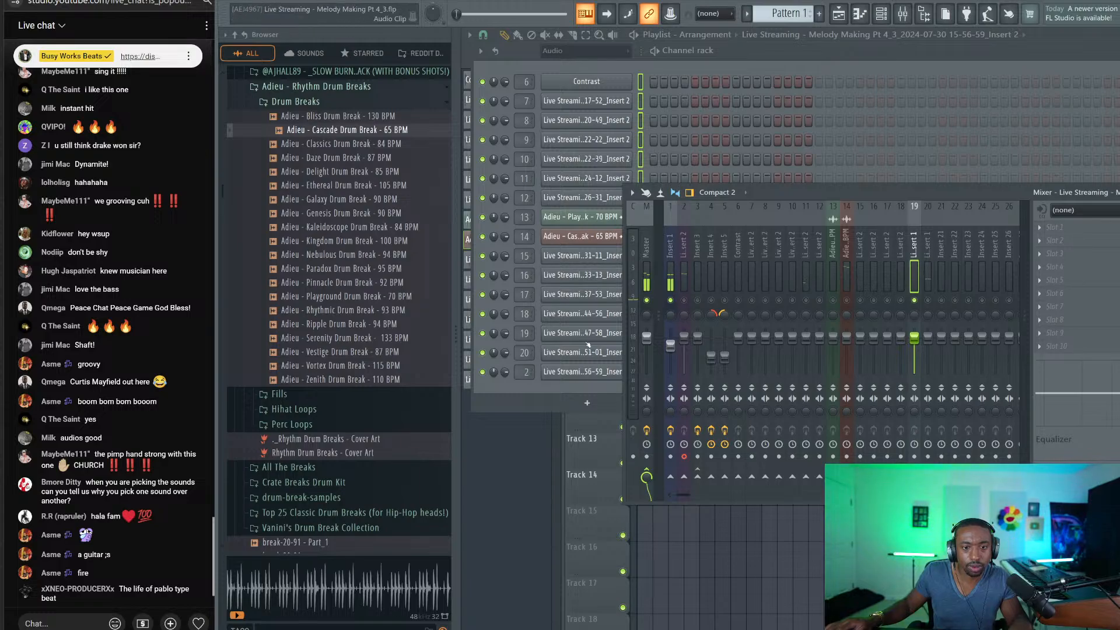
# Step: Route the two Insert 1 recordings back to mixer tracks 4 and 5, and restore all the soloed-out tracks
pyautogui.moveTo(526, 333); pyautogui.dragTo(525, 344)
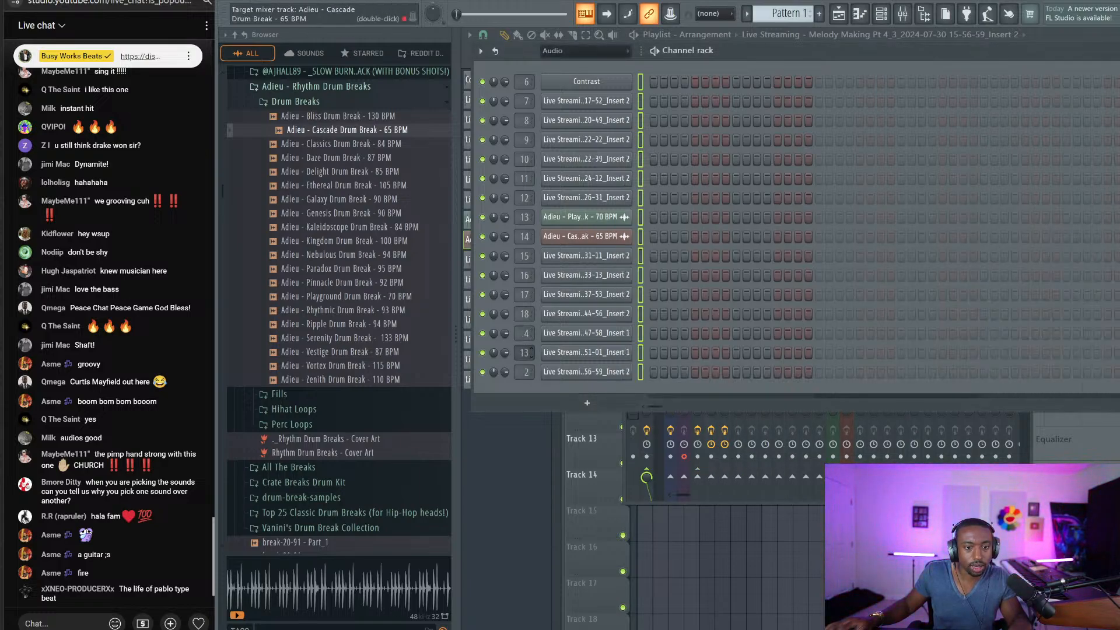
pyautogui.click(1083, 446)
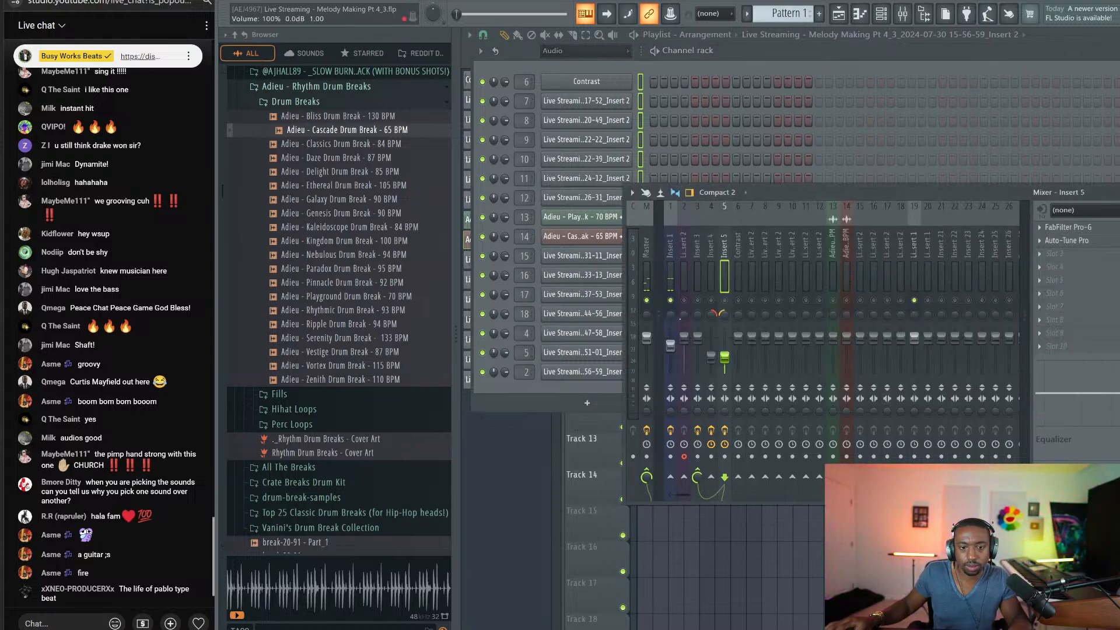
pyautogui.rightClick(670, 300)
pyautogui.press('space')
pyautogui.press('F5')
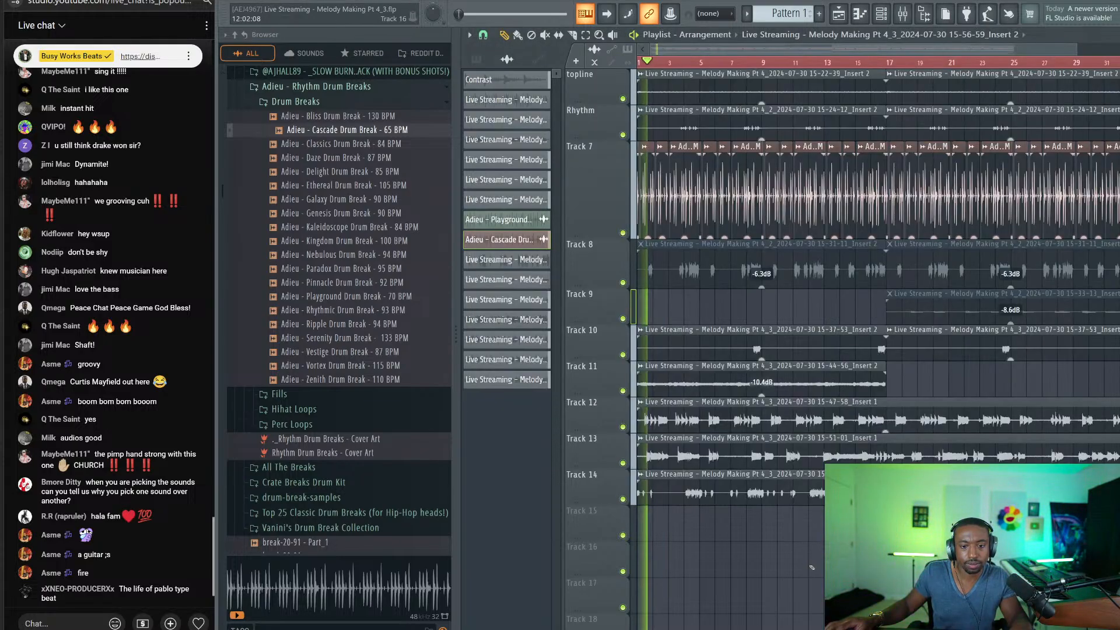
# Step: Load FabFilter Pro-Q 3 on the mixer track of the Cascade Drum Break
pyautogui.press('F9')
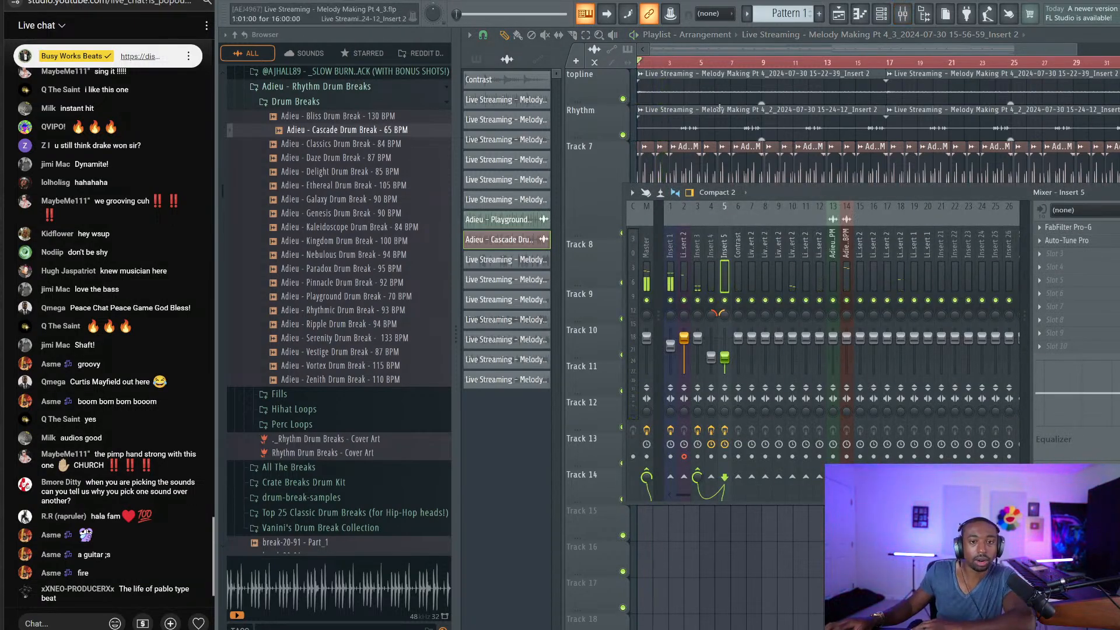
pyautogui.click(834, 275)
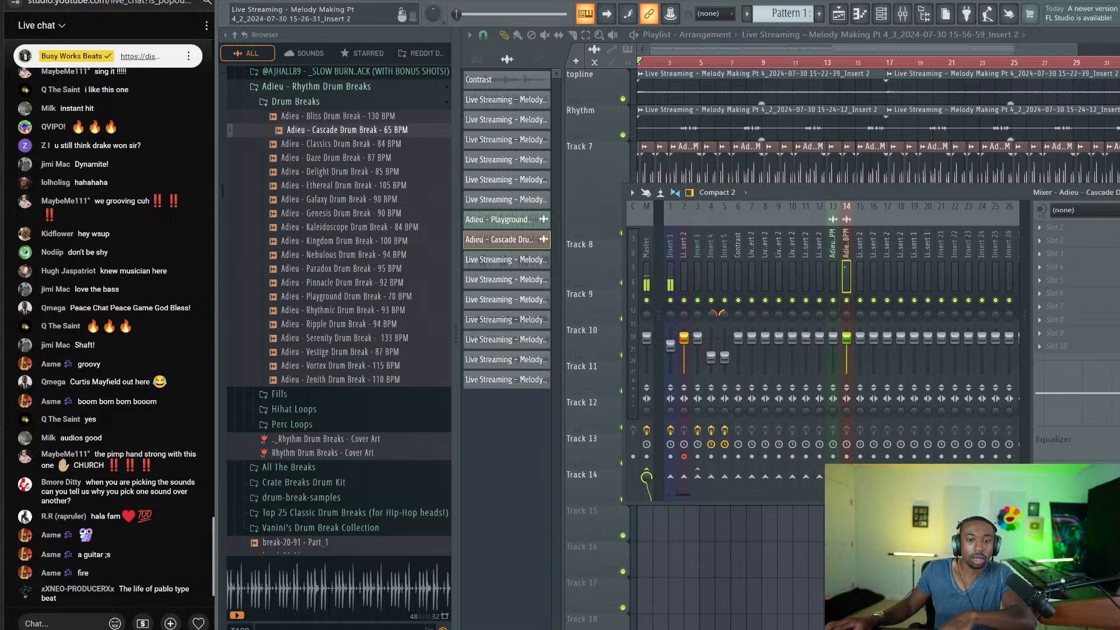
pyautogui.click(819, 267)
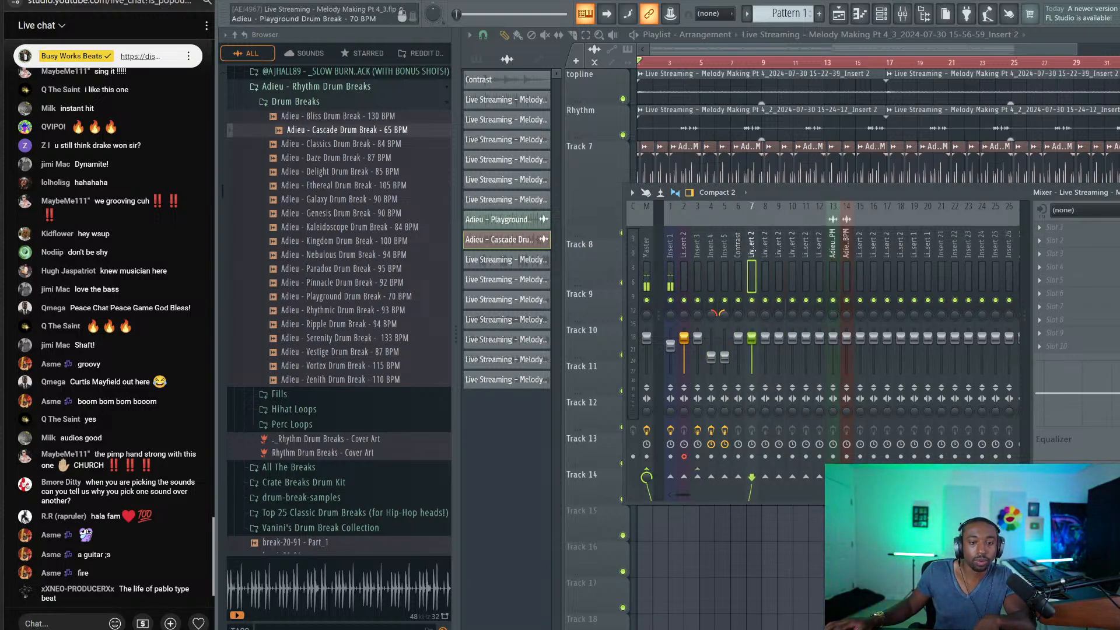
pyautogui.click(846, 271)
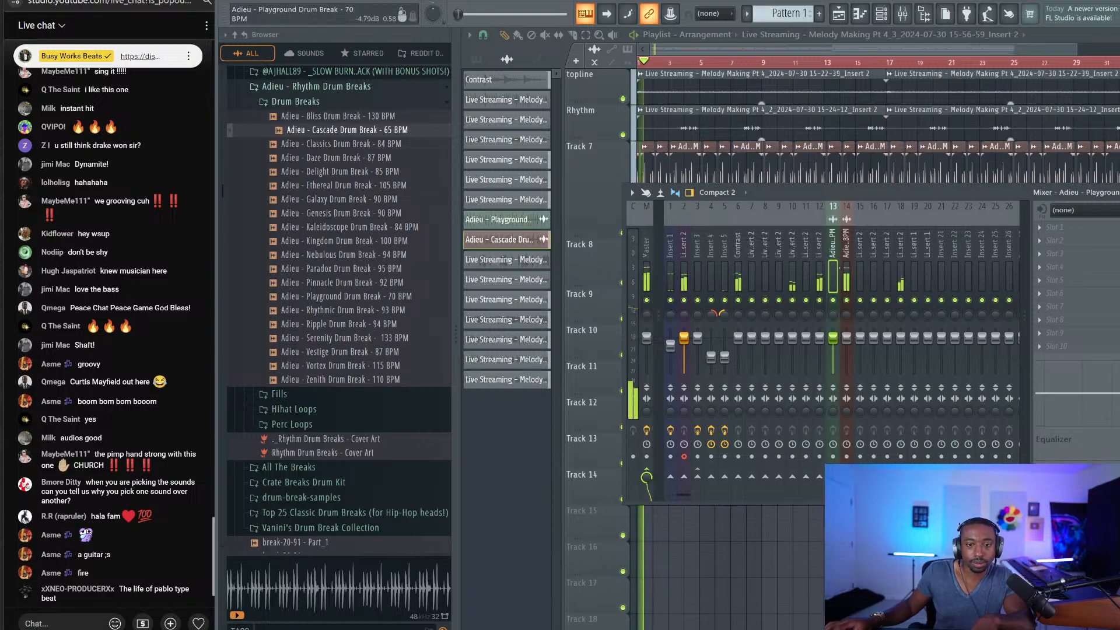
pyautogui.click(1044, 235)
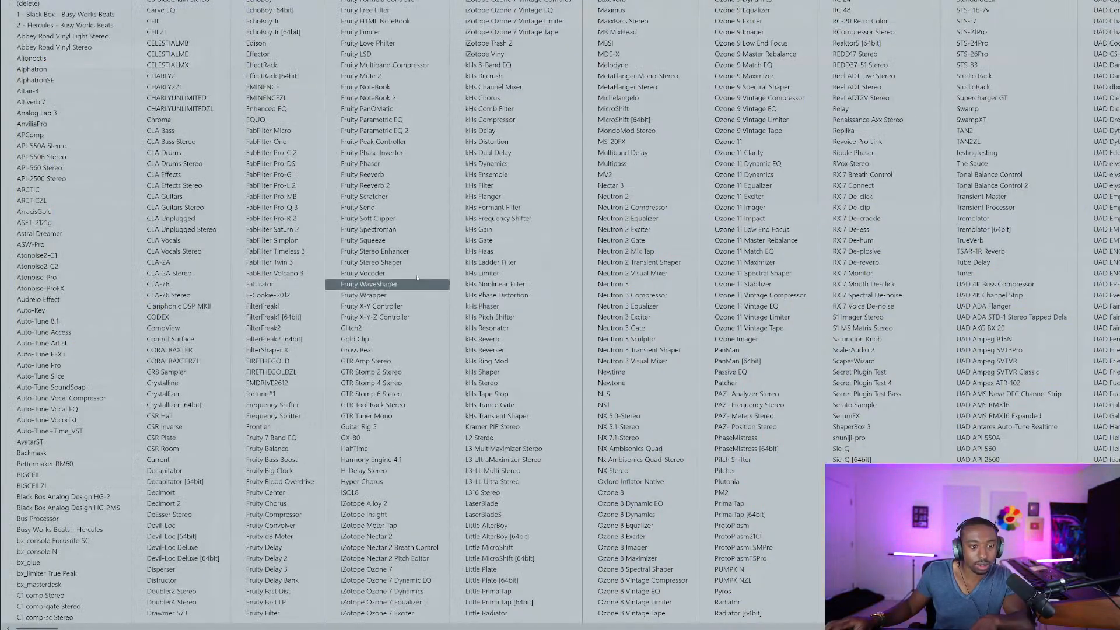
pyautogui.click(294, 208)
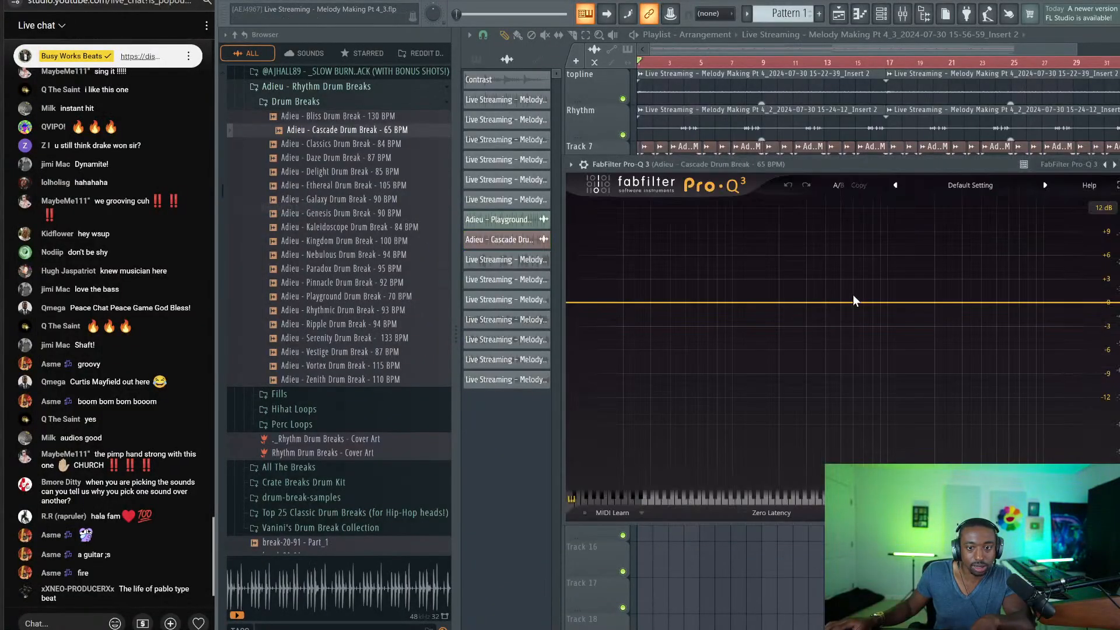
# Step: Add a high-shelf band at about 1094 Hz with a dynamic range of about -5.72 dB, and audition it over the arrangement
pyautogui.click(891, 303)
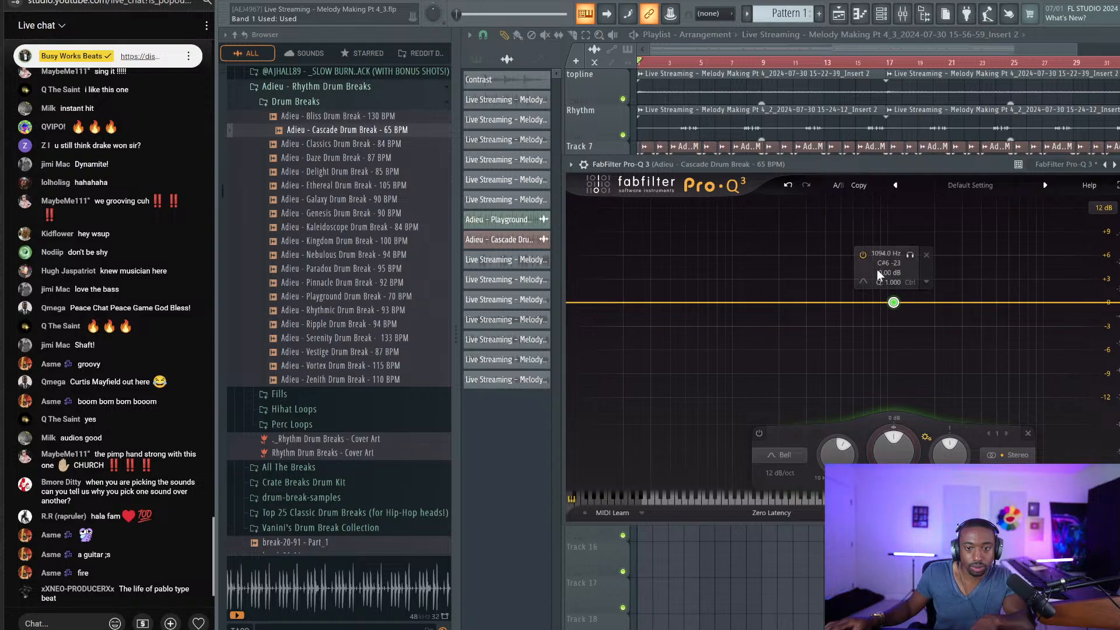
pyautogui.moveTo(865, 280)
pyautogui.click(905, 296)
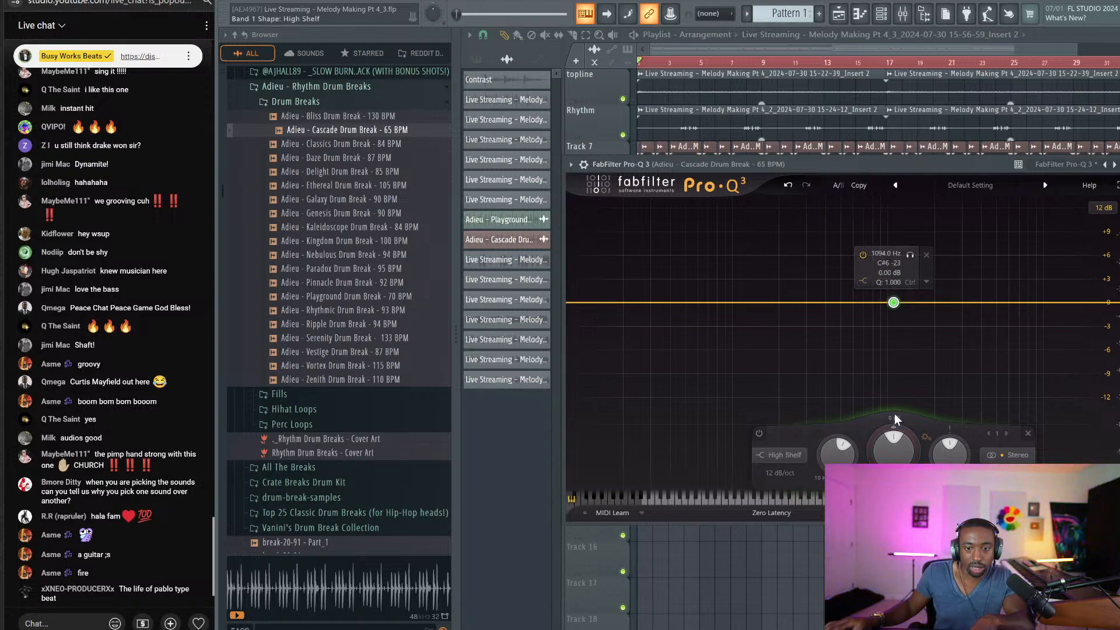
pyautogui.moveTo(892, 431); pyautogui.dragTo(892, 443)
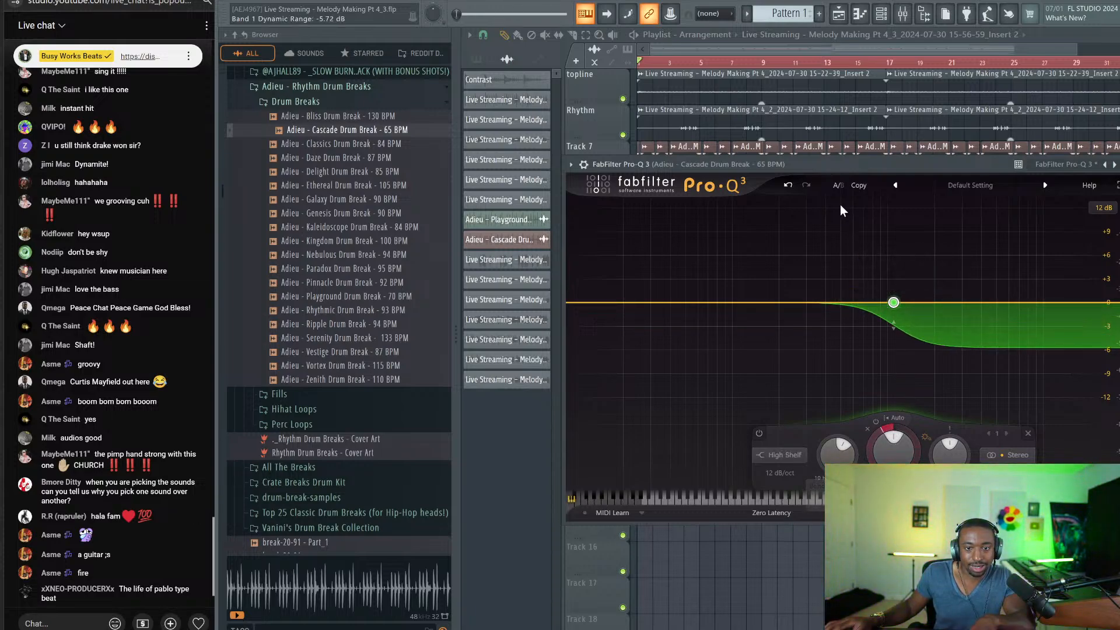
pyautogui.moveTo(820, 161); pyautogui.dragTo(744, 53)
pyautogui.press('space')
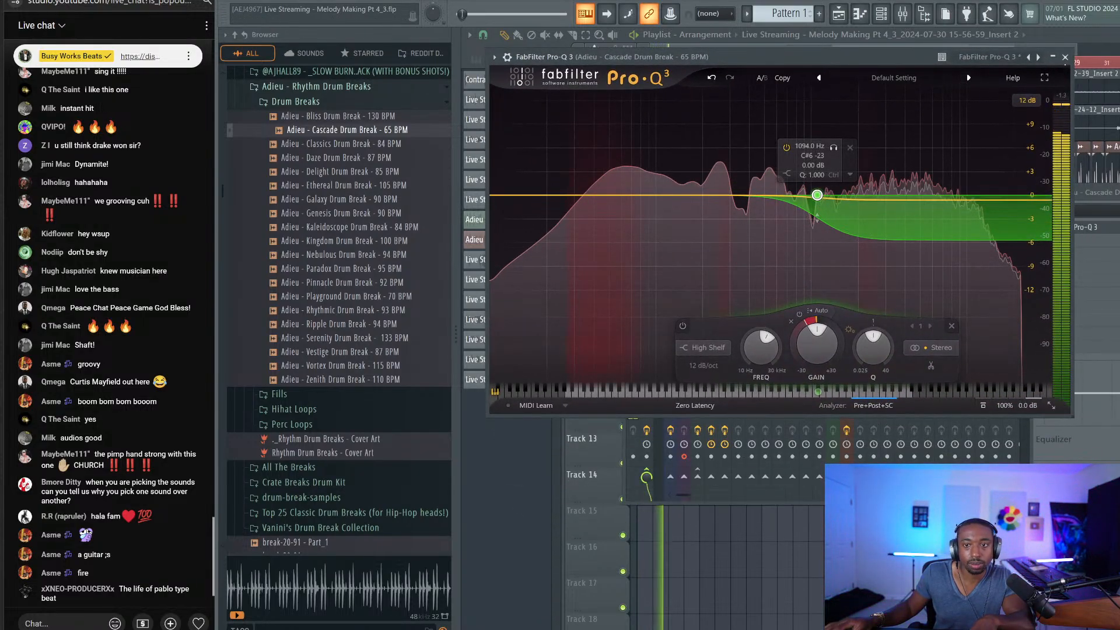
pyautogui.click(1064, 57)
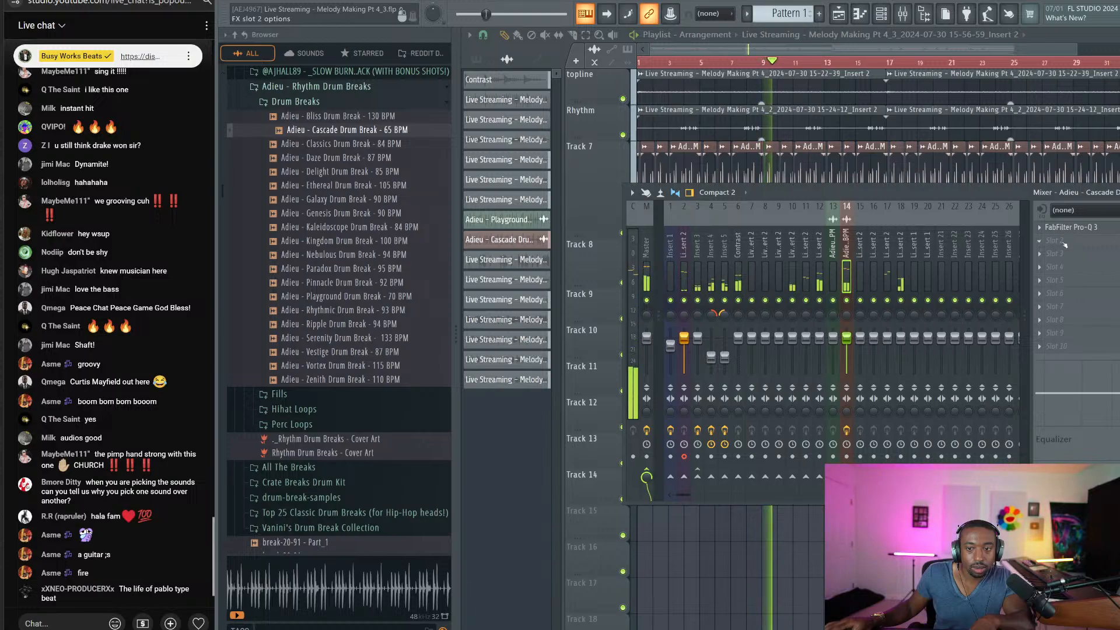
# Step: Check the mixer levels against the playlist during playback, including Insert 2, and restart the arrangement from the beginning
pyautogui.press('F9')
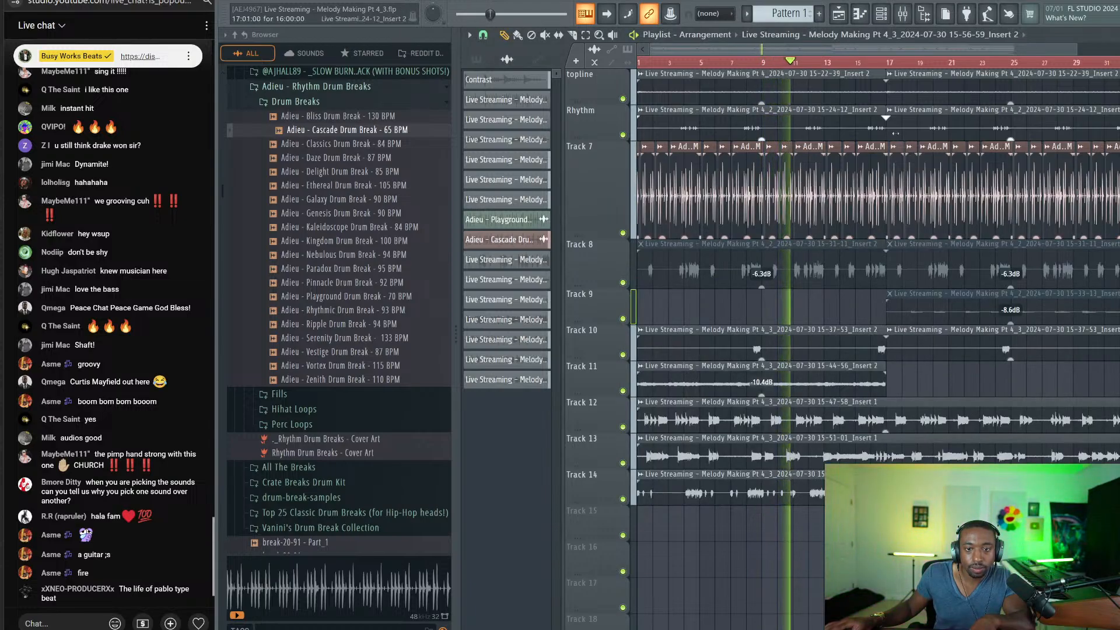
pyautogui.press('F9')
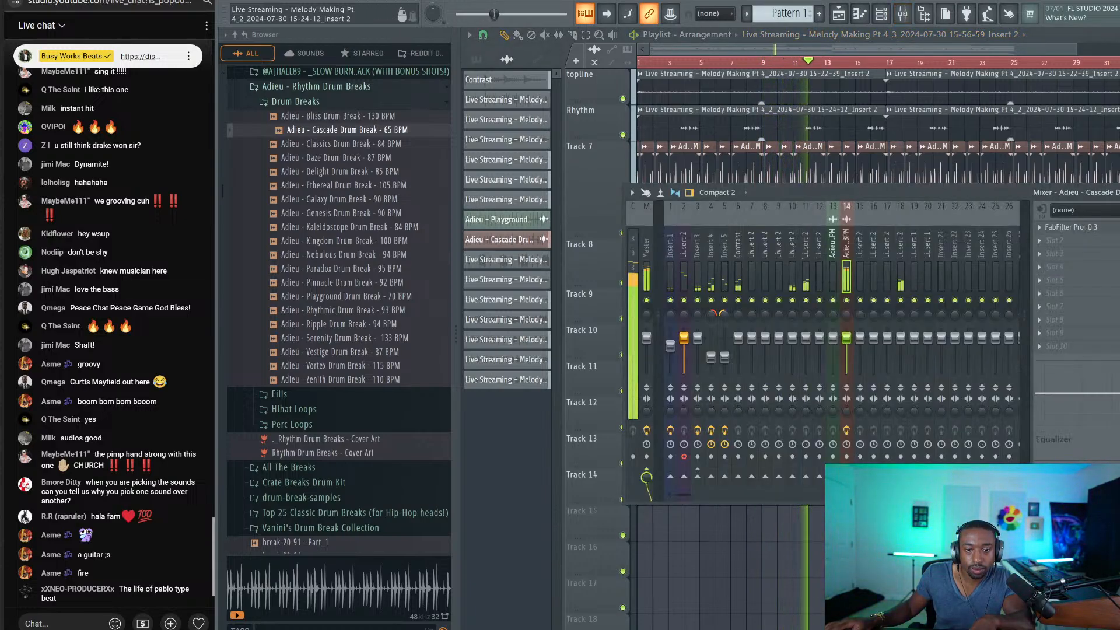
pyautogui.click(684, 275)
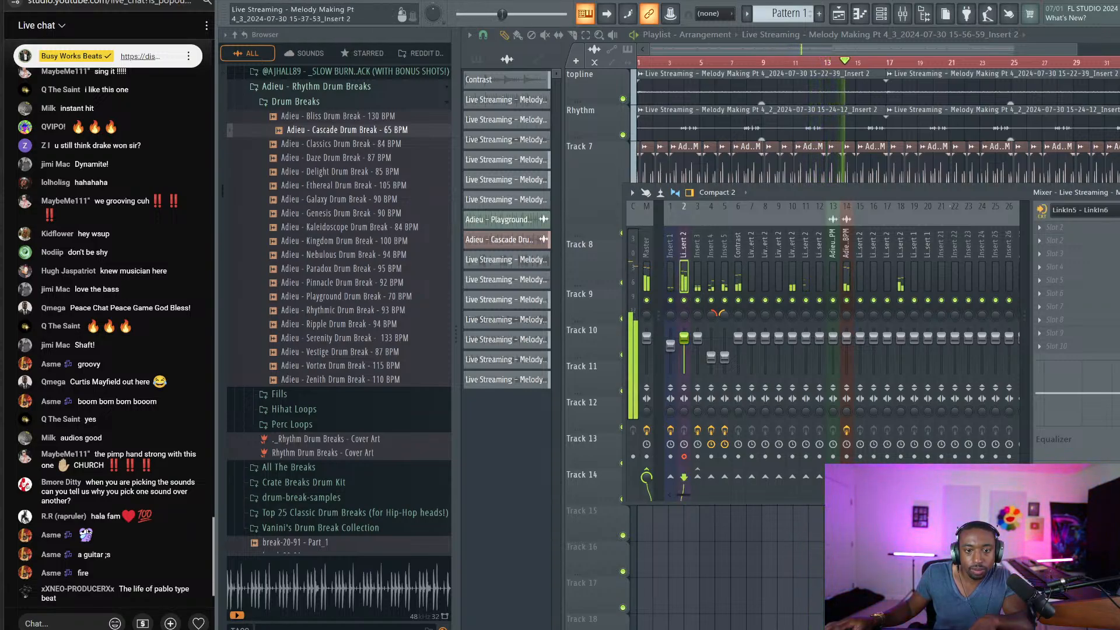
pyautogui.press('F9')
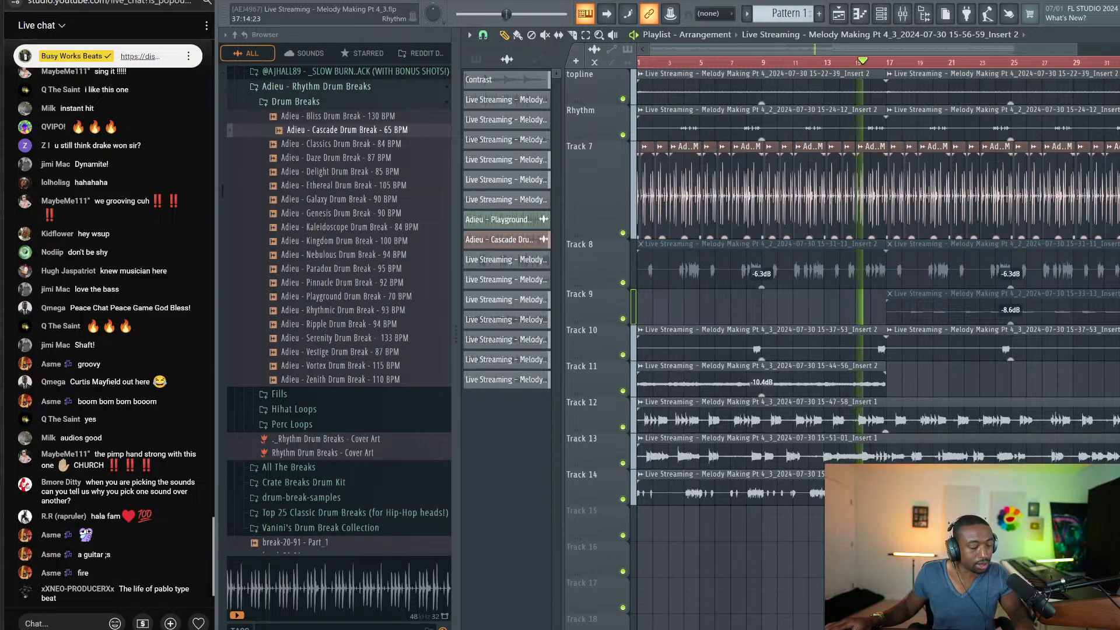
pyautogui.press('space')
pyautogui.press('space')
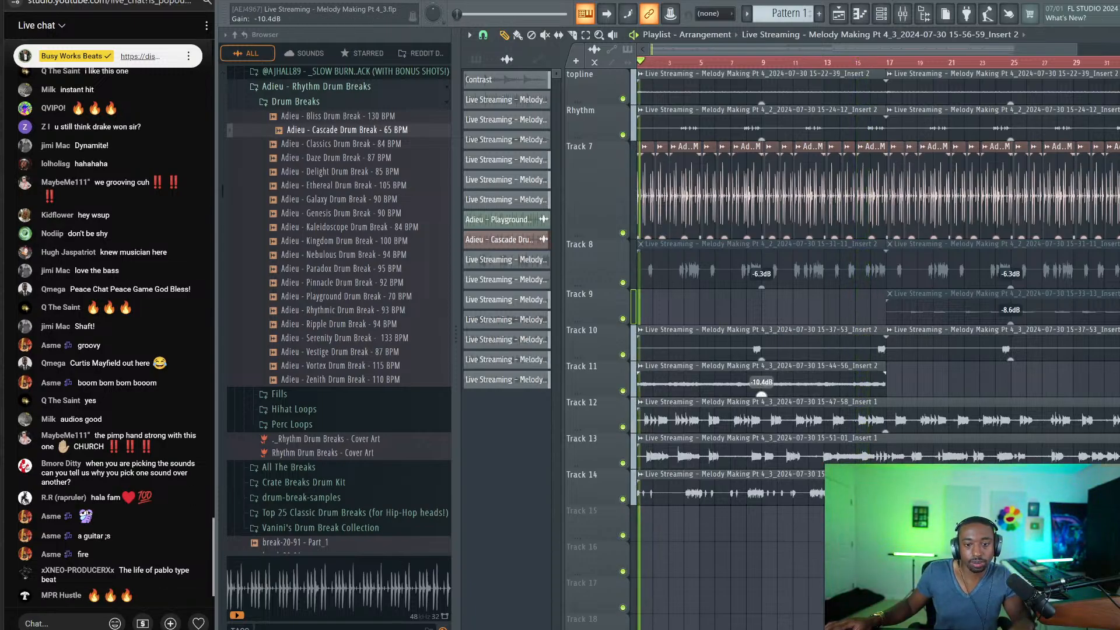
# Step: Set the clip gain to -12.1 dB on Track 11 and to -4.9 and -5.8 dB on the two topline clips, and save the project
pyautogui.scroll(2, 711, 254)
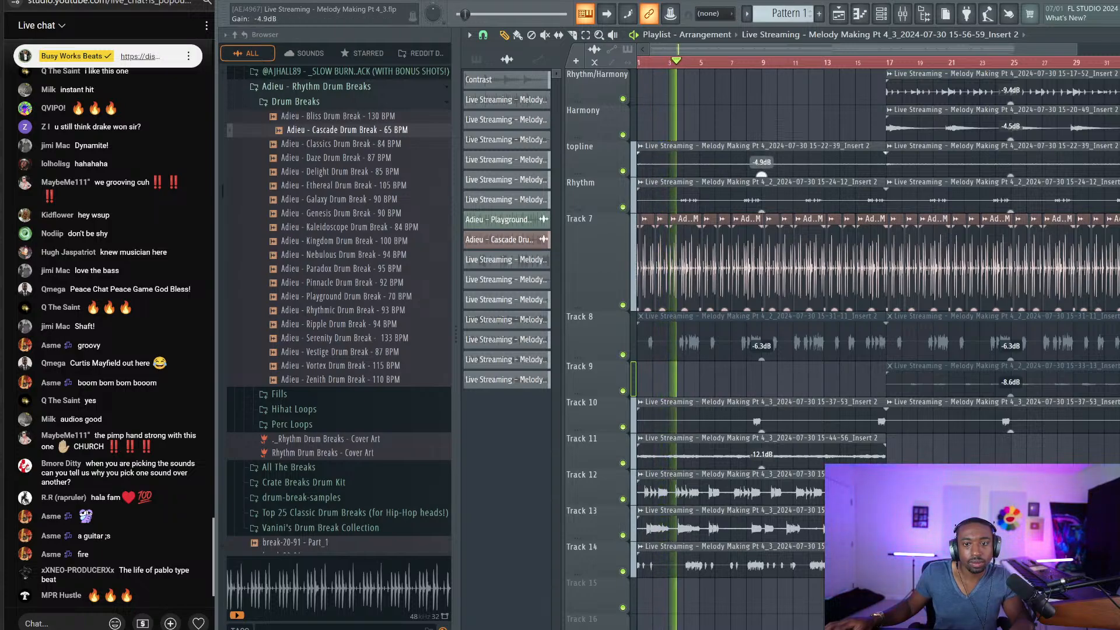
pyautogui.moveTo(1010, 175); pyautogui.dragTo(1010, 186)
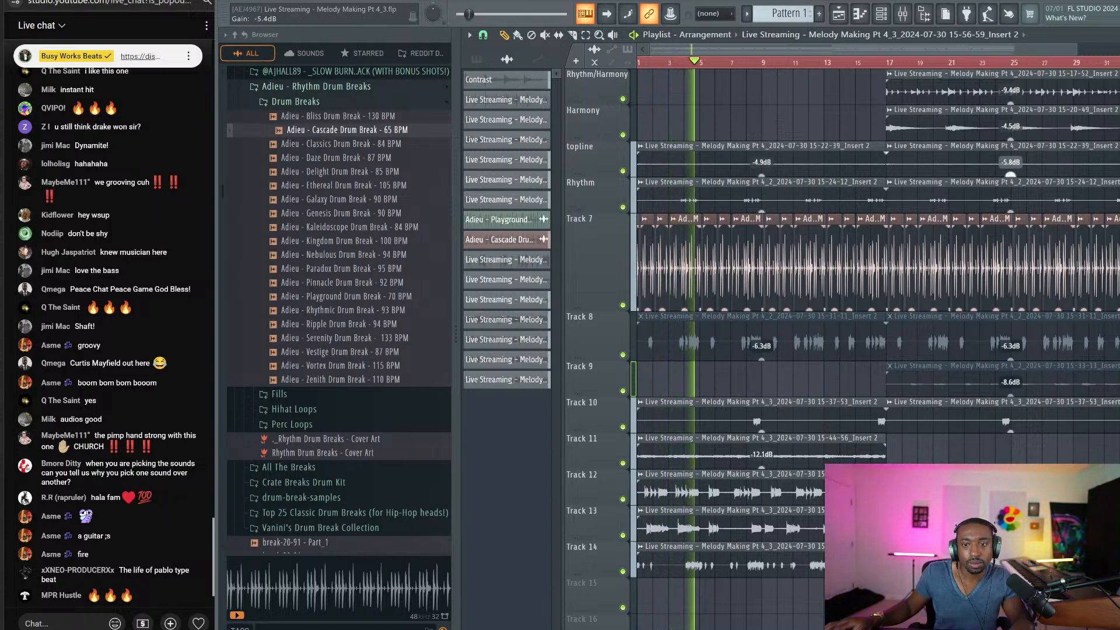
pyautogui.hotkey('ctrl', 's')
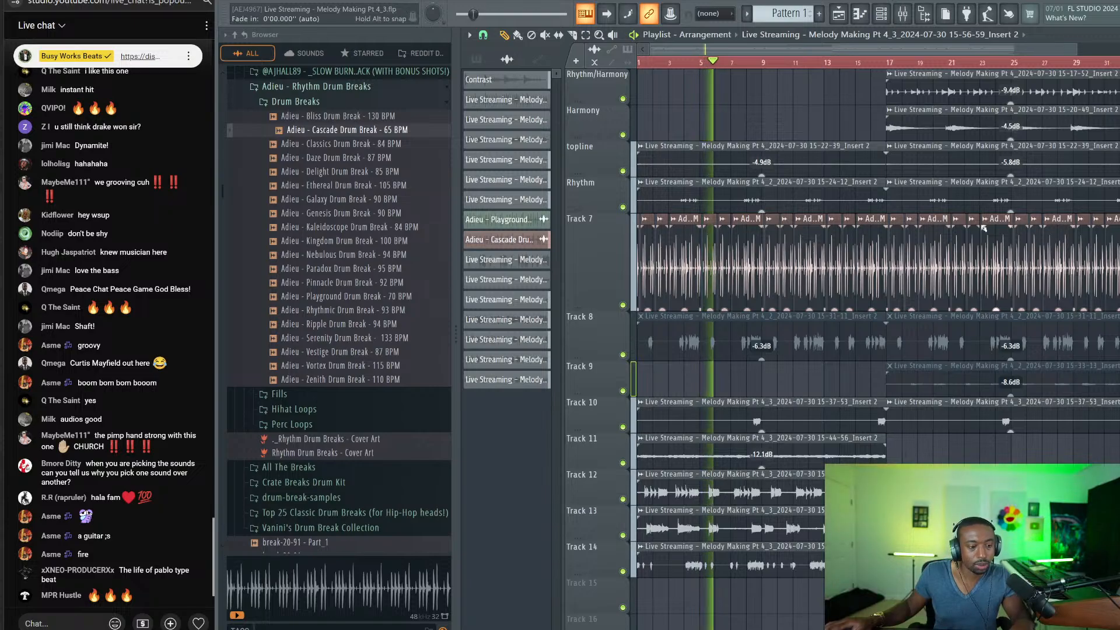
# Step: Set the clip gain of the two clips on the second Contrast track to -4.9 dB and -5.8 dB
pyautogui.scroll(2, 782, 151)
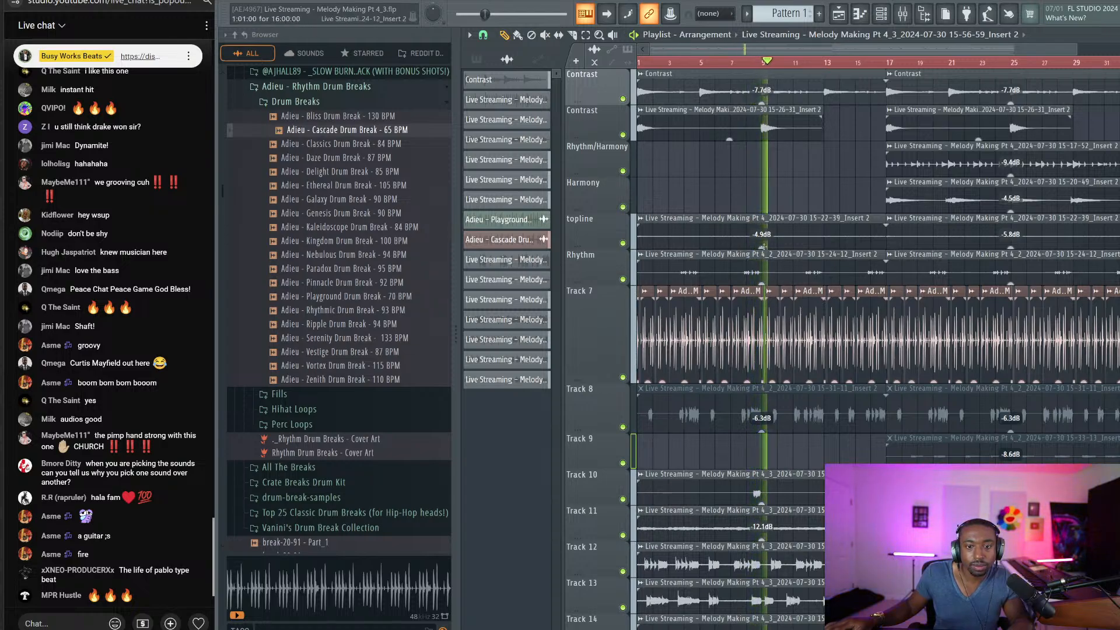
pyautogui.scroll(-2, 761, 466)
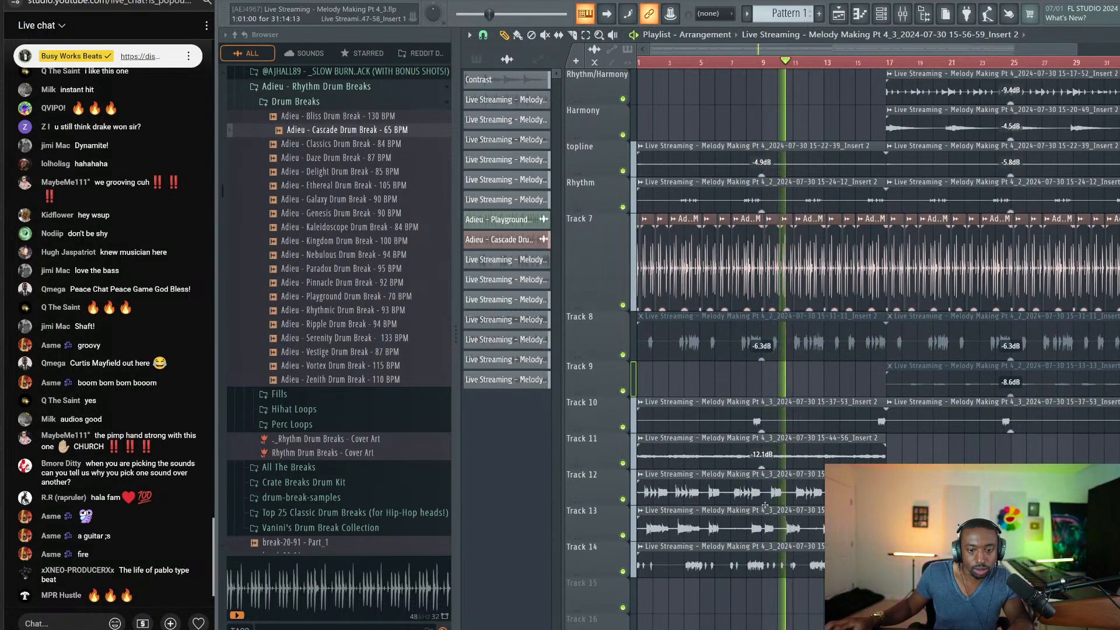
pyautogui.scroll(2, 760, 269)
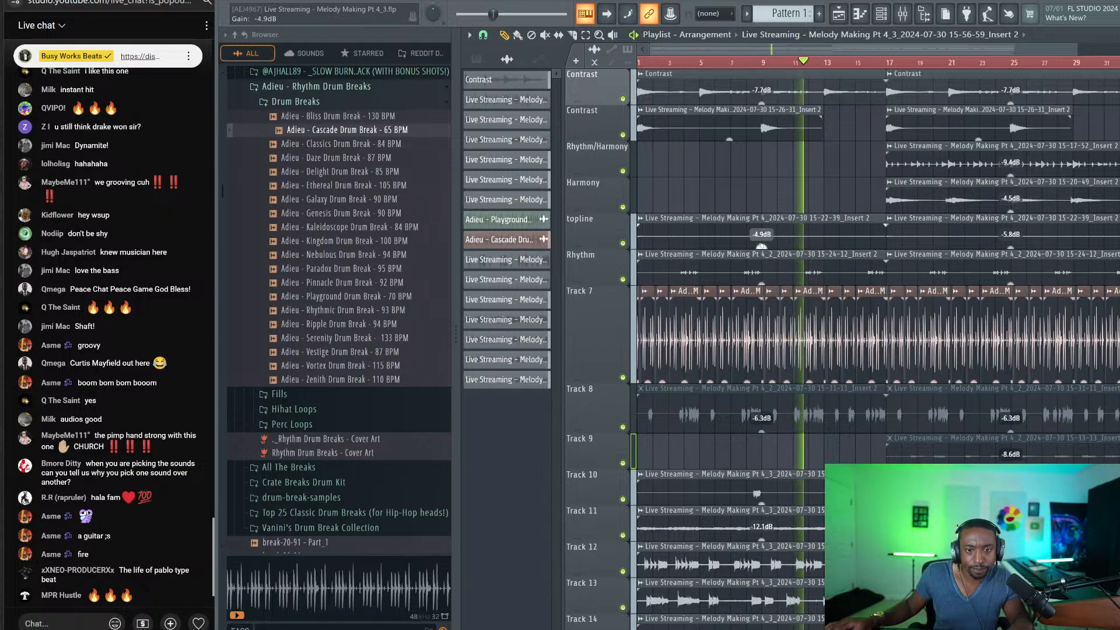
pyautogui.moveTo(729, 139); pyautogui.dragTo(729, 153)
pyautogui.moveTo(978, 138); pyautogui.dragTo(978, 147)
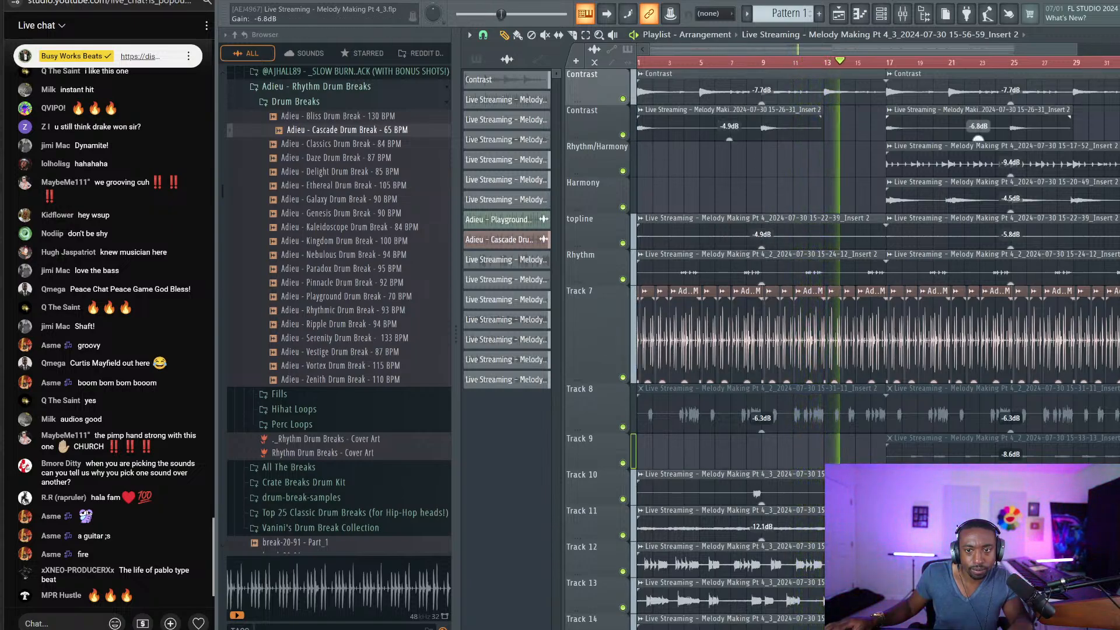
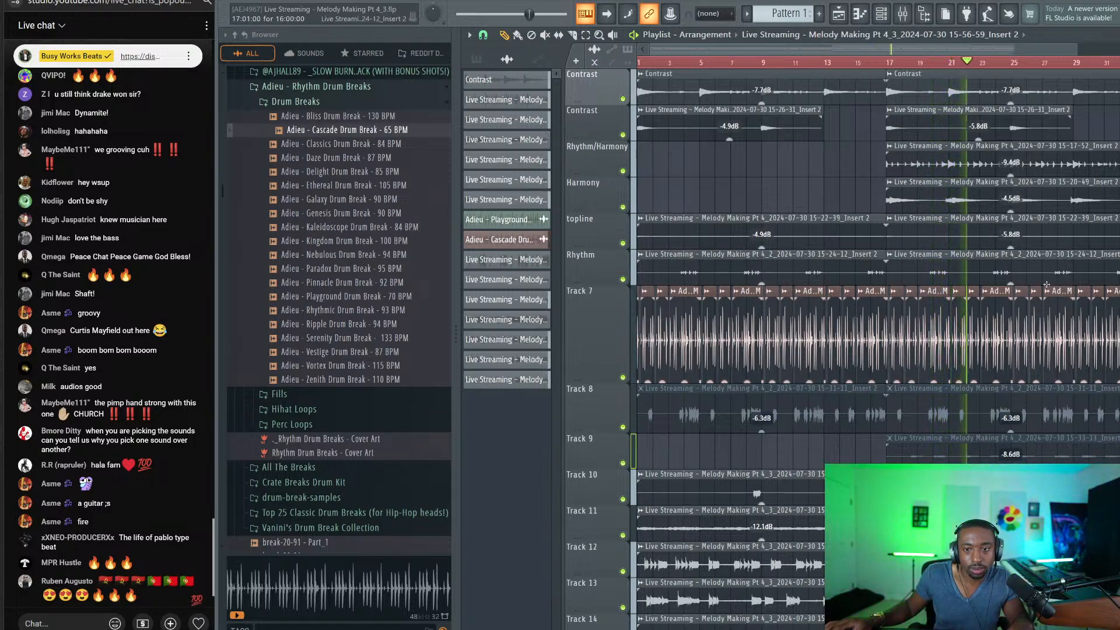
# Step: Check the mixer during playback, examining the Cascade Drum Break track and the effects on Insert 3
pyautogui.scroll(-1, 1021, 211)
pyautogui.scroll(-3, 1021, 211)
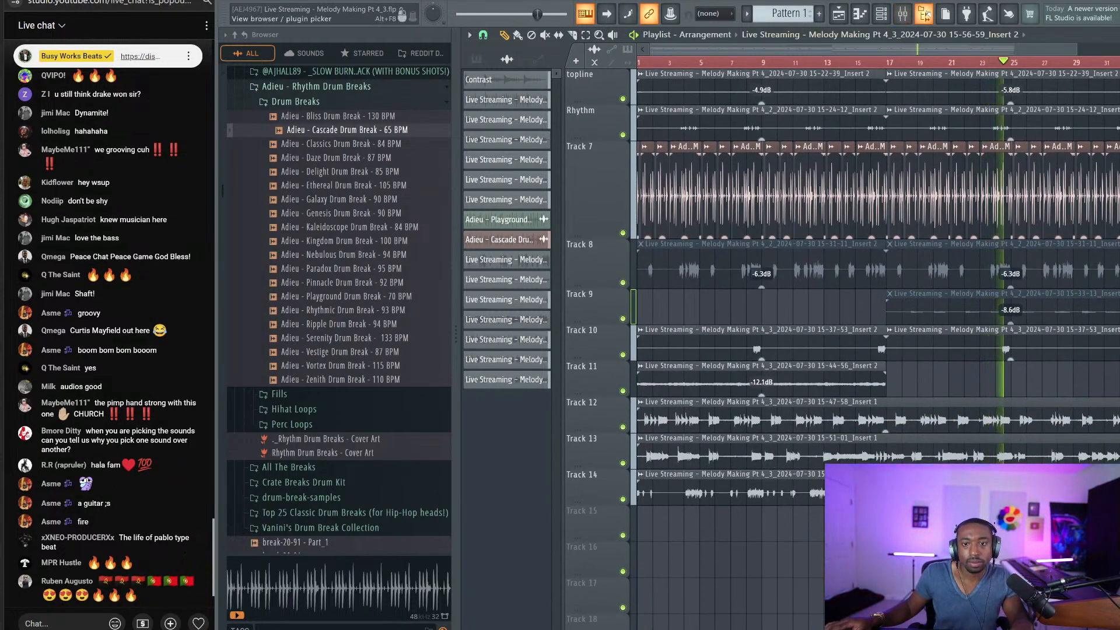
pyautogui.press('F9')
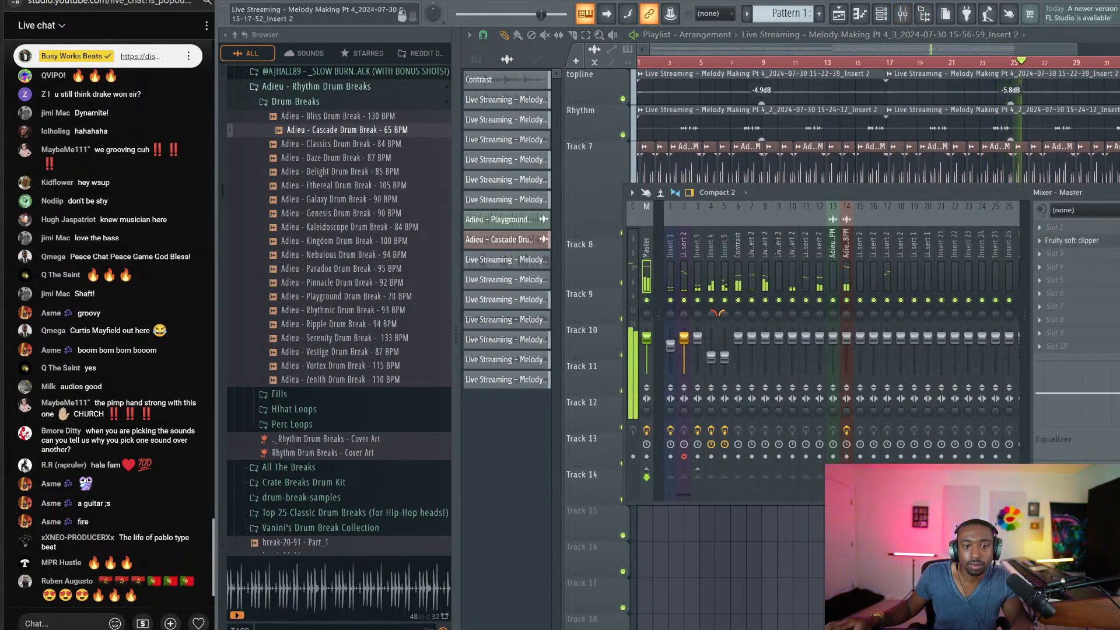
pyautogui.press('F9')
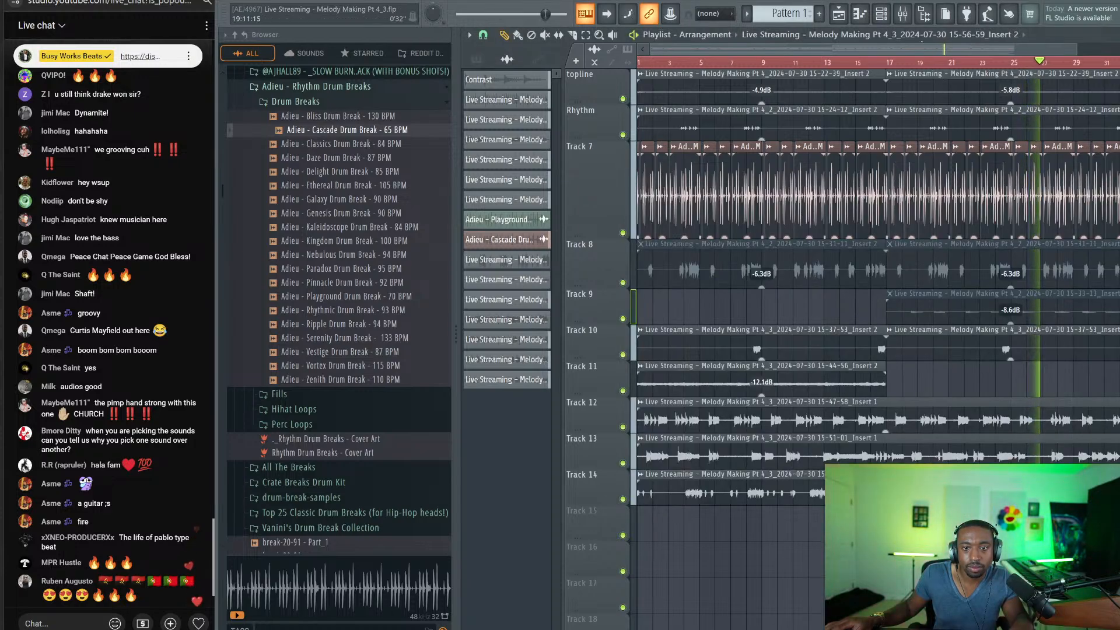
pyautogui.press('F9')
pyautogui.click(846, 271)
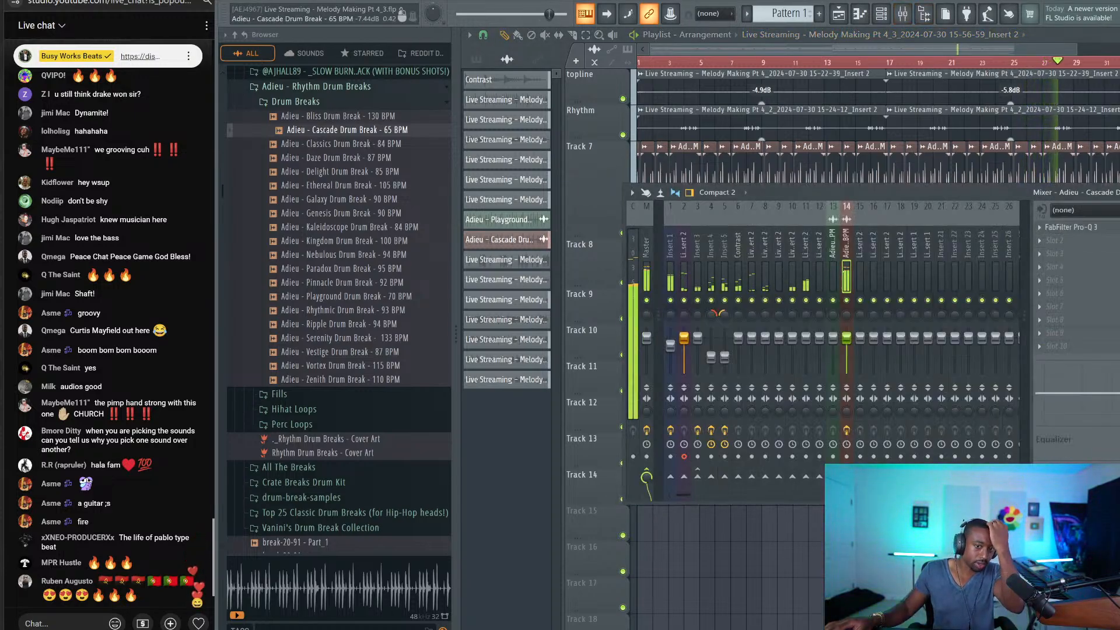
pyautogui.click(698, 449)
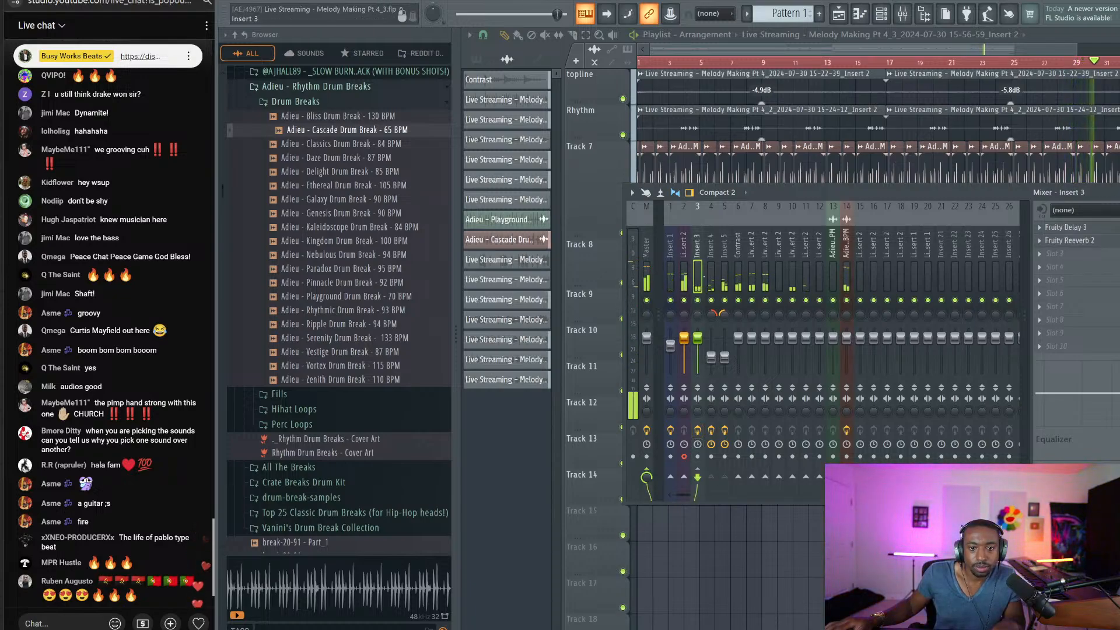
pyautogui.press('F9')
# Step: Look over the audio channels in the channel rack and return to the arrangement at bar 17
pyautogui.press('space')
pyautogui.scroll(3, 879, 291)
pyautogui.scroll(1, 719, 230)
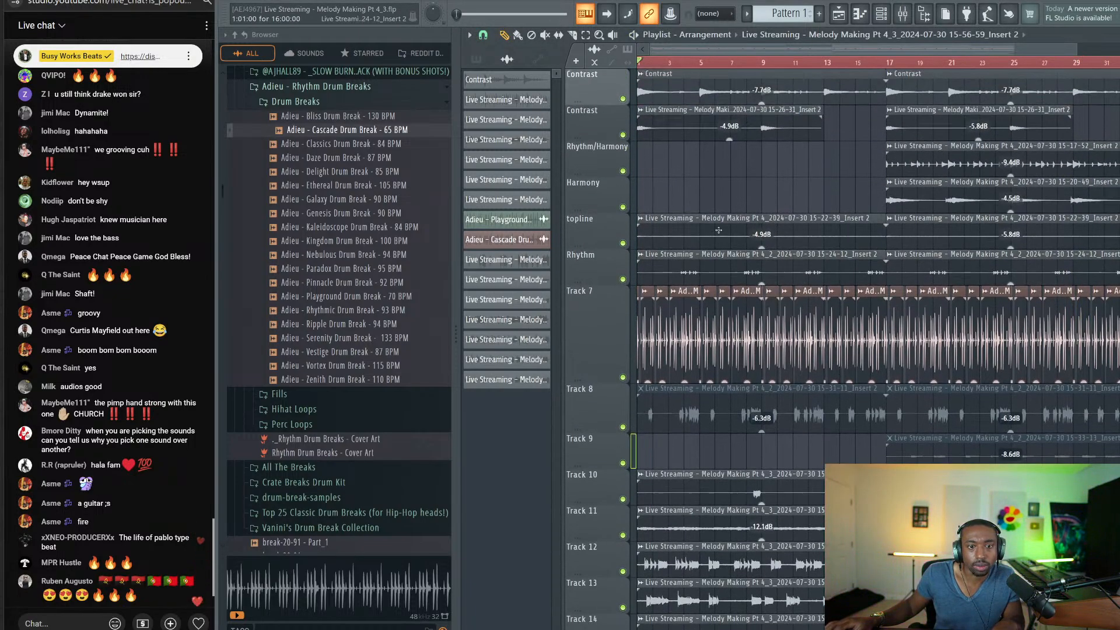
pyautogui.click(880, 13)
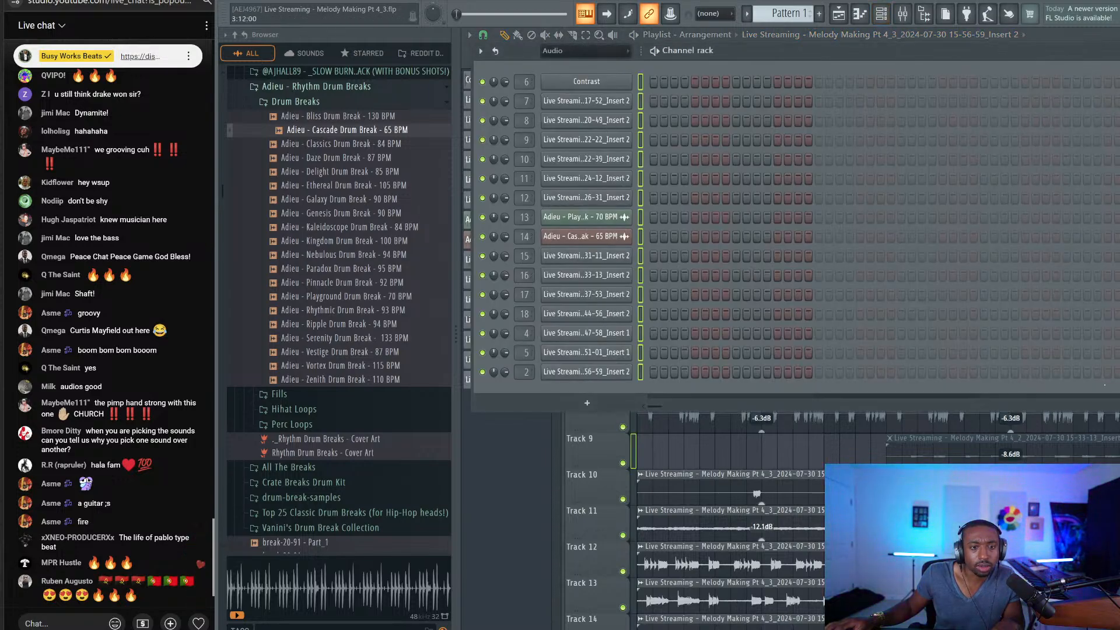
pyautogui.press('F6')
pyautogui.press('space')
pyautogui.press('space')
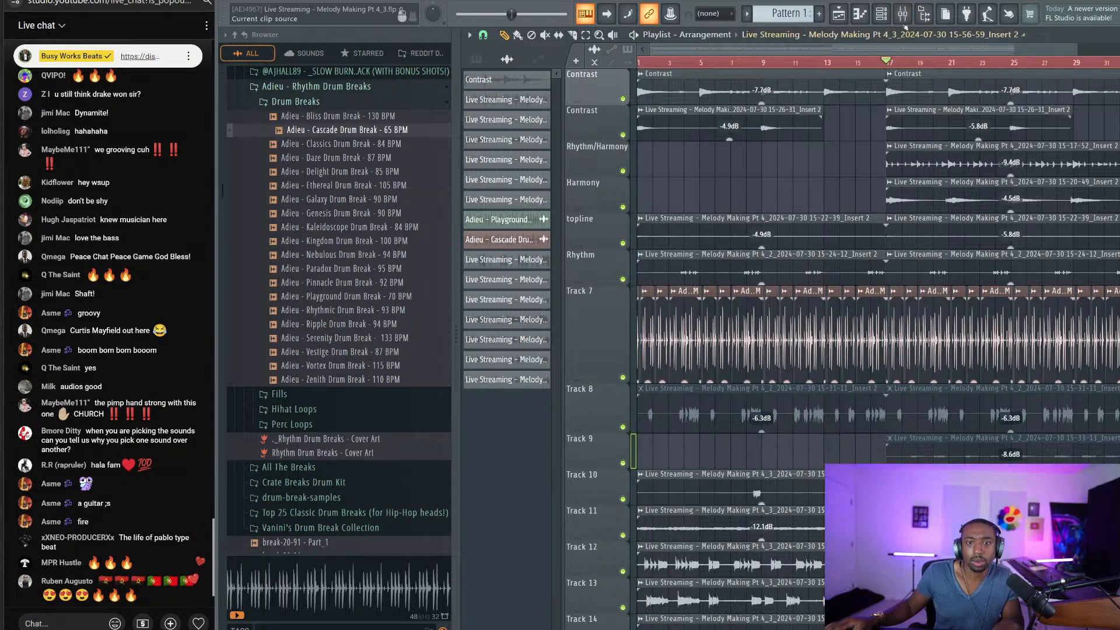
# Step: Try sending the Cascade Drum Break mixer track to Insert 3 during playback at levels including 94% and 23%, and reset the send
pyautogui.click(902, 13)
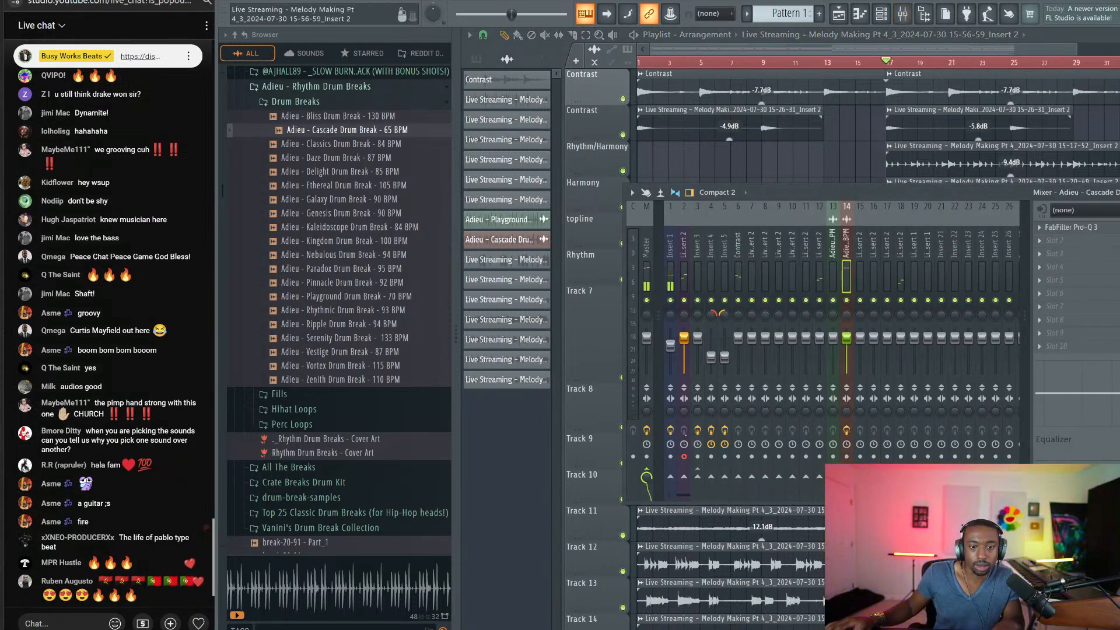
pyautogui.press('space')
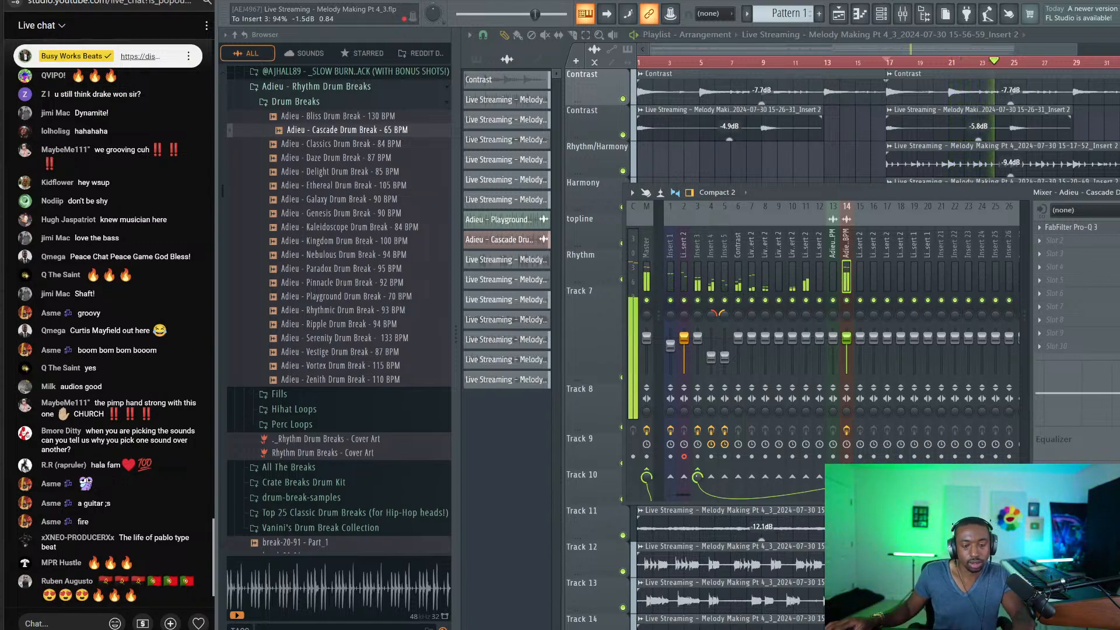
pyautogui.rightClick(697, 476)
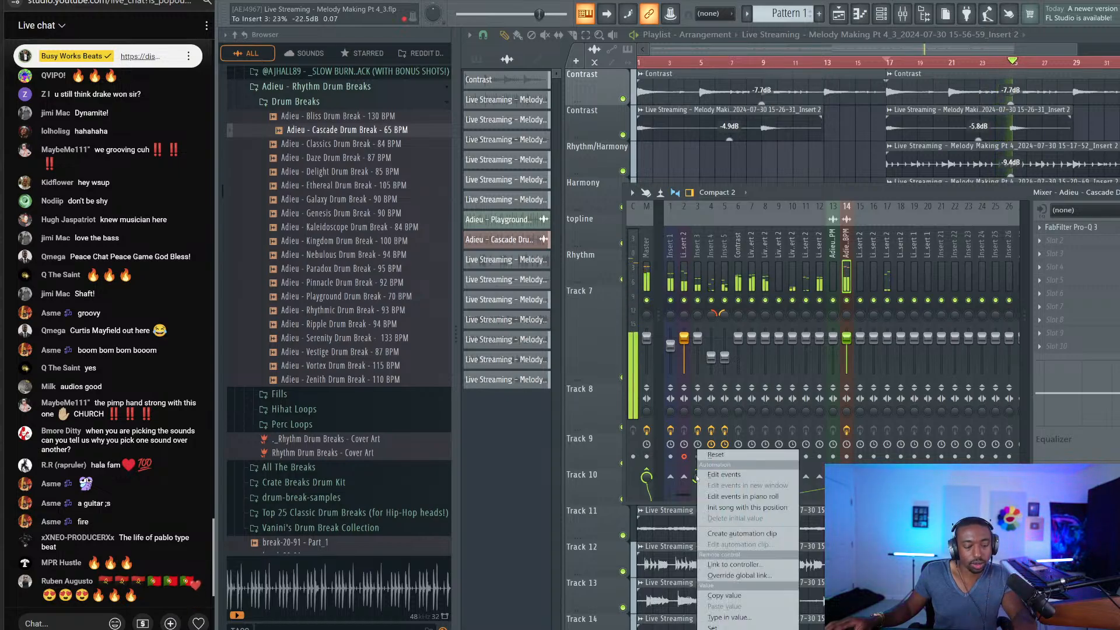
pyautogui.click(709, 455)
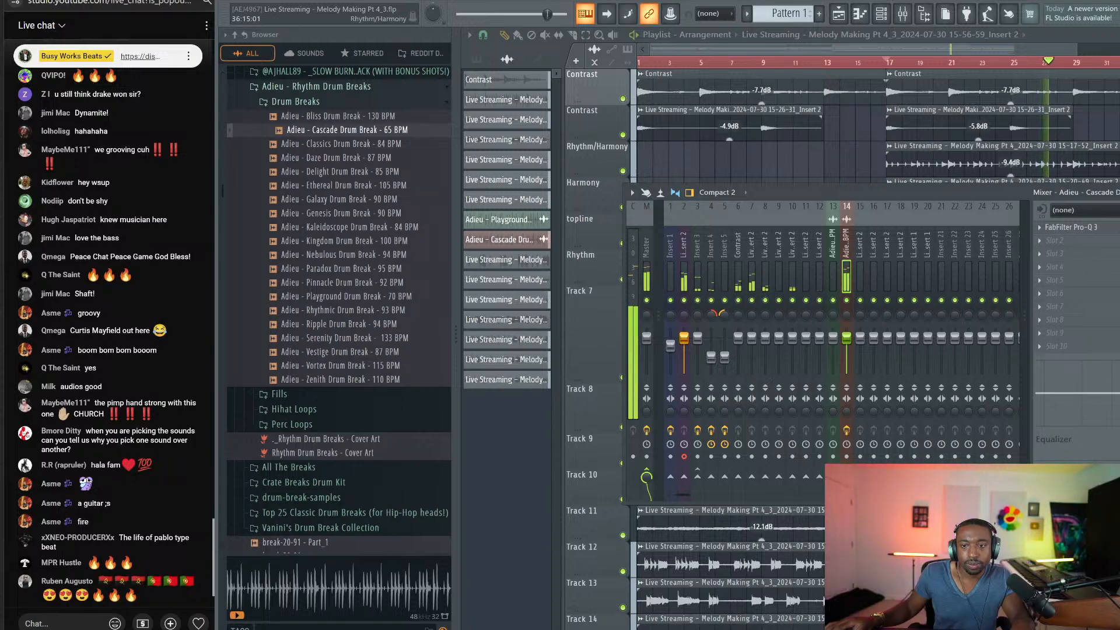
pyautogui.press('F9')
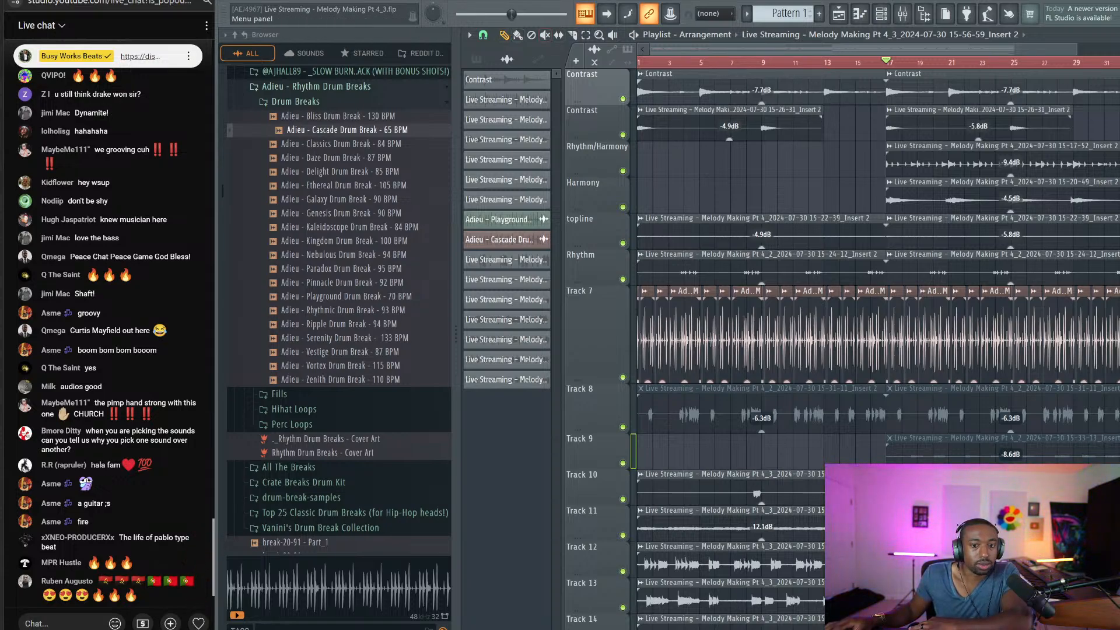
# Step: Switch all audio clips in the project to stretch mode and accept the confirmation
pyautogui.click(385, 1)
pyautogui.moveTo(432, 25)
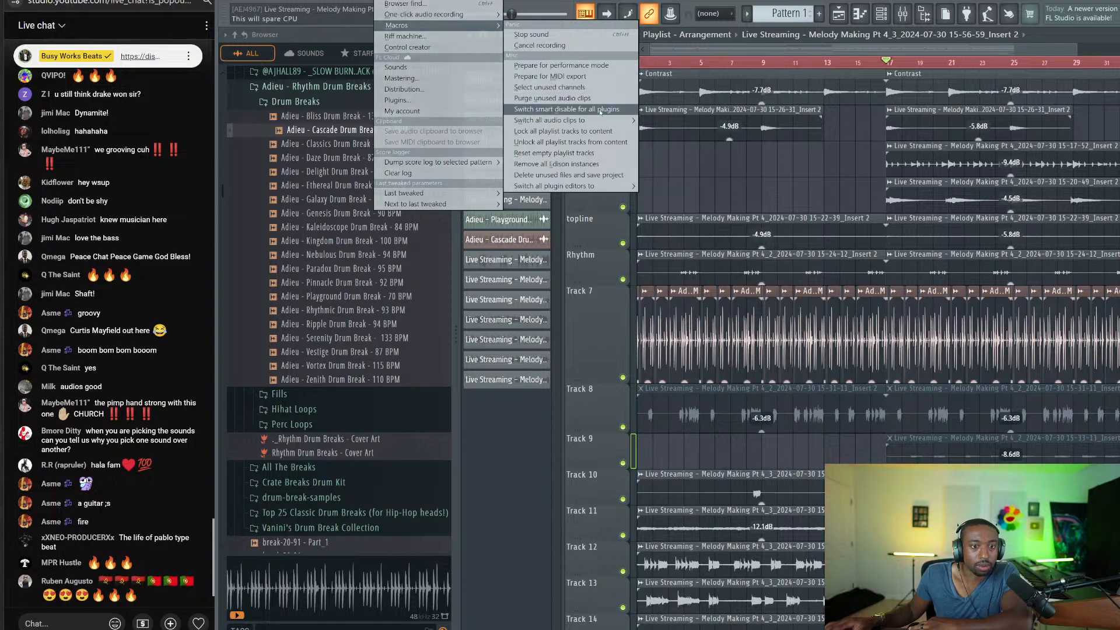
pyautogui.moveTo(600, 124)
pyautogui.click(663, 140)
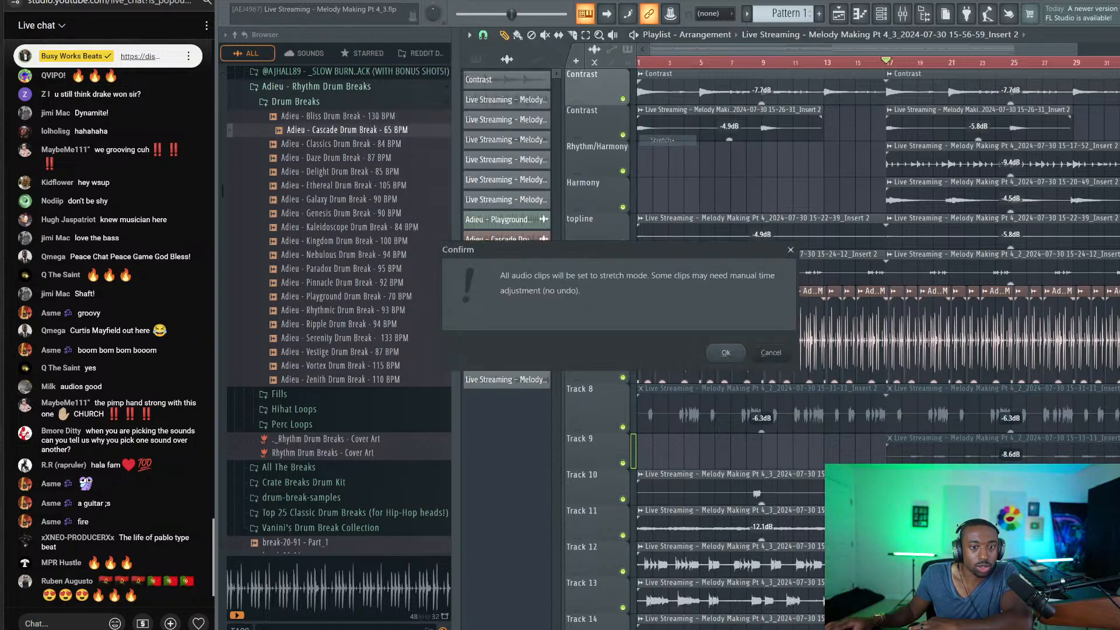
pyautogui.click(726, 353)
# Step: Switch all audio clips in the project to resample mode and accept the confirmation
pyautogui.click(350, 0)
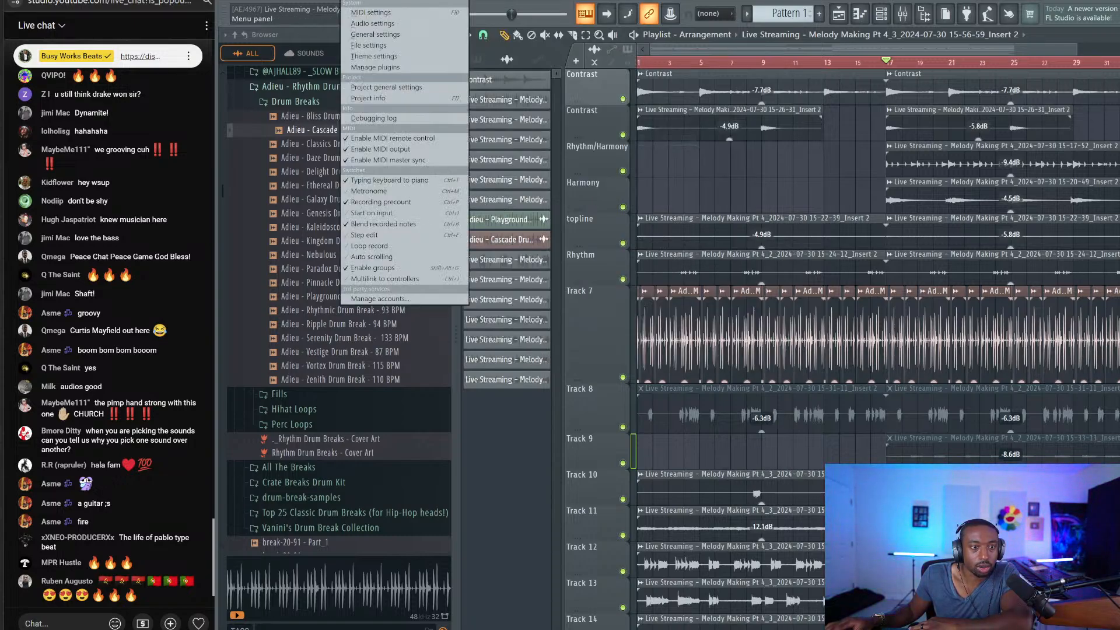
pyautogui.click(386, 0)
pyautogui.click(386, 0)
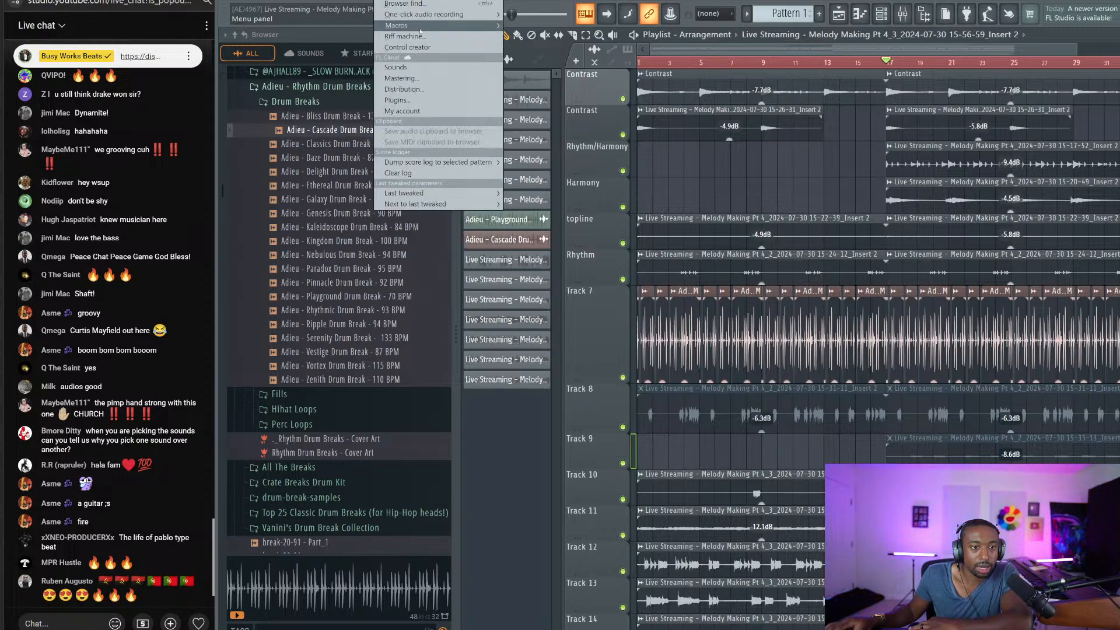
pyautogui.moveTo(408, 25)
pyautogui.moveTo(572, 120)
pyautogui.click(665, 129)
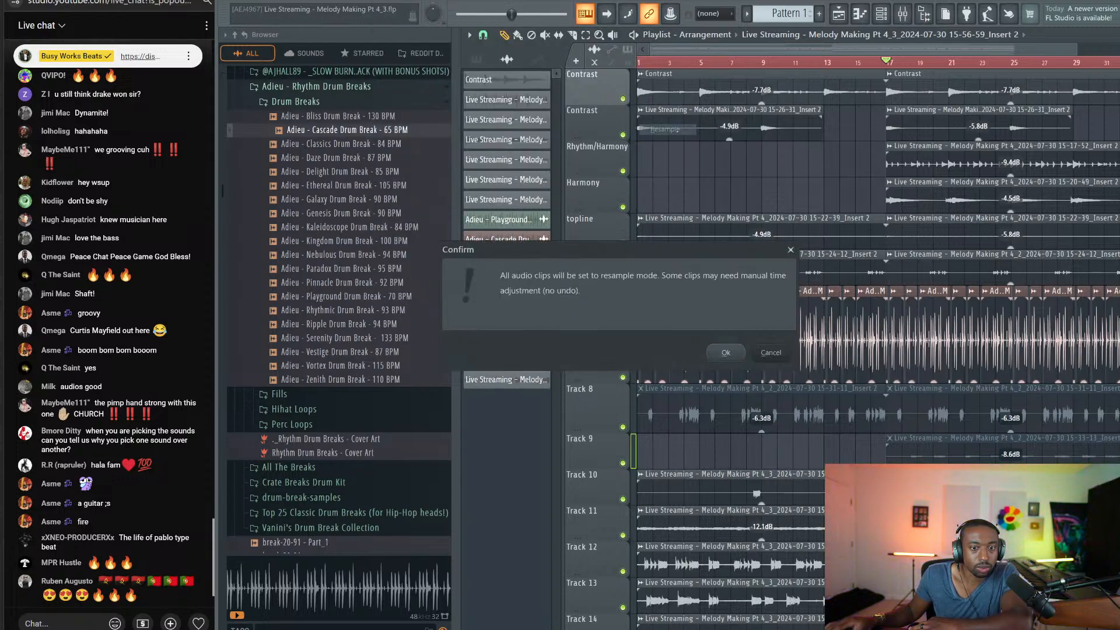
pyautogui.click(732, 355)
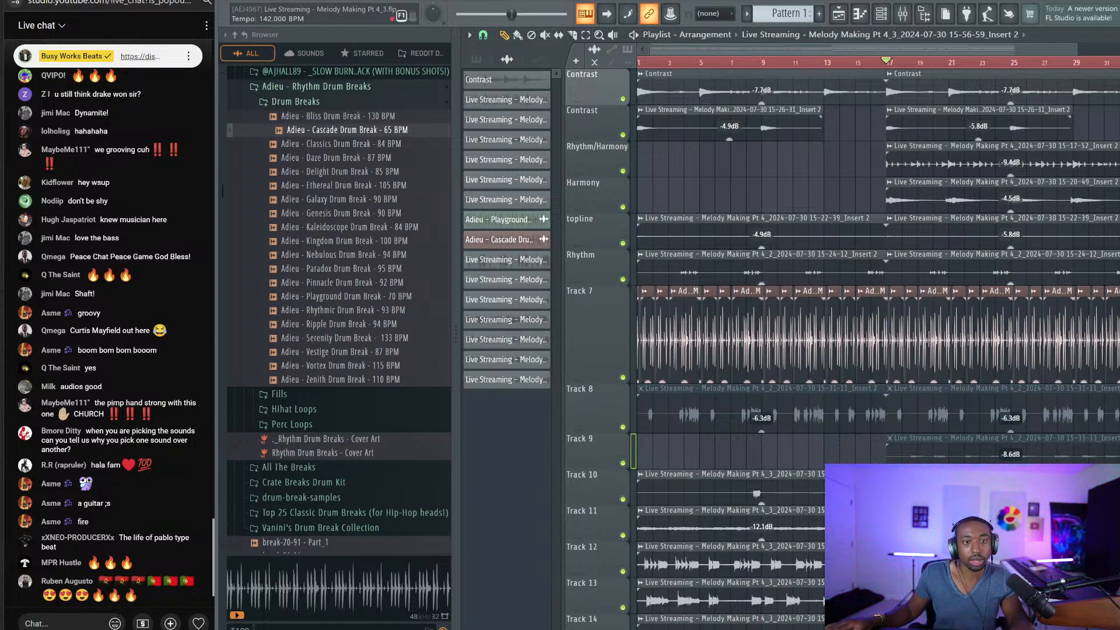
# Step: Audition the arrangement from the beginning, and check the mixer and the lower playlist tracks
pyautogui.press('space')
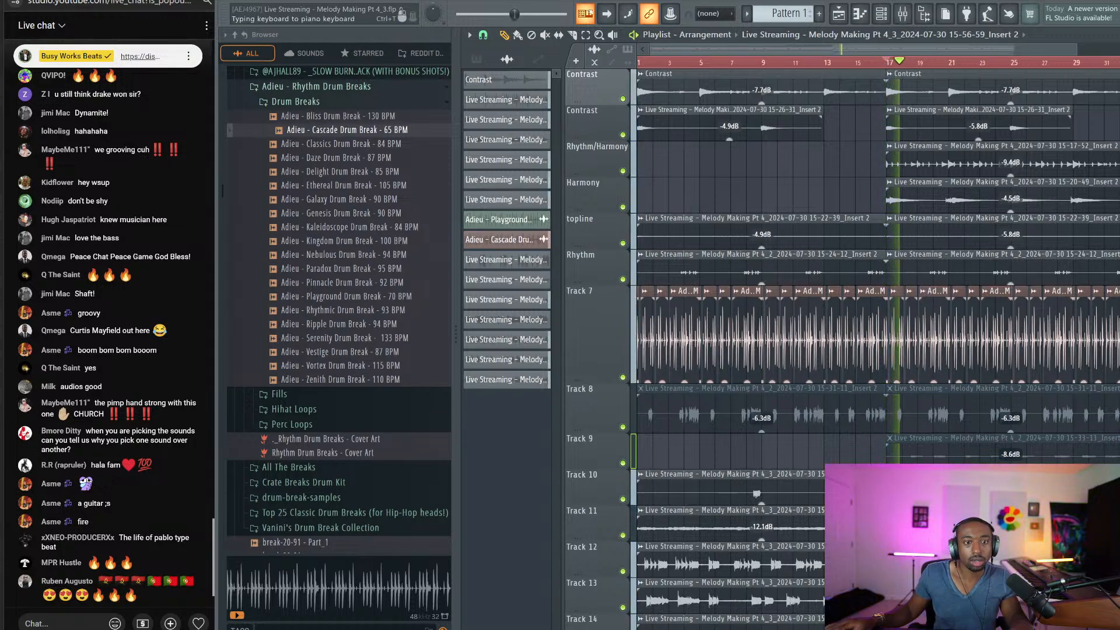
pyautogui.click(460, 14)
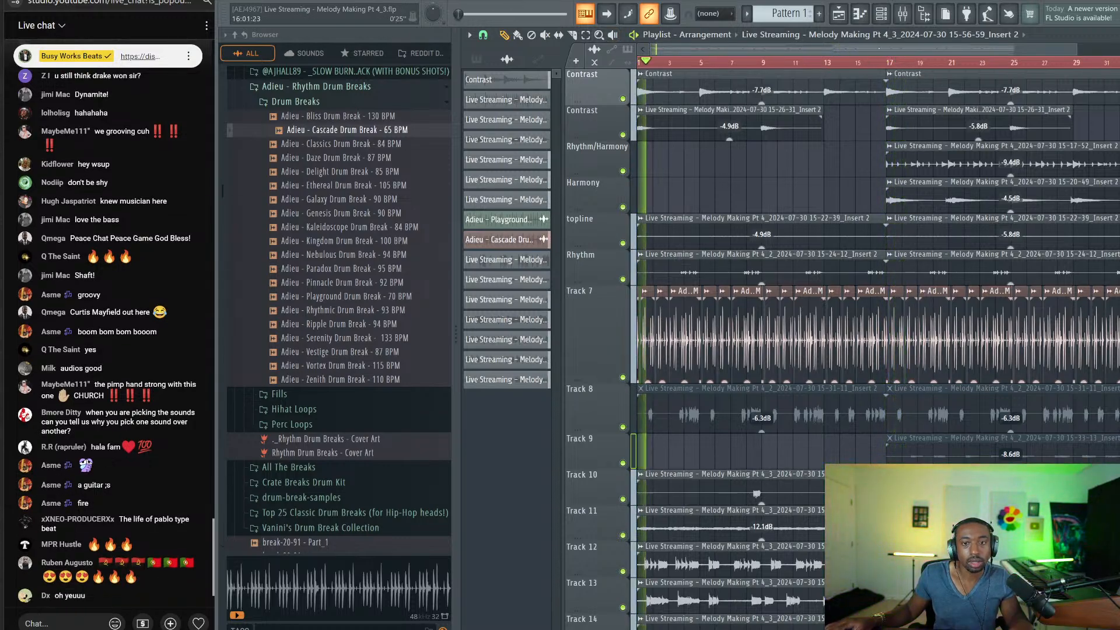
pyautogui.press('space')
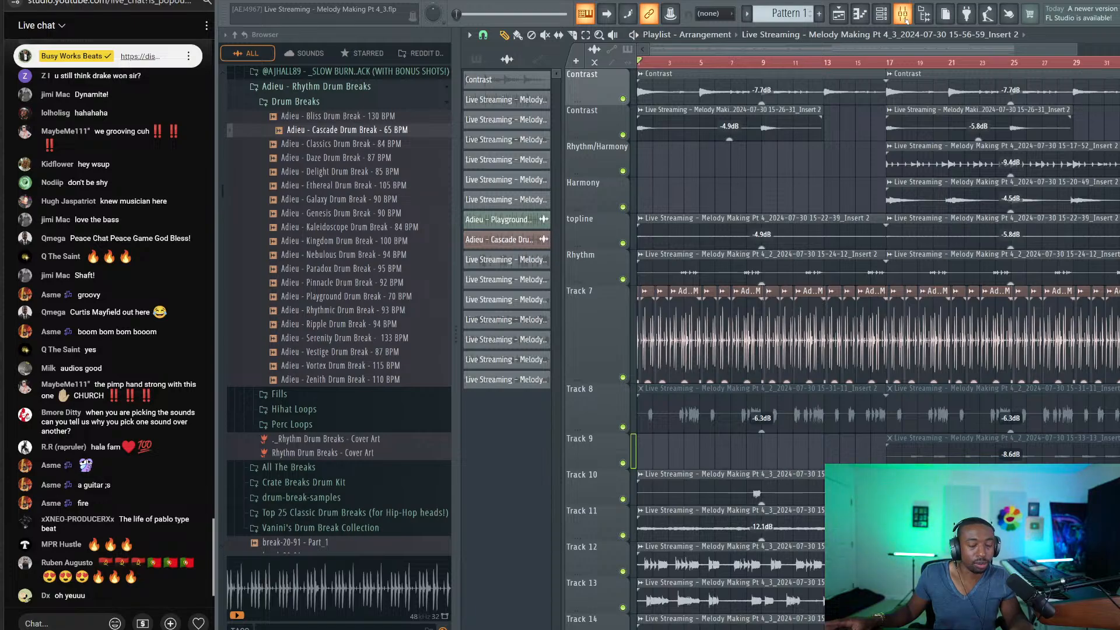
pyautogui.click(903, 14)
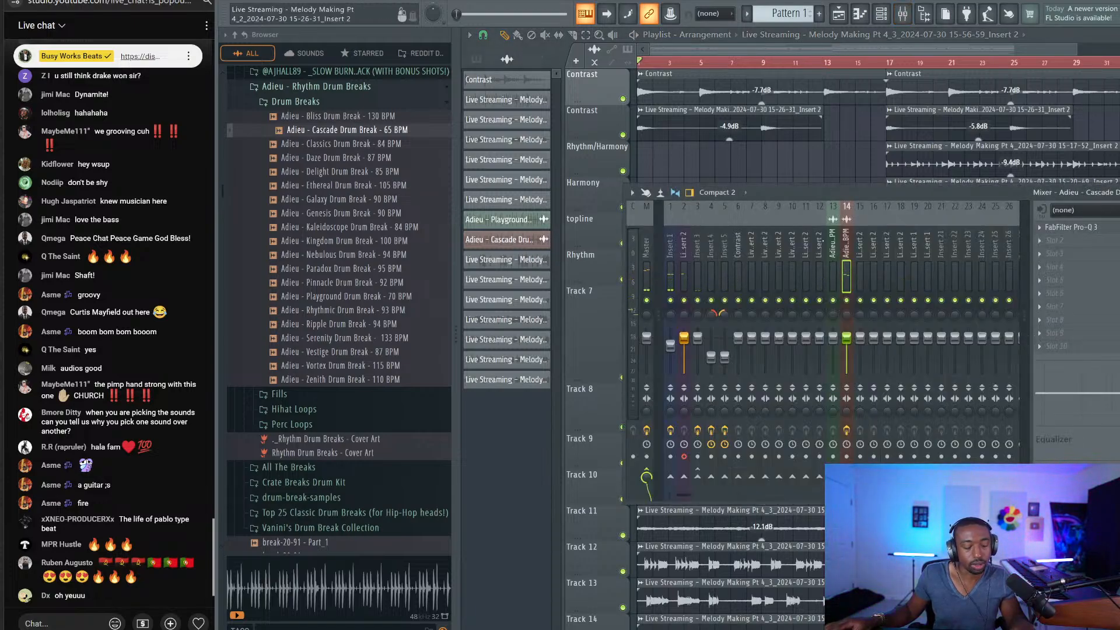
pyautogui.hotkey('ctrl', 'z')
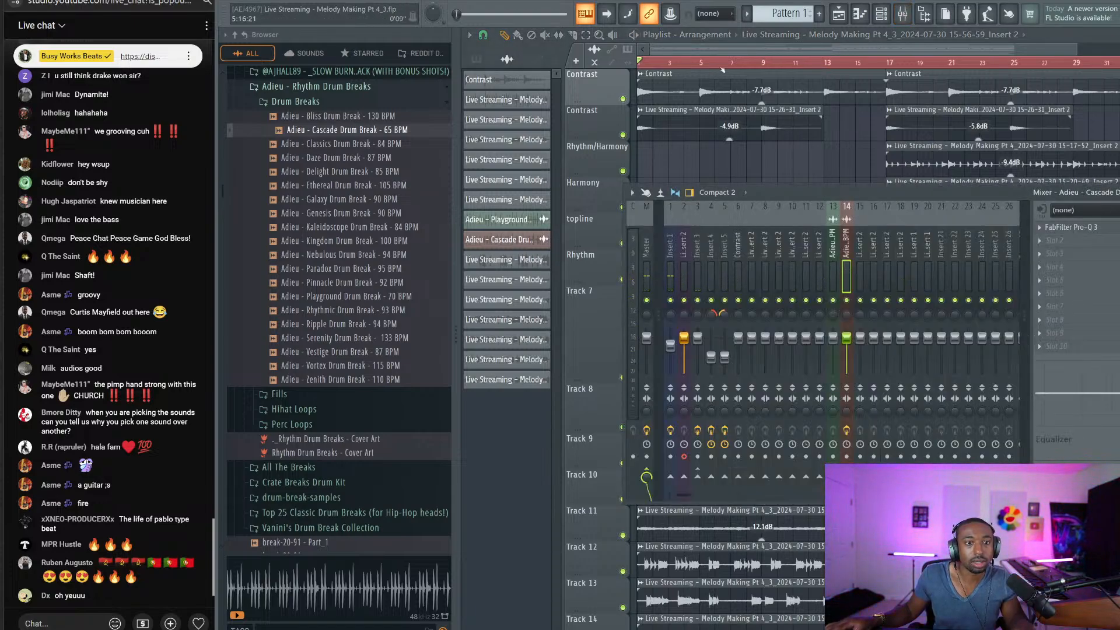
pyautogui.rightClick(845, 178)
pyautogui.press('space')
pyautogui.scroll(-4, 771, 331)
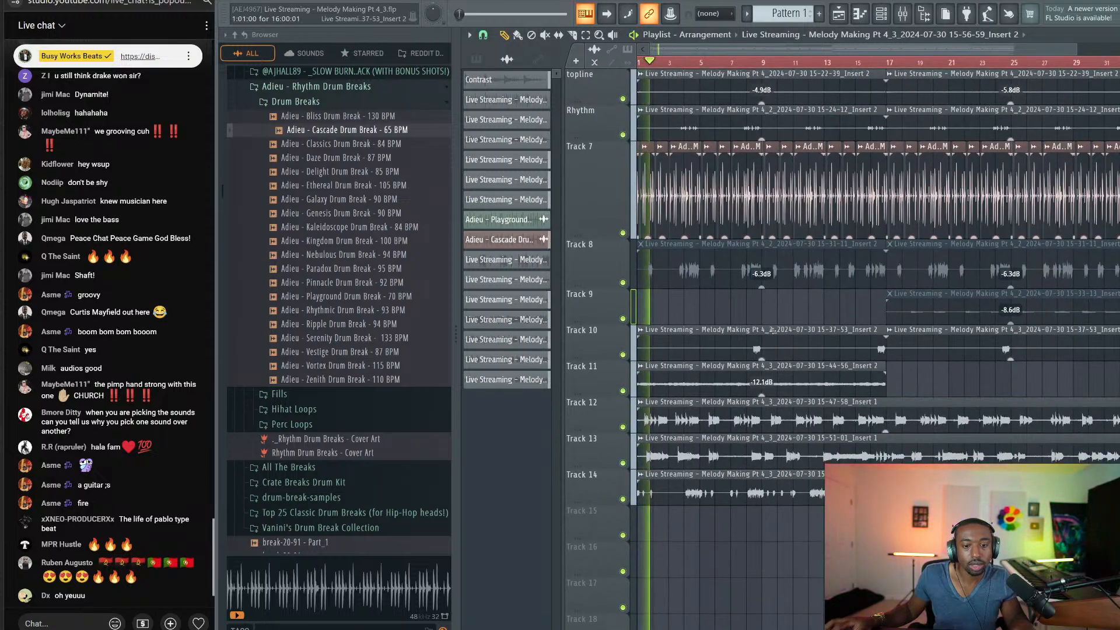
pyautogui.press('space')
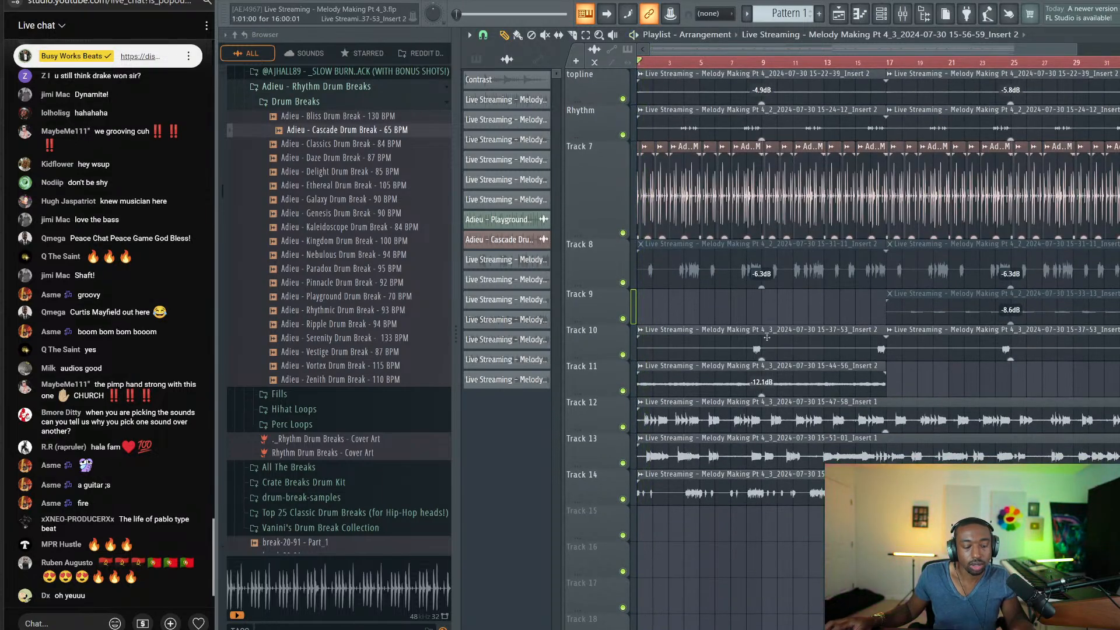
# Step: Solo Track 12, unmute Track 13 alongside it for playback, and check Inserts 4 and 5 in the mixer
pyautogui.press('space')
pyautogui.rightClick(631, 427)
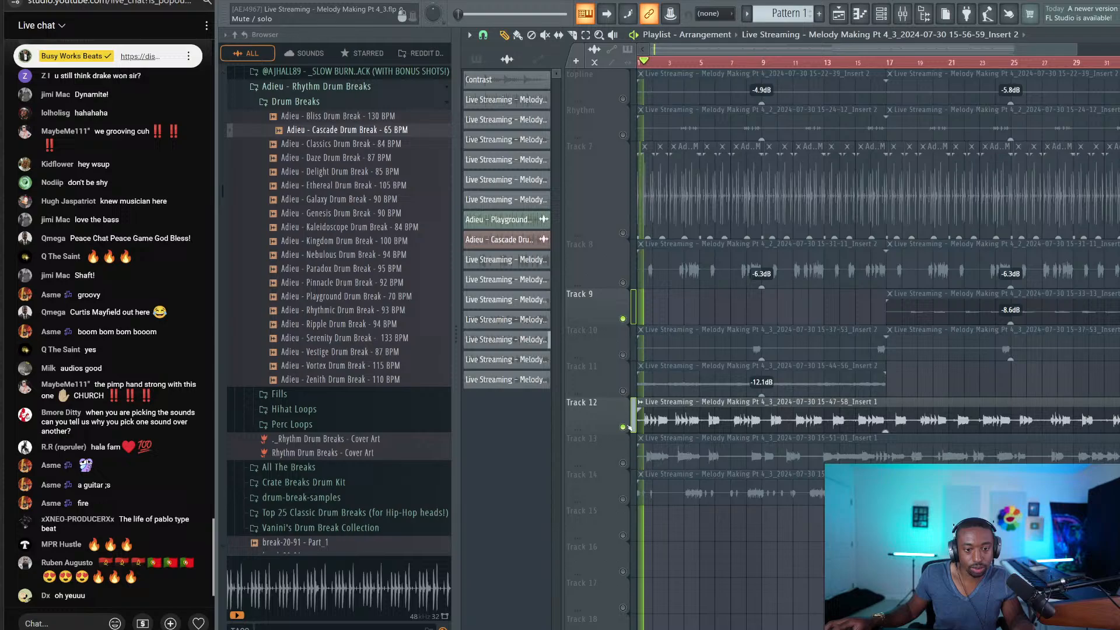
pyautogui.click(630, 461)
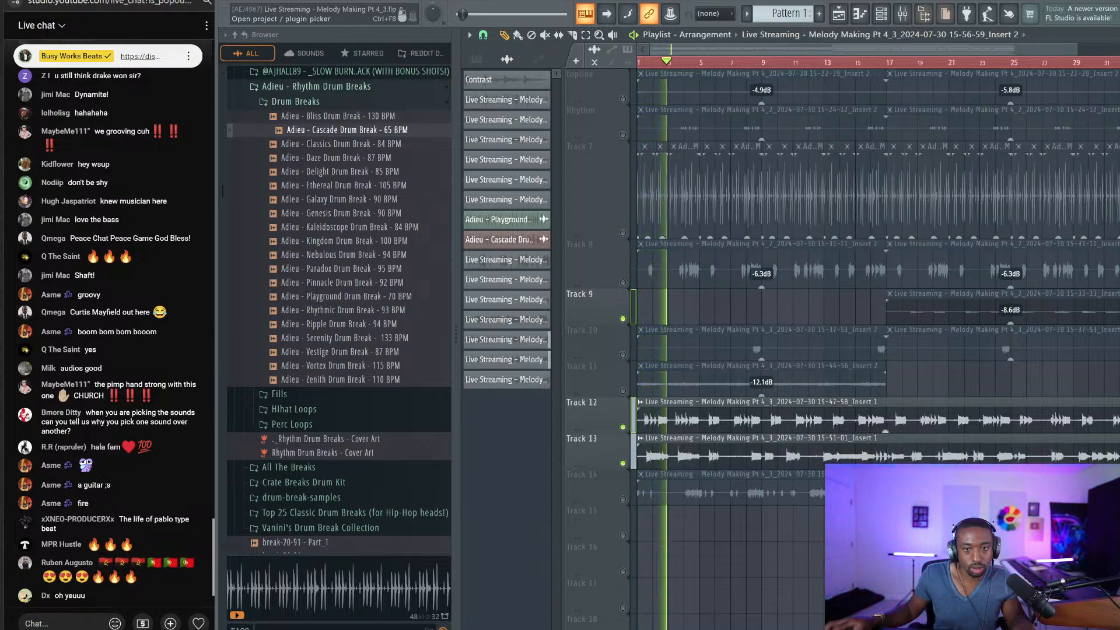
pyautogui.press('space')
pyautogui.click(902, 12)
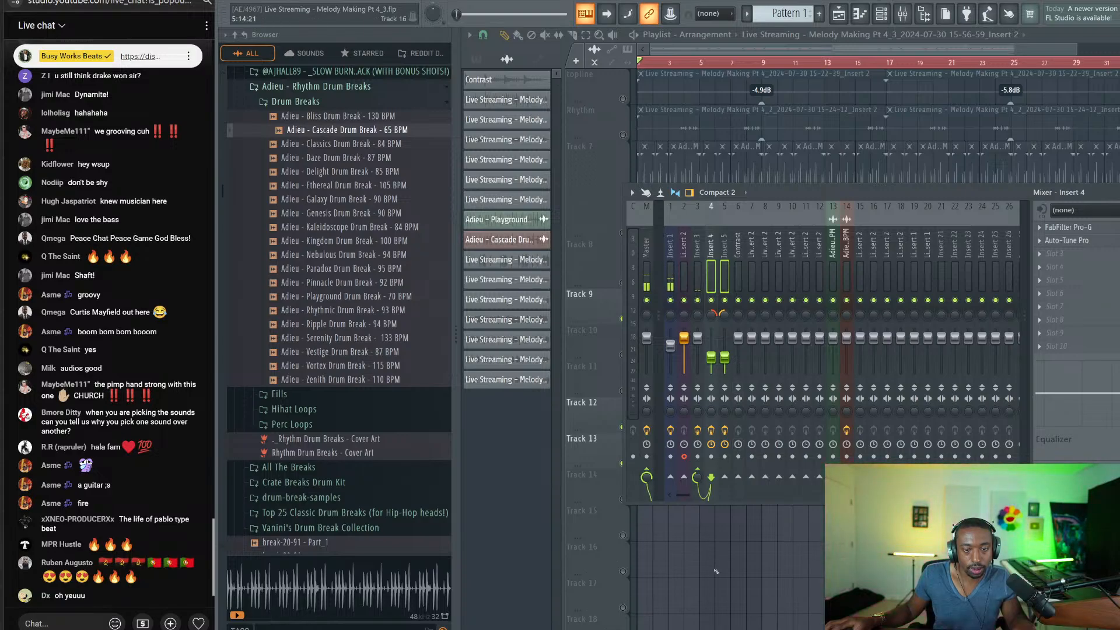
pyautogui.press('F9')
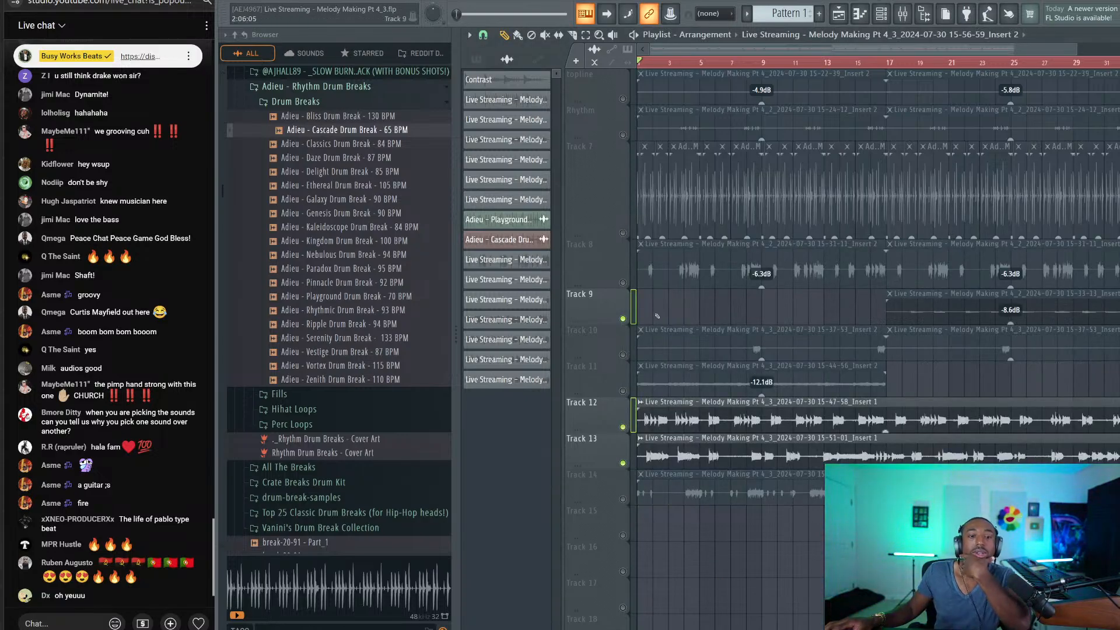
# Step: Toggle Tracks 9 and 12 off and back on alongside Track 13 to compare the layered parts
pyautogui.scroll(1, 607, 403)
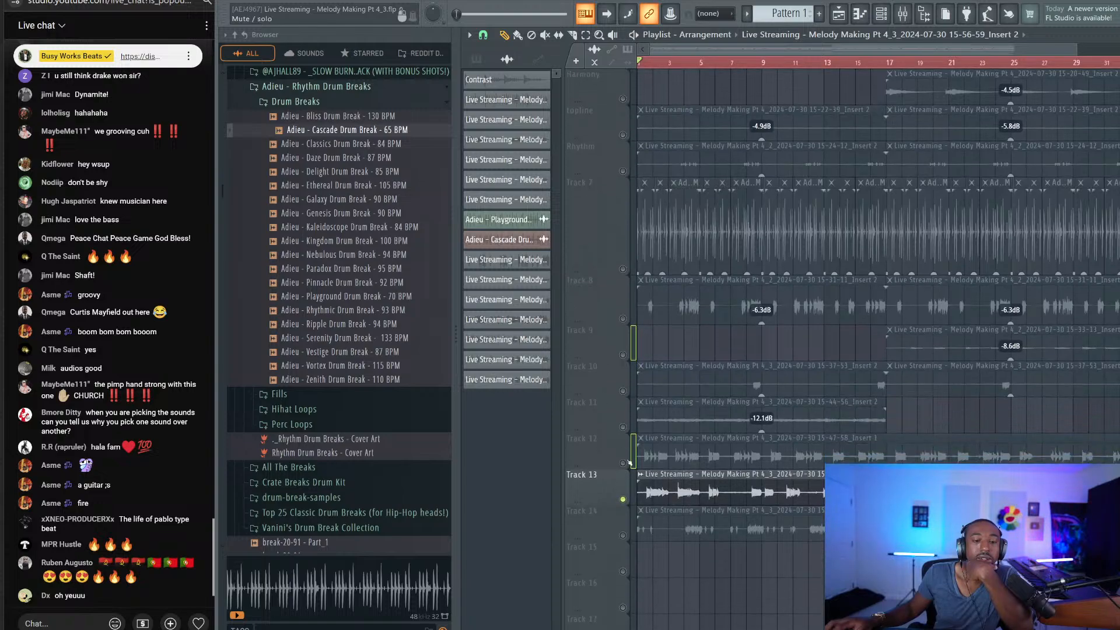
pyautogui.scroll(-2, 612, 437)
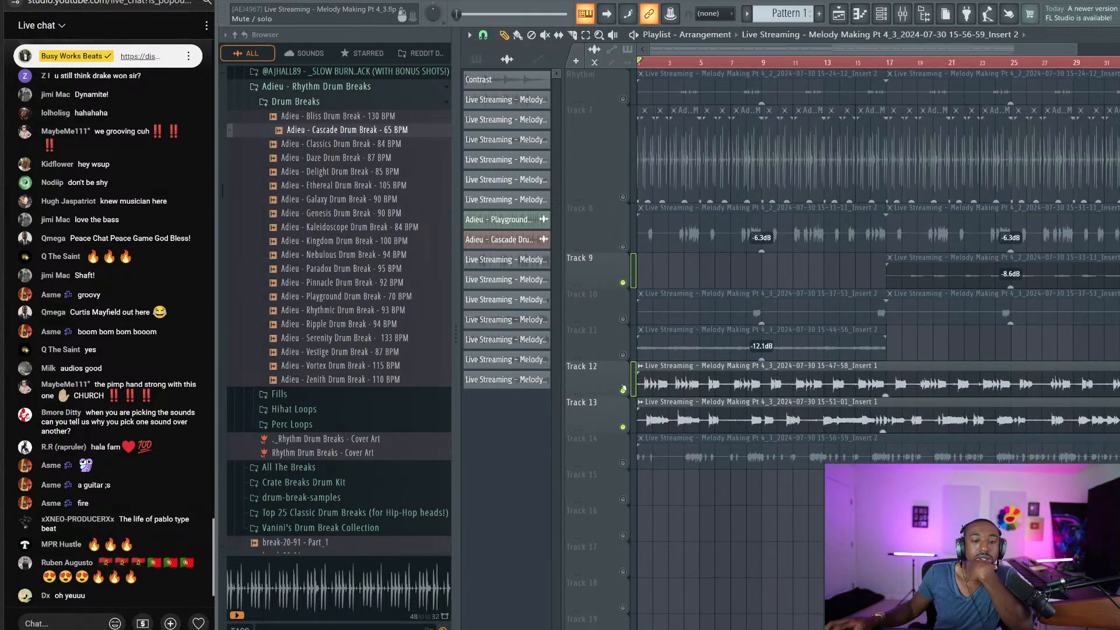
pyautogui.click(624, 283)
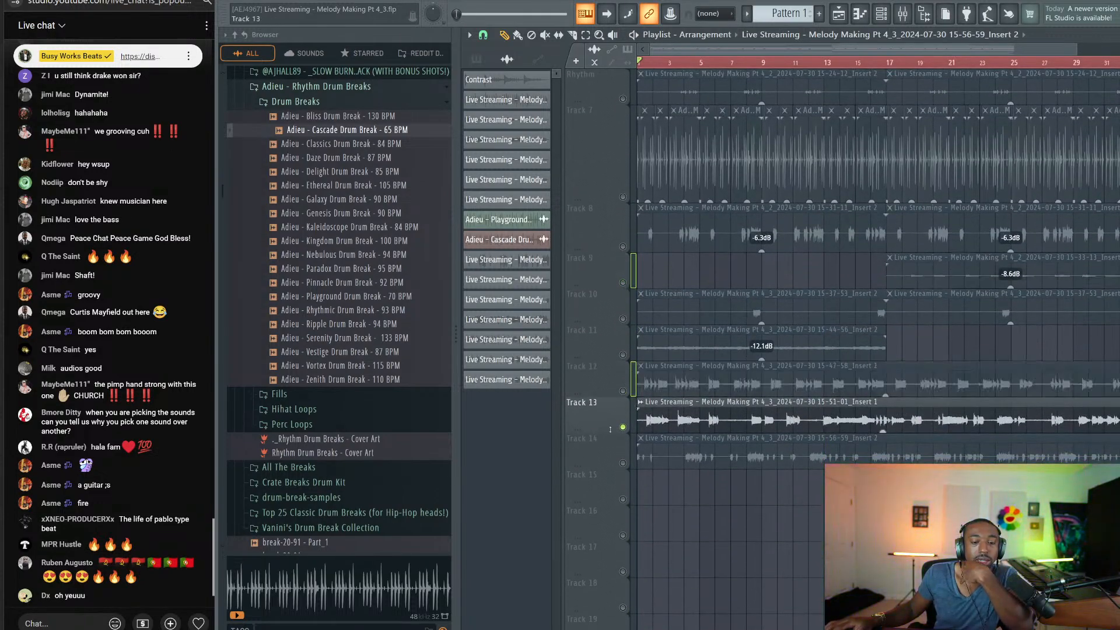
pyautogui.click(623, 391)
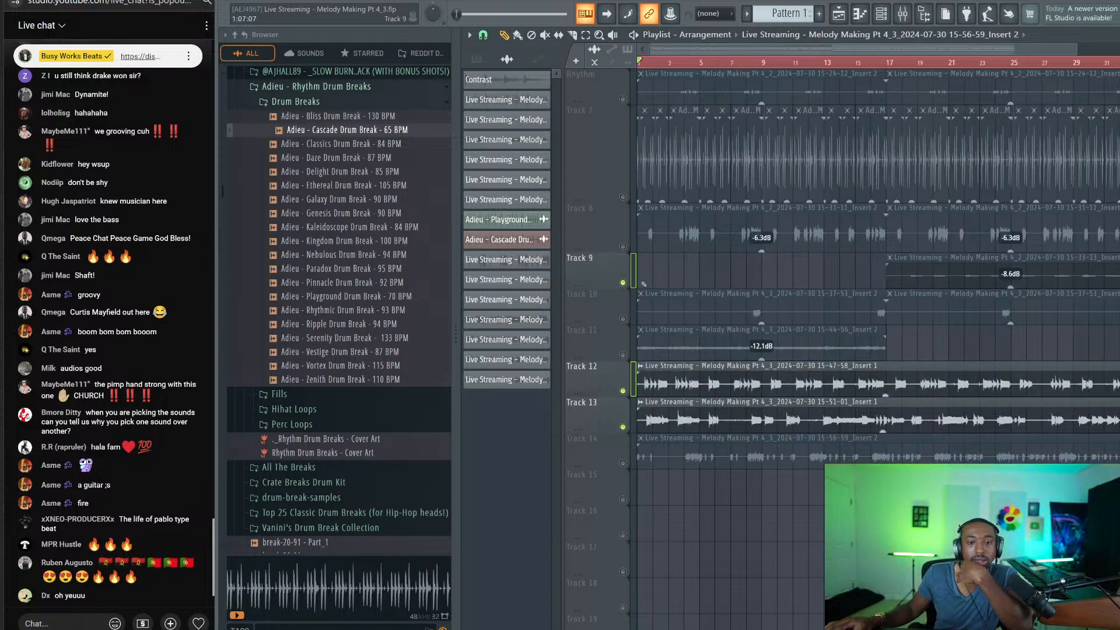
# Step: Consolidate Track 12 over the time selection with the tail set to Cut remainder, and dismiss the Deus ASIO Link Pro window
pyautogui.rightClick(608, 380)
pyautogui.moveTo(659, 543)
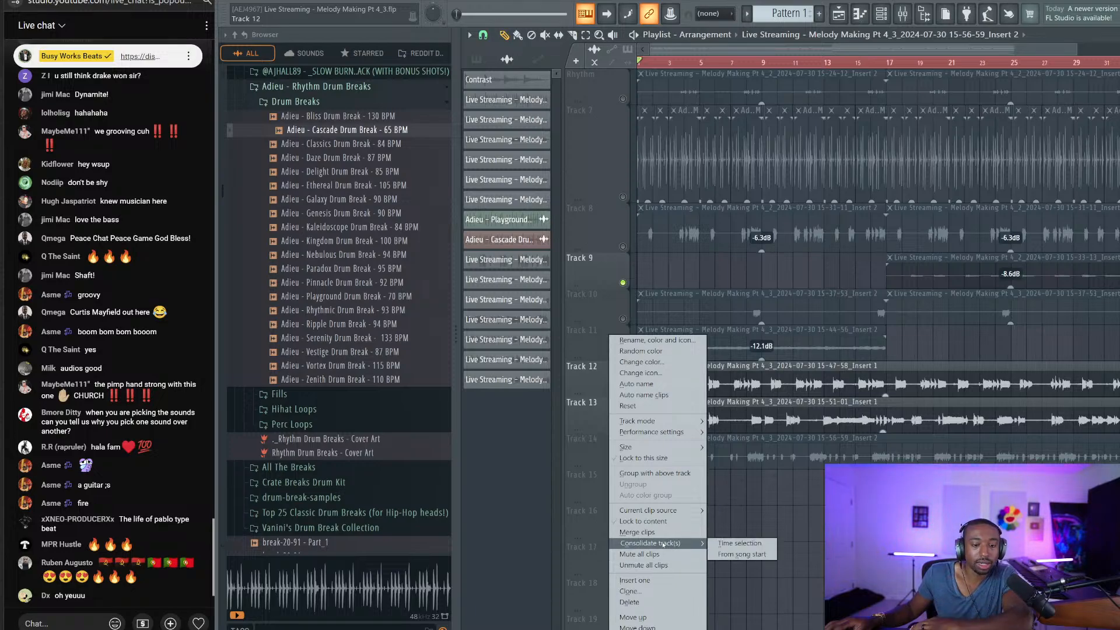
pyautogui.click(714, 543)
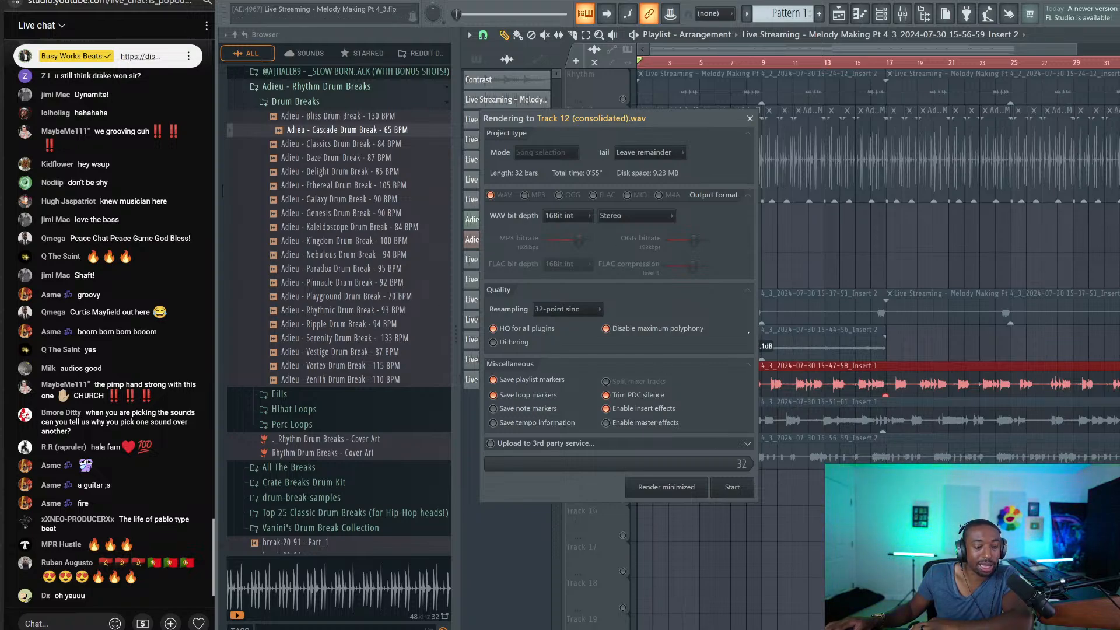
pyautogui.click(647, 152)
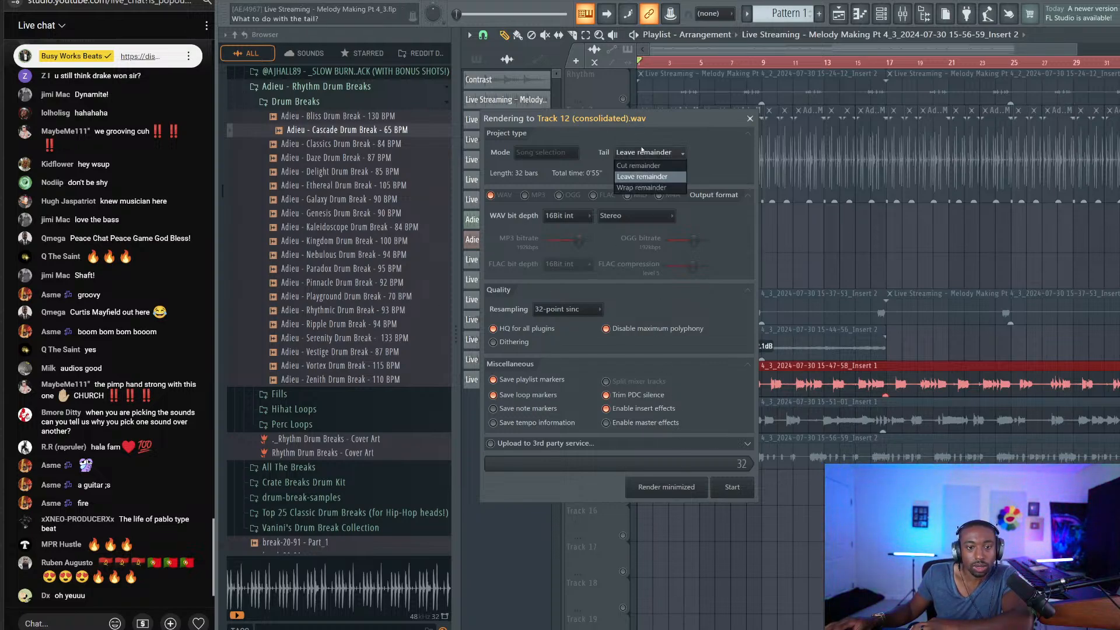
pyautogui.click(648, 166)
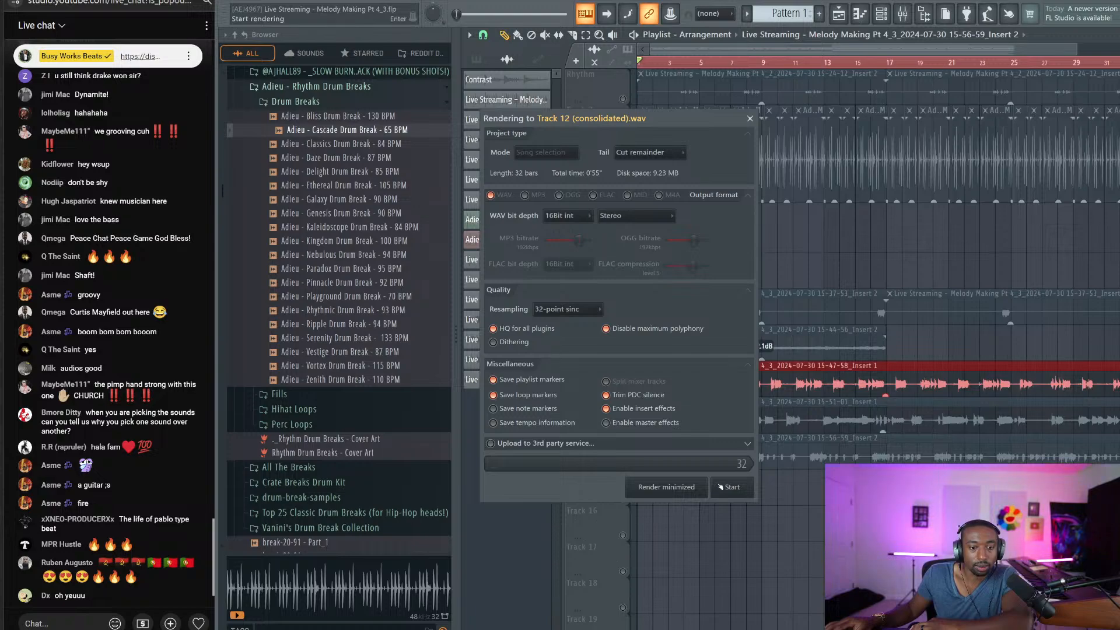
pyautogui.click(729, 486)
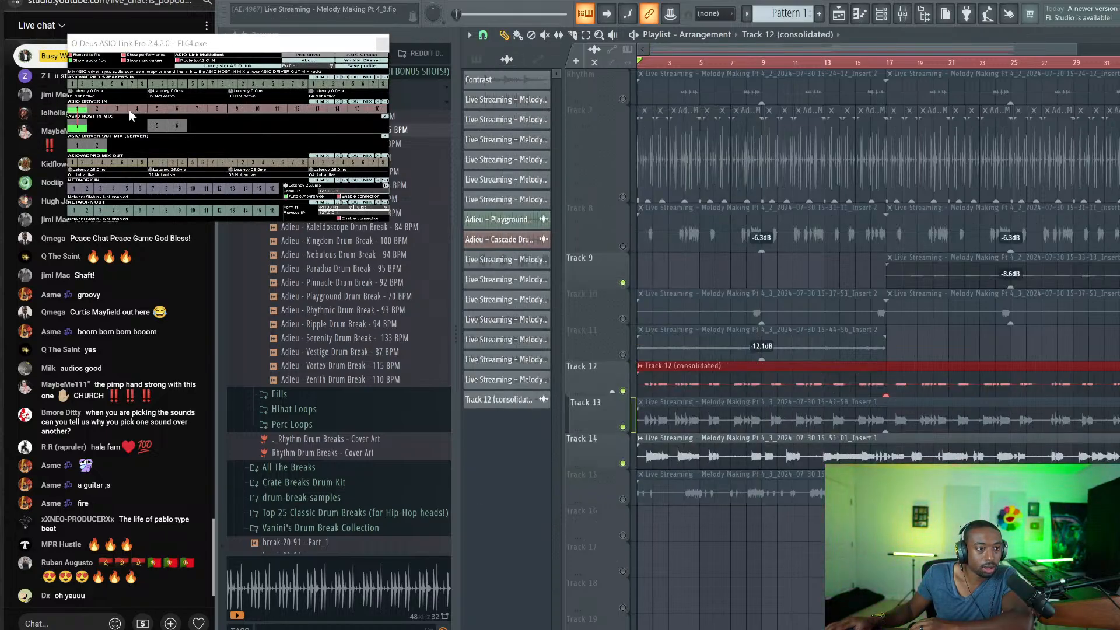
pyautogui.click(383, 44)
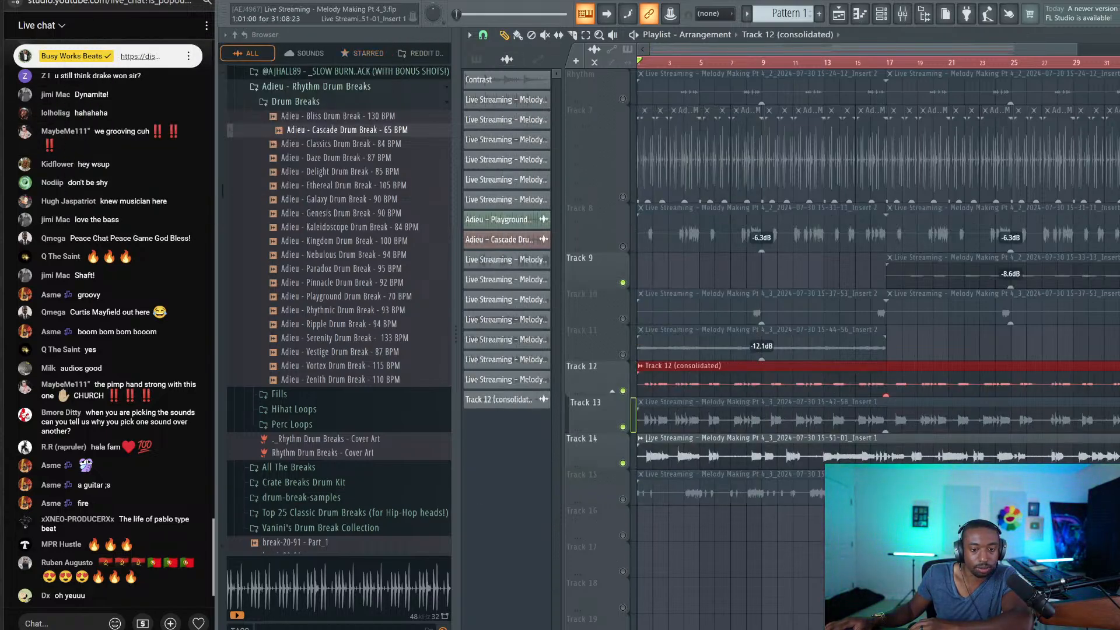
# Step: Rename the consolidated clip on Track 12 as Vox 1
pyautogui.click(642, 366)
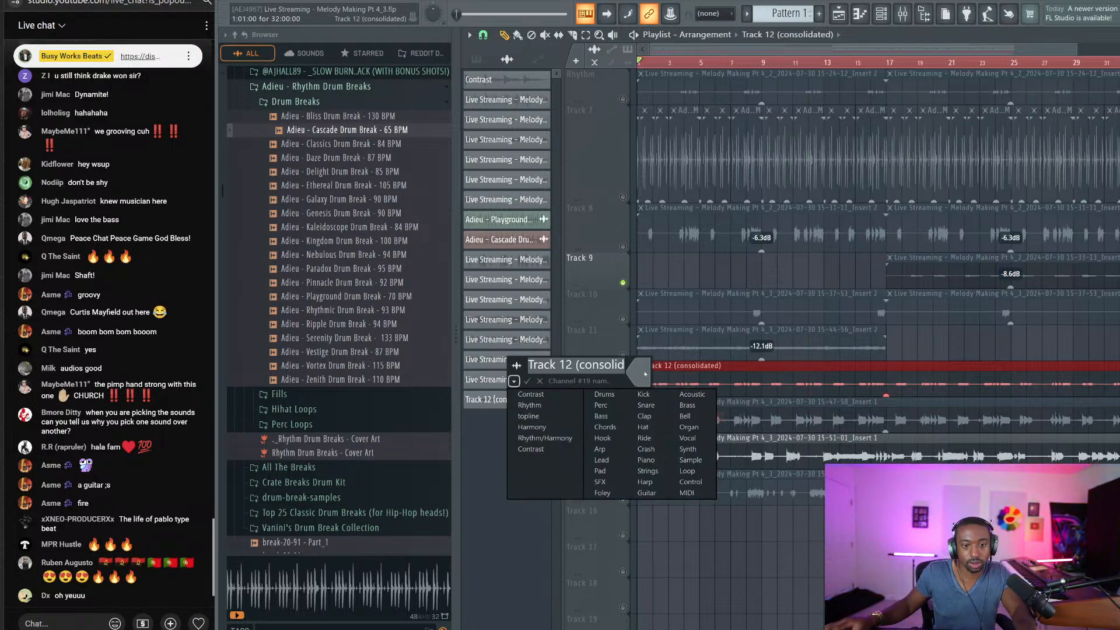
pyautogui.click(676, 416)
pyautogui.hotkey('ctrl', 'a')
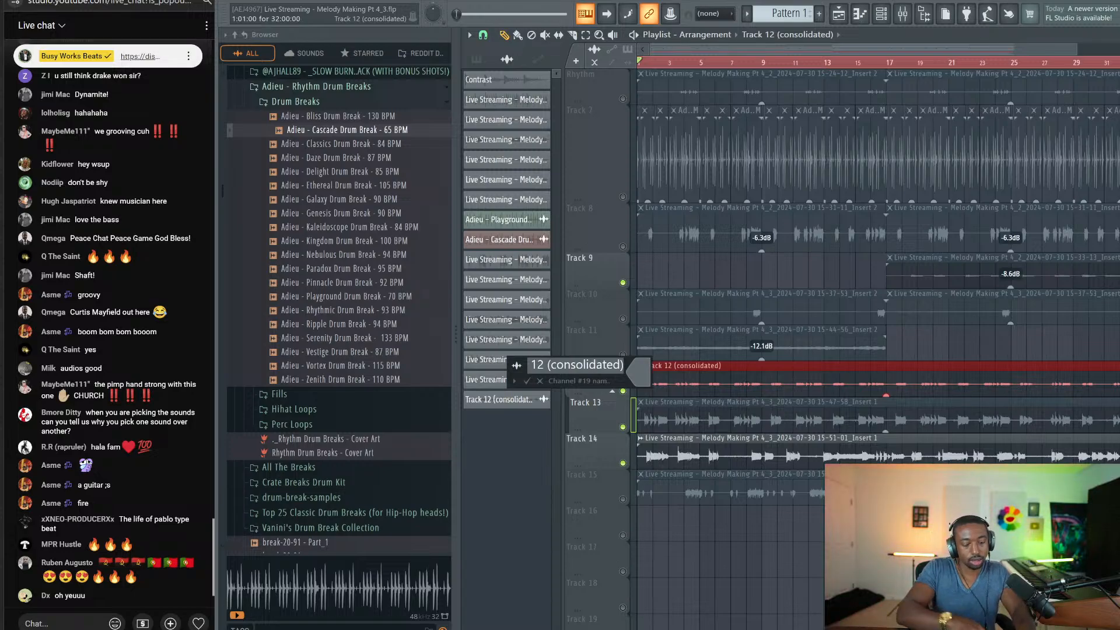
pyautogui.write('Vox 1')
pyautogui.press('Return')
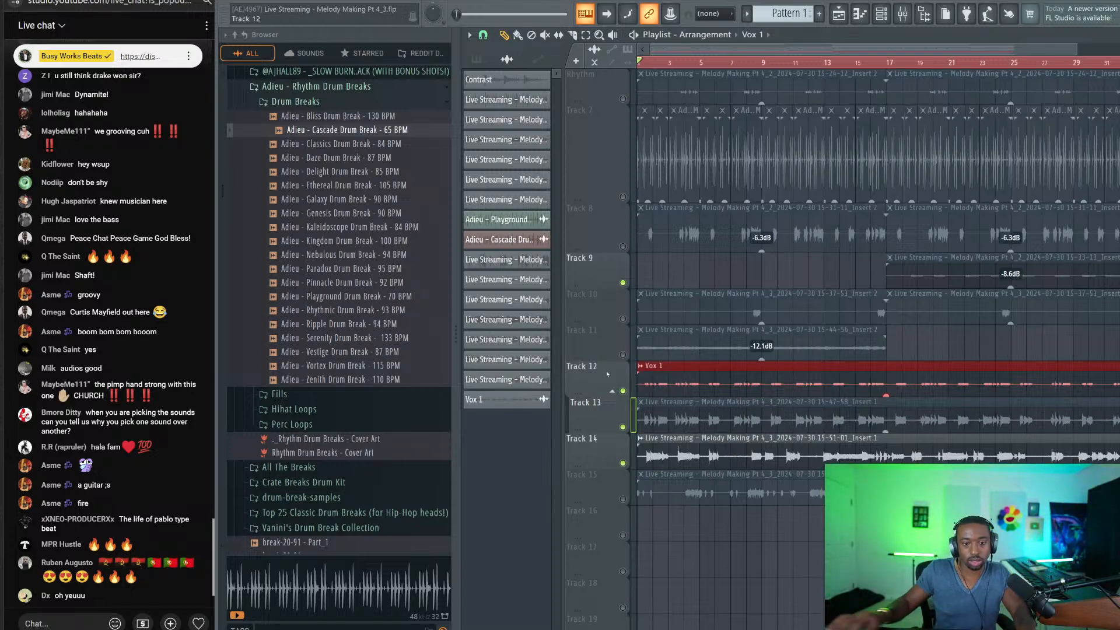
# Step: Consolidate Track 14 over the time selection, keeping Cut remainder as the tail option
pyautogui.rightClick(601, 459)
pyautogui.moveTo(670, 543)
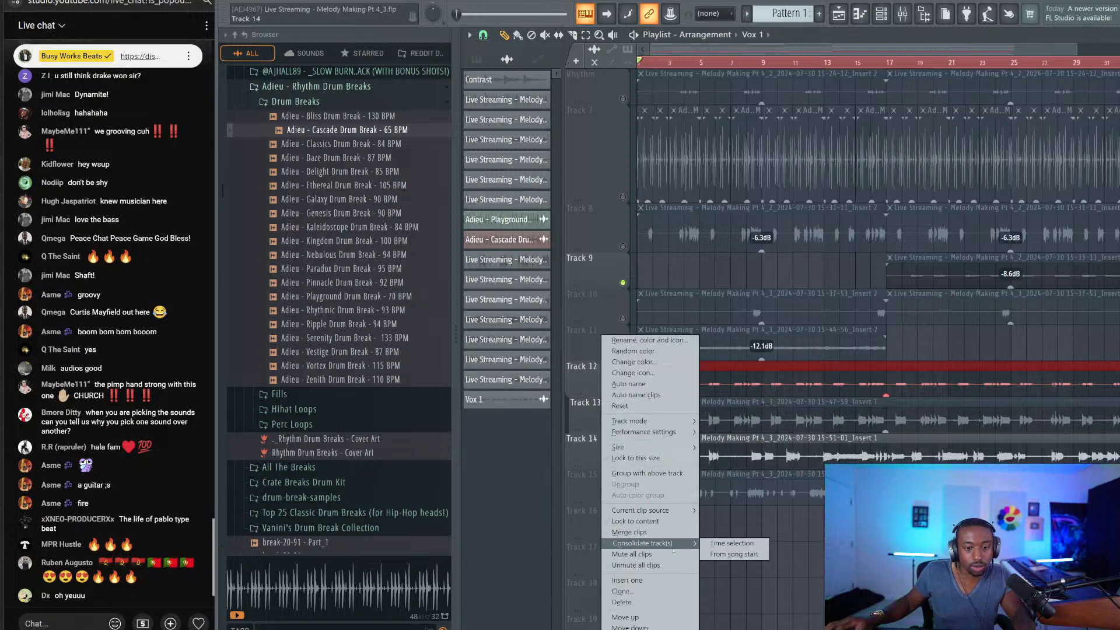
pyautogui.click(734, 543)
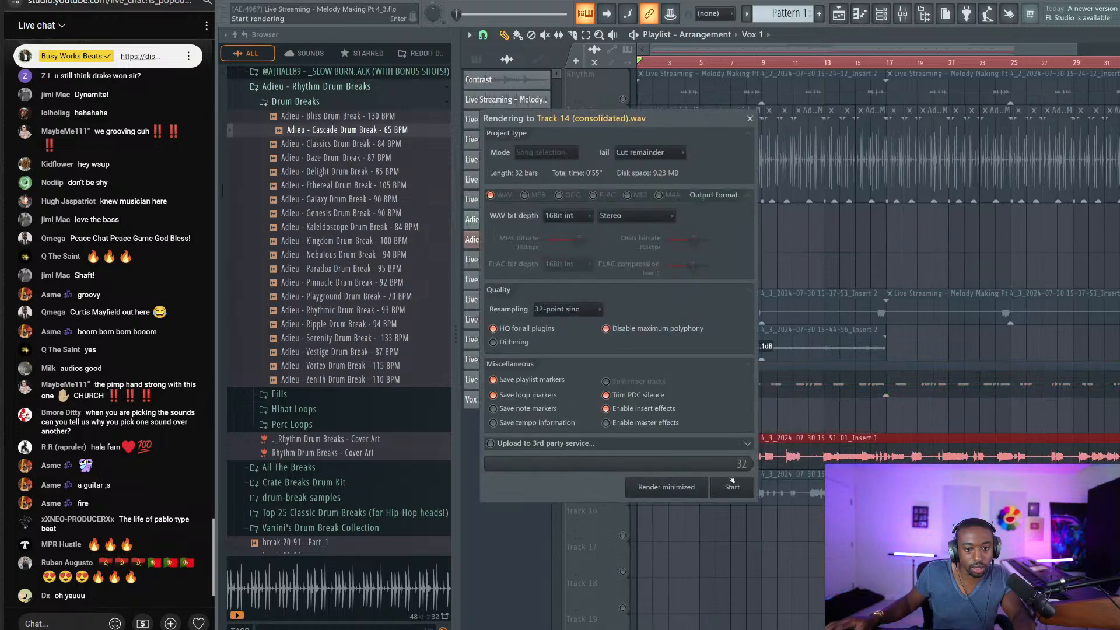
pyautogui.click(732, 485)
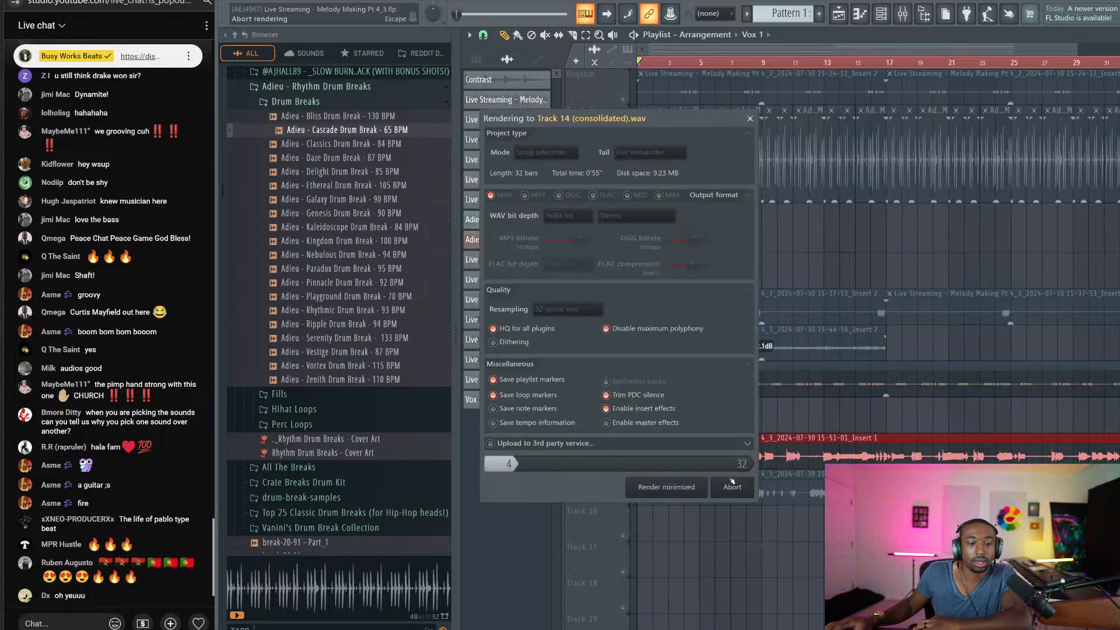
pyautogui.hotkey('alt', 'Tab')
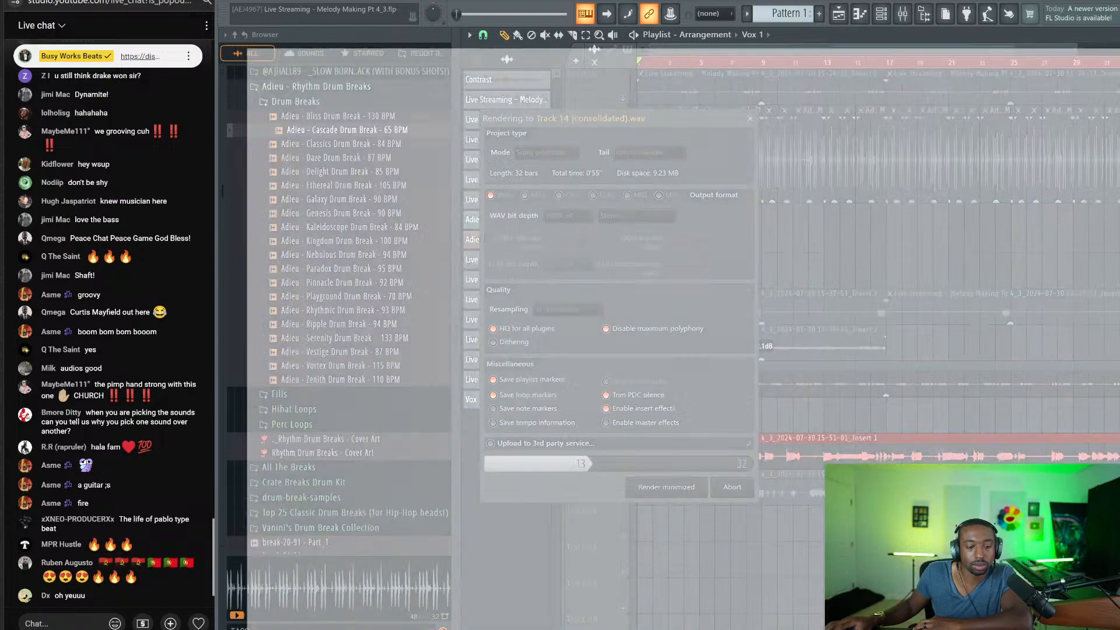
pyautogui.hotkey('alt', 'Tab')
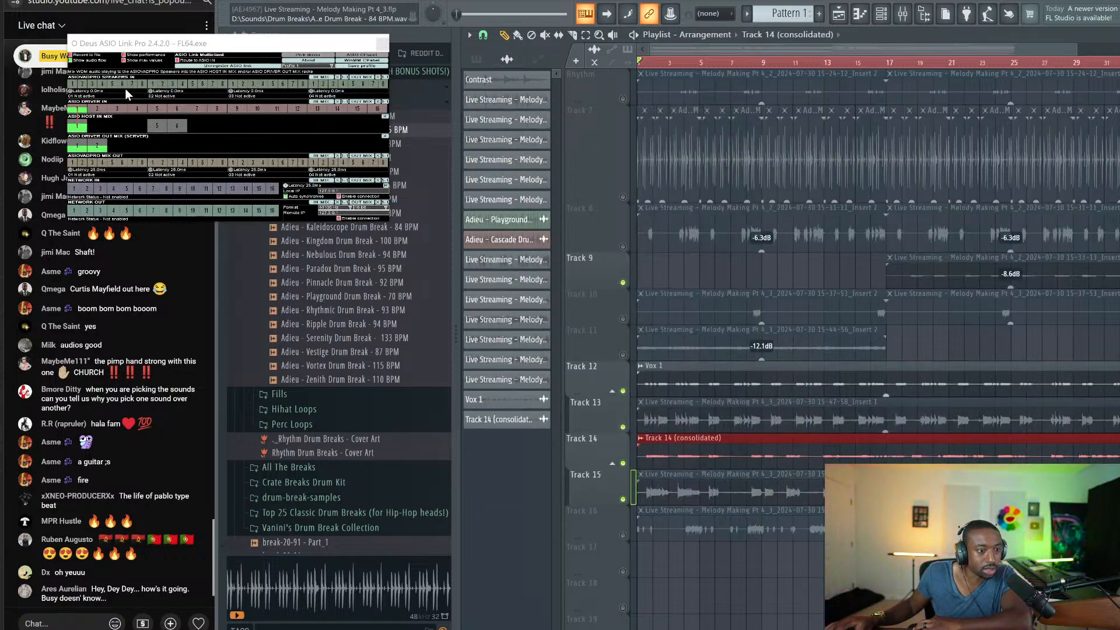
# Step: Read back through the live chat history, clearing the Deus ASIO Link Pro window out of the way
pyautogui.moveTo(134, 43); pyautogui.dragTo(581, 161)
pyautogui.scroll(3, 175, 443)
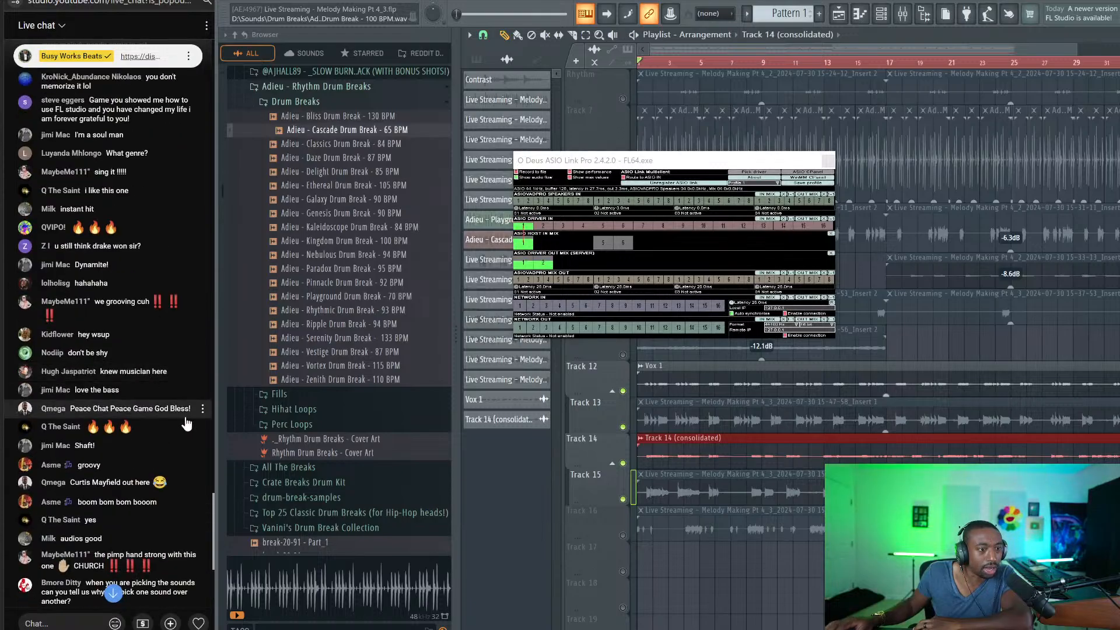
pyautogui.scroll(10, 160, 403)
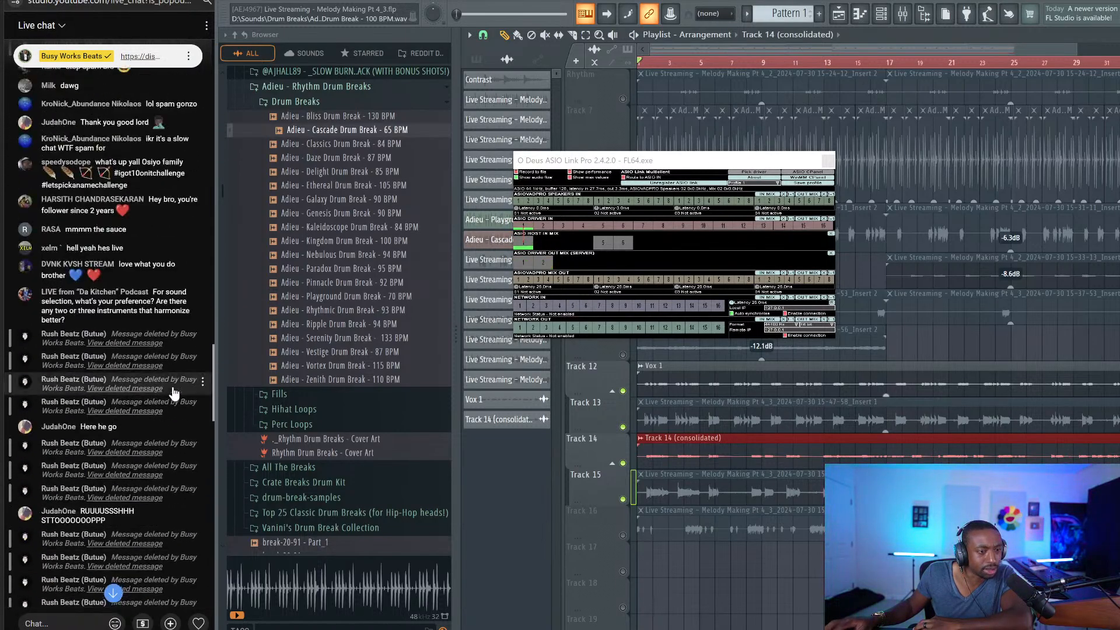
pyautogui.scroll(8, 147, 420)
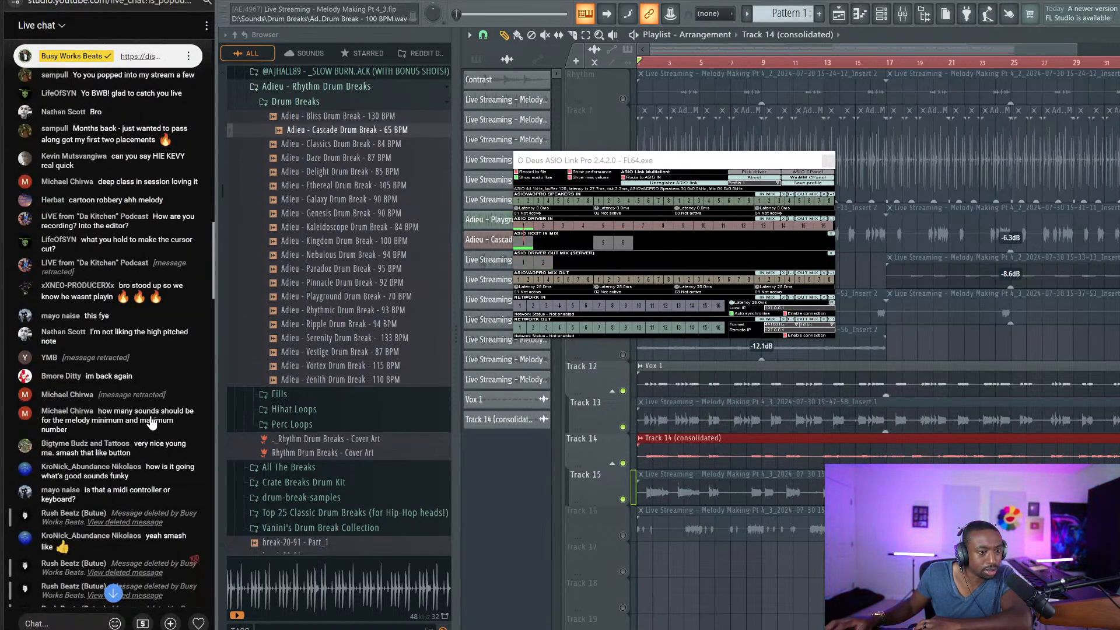
pyautogui.scroll(10, 150, 421)
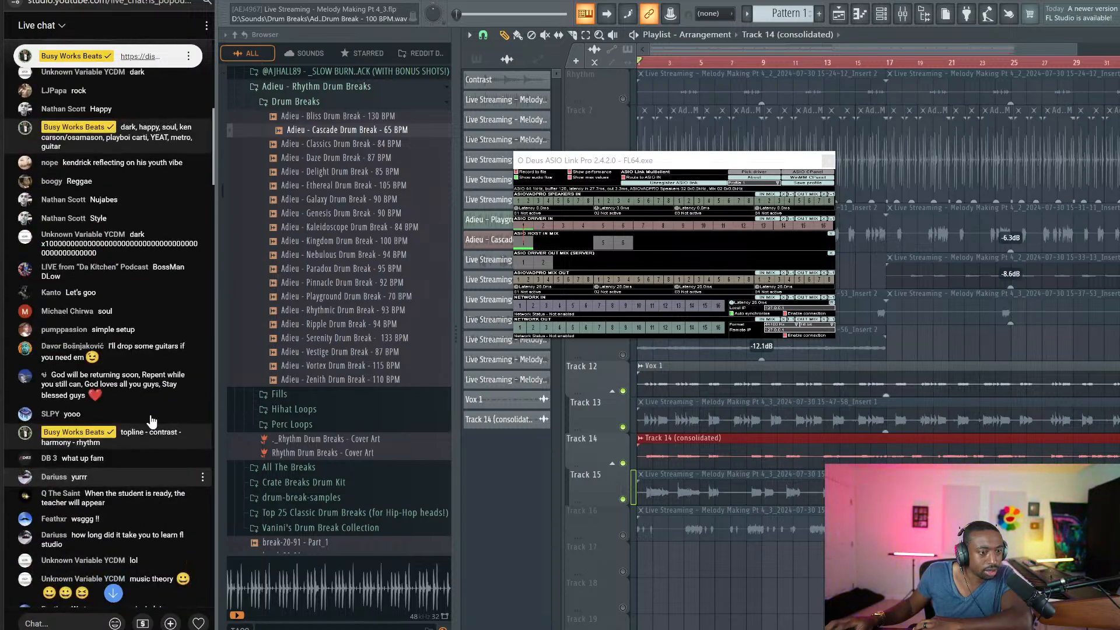
pyautogui.scroll(-15, 150, 421)
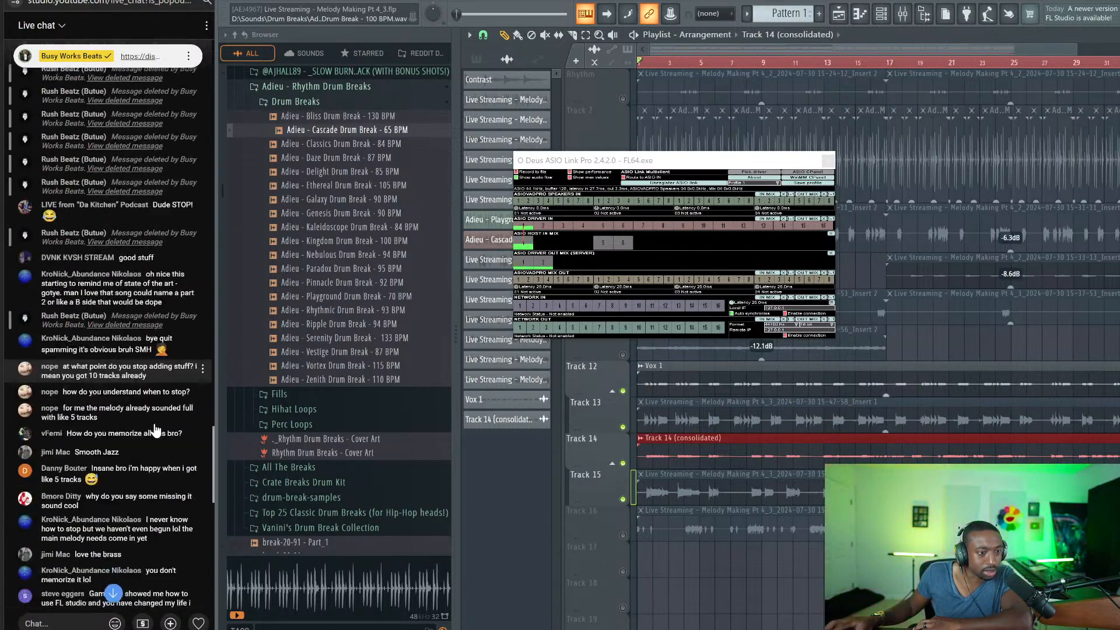
pyautogui.scroll(-10, 155, 429)
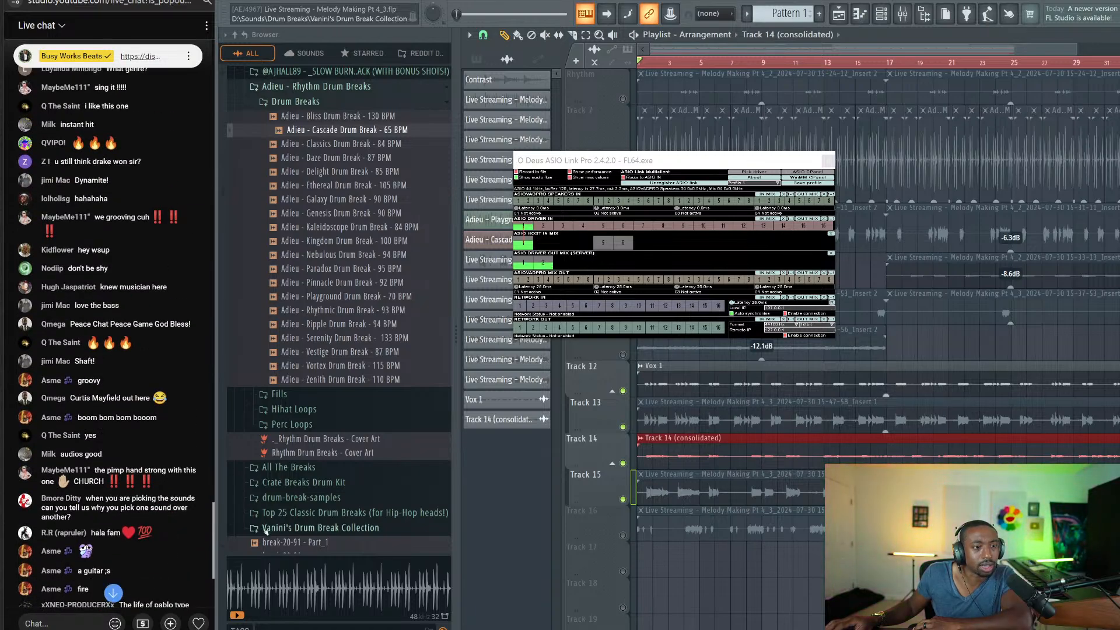
pyautogui.scroll(5, 168, 502)
pyautogui.scroll(17, 171, 501)
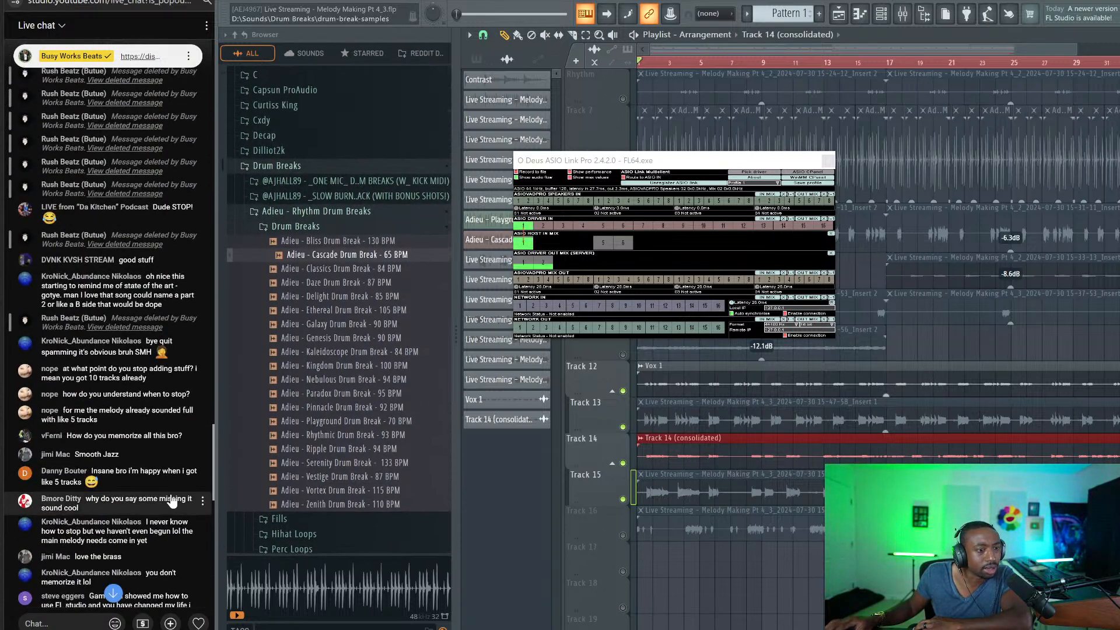
pyautogui.scroll(15, 170, 501)
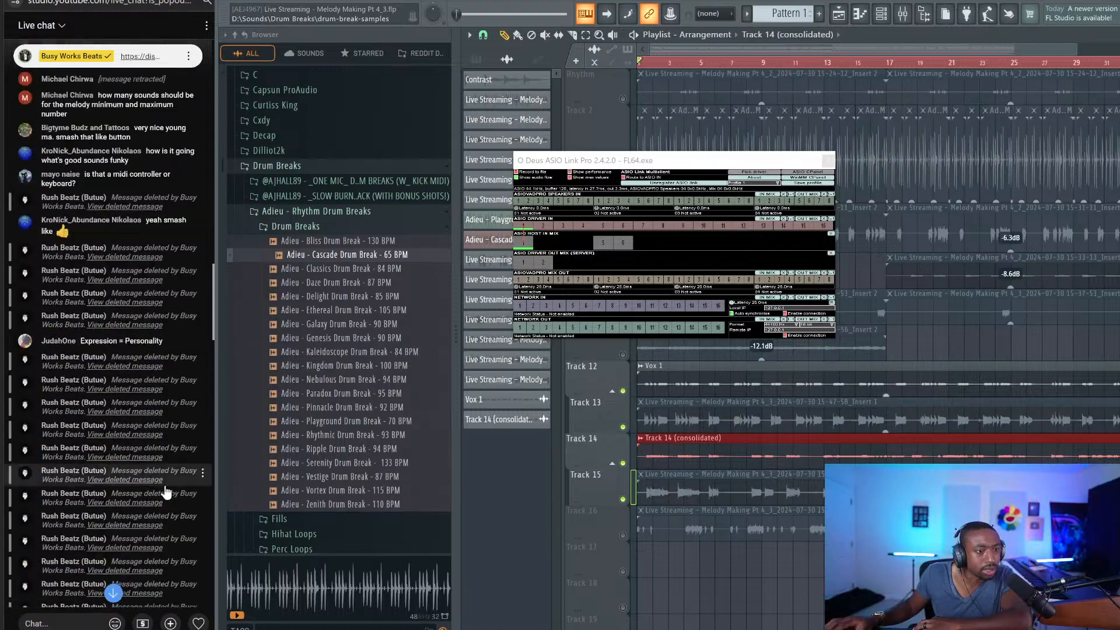
pyautogui.scroll(10, 166, 492)
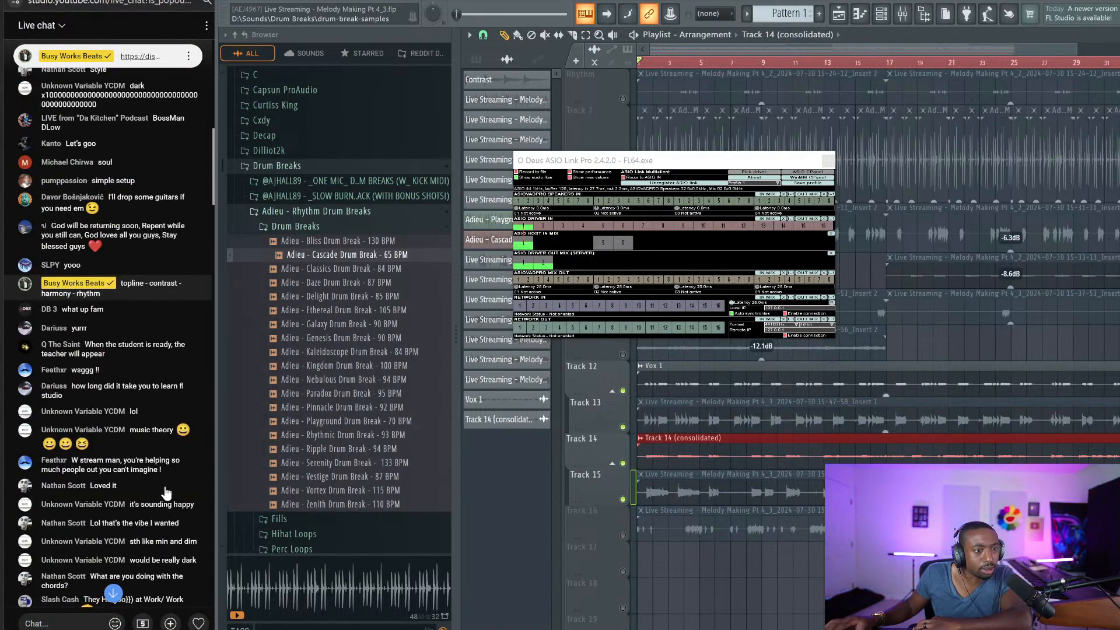
pyautogui.scroll(-20, 166, 492)
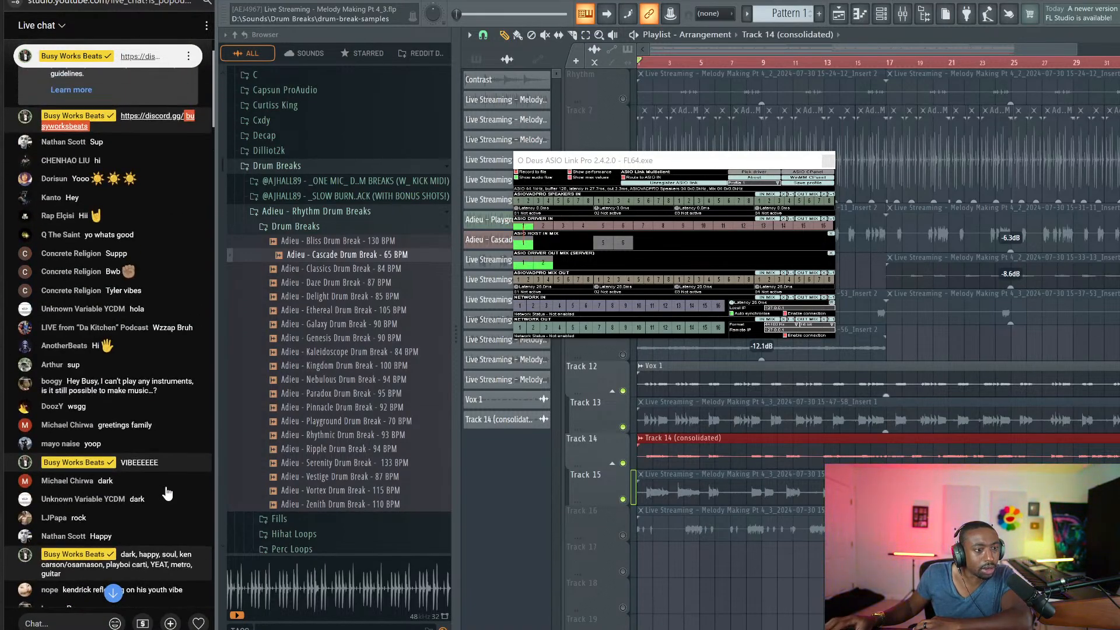
pyautogui.scroll(-20, 143, 499)
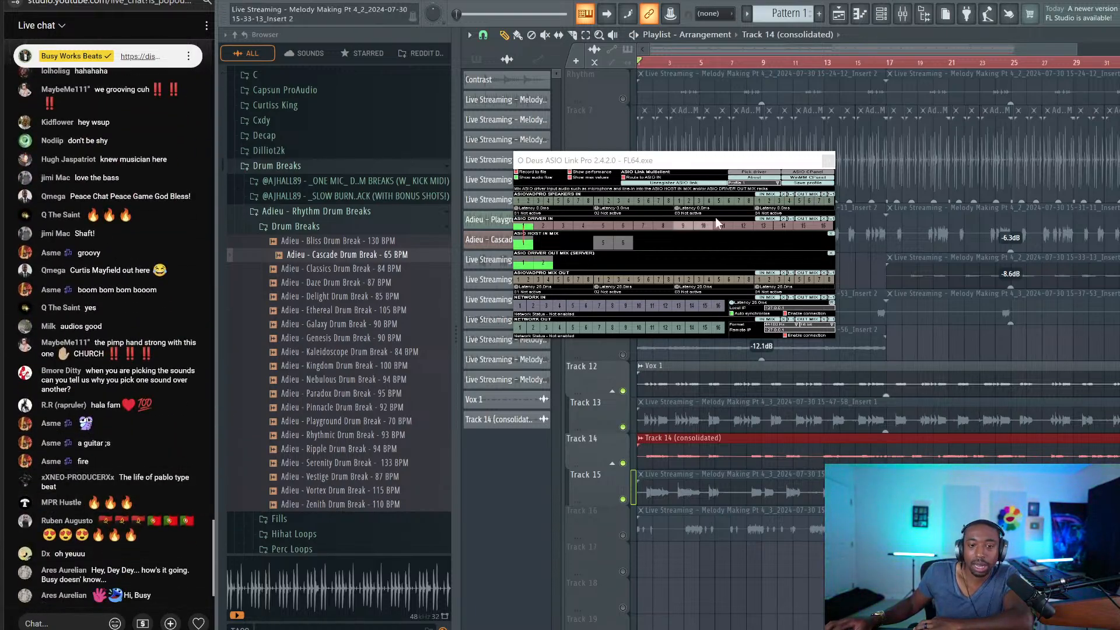
pyautogui.click(828, 159)
# Step: Deselect the consolidated clip, switch all audio clips in the project to stretch mode, and accept the confirmation
pyautogui.hotkey('ctrl', 'd')
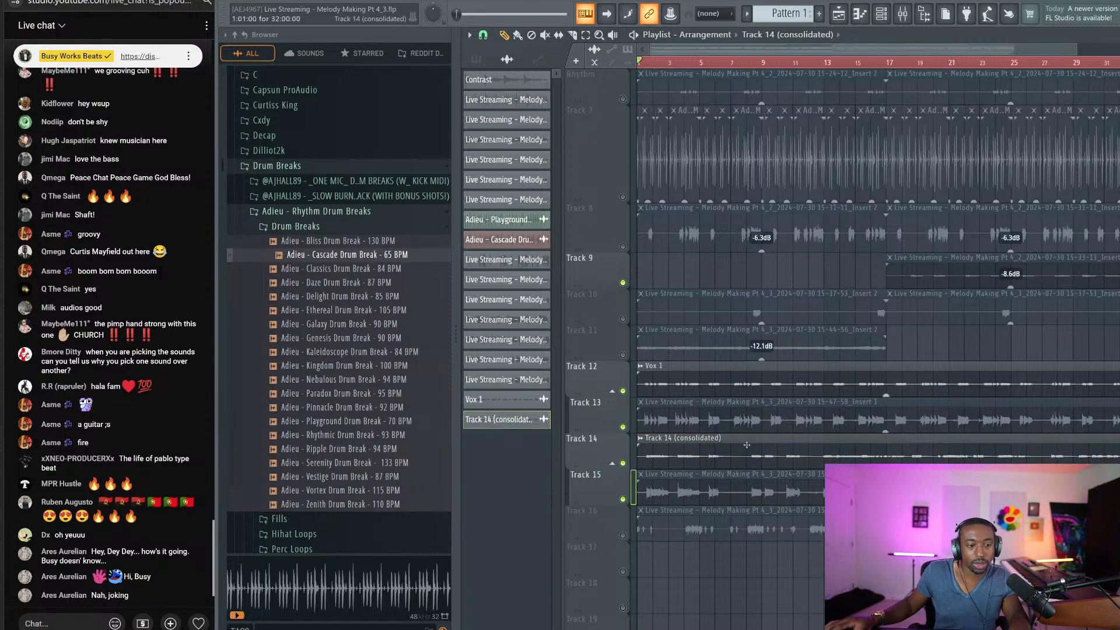
pyautogui.click(354, 1)
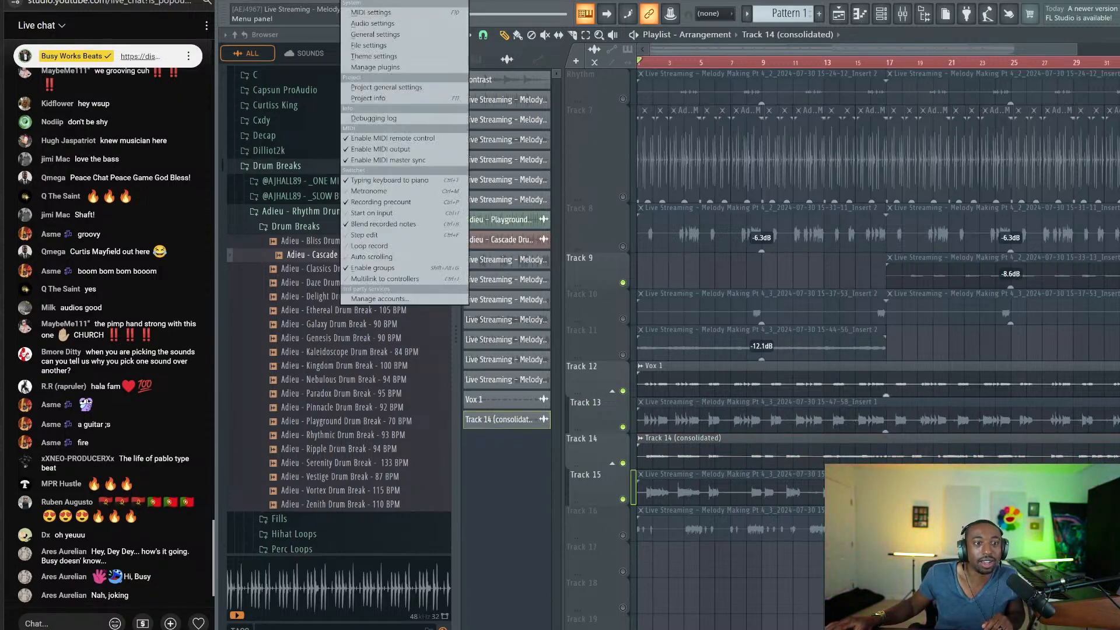
pyautogui.moveTo(385, 1)
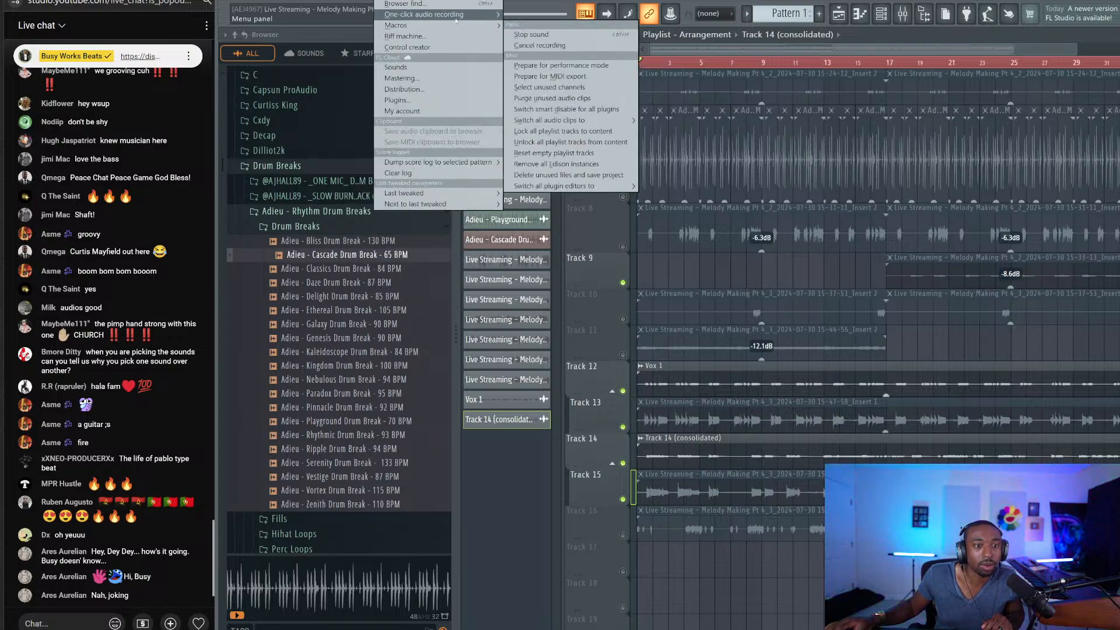
pyautogui.moveTo(467, 26)
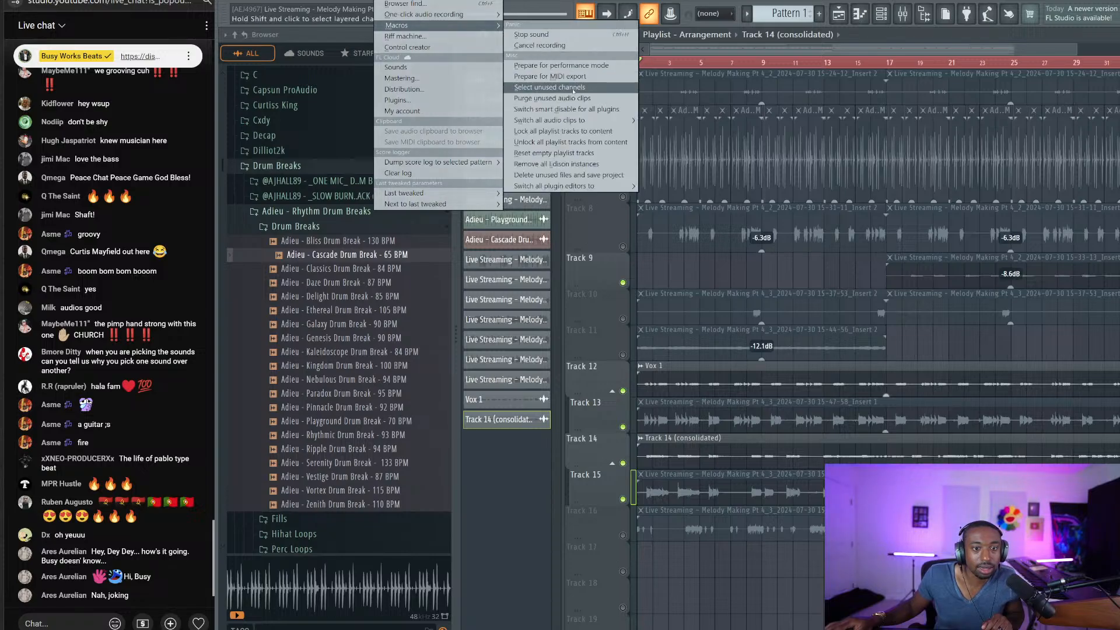
pyautogui.moveTo(564, 122)
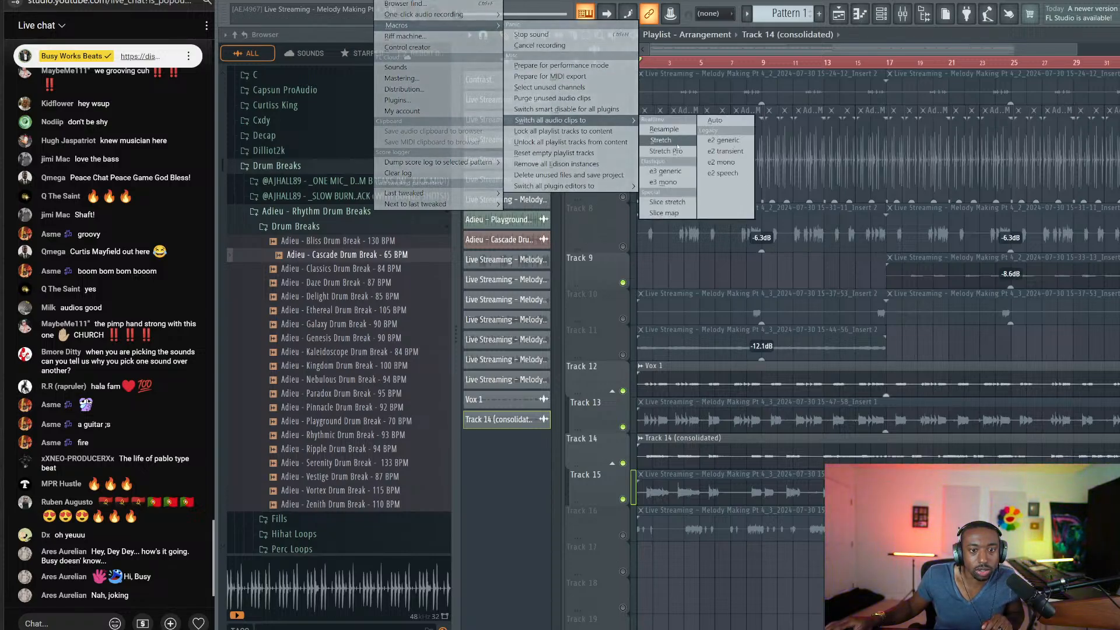
pyautogui.click(659, 140)
pyautogui.click(725, 353)
# Step: Switch all audio clips in the project to the Resample stretch mode and accept the confirmation
pyautogui.click(385, 1)
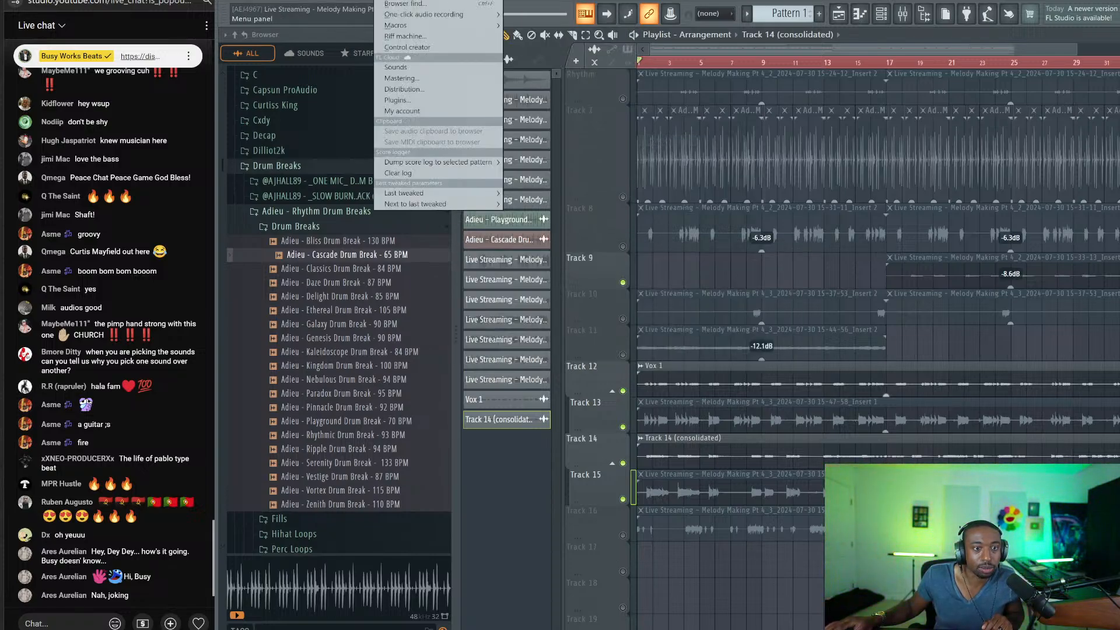
pyautogui.moveTo(420, 24)
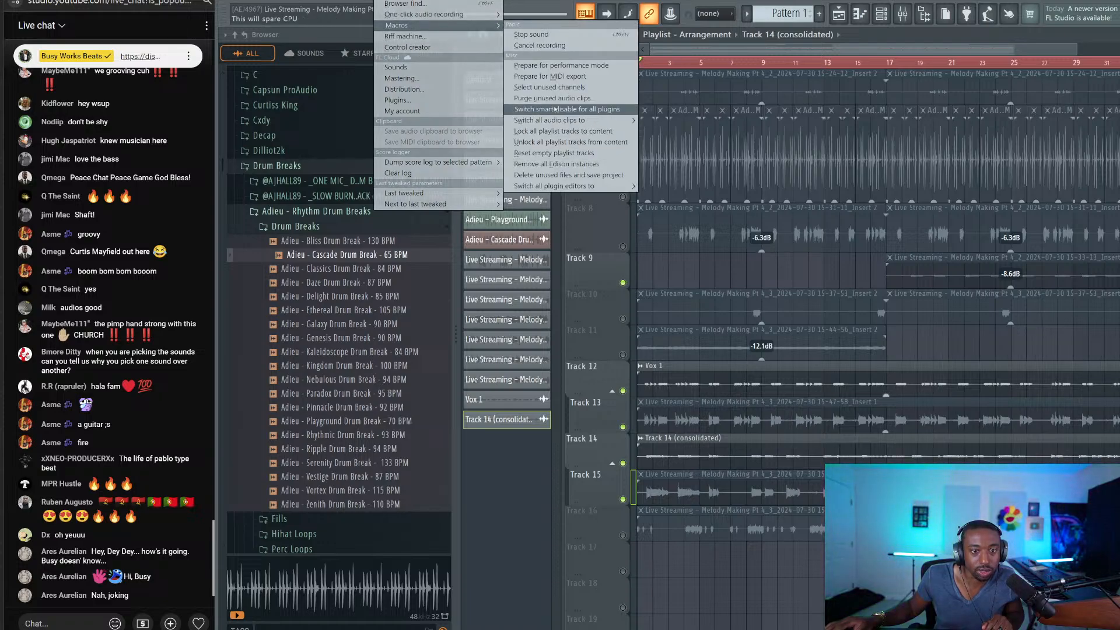
pyautogui.moveTo(569, 120)
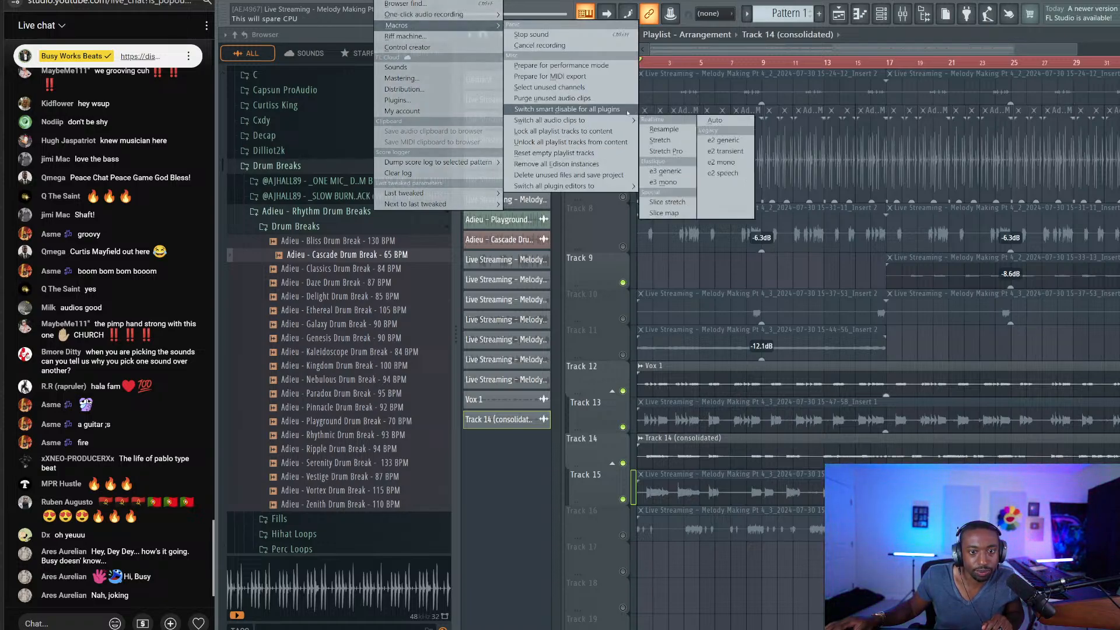
pyautogui.click(668, 130)
pyautogui.click(727, 356)
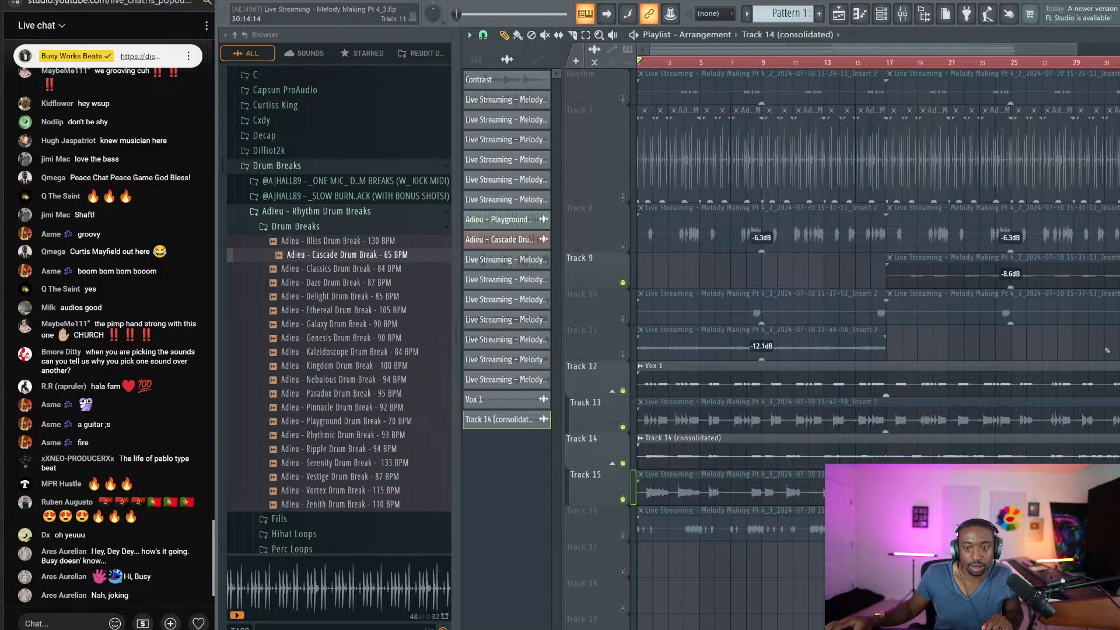
# Step: Open the Vox 1 clip's channel settings and route it to free mixer track 21
pyautogui.click(762, 379)
pyautogui.doubleClick(761, 379)
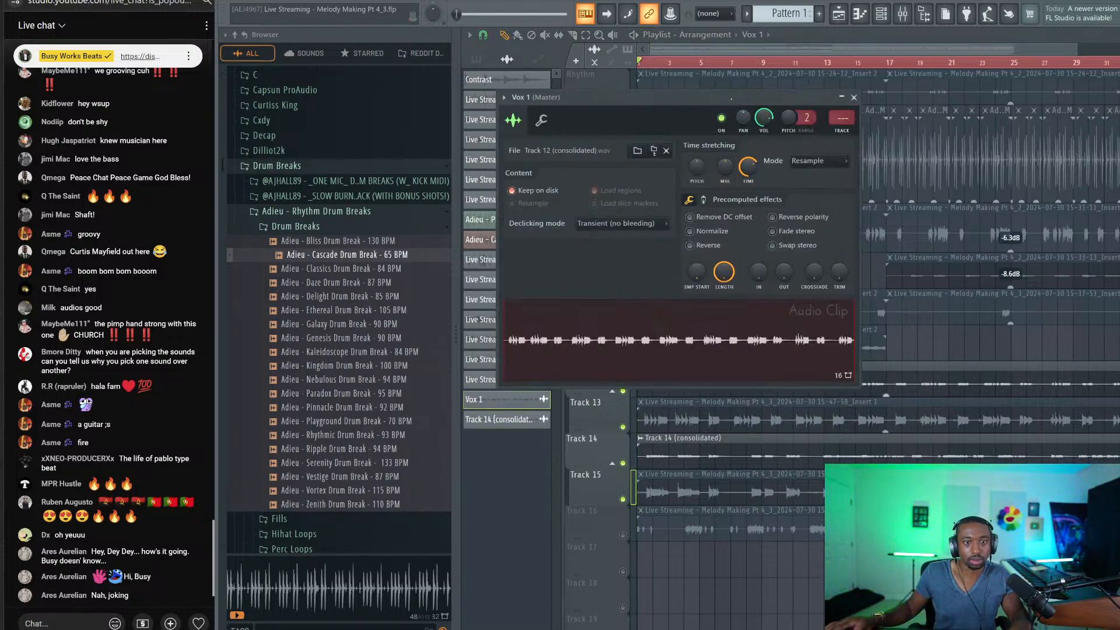
pyautogui.hotkey('ctrl', 'l')
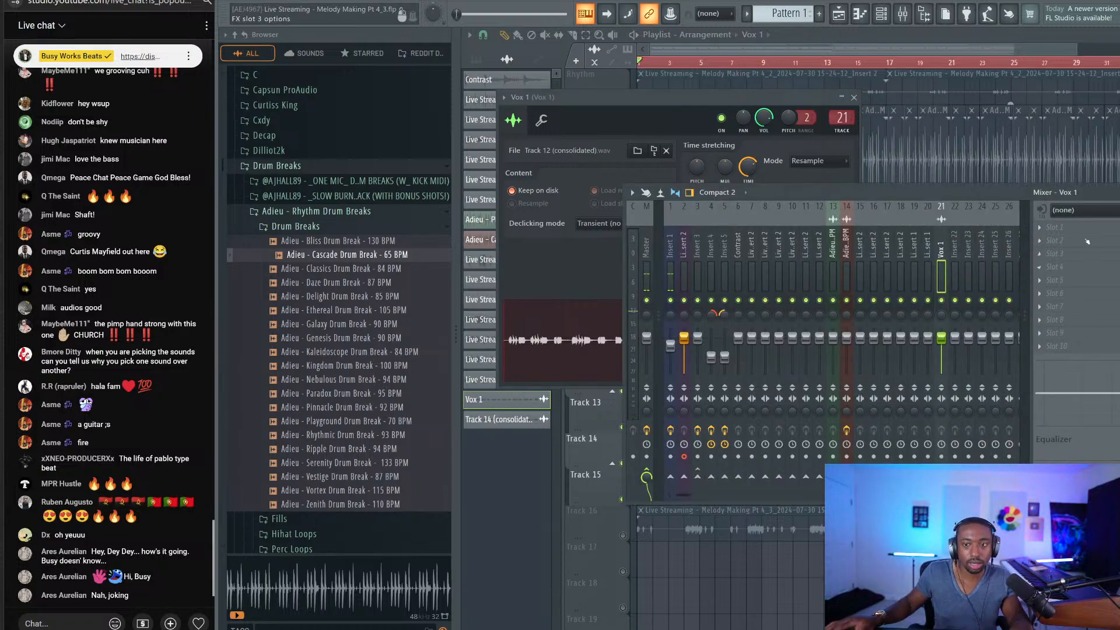
pyautogui.click(1119, 193)
# Step: Open the Track 14 (consolidated) clip's channel settings and route it to free mixer track 22
pyautogui.doubleClick(707, 458)
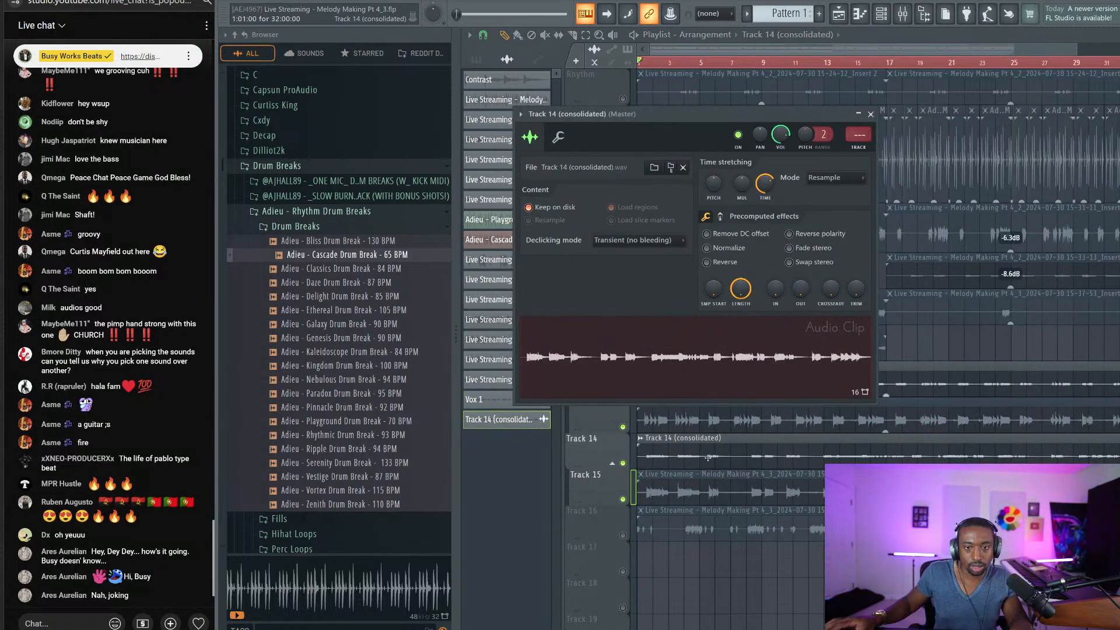
pyautogui.hotkey('ctrl', 'l')
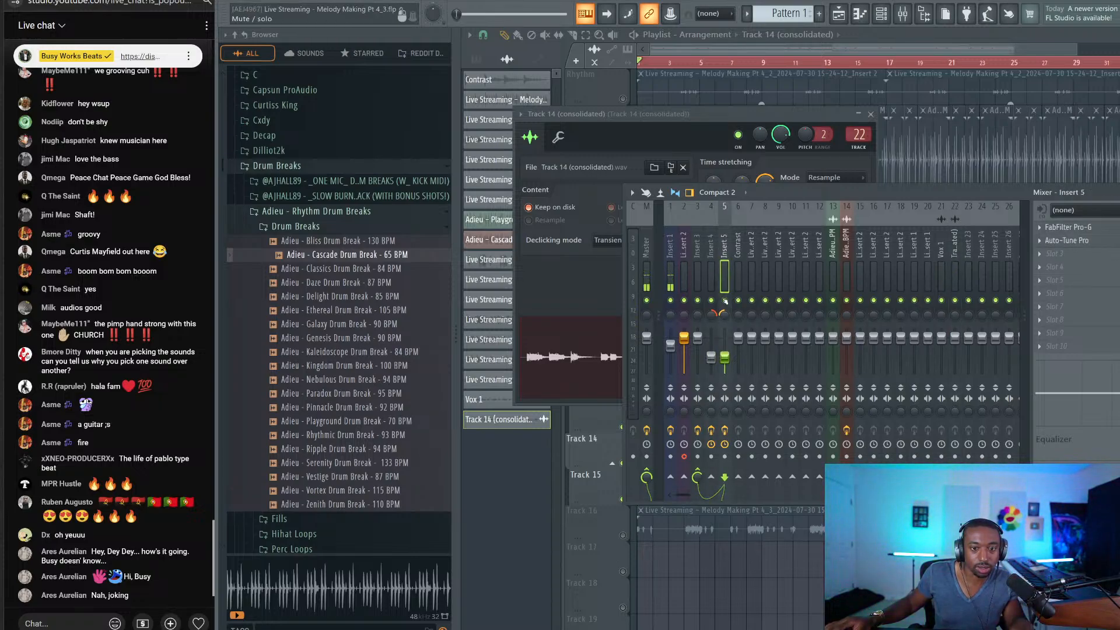
pyautogui.press('F12')
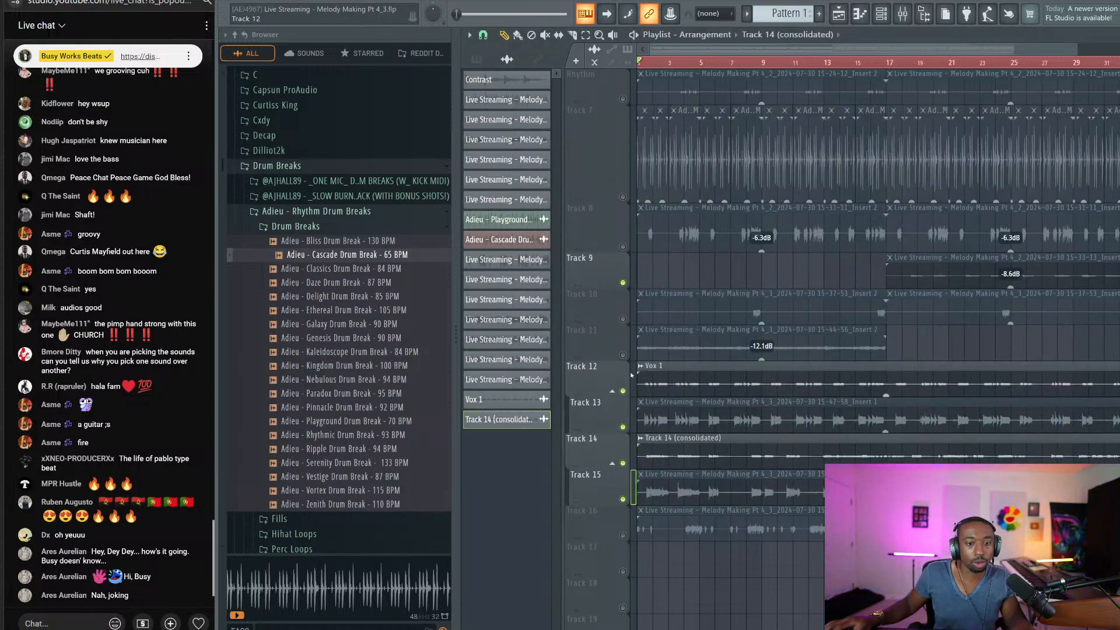
# Step: Unsolo the playlist tracks so the full arrangement plays, and hide the browser
pyautogui.rightClick(623, 354)
pyautogui.rightClick(622, 354)
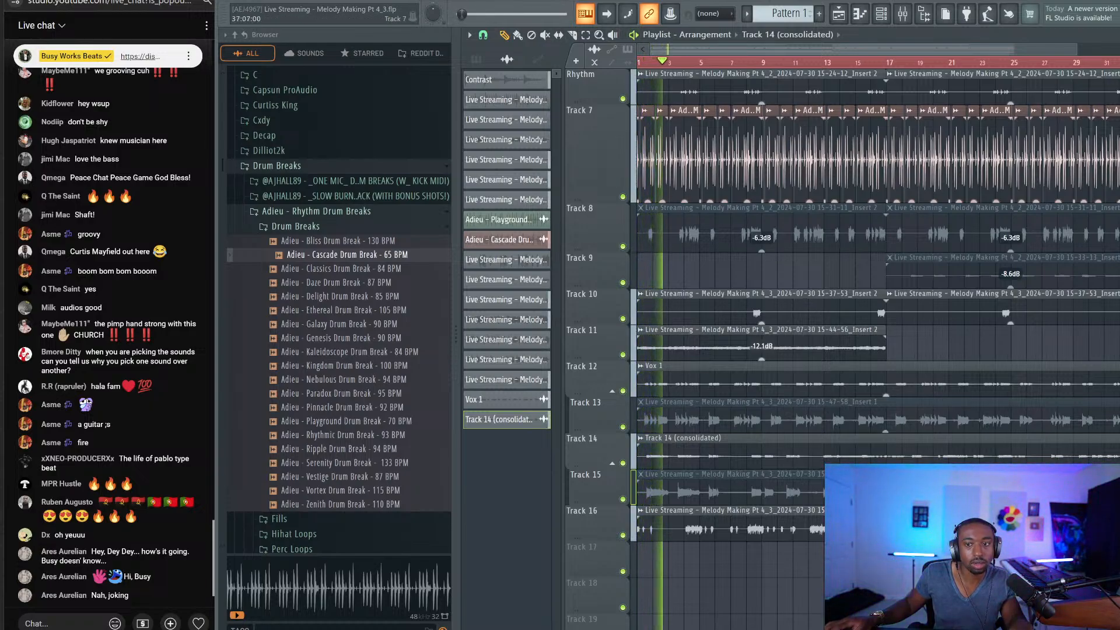
pyautogui.scroll(3, 940, 148)
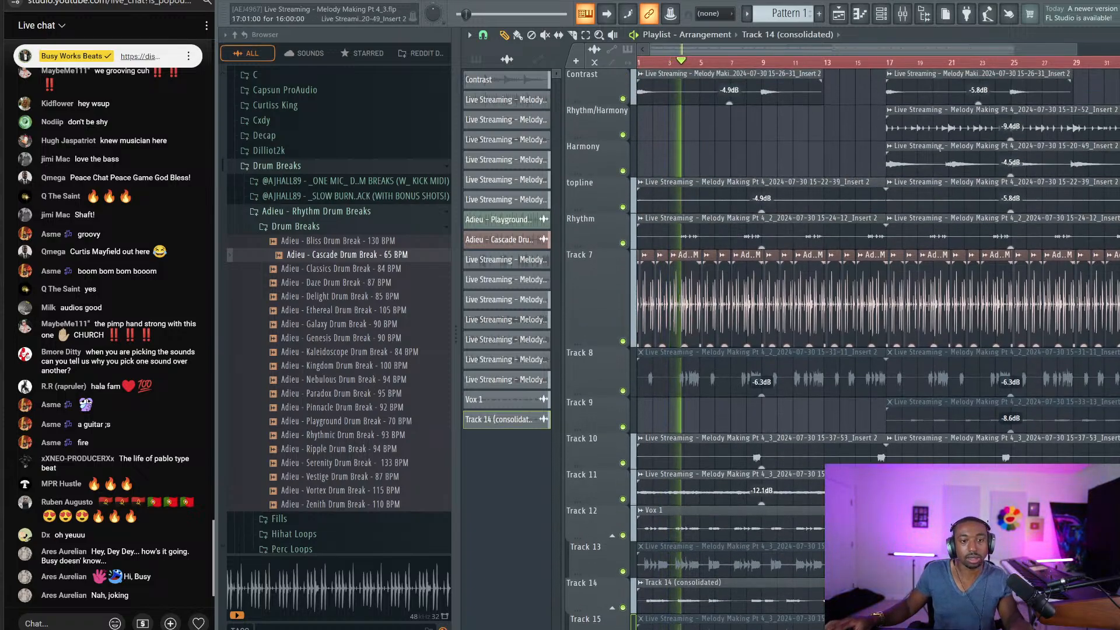
pyautogui.scroll(1, 940, 148)
pyautogui.click(924, 14)
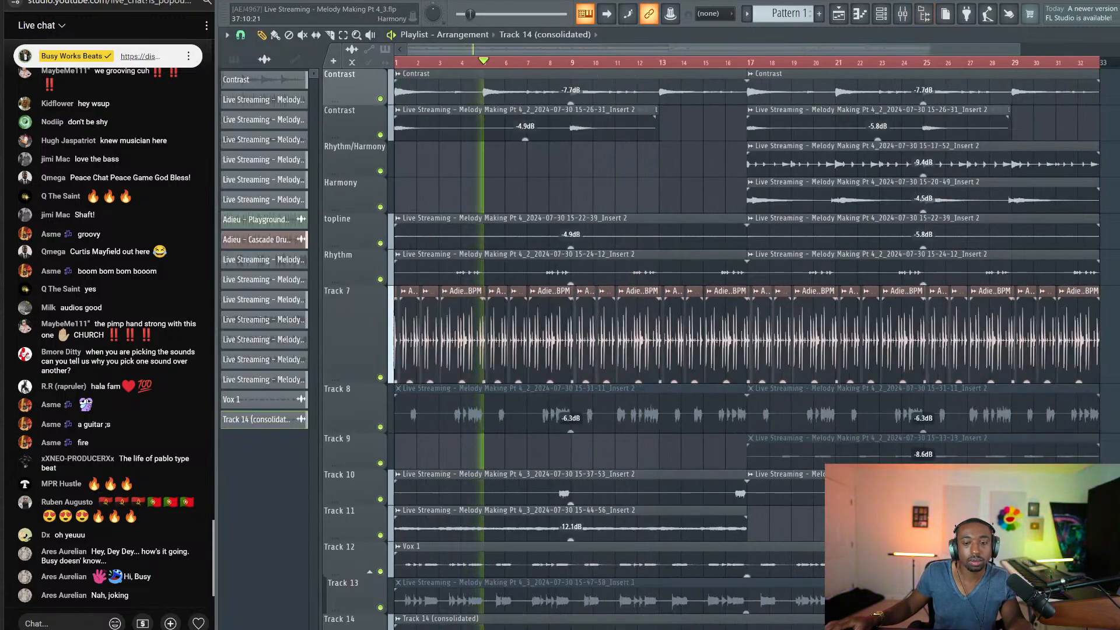
# Step: Compare the arrangement with Track 7's drum break muted and unmuted, and replay it from the start
pyautogui.click(380, 376)
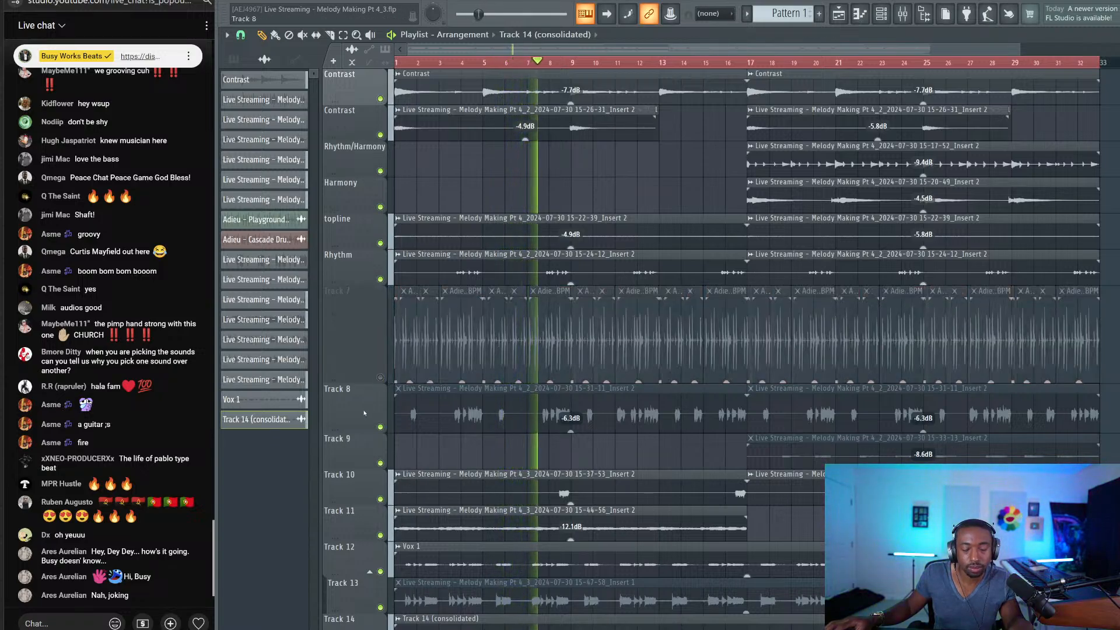
pyautogui.click(380, 376)
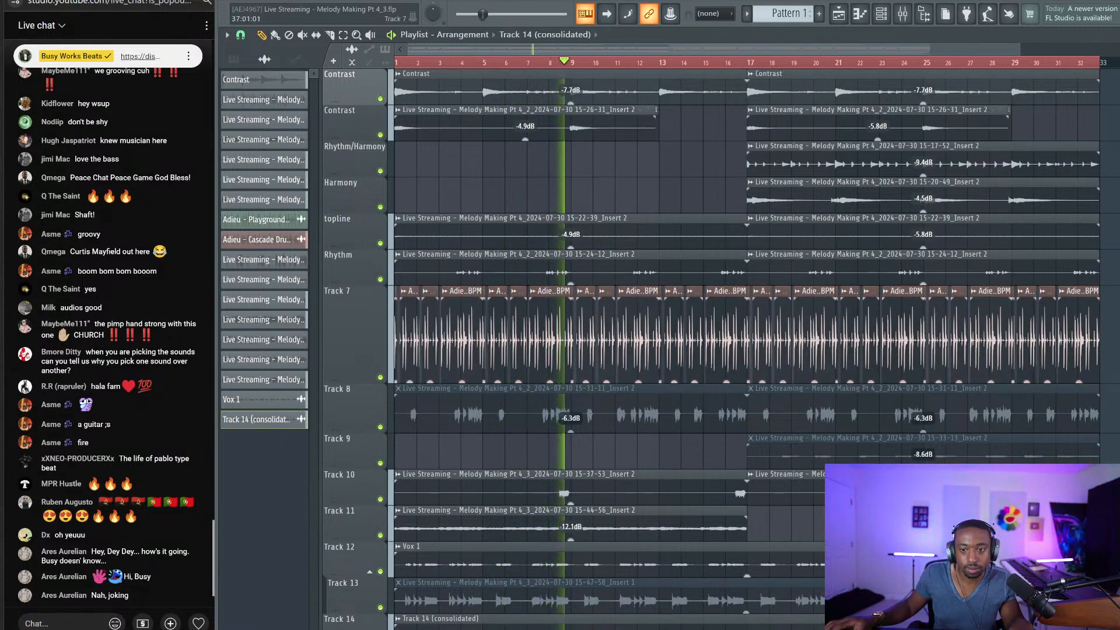
pyautogui.press('space')
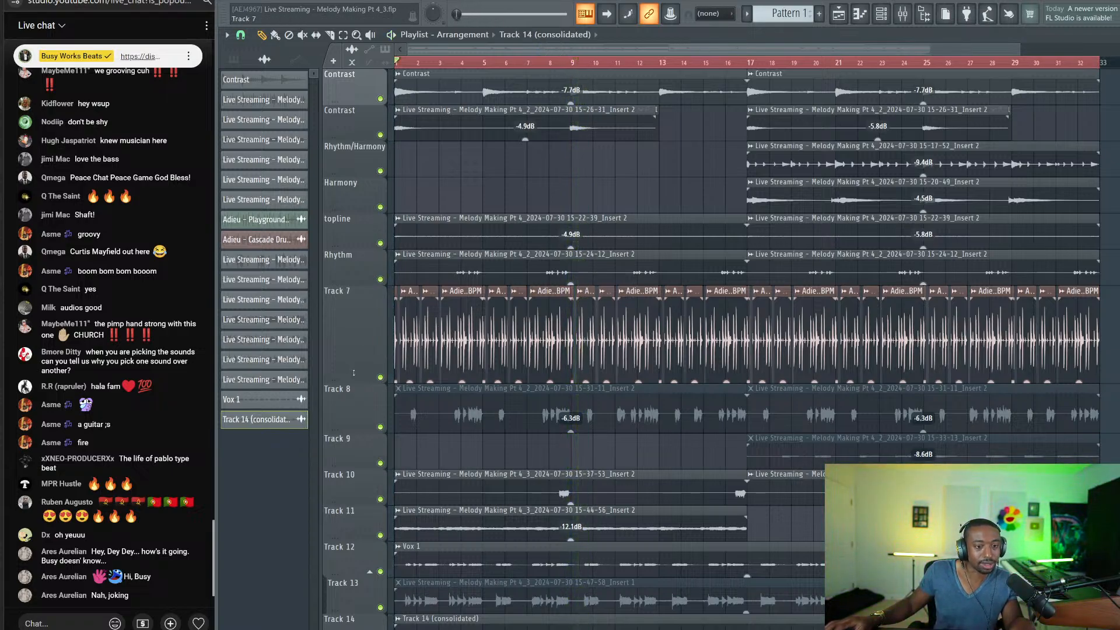
pyautogui.press('space')
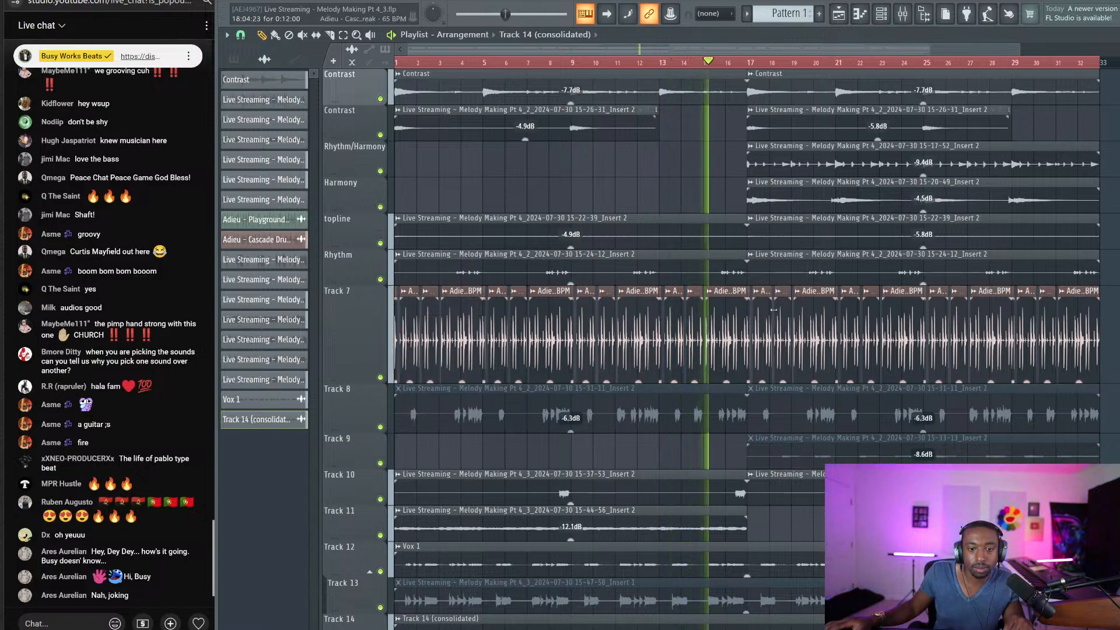
pyautogui.press('space')
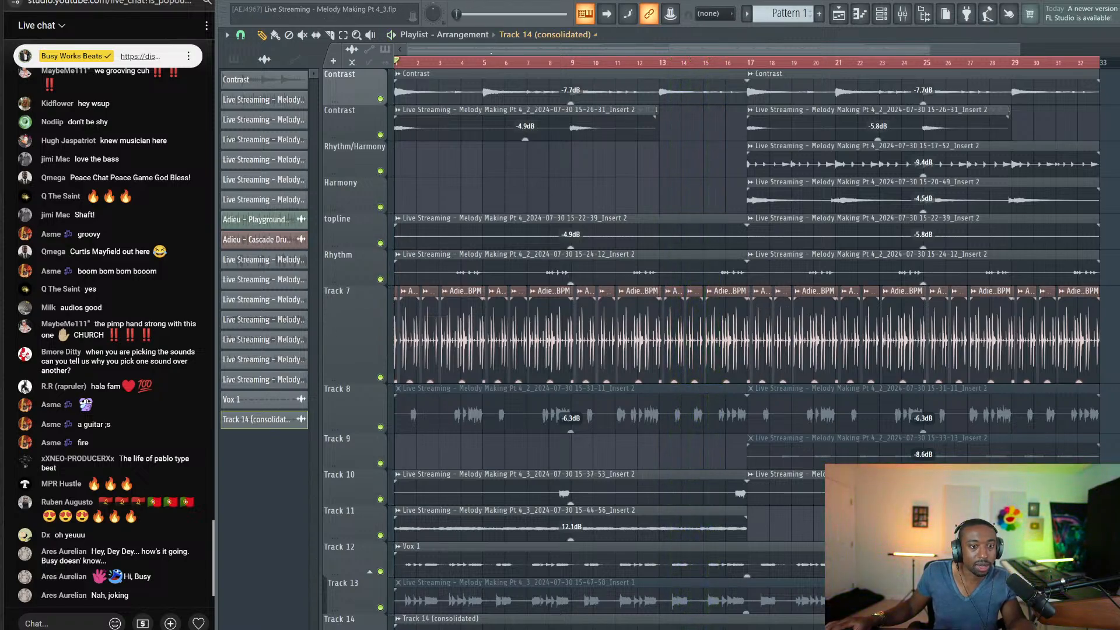
pyautogui.press('space')
# Step: Delete the Track 7 drum break clips from bar 2 up to bar 17, keeping the first bar
pyautogui.scroll(2, 429, 63)
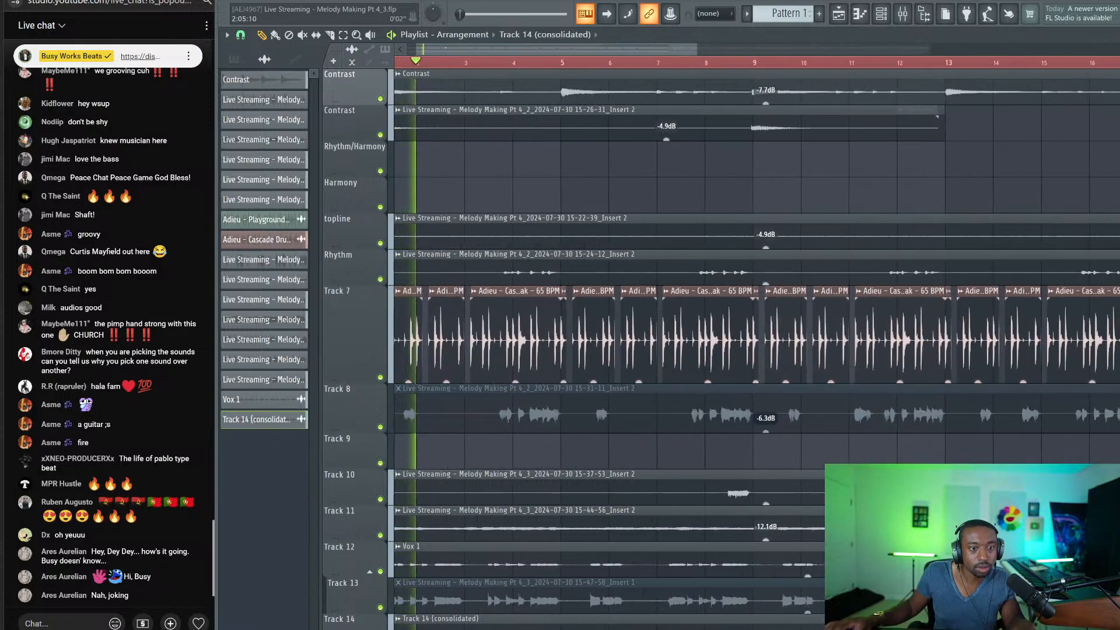
pyautogui.scroll(2, 429, 62)
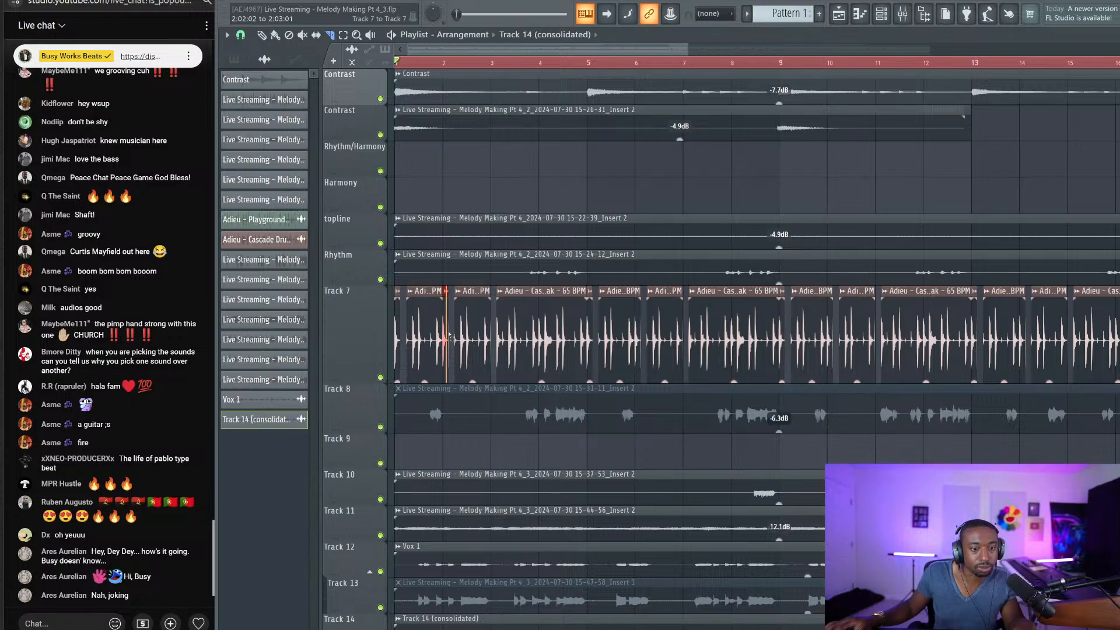
pyautogui.moveTo(449, 337); pyautogui.dragTo(1119, 338)
pyautogui.press('Delete')
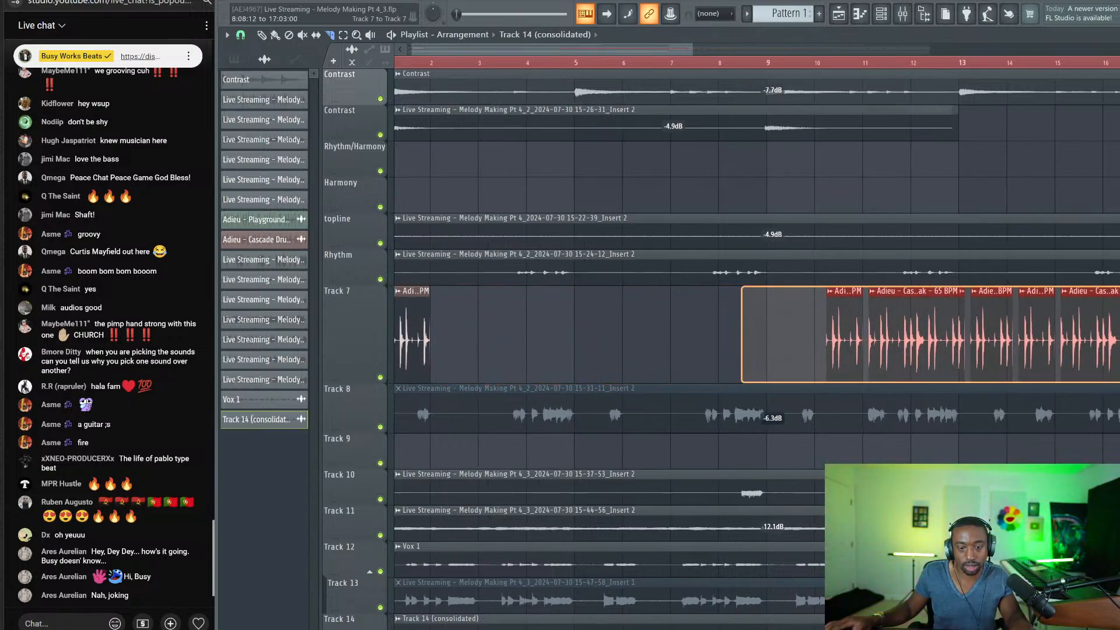
pyautogui.press('Delete')
pyautogui.hotkey('ctrl', 'z')
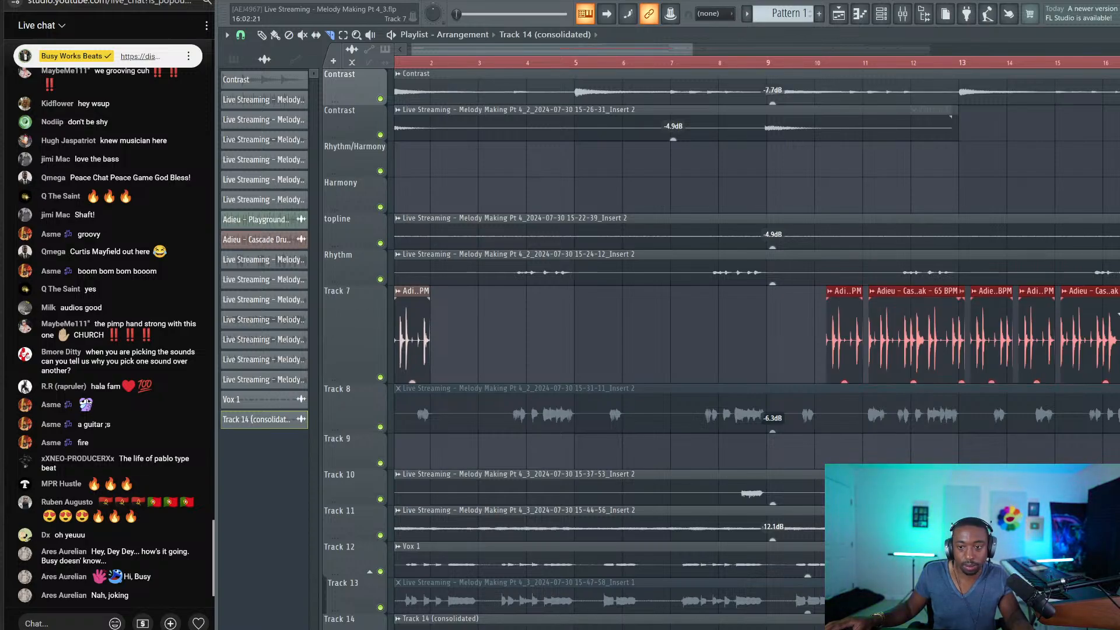
pyautogui.press('Delete')
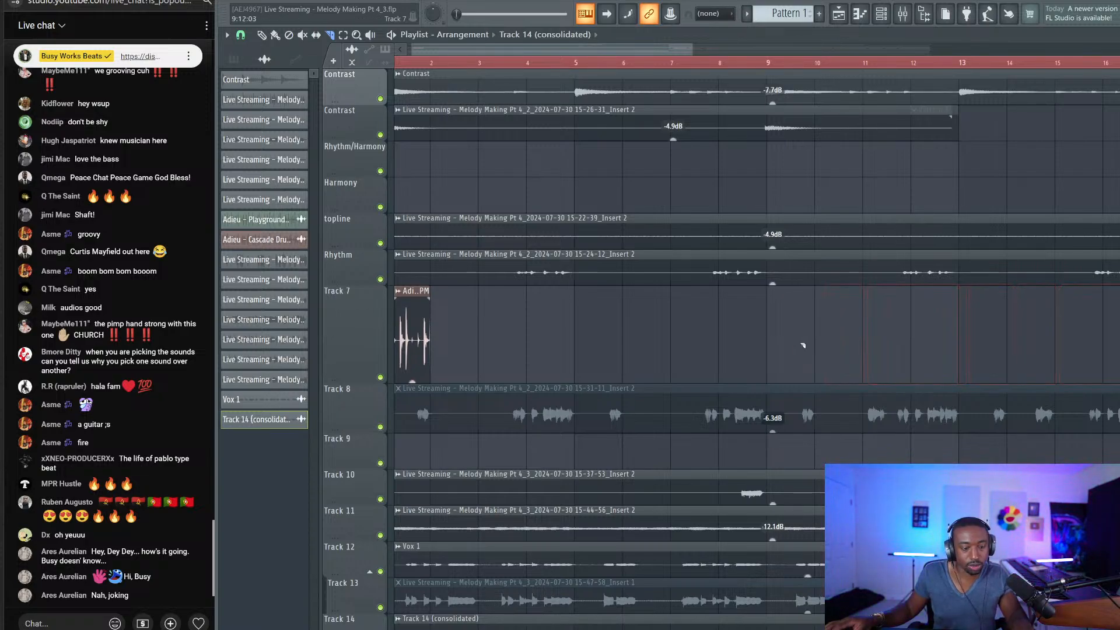
# Step: Duplicate the first-bar drum clips on Track 7 in growing groups to fill the track up to bar 17, and save the project
pyautogui.moveTo(525, 51); pyautogui.dragTo(519, 51)
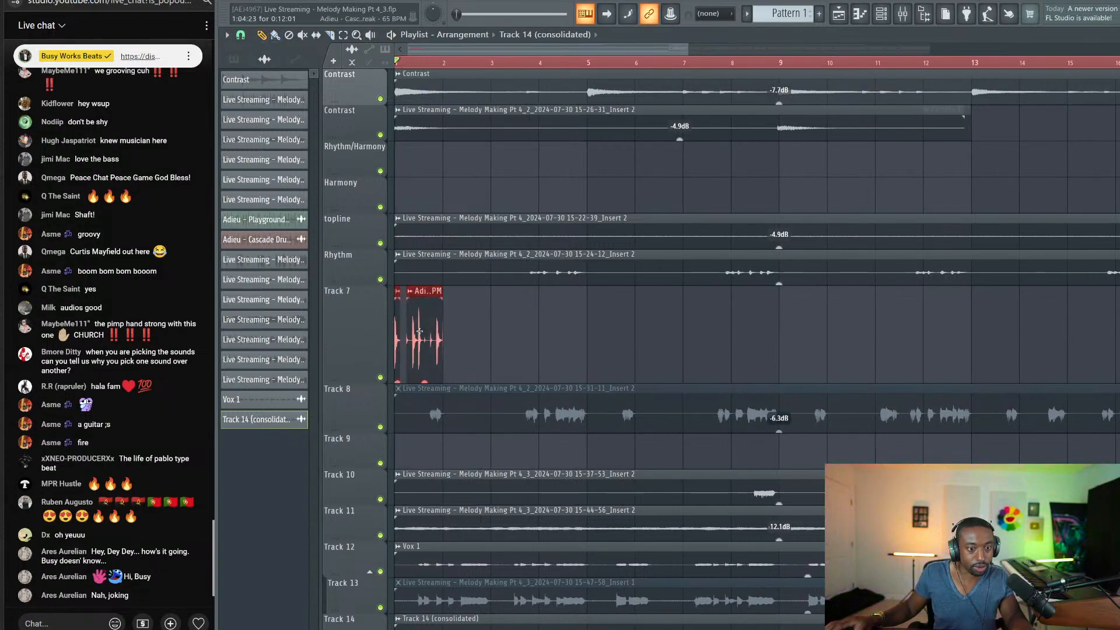
pyautogui.click(524, 324)
pyautogui.moveTo(523, 324); pyautogui.dragTo(397, 324)
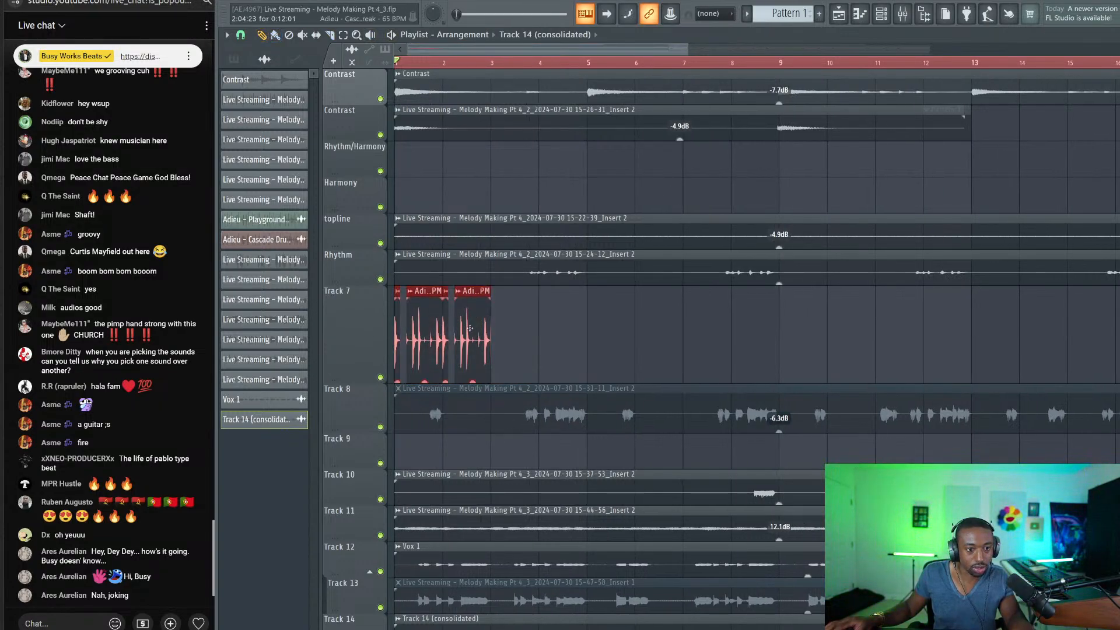
pyautogui.moveTo(478, 327); pyautogui.dragTo(575, 336)
pyautogui.moveTo(664, 344); pyautogui.dragTo(371, 338)
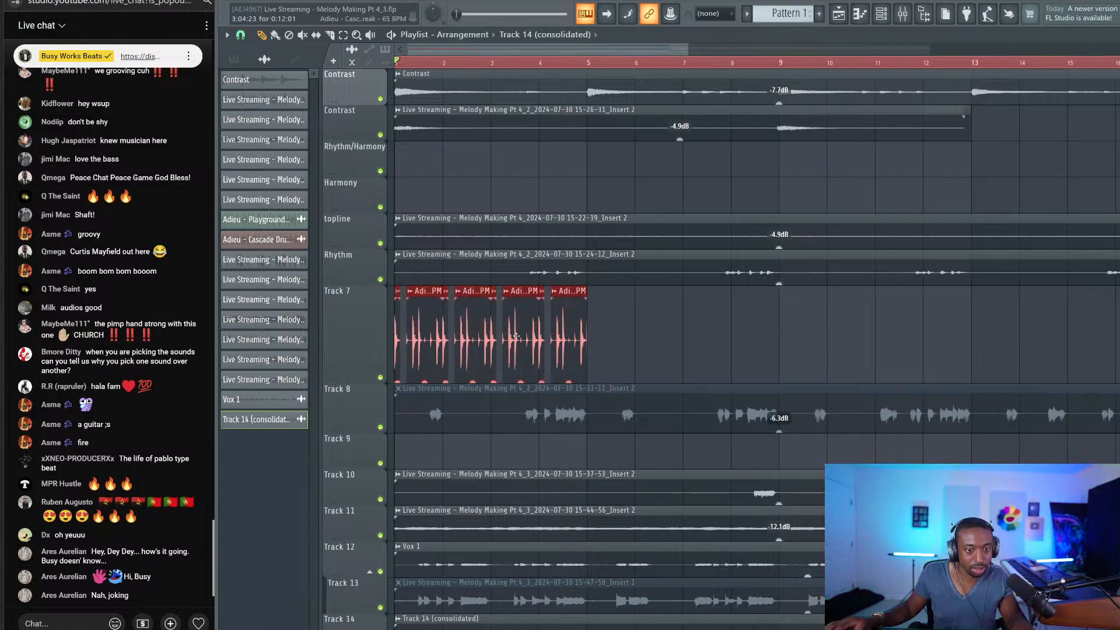
pyautogui.moveTo(516, 336); pyautogui.dragTo(717, 353)
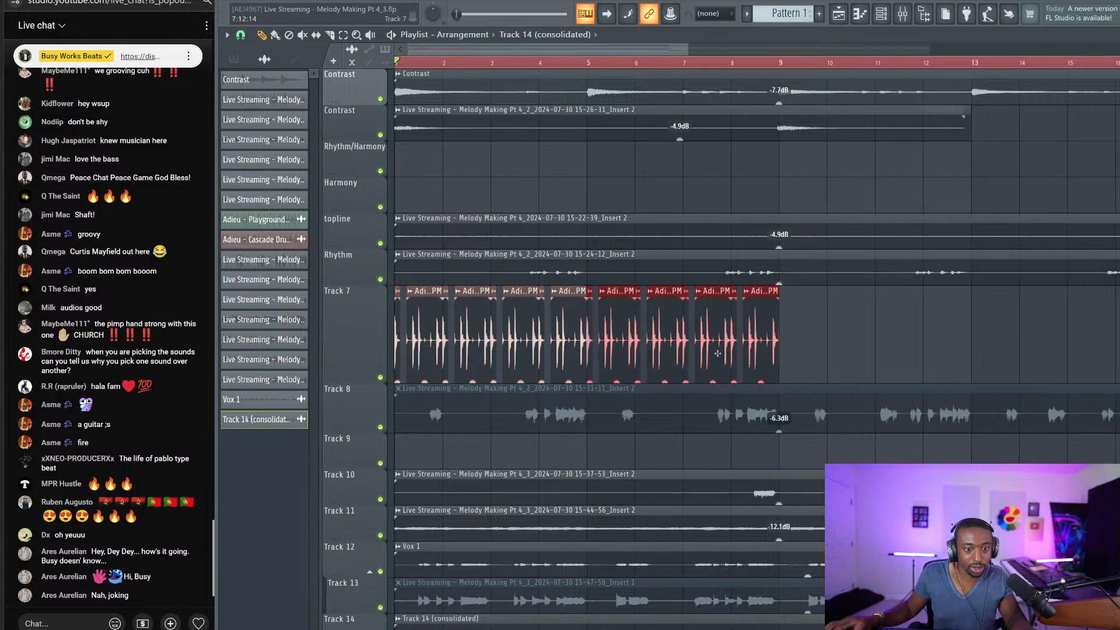
pyautogui.moveTo(808, 348); pyautogui.dragTo(347, 330)
pyautogui.moveTo(425, 336); pyautogui.dragTo(808, 349)
pyautogui.keyDown('ctrl'); pyautogui.click(806, 183); pyautogui.keyUp('ctrl')
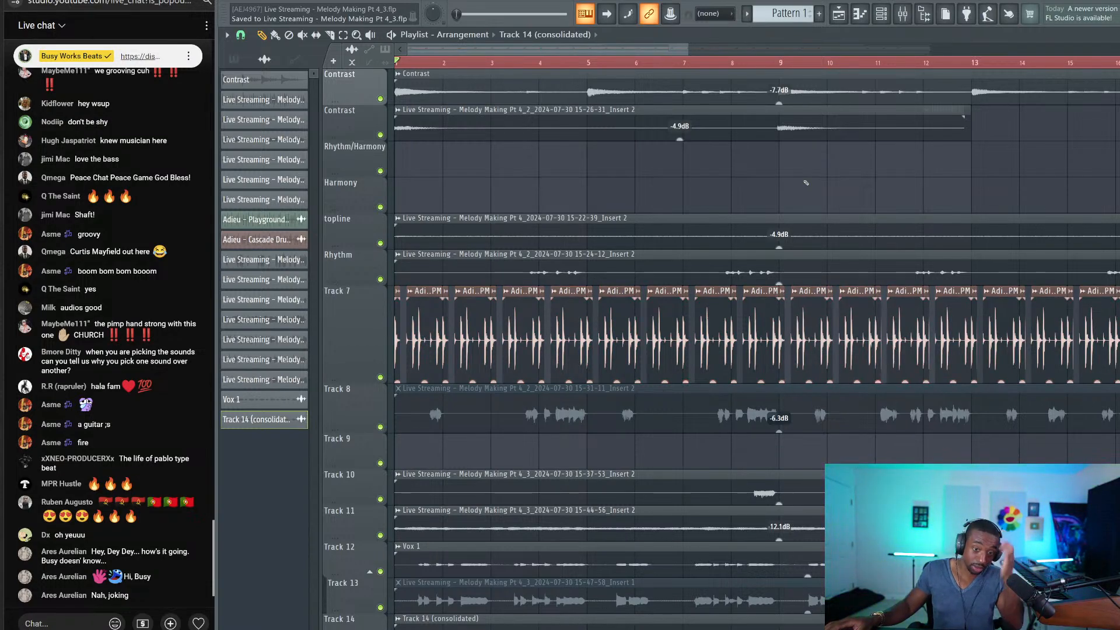
# Step: Play the arrangement from the start, select the Track 7 drum clips, and review the drum pattern across both sections
pyautogui.press('space')
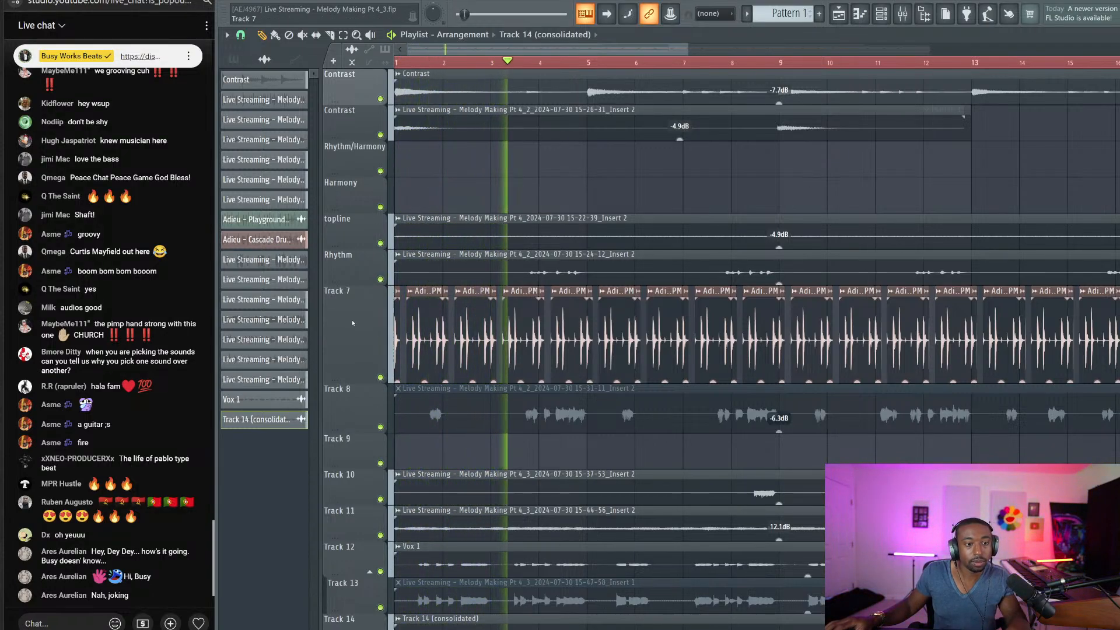
pyautogui.click(342, 344)
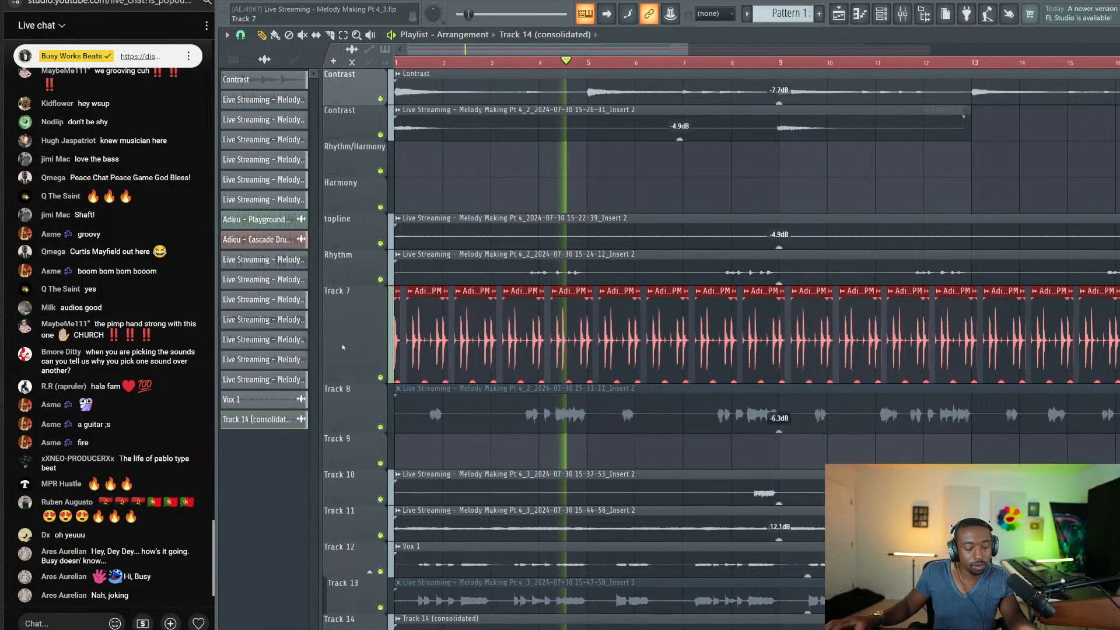
pyautogui.hotkey('shift', 'Right')
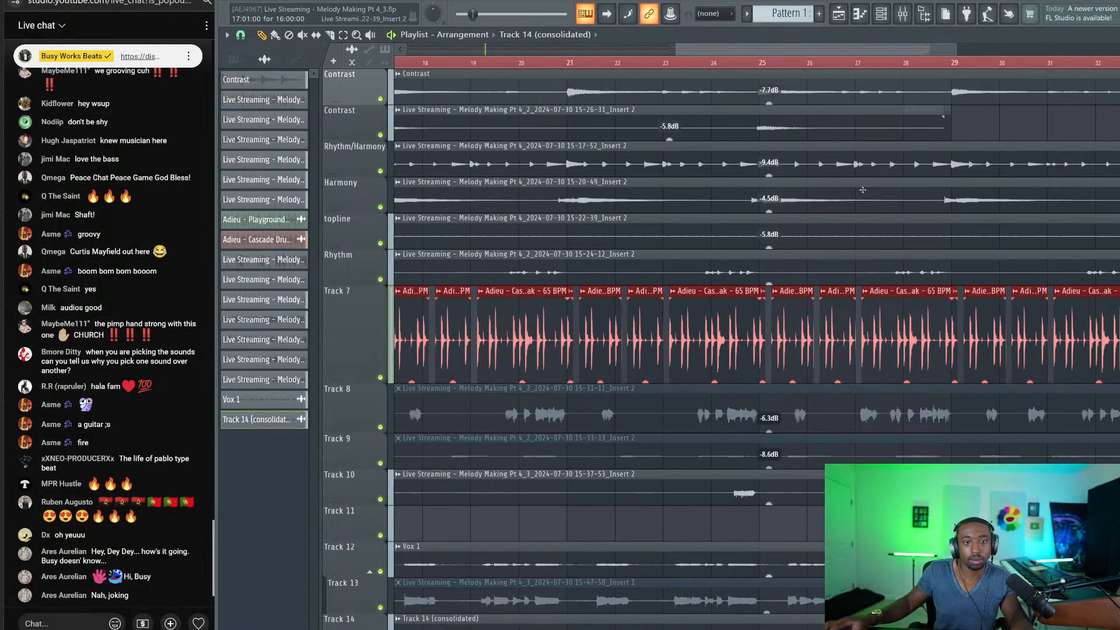
pyautogui.moveTo(711, 49); pyautogui.dragTo(434, 49)
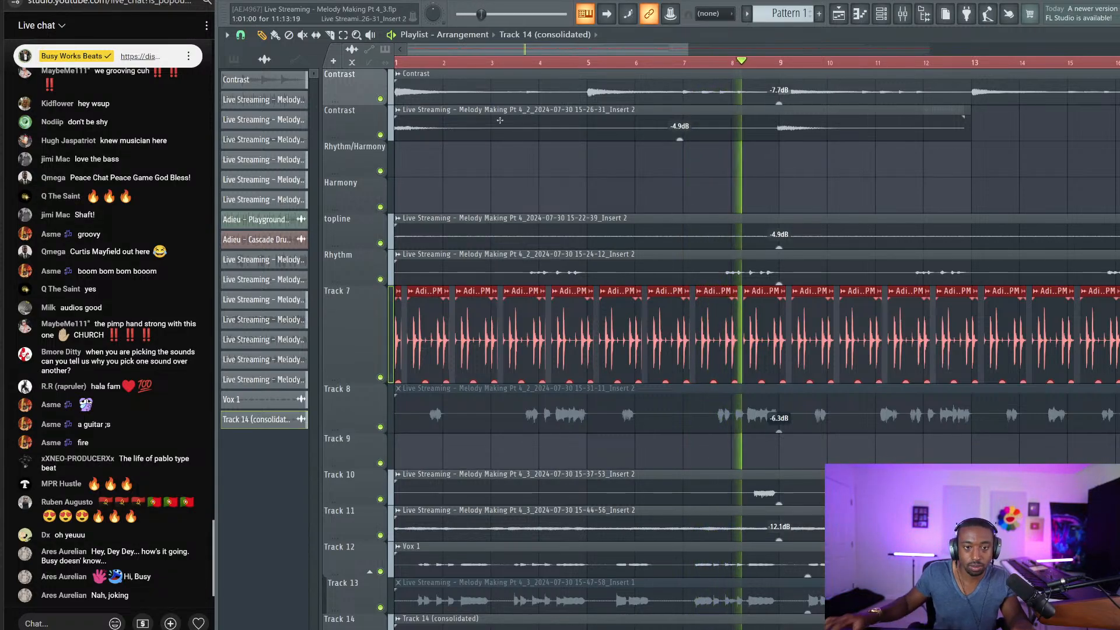
pyautogui.scroll(-3, 558, 64)
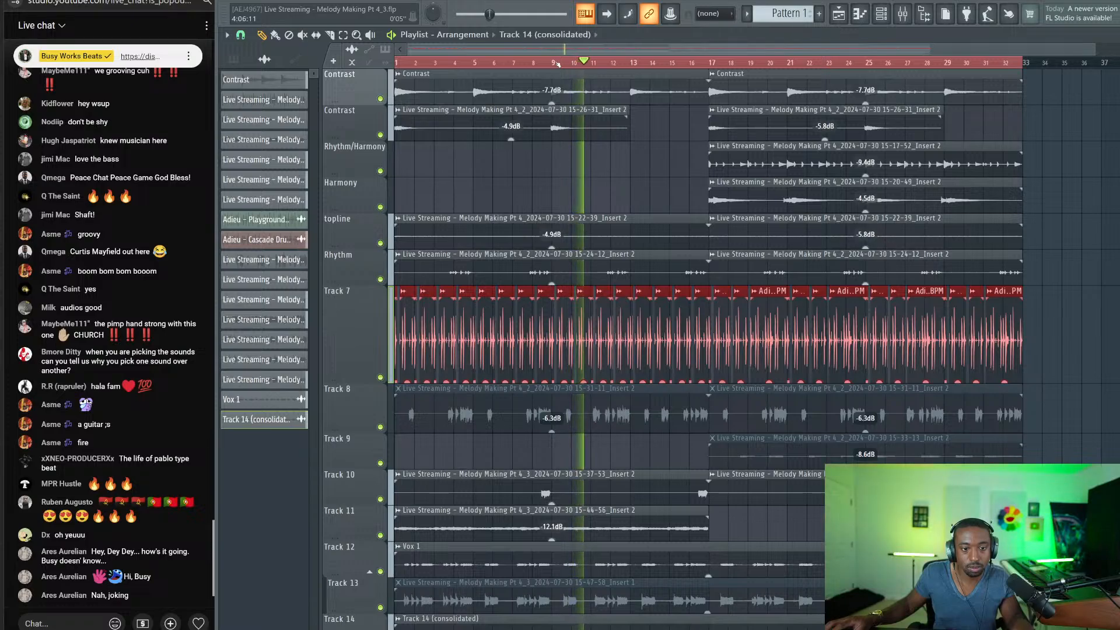
pyautogui.scroll(2, 558, 64)
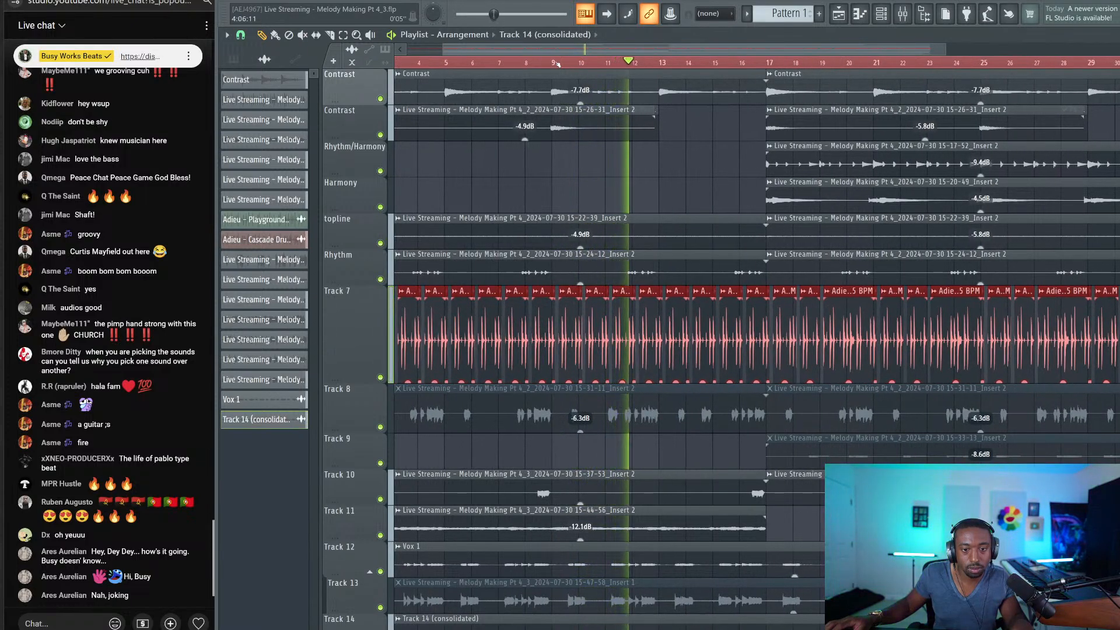
pyautogui.scroll(3, 558, 64)
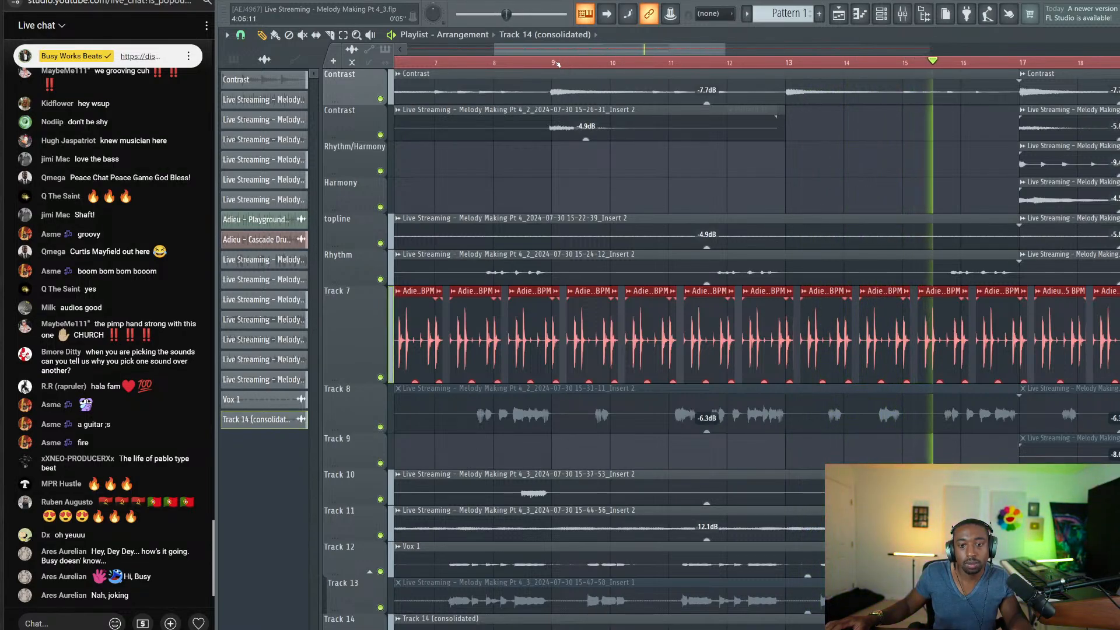
pyautogui.scroll(-3, 557, 64)
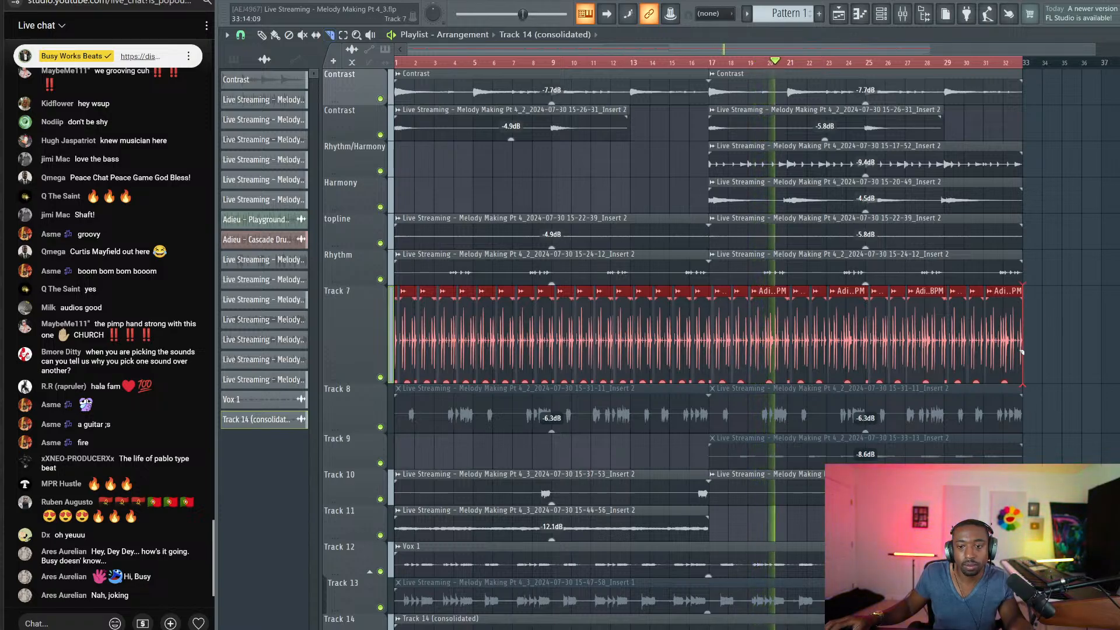
# Step: Delete all Track 7 drum break clips from bar 2 up to bar 33, keeping only the first bar
pyautogui.click(882, 297)
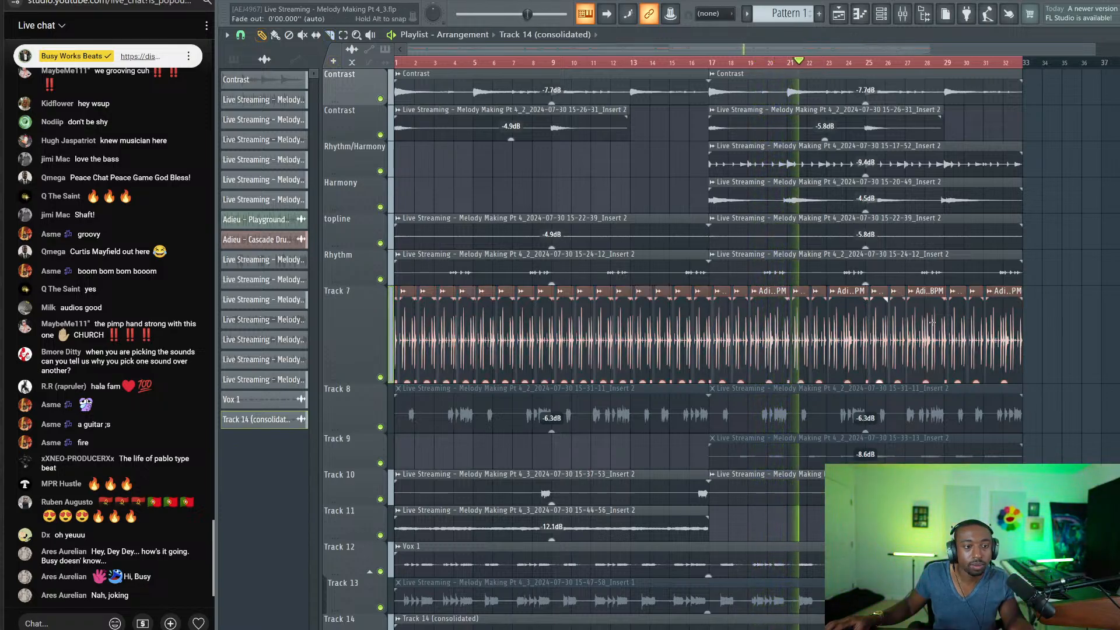
pyautogui.moveTo(1082, 350); pyautogui.dragTo(337, 312)
pyautogui.press('Delete')
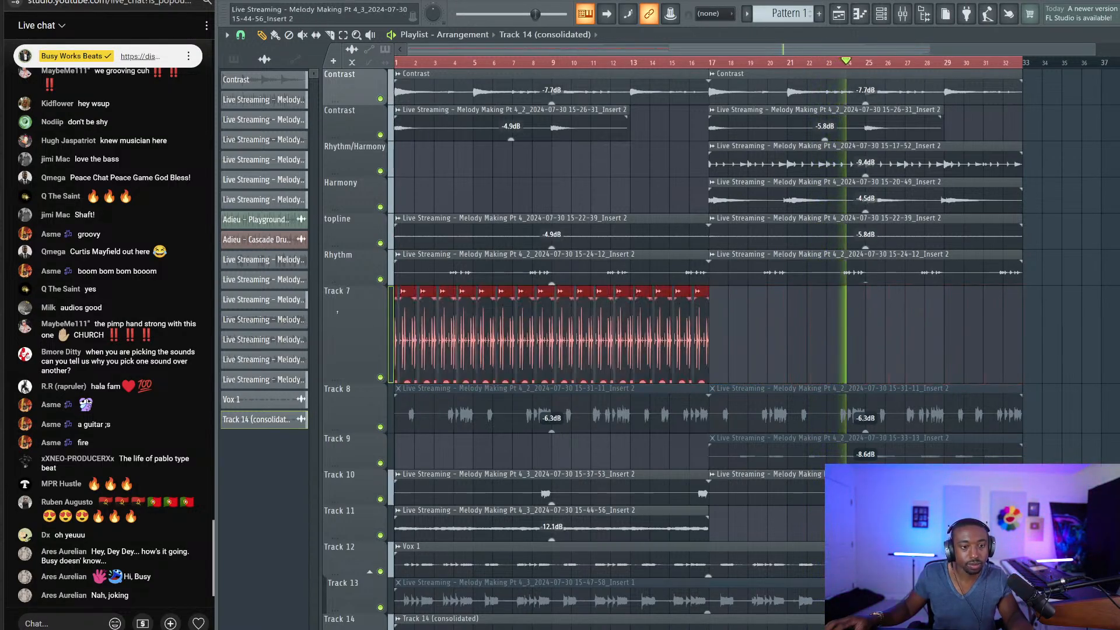
pyautogui.click(397, 62)
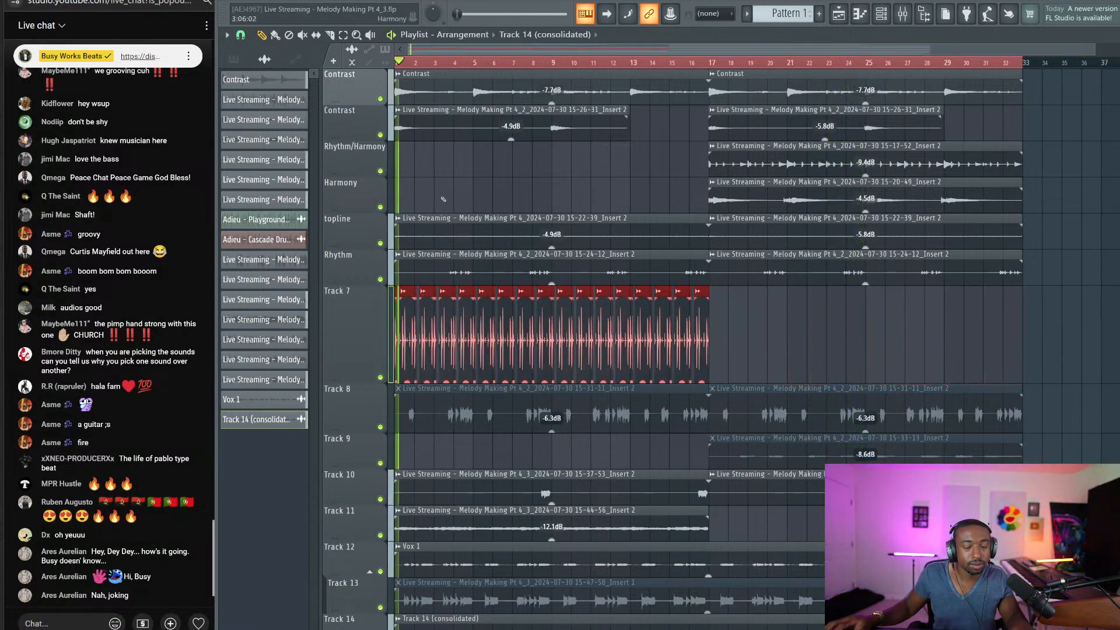
pyautogui.scroll(3, 430, 60)
pyautogui.scroll(2, 430, 60)
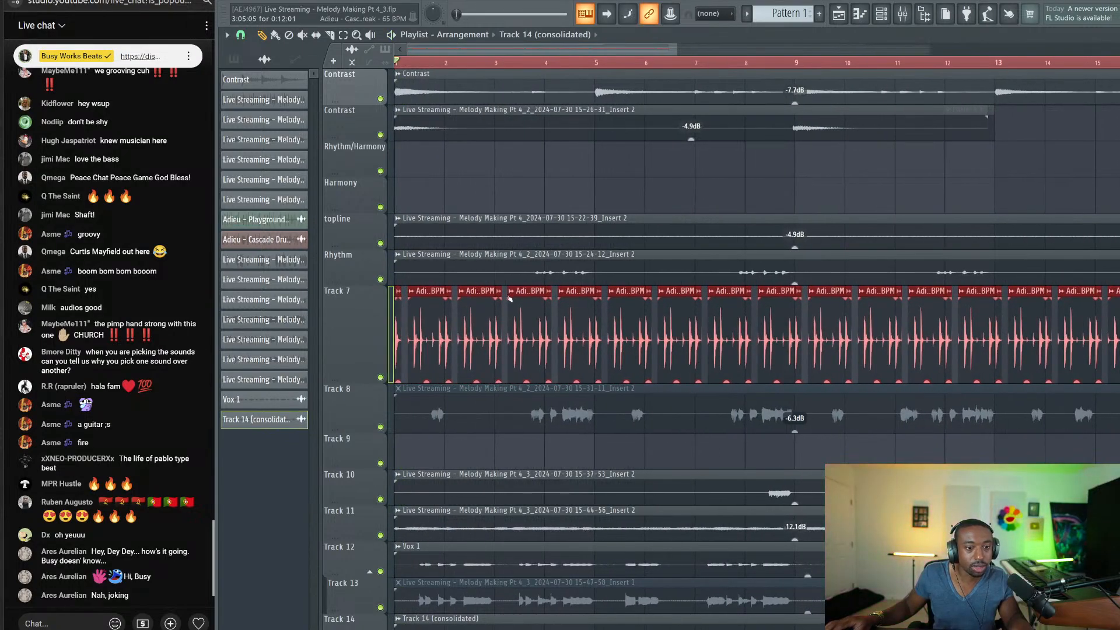
pyautogui.moveTo(452, 328); pyautogui.dragTo(1117, 344)
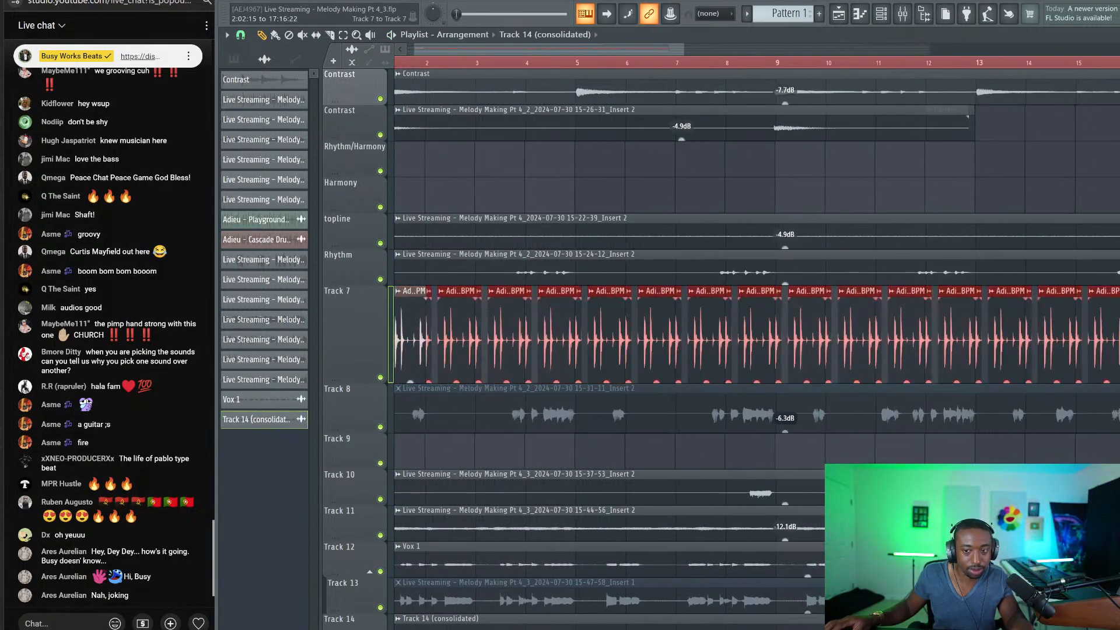
pyautogui.press('Delete')
# Step: Slice off the last hit of Track 7's first-bar drum break, trim the audio before it, and end the clip at bar 2
pyautogui.moveTo(554, 49); pyautogui.dragTo(507, 51)
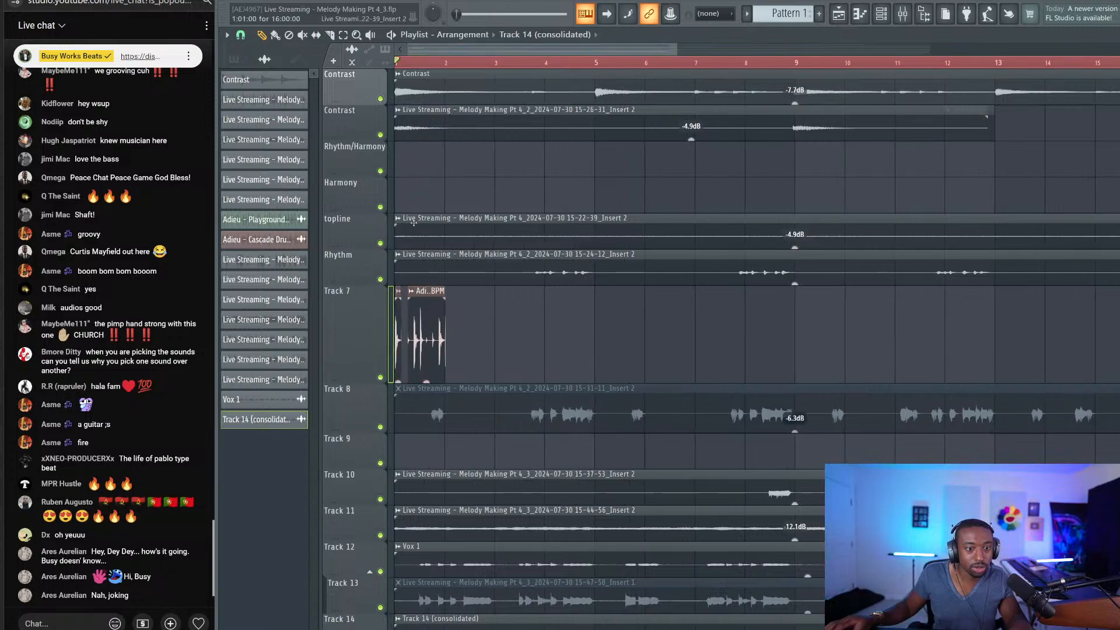
pyautogui.scroll(2, 421, 64)
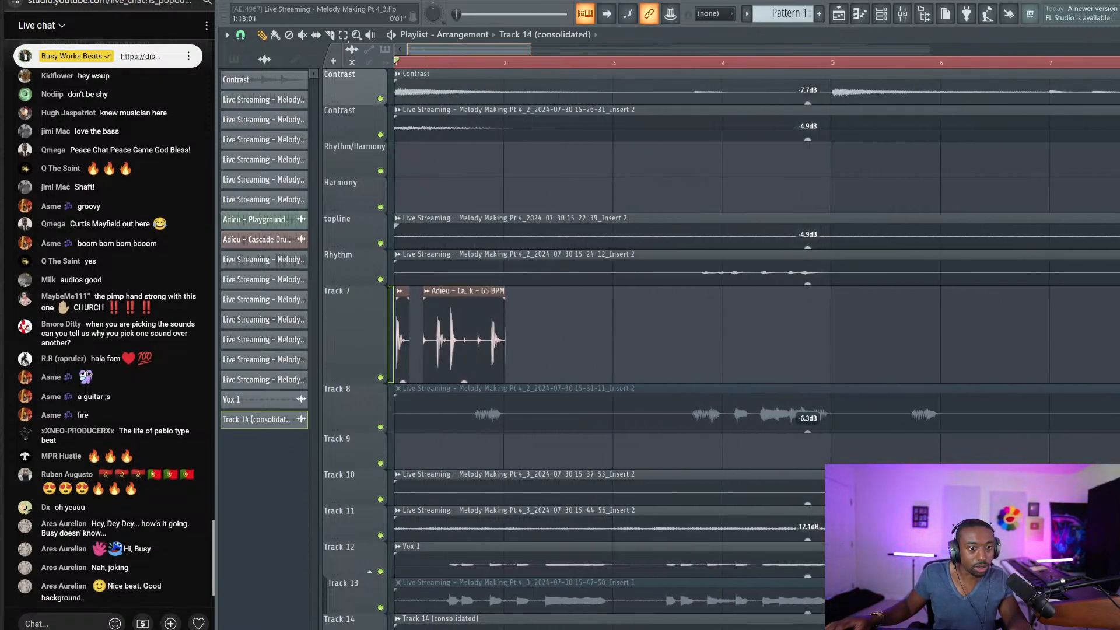
pyautogui.press('space')
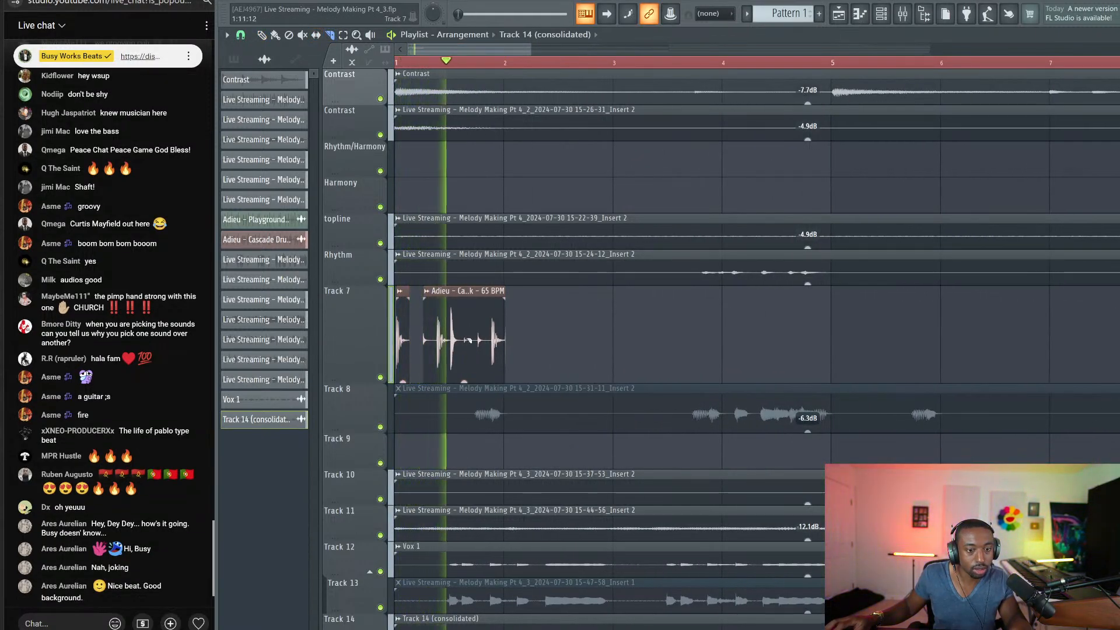
pyautogui.press('space')
pyautogui.scroll(1, 421, 64)
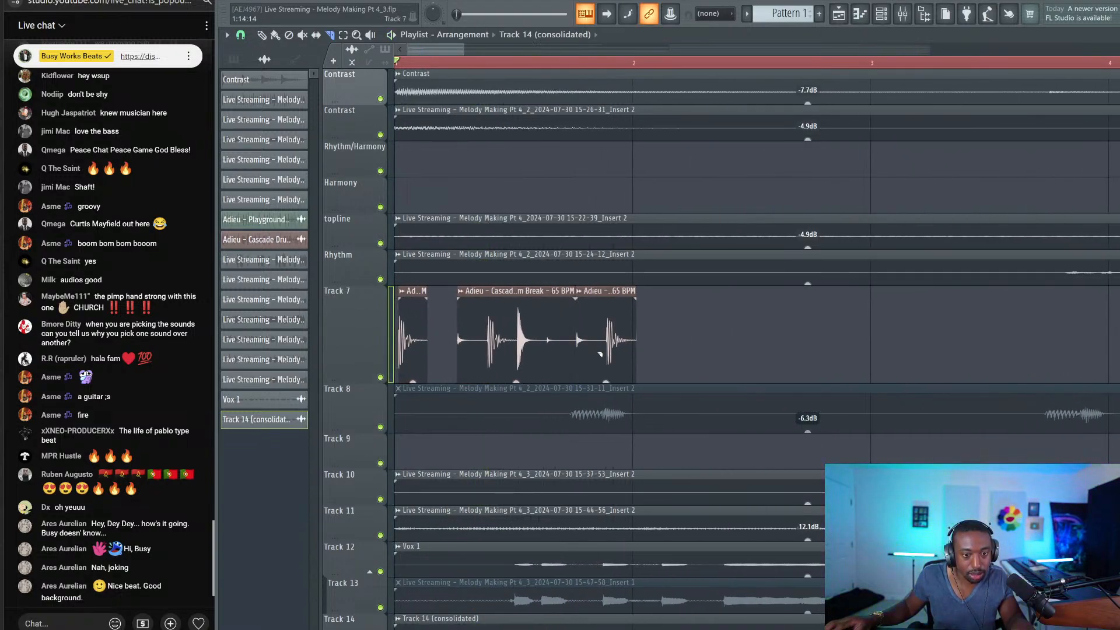
pyautogui.press('space')
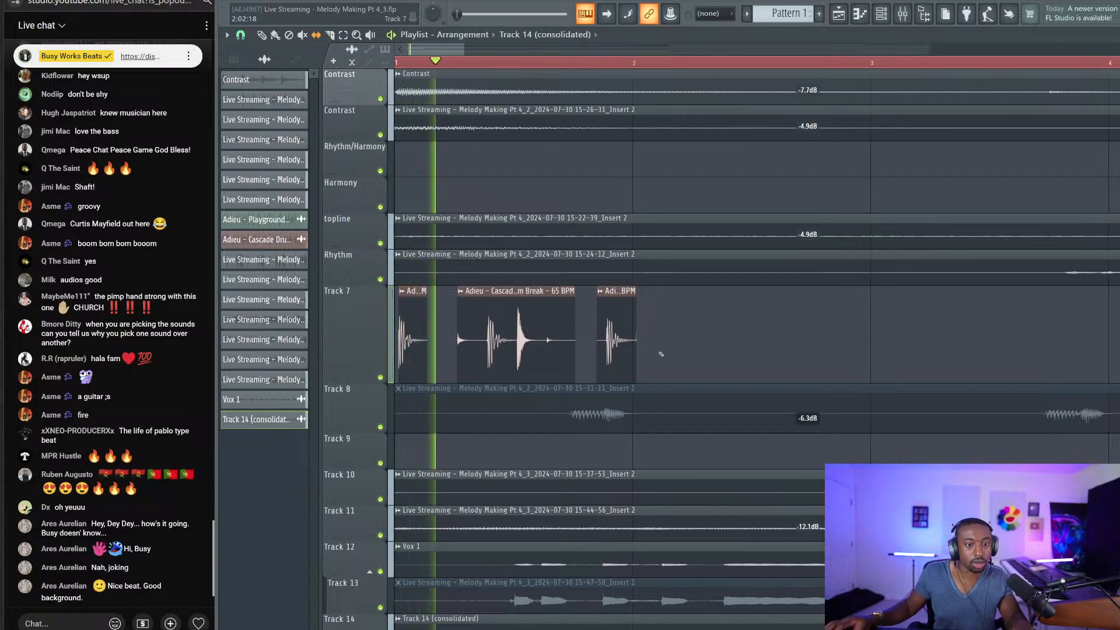
pyautogui.moveTo(659, 352); pyautogui.dragTo(416, 340)
pyautogui.press('space')
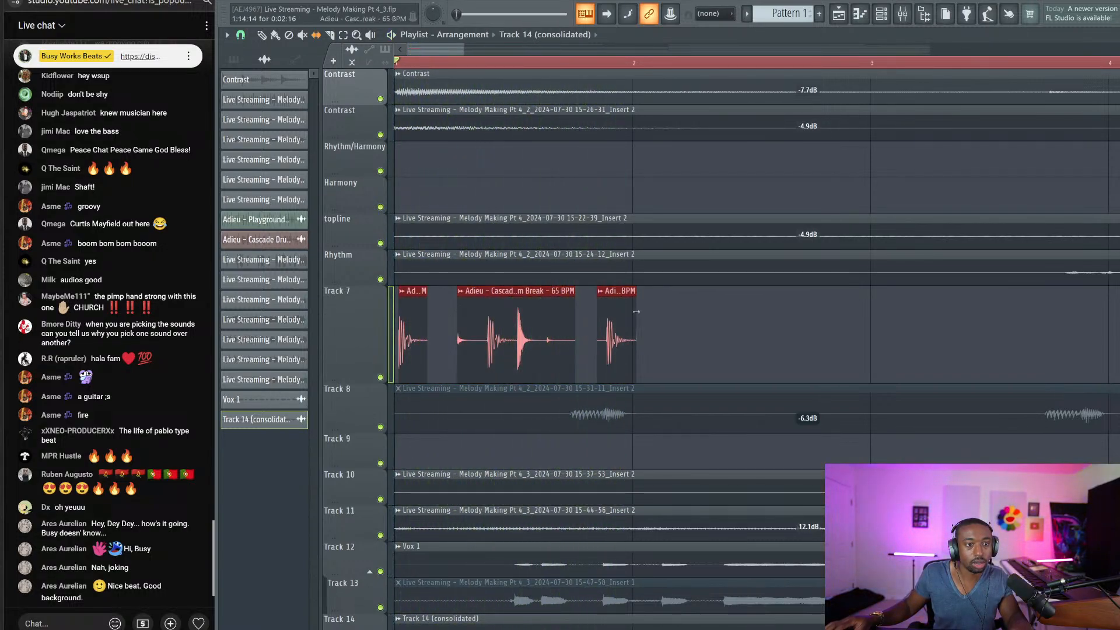
pyautogui.click(656, 335)
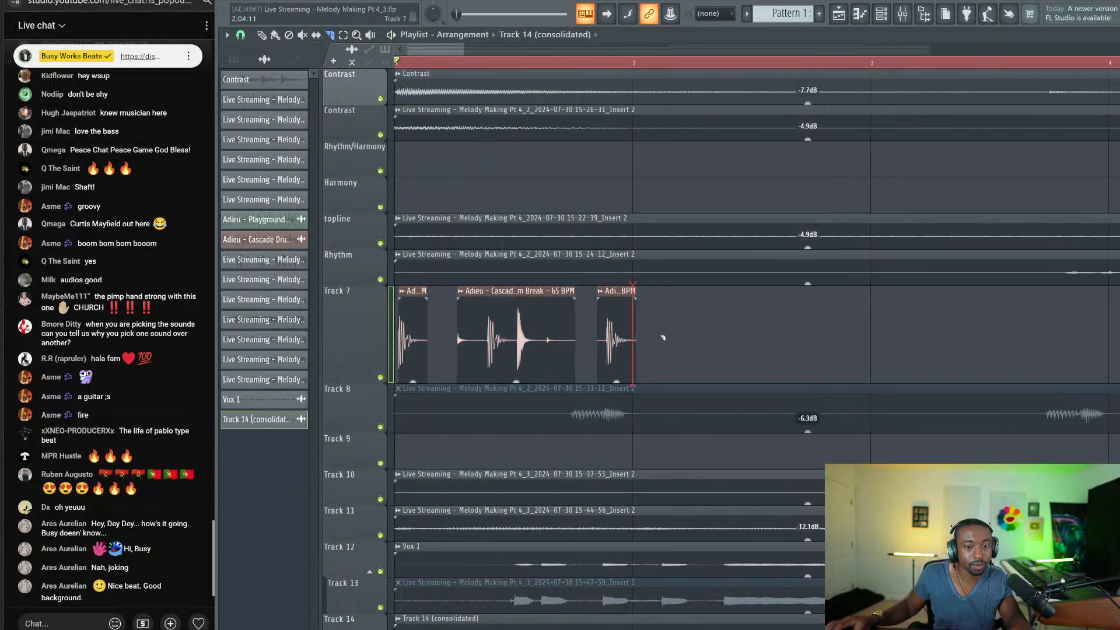
# Step: Audition the edited one-bar drum pattern on Track 7 and duplicate its clips in growing groups up to bar 9
pyautogui.moveTo(664, 344); pyautogui.dragTo(363, 329)
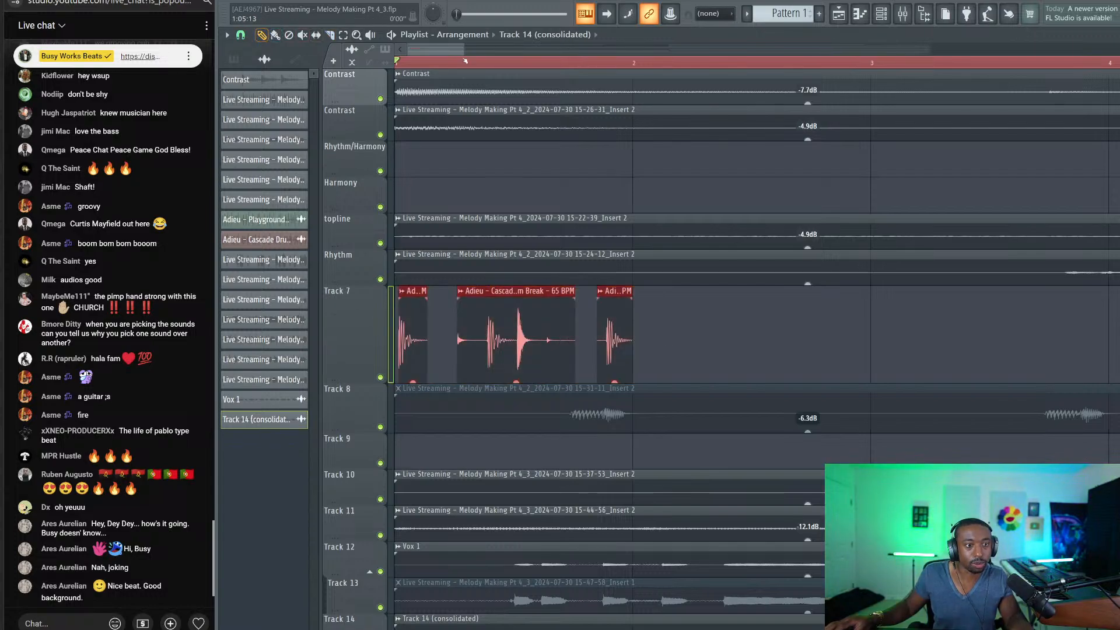
pyautogui.scroll(-5, 463, 65)
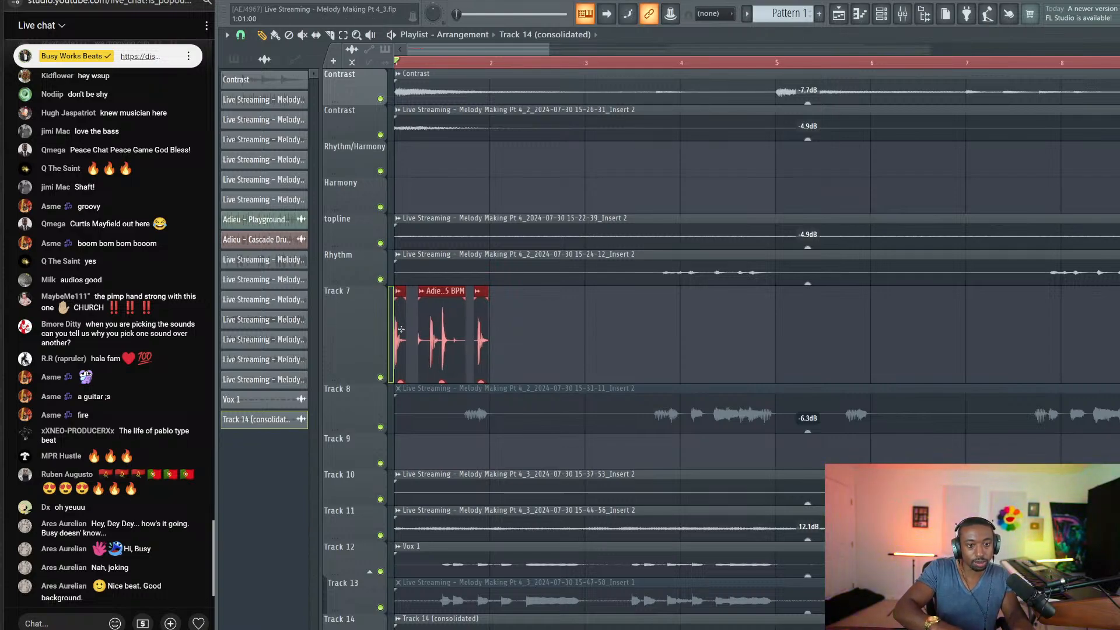
pyautogui.press('space')
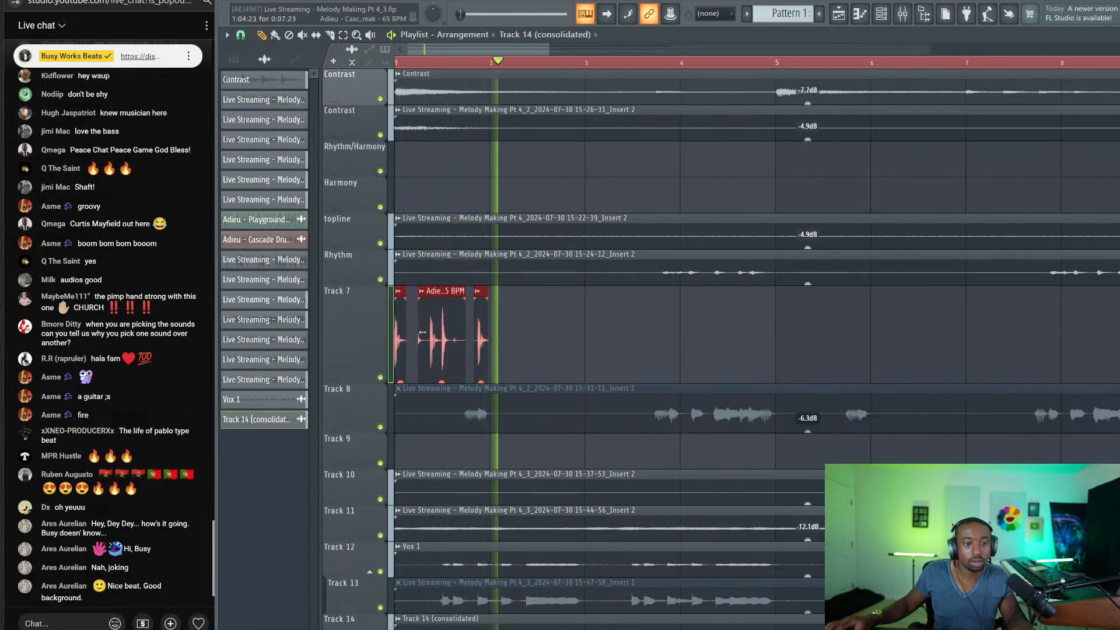
pyautogui.press('space')
pyautogui.hotkey('ctrl', 'b')
pyautogui.press('space')
pyautogui.moveTo(624, 336); pyautogui.dragTo(409, 327)
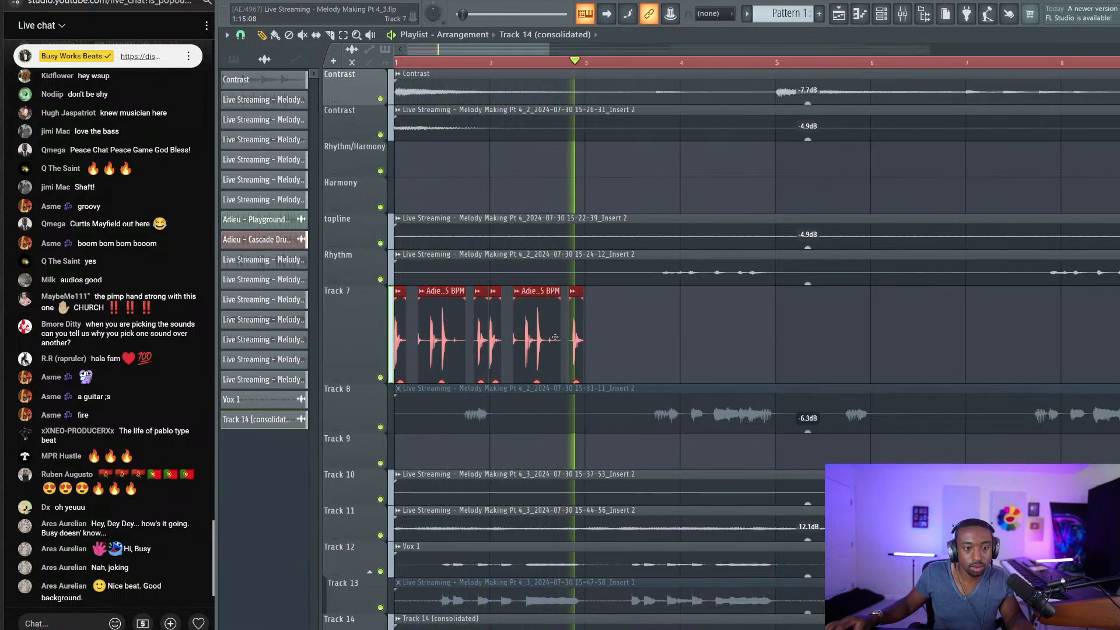
pyautogui.hotkey('ctrl', 'b')
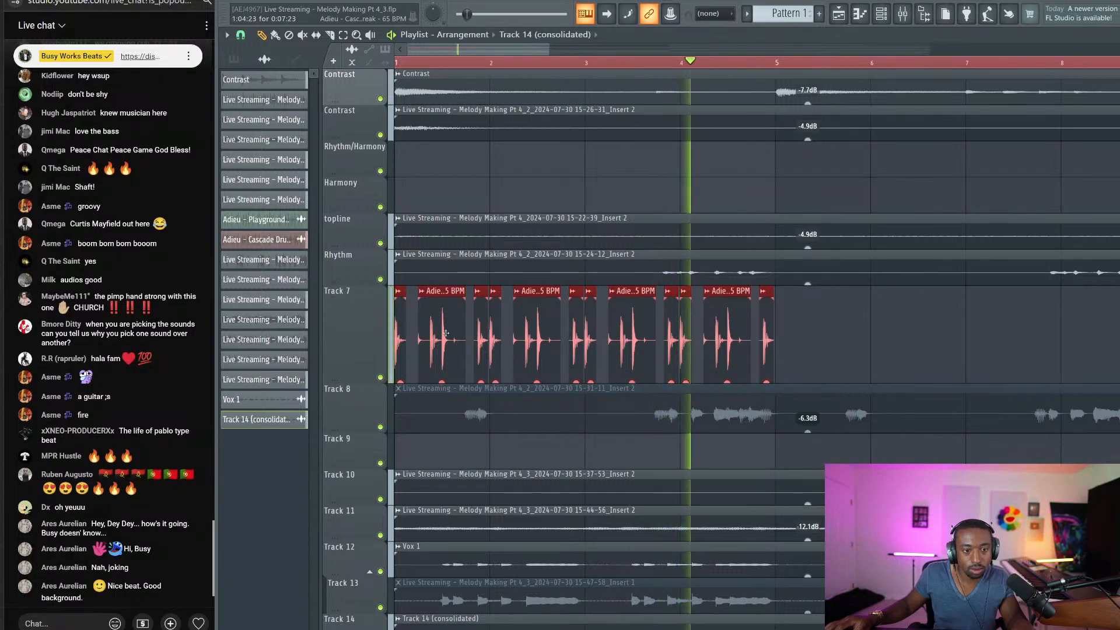
pyautogui.hotkey('ctrl', 'b')
pyautogui.hotkey('ctrl', 'b')
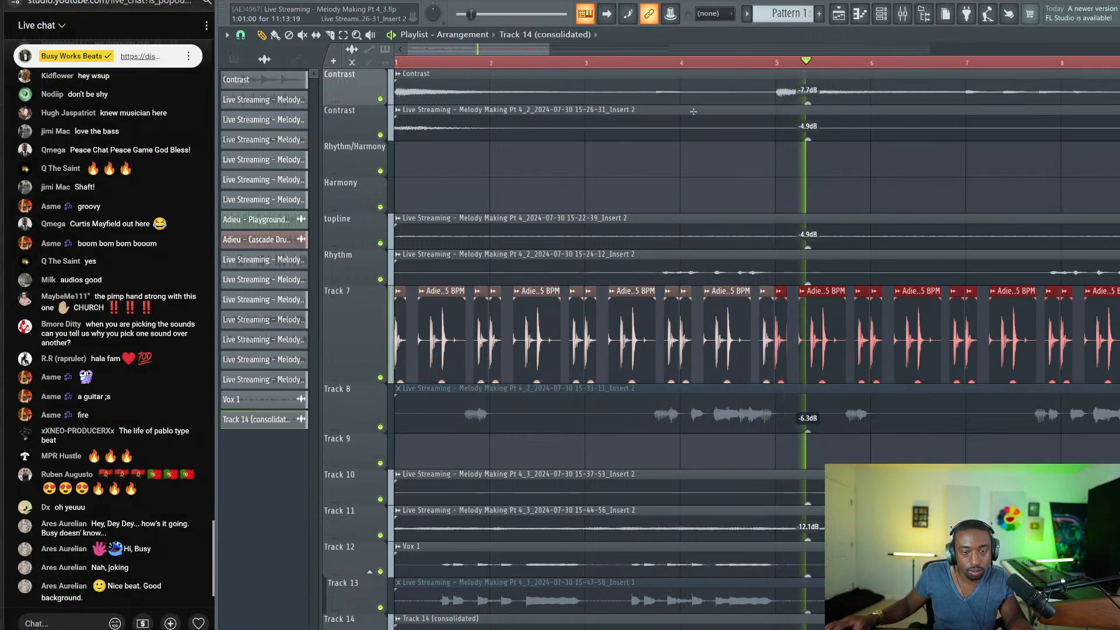
# Step: Duplicate the Track 7 drum clips up to bar 17, repeat that whole block up to bar 33, and save the project
pyautogui.scroll(-2, 823, 292)
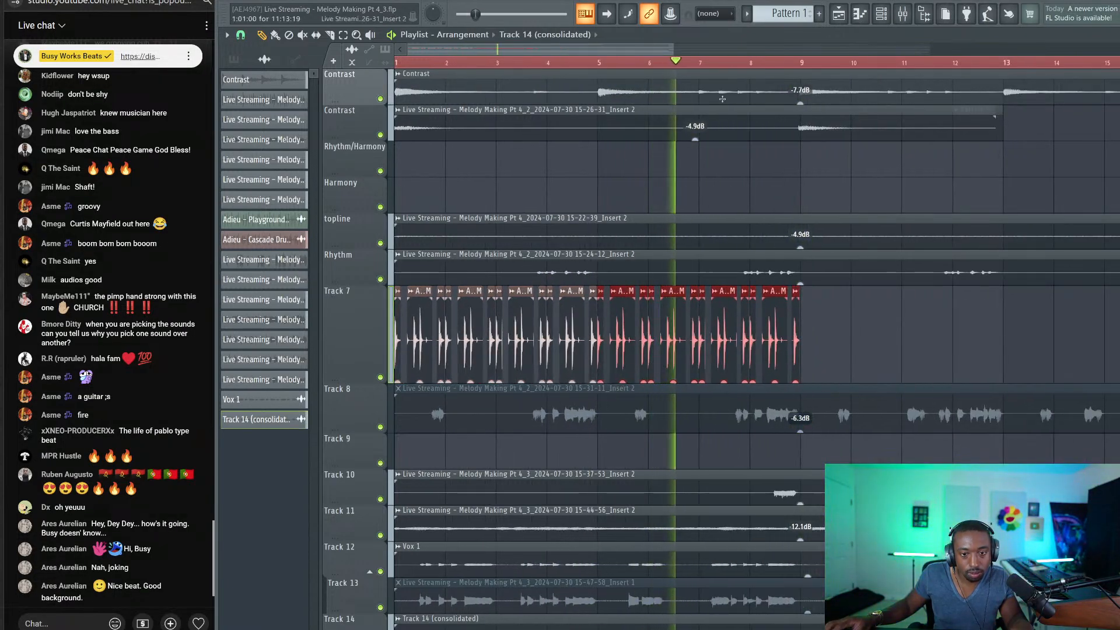
pyautogui.scroll(-3, 710, 94)
pyautogui.moveTo(630, 344); pyautogui.dragTo(399, 330)
pyautogui.scroll(3, 432, 67)
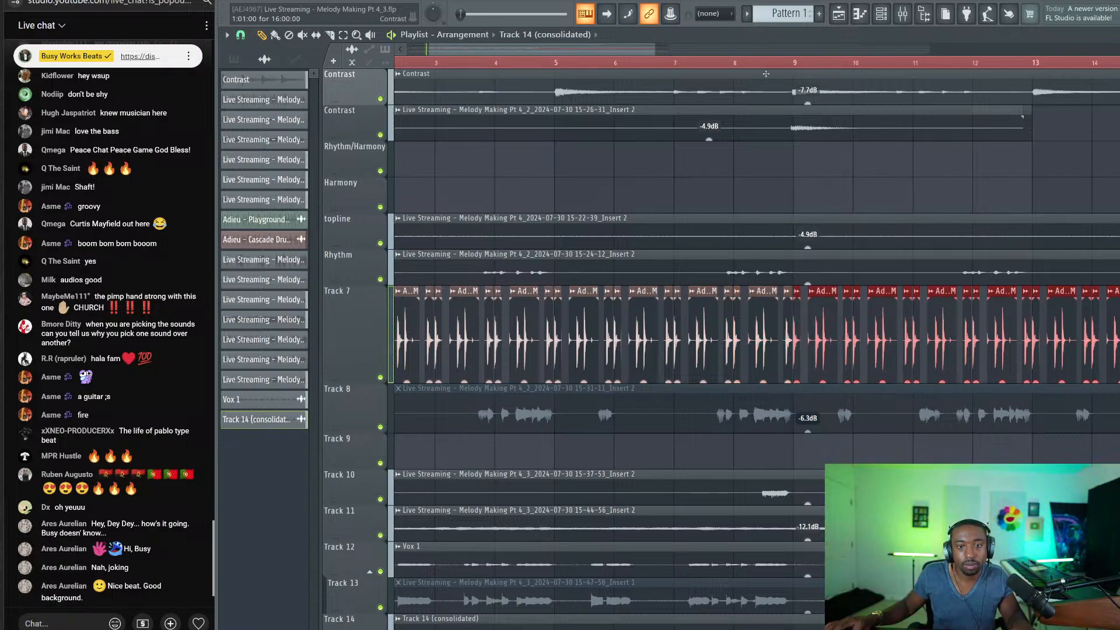
pyautogui.scroll(-3, 761, 73)
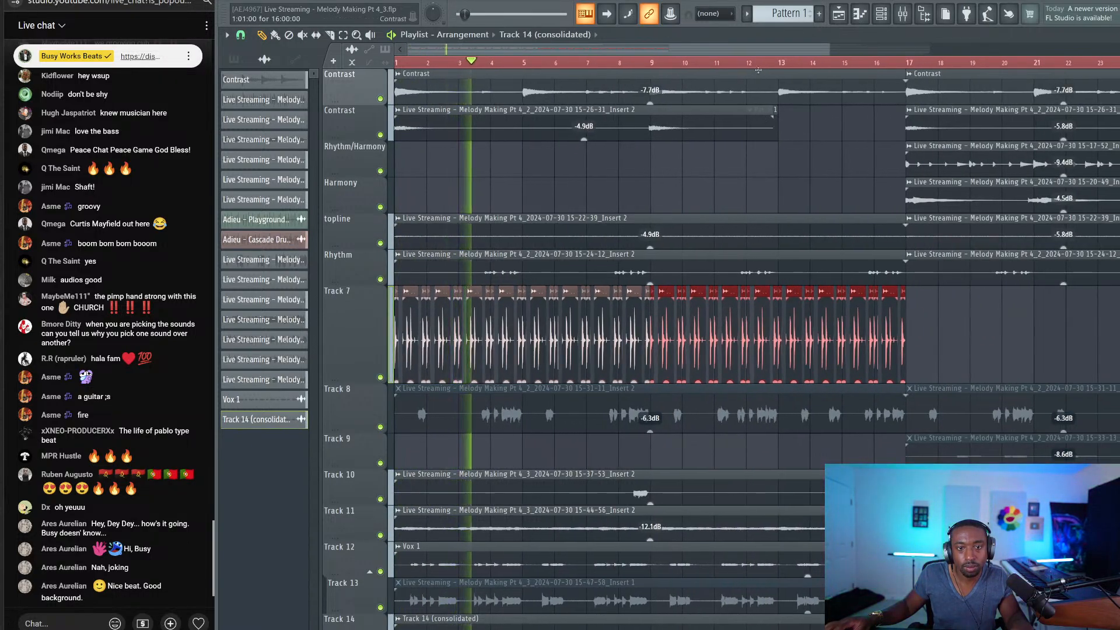
pyautogui.scroll(-2, 758, 70)
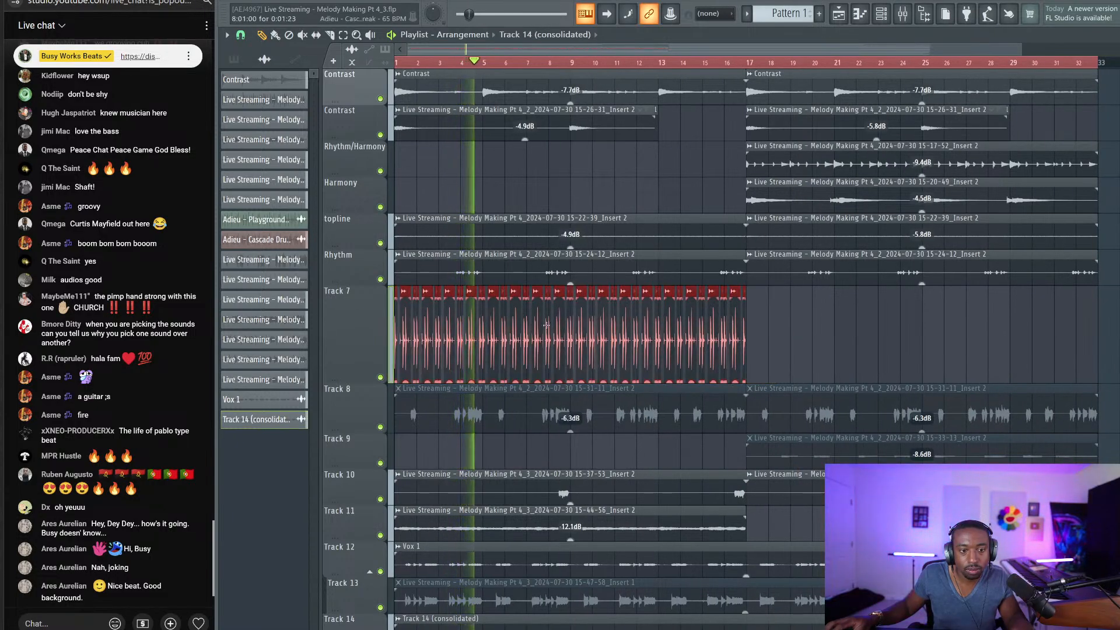
pyautogui.hotkey('ctrl', 'b')
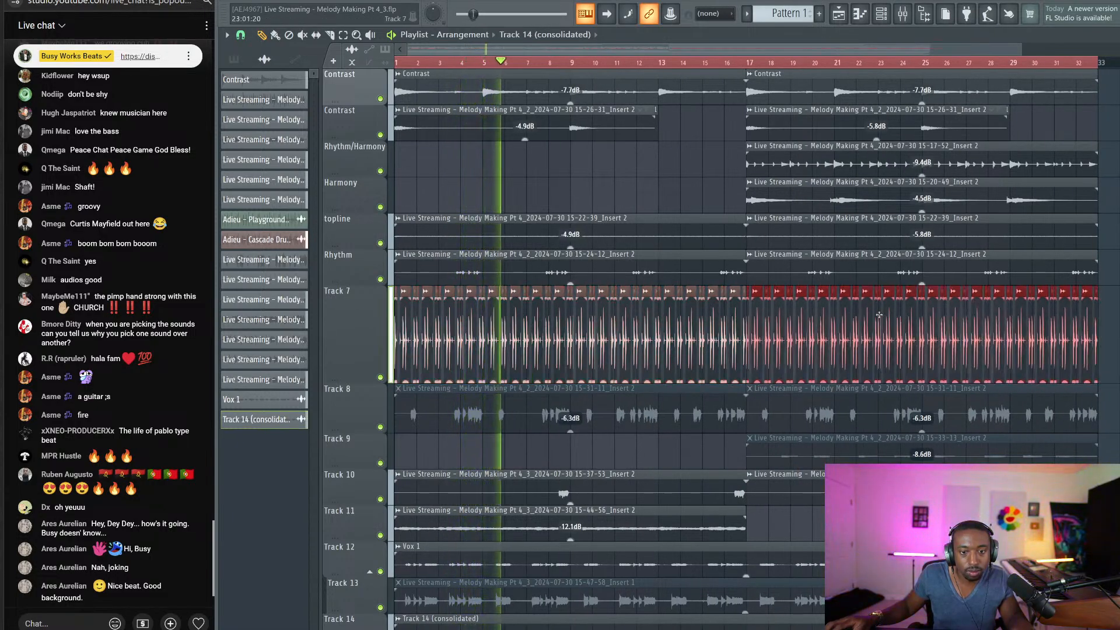
pyautogui.hotkey('ctrl', 'd')
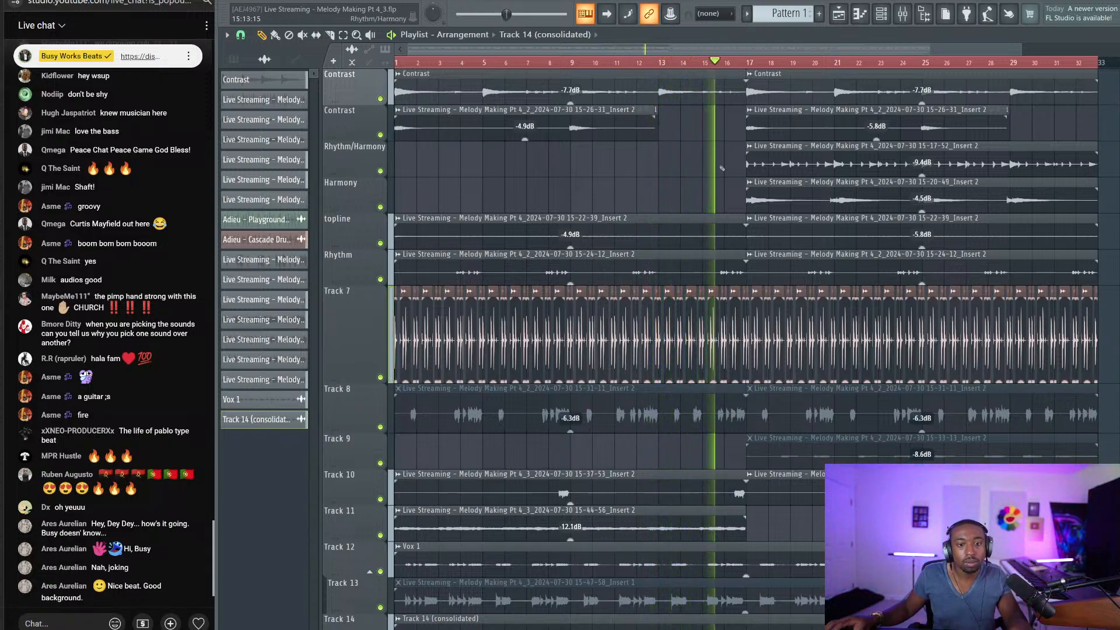
pyautogui.hotkey('ctrl', 's')
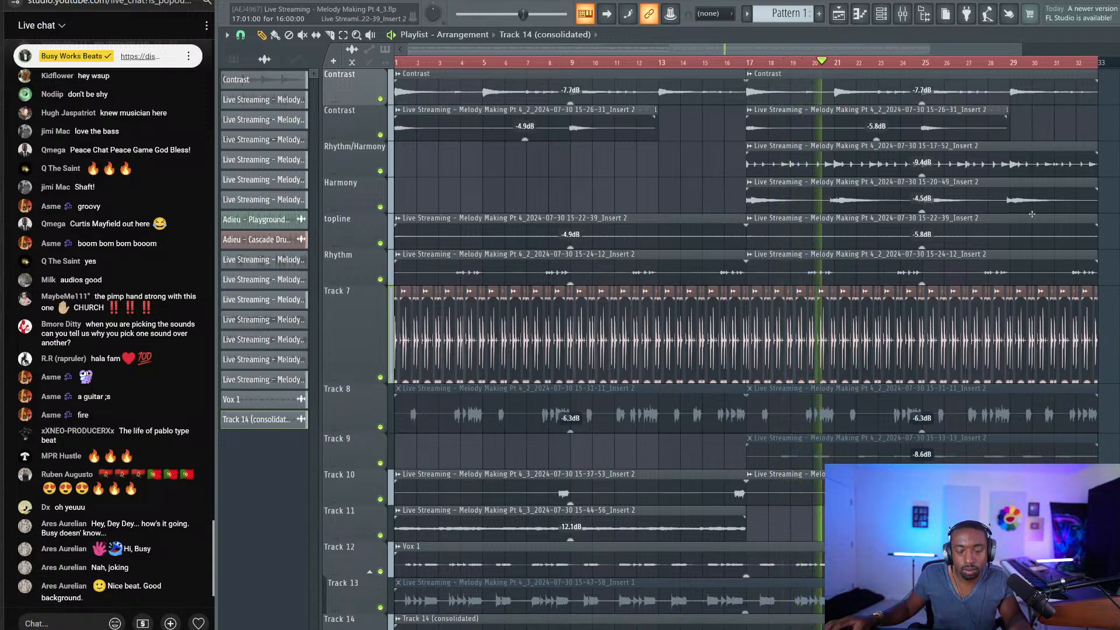
# Step: Review the lower tracks down to Track 16 during playback, return to the upper tracks, and save the project
pyautogui.scroll(-2, 1031, 214)
pyautogui.scroll(-2, 777, 399)
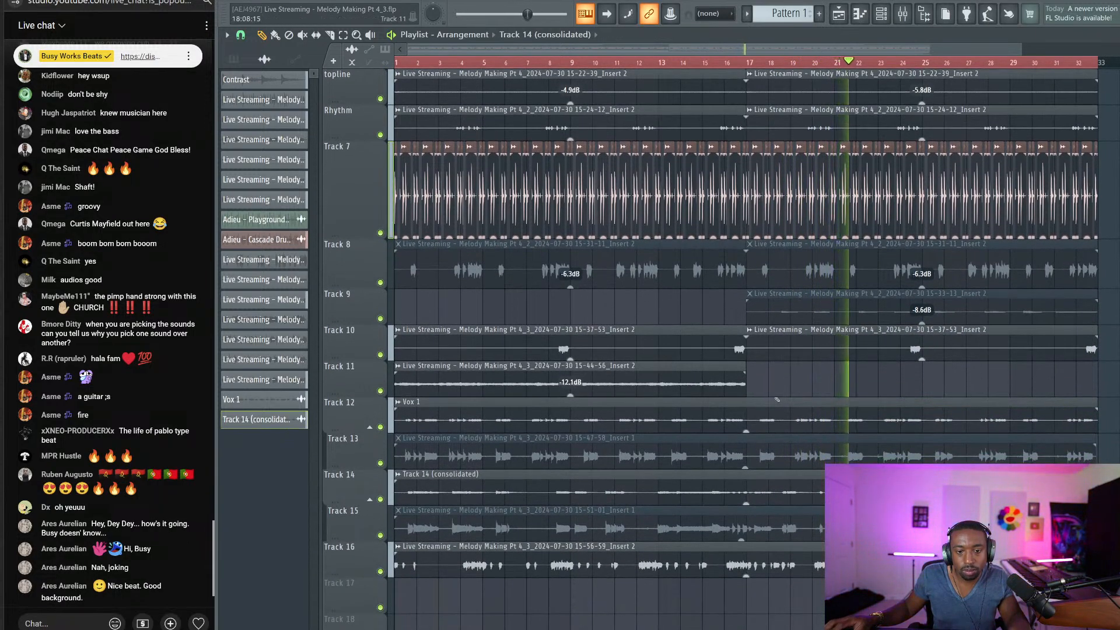
pyautogui.scroll(-2, 776, 400)
pyautogui.scroll(-2, 865, 378)
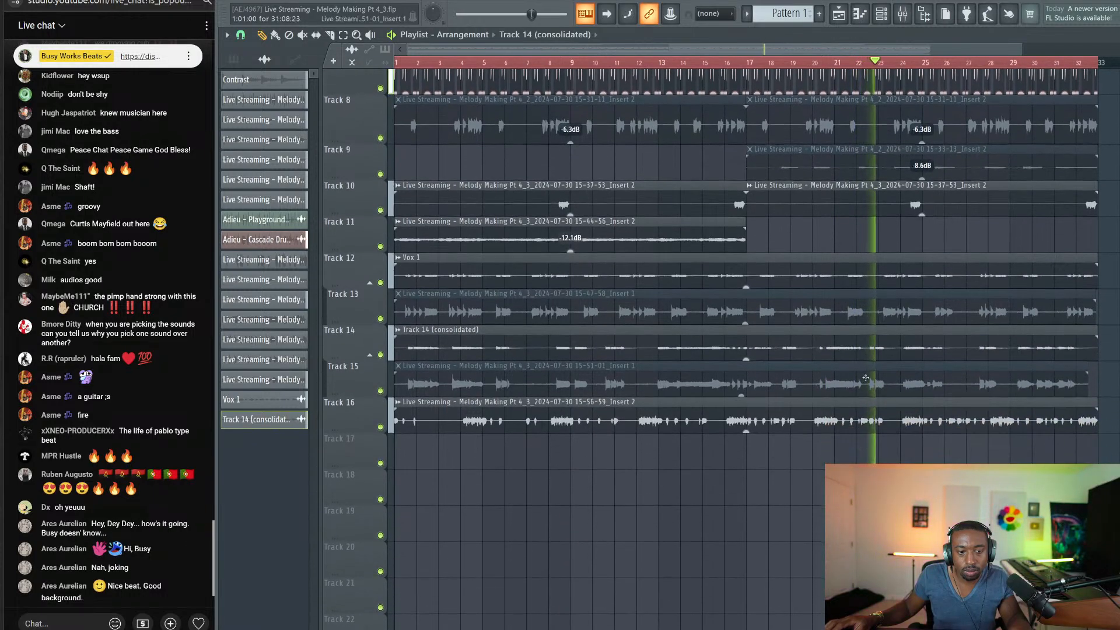
pyautogui.scroll(4, 865, 378)
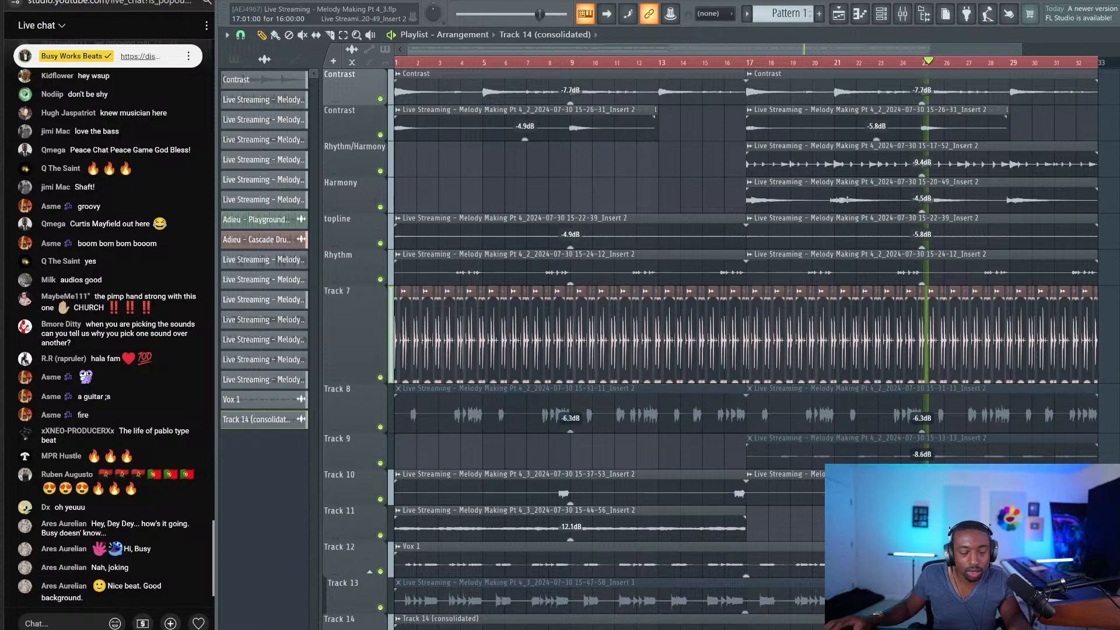
pyautogui.hotkey('ctrl', 's')
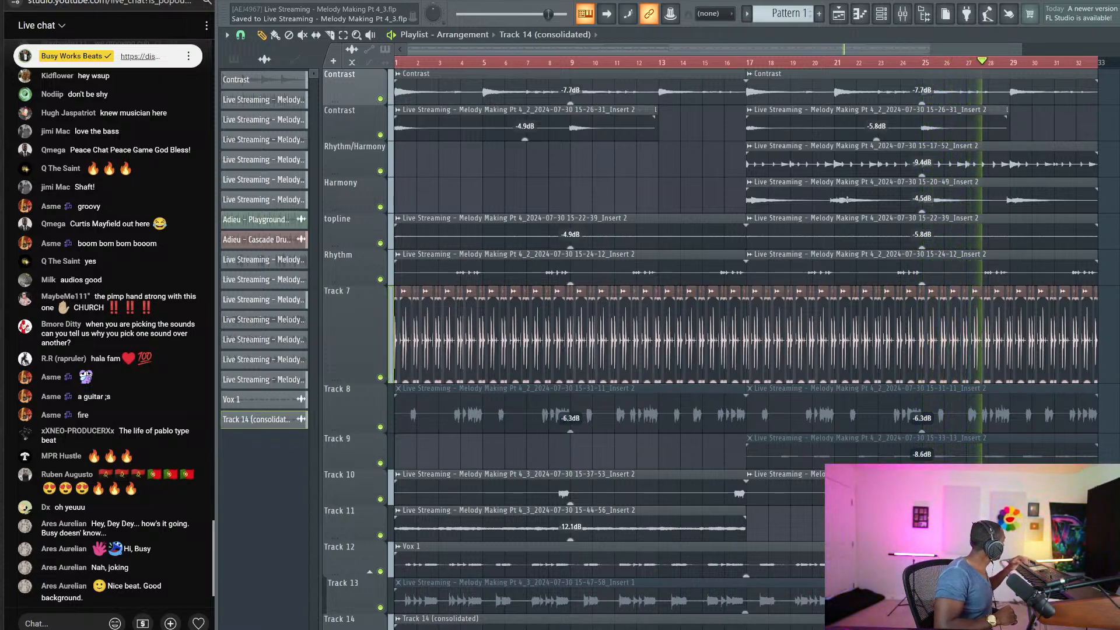
# Step: Clear the Rhythm/Harmony clip selection and play the second section of the arrangement from bar 17
pyautogui.moveTo(1117, 159); pyautogui.dragTo(1044, 170)
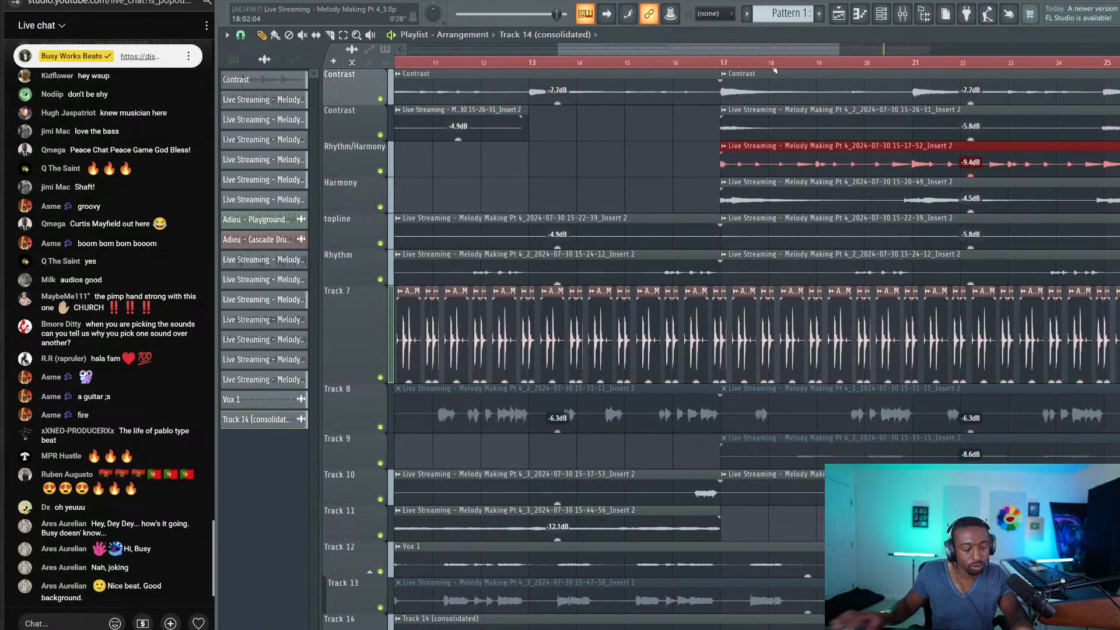
pyautogui.scroll(3, 775, 69)
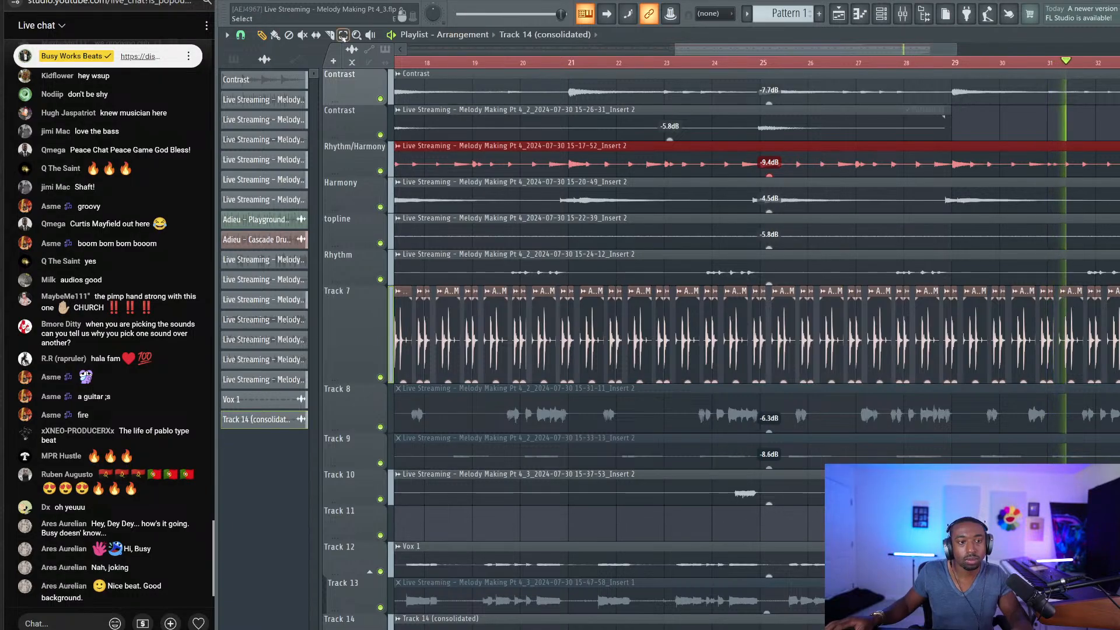
pyautogui.hotkey('ctrl', 'd')
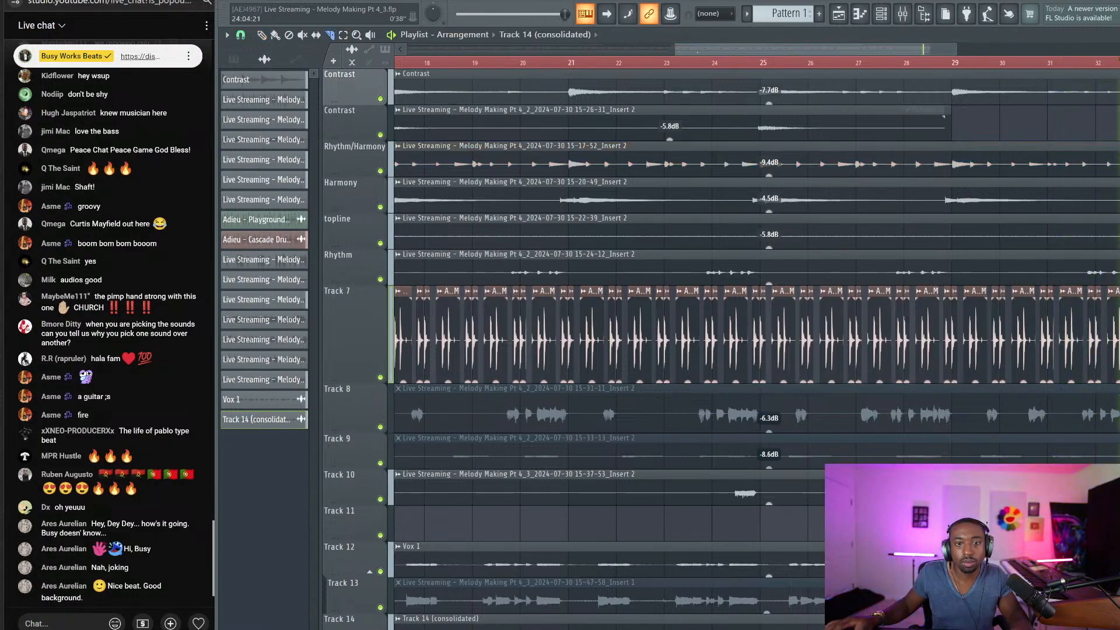
pyautogui.scroll(-3, 696, 65)
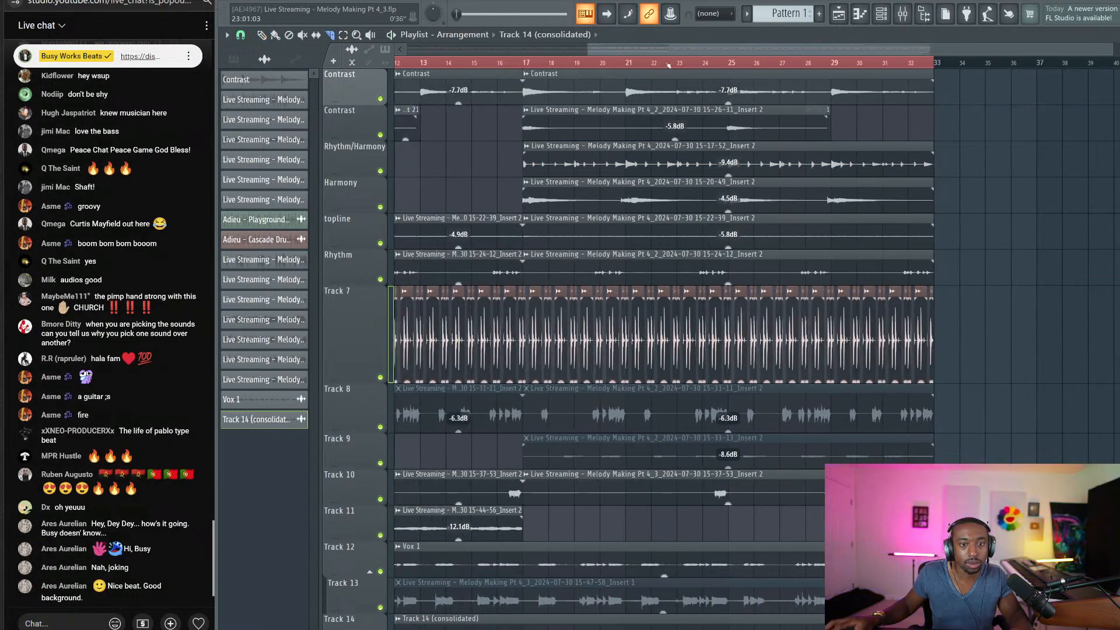
pyautogui.click(522, 62)
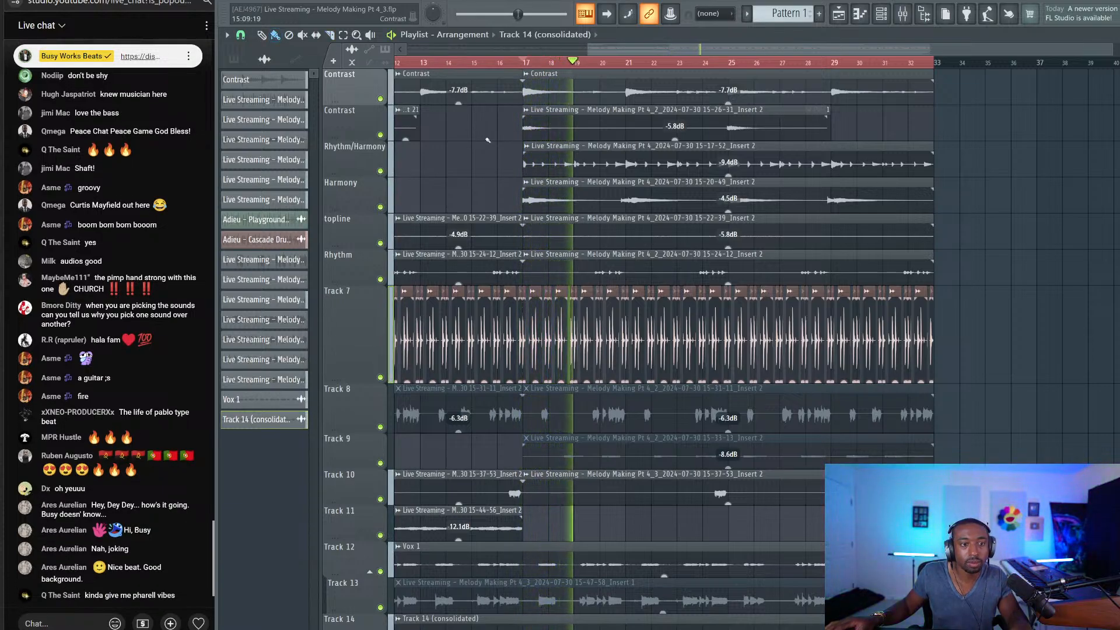
pyautogui.press('space')
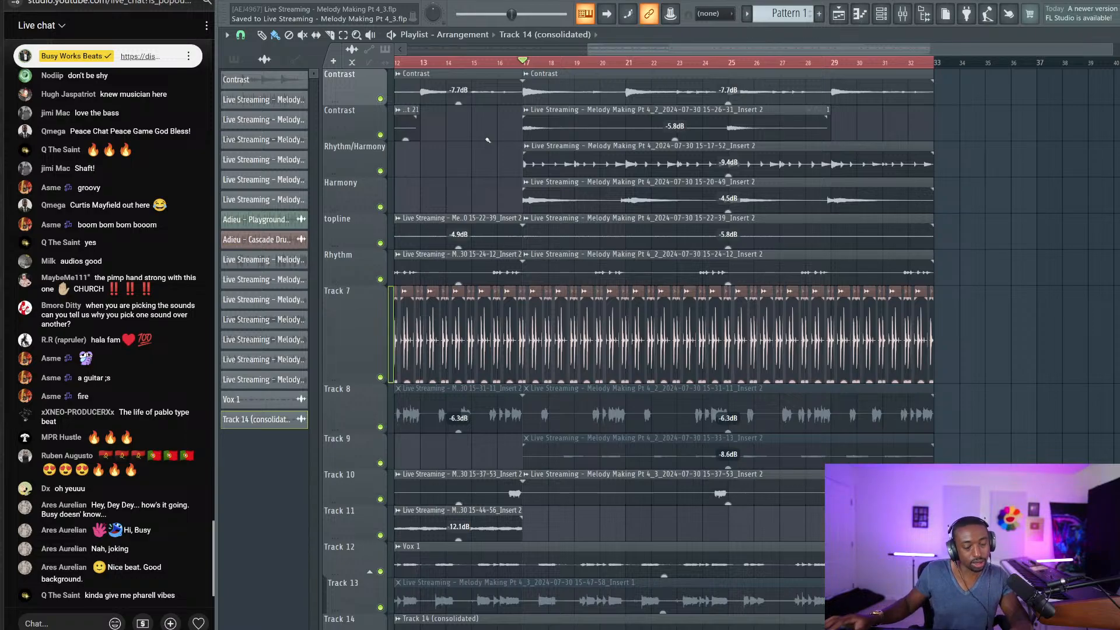
# Step: Play the second section from bar 17, look over the mixer, and select its Rhythm and Harmony clips in the playlist
pyautogui.press('space')
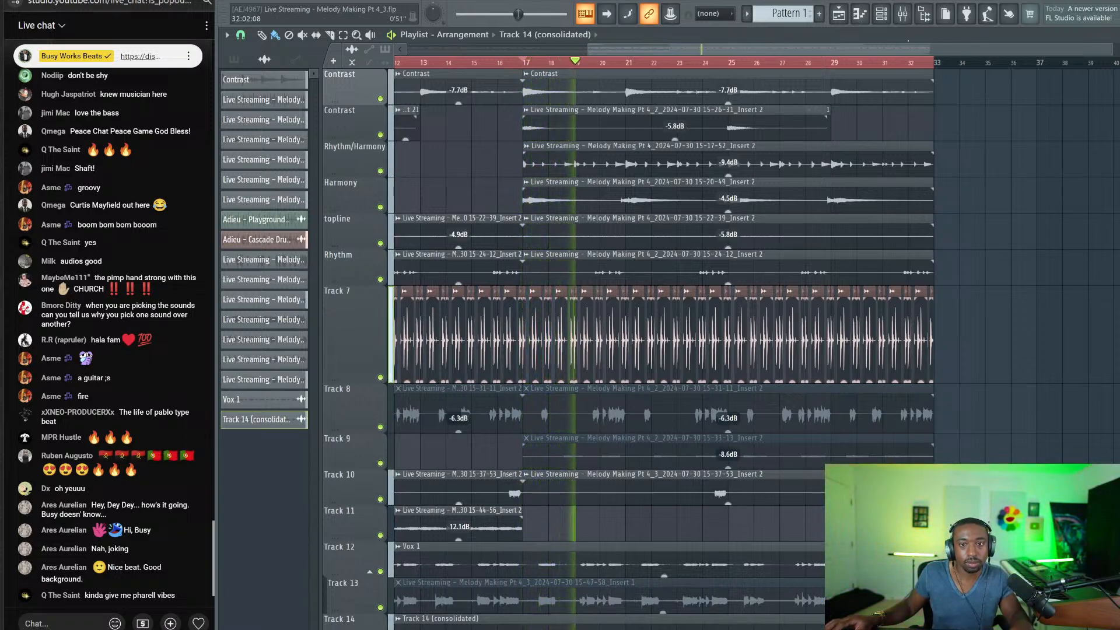
pyautogui.click(902, 14)
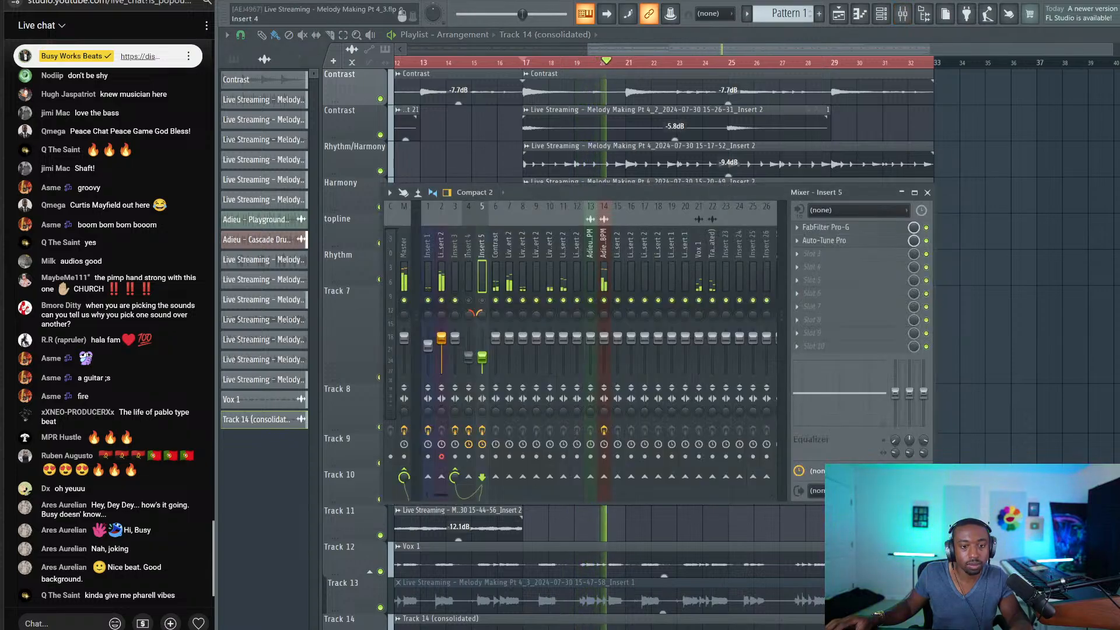
pyautogui.press('F9')
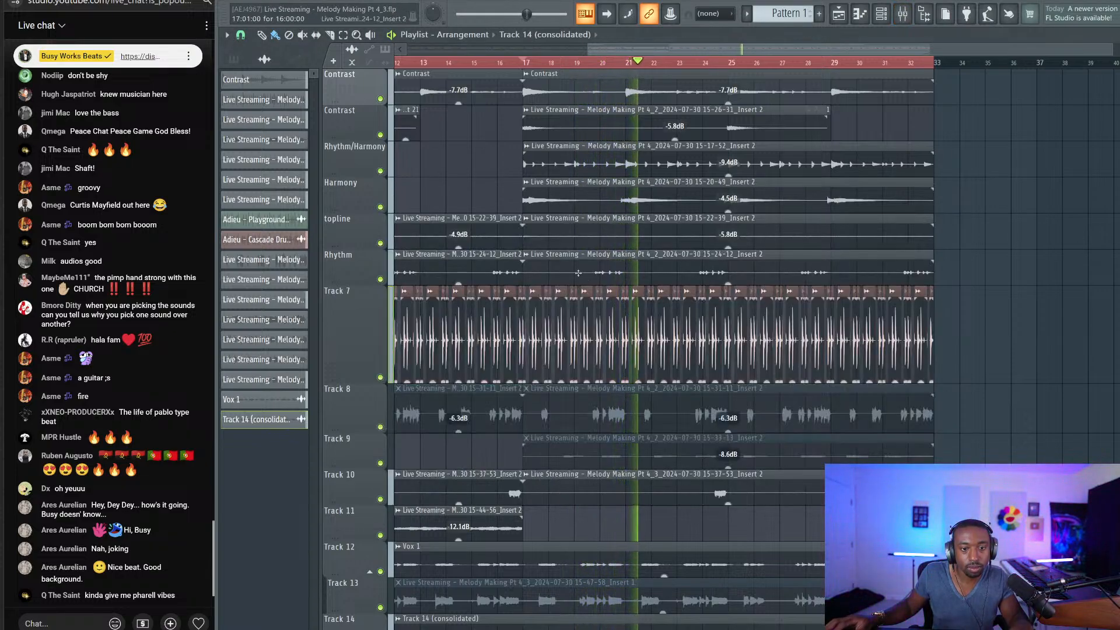
pyautogui.moveTo(578, 269); pyautogui.dragTo(882, 260)
pyautogui.keyDown('ctrl'); pyautogui.keyDown('shift'); pyautogui.click(660, 195); pyautogui.keyUp('shift'); pyautogui.keyUp('ctrl')
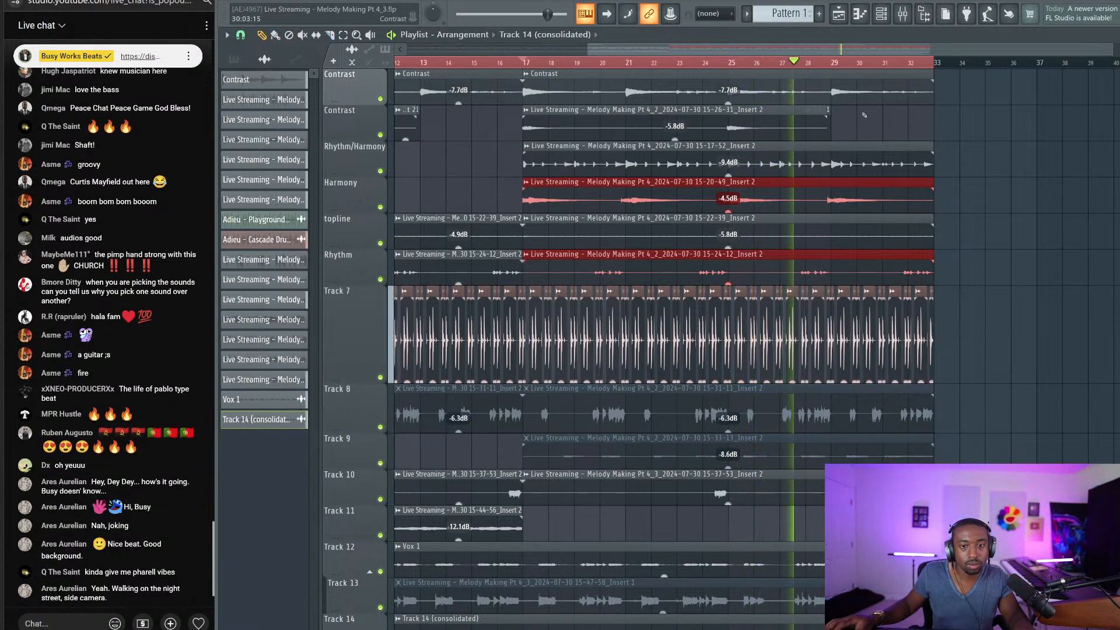
# Step: Clear the clip selection, delete the tiny leftover fragment near bar 29 on the second Contrast track, and stop playback
pyautogui.keyDown('ctrl'); pyautogui.click(881, 122); pyautogui.keyUp('ctrl')
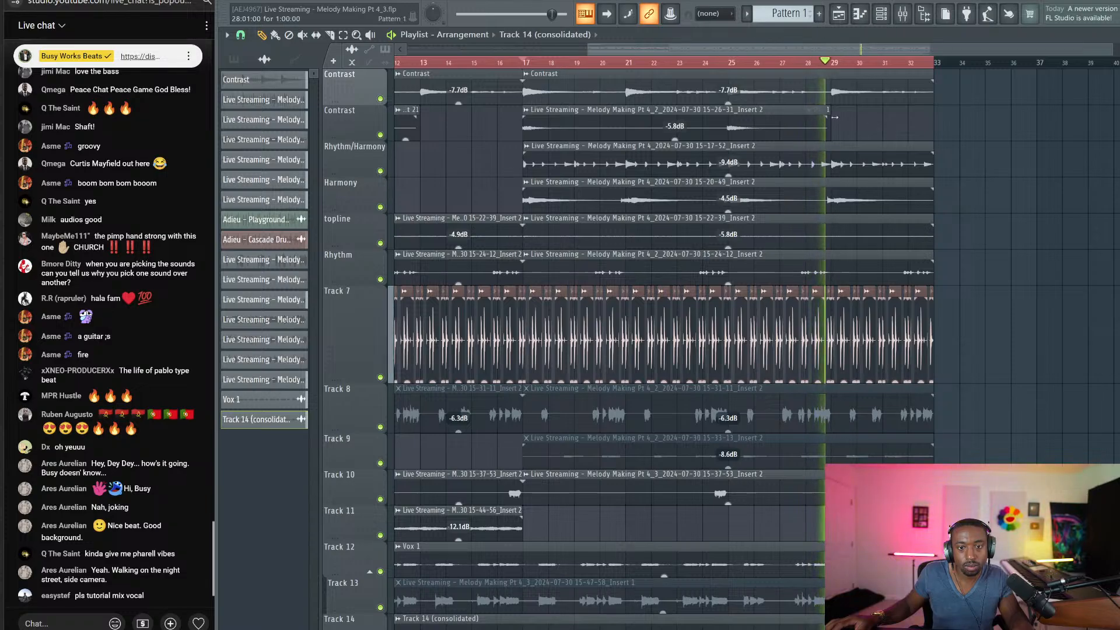
pyautogui.keyDown('ctrl'); pyautogui.click(794, 122); pyautogui.keyUp('ctrl')
pyautogui.moveTo(835, 125); pyautogui.dragTo(831, 124)
pyautogui.press('Delete')
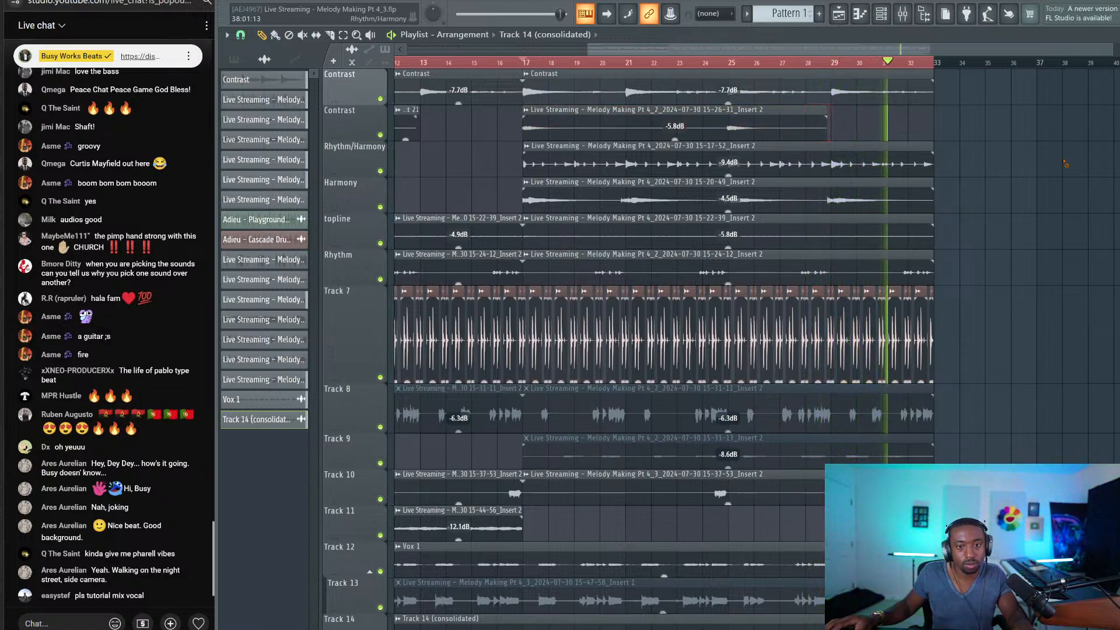
pyautogui.press('space')
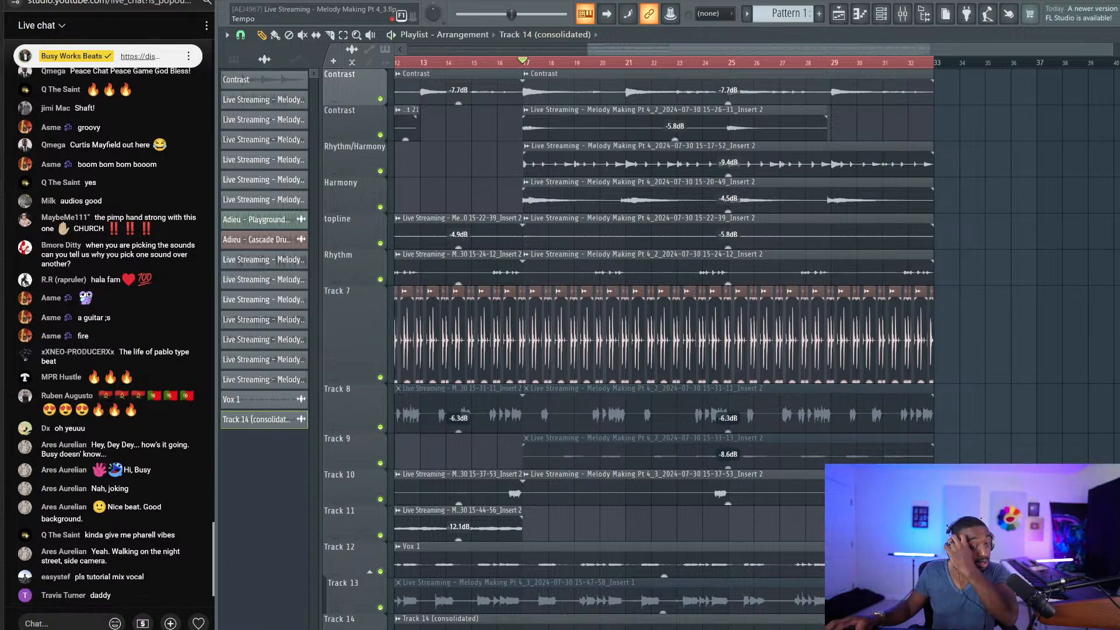
# Step: Play briefly from bar 17, stop, and restart playback from the beginning of the arrangement
pyautogui.press('space')
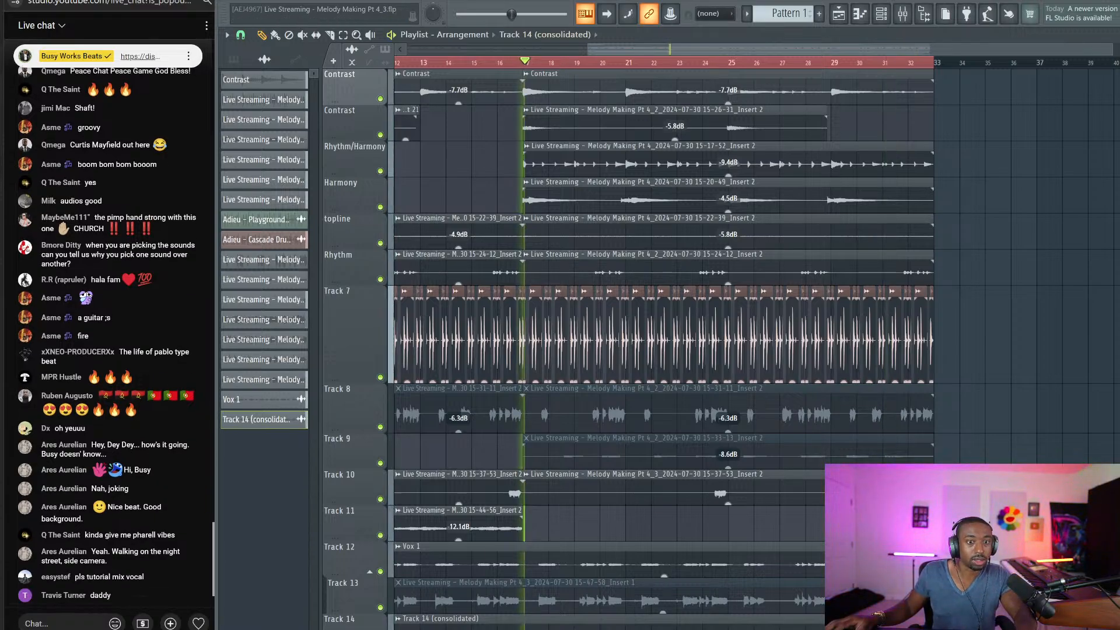
pyautogui.click(511, 2)
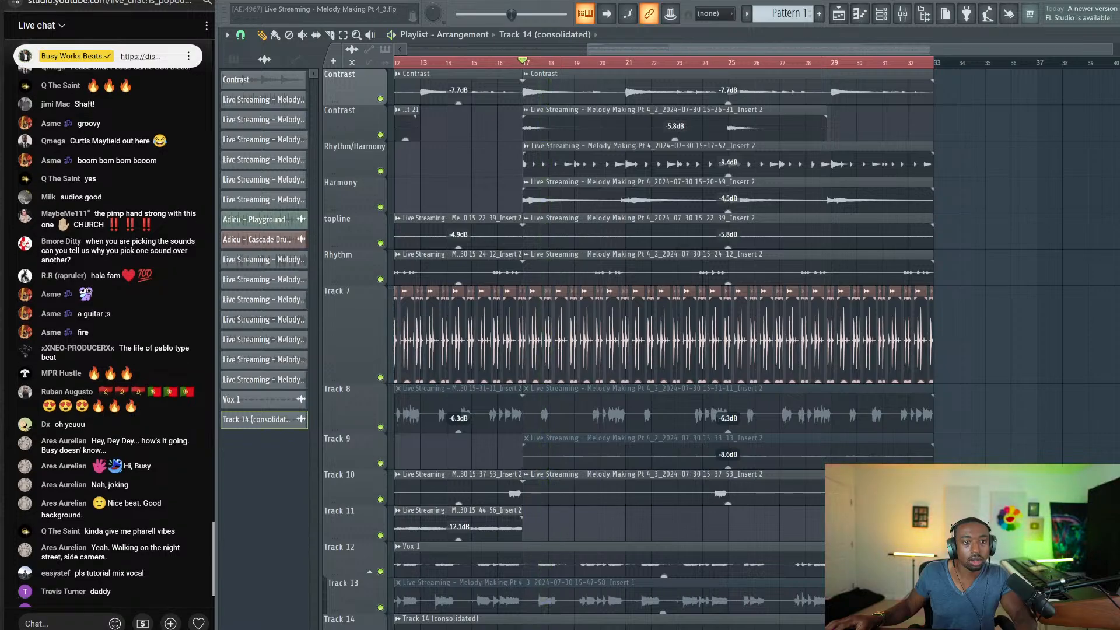
pyautogui.click(511, 2)
pyautogui.press('space')
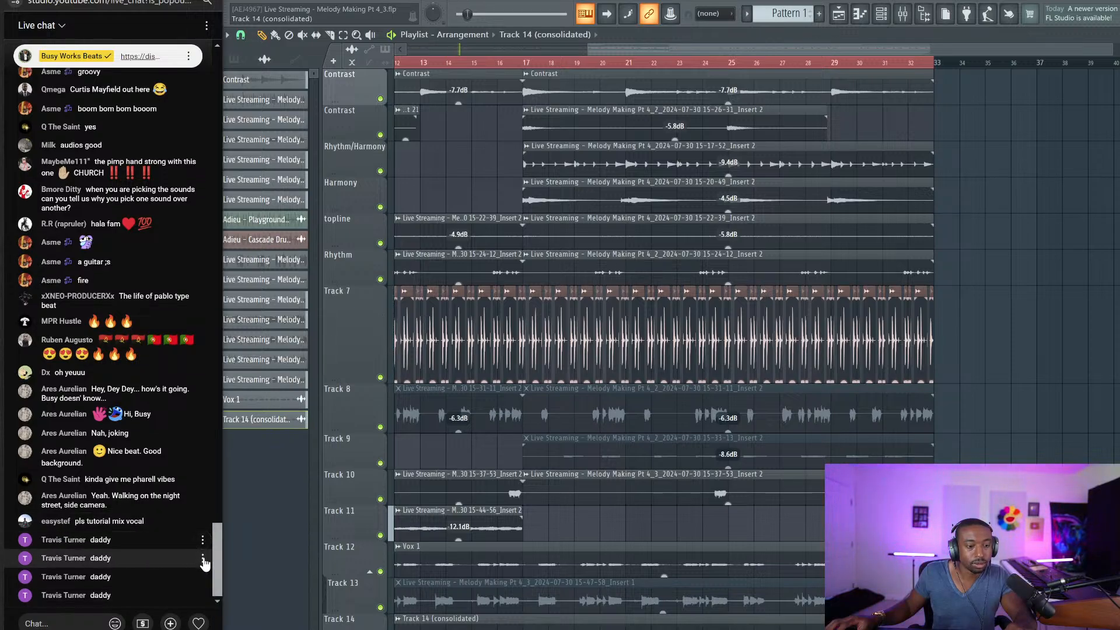
# Step: Switch to the YouTube live chat and time out the user repeatedly posting "daddy" for 24 hours
pyautogui.click(202, 540)
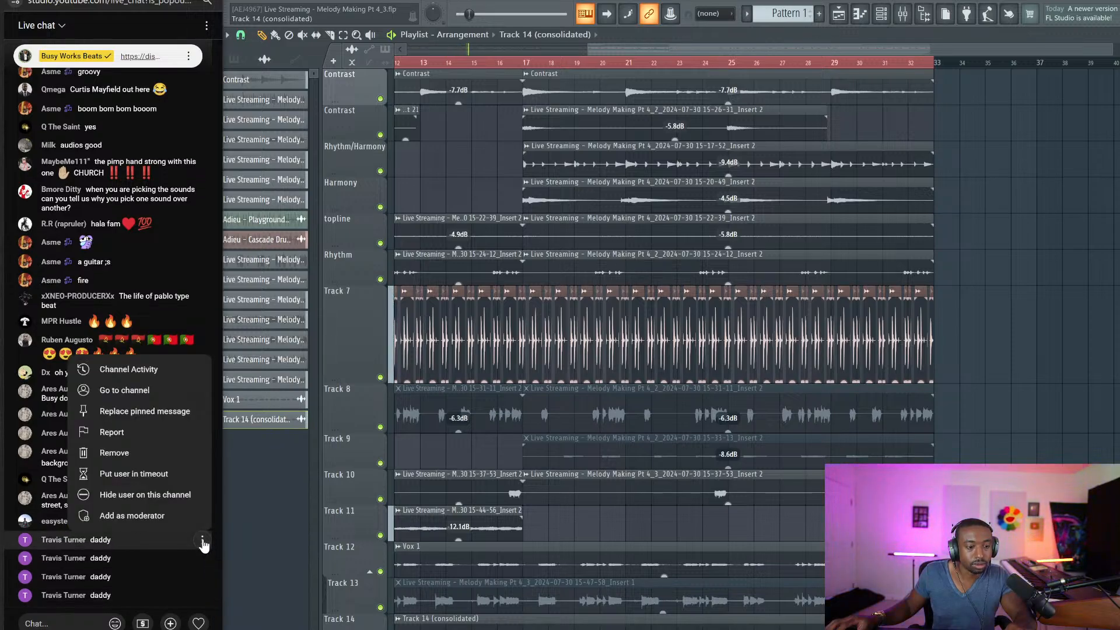
pyautogui.click(163, 472)
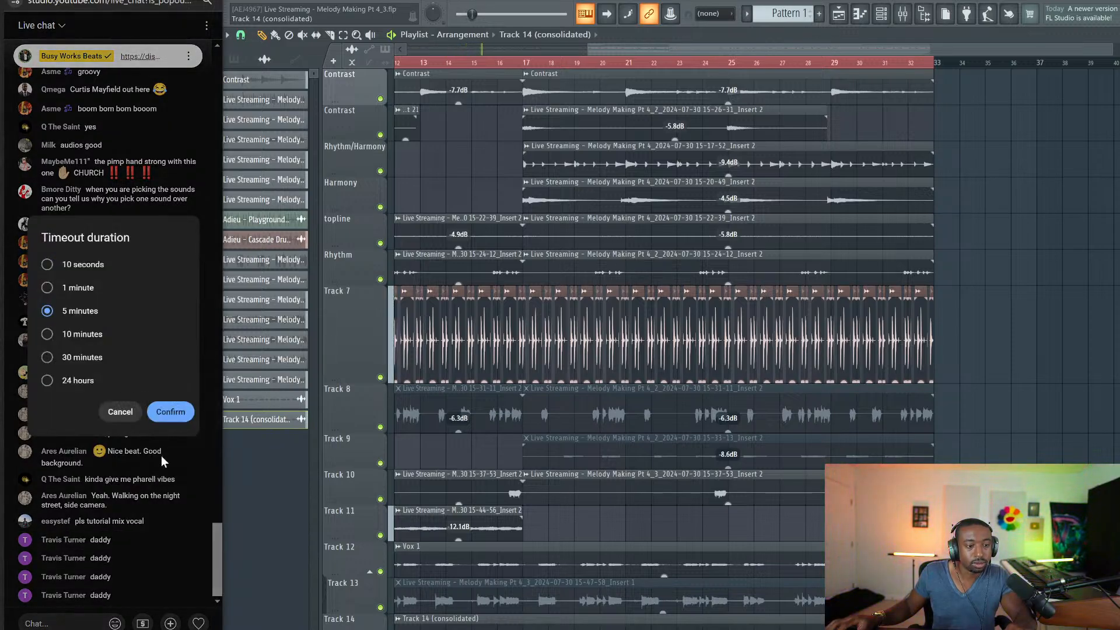
pyautogui.click(169, 412)
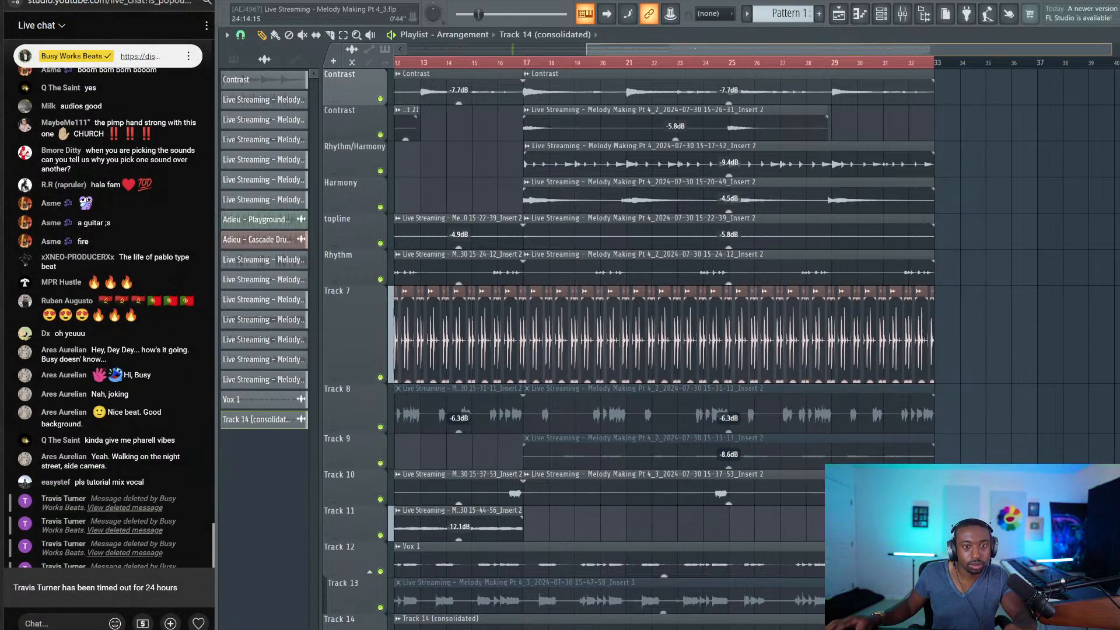
# Step: Send the Vox 1 and Track 14 (consolidated) mixer tracks to Insert 3, with Track 14's send at about 55%
pyautogui.moveTo(725, 49); pyautogui.dragTo(434, 167)
pyautogui.scroll(-2, 559, 67)
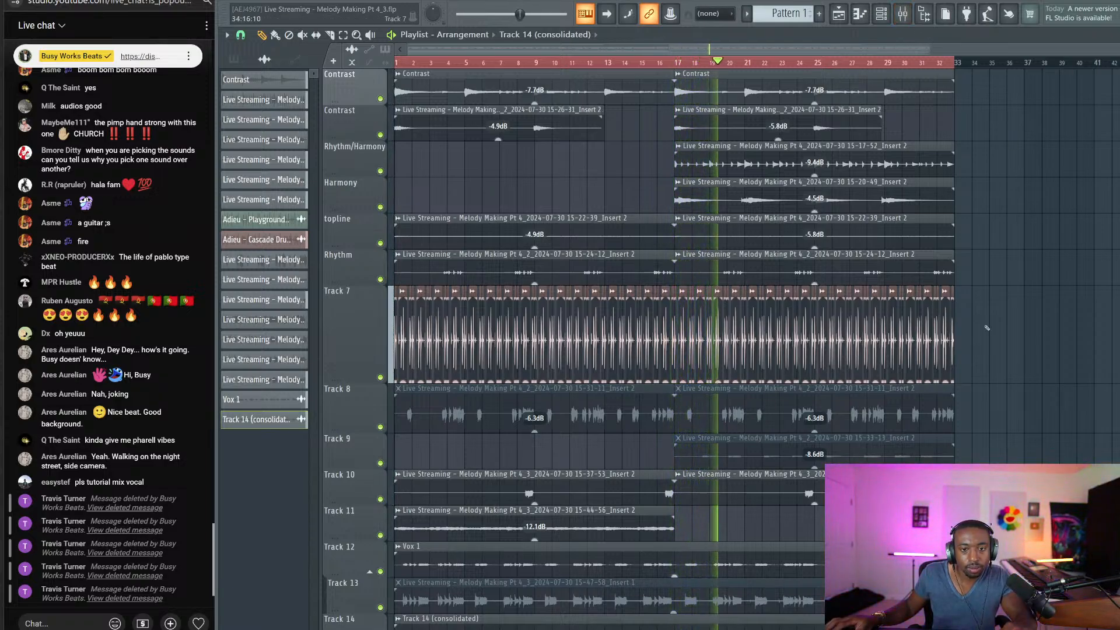
pyautogui.click(902, 15)
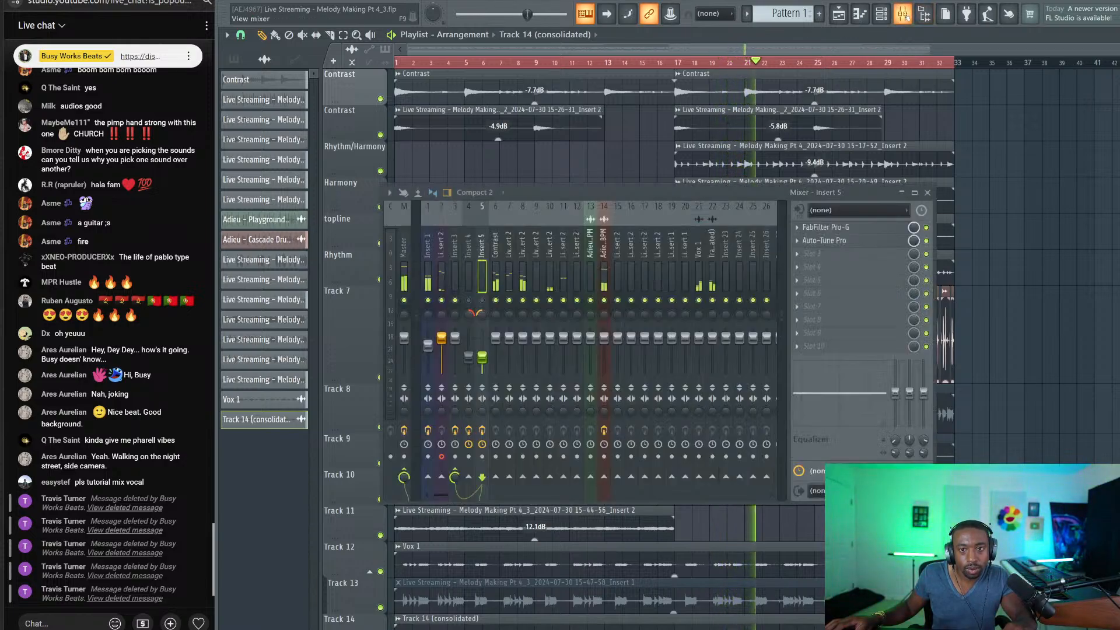
pyautogui.click(685, 272)
pyautogui.click(713, 266)
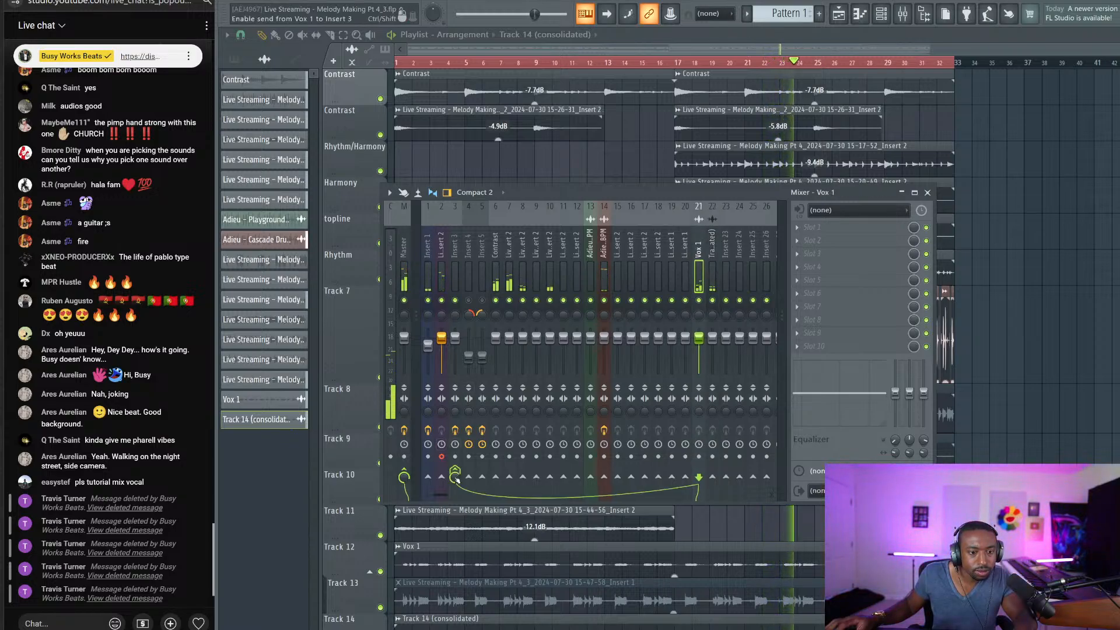
pyautogui.click(712, 275)
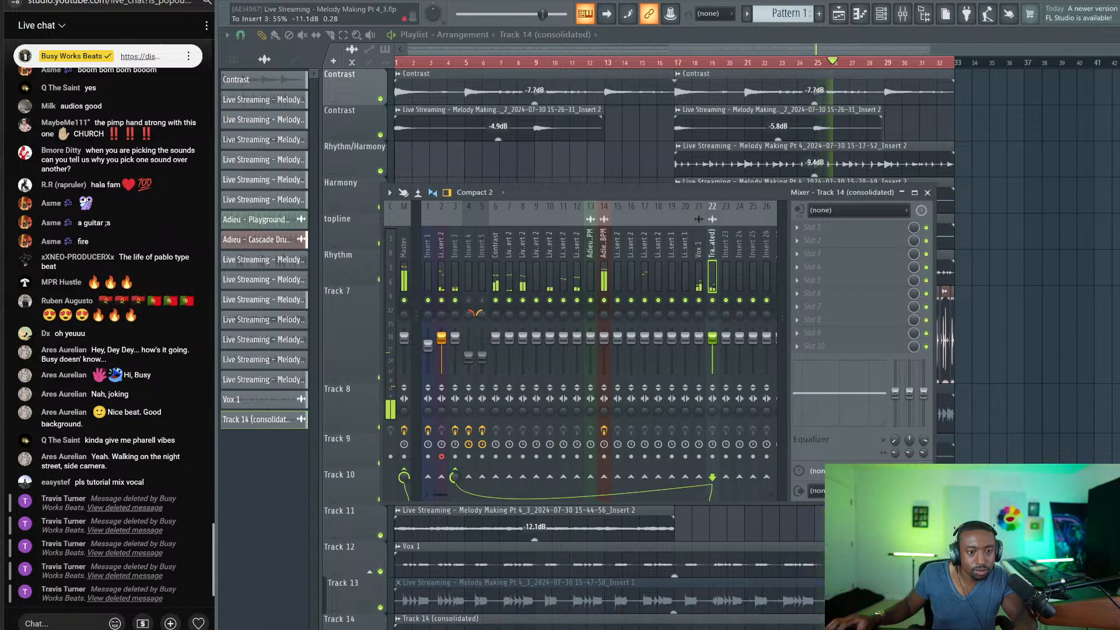
# Step: Check the effects on Insert 3 and the sends from Track 14 and Vox 1, and close the mixer
pyautogui.click(451, 266)
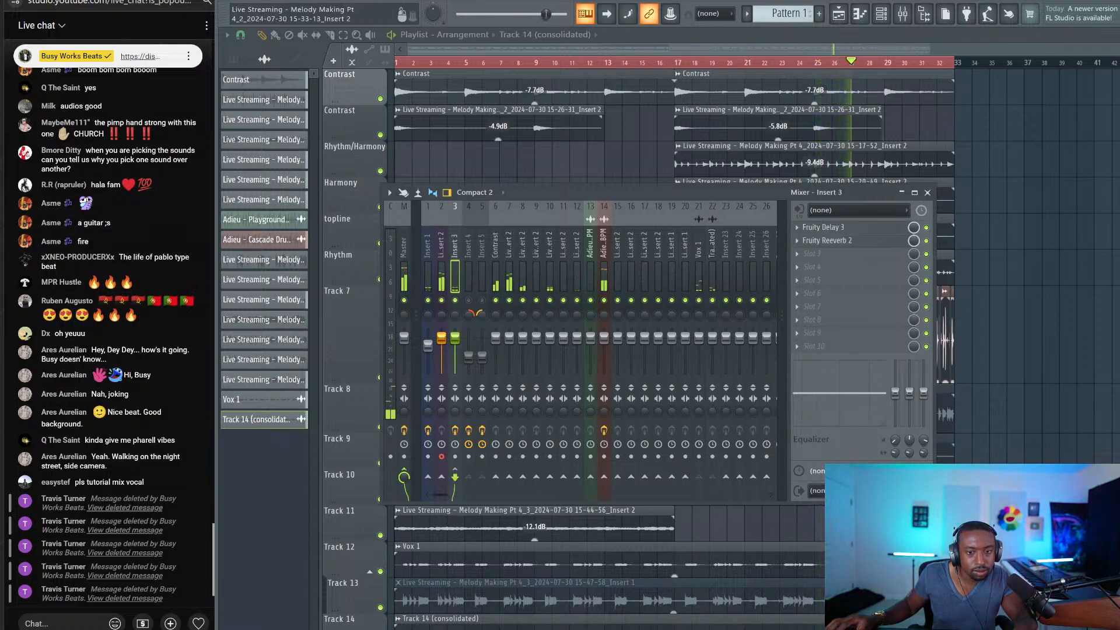
pyautogui.click(712, 268)
pyautogui.click(699, 267)
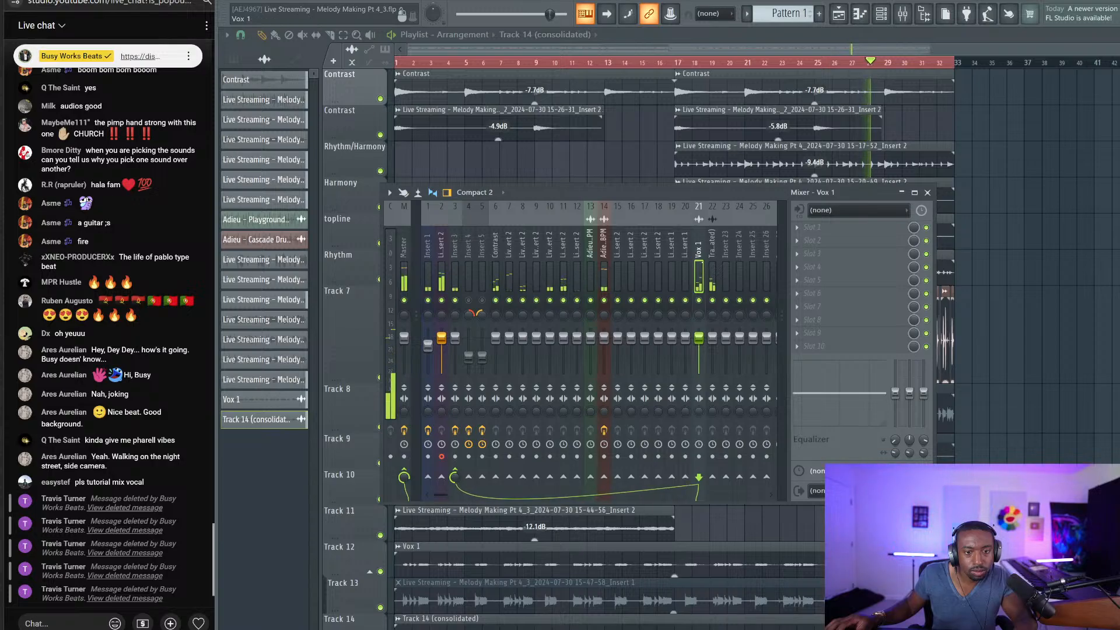
pyautogui.press('F9')
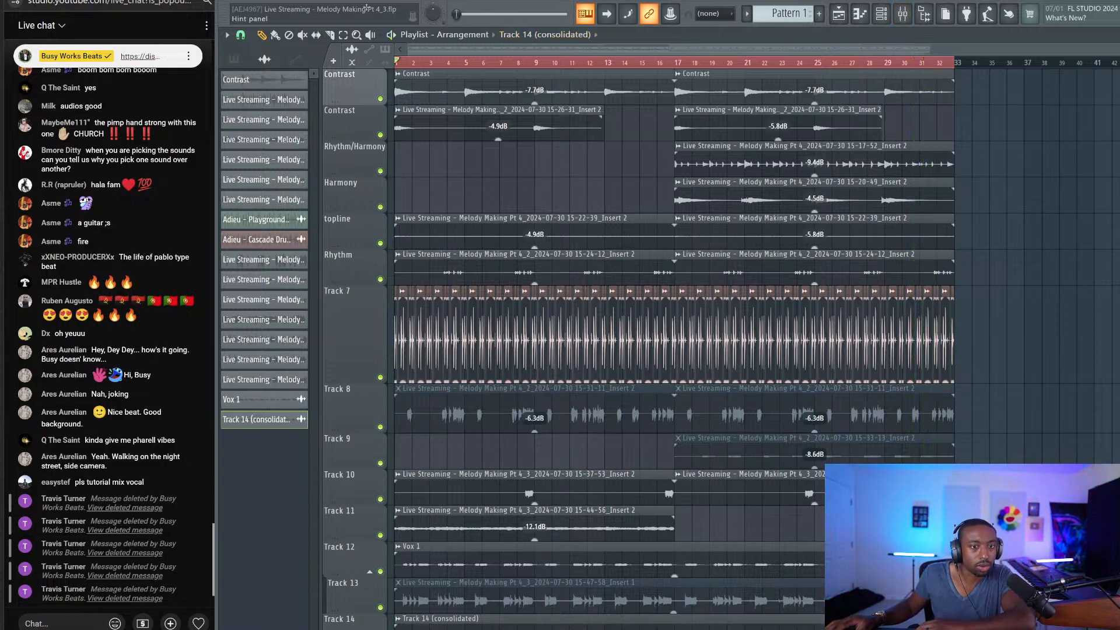
# Step: Export the project as a zipped loop package named "Live Streaming - Melody Making Pt 4_3" in the current project folder
pyautogui.click(224, 12)
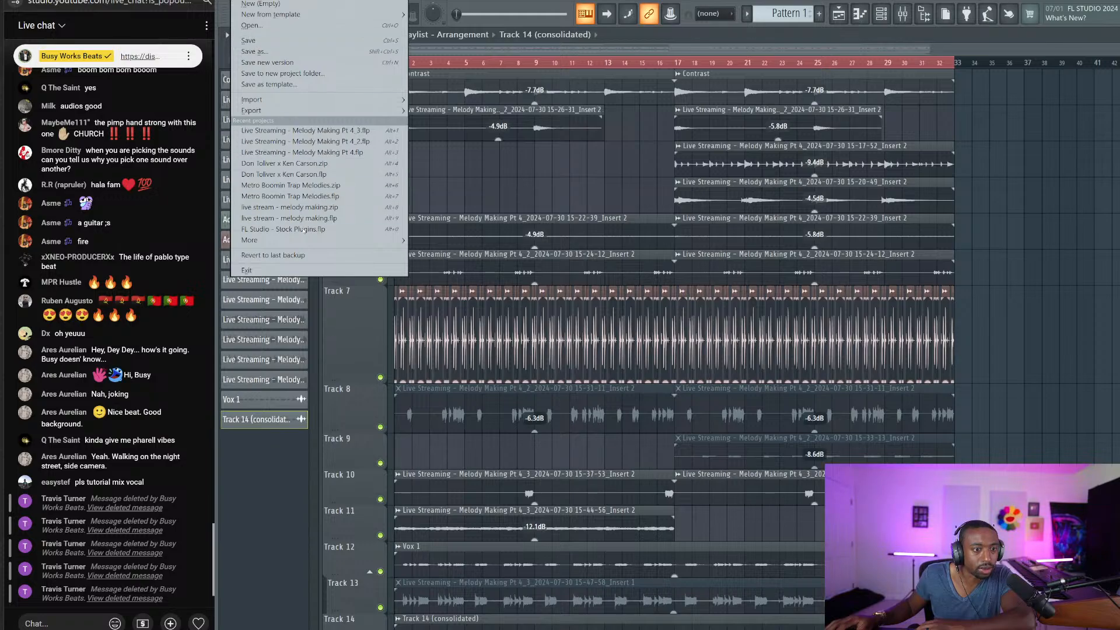
pyautogui.moveTo(256, 110)
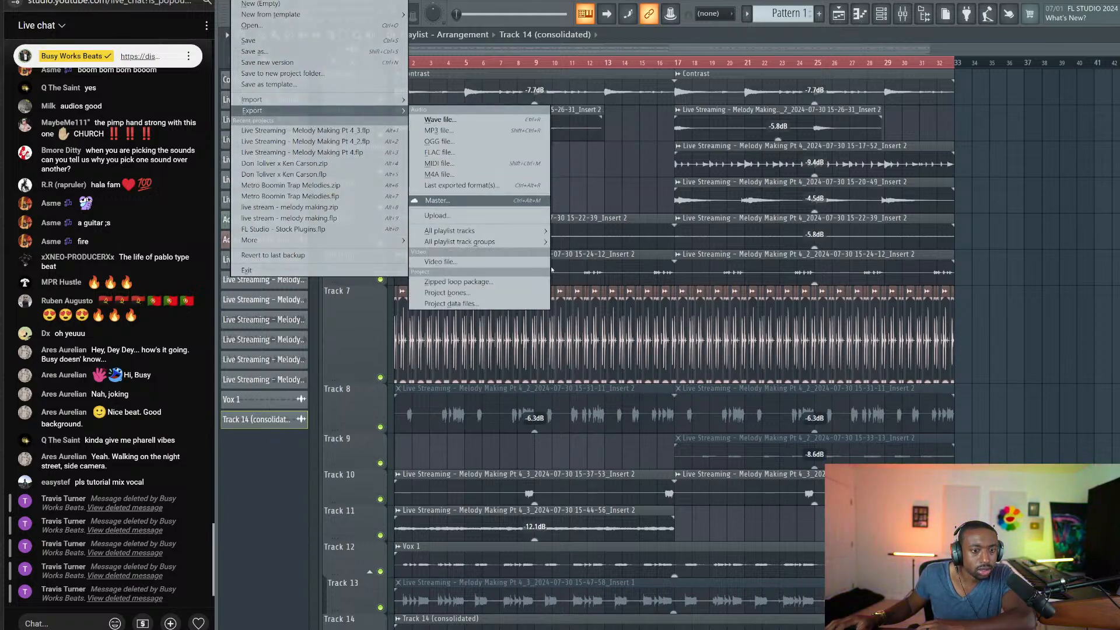
pyautogui.click(500, 281)
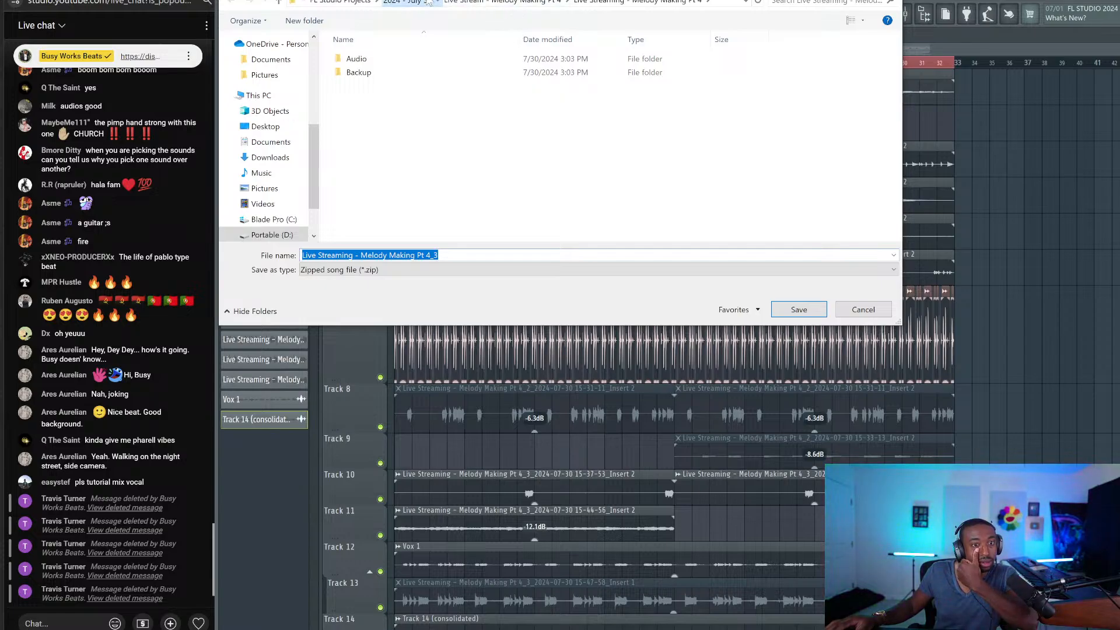
pyautogui.click(797, 309)
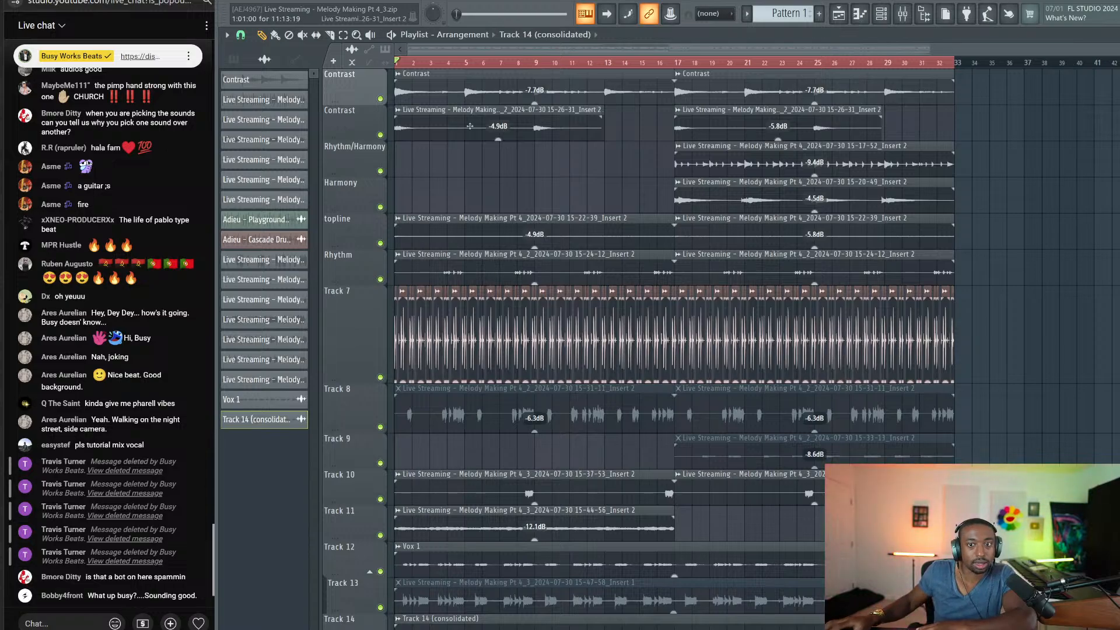
pyautogui.click(238, 1)
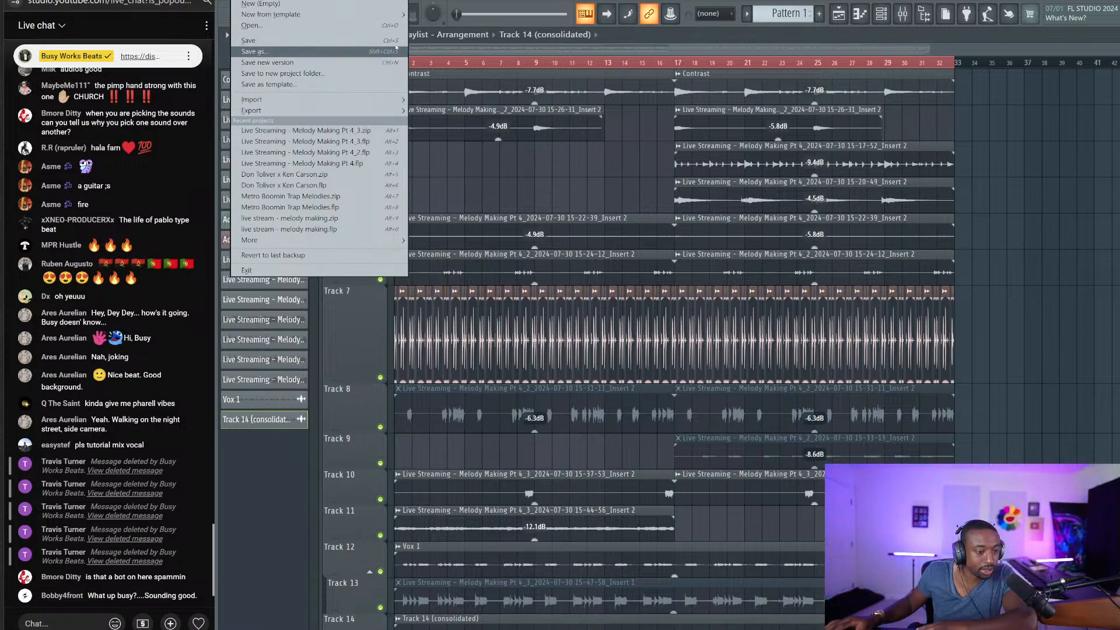
pyautogui.click(1065, 164)
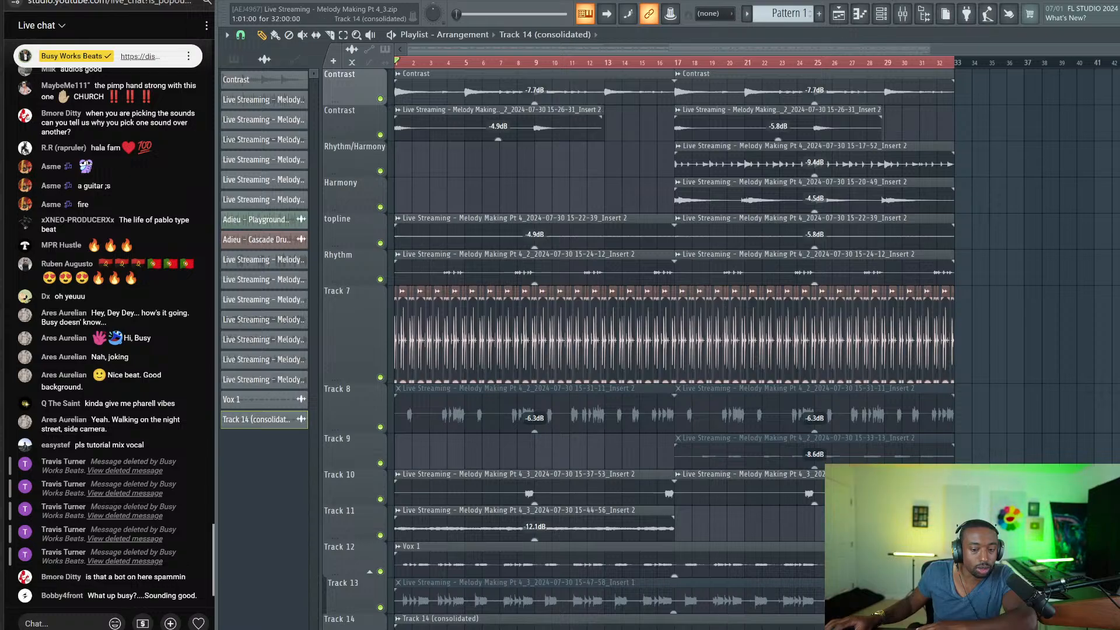
# Step: Switch to OBS and change the live stream to the loading scene
pyautogui.click(815, 629)
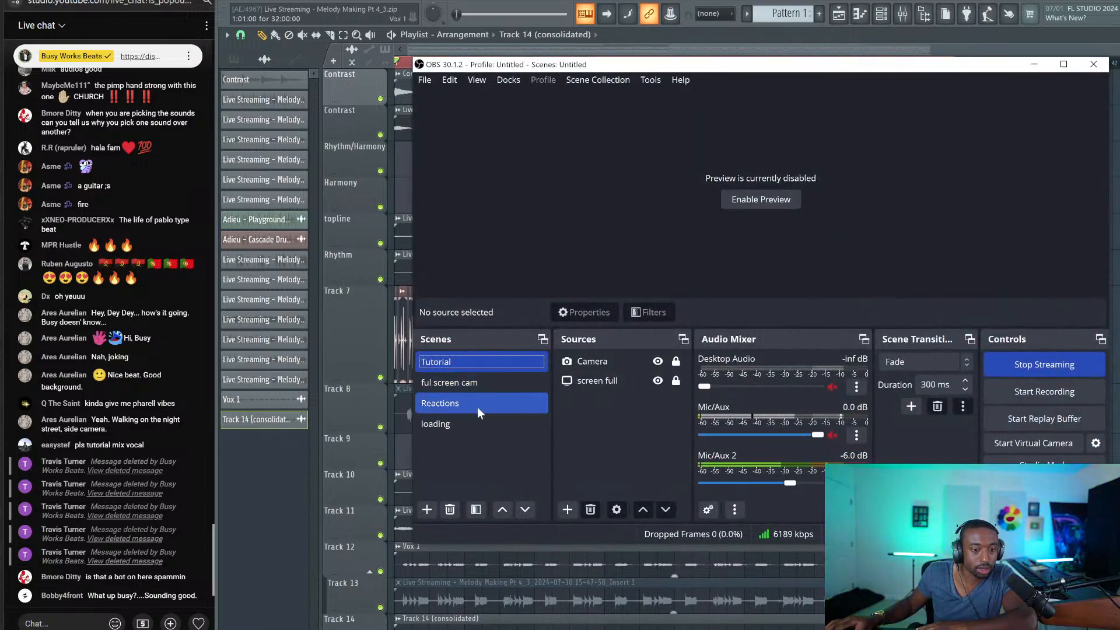
pyautogui.click(471, 422)
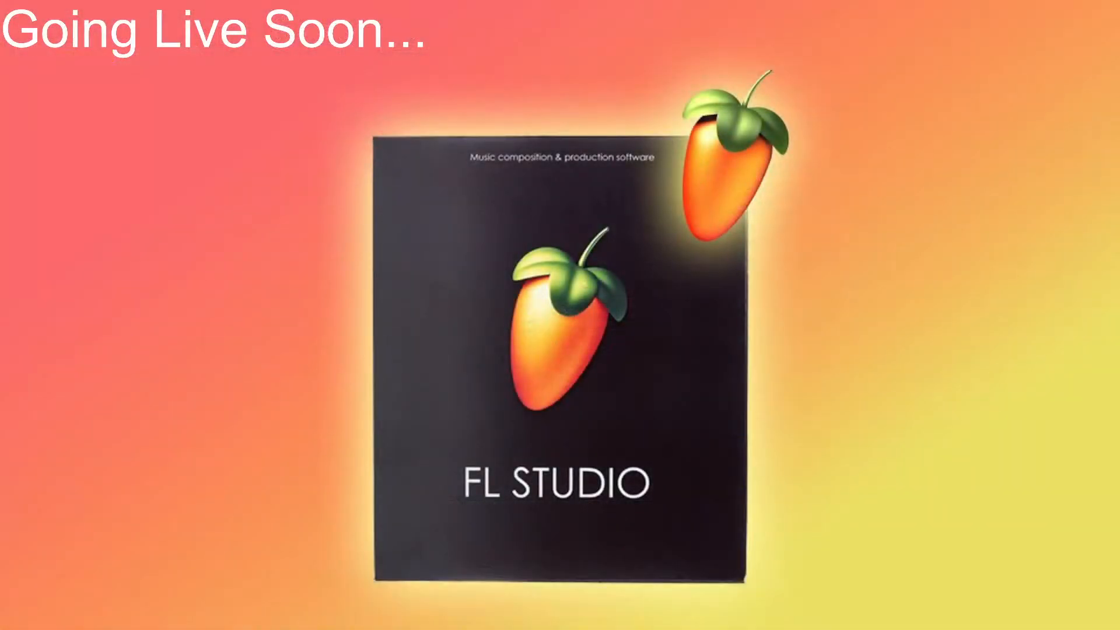
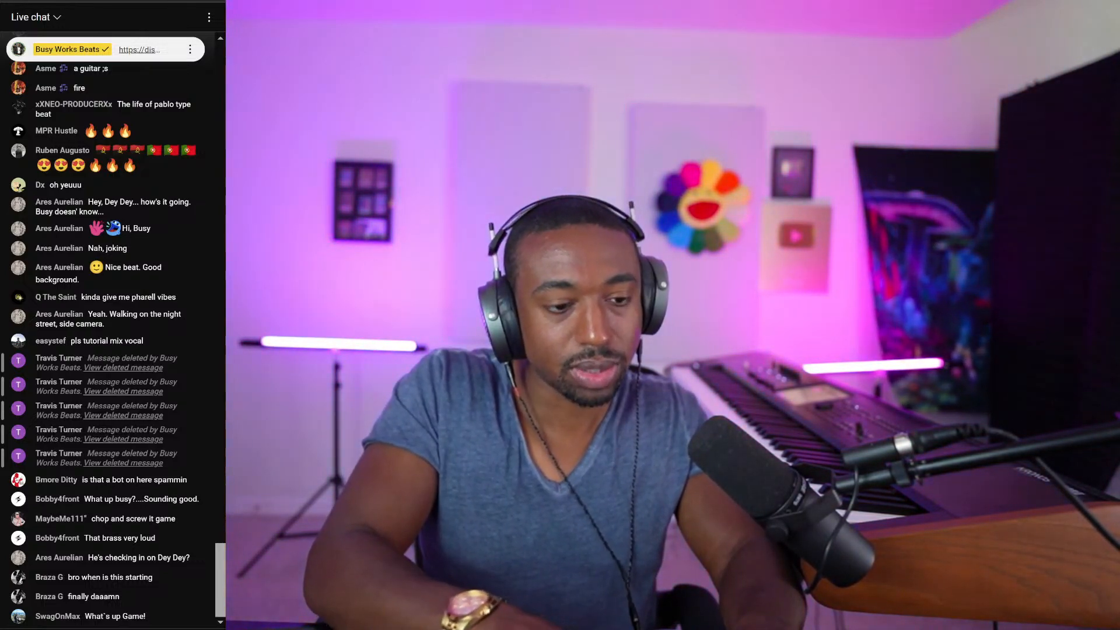
pyautogui.write('"musictheory" at https://busyworksbeats')
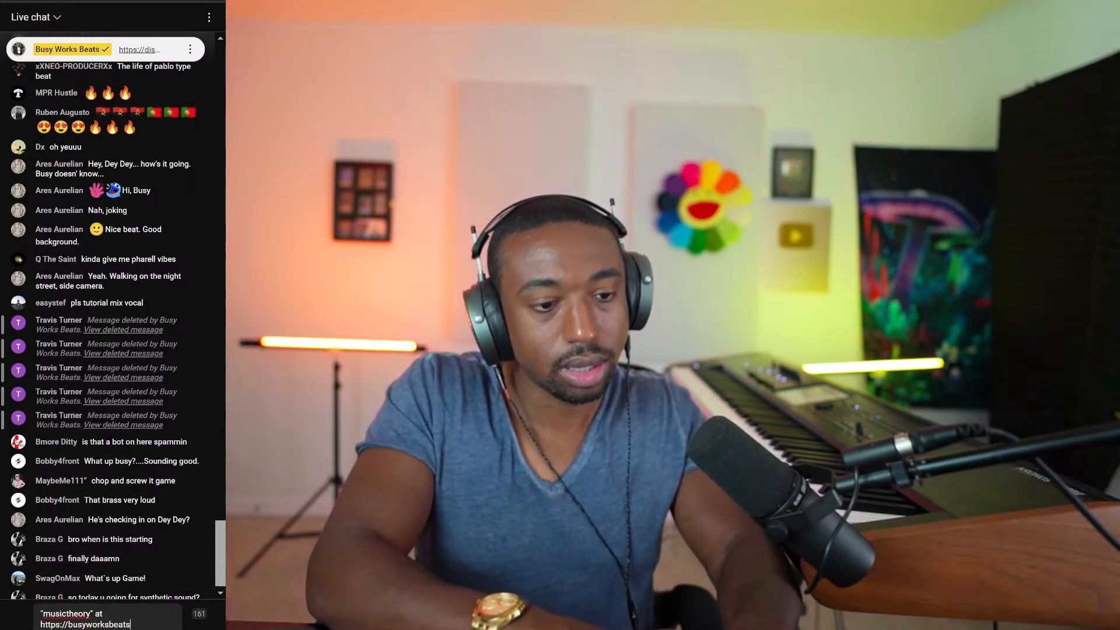
pyautogui.write('.com')
pyautogui.press('Return')
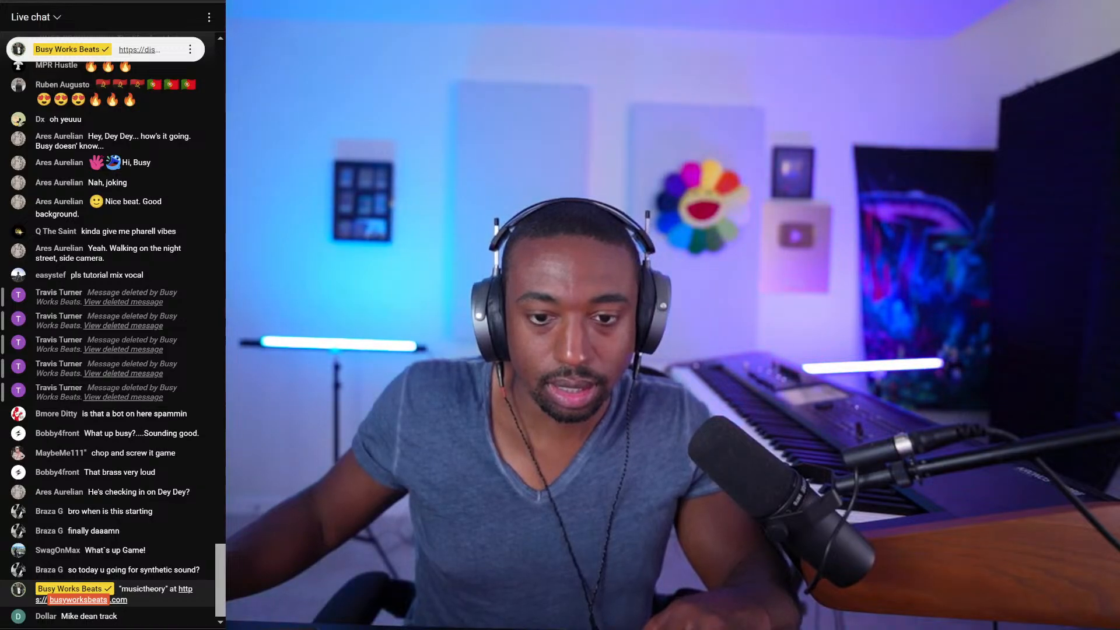
# Step: Change the OBS scene to Tutorial, minimize OBS, and show the Music Theory Courses category on the course website
pyautogui.click(513, 362)
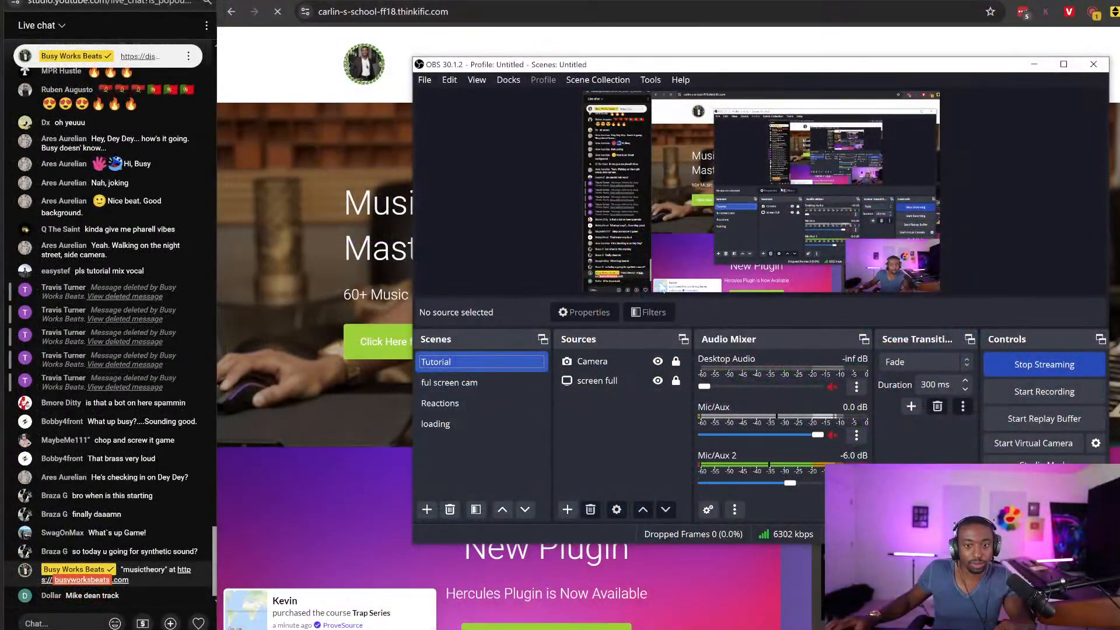
pyautogui.click(1034, 64)
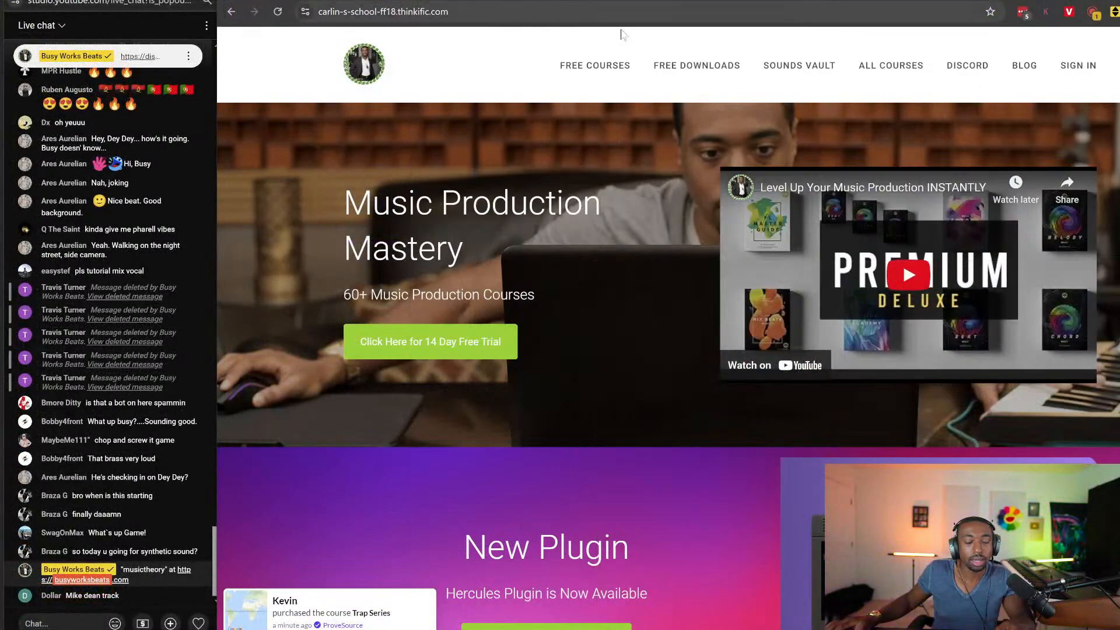
pyautogui.click(891, 68)
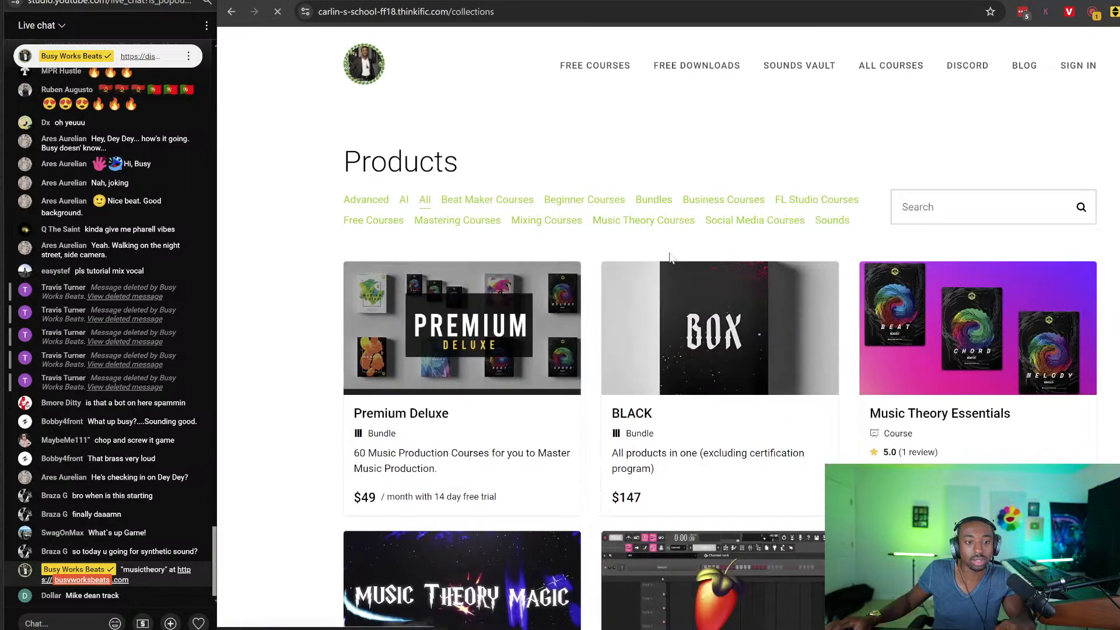
pyautogui.click(658, 218)
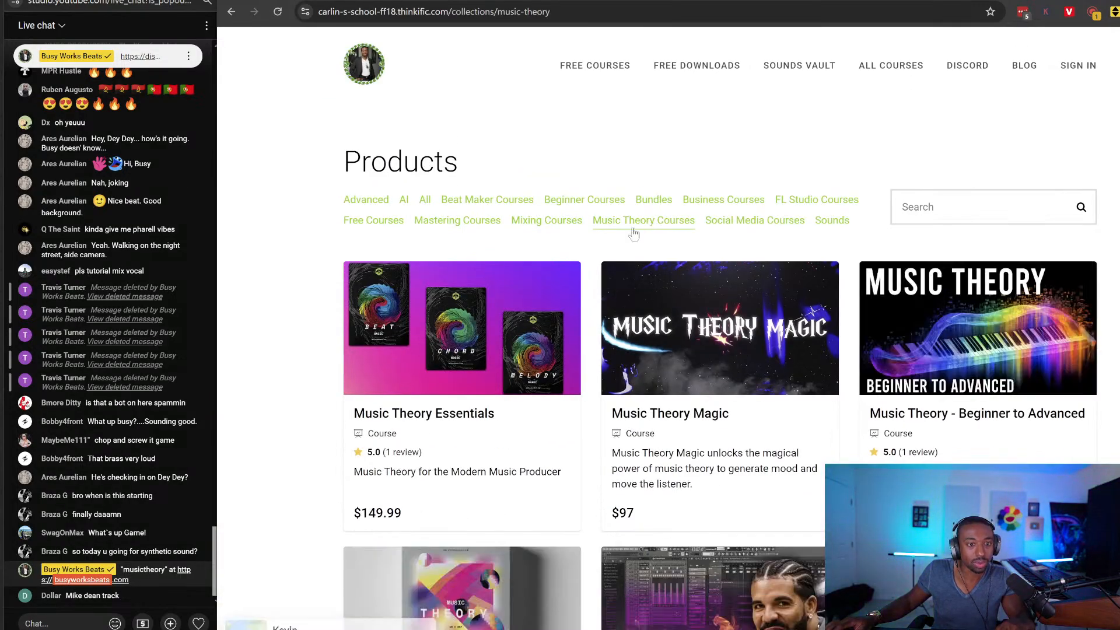
# Step: Post the message "musictheory: for 50% OFF" in the live chat while the Music Theory Courses are on display
pyautogui.scroll(-4, 551, 246)
pyautogui.scroll(-1, 551, 246)
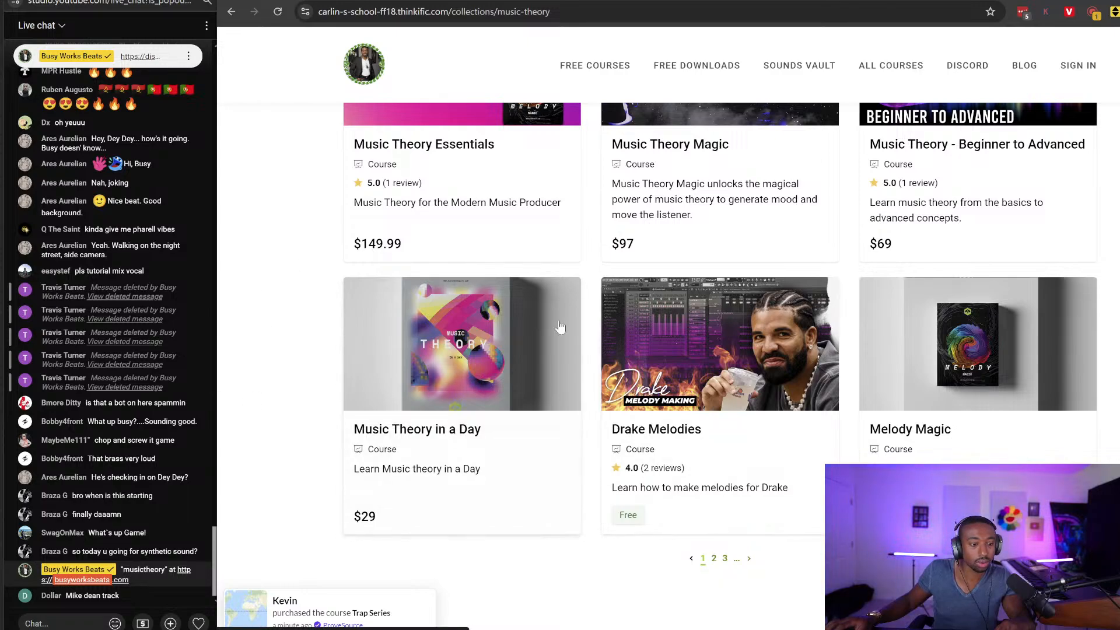
pyautogui.click(63, 623)
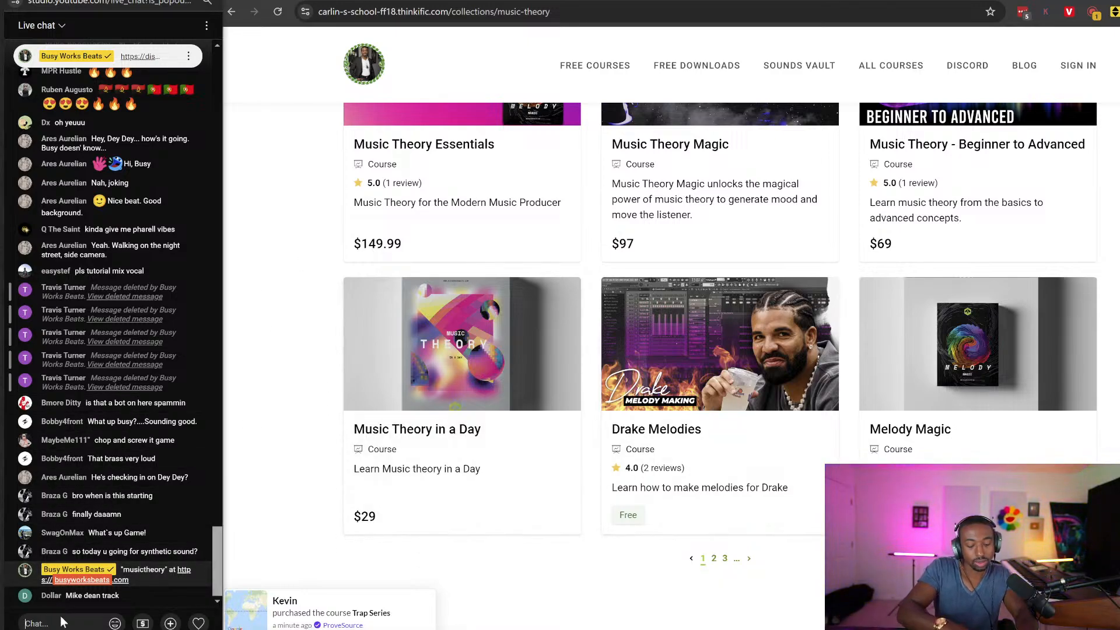
pyautogui.write('"musictheory: for 50% OFF')
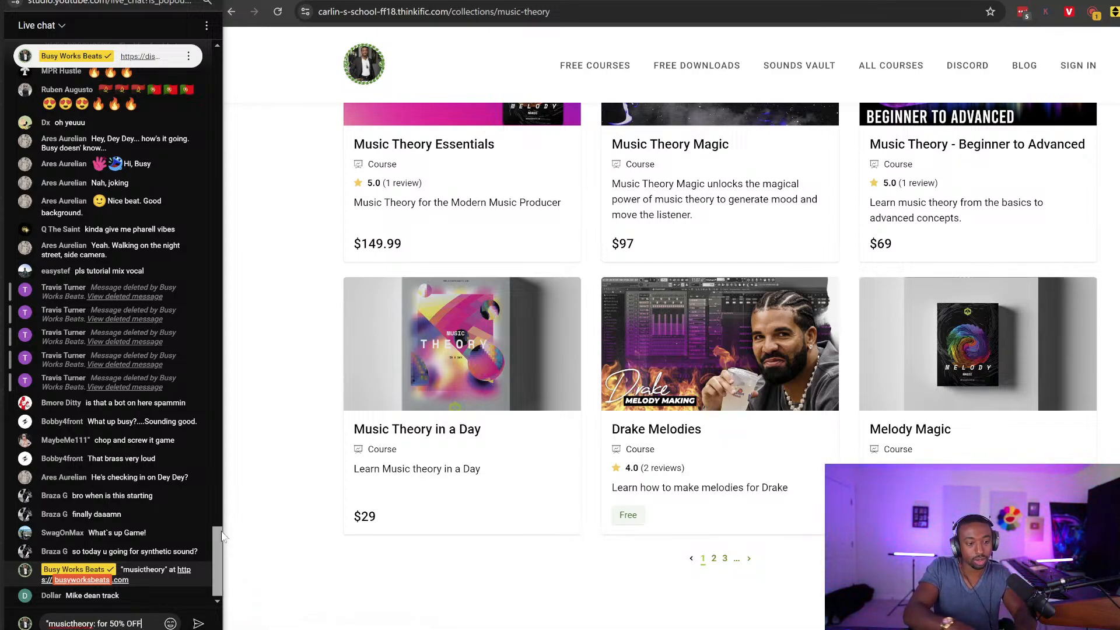
pyautogui.press('Return')
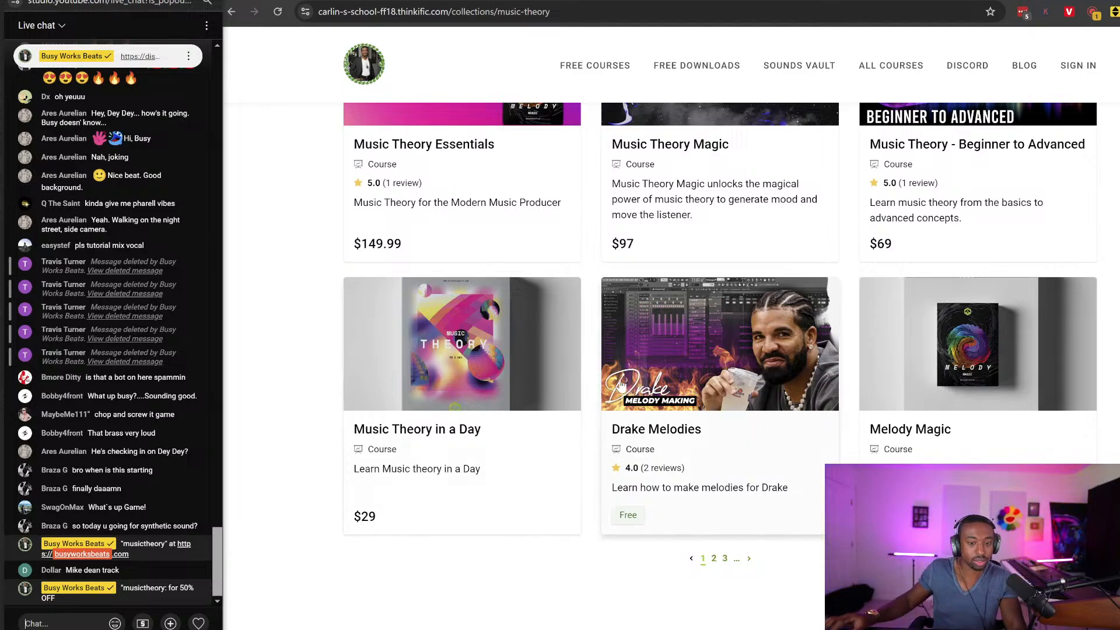
# Step: Look through the first two pages of the Music Theory Courses and check the live stream's analytics in YouTube Studio
pyautogui.scroll(5, 635, 391)
pyautogui.scroll(-3, 635, 391)
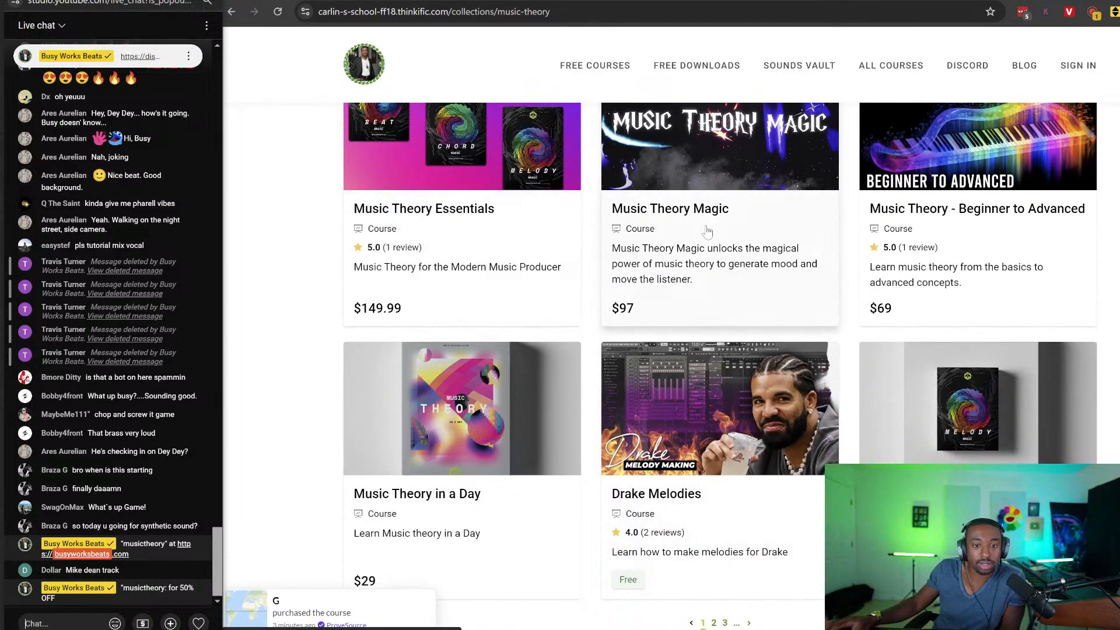
pyautogui.scroll(1, 706, 227)
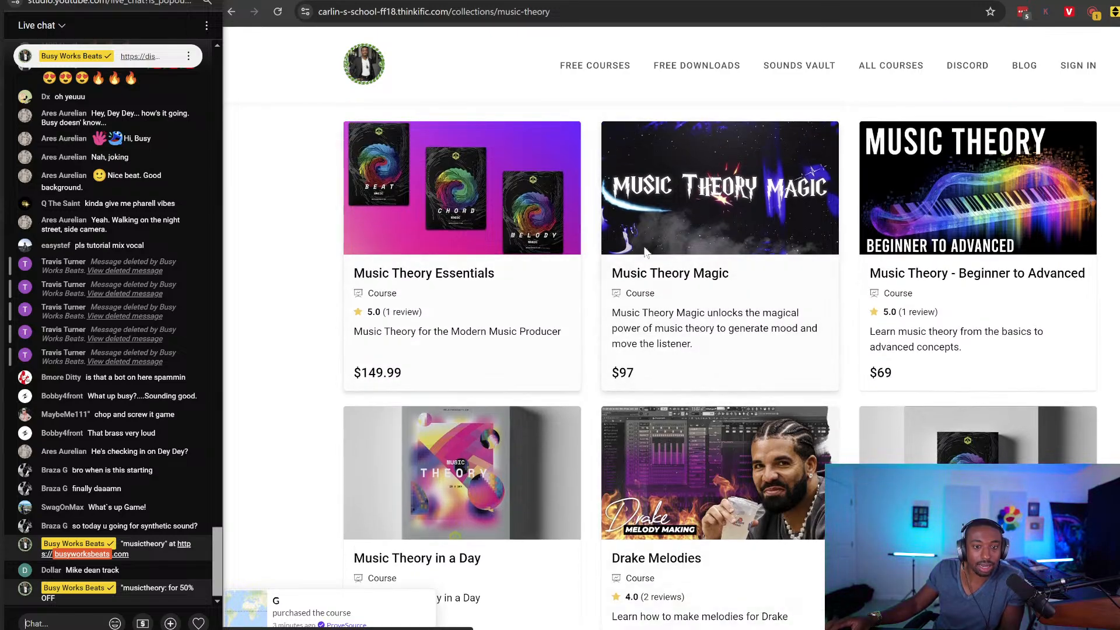
pyautogui.scroll(-2, 1013, 285)
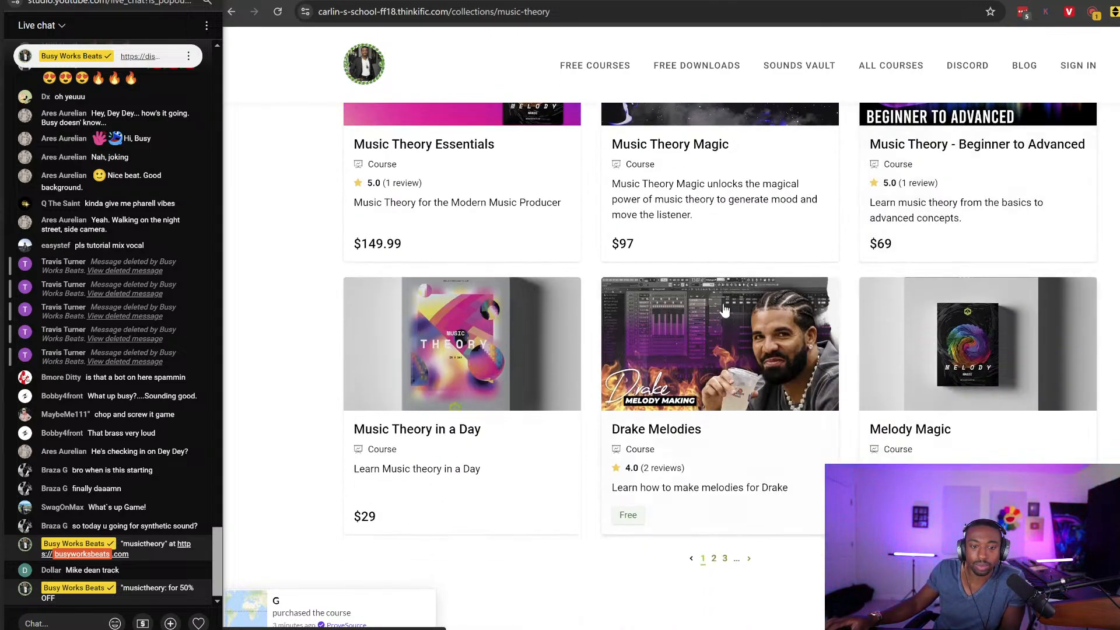
pyautogui.click(749, 559)
pyautogui.scroll(-5, 682, 386)
pyautogui.scroll(2, 681, 386)
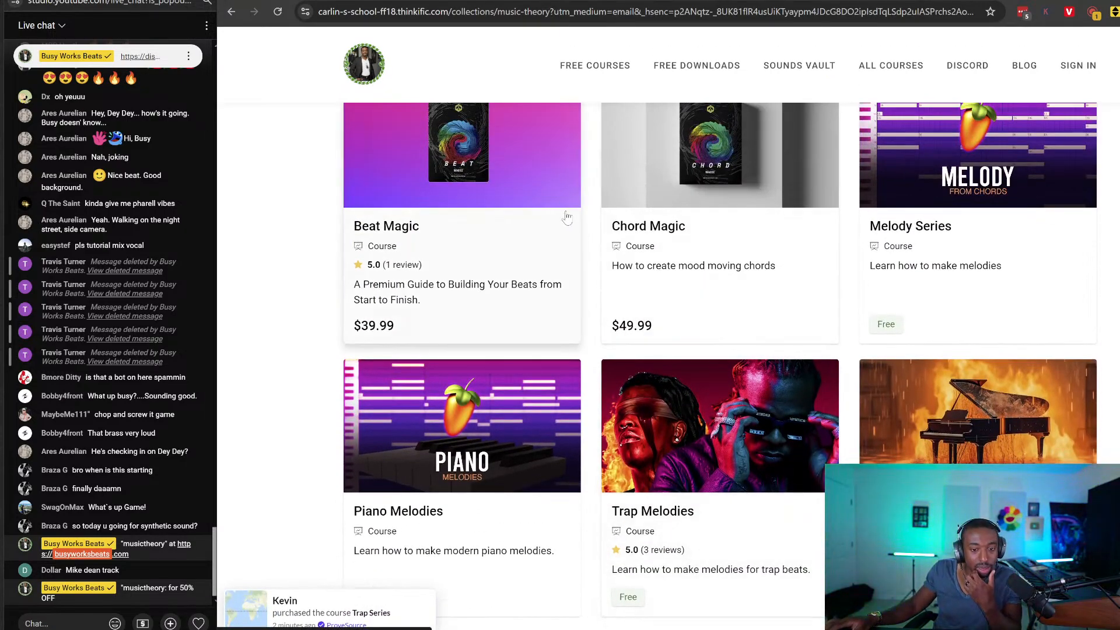
pyautogui.scroll(-2, 606, 267)
pyautogui.scroll(5, 642, 321)
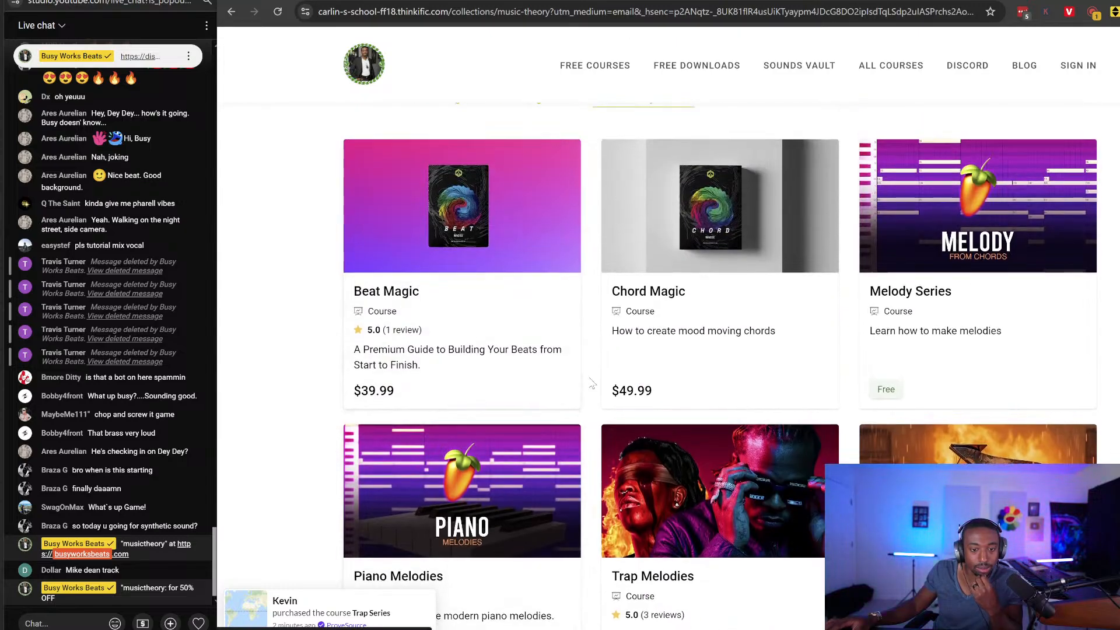
pyautogui.scroll(-5, 692, 335)
pyautogui.scroll(5, 692, 335)
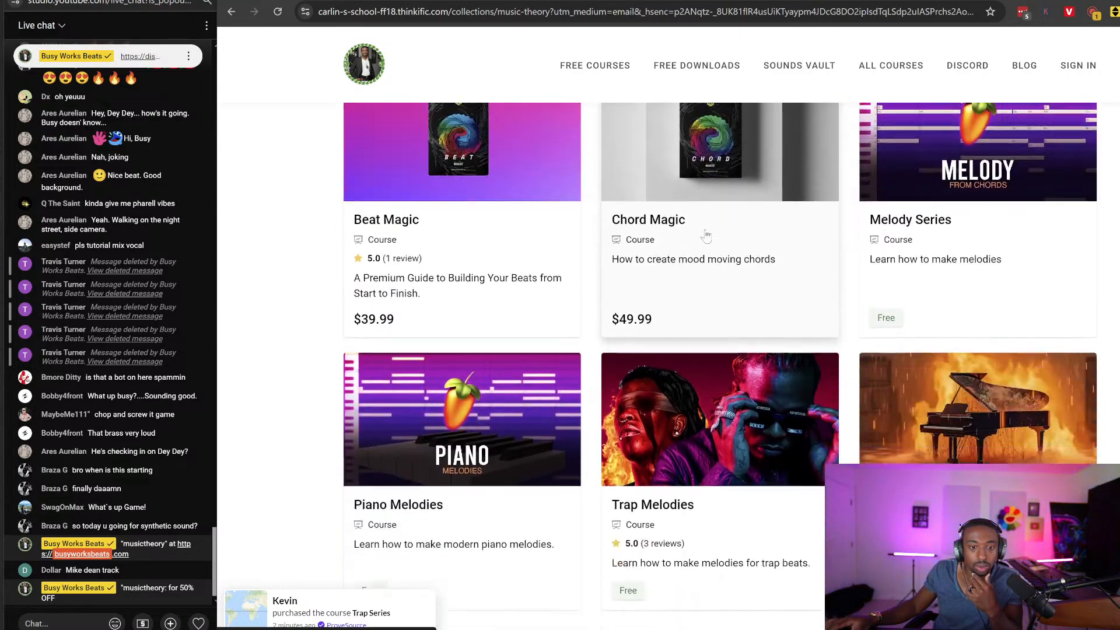
pyautogui.scroll(-3, 607, 286)
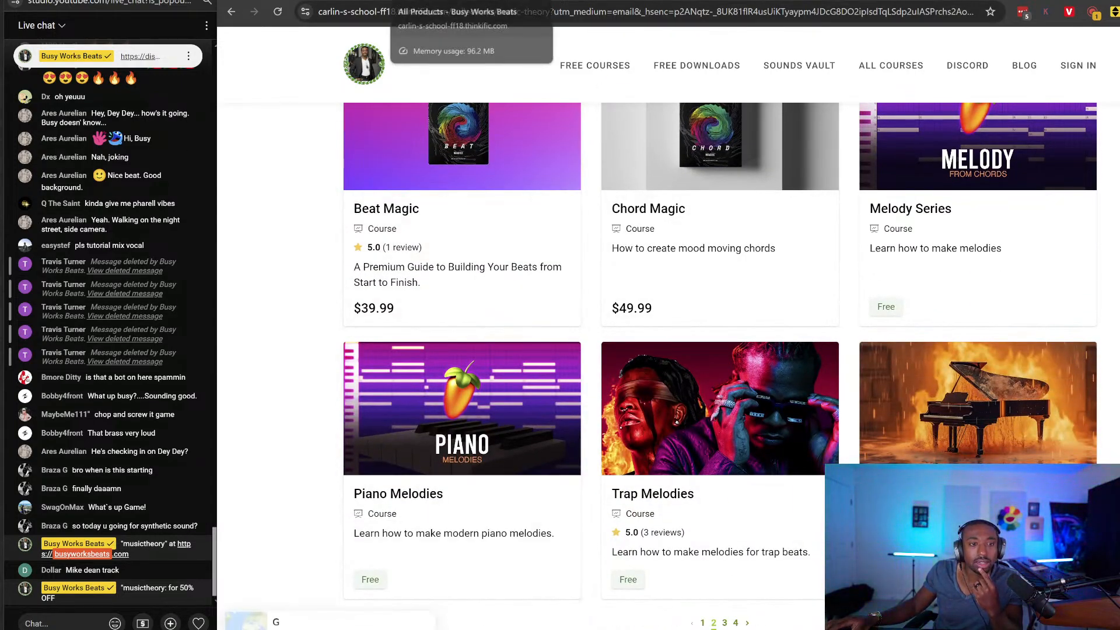
pyautogui.click(525, 1)
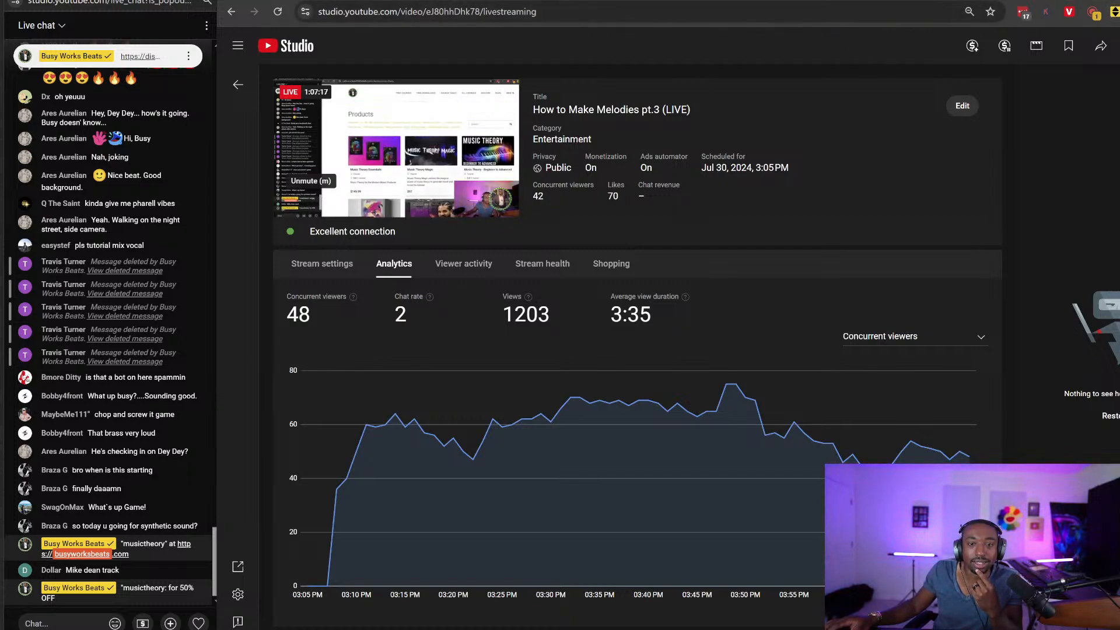
# Step: Switch to FL Studio, replace the Sampler channel with Xpand!2, and browse its preset categories
pyautogui.hotkey('alt', 'Tab')
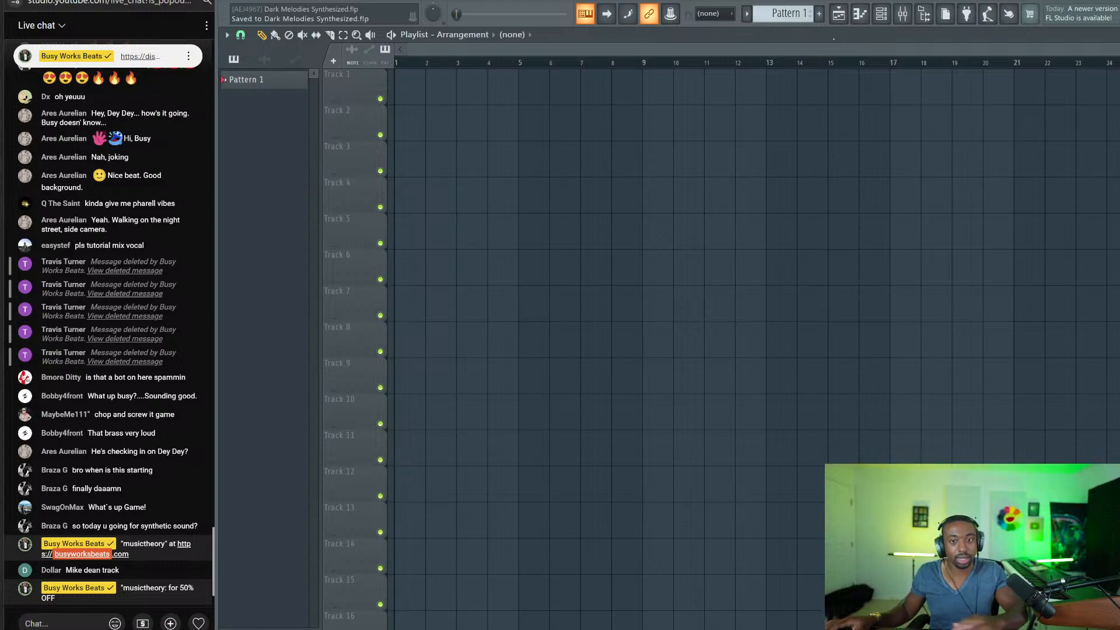
pyautogui.press('F6')
pyautogui.rightClick(362, 84)
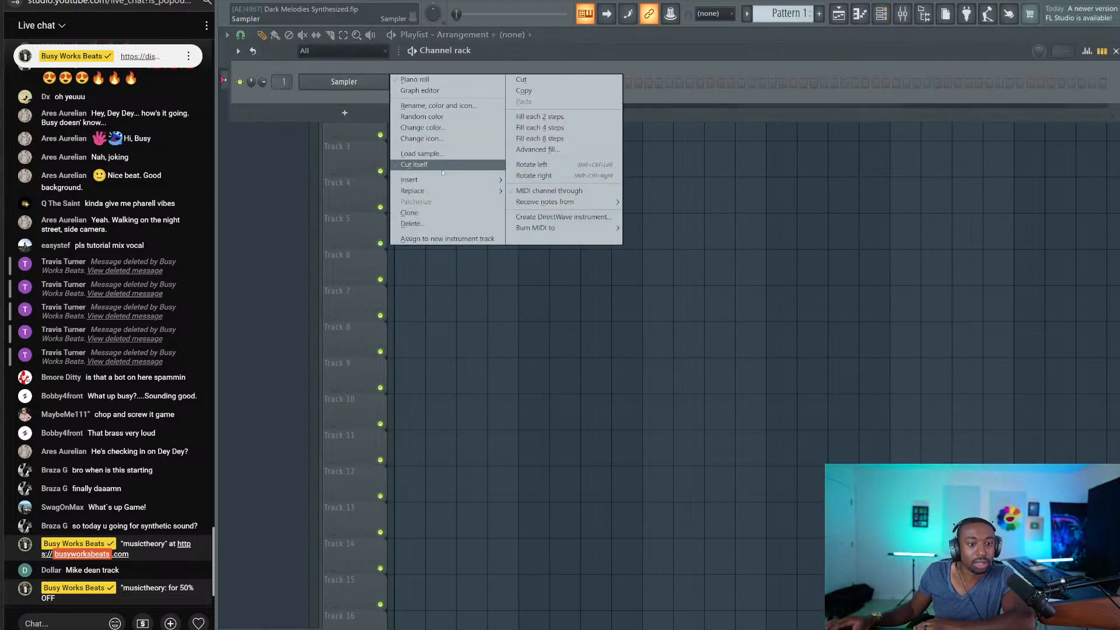
pyautogui.moveTo(443, 191)
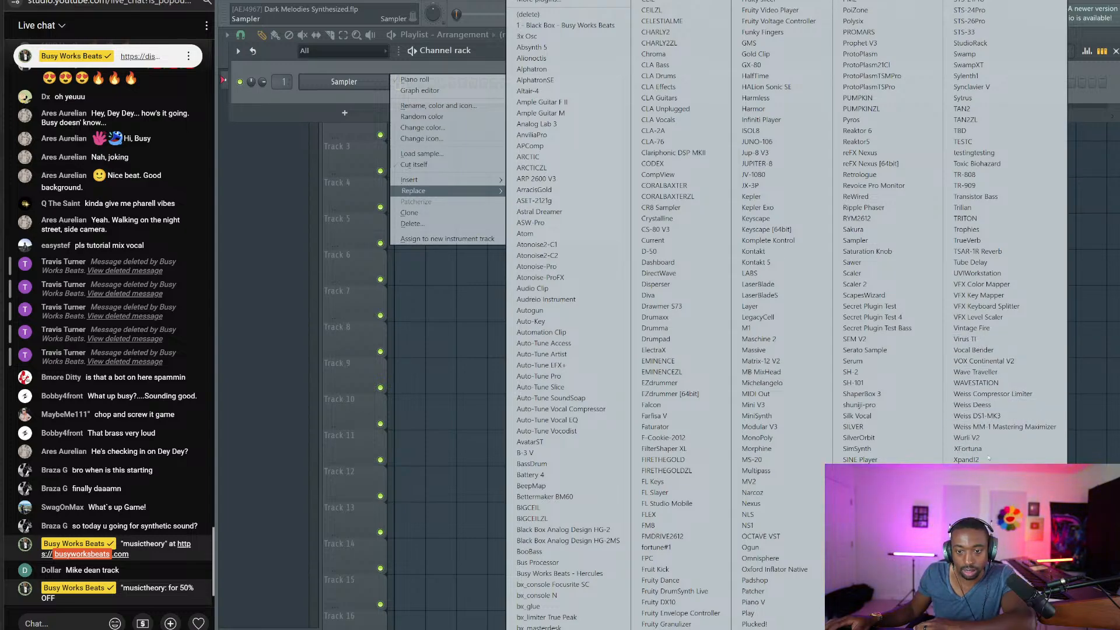
pyautogui.click(985, 459)
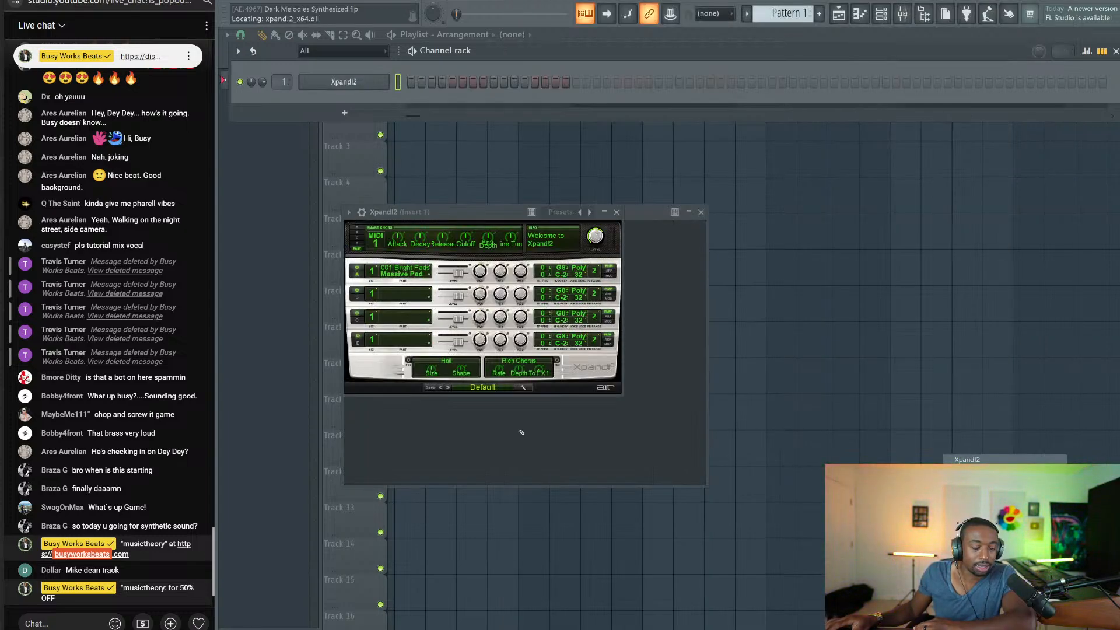
pyautogui.click(490, 386)
pyautogui.moveTo(494, 440)
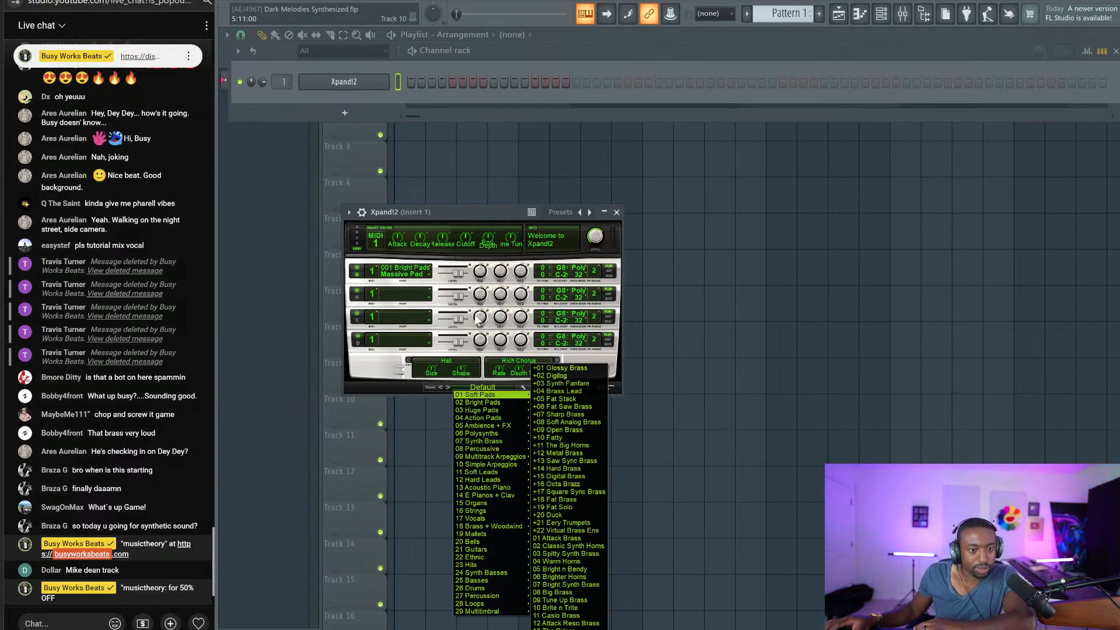
# Step: Add a Busy Works Beats - Hercules channel and open its Core Library
pyautogui.click(350, 112)
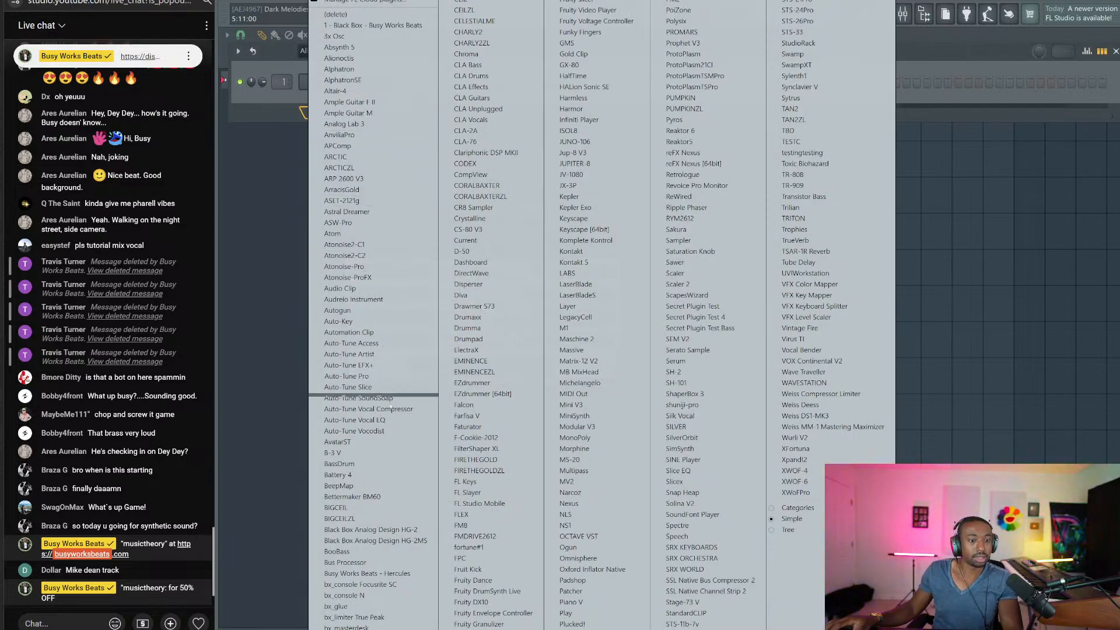
pyautogui.click(397, 573)
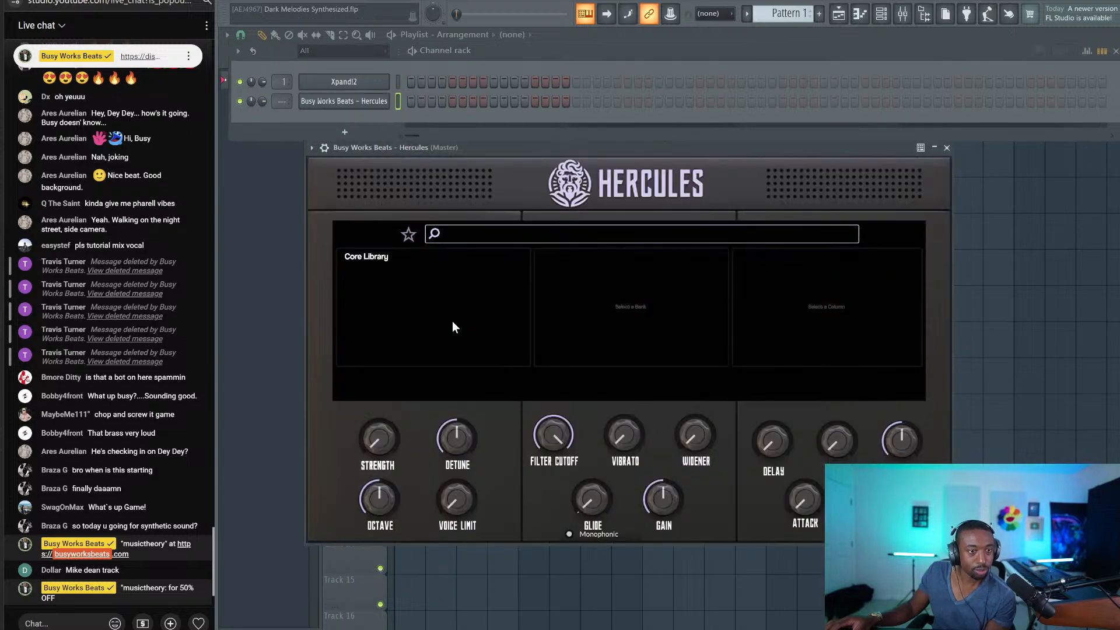
pyautogui.click(380, 257)
pyautogui.click(102, 619)
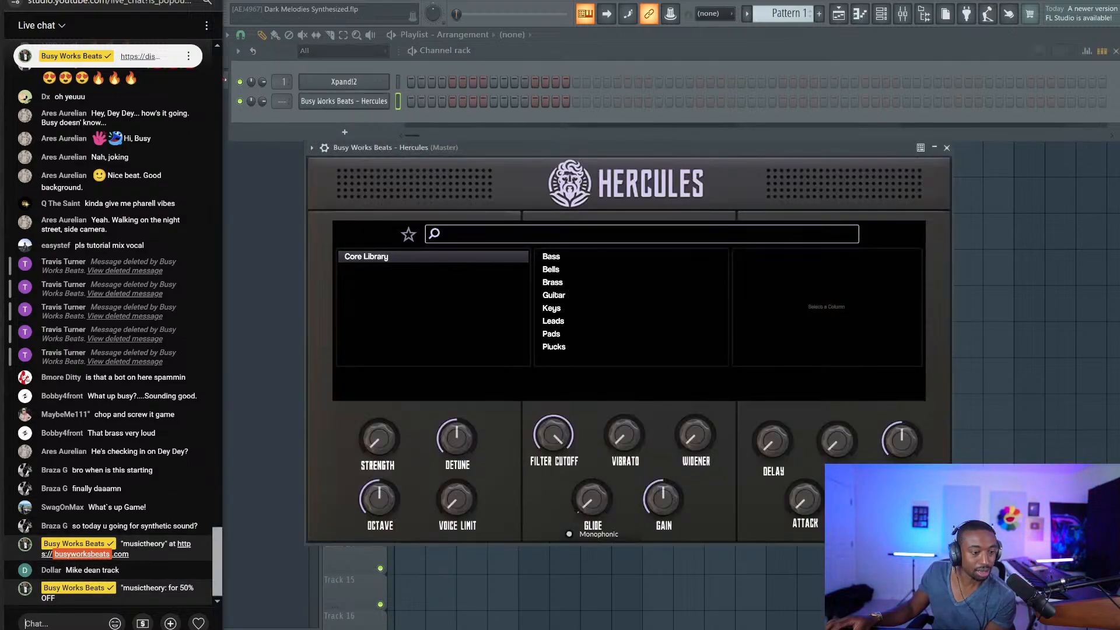
pyautogui.write('https')
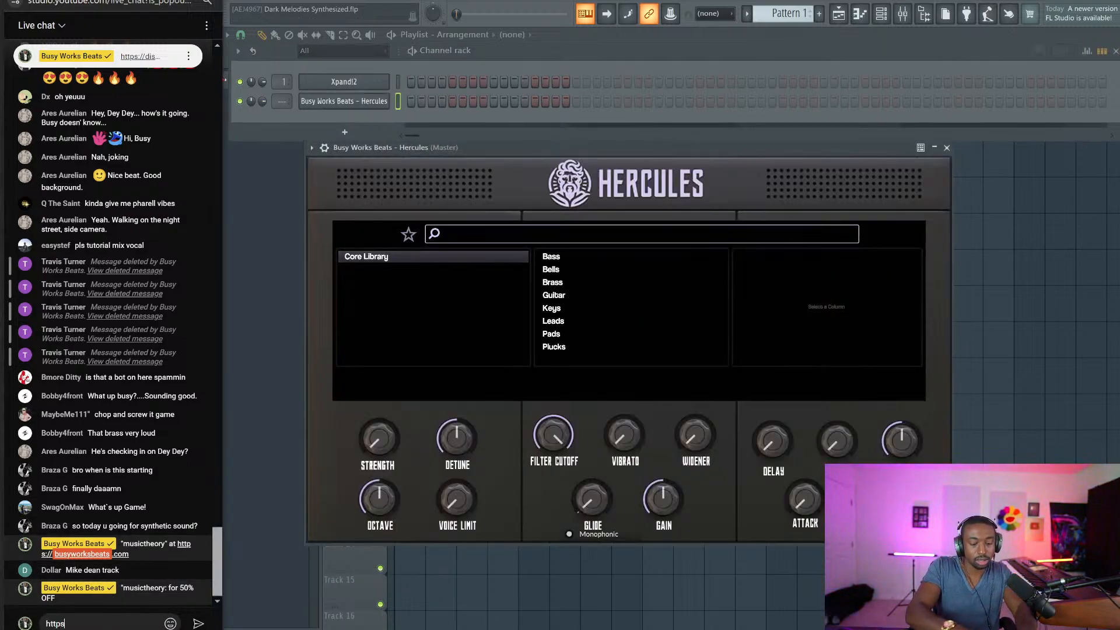
pyautogui.write('://')
pyautogui.write('herculespl')
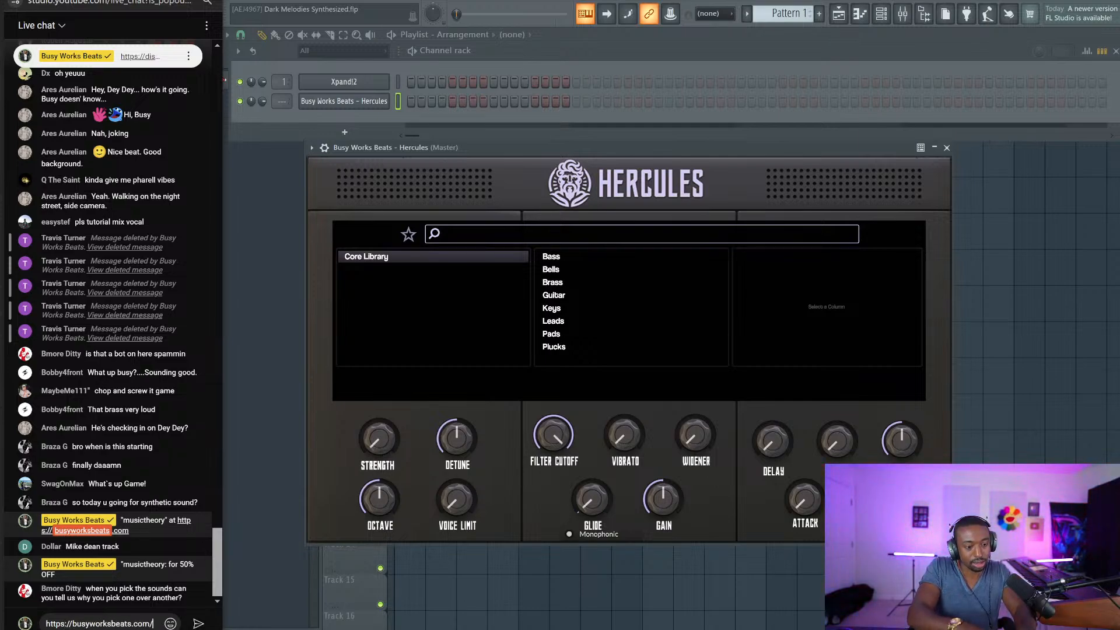
pyautogui.write('hercules')
pyautogui.press('Return')
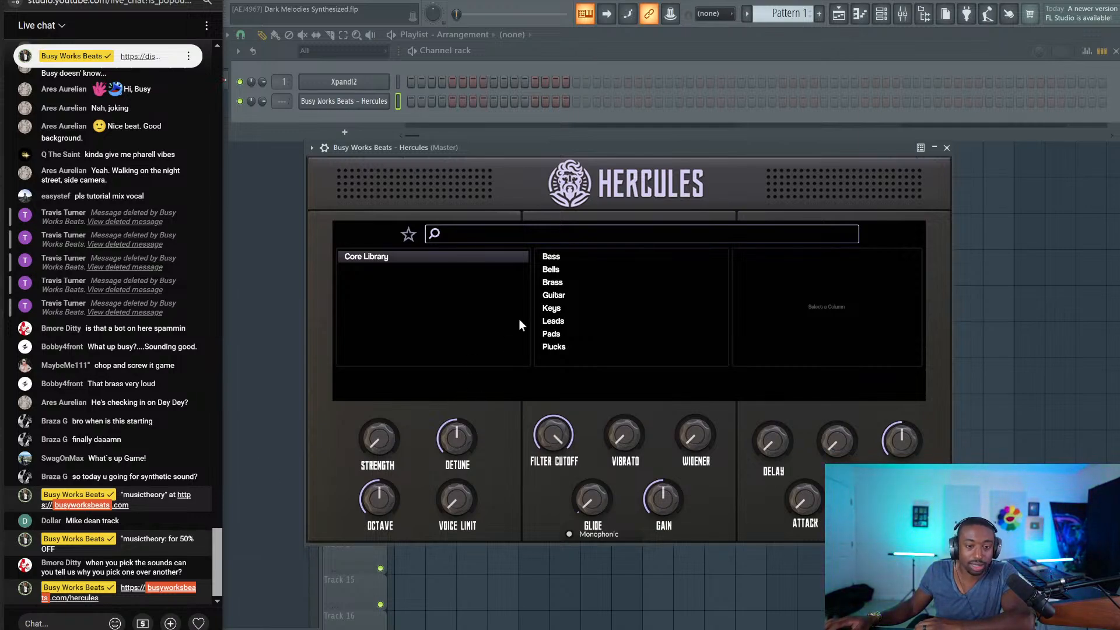
# Step: Load the Cargo preset from the Bells bank in Hercules, audition it, and close the plugin window
pyautogui.click(553, 259)
pyautogui.click(555, 270)
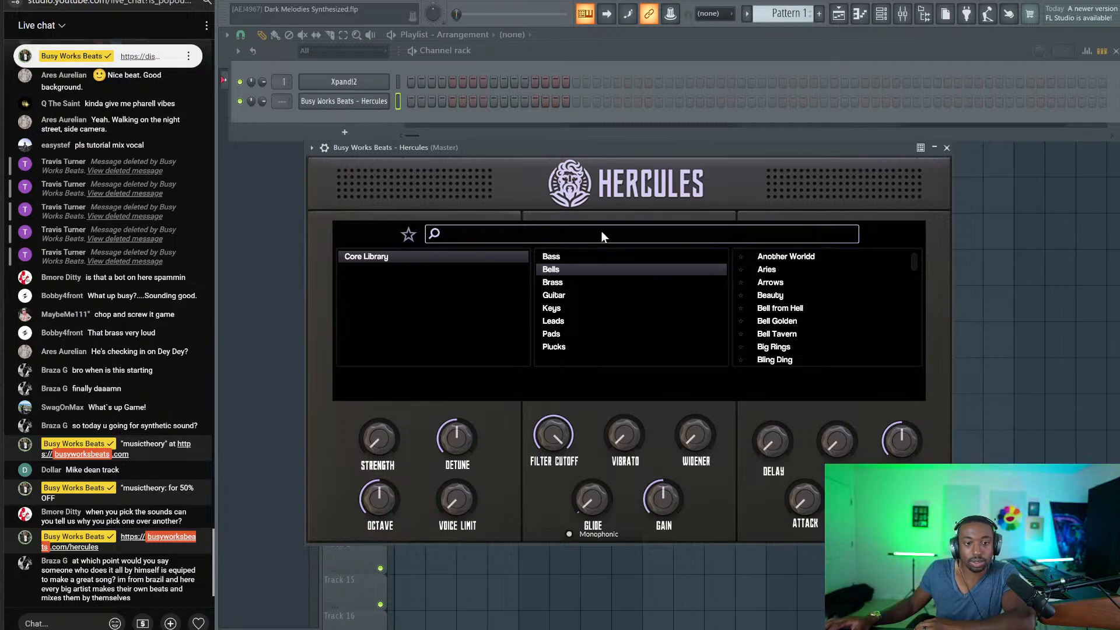
pyautogui.moveTo(739, 152); pyautogui.dragTo(753, 96)
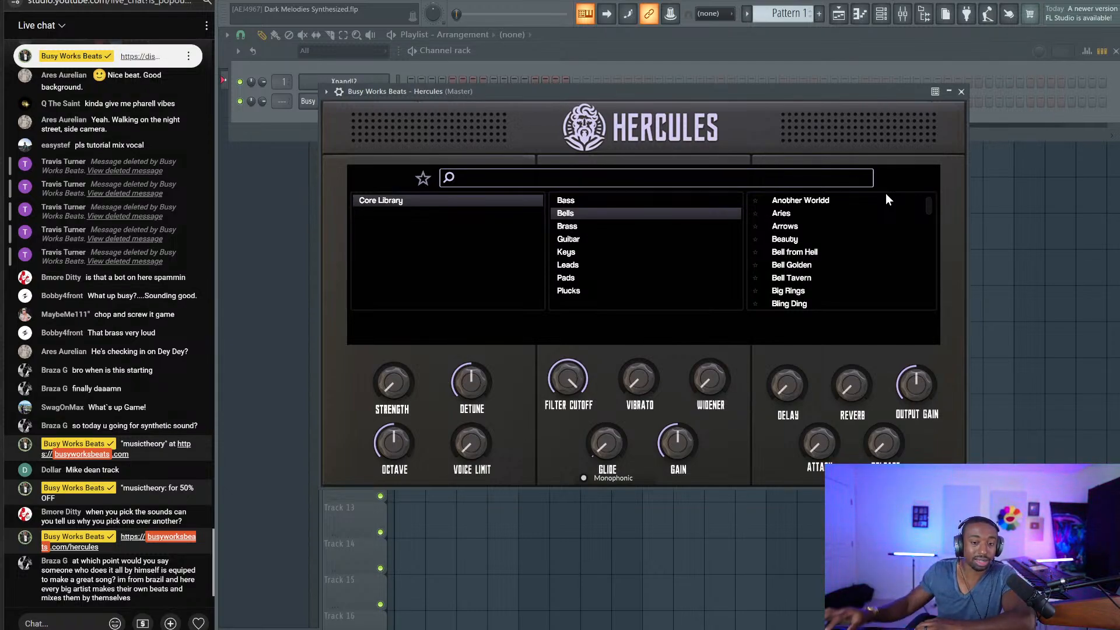
pyautogui.scroll(-5, 880, 210)
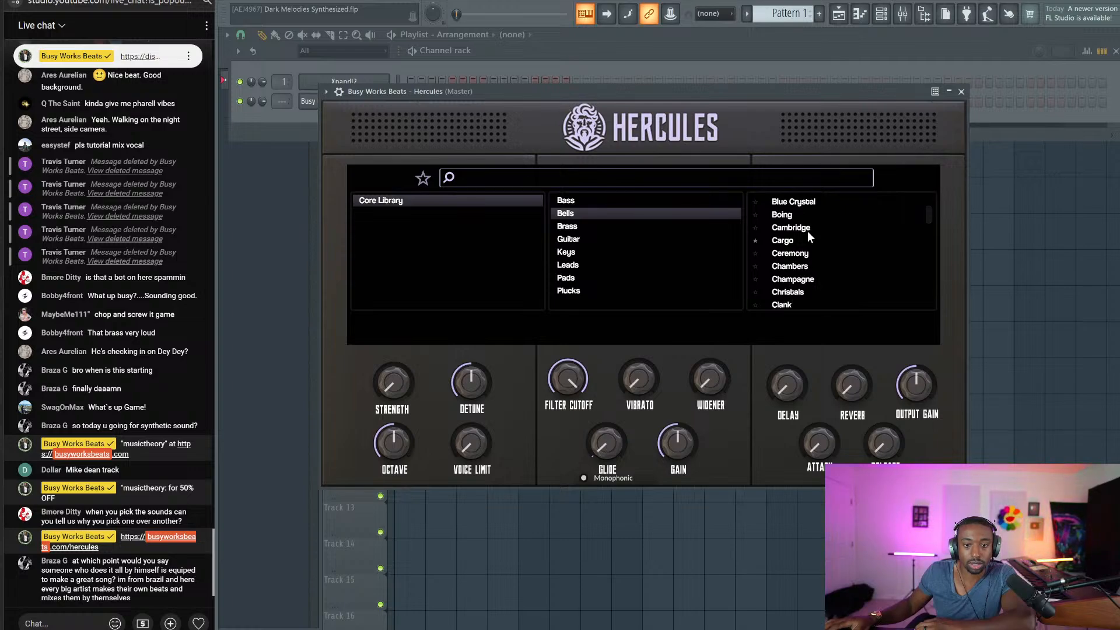
pyautogui.click(796, 238)
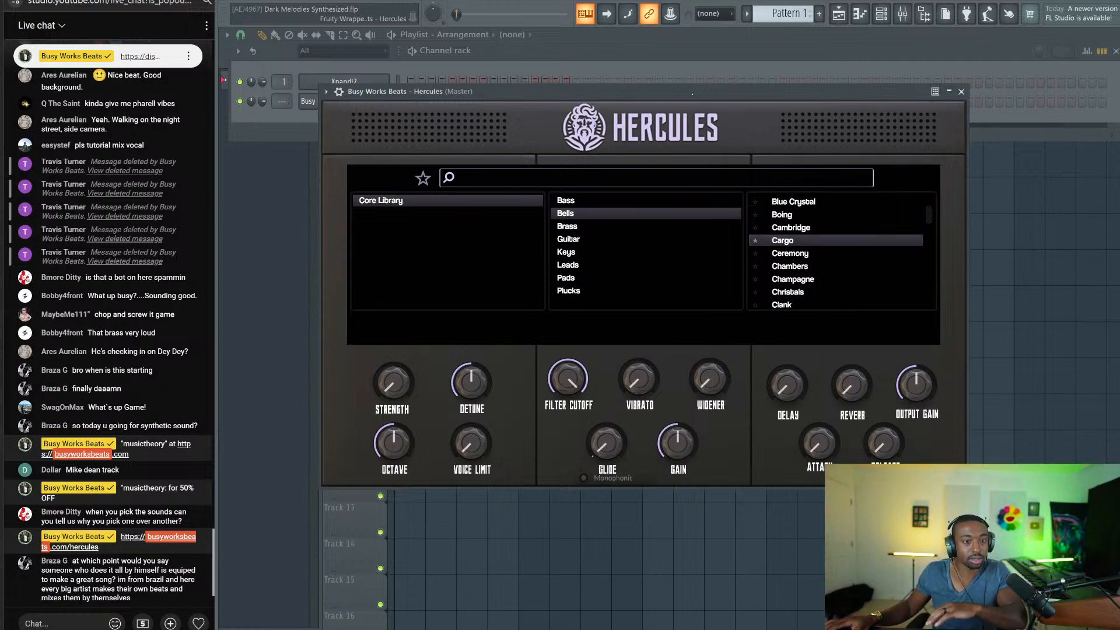
pyautogui.click(961, 92)
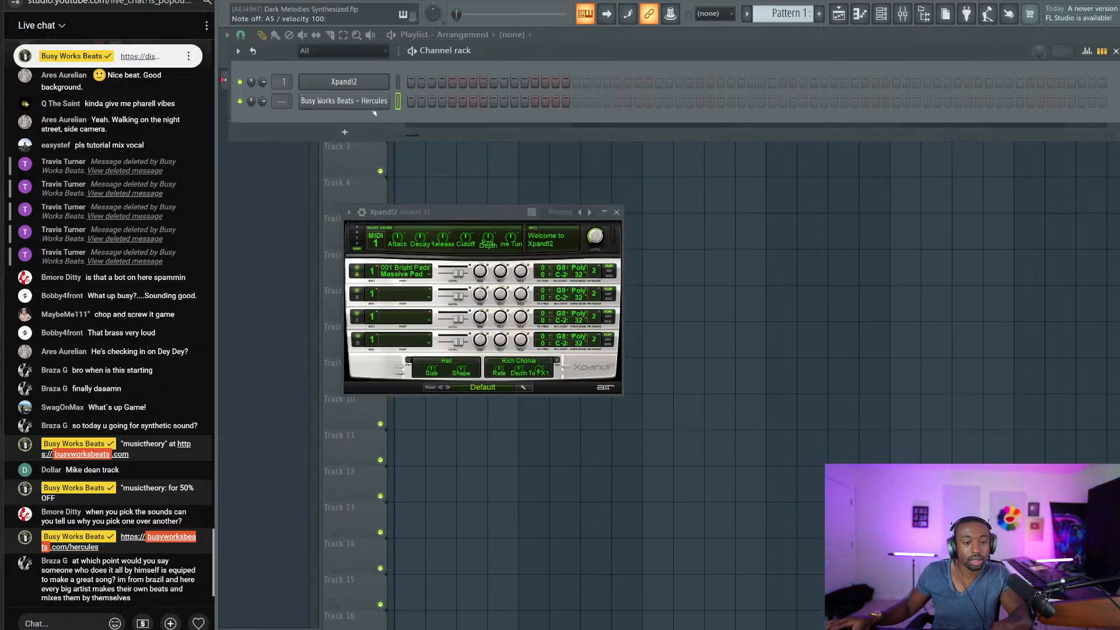
# Step: Switch Hercules to the Christals bell preset, mark it as a favourite, and close the plugin window
pyautogui.click(344, 101)
pyautogui.scroll(-3, 821, 267)
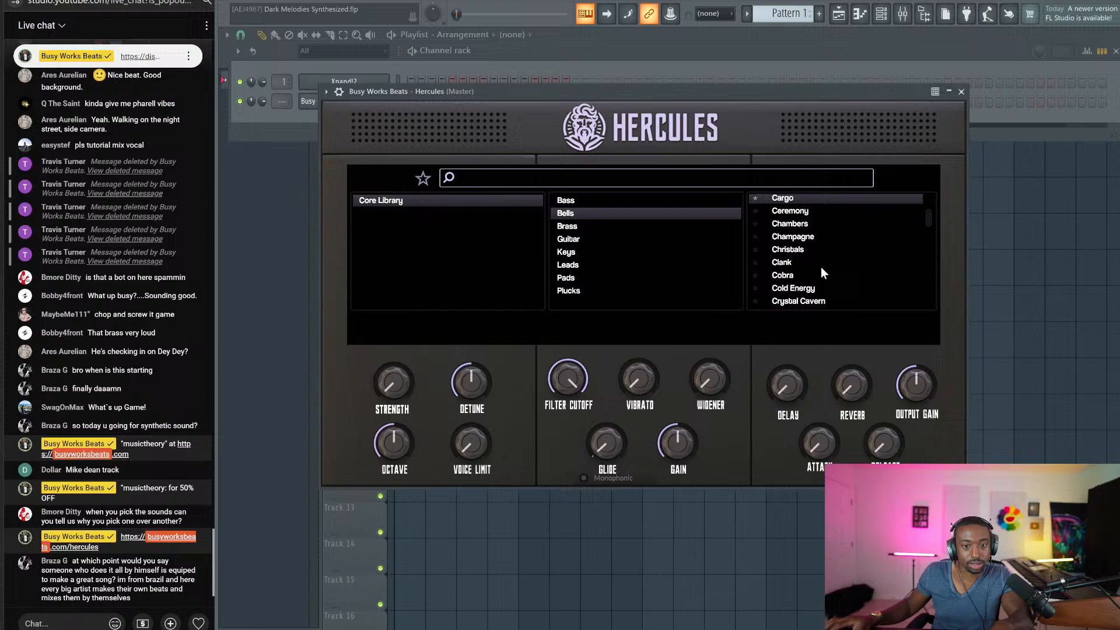
pyautogui.click(792, 251)
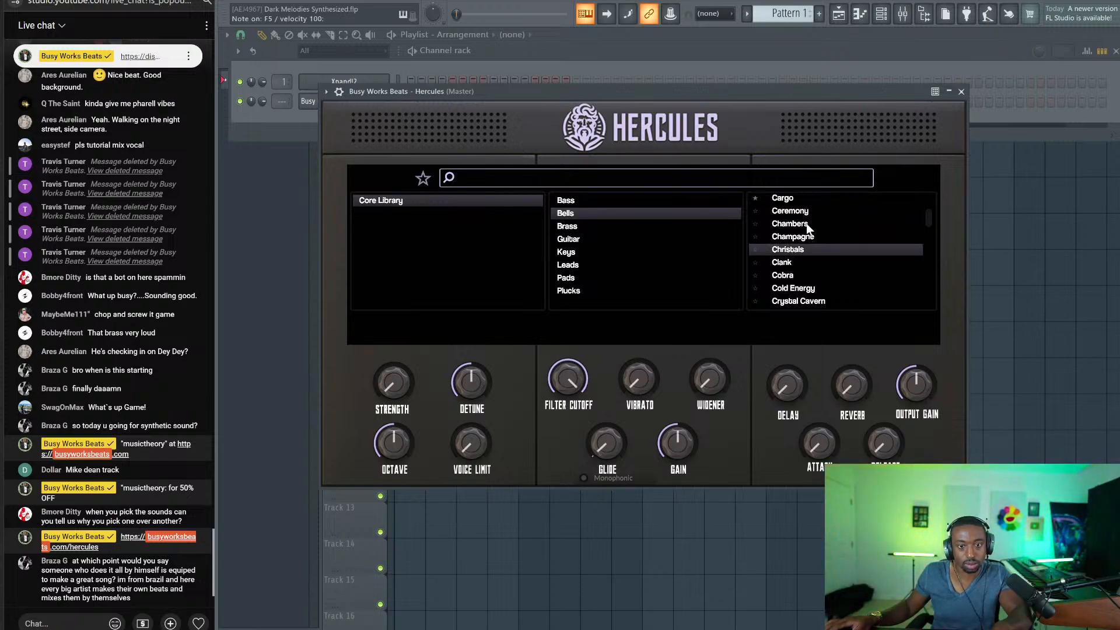
pyautogui.click(754, 249)
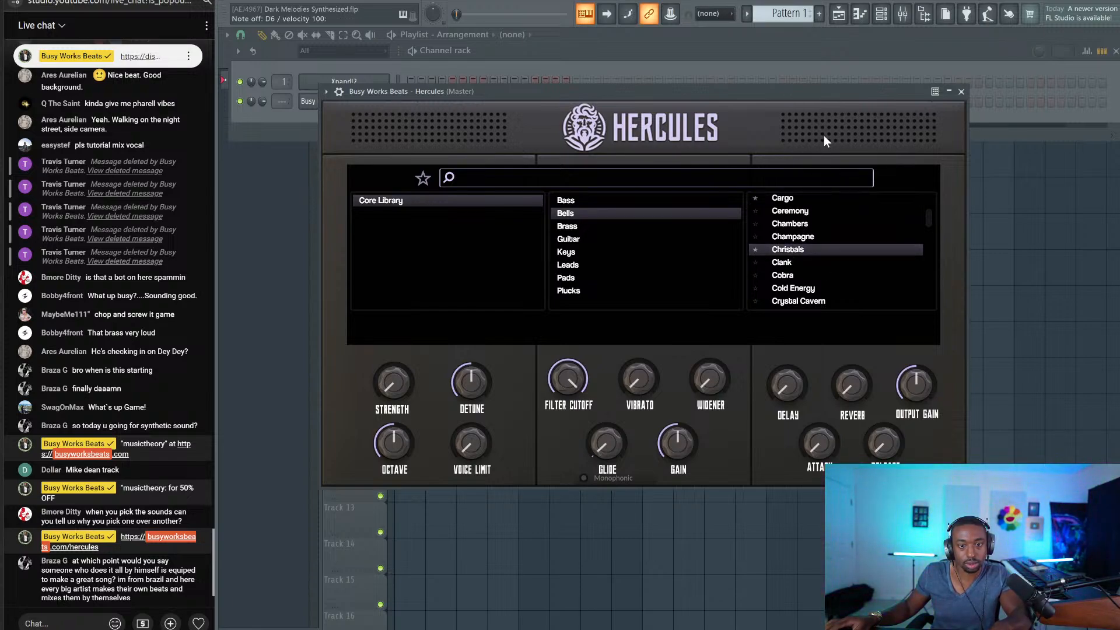
pyautogui.click(961, 92)
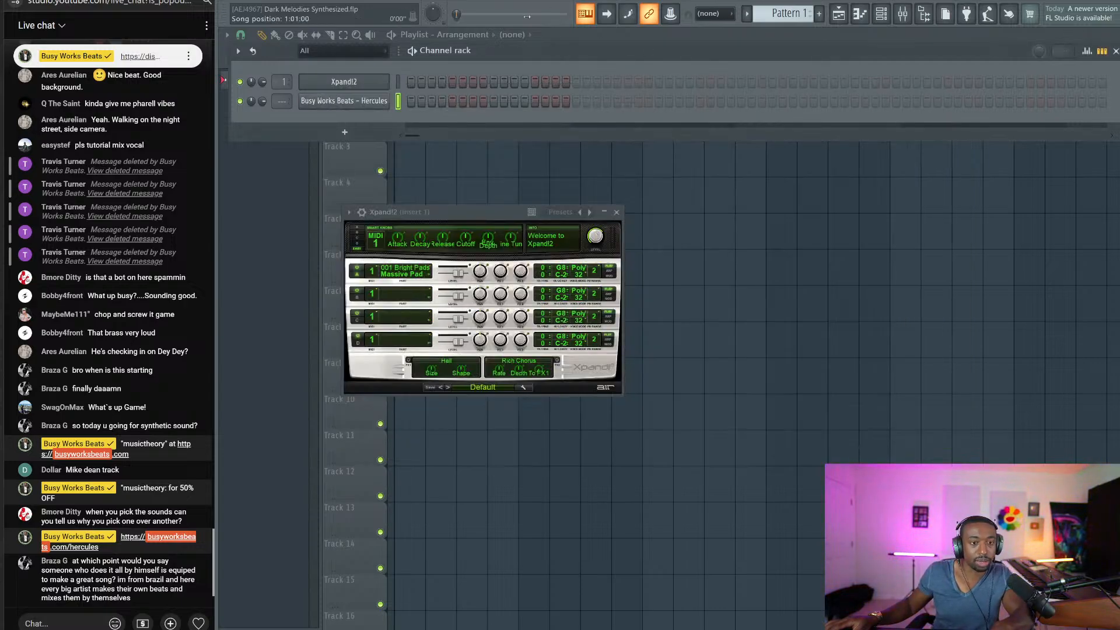
# Step: Record a chord progression in the Hercules channel's piano roll, alternating D6, A5, F5 with C6, G5, E5
pyautogui.rightClick(386, 100)
pyautogui.click(415, 100)
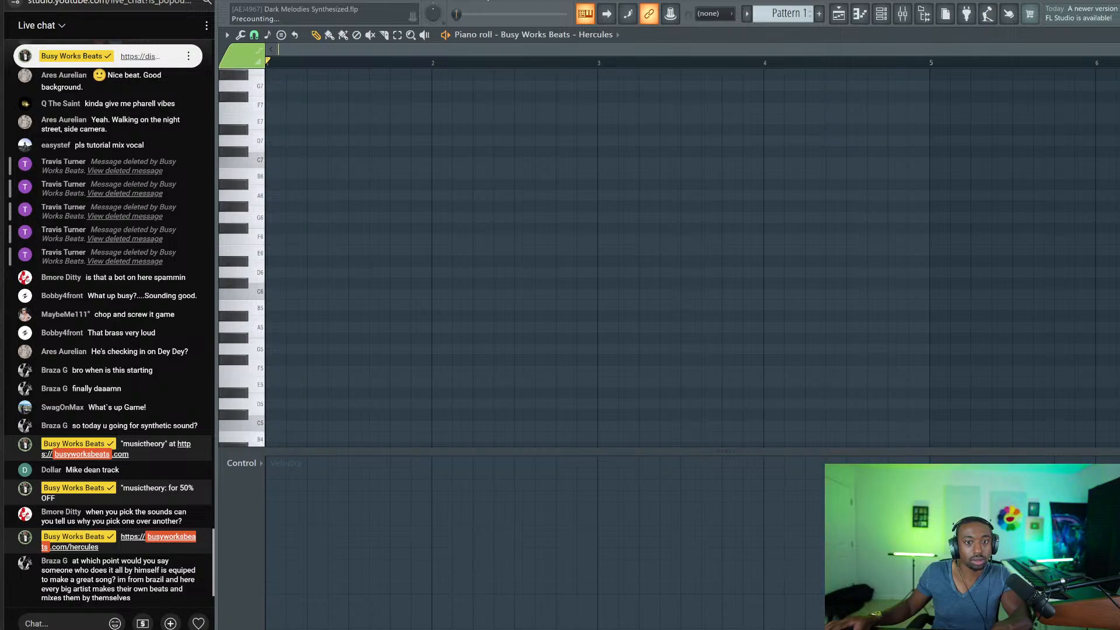
pyautogui.click(663, 2)
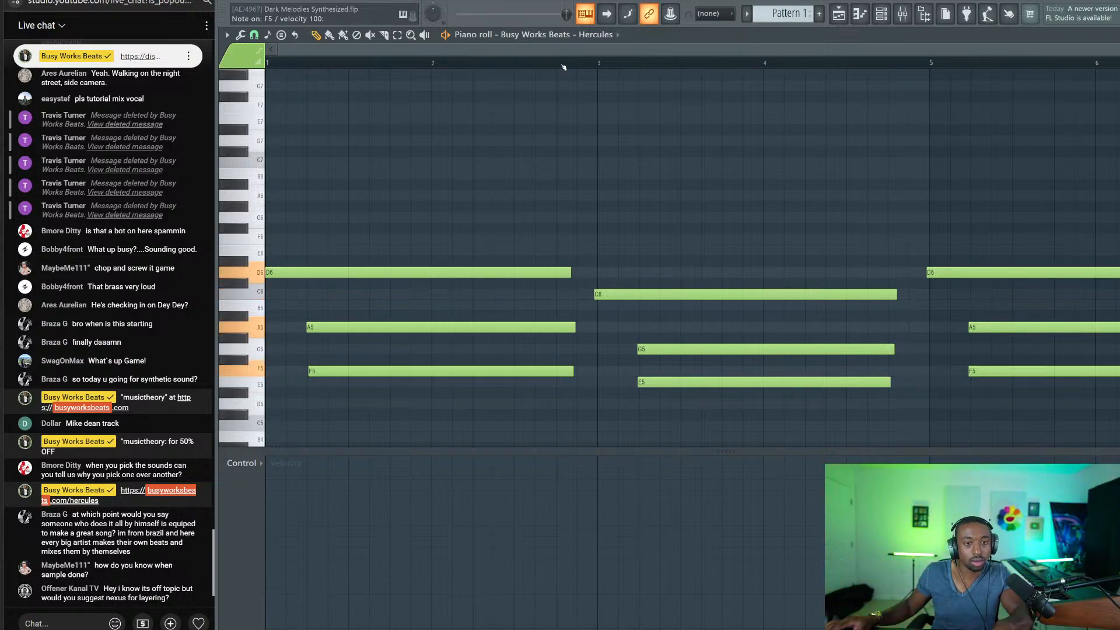
pyautogui.scroll(1, 563, 67)
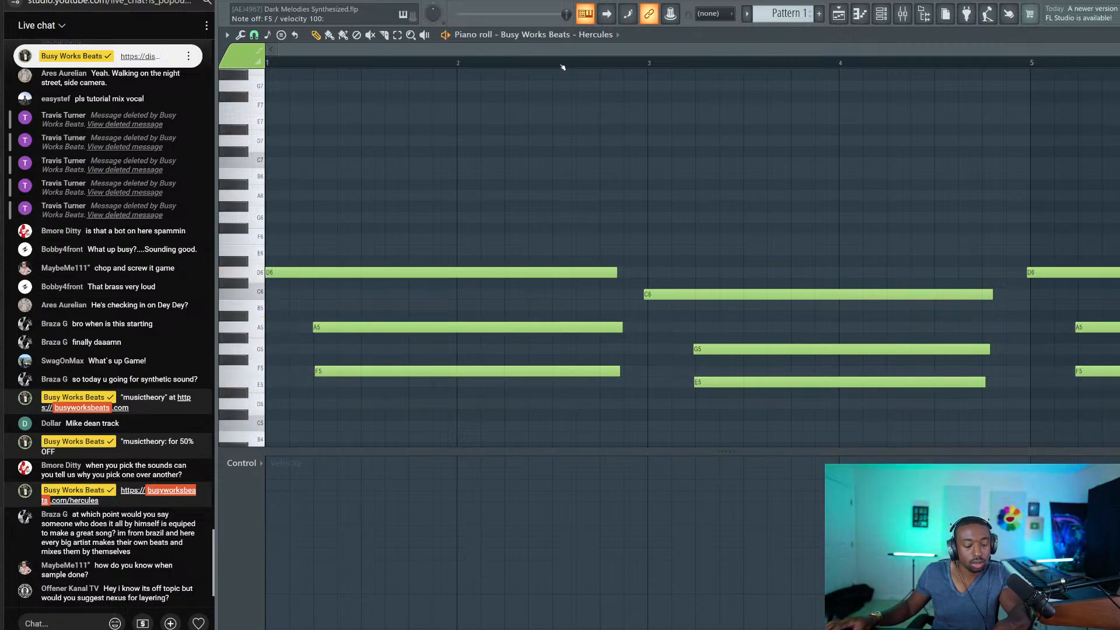
# Step: Stop recording the Hercules chord progression
pyautogui.press('space')
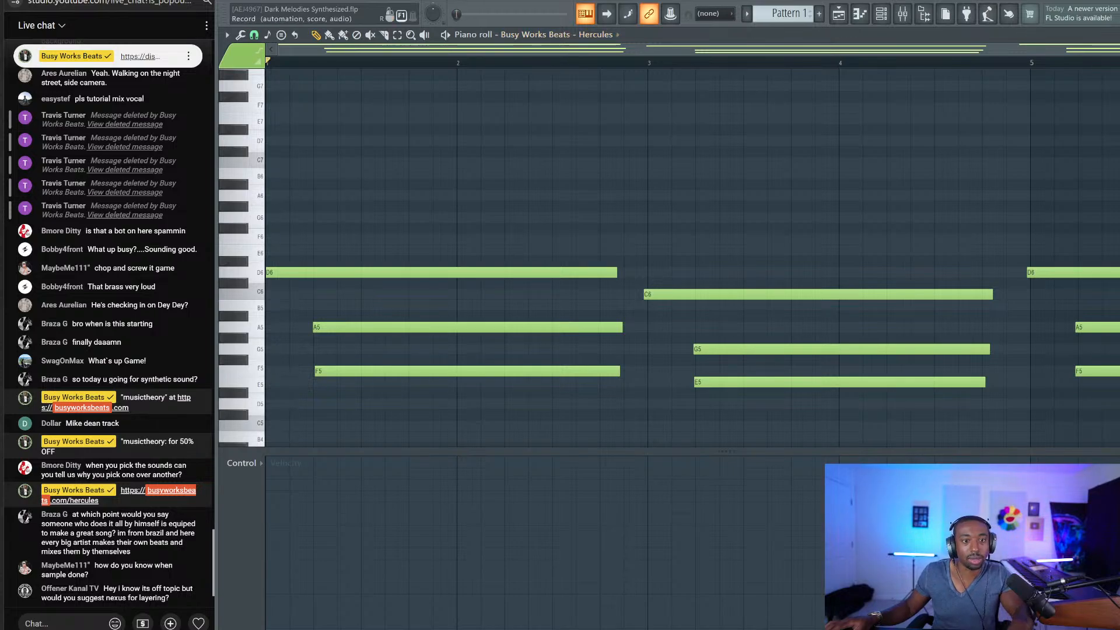
pyautogui.hotkey('ctrl', 'x')
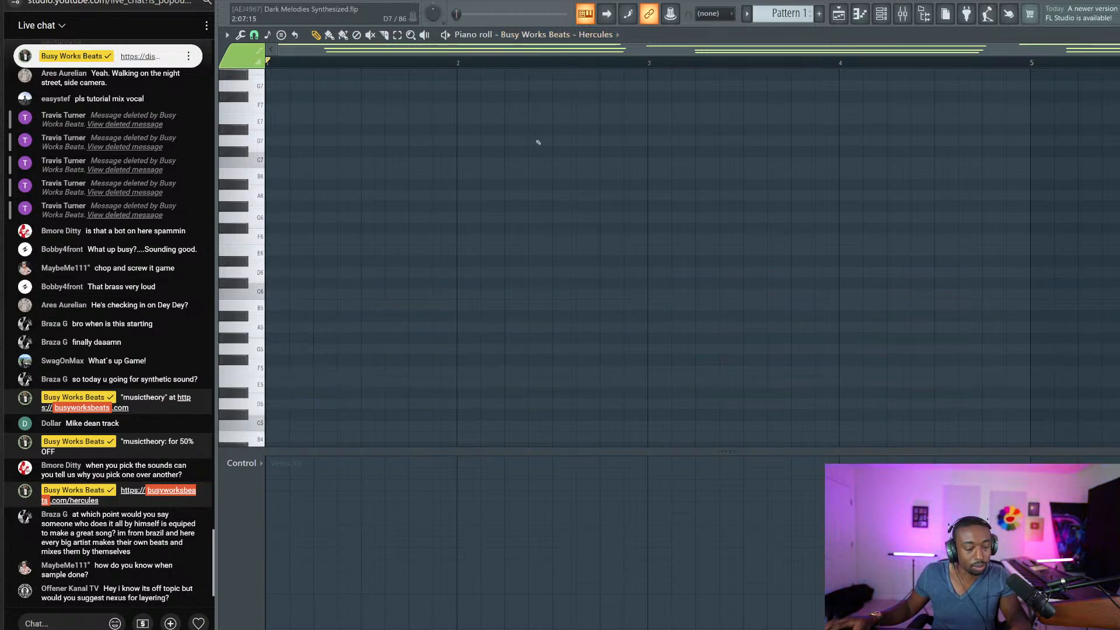
pyautogui.rightClick(583, 19)
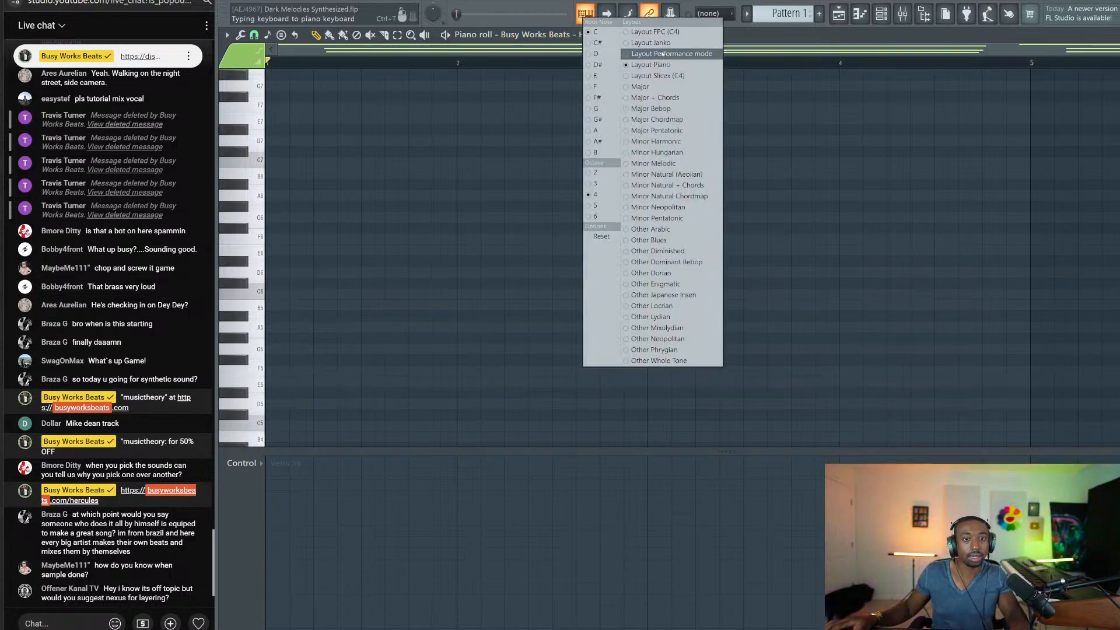
pyautogui.click(529, 227)
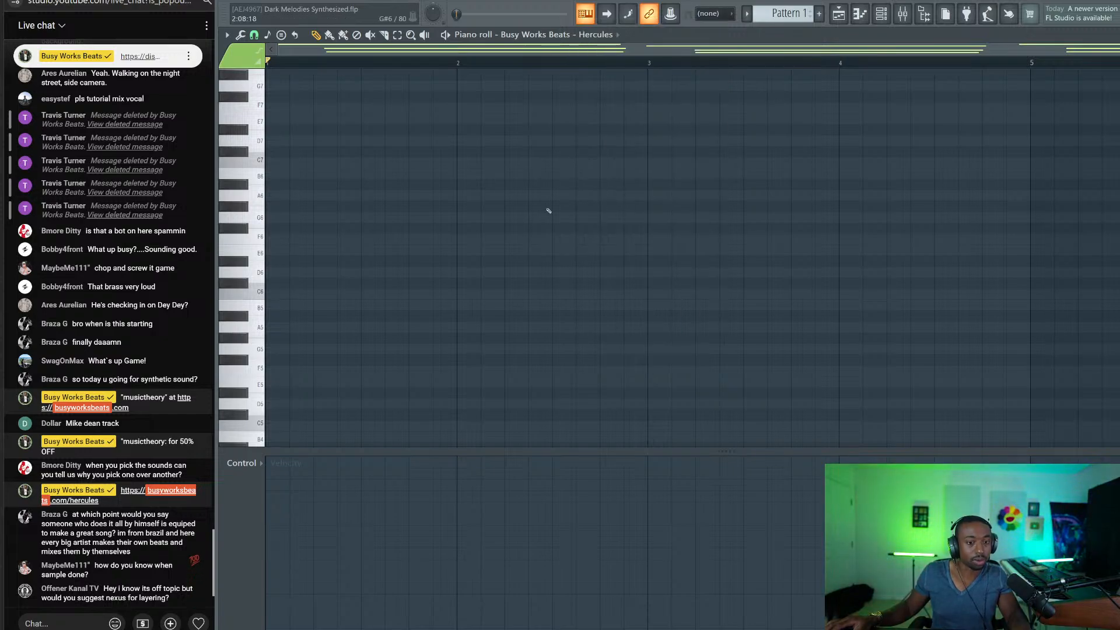
pyautogui.rightClick(588, 19)
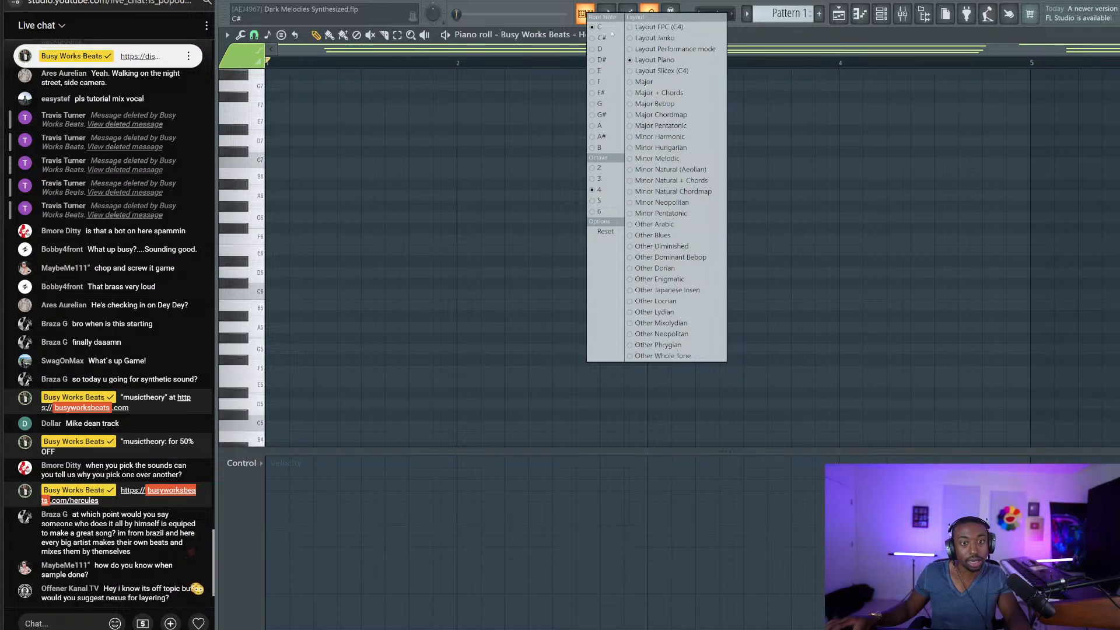
pyautogui.click(533, 76)
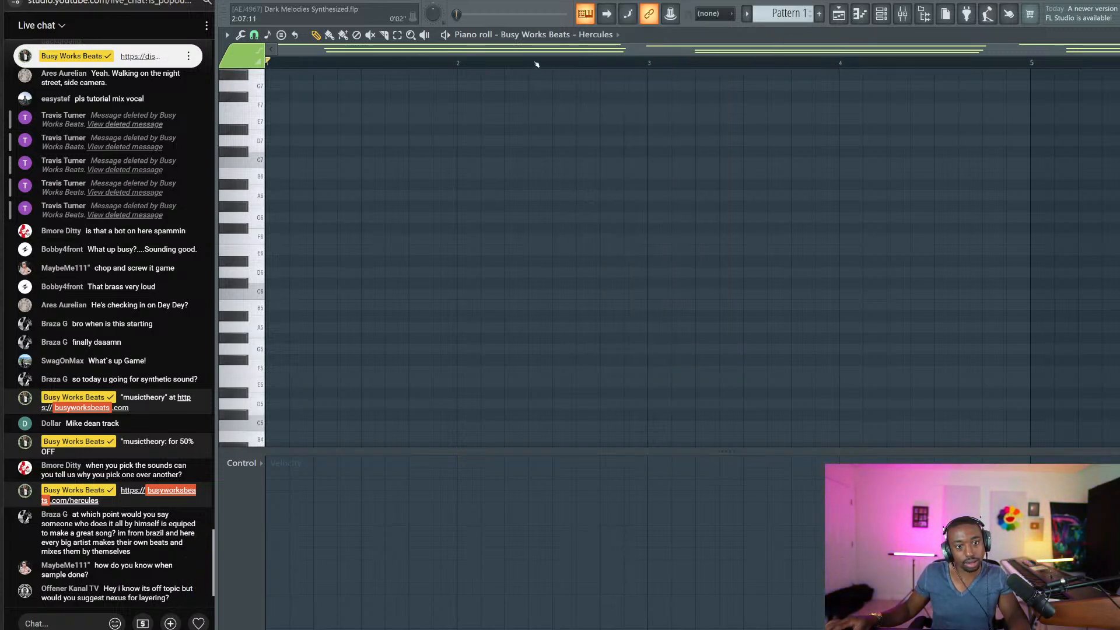
pyautogui.scroll(6, 652, 196)
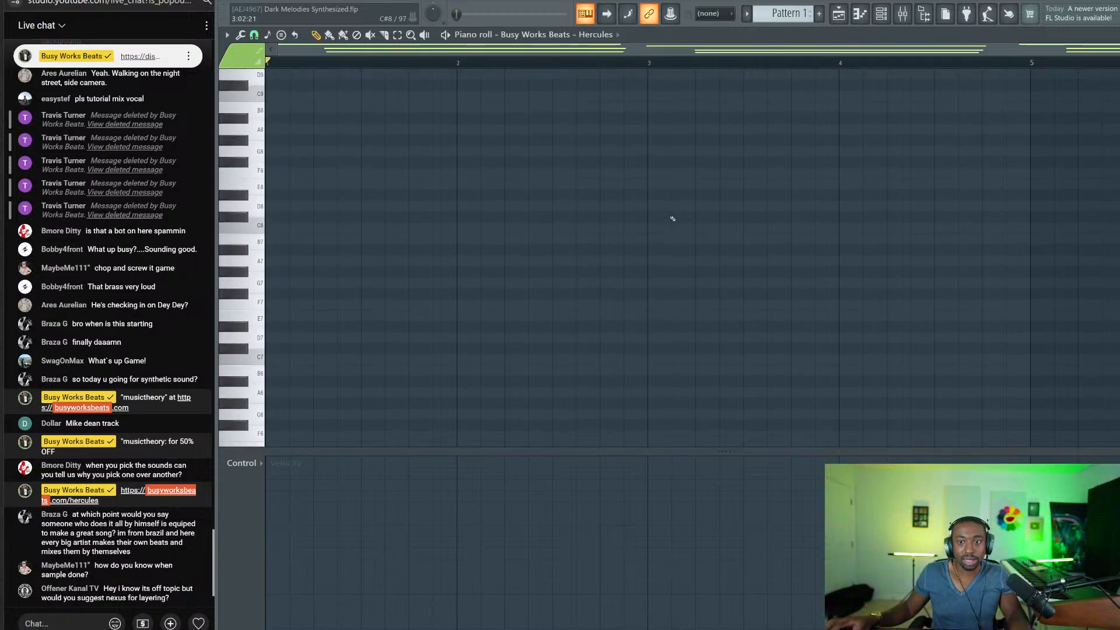
pyautogui.scroll(-20, 678, 257)
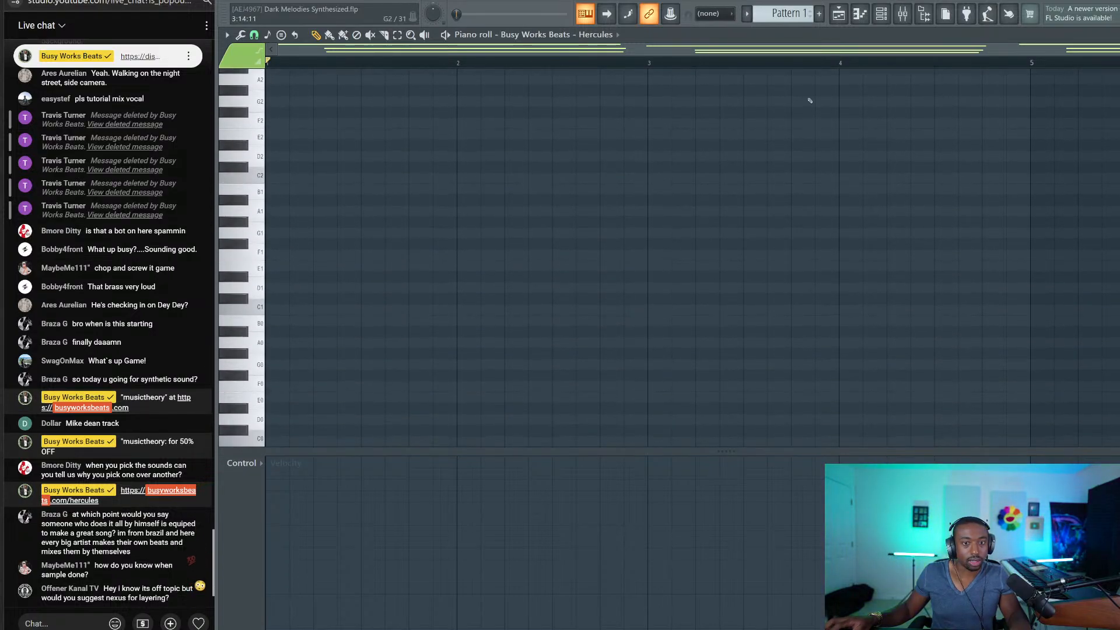
# Step: Reopen the Hercules channel's piano roll from the Channel rack and save the project
pyautogui.click(882, 13)
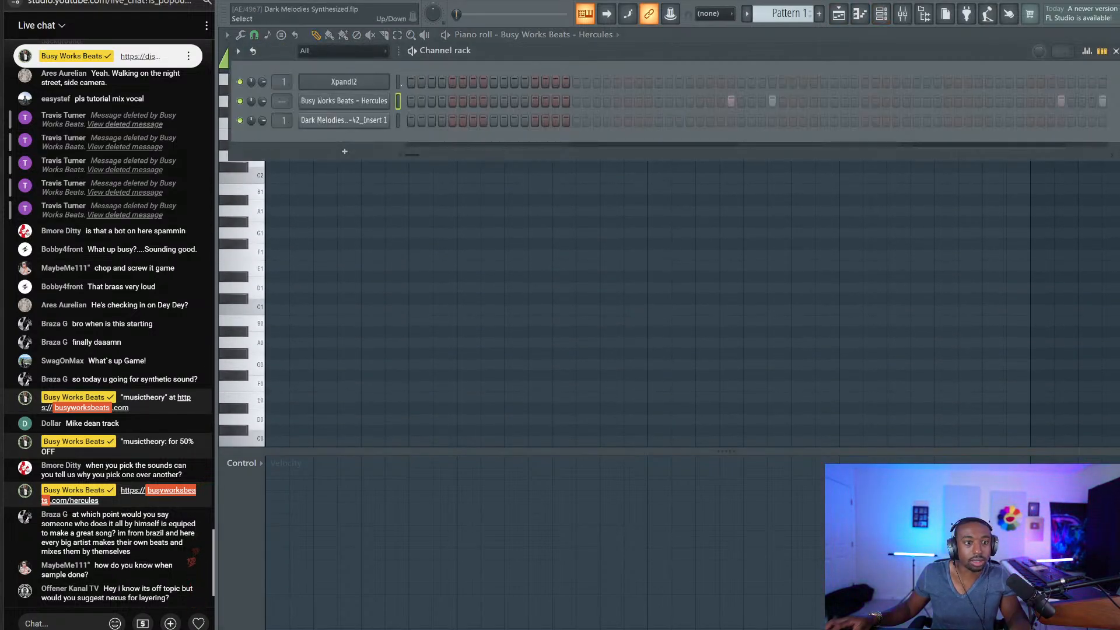
pyautogui.rightClick(387, 95)
pyautogui.click(396, 98)
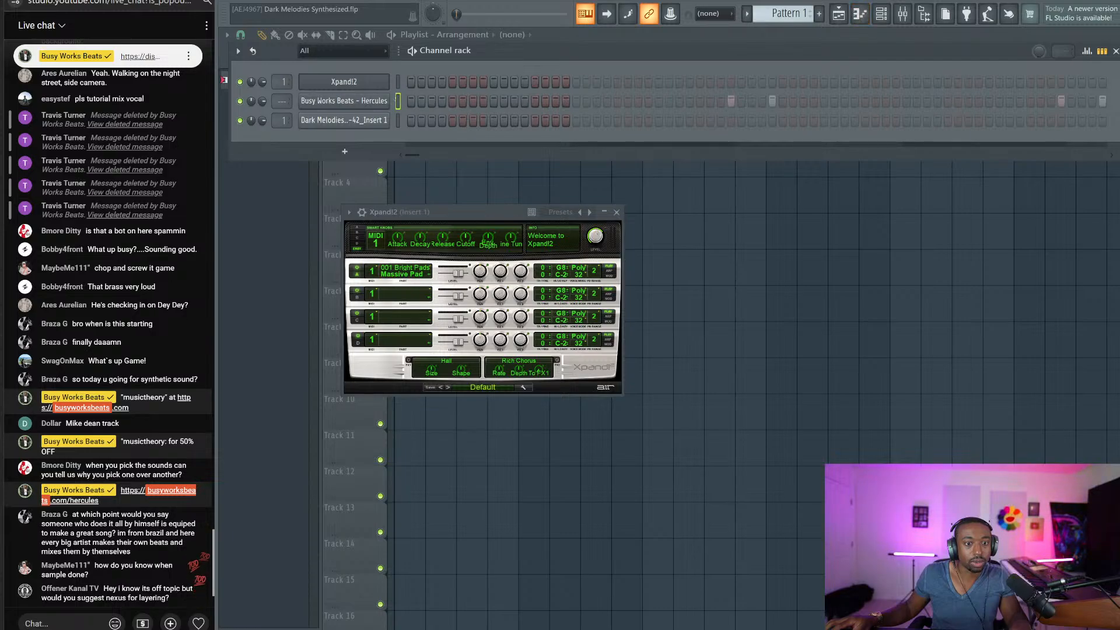
pyautogui.rightClick(388, 95)
pyautogui.click(396, 98)
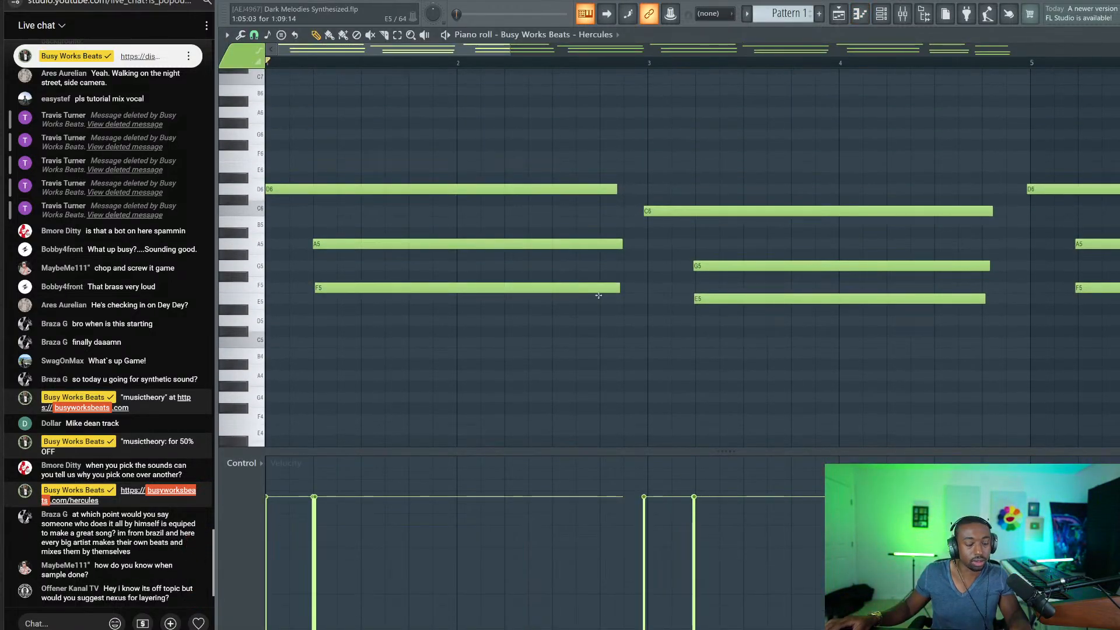
pyautogui.hotkey('ctrl', 's')
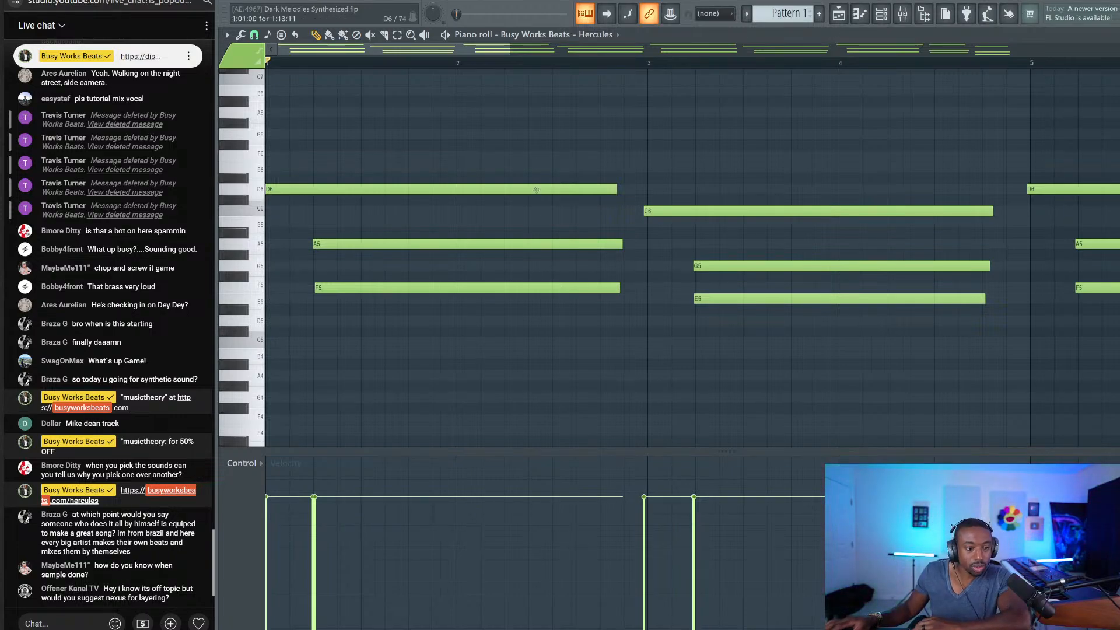
# Step: Transpose the two lower notes of the final chord at bar 16 up two semitones to G5 and E5
pyautogui.scroll(-6, 508, 69)
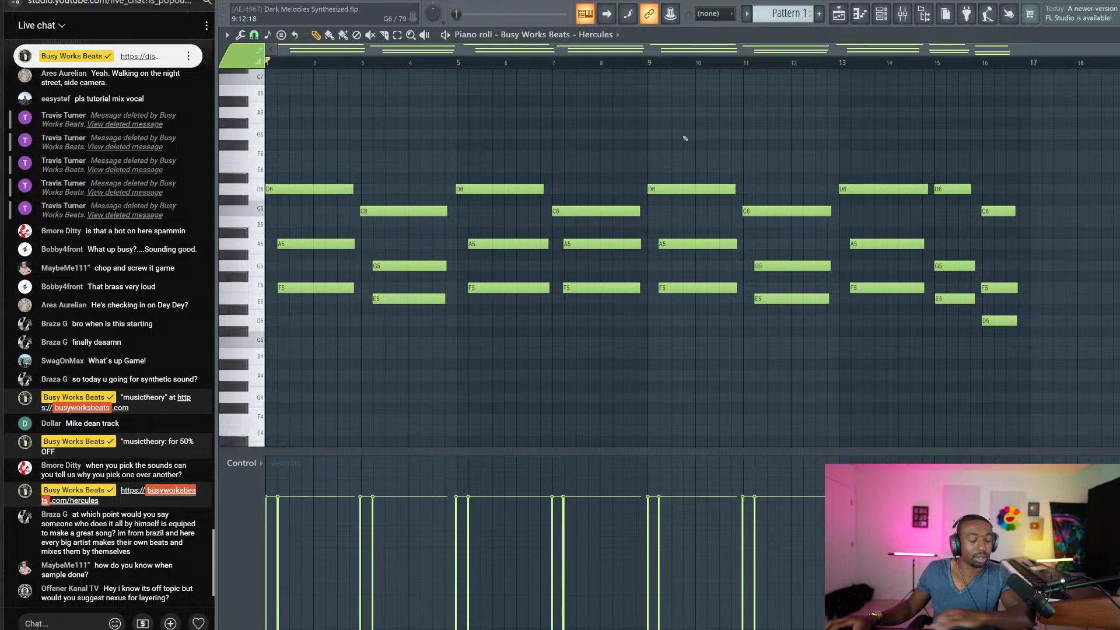
pyautogui.moveTo(968, 252); pyautogui.dragTo(1006, 161)
pyautogui.moveTo(1018, 256); pyautogui.dragTo(1009, 359)
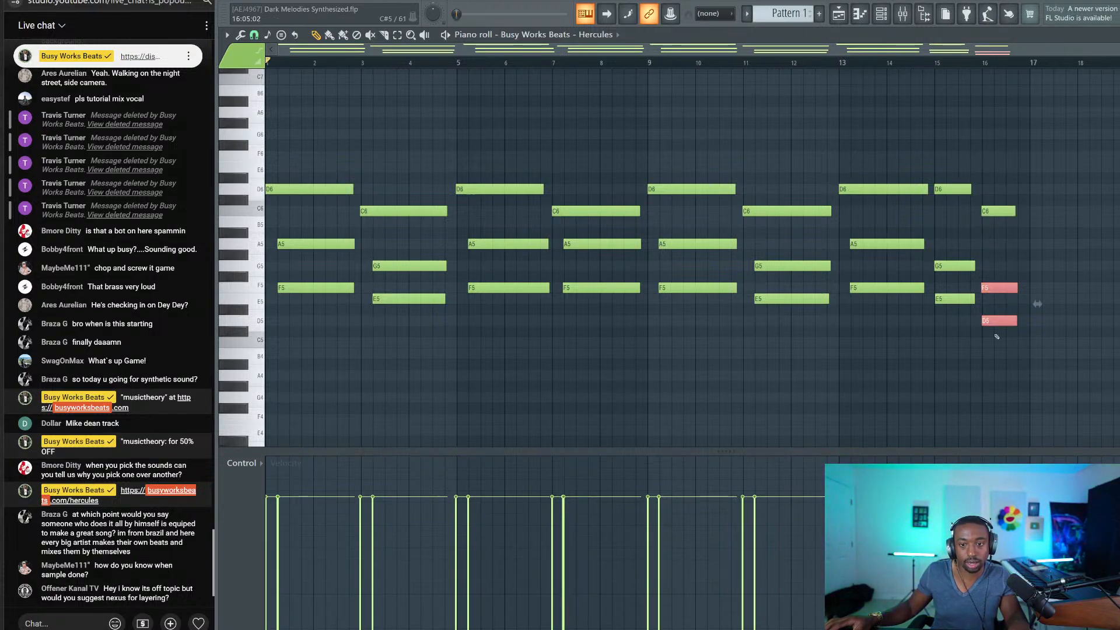
pyautogui.hotkey('shift', 'Up')
pyautogui.hotkey('shift', 'Up')
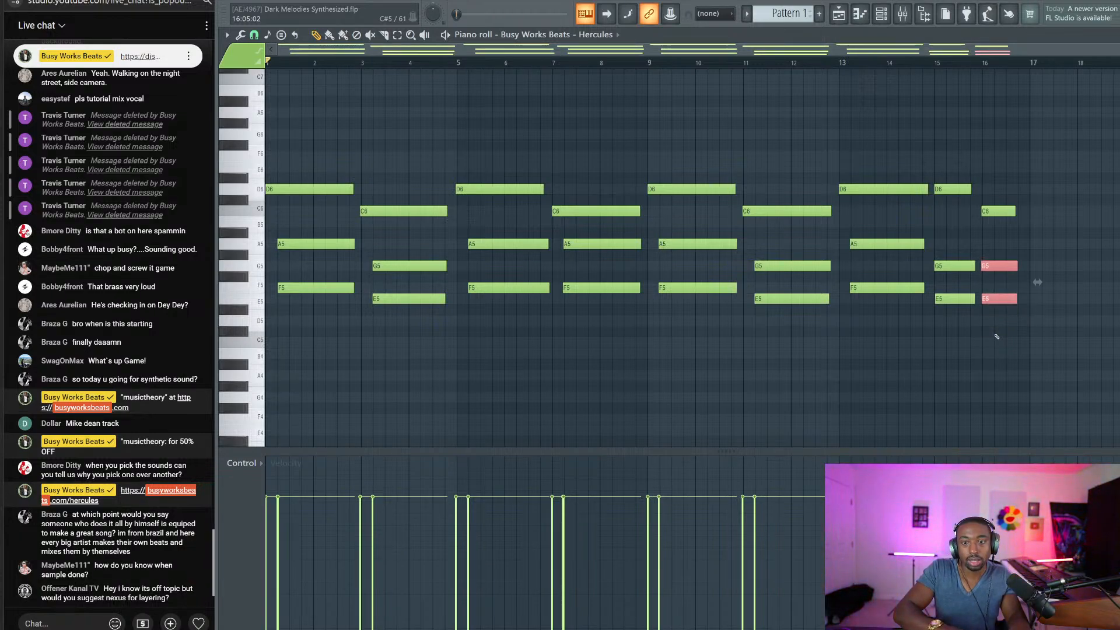
pyautogui.hotkey('shift', 'Down')
pyautogui.hotkey('shift', 'Up')
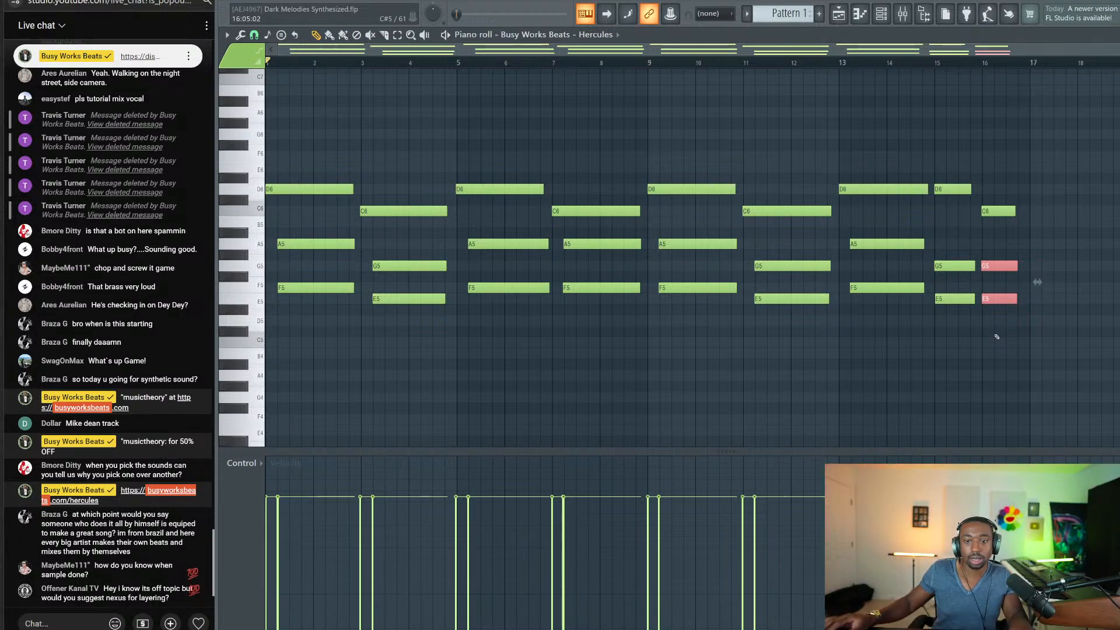
# Step: Raise the final chord's top note to C#6 and lower its bottom note to D#5
pyautogui.moveTo(996, 338); pyautogui.dragTo(984, 294)
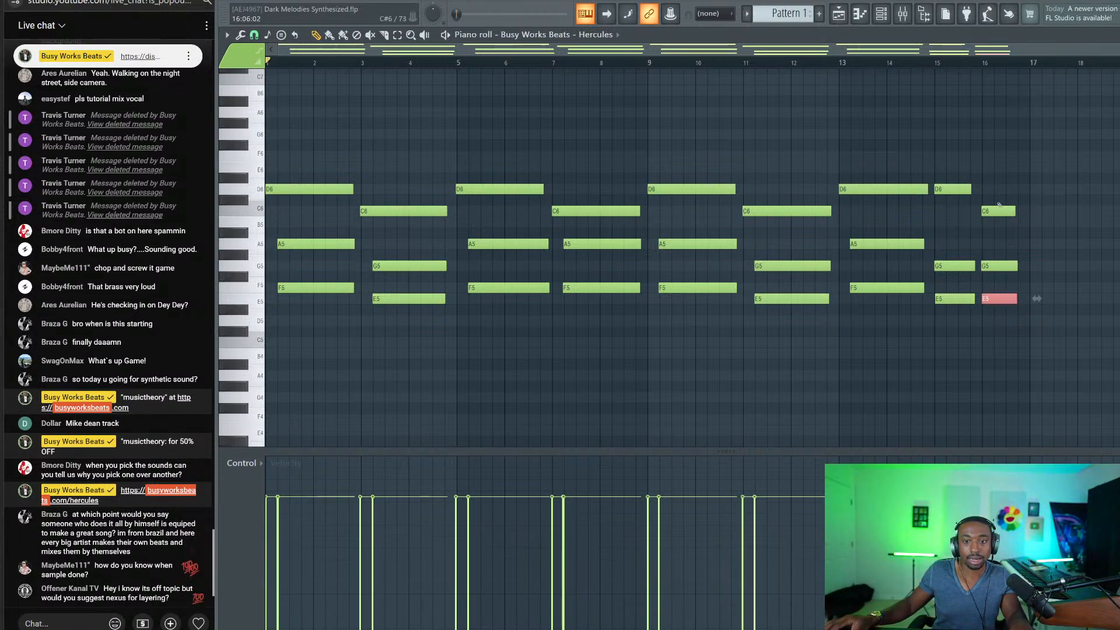
pyautogui.click(998, 211)
pyautogui.hotkey('shift', 'Up')
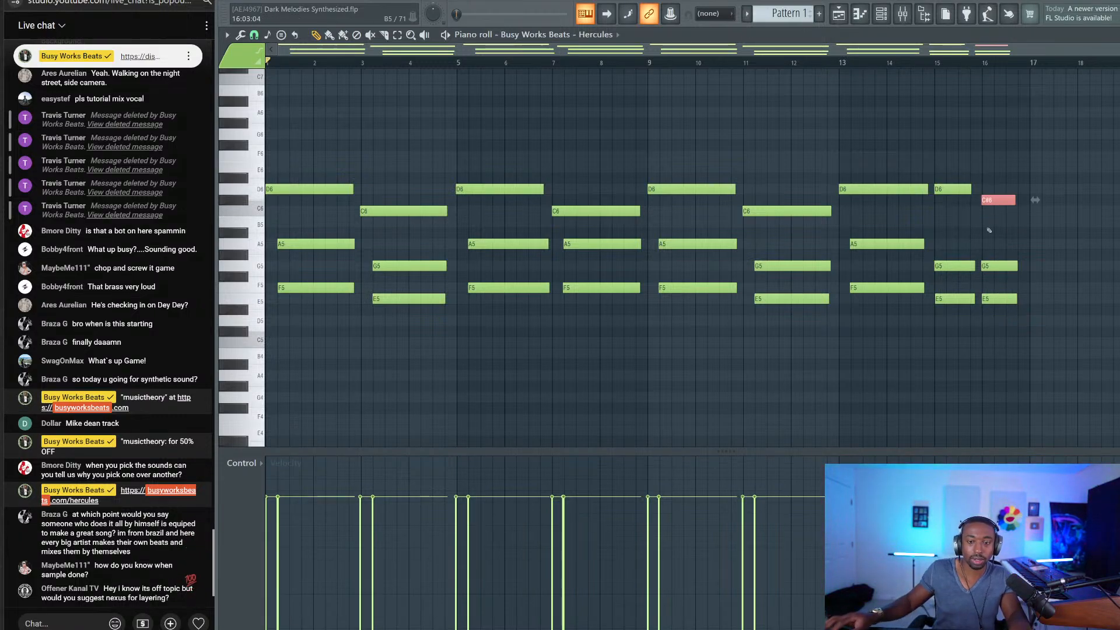
pyautogui.click(997, 298)
pyautogui.hotkey('shift', 'Down')
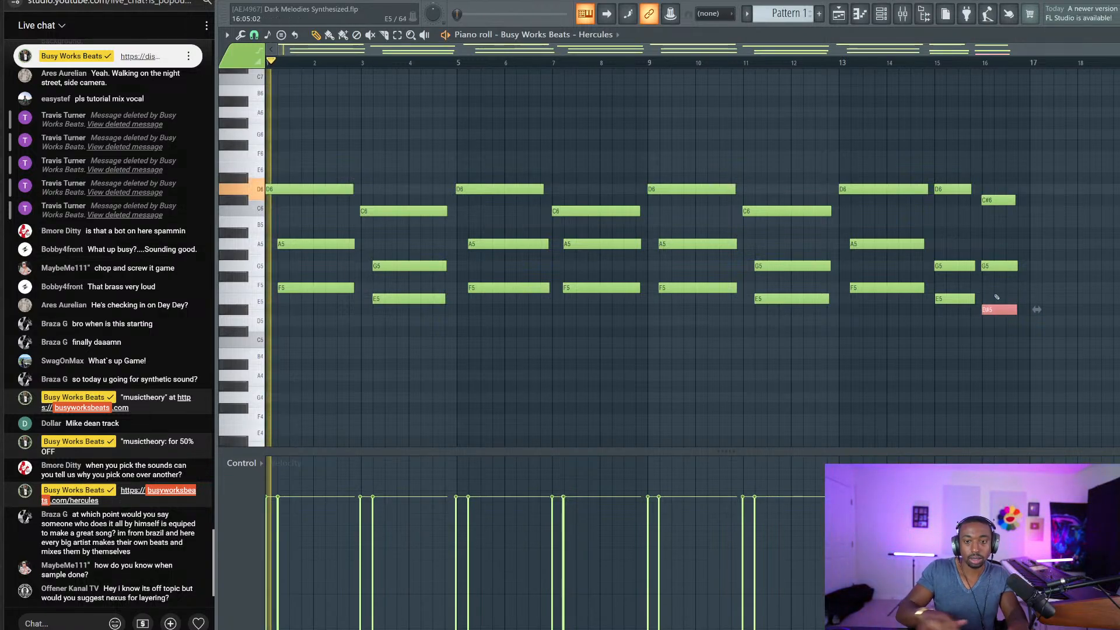
# Step: Play the pattern from bar 13 to audition the closing chords
pyautogui.press('space')
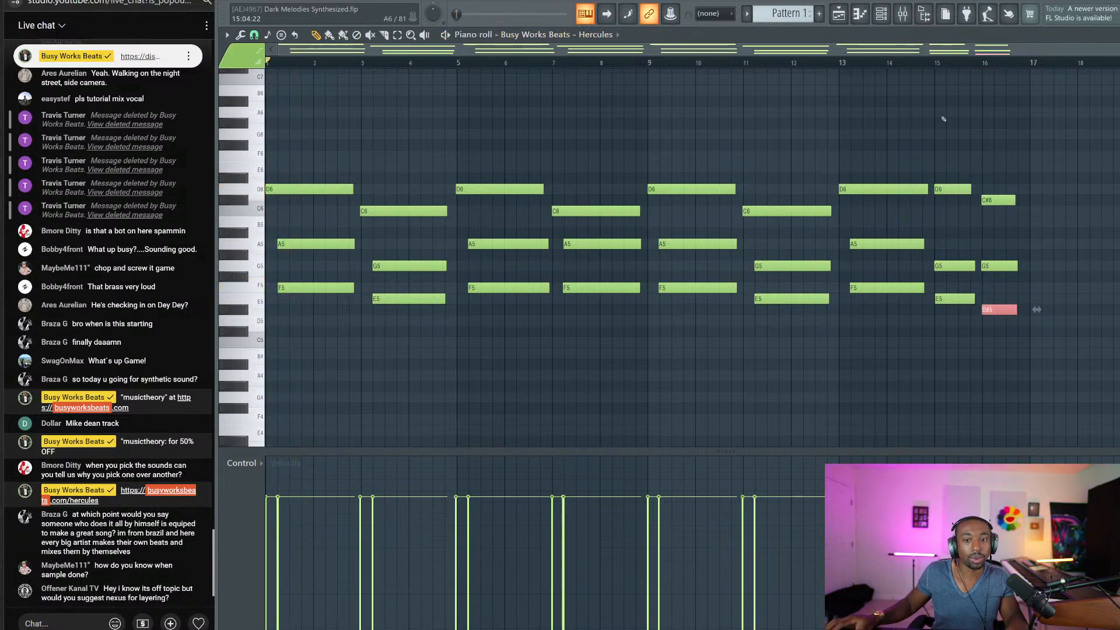
pyautogui.click(844, 65)
pyautogui.press('space')
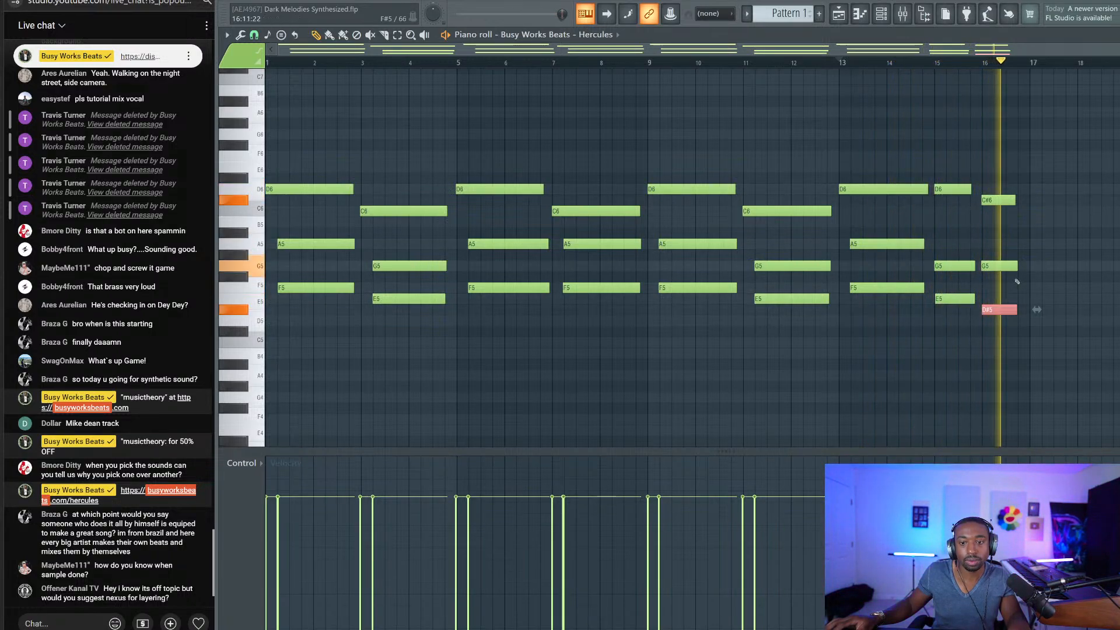
pyautogui.press('space')
# Step: Lower the final chord's middle note to F#5 and play the ending from bar 13
pyautogui.click(984, 264)
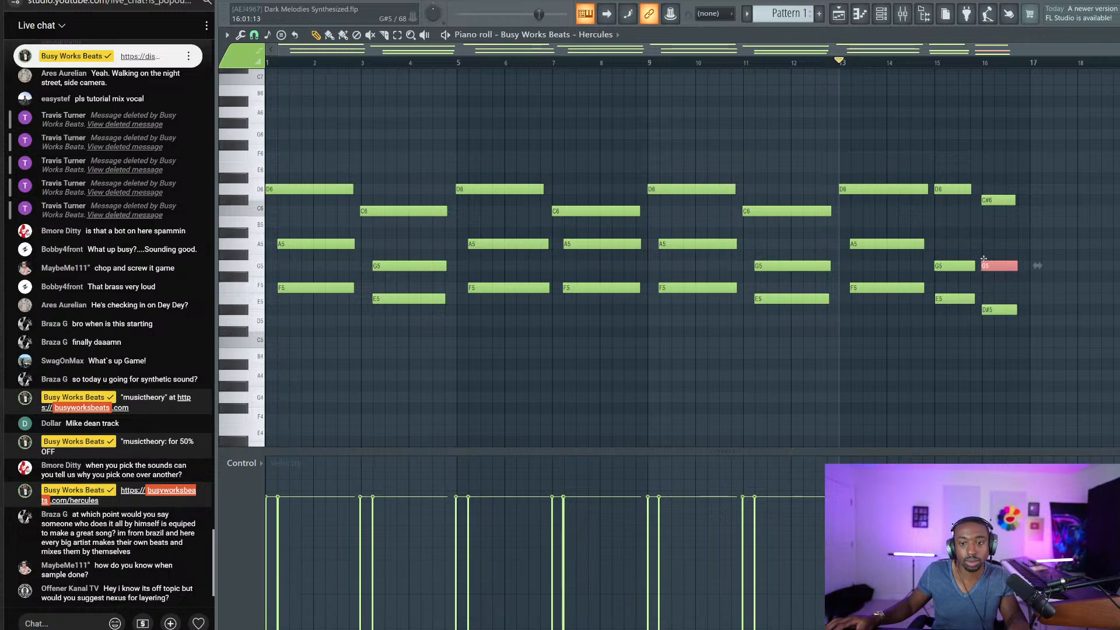
pyautogui.click(251, 268)
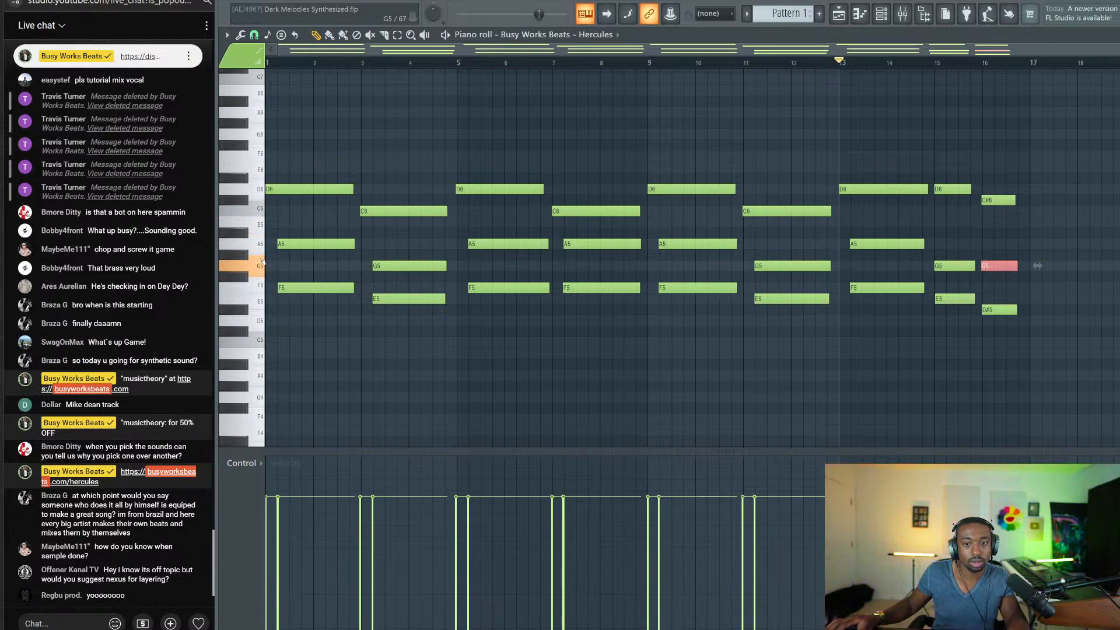
pyautogui.click(247, 276)
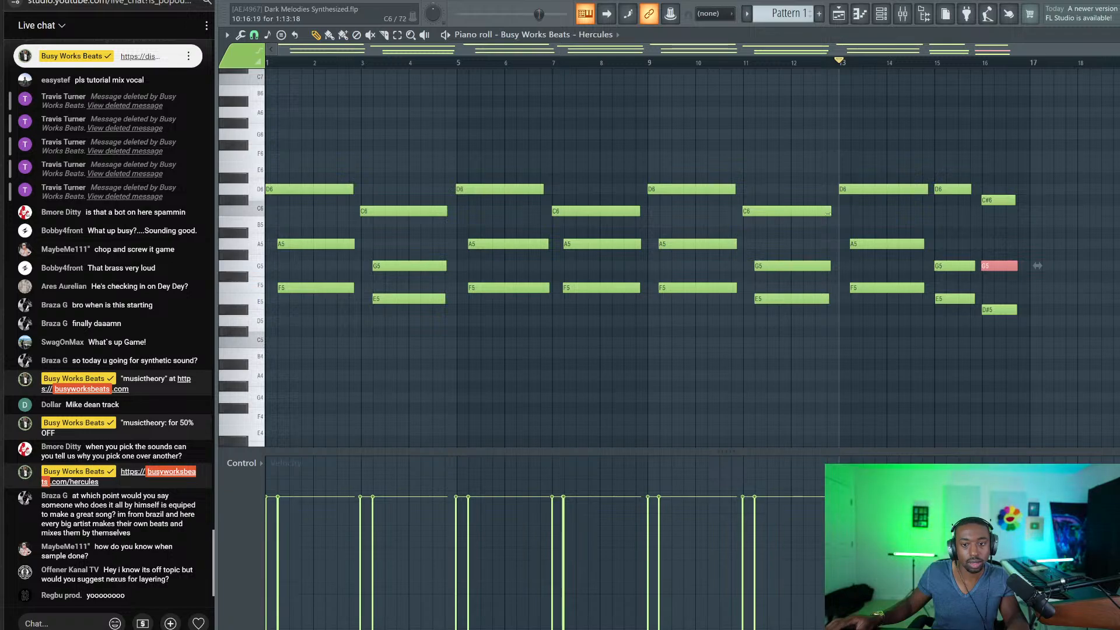
pyautogui.hotkey('shift', 'Down')
pyautogui.press('space')
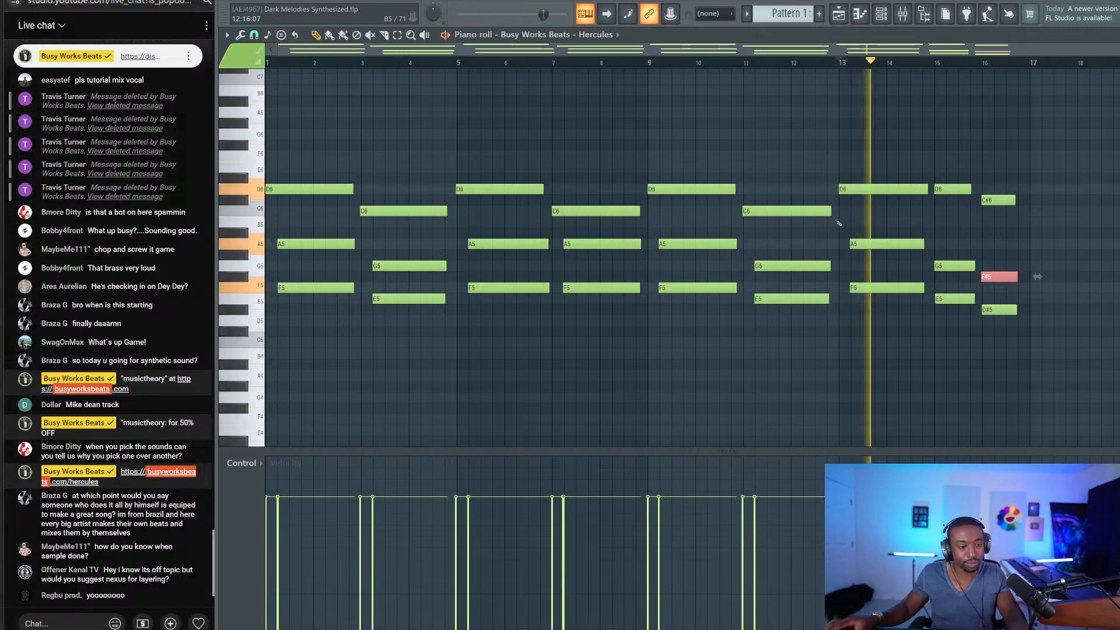
pyautogui.keyDown('ctrl'); pyautogui.click(842, 336); pyautogui.keyUp('ctrl')
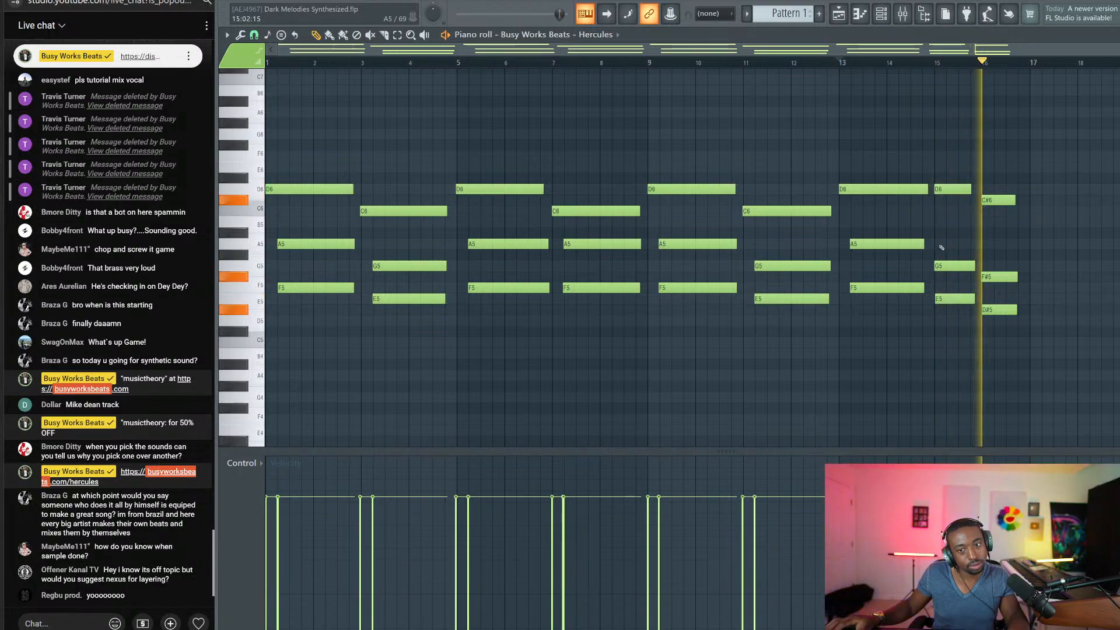
pyautogui.press('space')
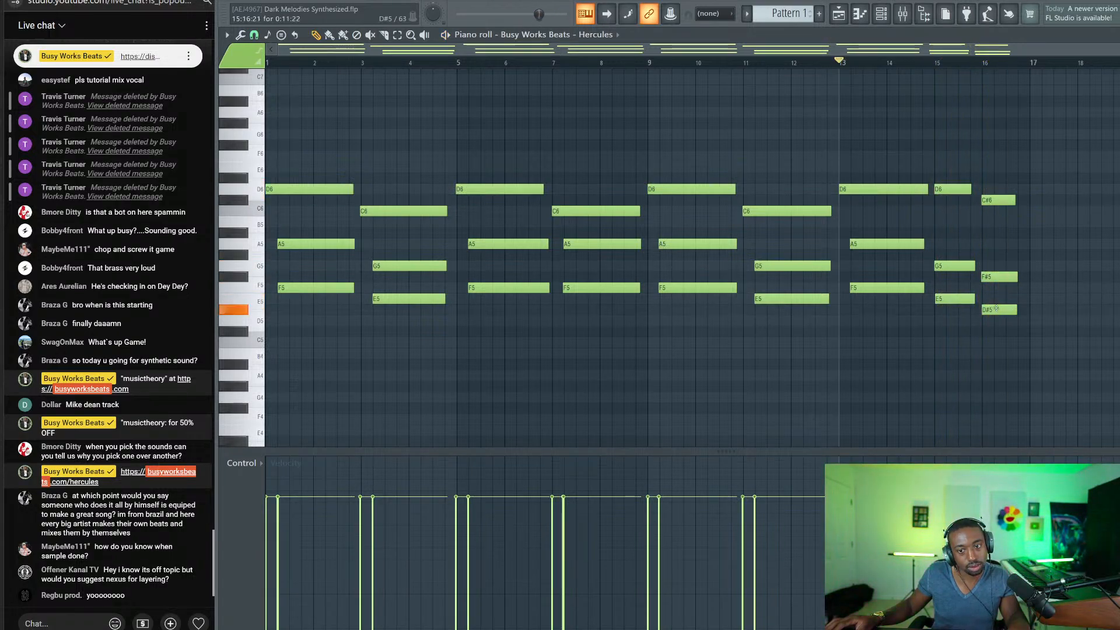
# Step: Move the final chord's middle note up to G5 and briefly play the ending
pyautogui.click(1003, 267)
pyautogui.rightClick(1030, 265)
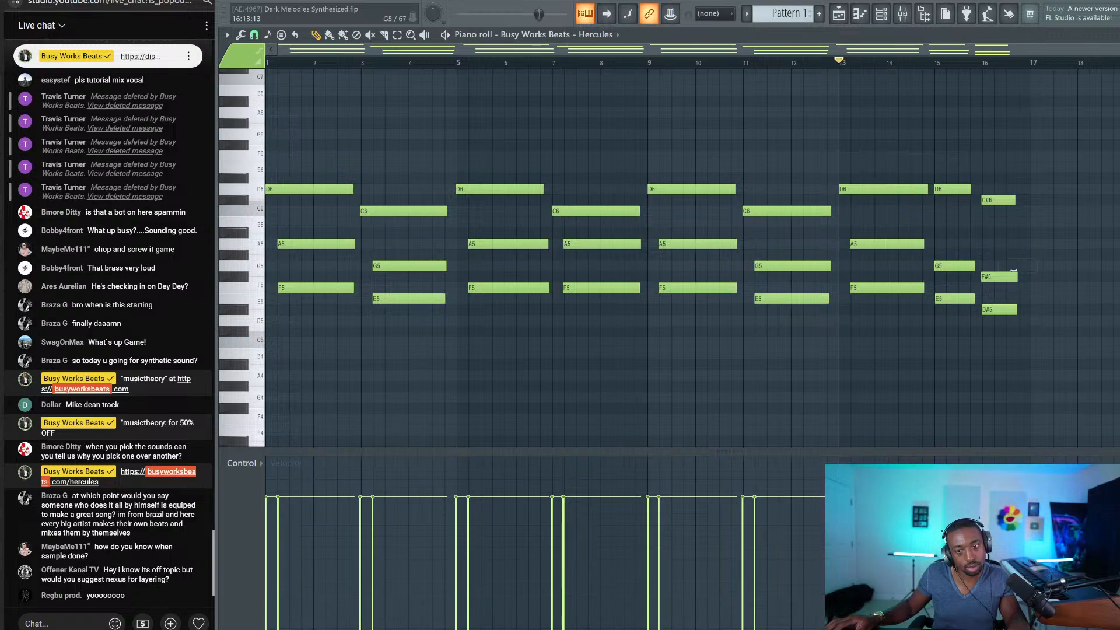
pyautogui.moveTo(1001, 274); pyautogui.dragTo(999, 262)
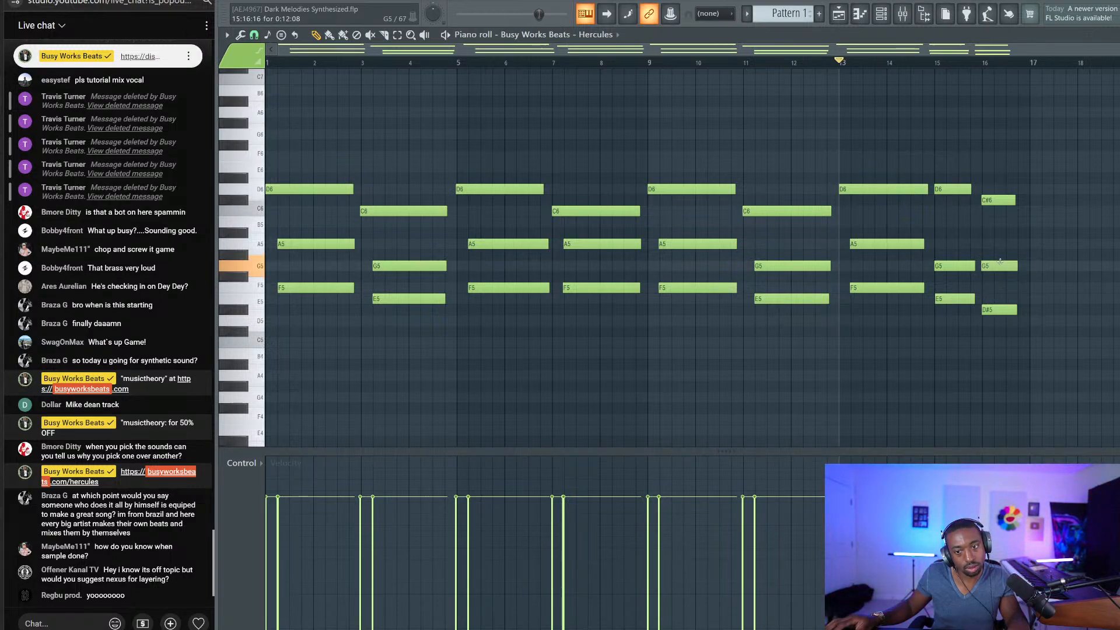
pyautogui.press('space')
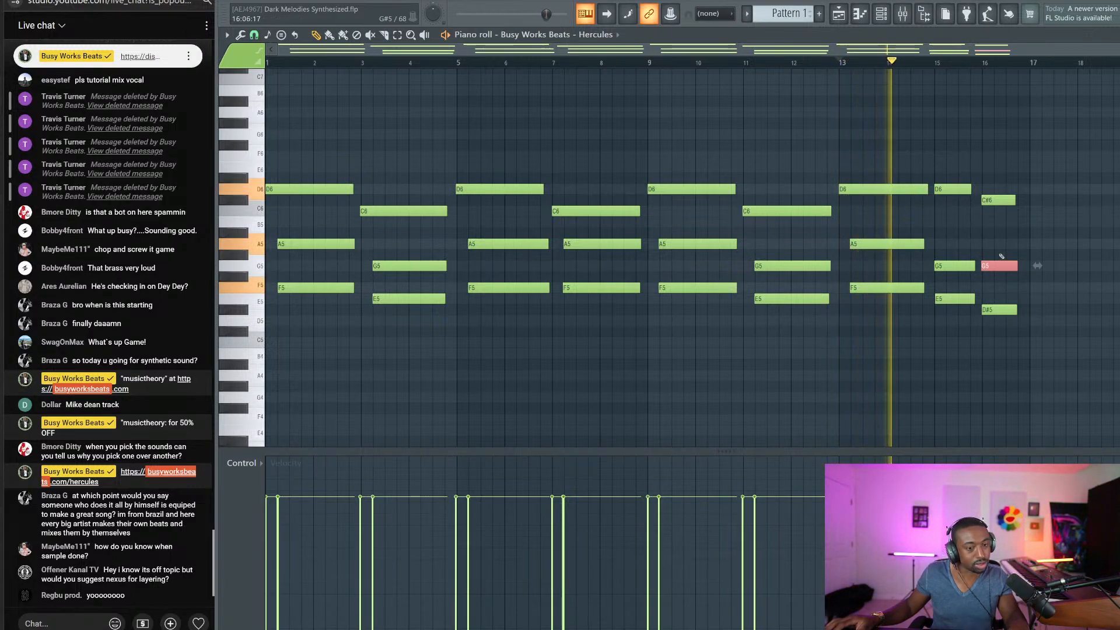
pyautogui.press('space')
# Step: Raise the final chord's bottom note to E5, lower its middle note to F#5, and play the ending from bar 13
pyautogui.click(999, 200)
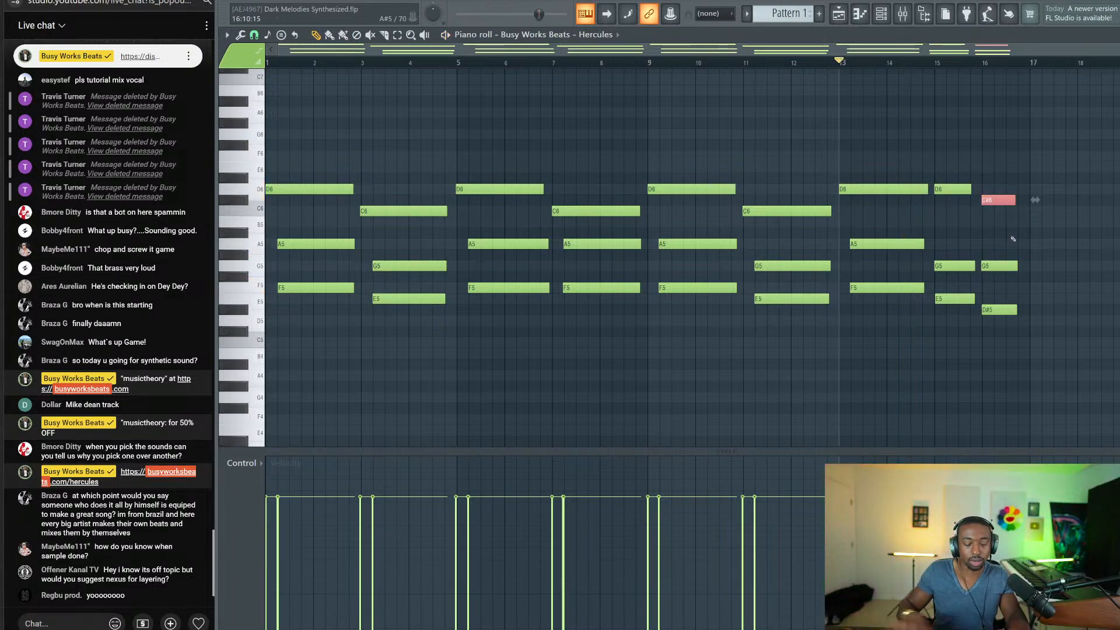
pyautogui.hotkey('ctrl', 'Down')
pyautogui.hotkey('ctrl', 'Up')
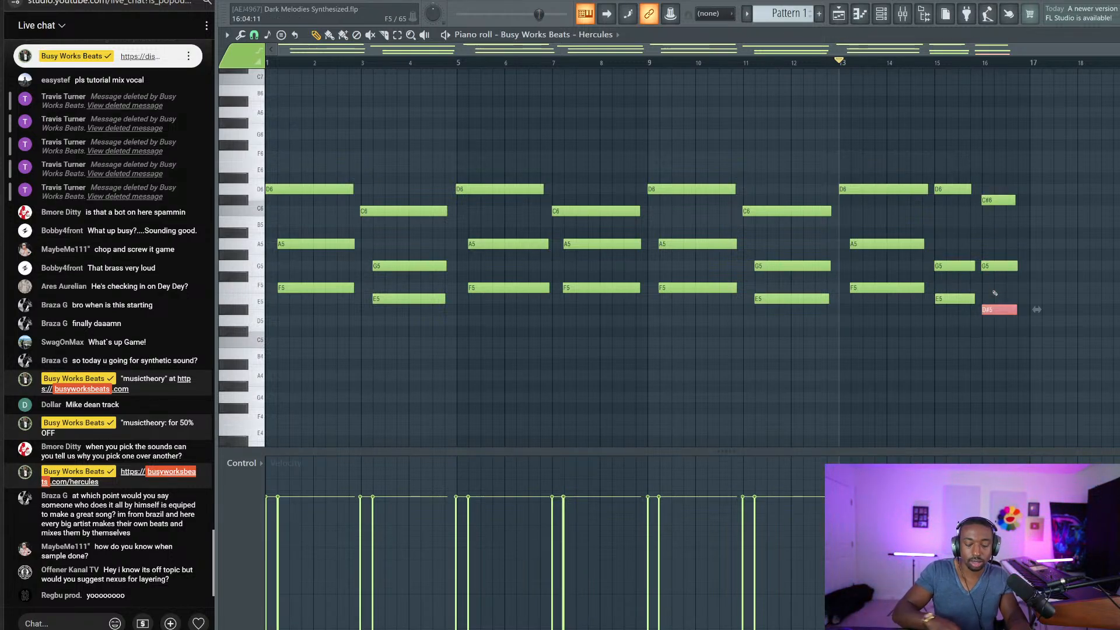
pyautogui.hotkey('shift', 'Up')
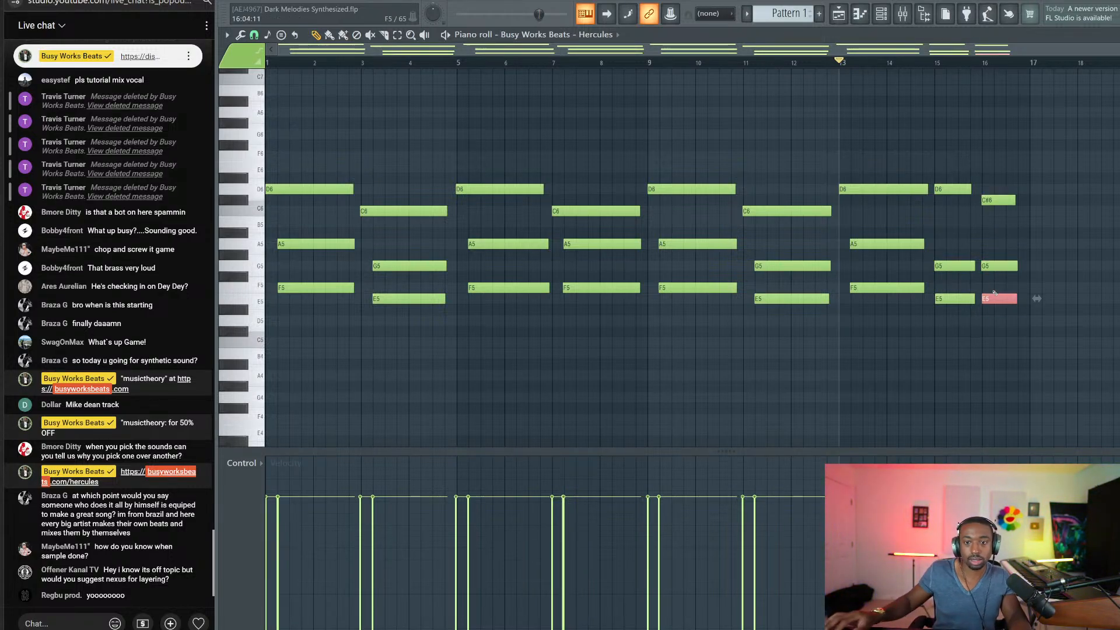
pyautogui.moveTo(994, 292); pyautogui.dragTo(1005, 206)
pyautogui.hotkey('shift', 'Down')
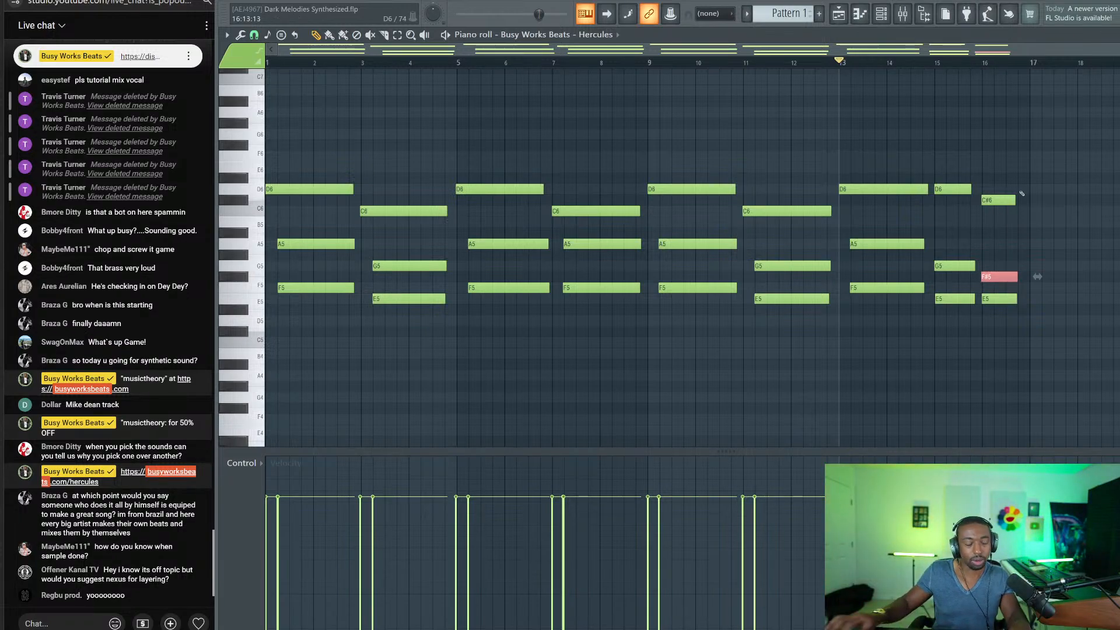
pyautogui.press('space')
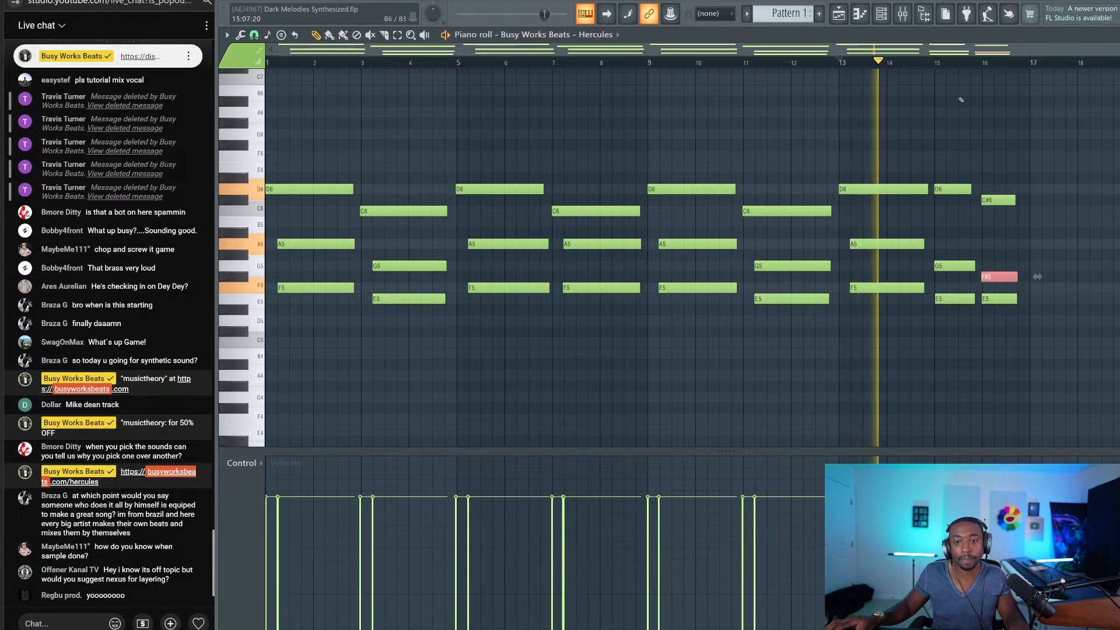
# Step: Play the Hercules chord progression from the start to audition it with the adjusted final chord
pyautogui.moveTo(1014, 162); pyautogui.dragTo(983, 287)
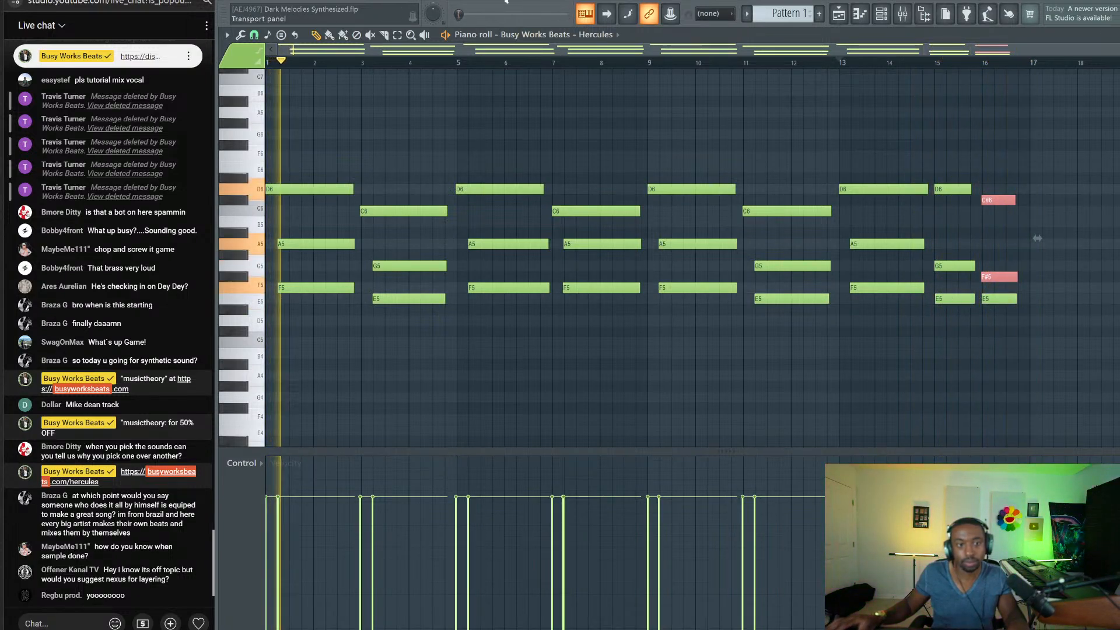
pyautogui.keyDown('ctrl'); pyautogui.click(560, 123); pyautogui.keyUp('ctrl')
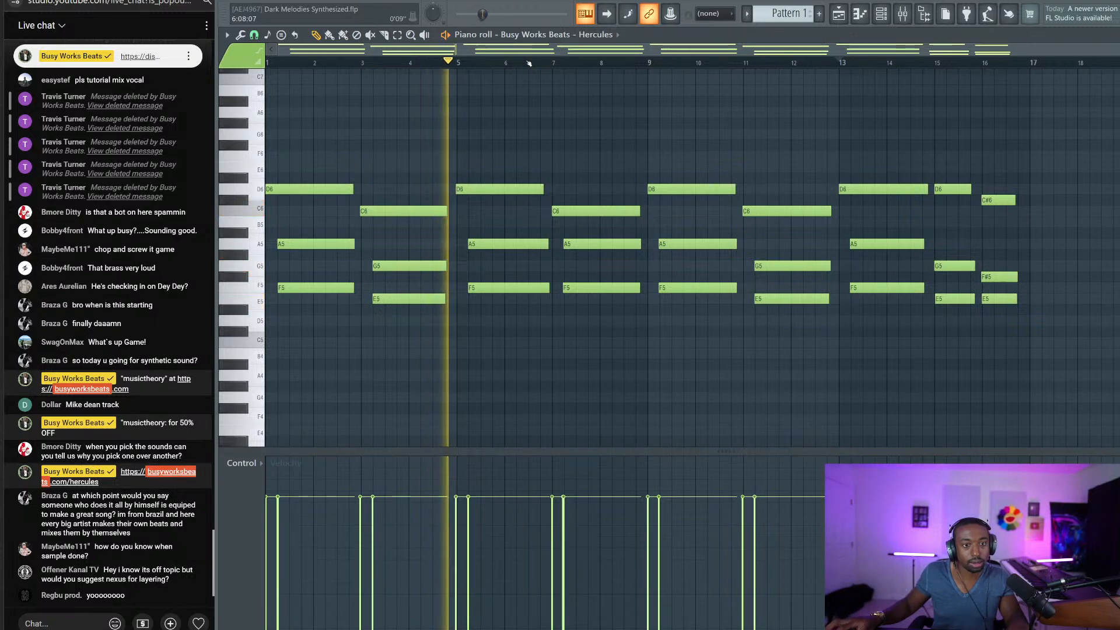
pyautogui.press('F6')
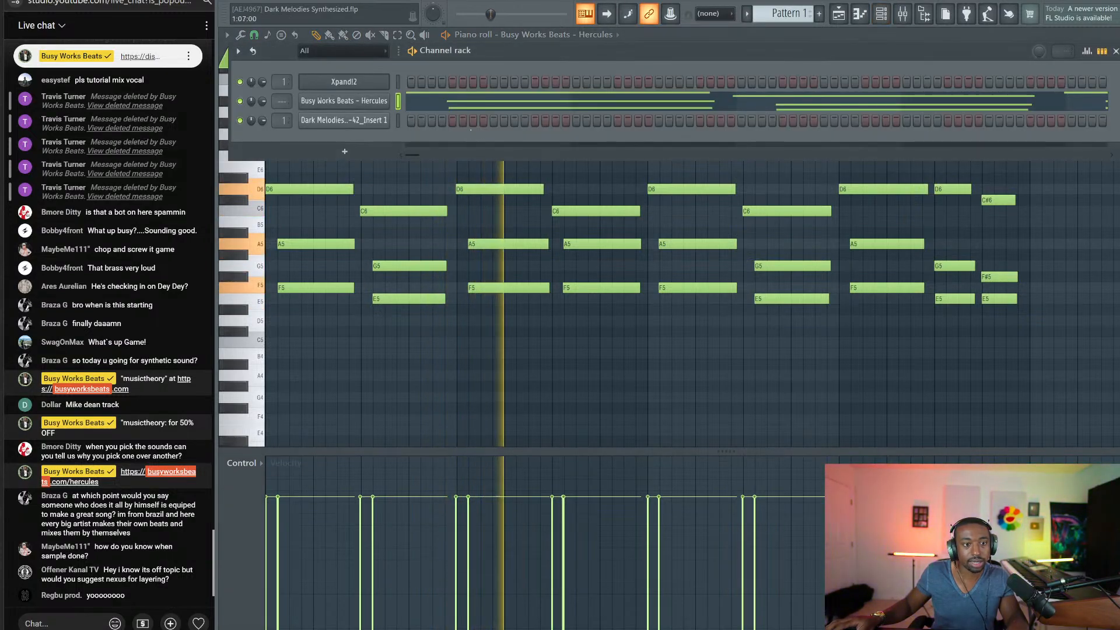
pyautogui.click(449, 105)
pyautogui.click(449, 105)
pyautogui.press('space')
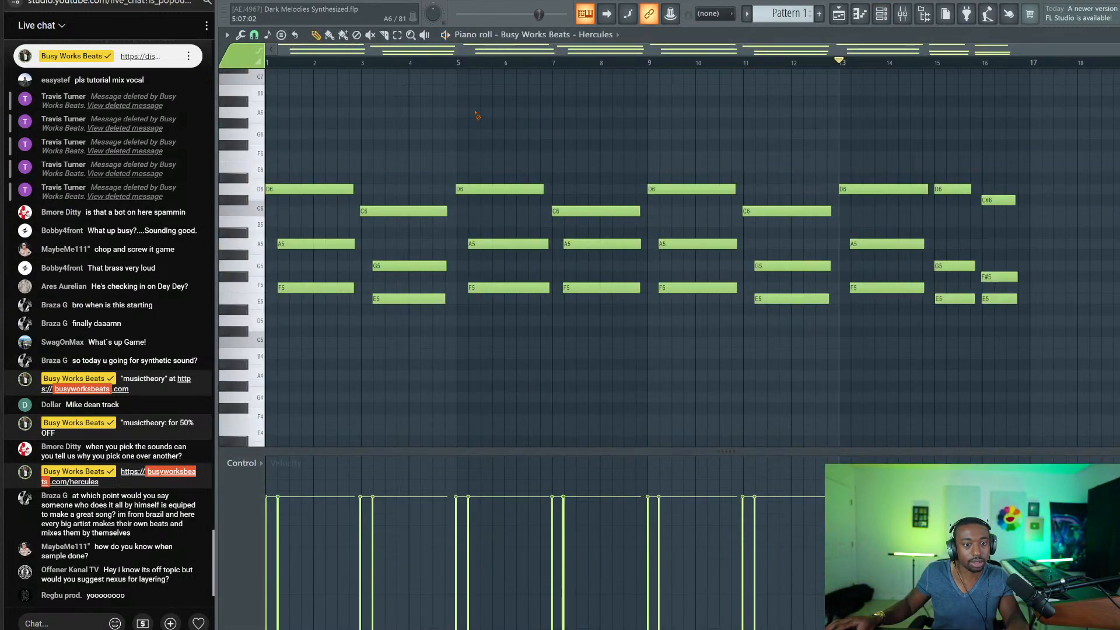
# Step: Quantize the Hercules notes with the offered settings and route the Hercules channel to mixer track 2
pyautogui.hotkey('alt', 'q')
pyautogui.press('Return')
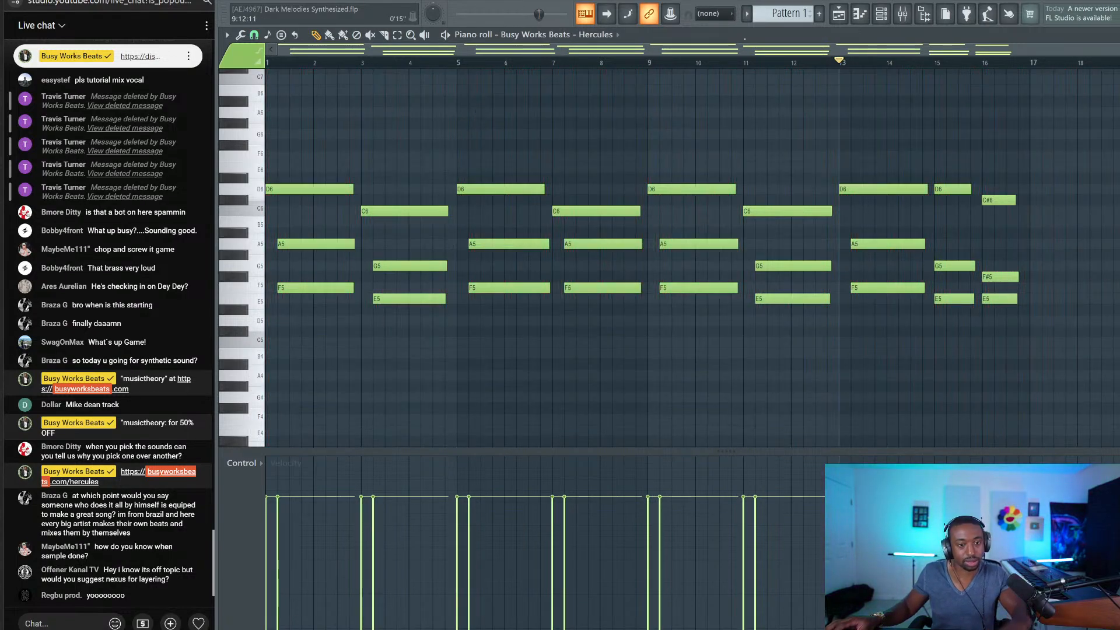
pyautogui.click(881, 13)
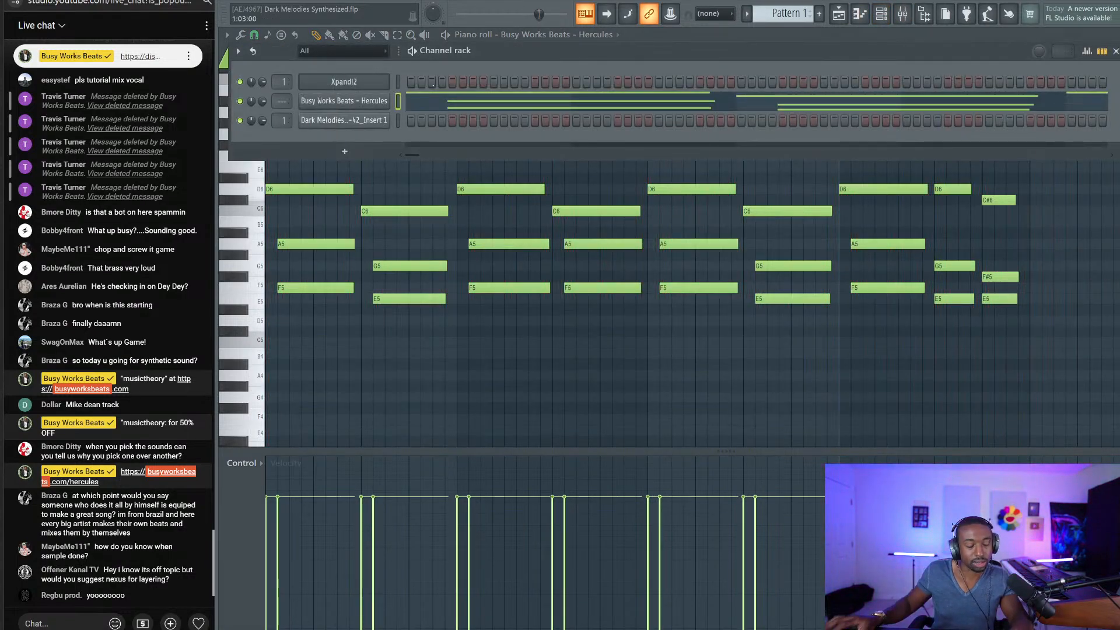
pyautogui.hotkey('ctrl', 'l')
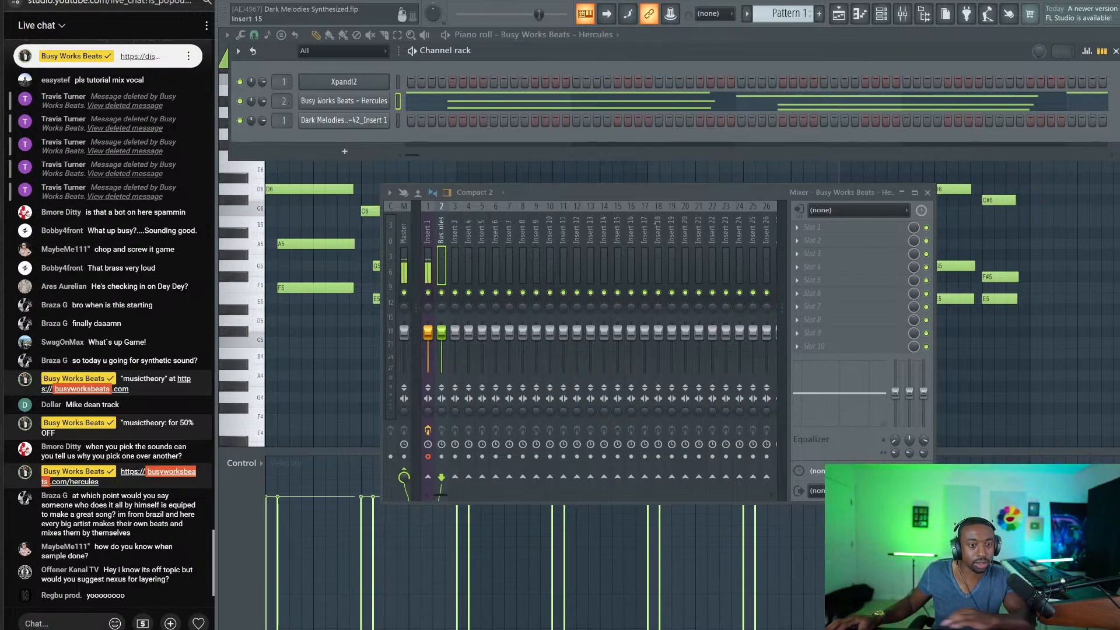
# Step: Load kHs Bitcrush on the Hercules mixer track, set its Rate to 20000 Hz, lower Bits slightly, and raise DAC Q to maximum
pyautogui.click(811, 224)
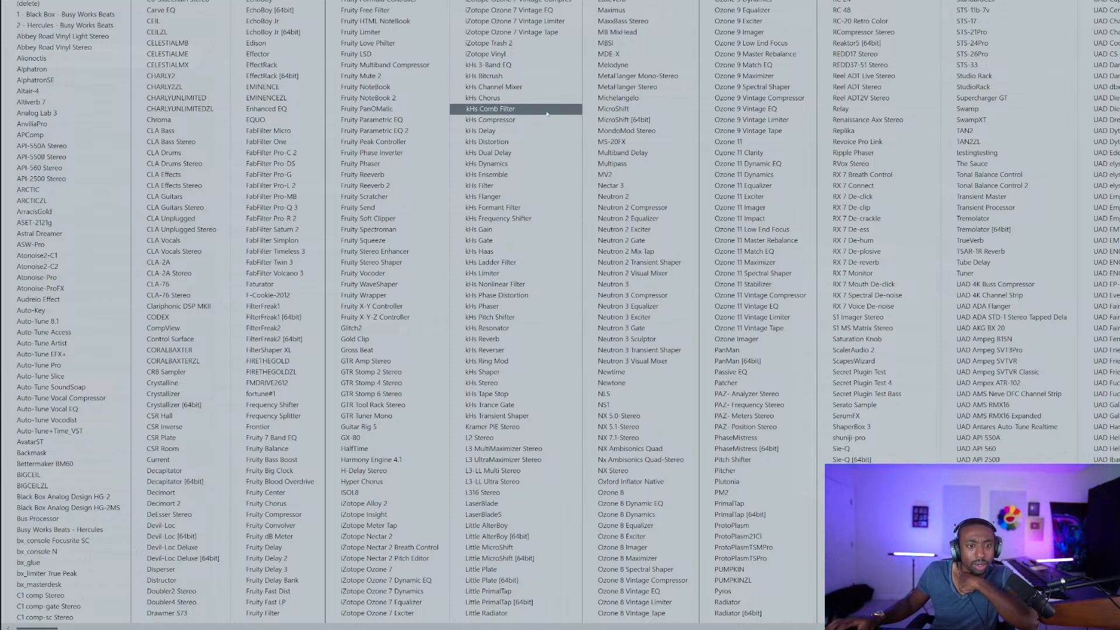
pyautogui.click(531, 76)
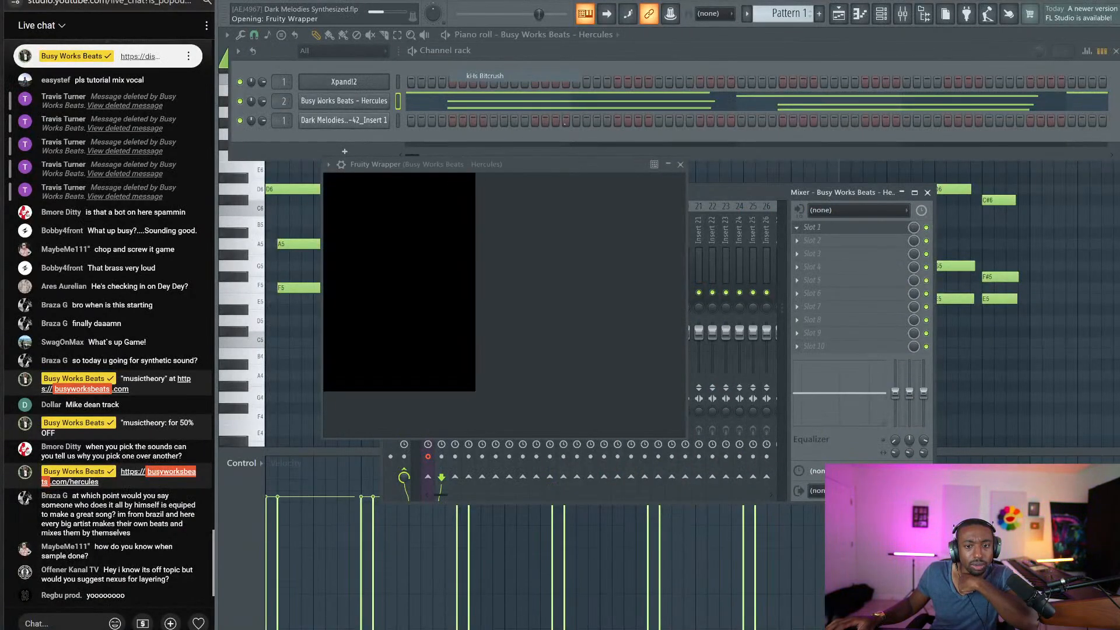
pyautogui.doubleClick(391, 223)
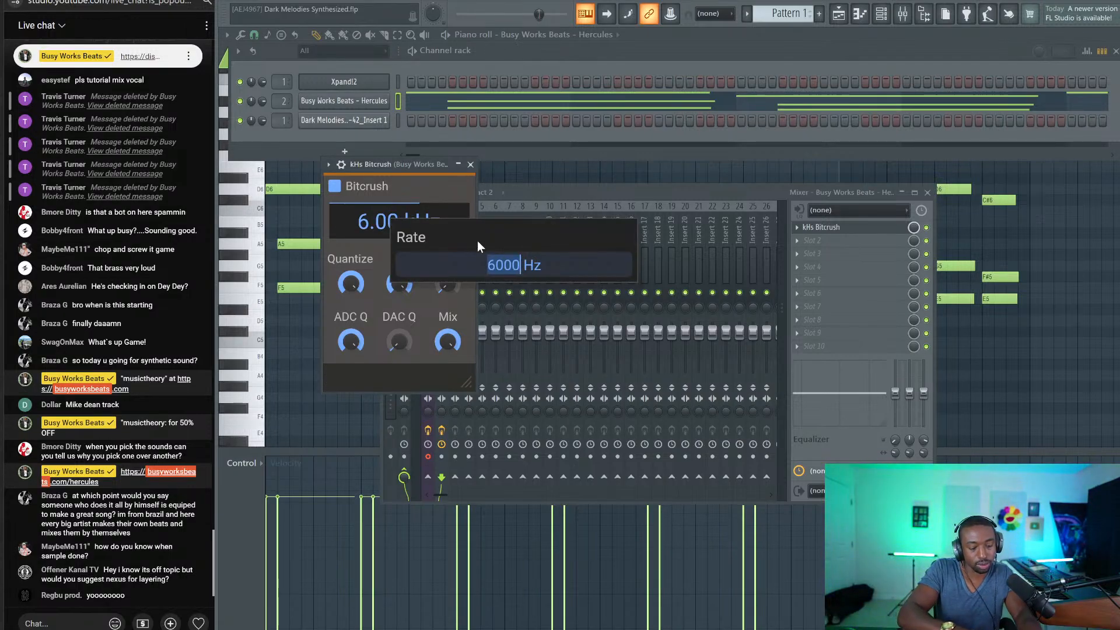
pyautogui.write('20000')
pyautogui.press('Return')
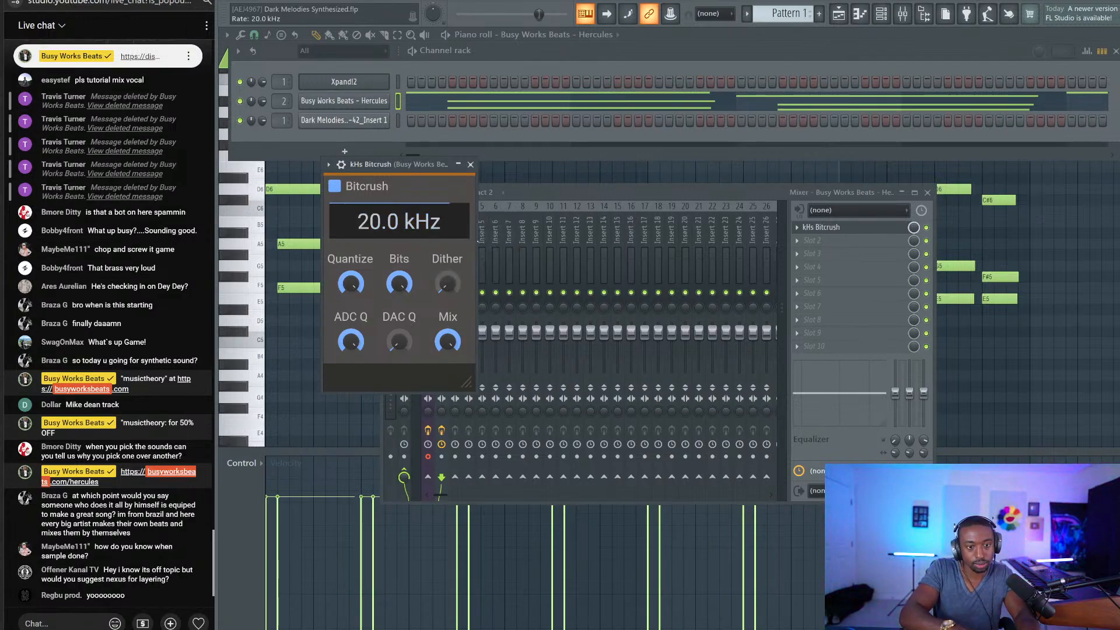
pyautogui.doubleClick(413, 283)
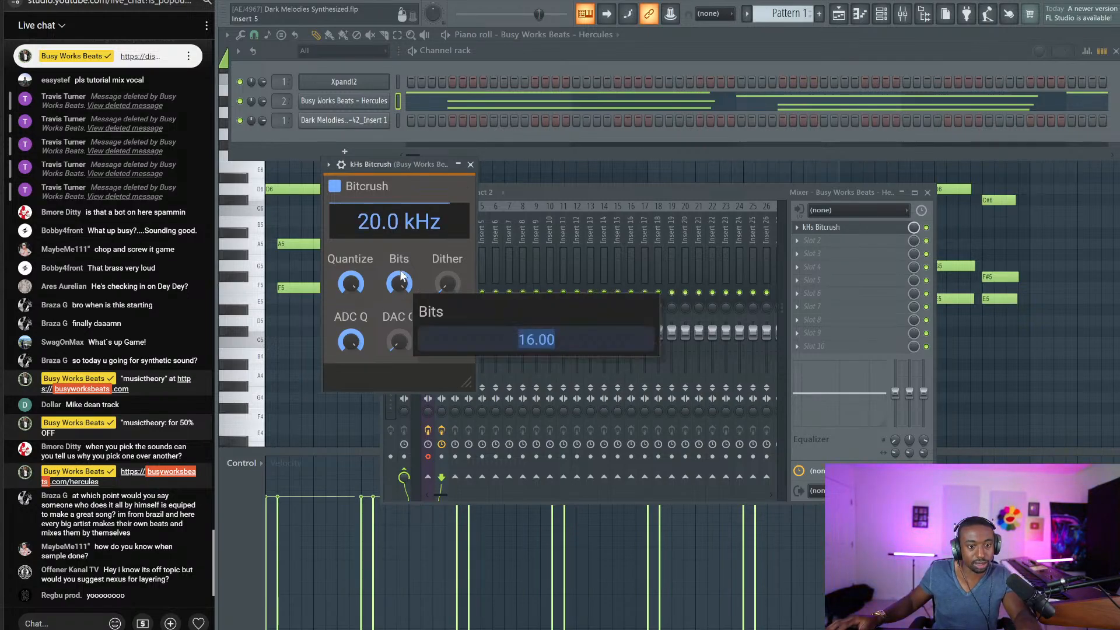
pyautogui.press('Return')
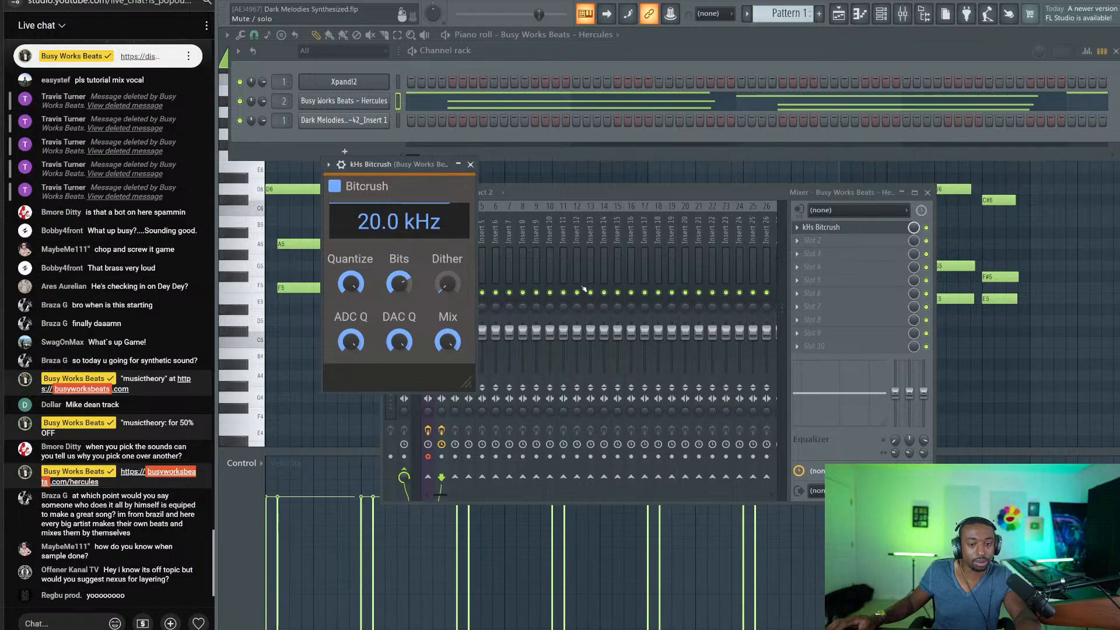
# Step: Load Pitch Shifter in the second effect slot and set its Density to 177% while the chords play
pyautogui.click(822, 240)
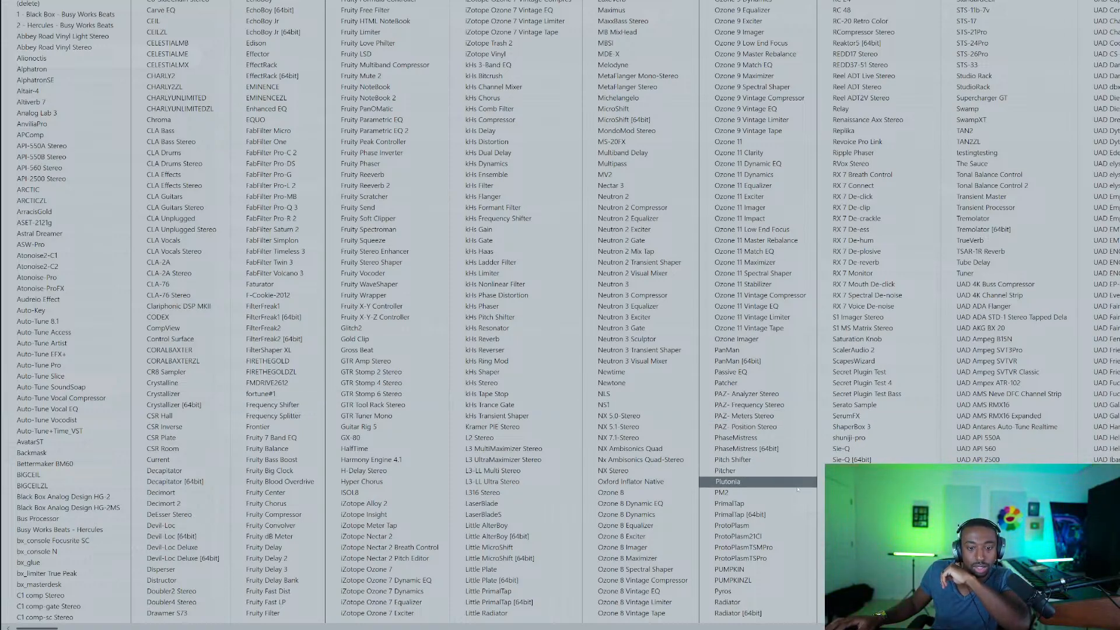
pyautogui.click(765, 459)
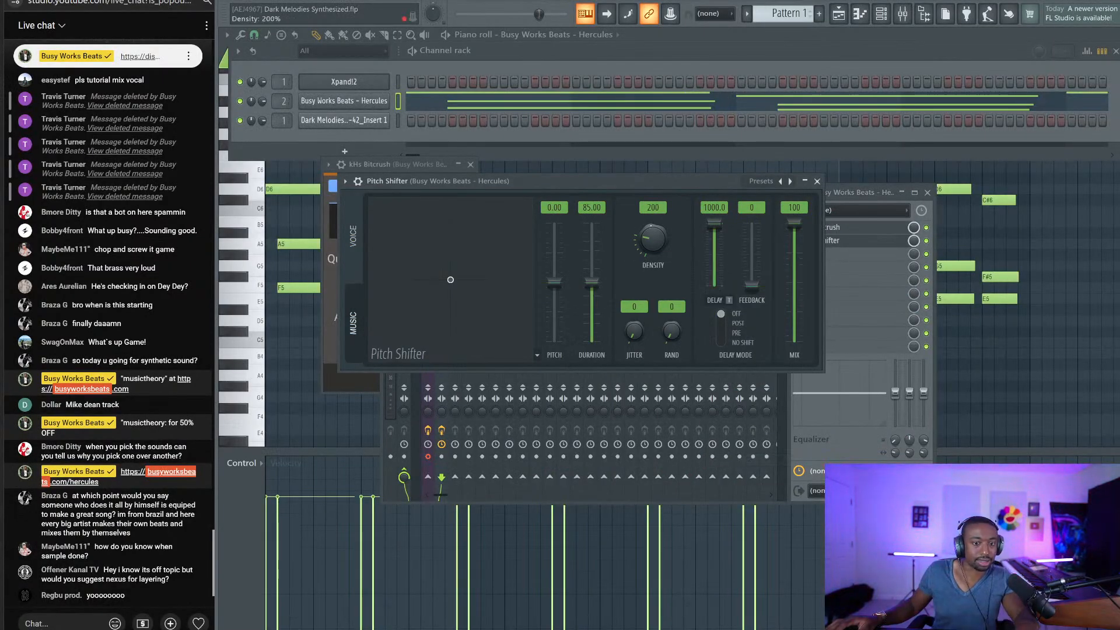
pyautogui.moveTo(642, 185); pyautogui.dragTo(623, 151)
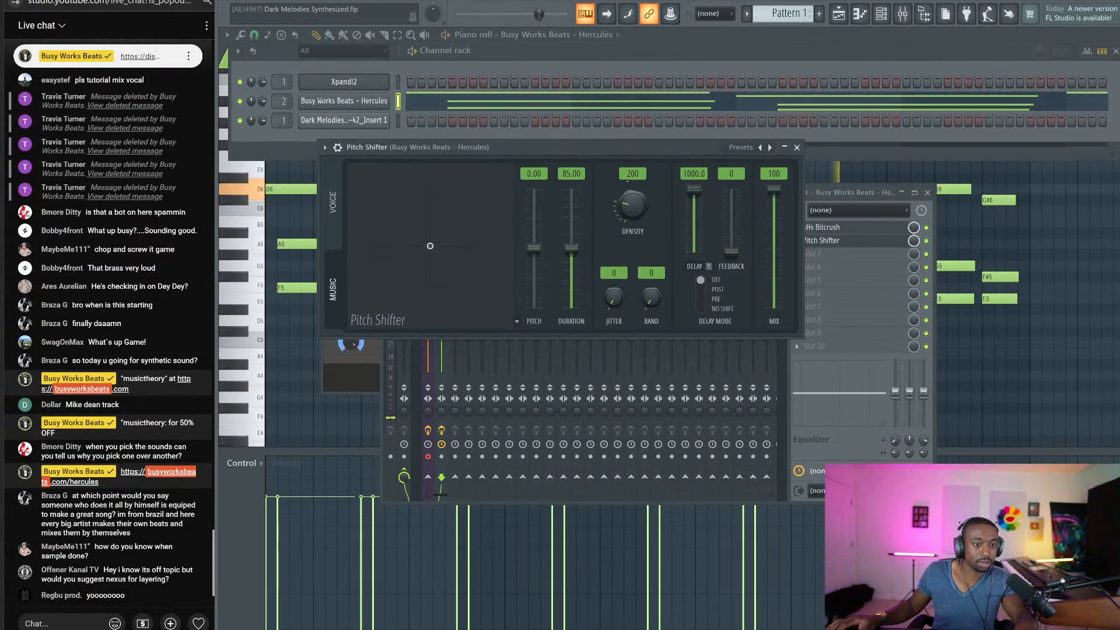
pyautogui.moveTo(632, 206)
pyautogui.mouseDown()
pyautogui.moveTo(632, 216)
pyautogui.moveTo(632, 189)
pyautogui.mouseUp()
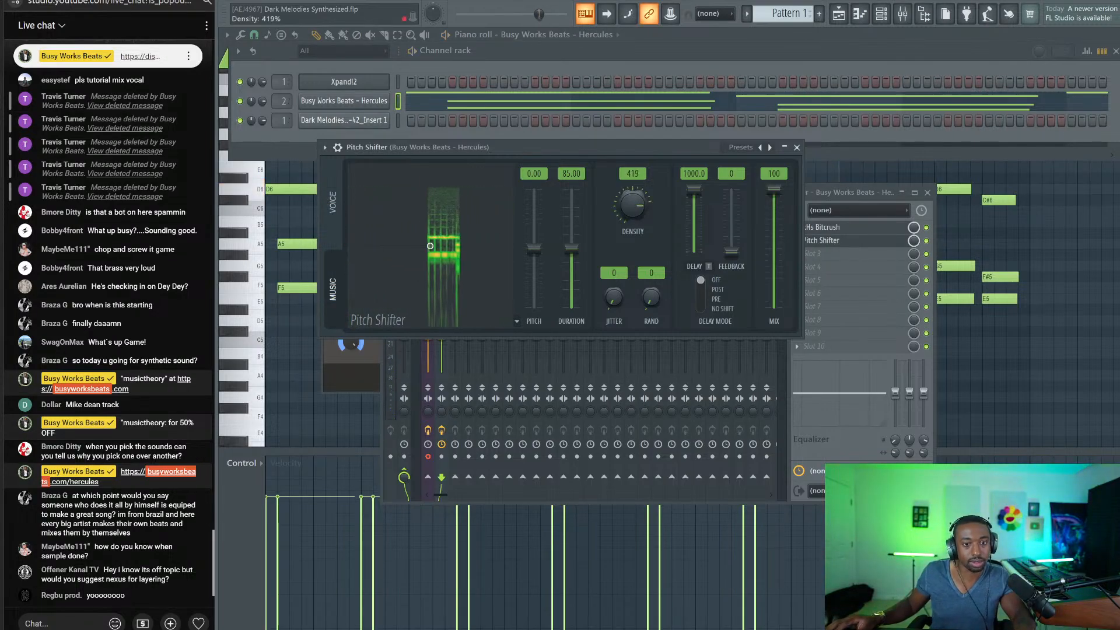
pyautogui.moveTo(632, 189); pyautogui.dragTo(632, 208)
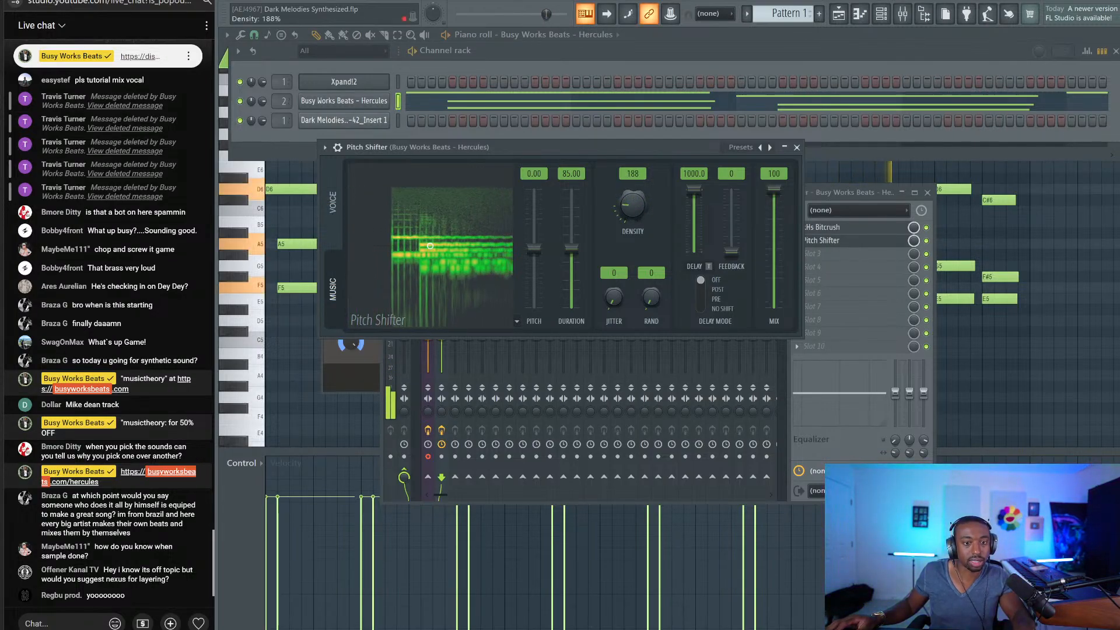
# Step: Raise the Pitch Shifter's pitch to +12 semitones, lower its Mix to 46%, and close the plugin window
pyautogui.moveTo(534, 248); pyautogui.dragTo(534, 242)
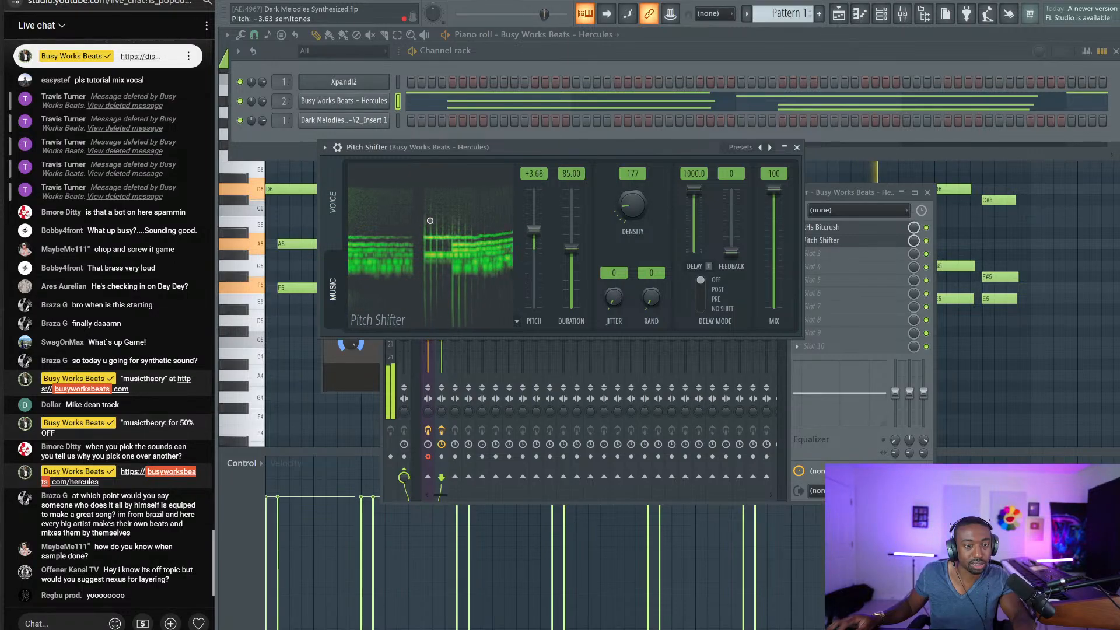
pyautogui.moveTo(430, 205); pyautogui.dragTo(430, 164)
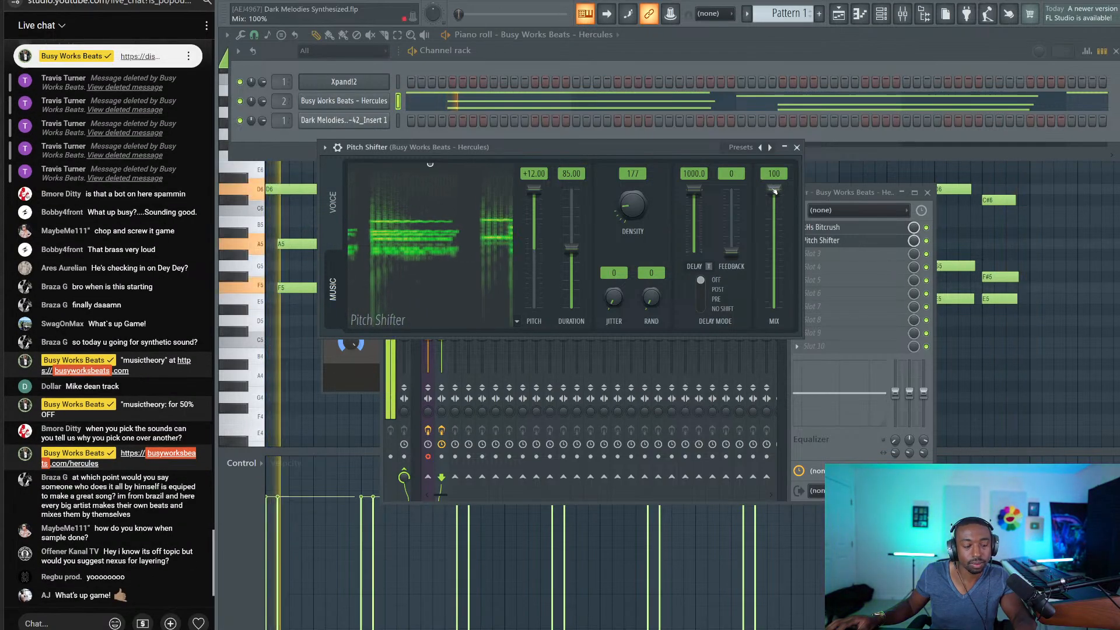
pyautogui.moveTo(774, 190); pyautogui.dragTo(774, 252)
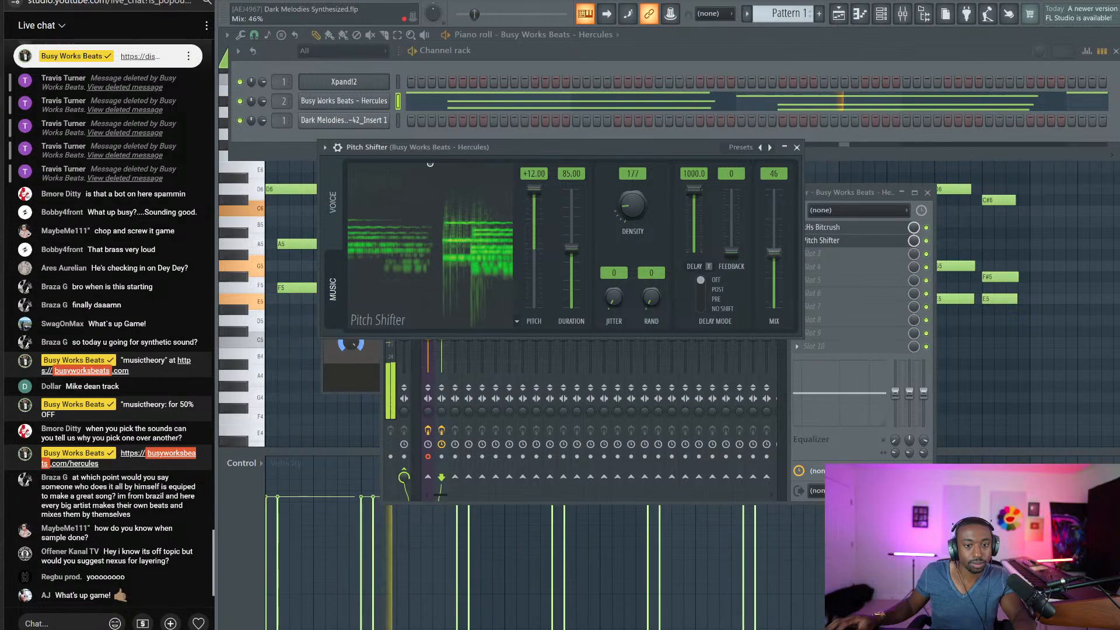
pyautogui.click(797, 147)
# Step: Load Patcher in the third effect slot of the Hercules mixer track
pyautogui.click(809, 258)
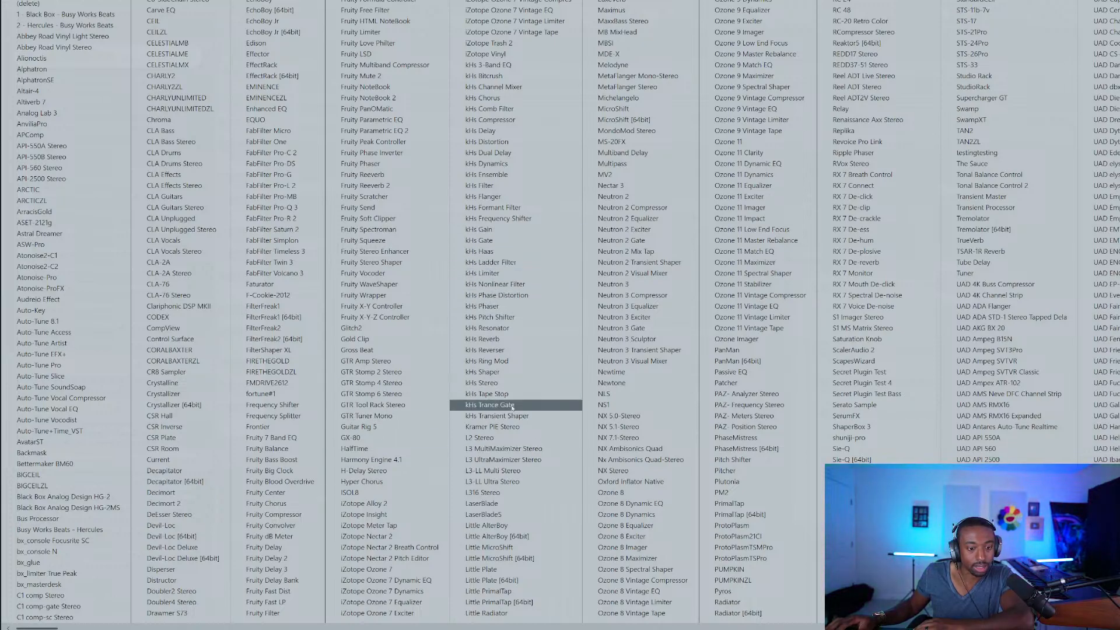
pyautogui.click(730, 383)
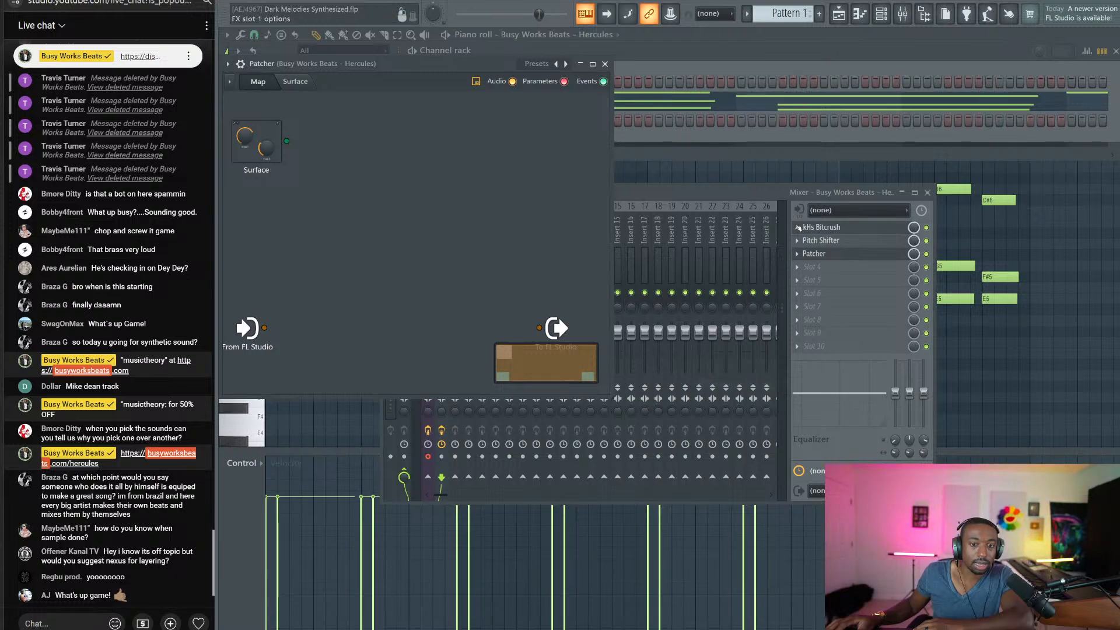
# Step: Delete kHs Bitcrush and Pitch Shifter from the first two effect slots of the Hercules mixer track
pyautogui.click(797, 227)
pyautogui.click(803, 252)
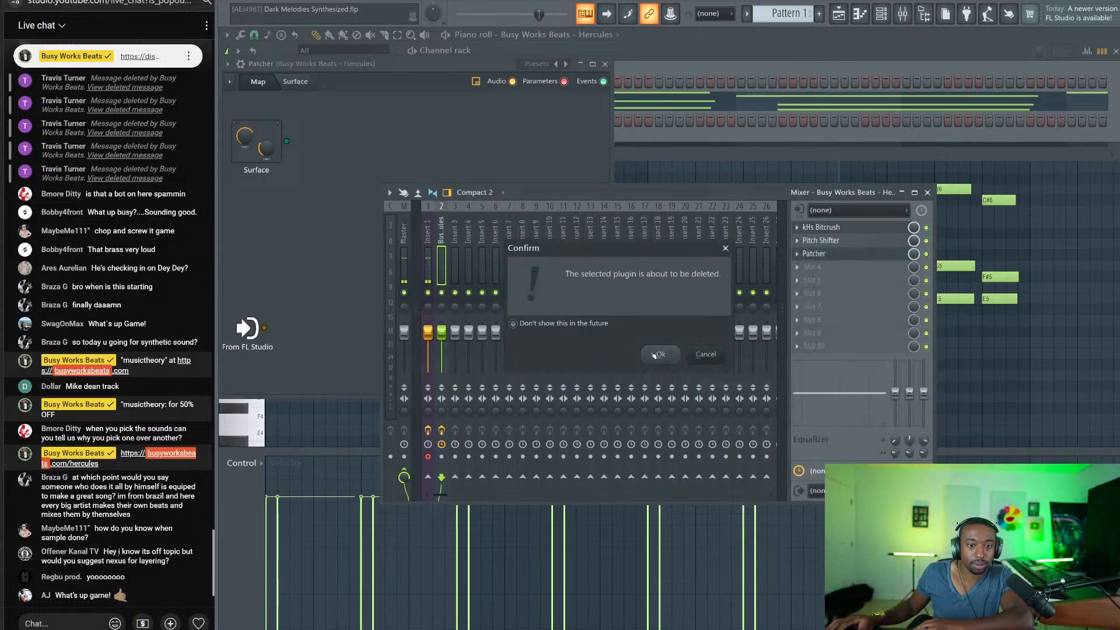
pyautogui.click(656, 354)
pyautogui.click(797, 253)
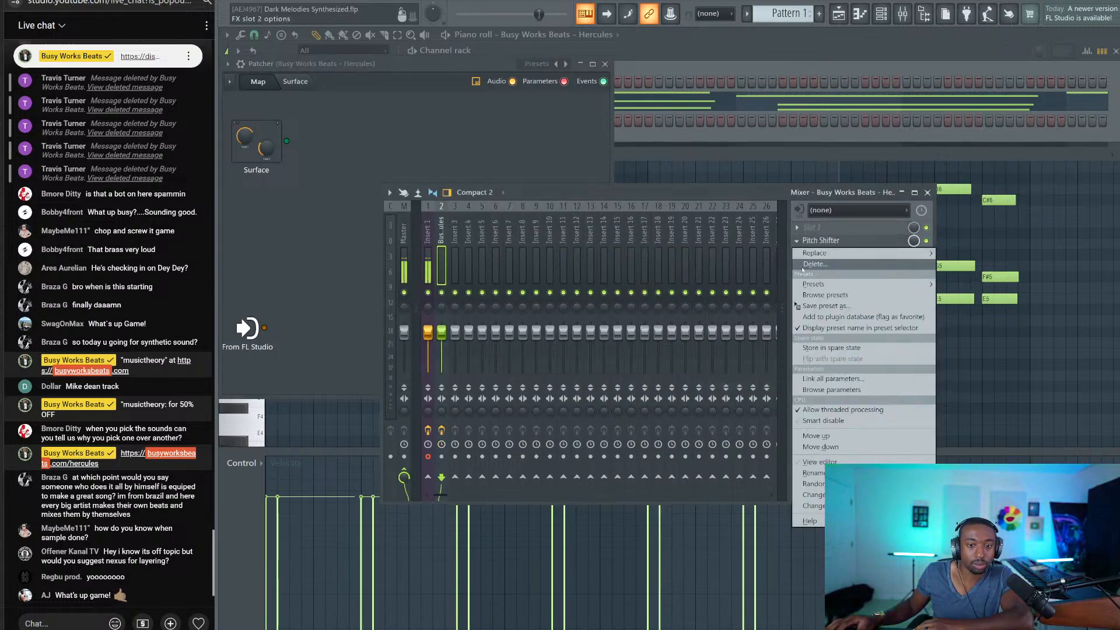
pyautogui.click(805, 269)
pyautogui.click(659, 353)
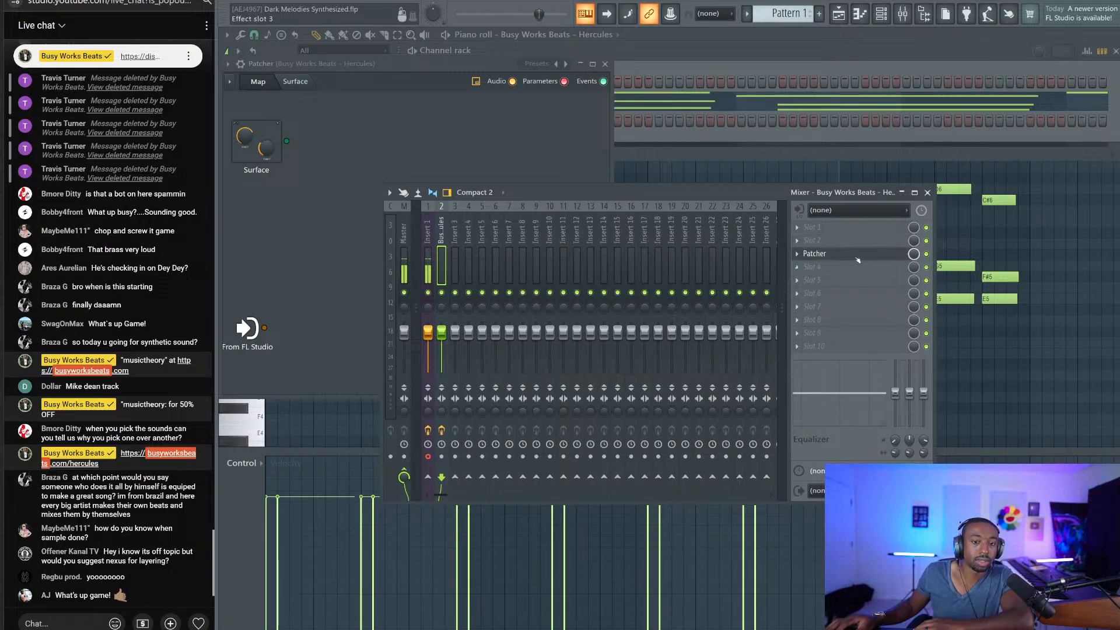
# Step: Move Patcher up to the first effect slot and save the project
pyautogui.scroll(-1, 859, 244)
pyautogui.moveTo(858, 274); pyautogui.dragTo(856, 227)
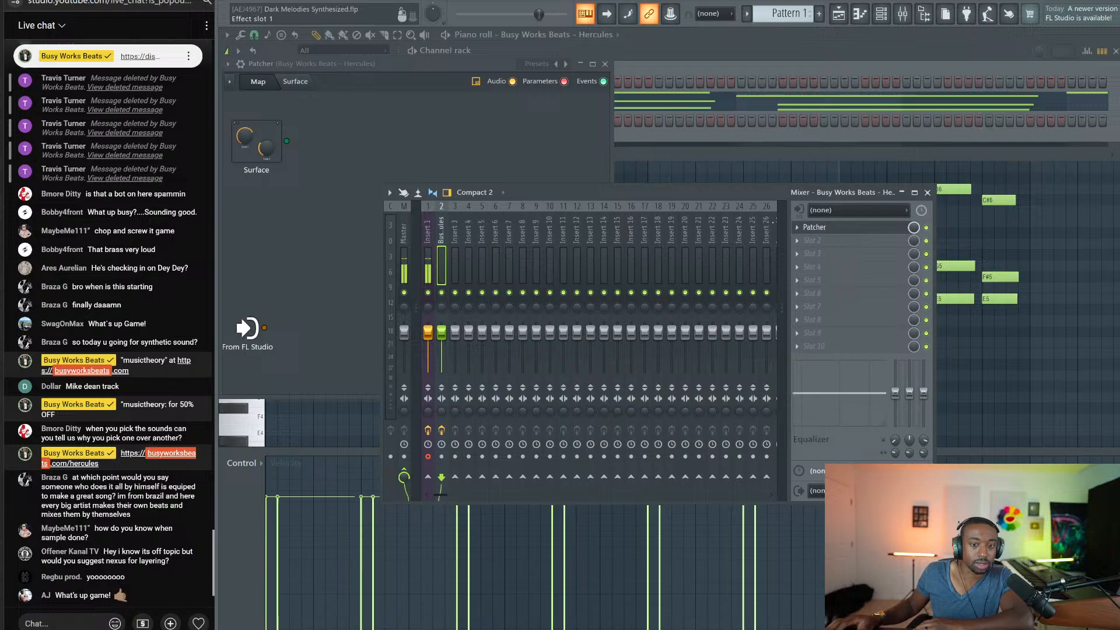
pyautogui.click(418, 140)
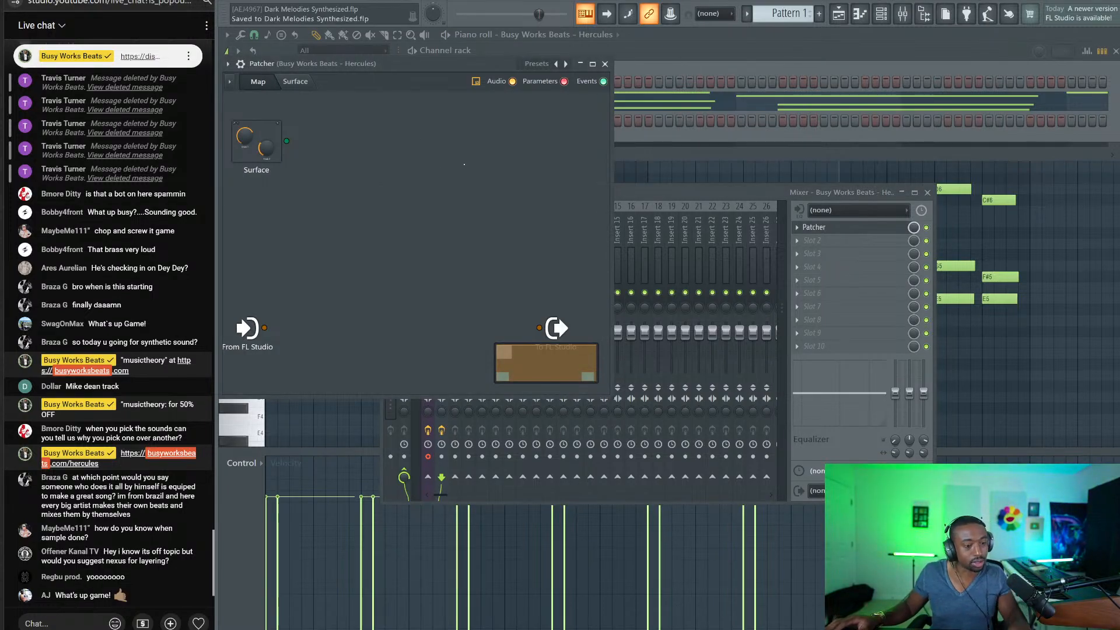
# Step: Add a Pitch Shifter effect to the Patcher map above the direct audio connection
pyautogui.moveTo(434, 63); pyautogui.dragTo(584, 80)
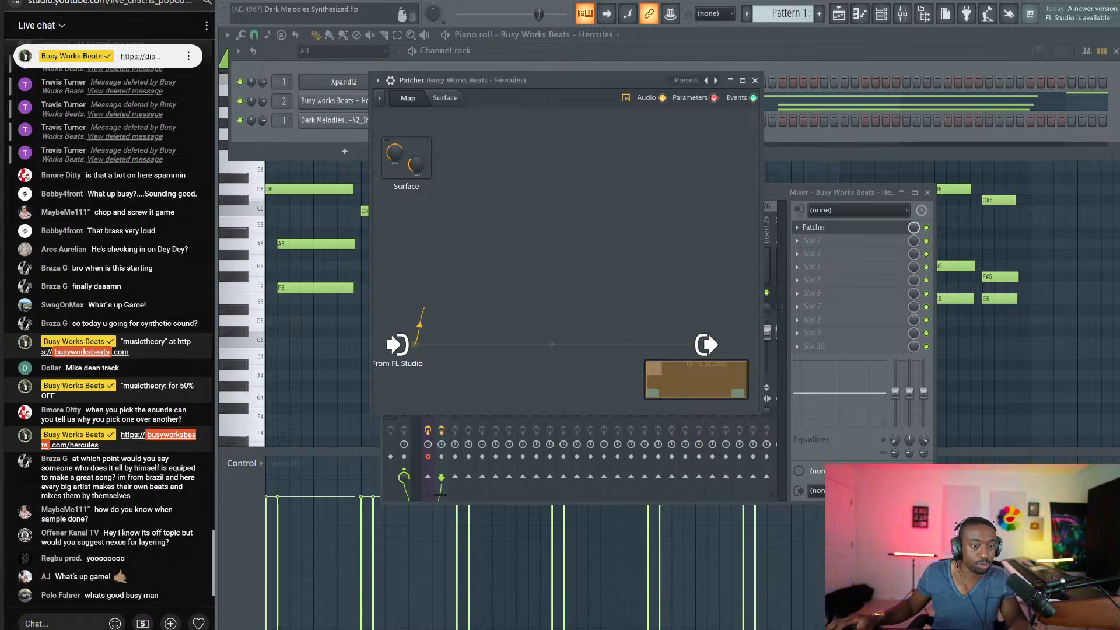
pyautogui.moveTo(424, 308); pyautogui.dragTo(480, 230)
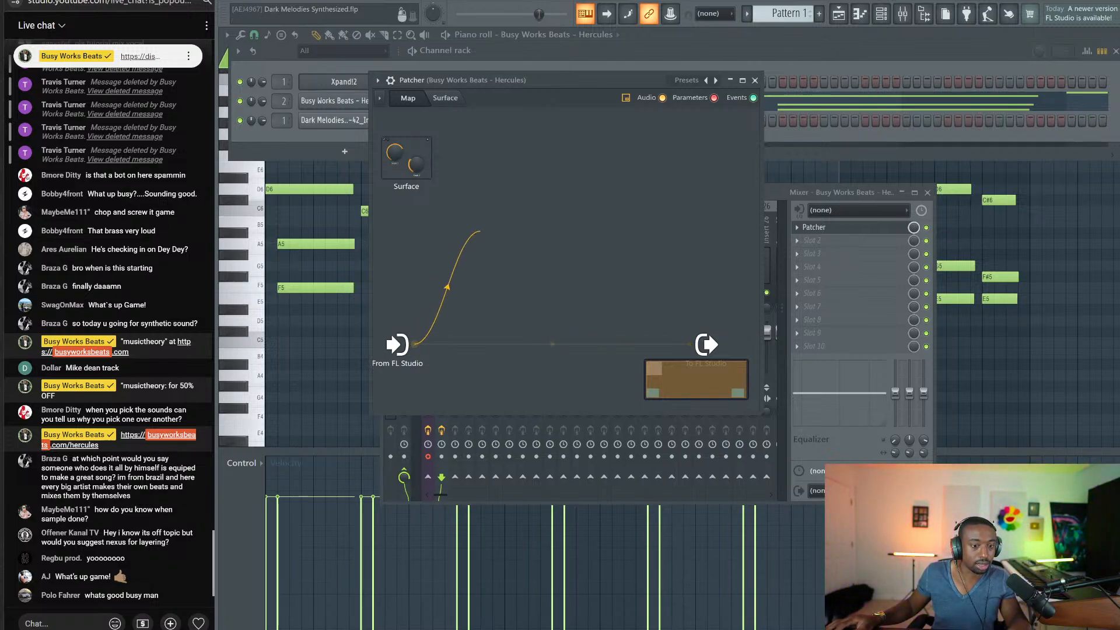
pyautogui.rightClick(485, 240)
pyautogui.click(524, 260)
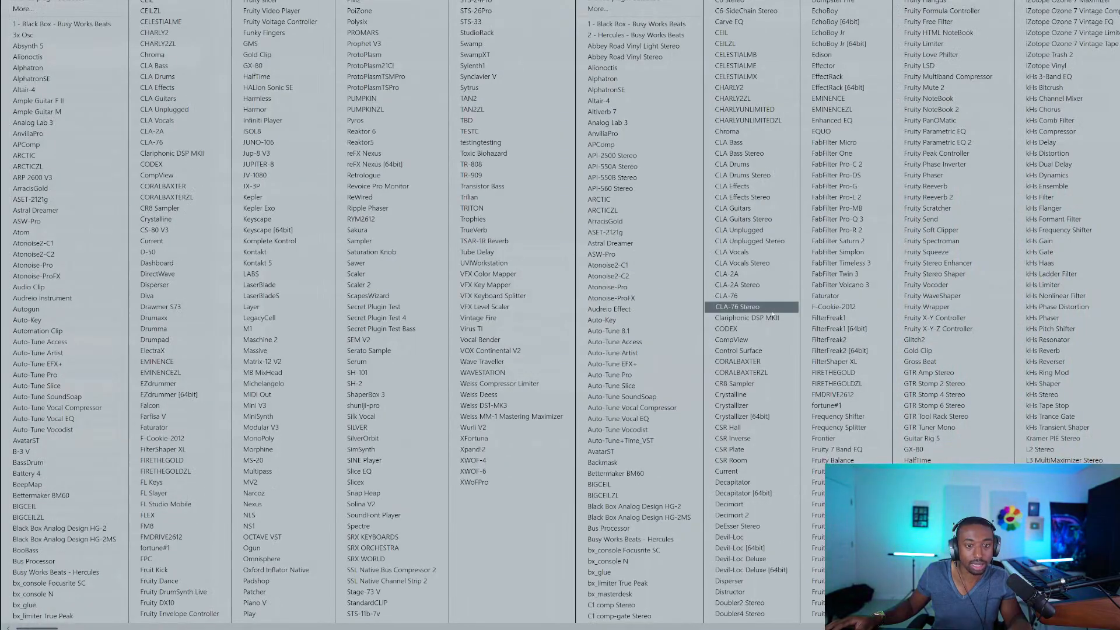
pyautogui.scroll(-5, 776, 408)
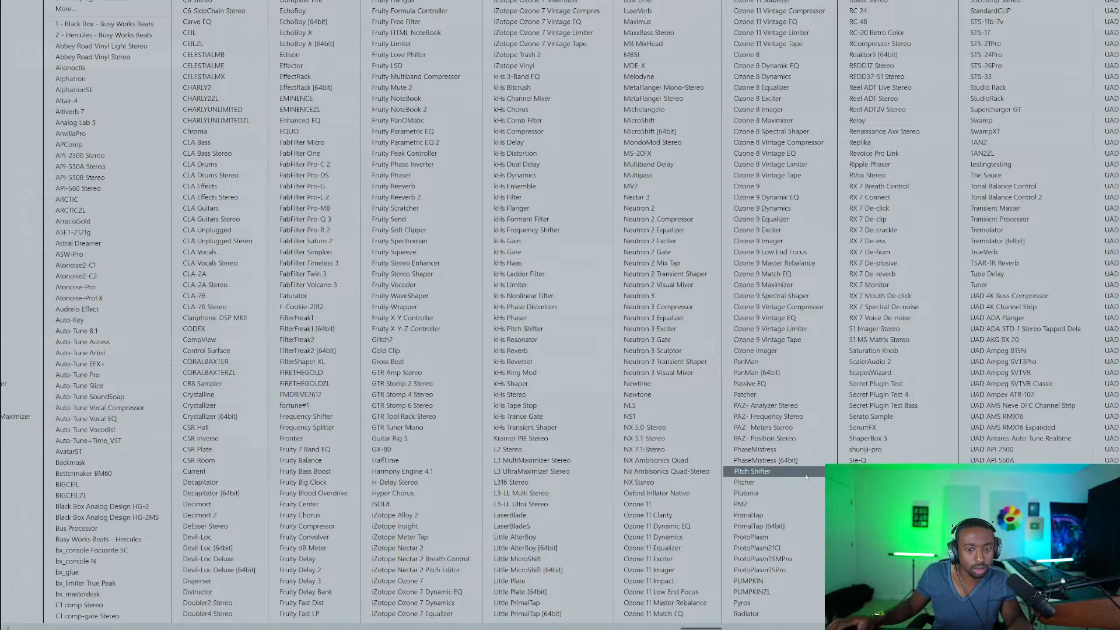
pyautogui.click(776, 476)
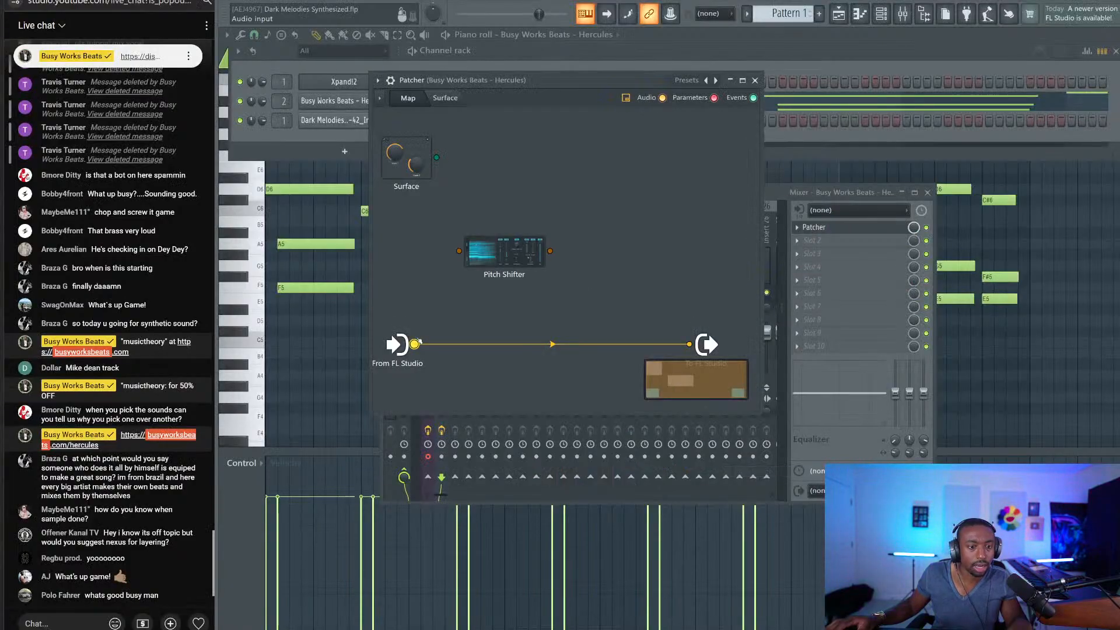
# Step: Connect the From FL Studio audio to the Pitch Shifter in Patcher, and set its pitch to +12 semitones and Density to 160%
pyautogui.moveTo(459, 251); pyautogui.dragTo(459, 252)
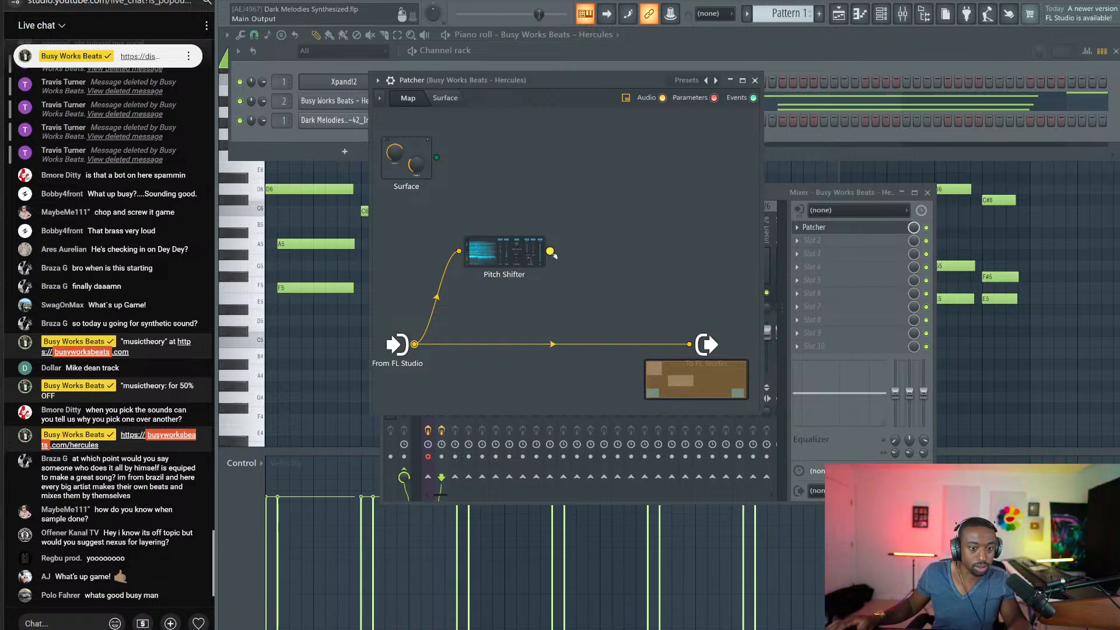
pyautogui.doubleClick(517, 247)
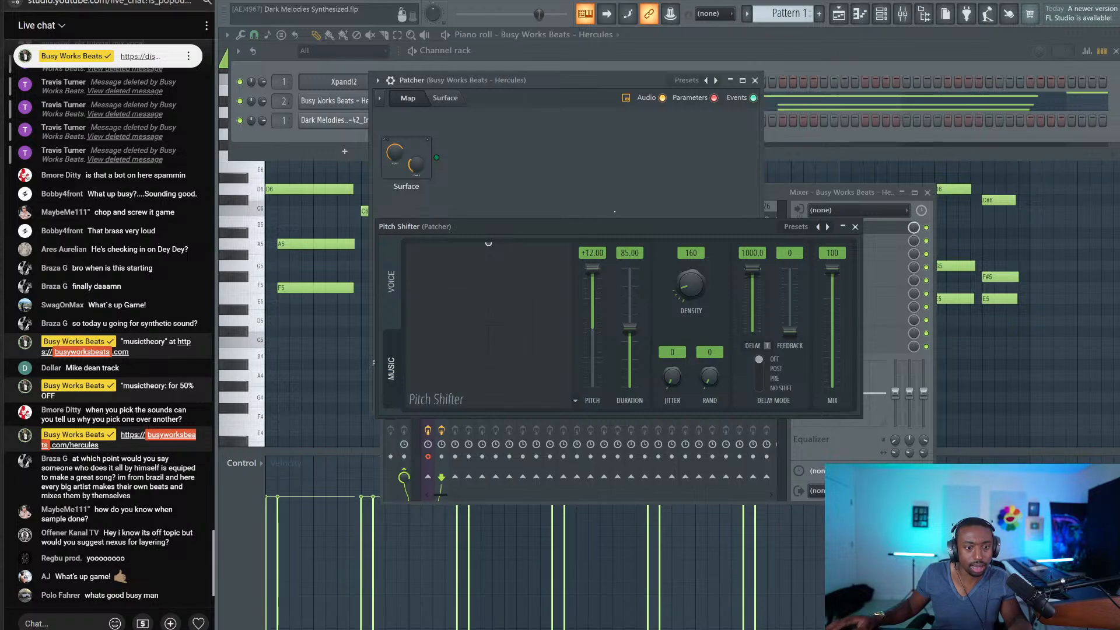
# Step: Insert Fruity Delay 3 after the Pitch Shifter in the Patcher map and place the two effects side by side
pyautogui.click(855, 227)
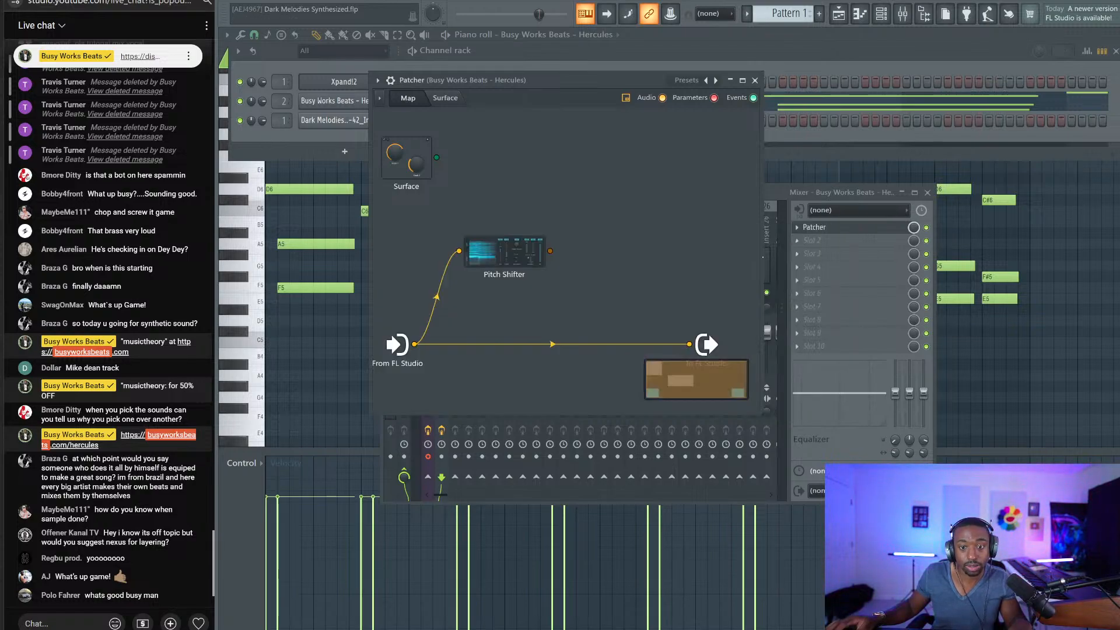
pyautogui.rightClick(552, 256)
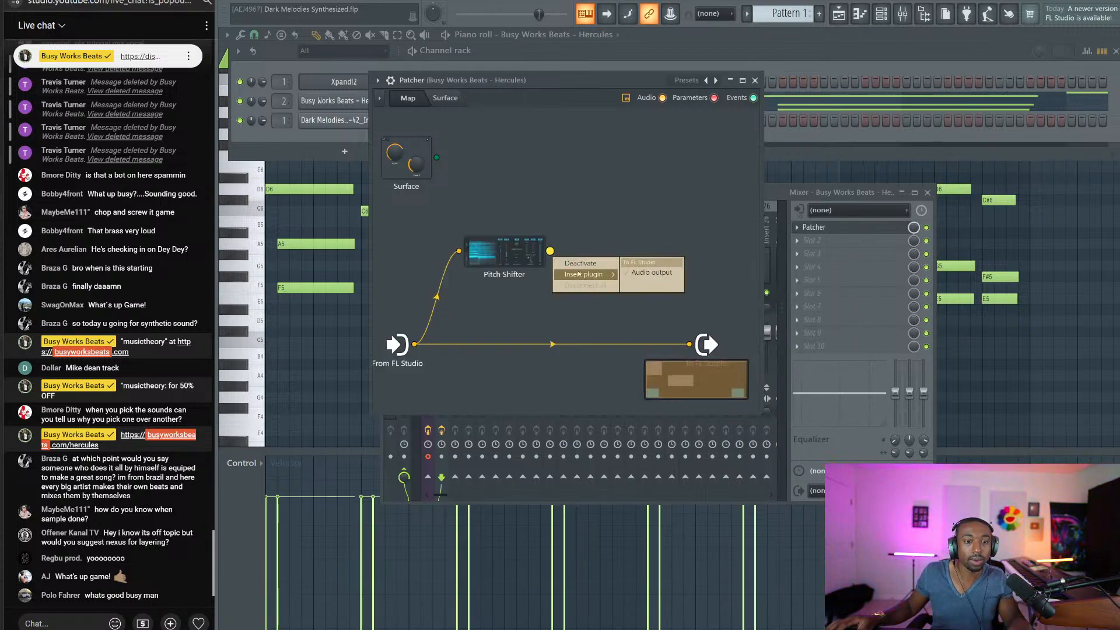
pyautogui.click(581, 274)
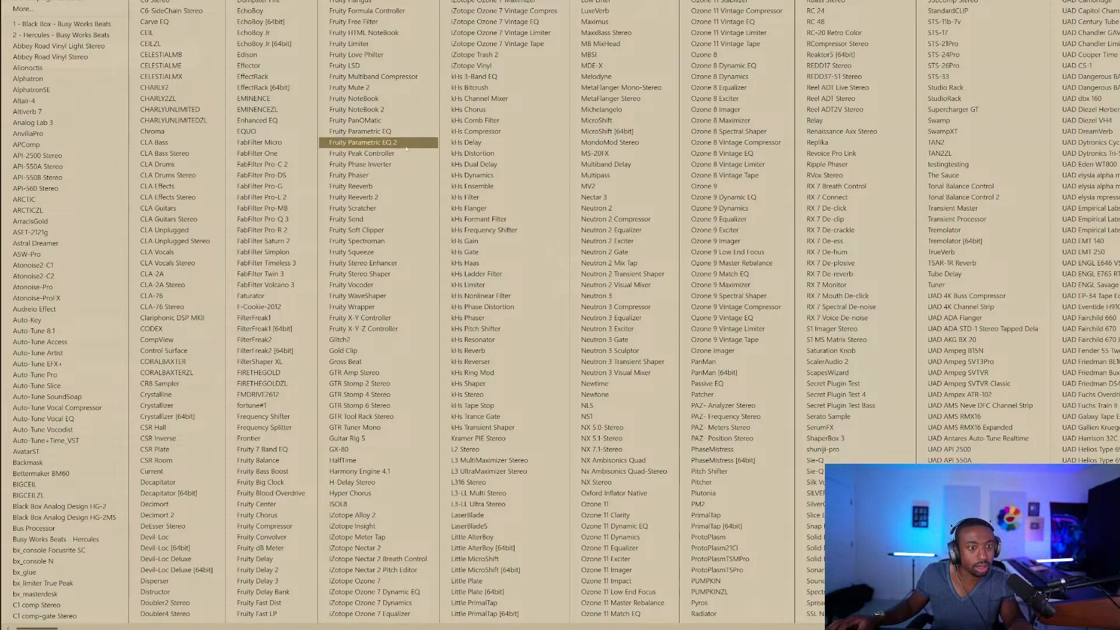
pyautogui.click(271, 581)
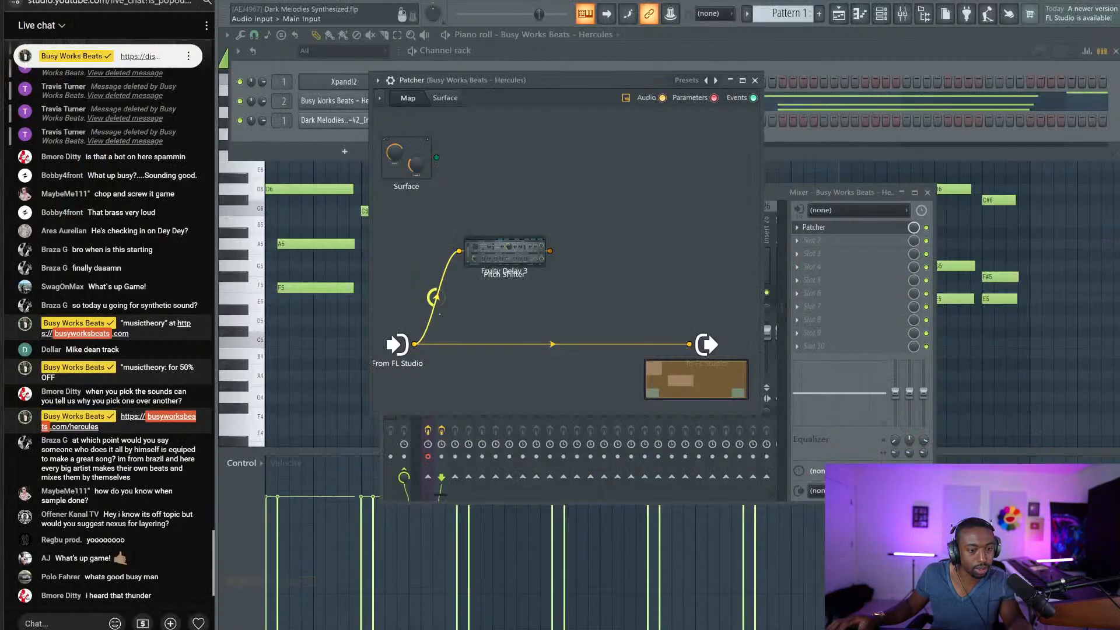
pyautogui.moveTo(520, 261); pyautogui.dragTo(613, 210)
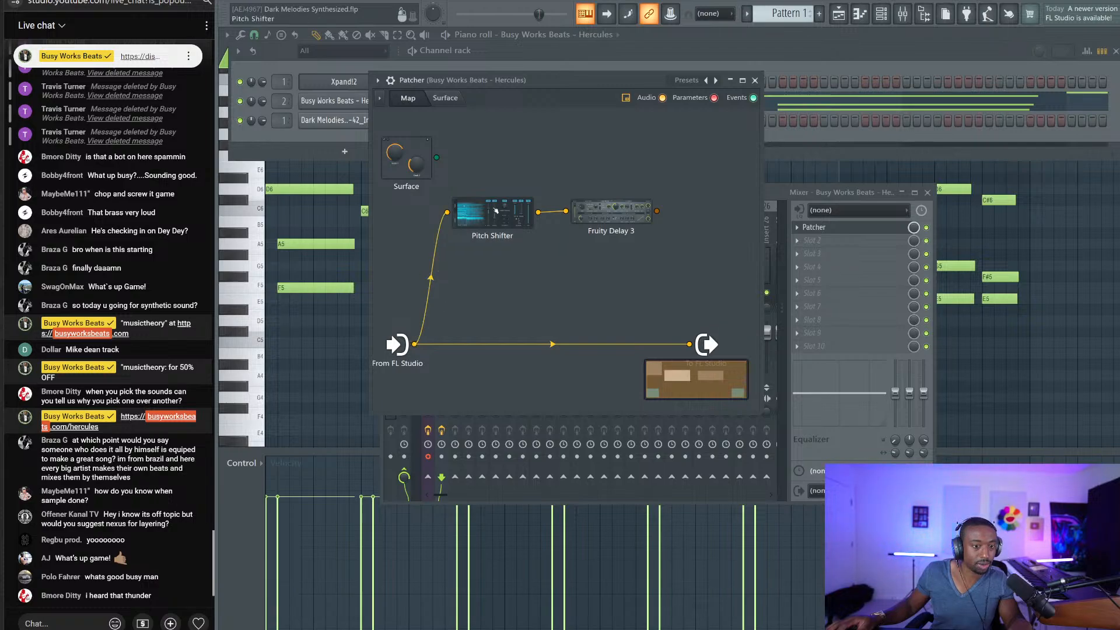
# Step: Switch Fruity Delay 3 to the Ping pong delay model with a delay time of 4:0
pyautogui.click(611, 212)
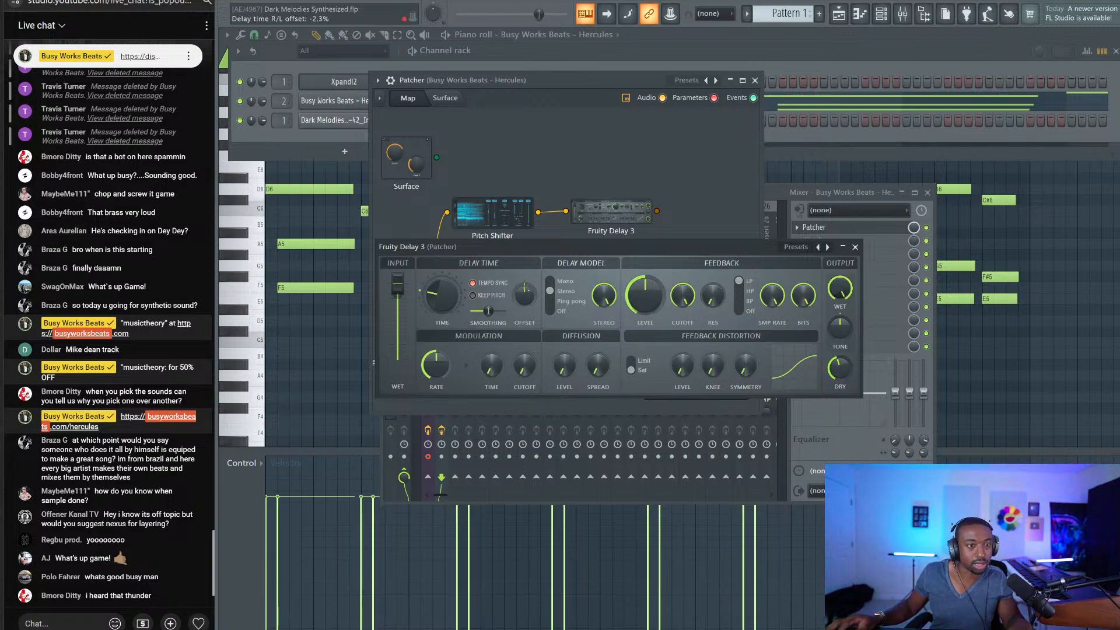
pyautogui.moveTo(554, 311); pyautogui.dragTo(525, 274)
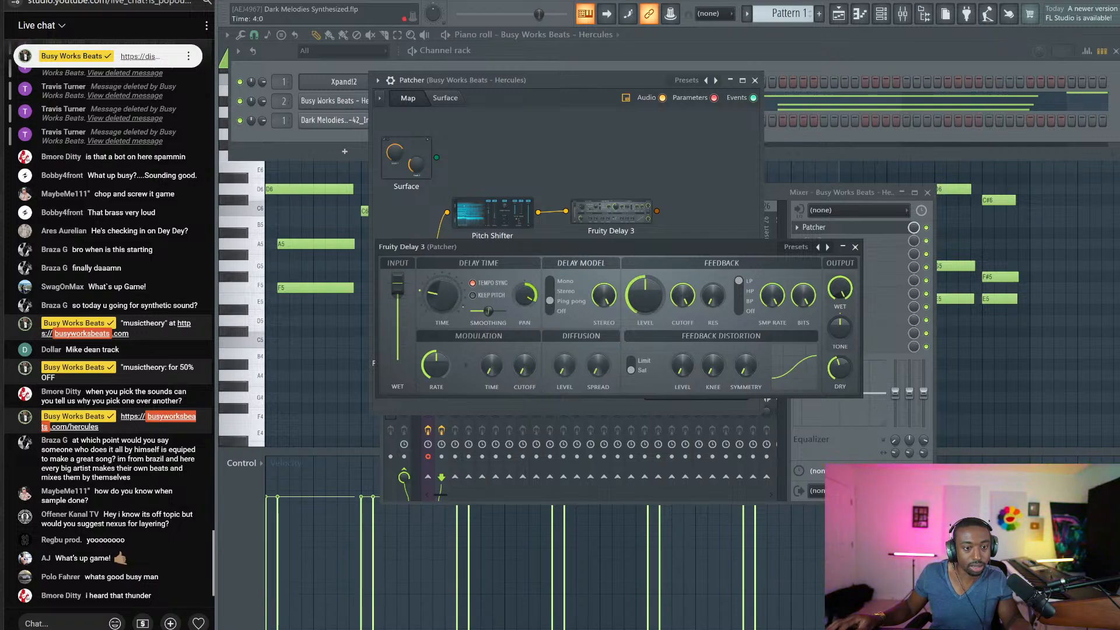
pyautogui.click(855, 246)
# Step: Insert kHs Bitcrush after Fruity Delay 3 and place it below the delay, above the direct audio connection
pyautogui.rightClick(657, 216)
pyautogui.moveTo(688, 235)
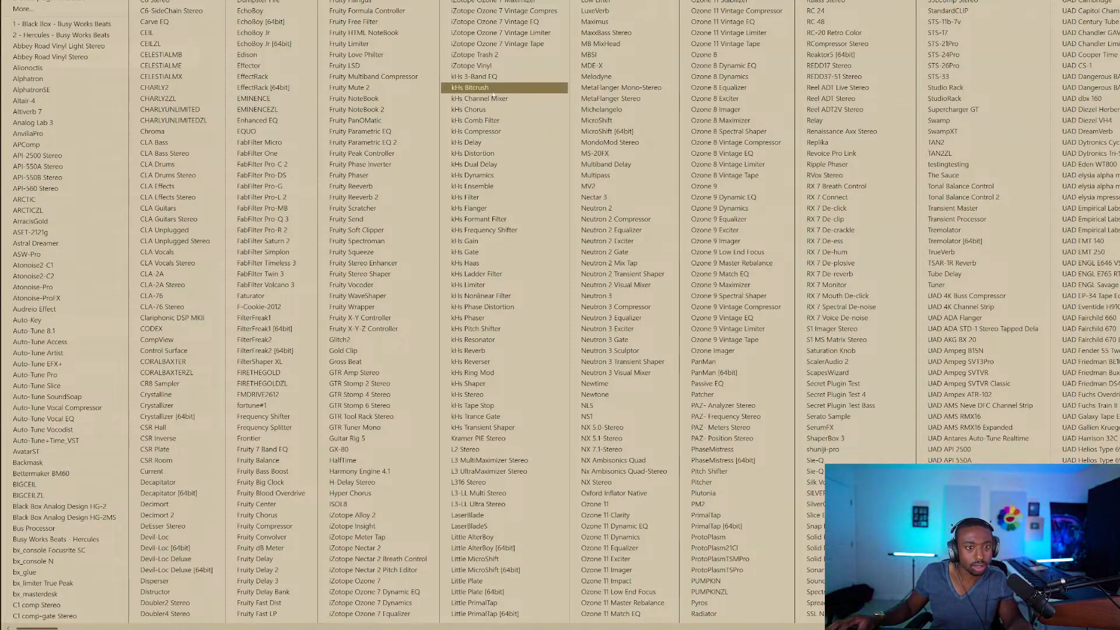
pyautogui.click(470, 87)
pyautogui.moveTo(516, 251); pyautogui.dragTo(658, 282)
# Step: Set kHs Bitcrush to a 20000 Hz rate, 12 bits and 100% DAC quality
pyautogui.doubleClick(654, 282)
pyautogui.doubleClick(603, 256)
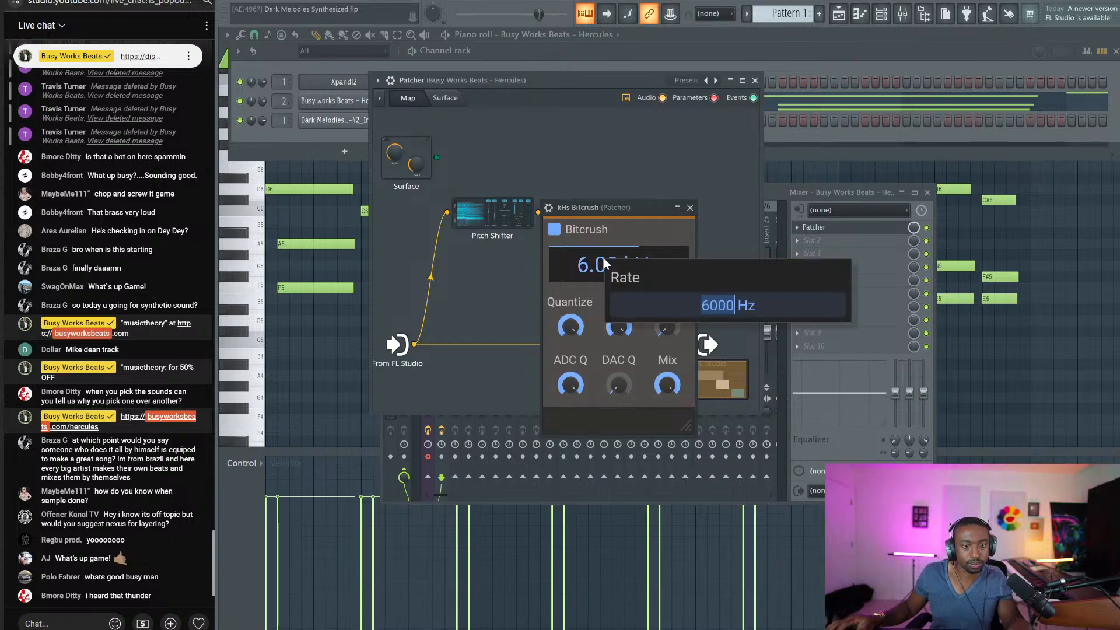
pyautogui.write('20000')
pyautogui.press('Return')
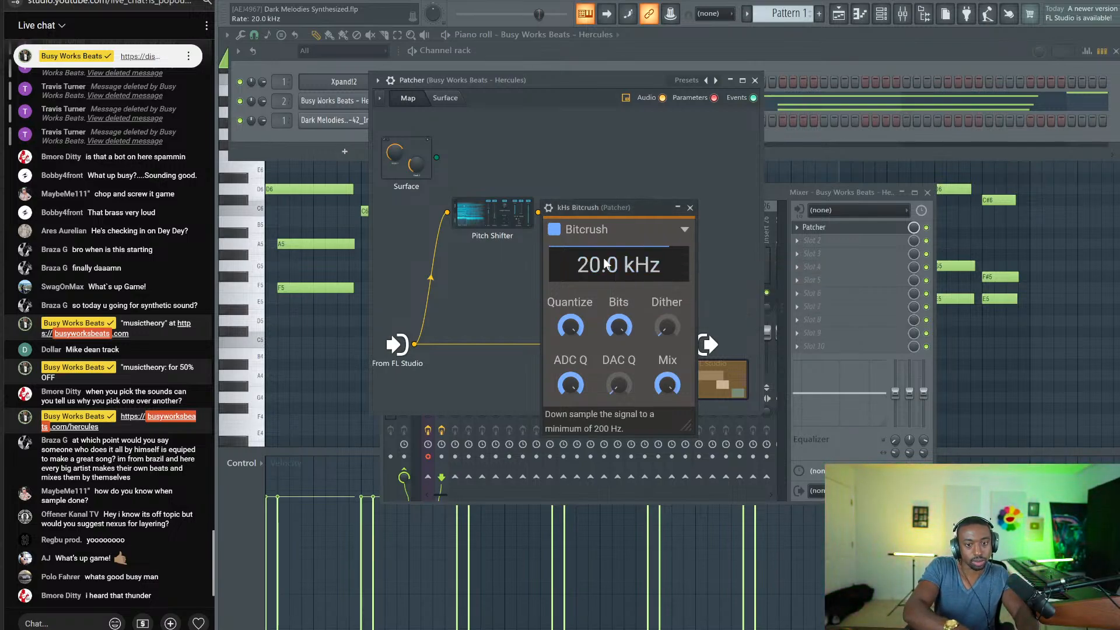
pyautogui.doubleClick(619, 324)
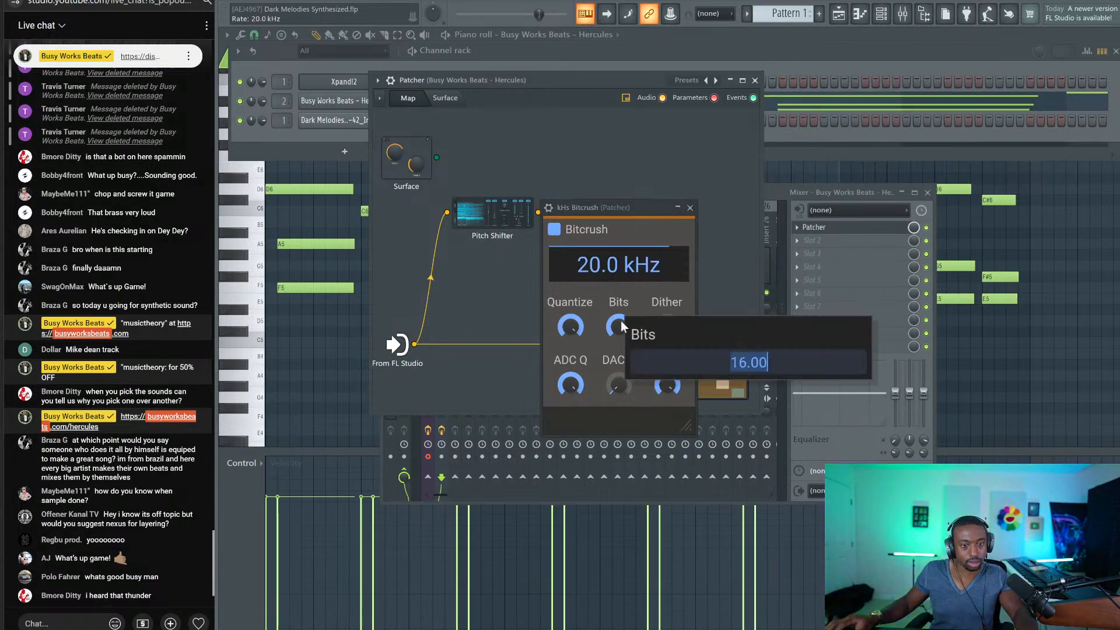
pyautogui.write('12')
pyautogui.press('Return')
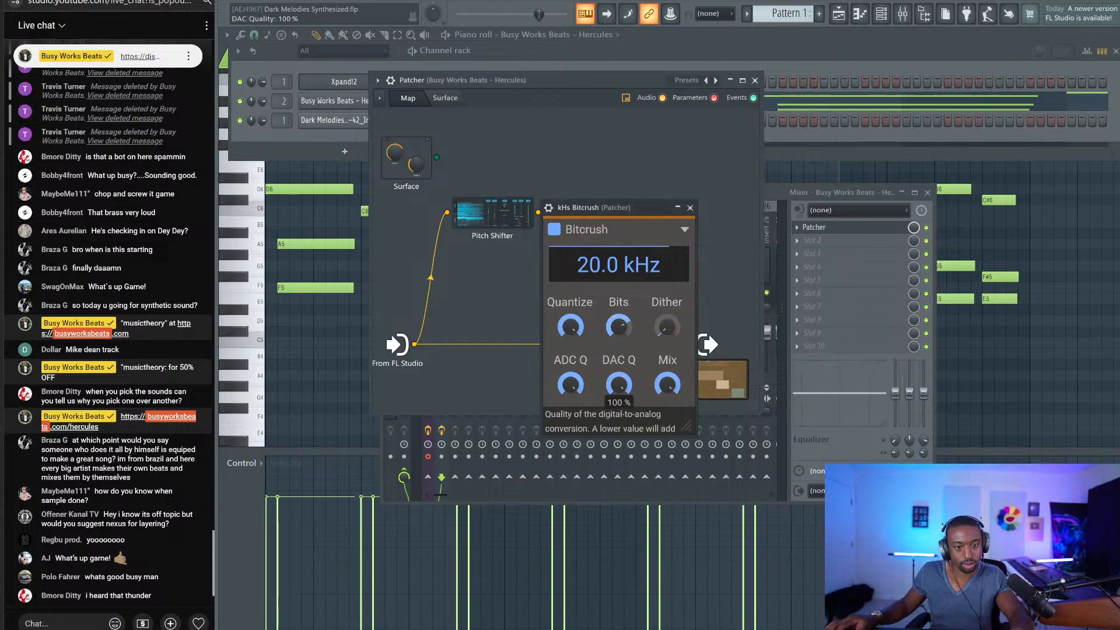
pyautogui.click(690, 208)
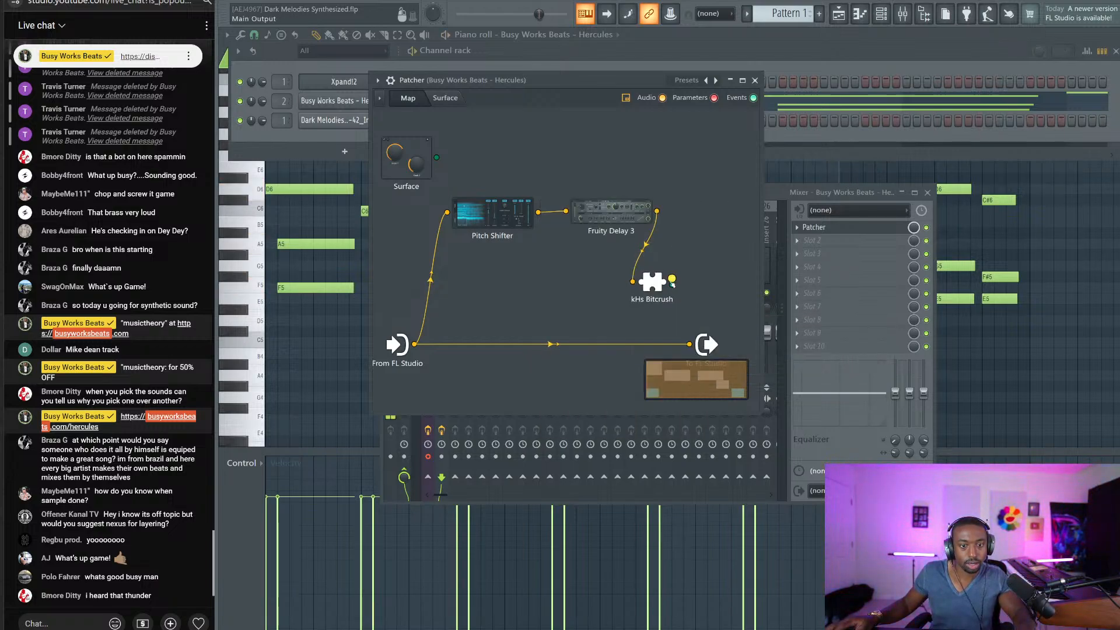
# Step: Connect the kHs Bitcrush output to To FL Studio and play the pattern through the chain
pyautogui.moveTo(671, 278); pyautogui.dragTo(689, 344)
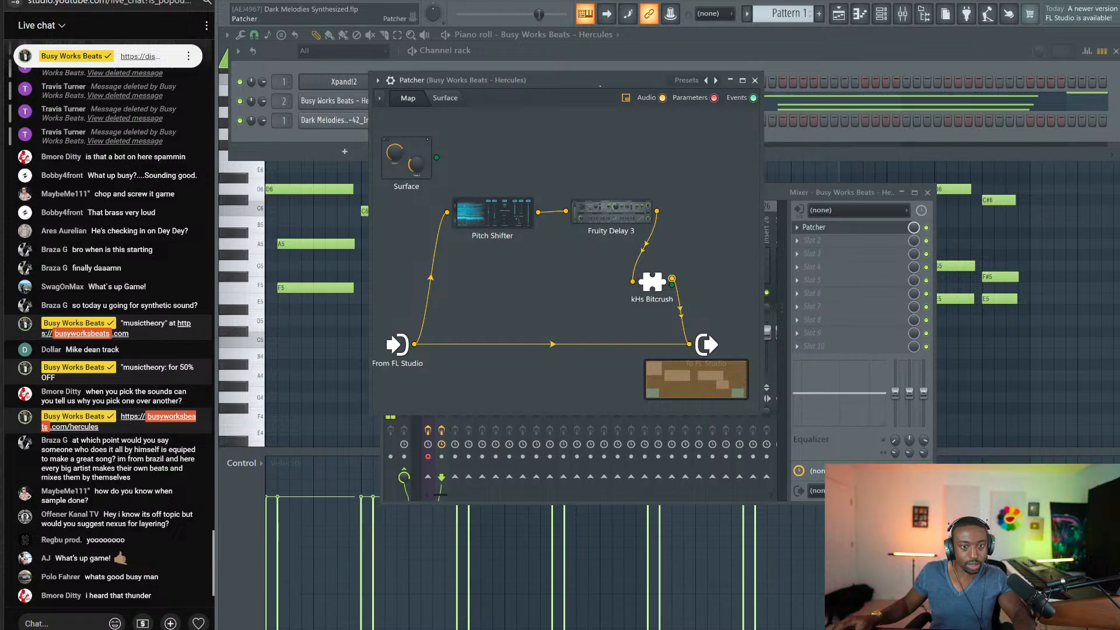
pyautogui.press('space')
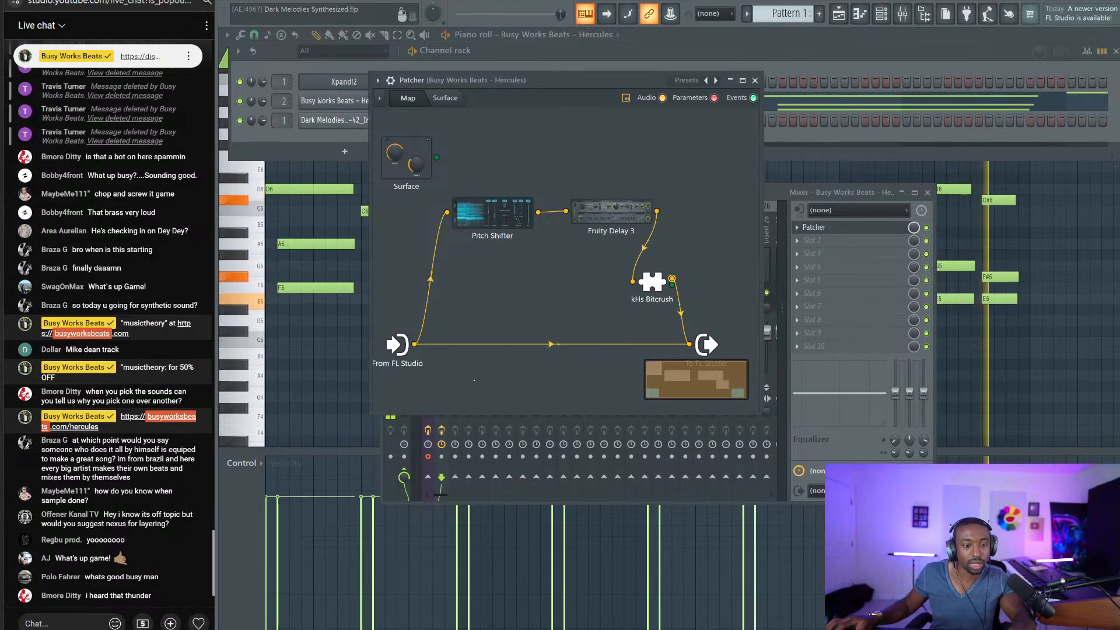
# Step: Add Gross Beat below the direct connection and wire it between From FL Studio and To FL Studio as a parallel path
pyautogui.rightClick(474, 380)
pyautogui.click(502, 417)
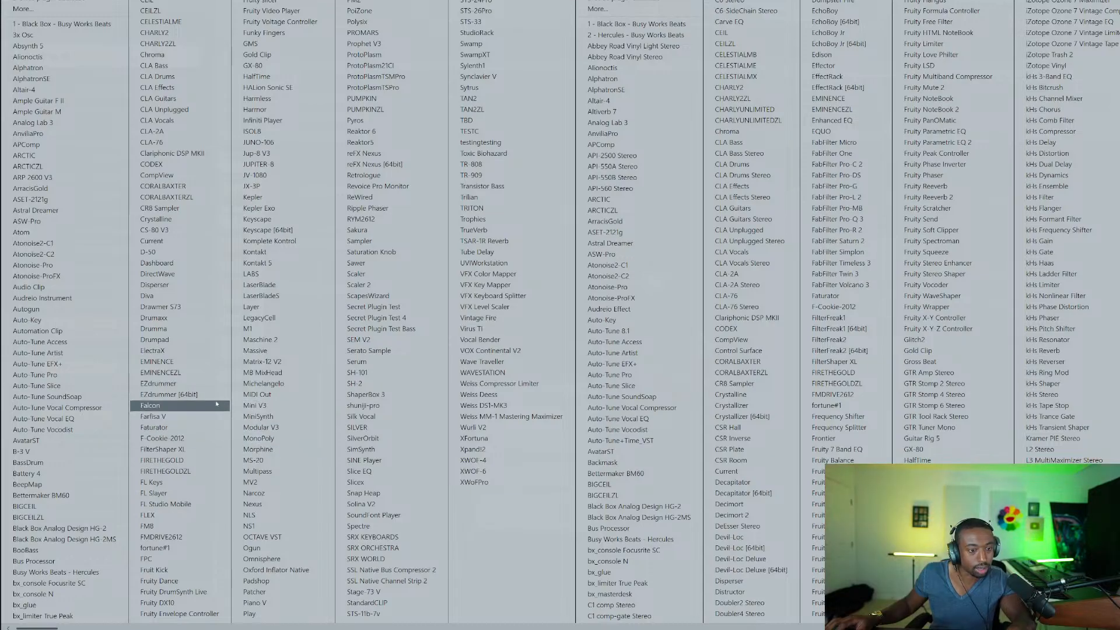
pyautogui.scroll(-5, 838, 451)
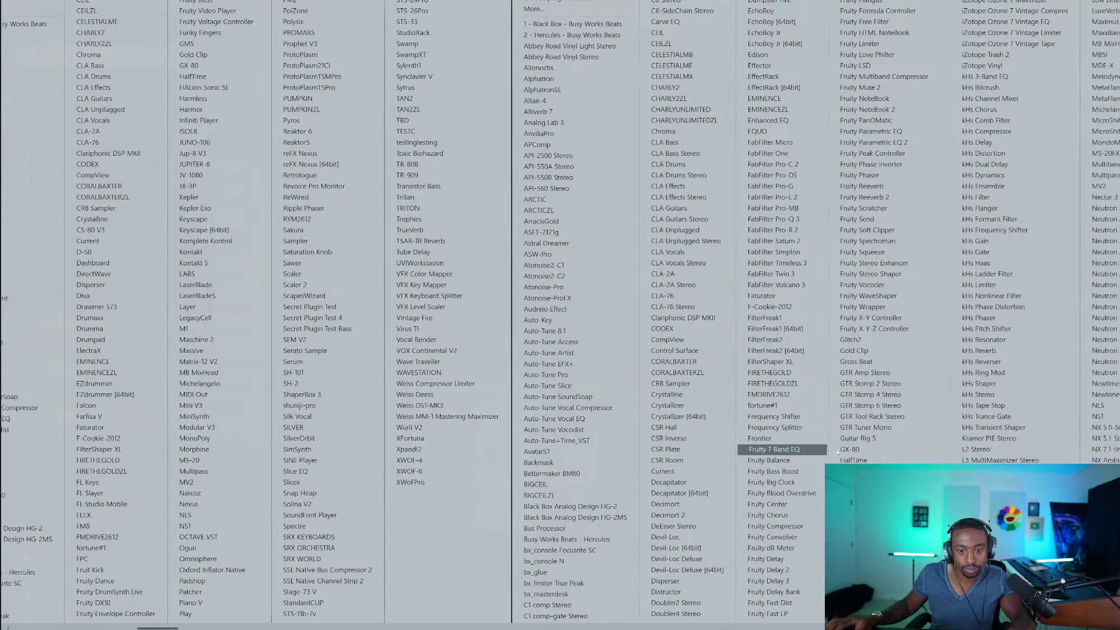
pyautogui.click(699, 362)
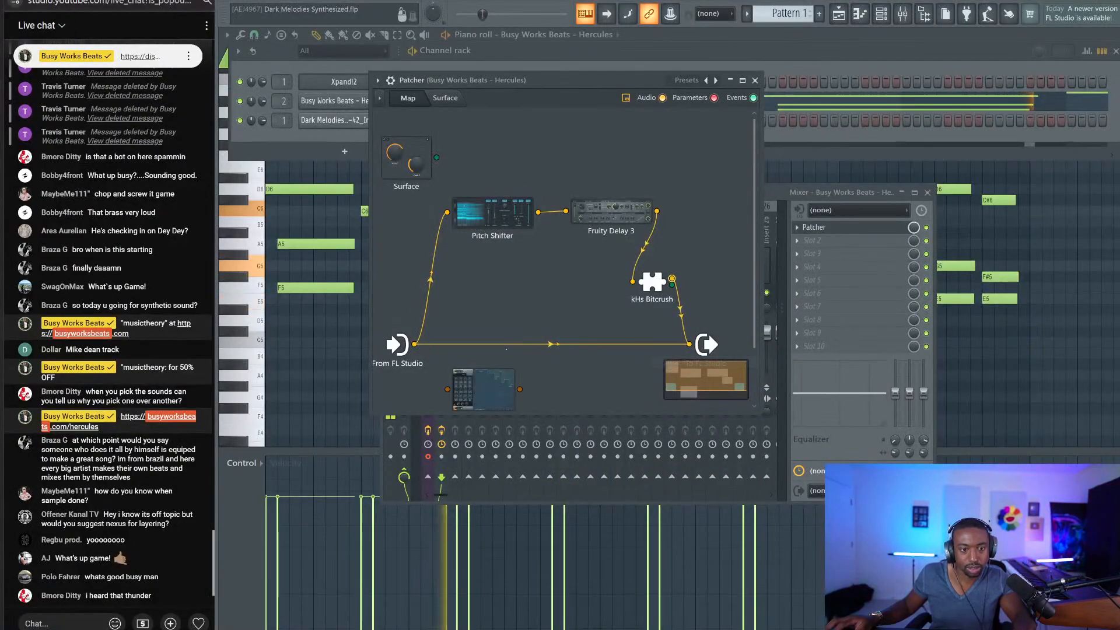
pyautogui.moveTo(414, 321); pyautogui.dragTo(459, 362)
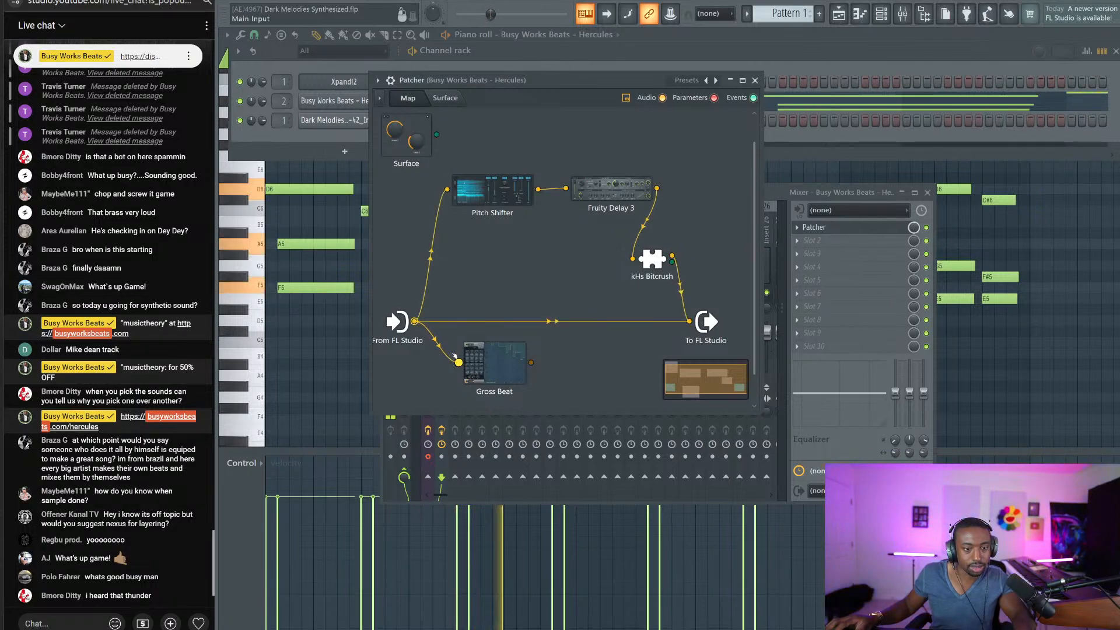
pyautogui.moveTo(529, 362); pyautogui.dragTo(689, 322)
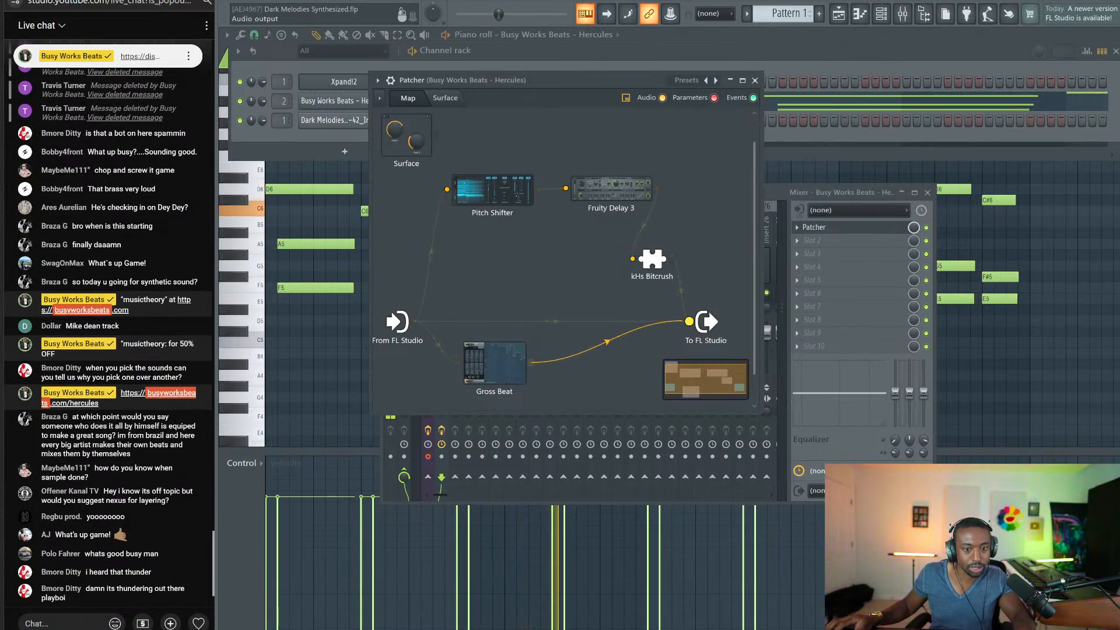